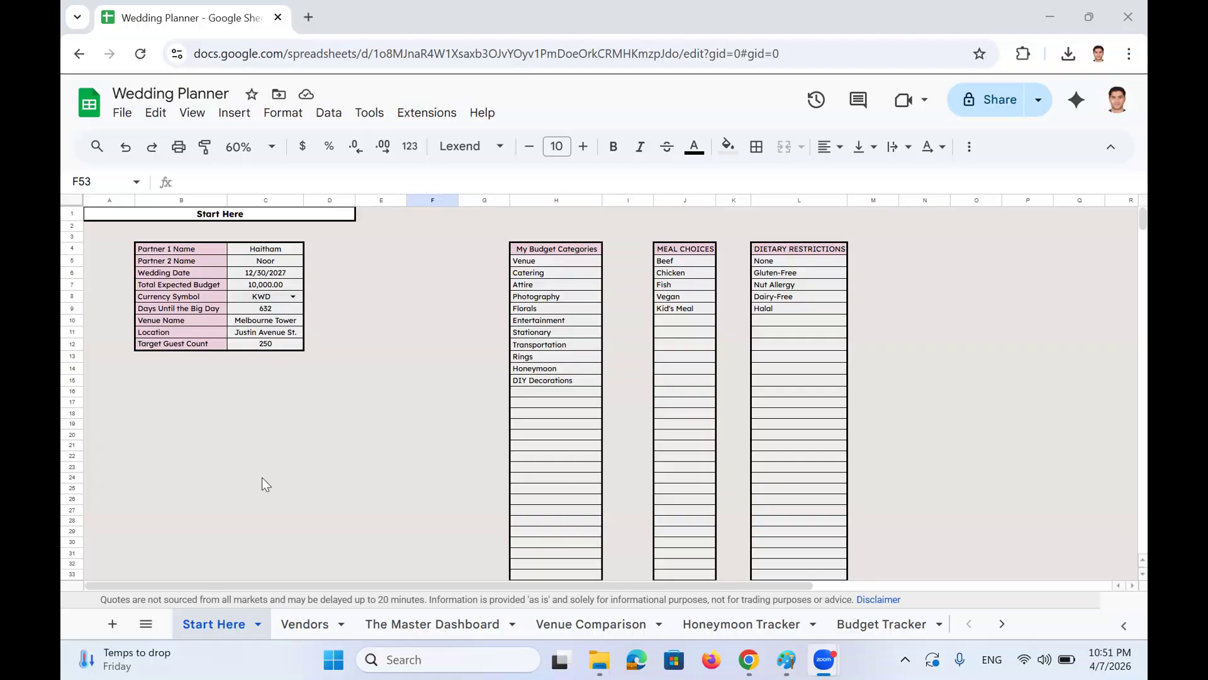
Bring the Start Here sheet forward and review both partners' names and the wedding date
{"action": "left_click", "coordinate": [216, 624]}
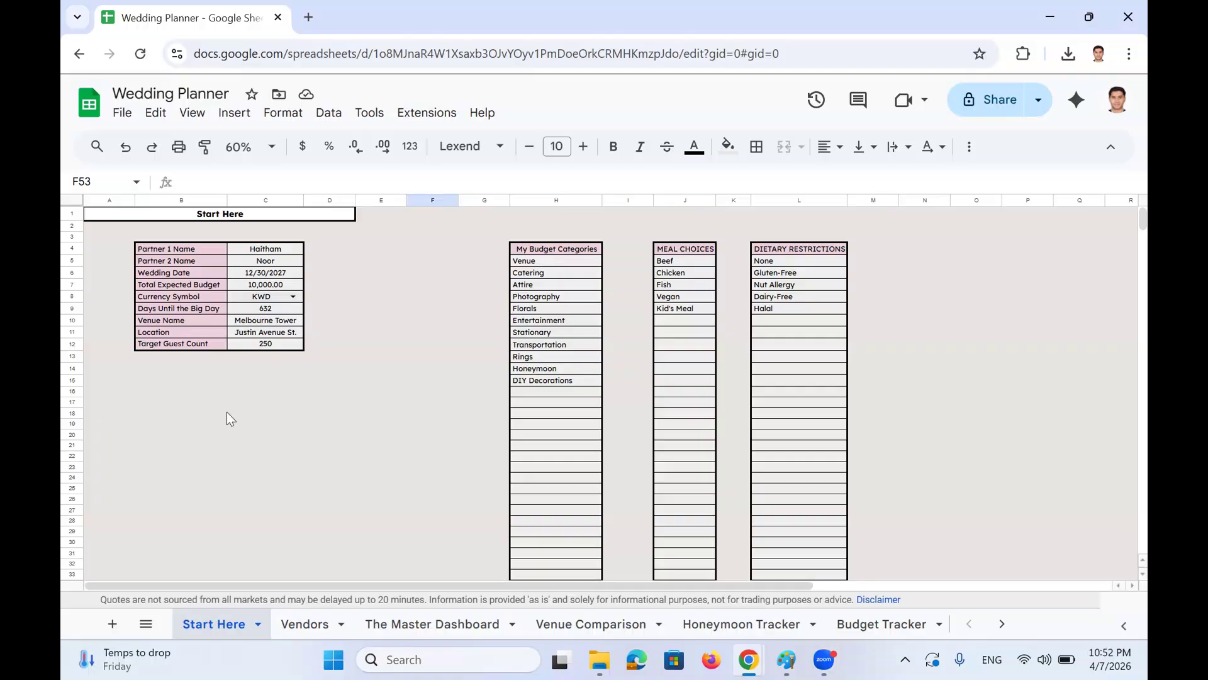
{"action": "left_click", "coordinate": [210, 248]}
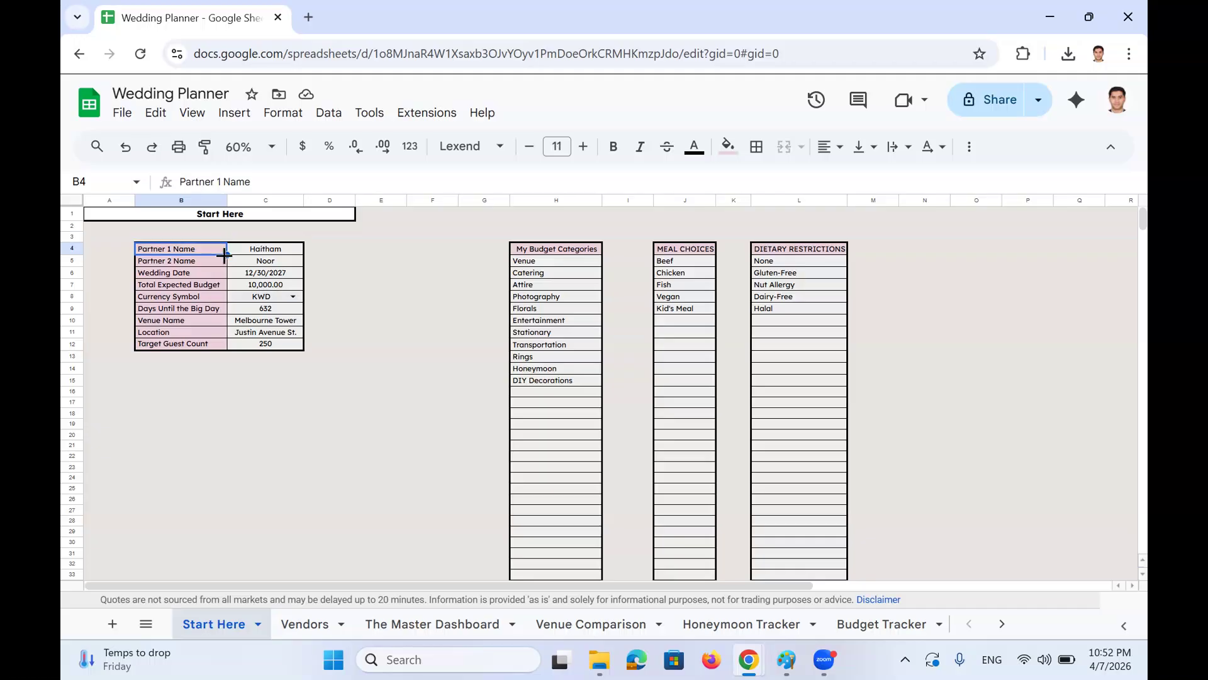
{"action": "key", "text": "Right"}
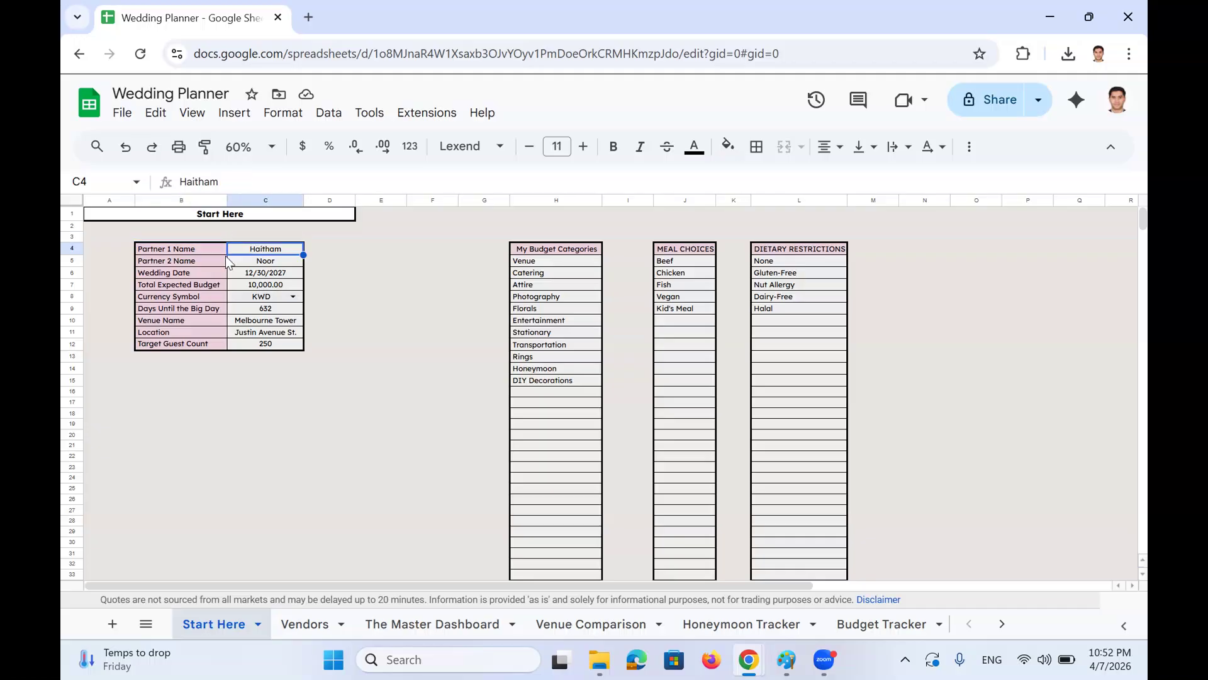
{"action": "key", "text": "Down"}
{"action": "key", "text": "Up"}
{"action": "key", "text": "Down"}
{"action": "key", "text": "Down"}
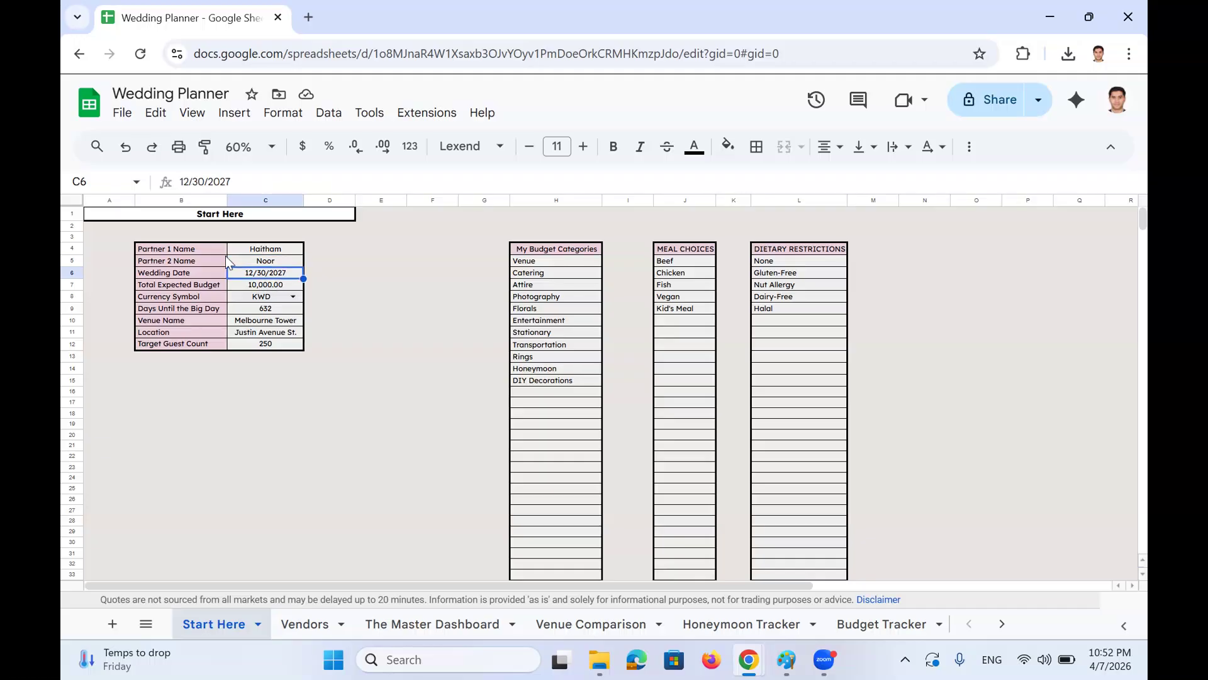
{"action": "key", "text": "Left"}
{"action": "key", "text": "Right"}
{"action": "left_click", "coordinate": [190, 181]}
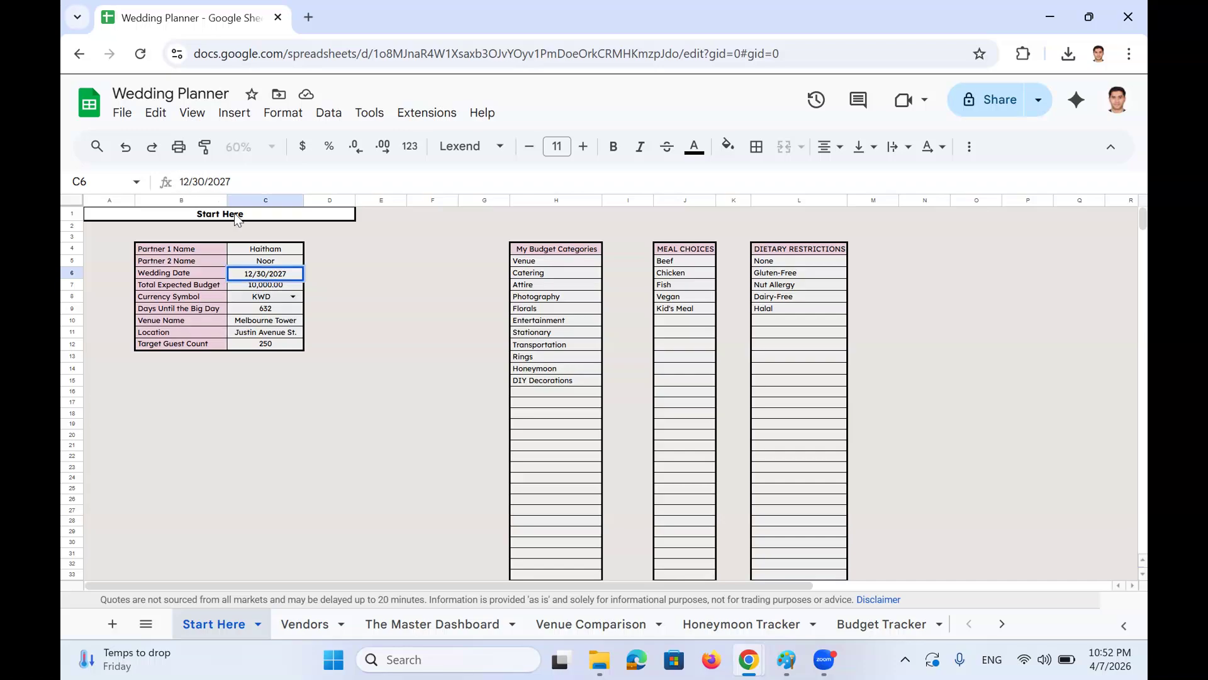
{"action": "key", "text": "Escape"}
Check the partner name entries and the Total Expected Budget of 10,000.00 linked from 'Budget Tracker'!B4
{"action": "left_click", "coordinate": [270, 285]}
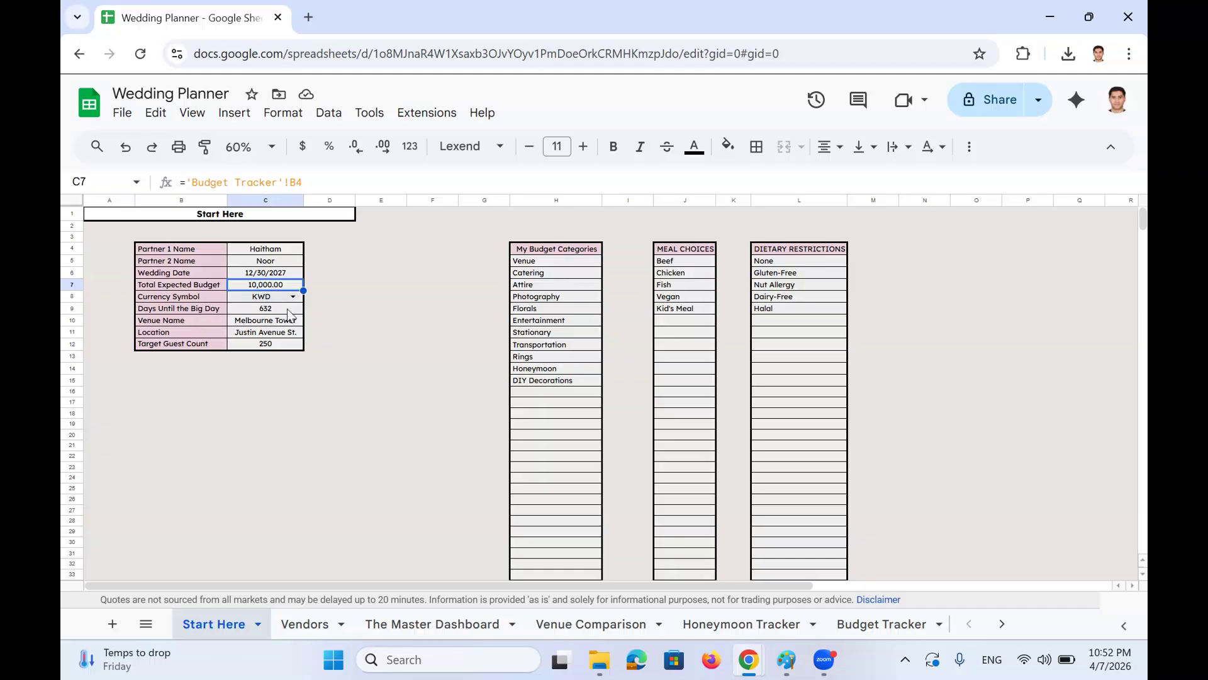
{"action": "left_click", "coordinate": [252, 249]}
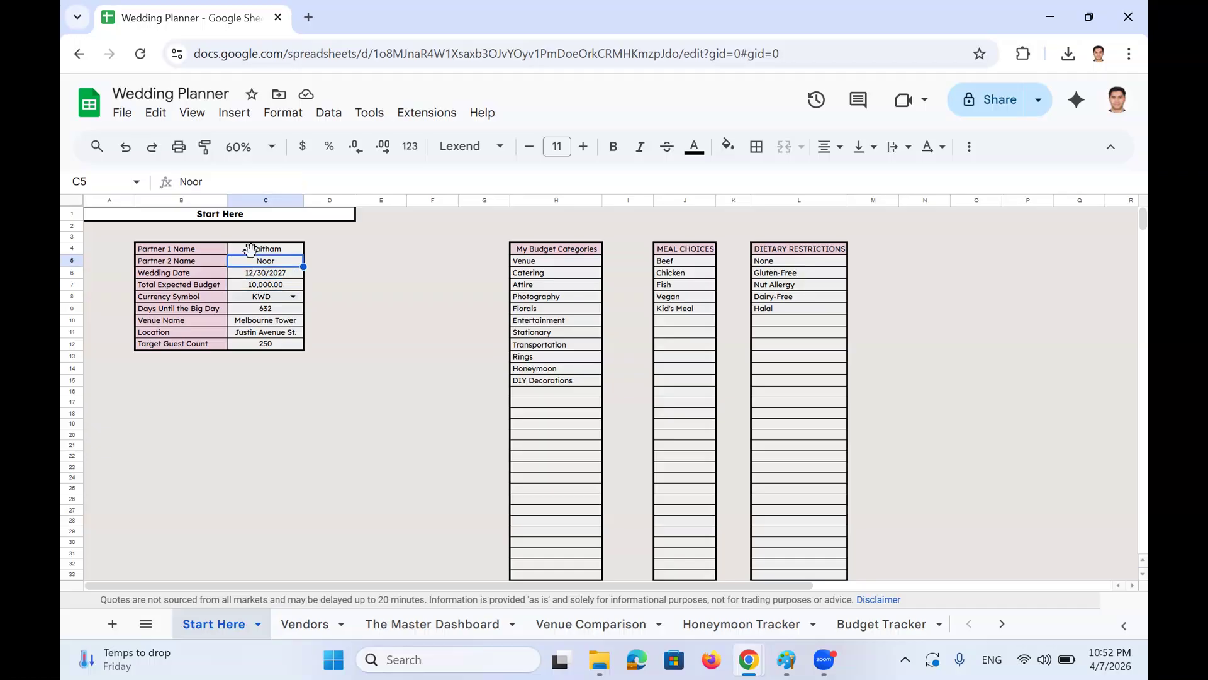
{"action": "left_click", "coordinate": [257, 270]}
{"action": "left_click", "coordinate": [258, 258]}
{"action": "left_click", "coordinate": [258, 249]}
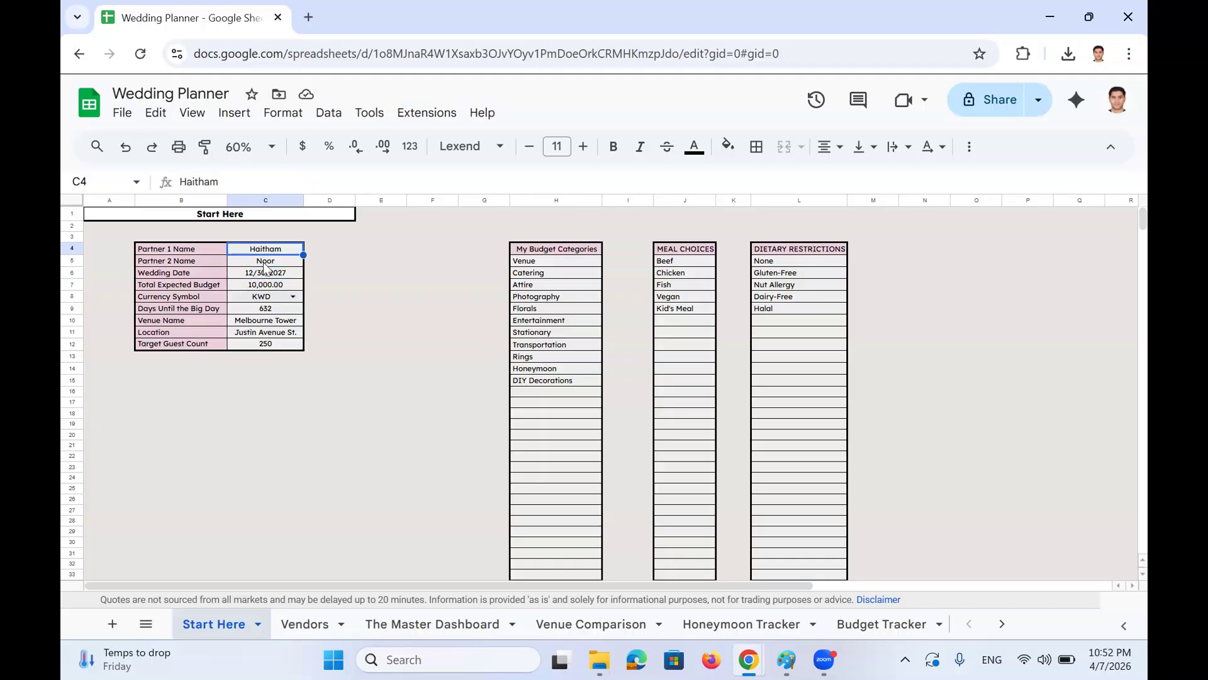
{"action": "left_click", "coordinate": [262, 263]}
{"action": "left_click", "coordinate": [262, 275]}
{"action": "left_click", "coordinate": [262, 287]}
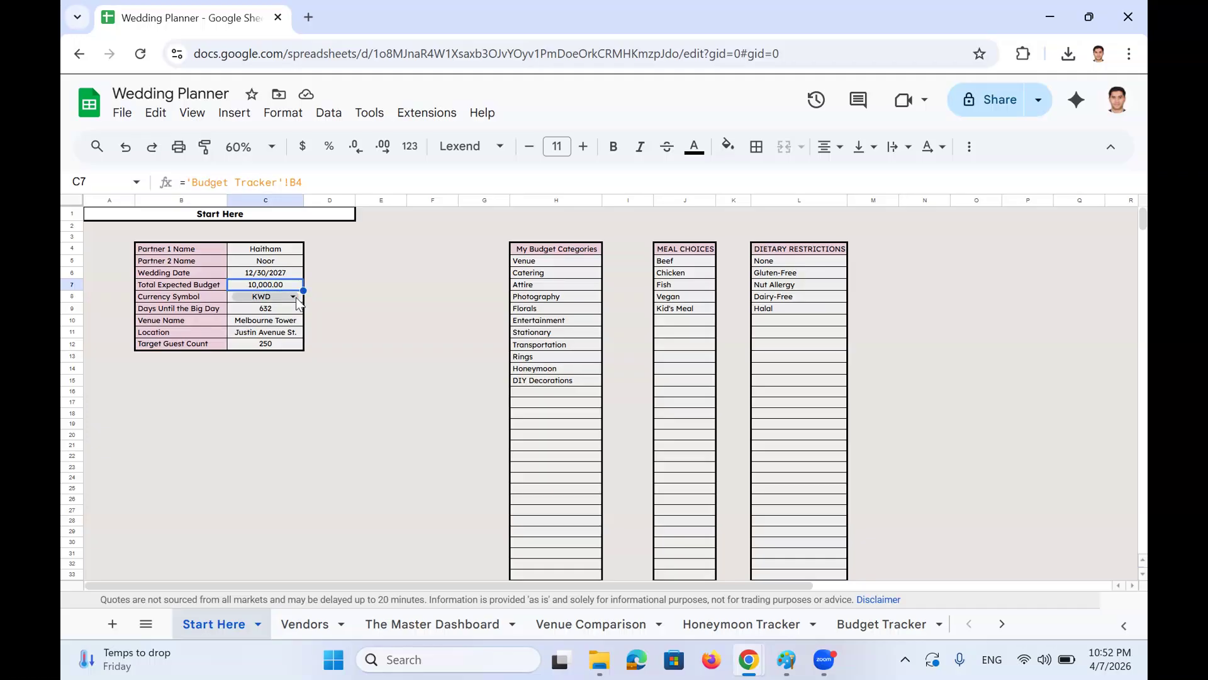
Pick AUD instead of KWD in the Currency Symbol dropdown (C8) on Start Here
{"action": "left_click", "coordinate": [881, 623]}
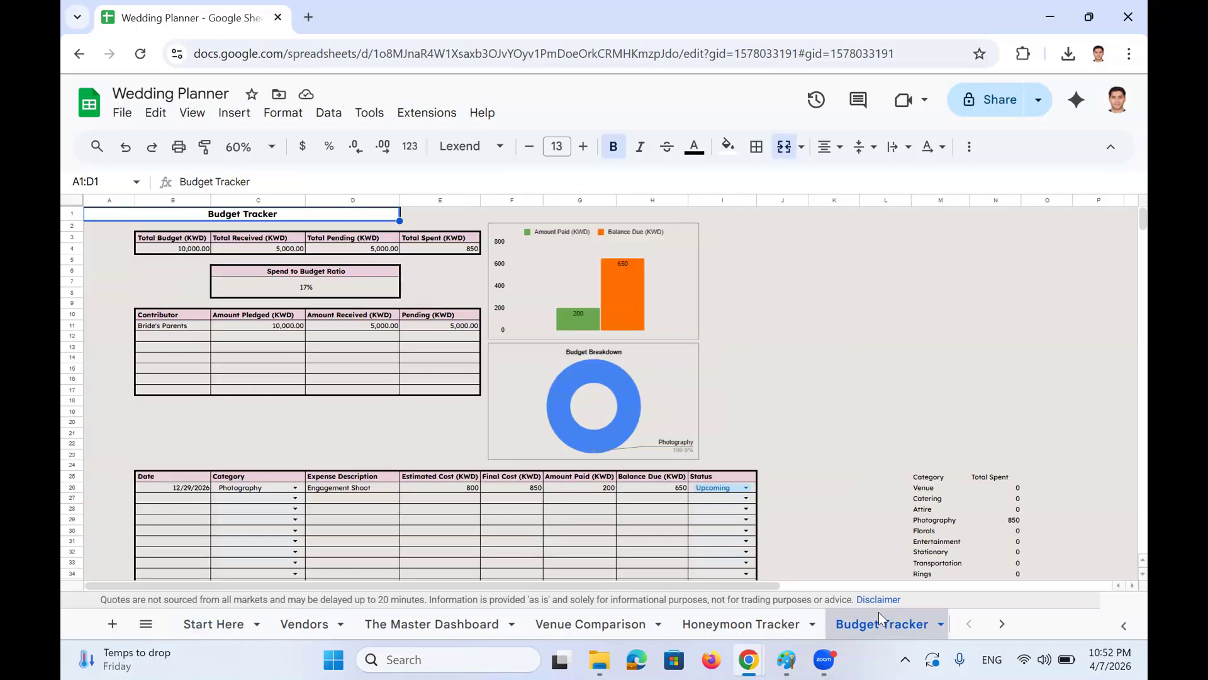
{"action": "left_click", "coordinate": [214, 624]}
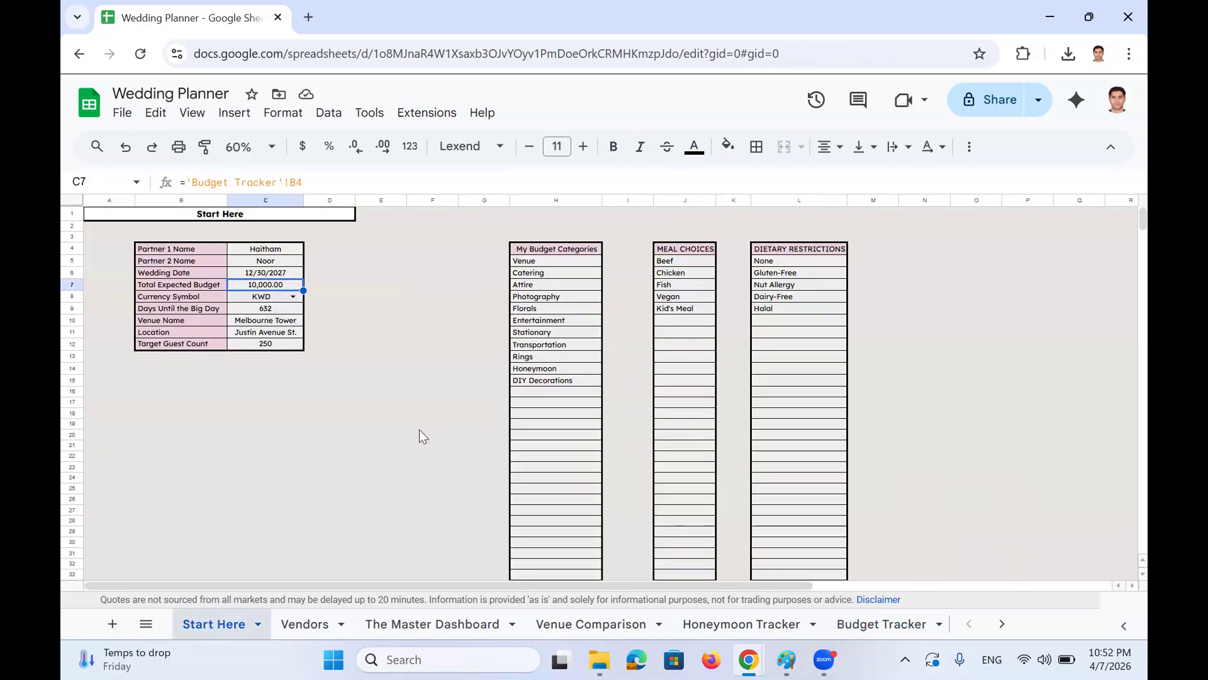
{"action": "left_click", "coordinate": [292, 296]}
{"action": "scroll", "coordinate": [321, 450], "scroll_direction": "down", "scroll_amount": 5}
{"action": "scroll", "coordinate": [321, 450], "scroll_direction": "up", "scroll_amount": 5}
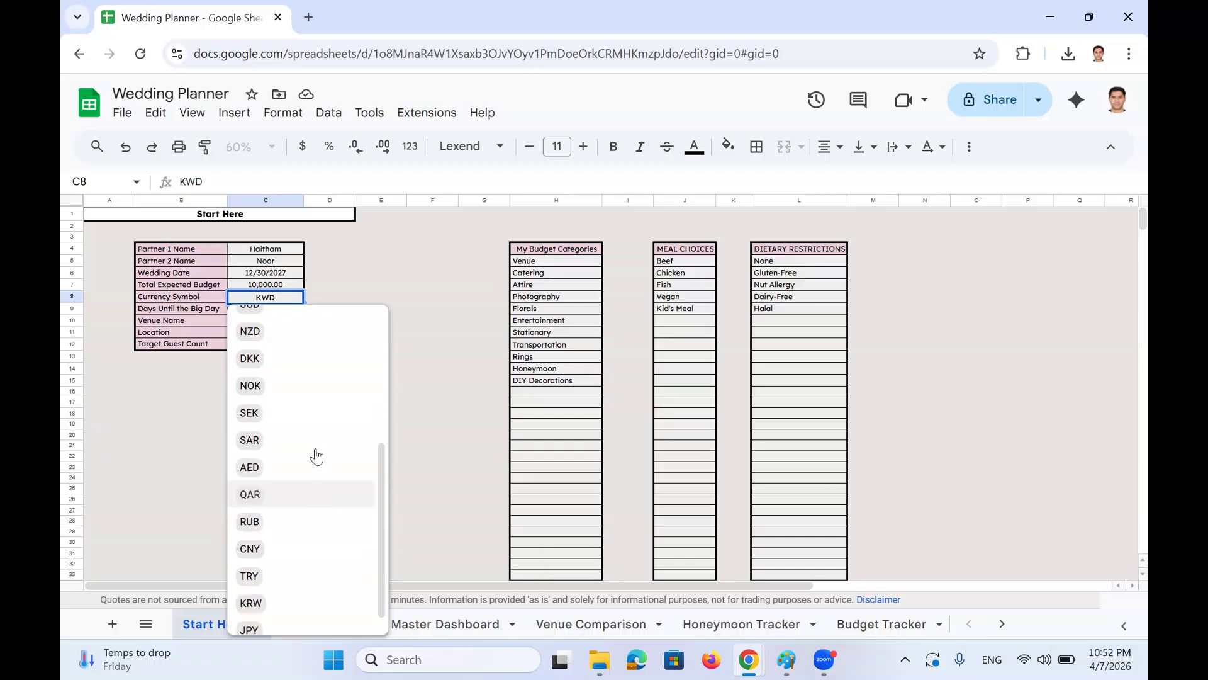
{"action": "left_click", "coordinate": [297, 322]}
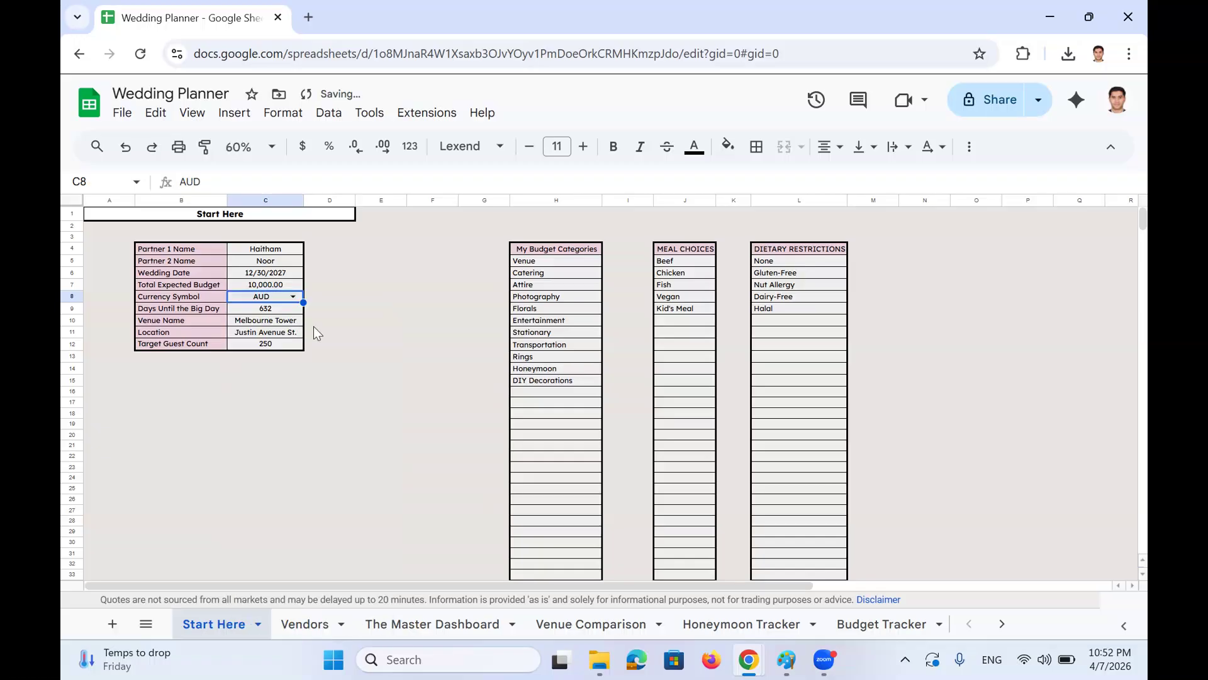
{"action": "left_click", "coordinate": [287, 310]}
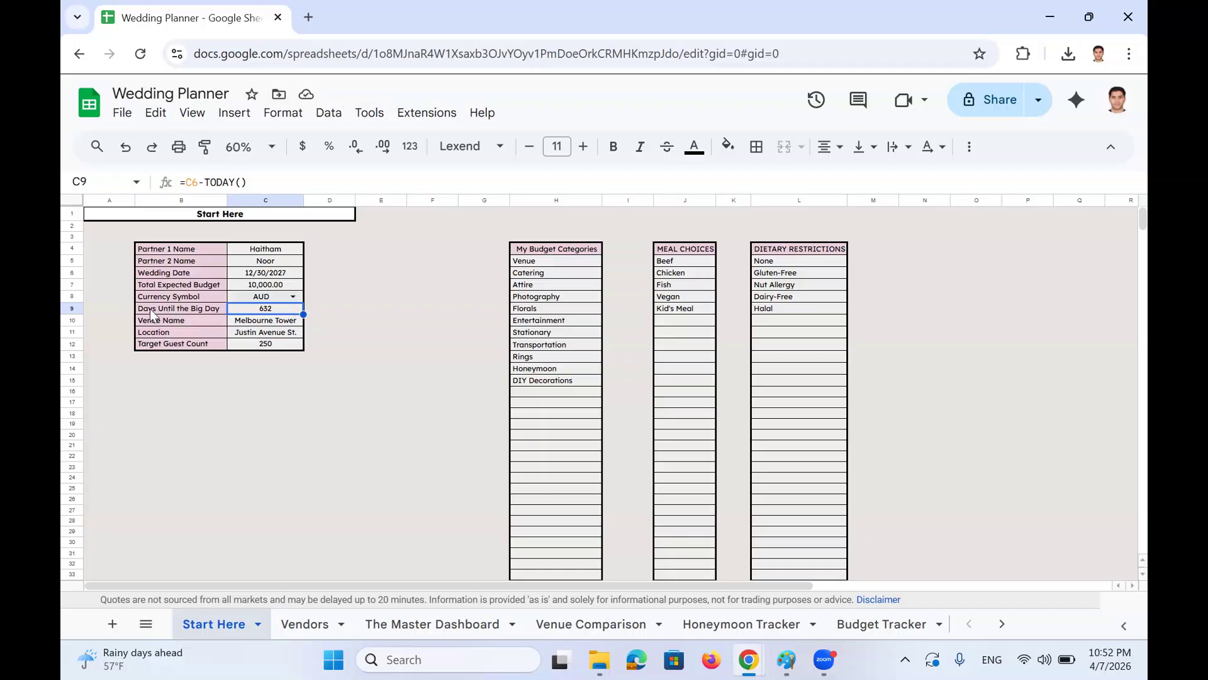
{"action": "left_click", "coordinate": [260, 274]}
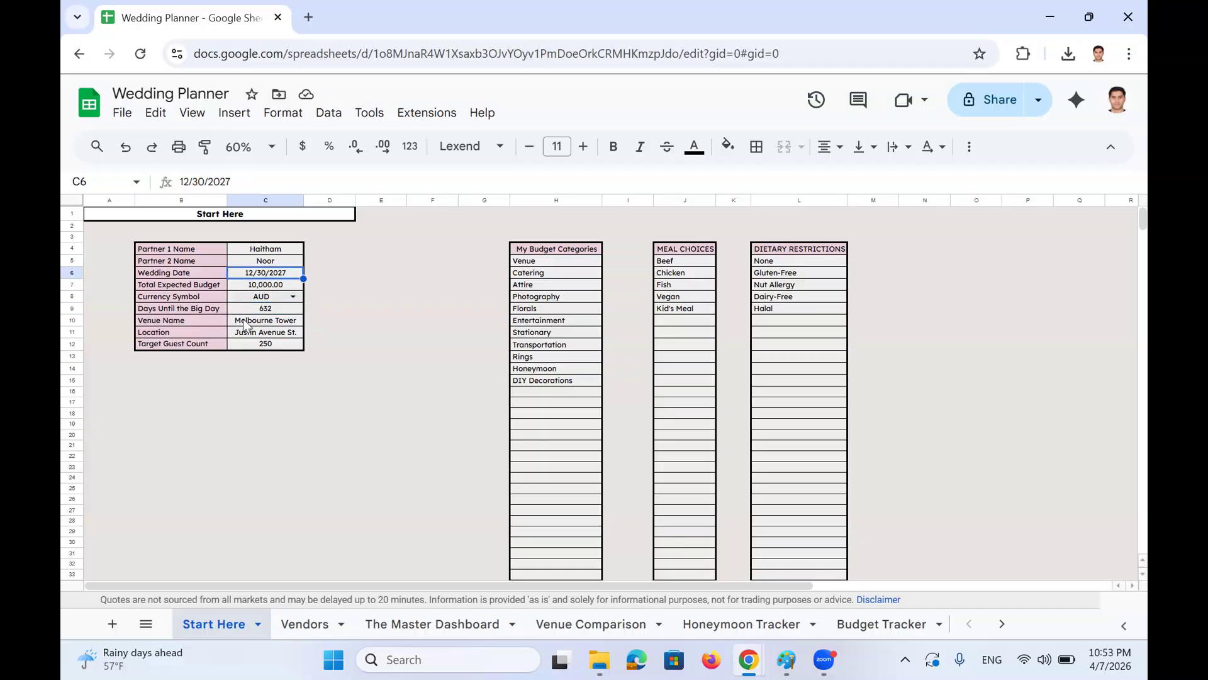
{"action": "left_click", "coordinate": [258, 323]}
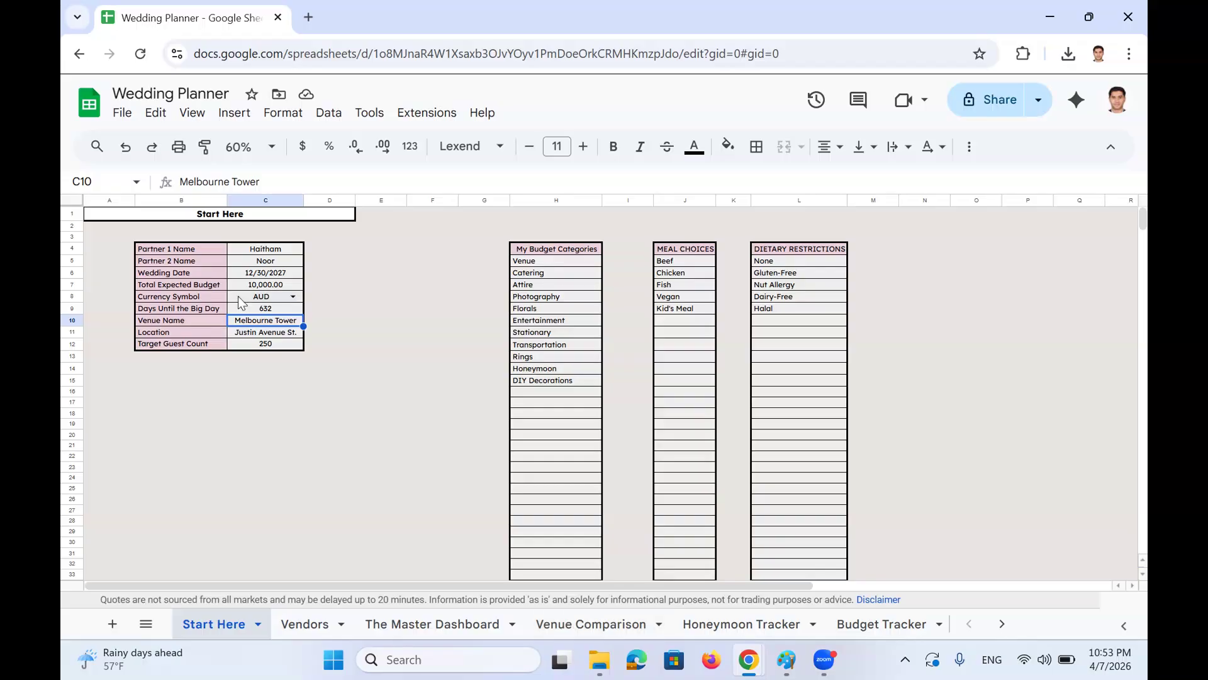
{"action": "left_click", "coordinate": [249, 334]}
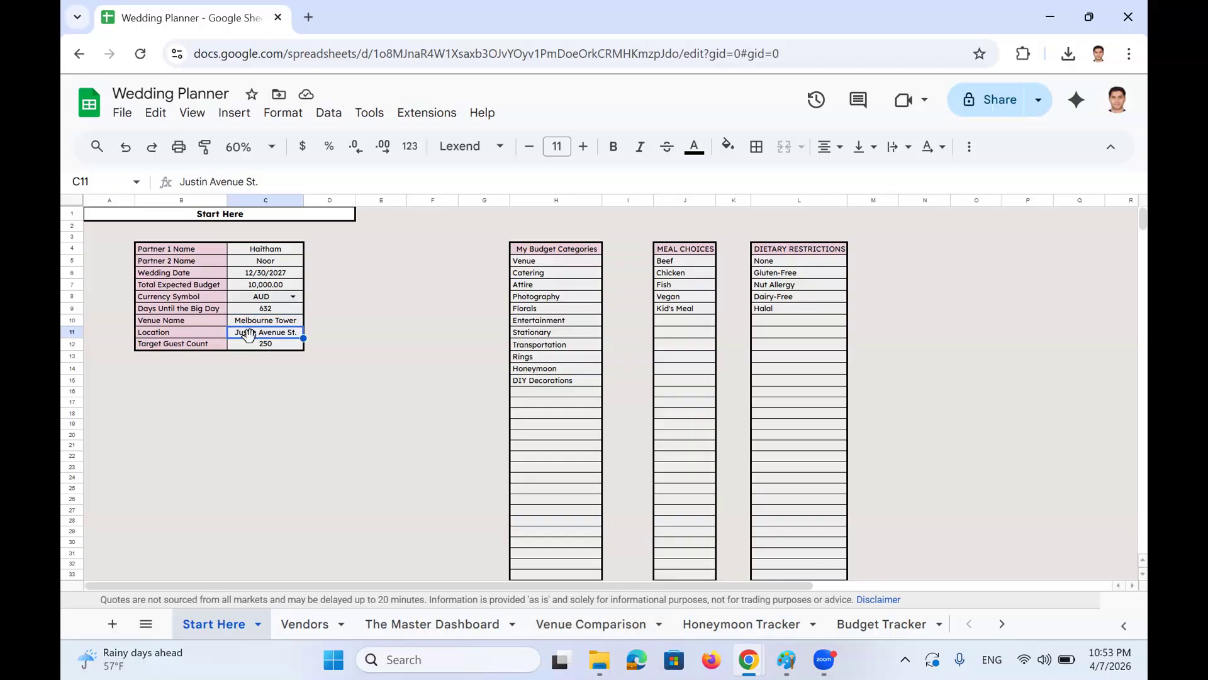
{"action": "left_click", "coordinate": [251, 346]}
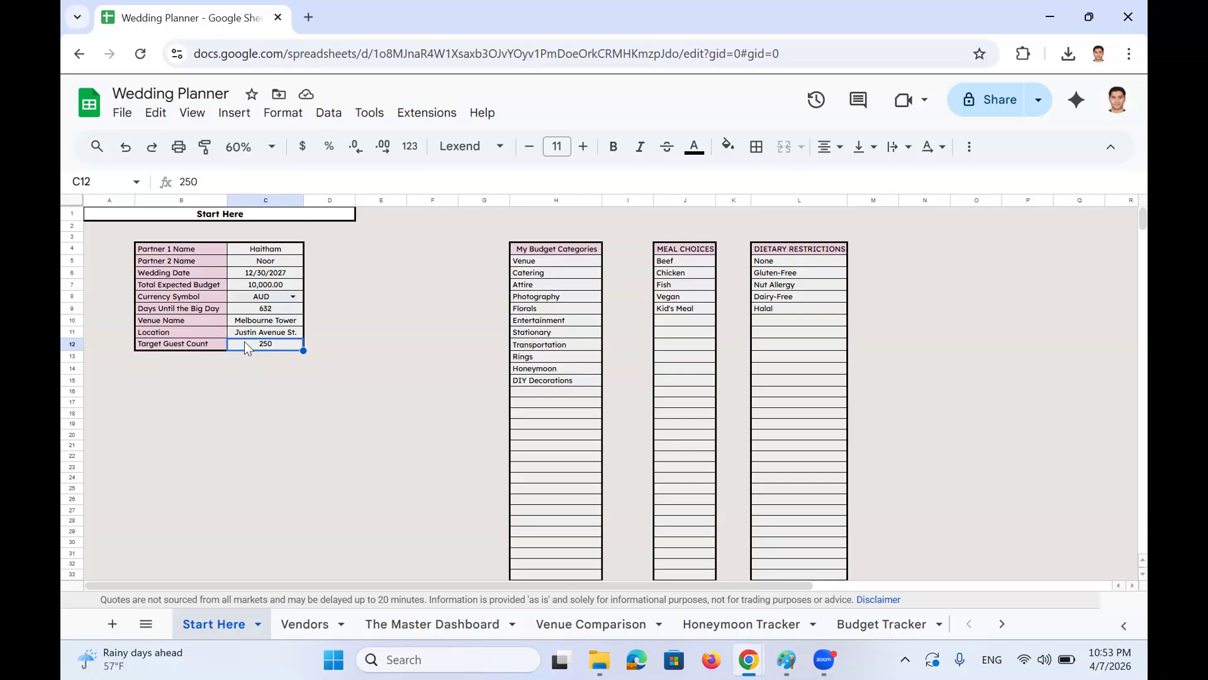
{"action": "left_click", "coordinate": [570, 247]}
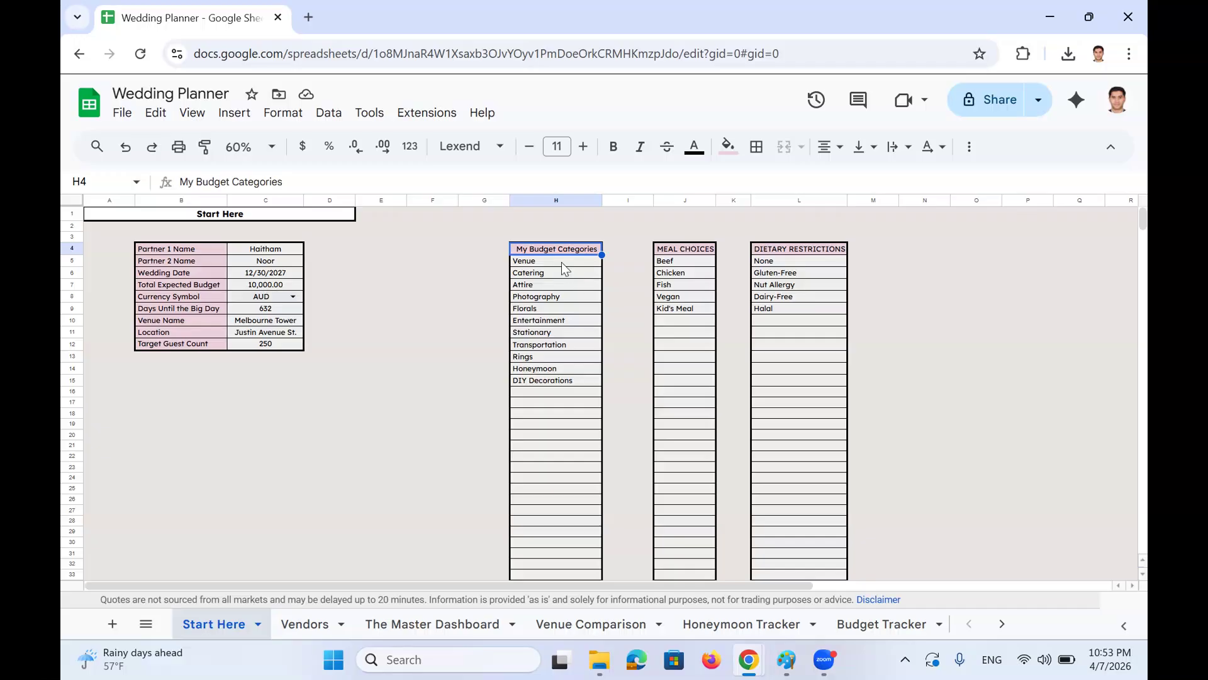
{"action": "left_click_drag", "start_coordinate": [562, 262], "coordinate": [546, 389]}
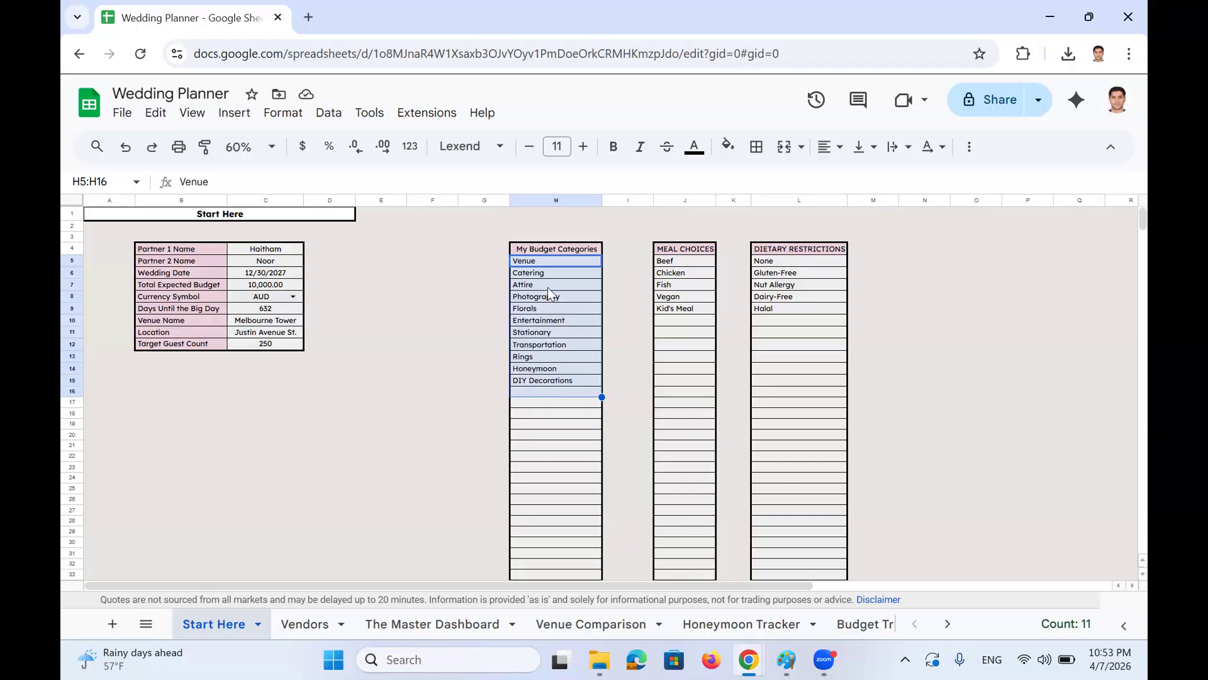
{"action": "left_click", "coordinate": [546, 266]}
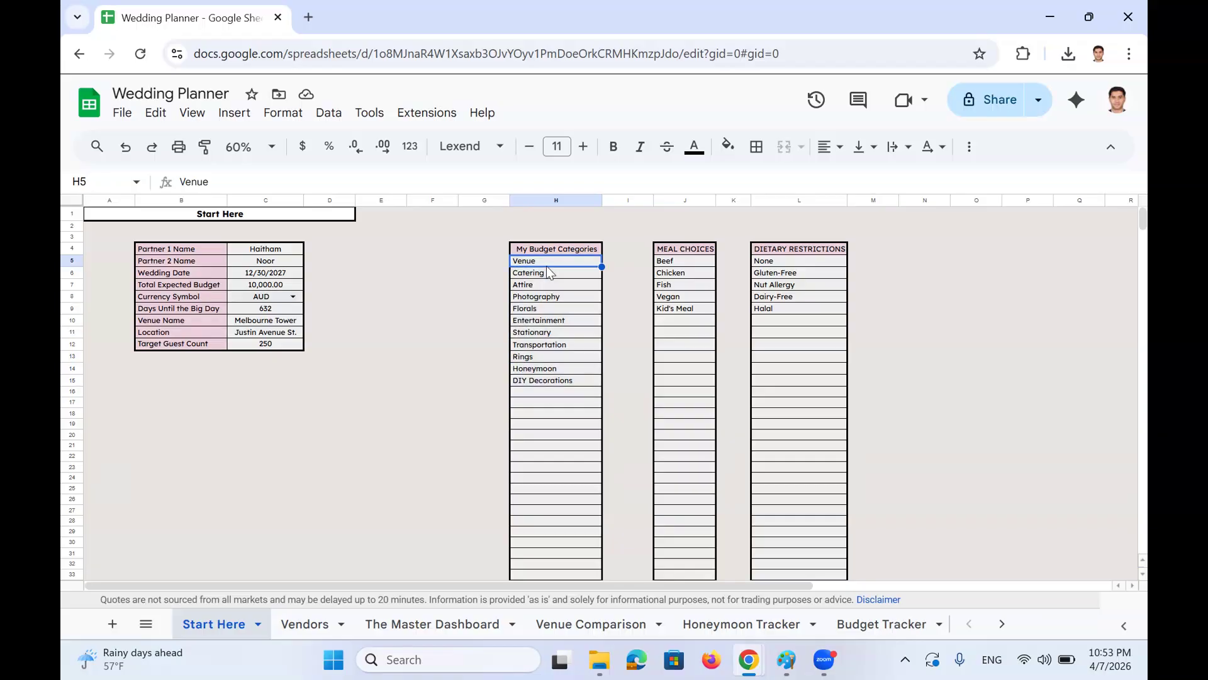
{"action": "left_click", "coordinate": [547, 272]}
{"action": "key", "text": "Down"}
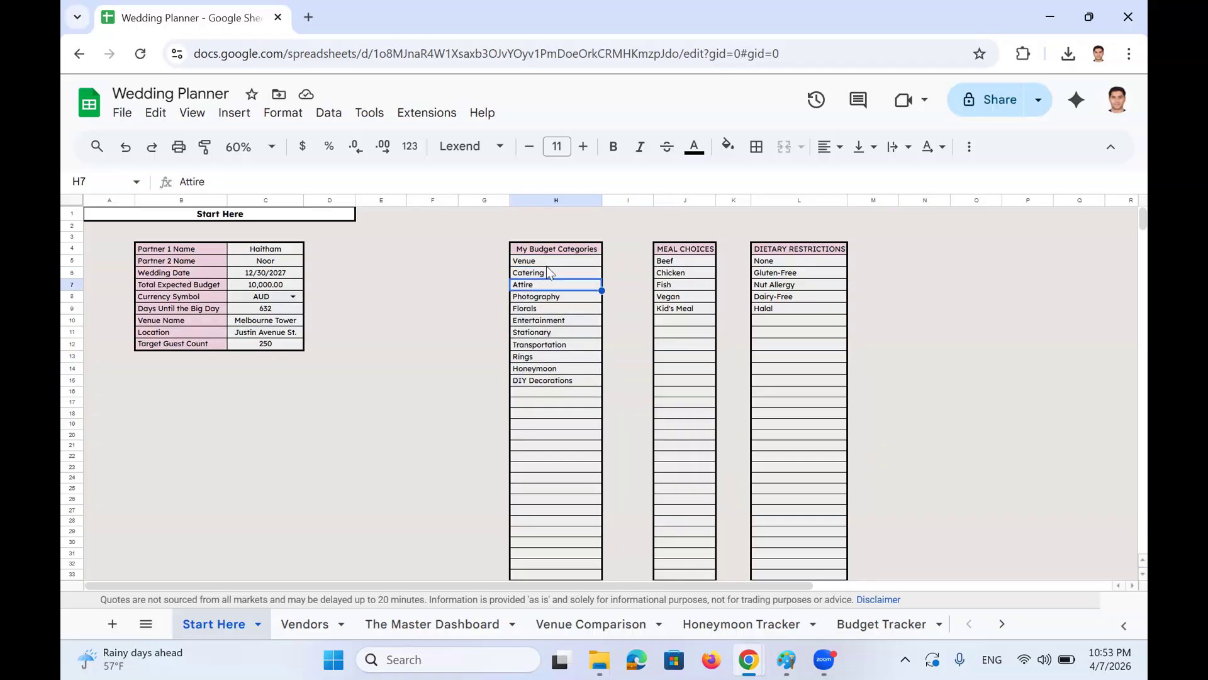
{"action": "key", "text": "Down"}
{"action": "key", "text": "Down"}
{"action": "key", "text": "Down"}
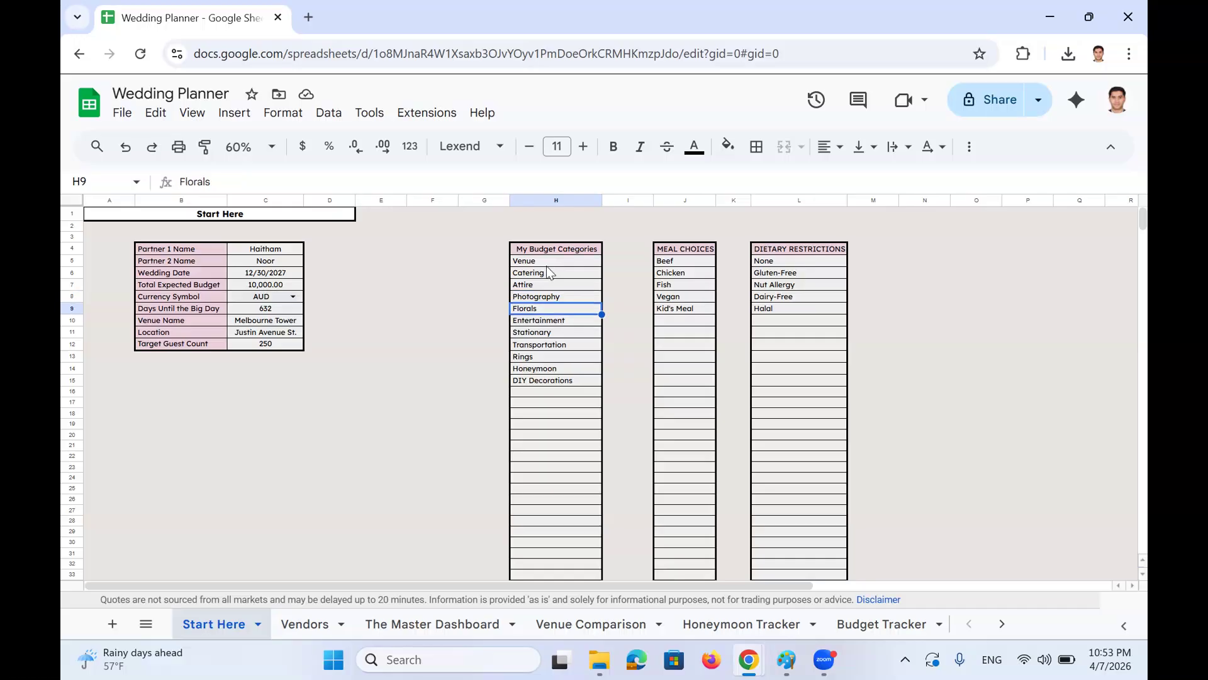
{"action": "key", "text": "Down"}
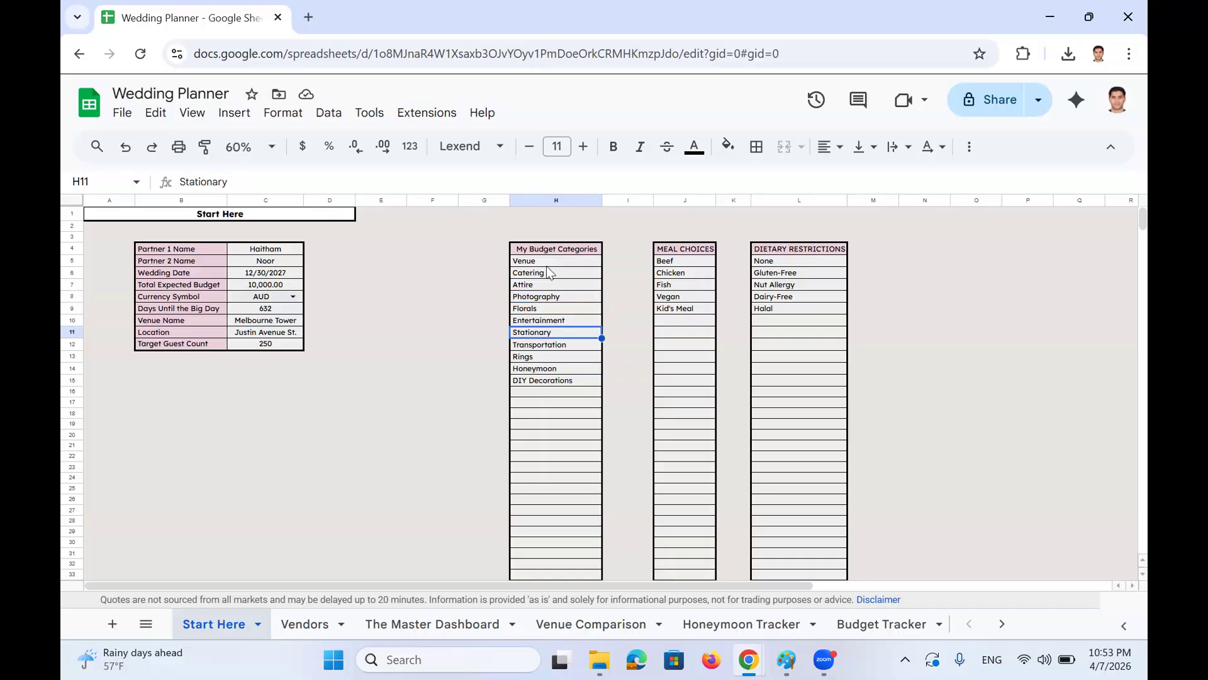
{"action": "key", "text": "Down"}
{"action": "key", "text": "Down"}
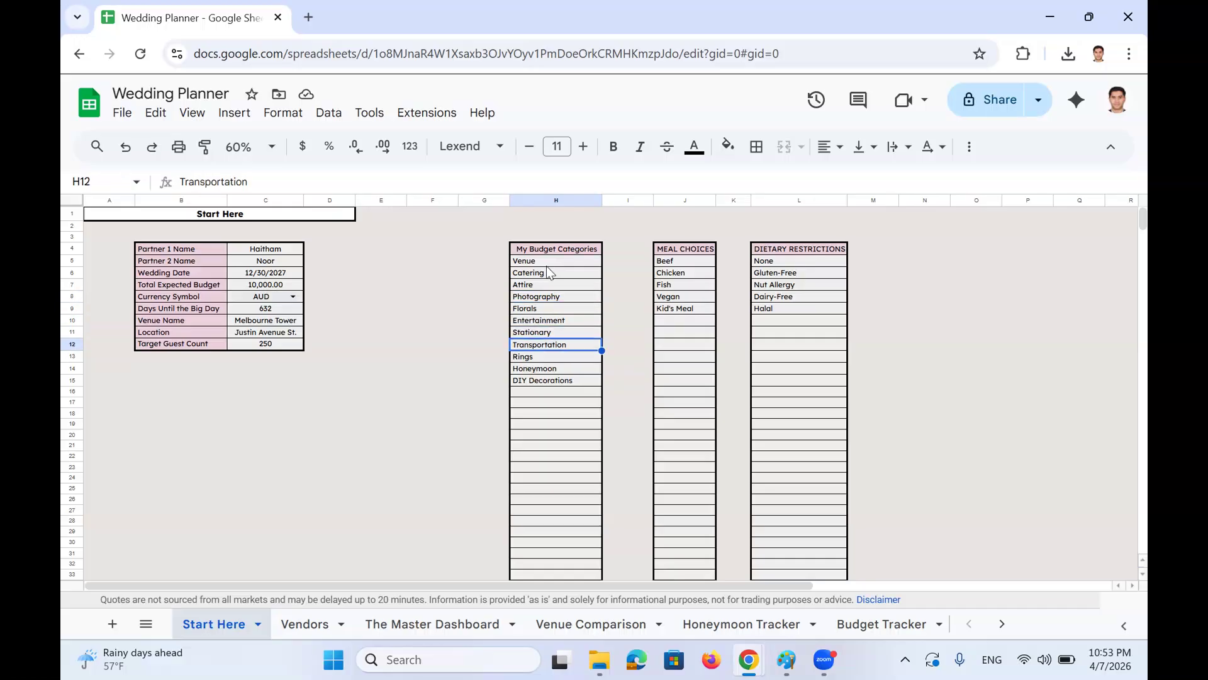
{"action": "key", "text": "Down"}
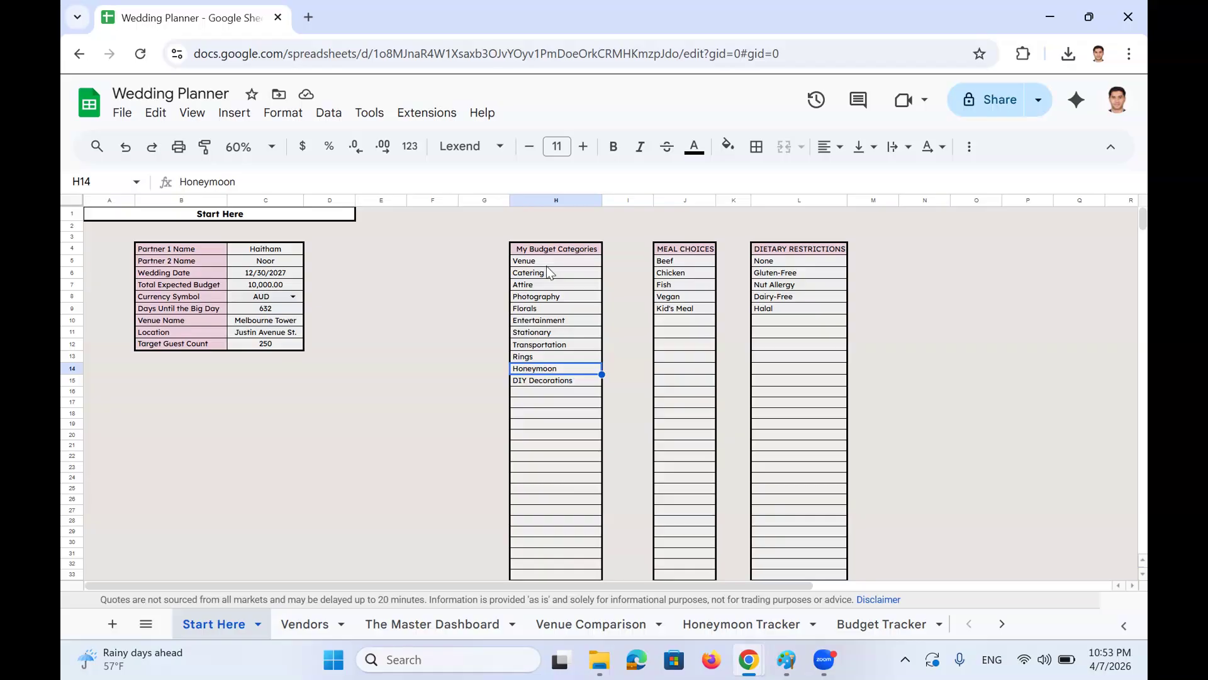
{"action": "key", "text": "Down"}
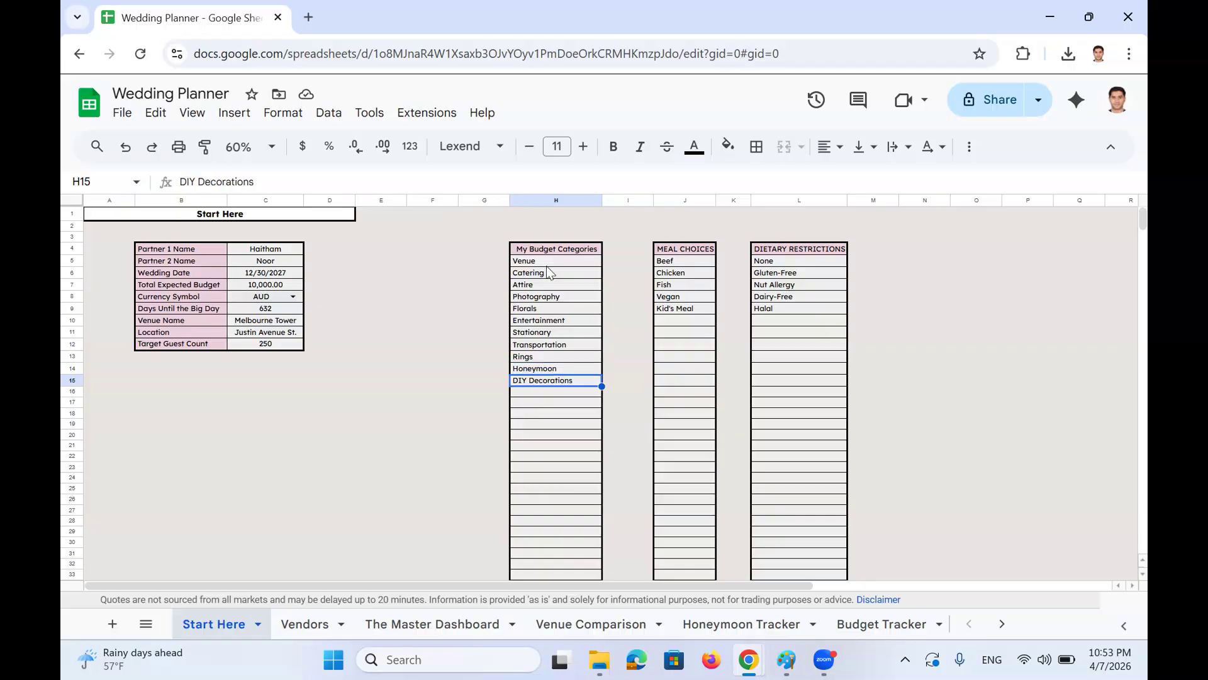
{"action": "left_click", "coordinate": [693, 261]}
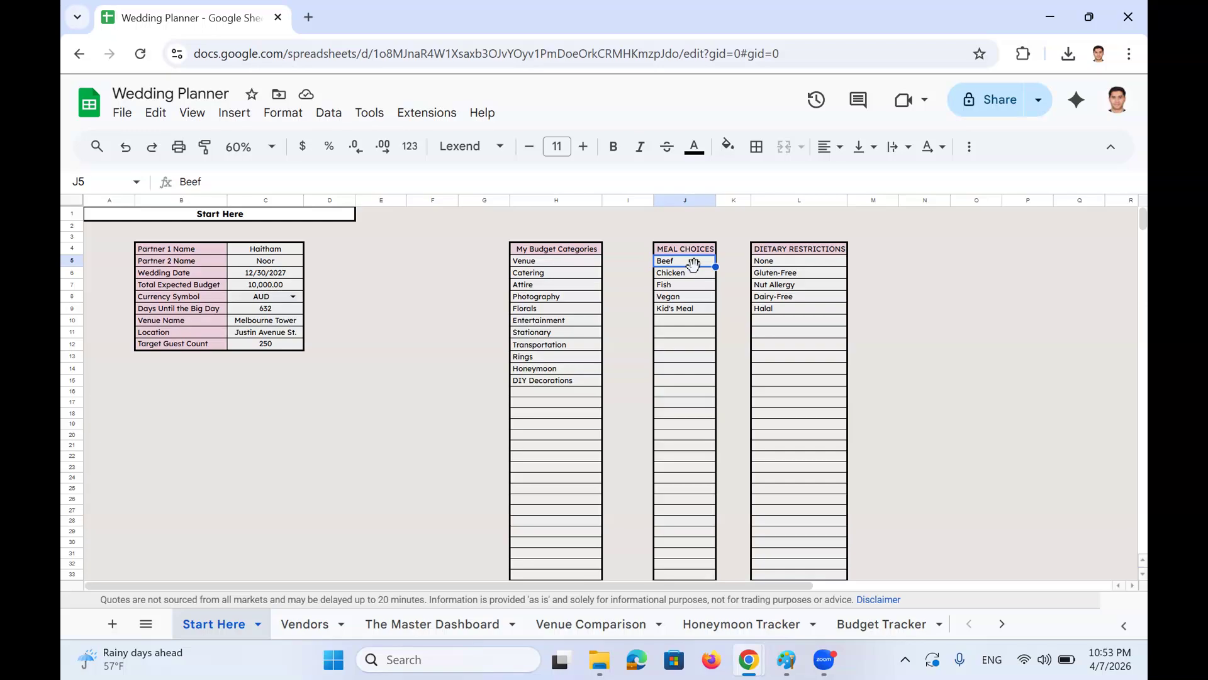
Step through the meal options and the None to Halal dietary list, then show the All Sheets list
{"action": "key", "text": "Down"}
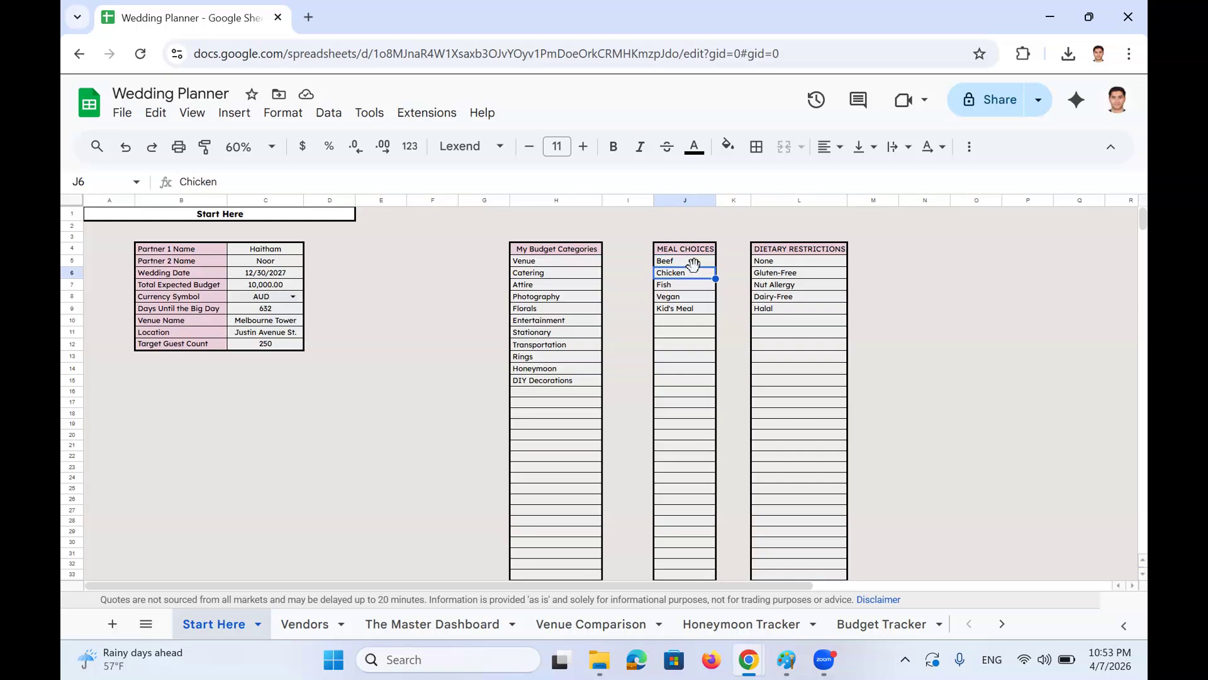
{"action": "key", "text": "Down"}
{"action": "key", "text": "Down"}
{"action": "key", "text": "Down"}
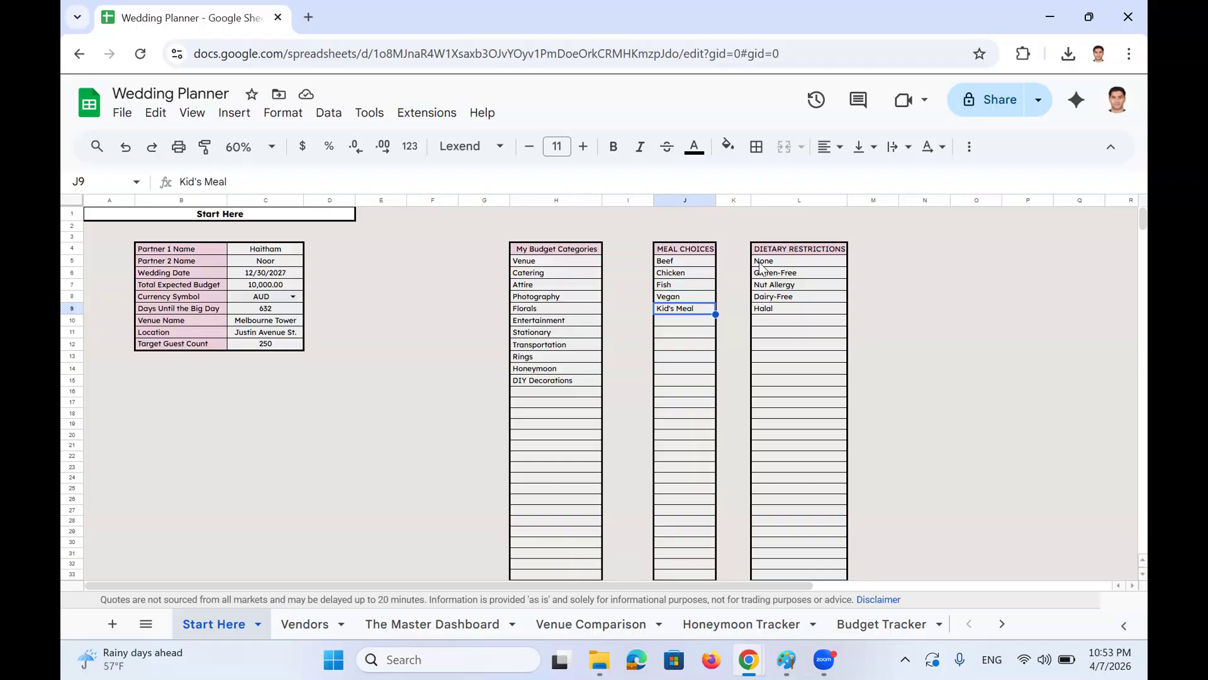
{"action": "left_click", "coordinate": [795, 263]}
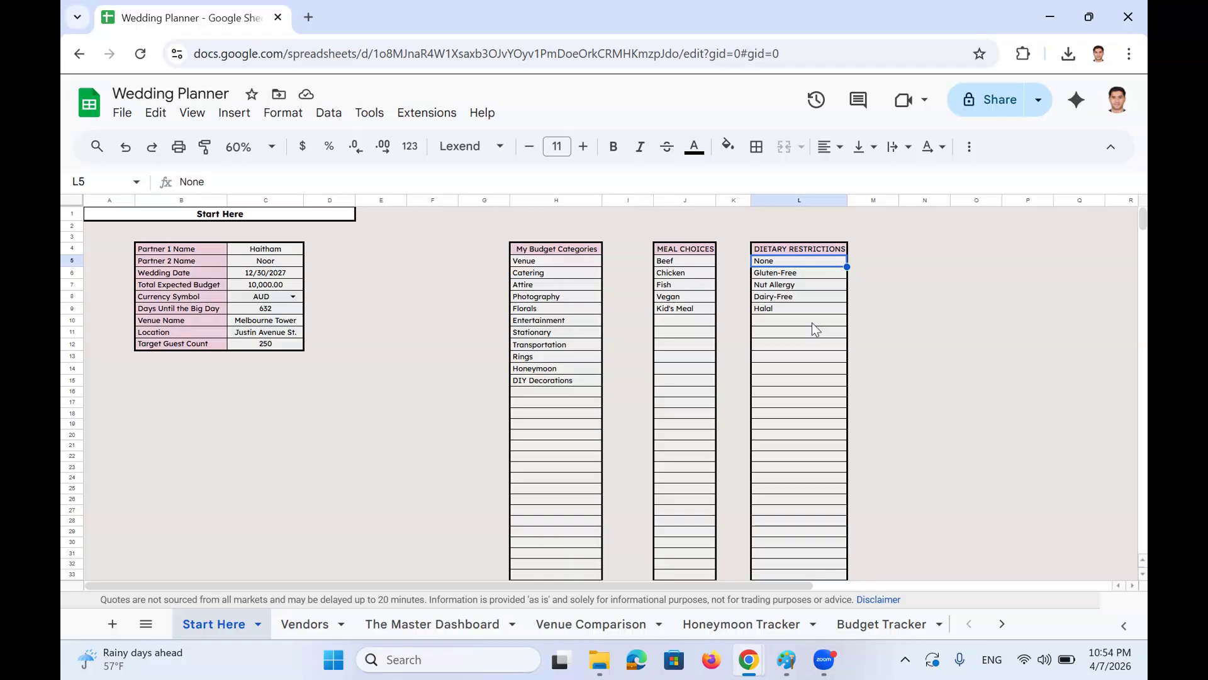
{"action": "key", "text": "Down"}
{"action": "key", "text": "Down"}
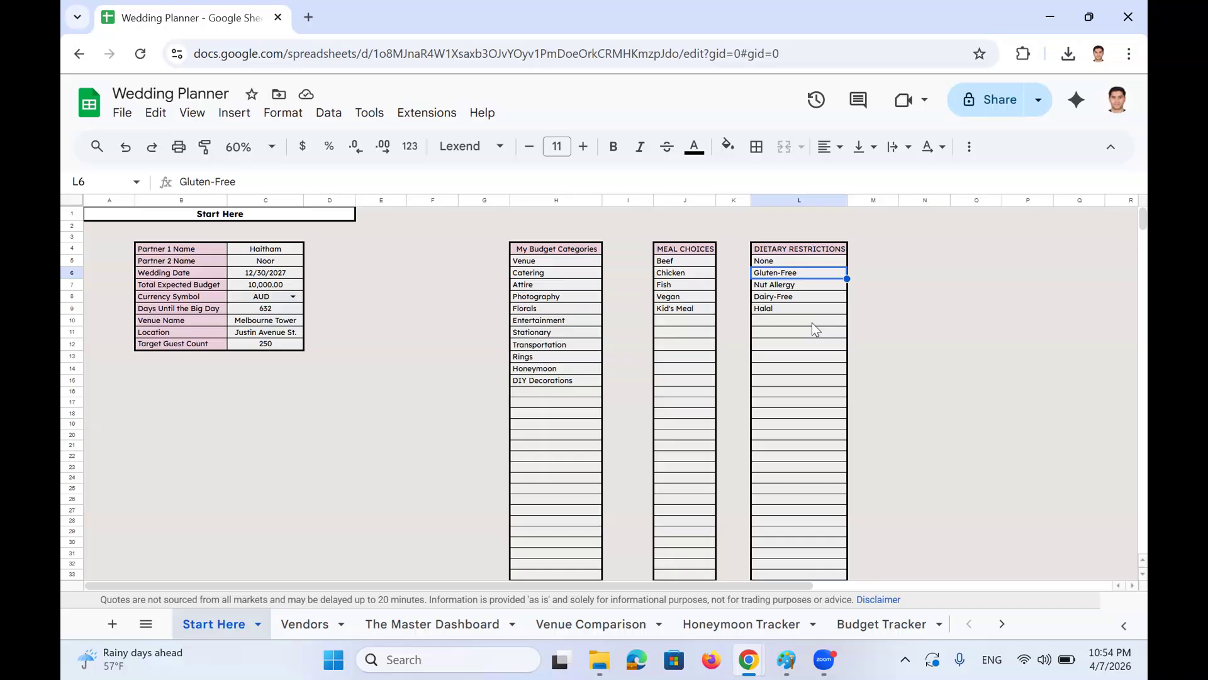
{"action": "key", "text": "Down"}
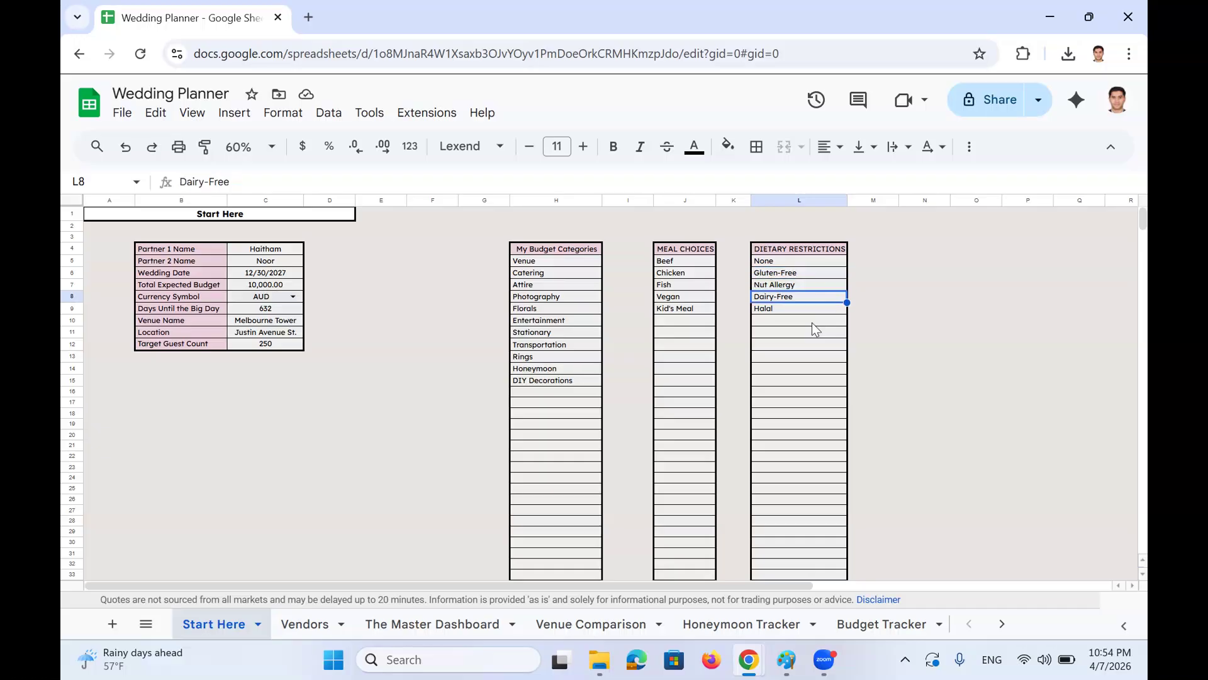
{"action": "key", "text": "Down"}
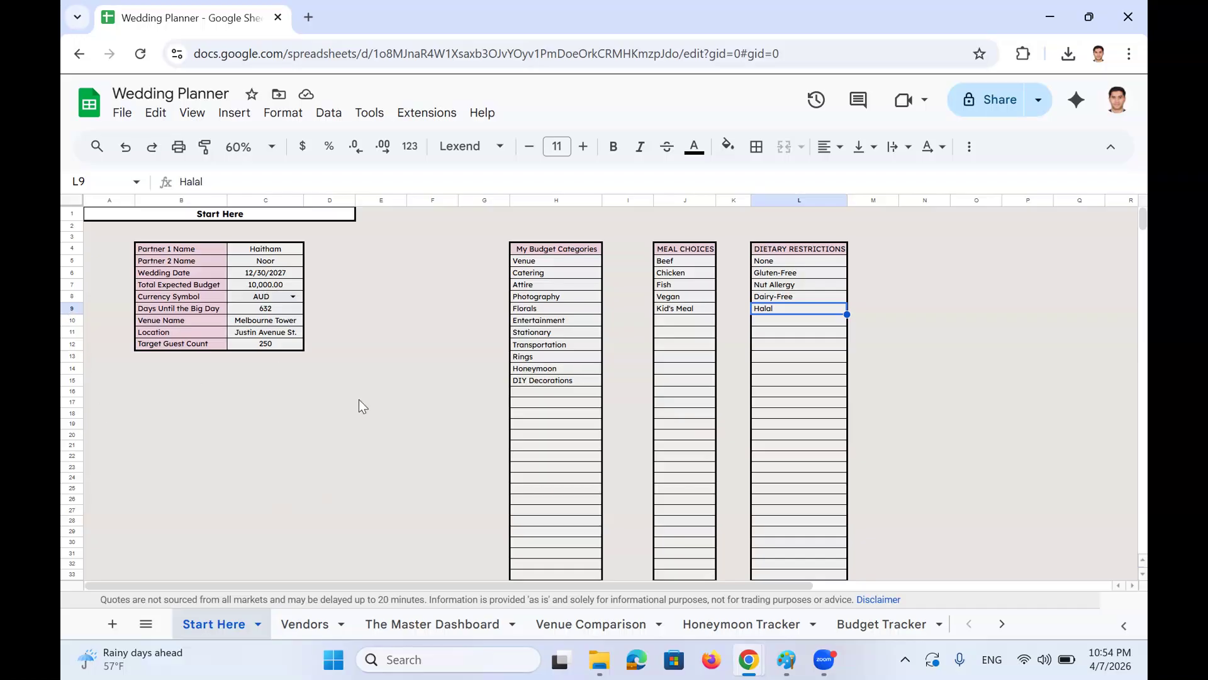
{"action": "left_click", "coordinate": [145, 623]}
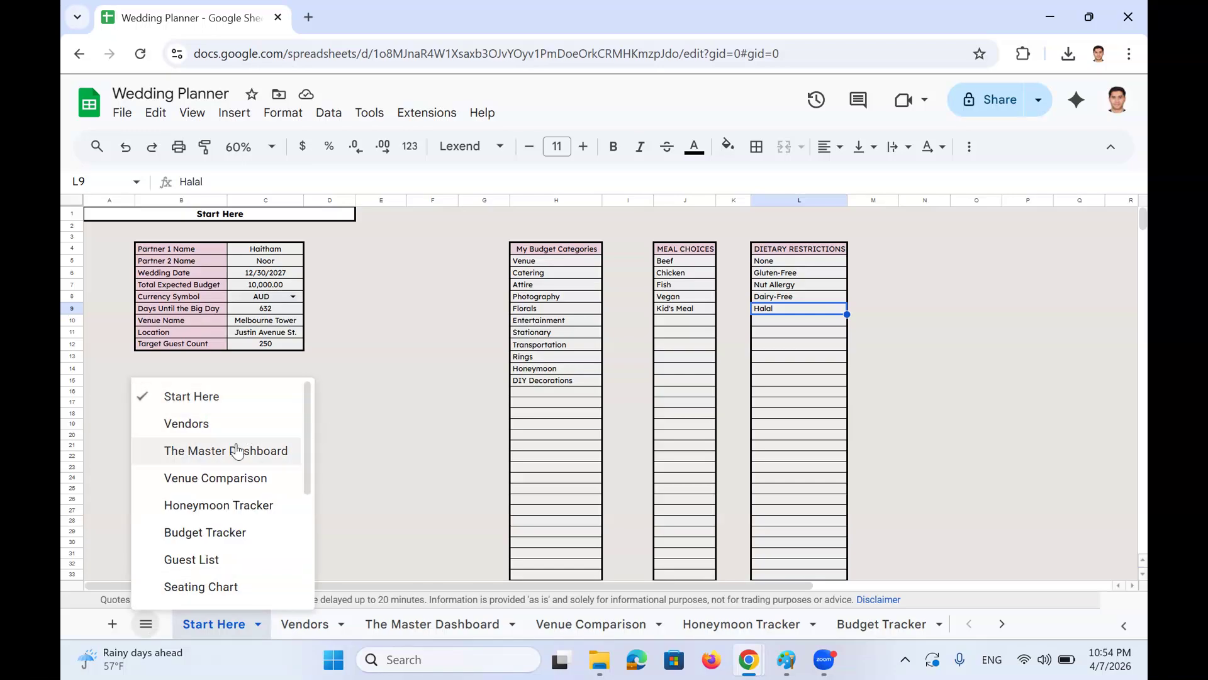
{"action": "scroll", "coordinate": [256, 451], "scroll_direction": "down", "scroll_amount": 4}
{"action": "scroll", "coordinate": [257, 451], "scroll_direction": "up", "scroll_amount": 4}
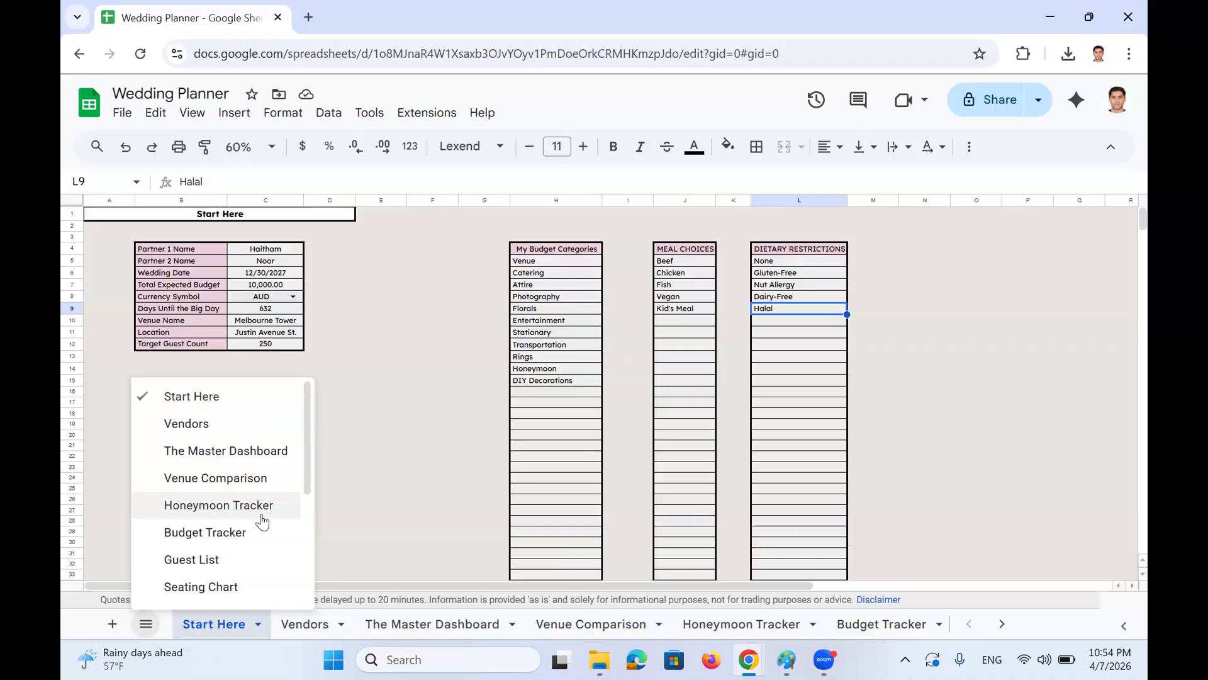
Open Vendors and trace its Venue and Catering summary categories back to 'Start Here'!H5
{"action": "left_click", "coordinate": [228, 430]}
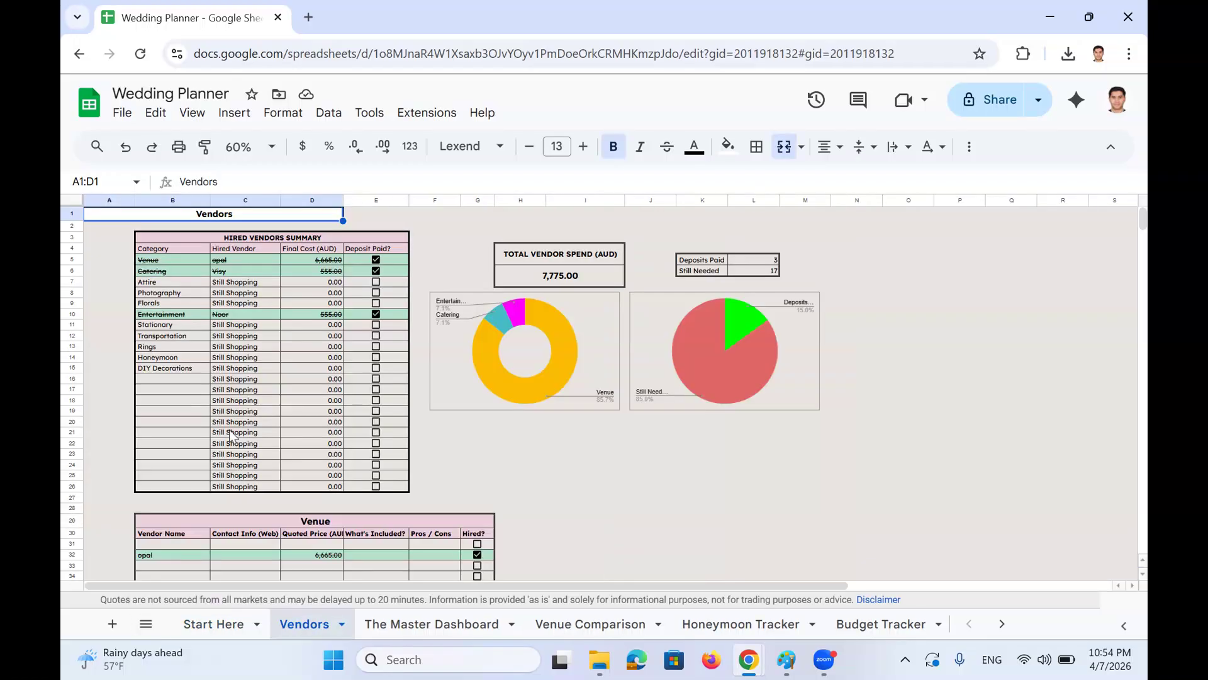
{"action": "scroll", "coordinate": [270, 422], "scroll_direction": "down", "scroll_amount": 5}
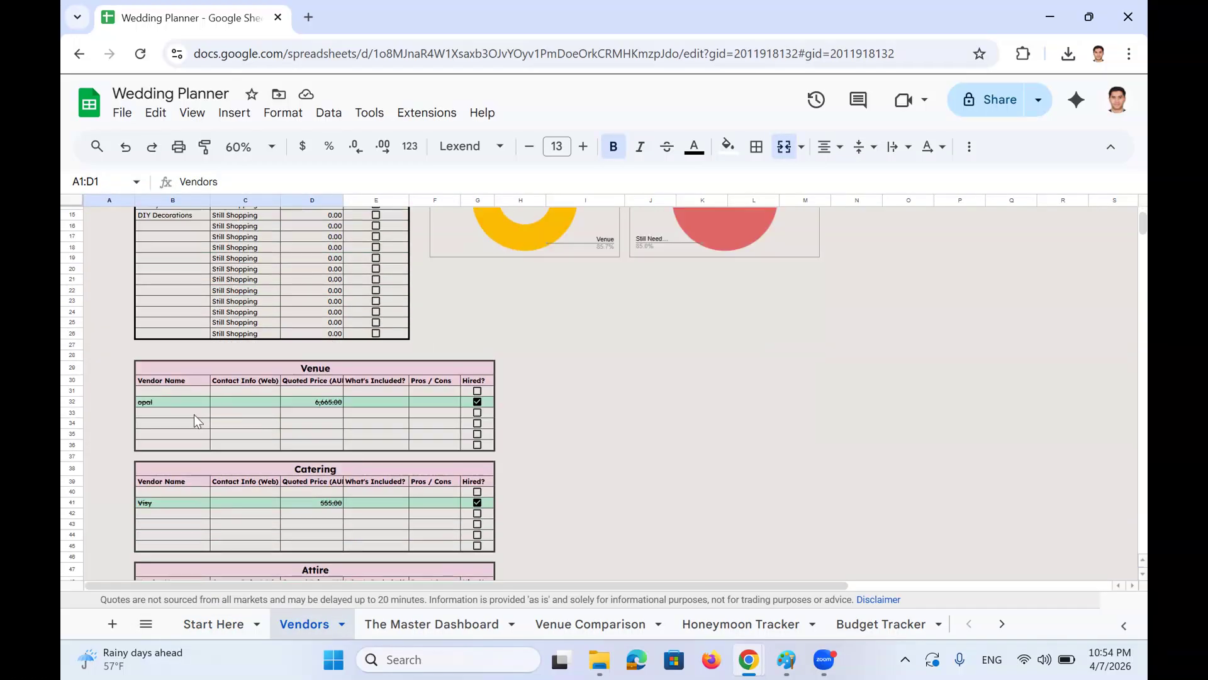
{"action": "left_click", "coordinate": [194, 414]}
{"action": "scroll", "coordinate": [201, 448], "scroll_direction": "up", "scroll_amount": 5}
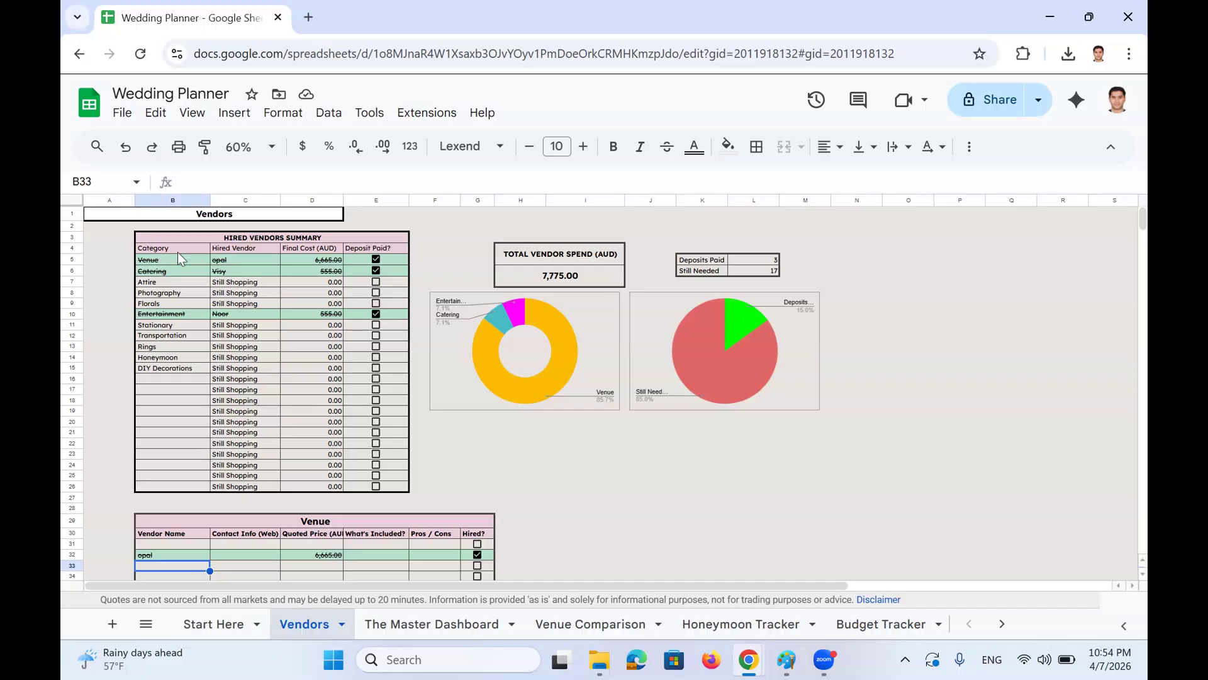
{"action": "left_click", "coordinate": [197, 250]}
{"action": "key", "text": "Down"}
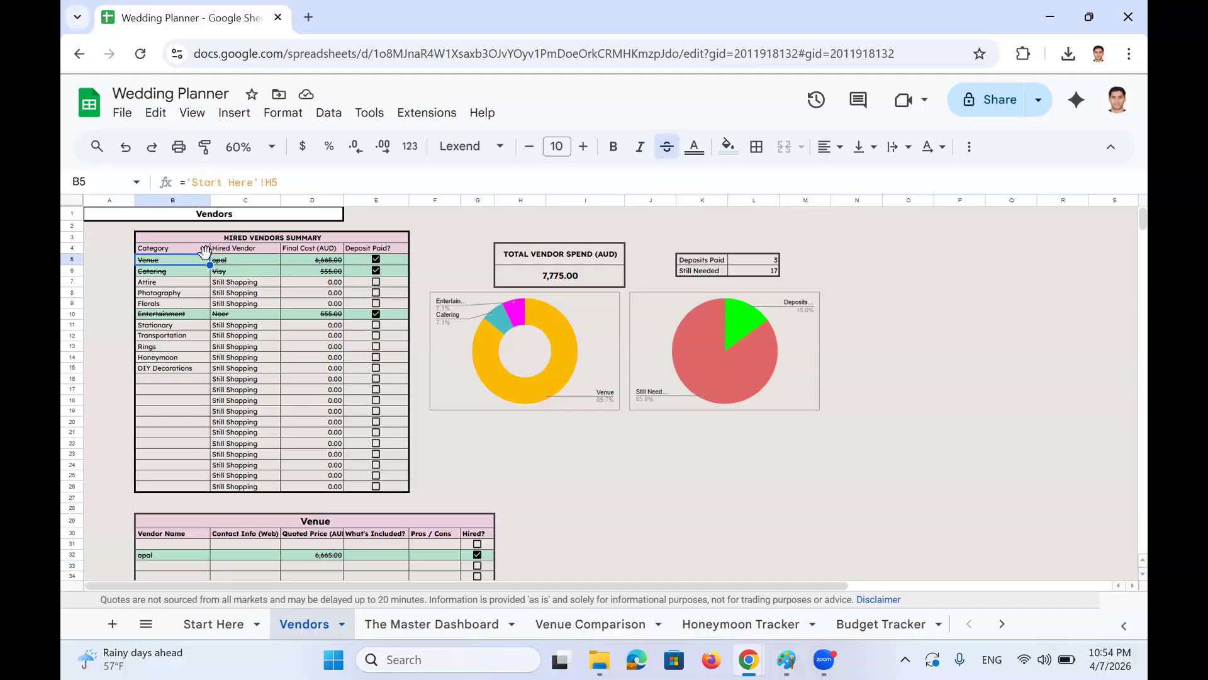
{"action": "key", "text": "shift+Down"}
{"action": "key", "text": "shift+Down"}
{"action": "key", "text": "shift+Down"}
{"action": "key", "text": "shift+Down"}
{"action": "key", "text": "shift+Down"}
{"action": "key", "text": "shift+Down"}
{"action": "key", "text": "shift+Down"}
{"action": "key", "text": "shift+Down"}
{"action": "key", "text": "shift+Down"}
{"action": "key", "text": "shift+Down"}
{"action": "key", "text": "shift+Down"}
{"action": "key", "text": "shift+Down"}
{"action": "key", "text": "shift+Down"}
{"action": "key", "text": "shift+Down"}
{"action": "key", "text": "shift+Down"}
{"action": "key", "text": "shift+Down"}
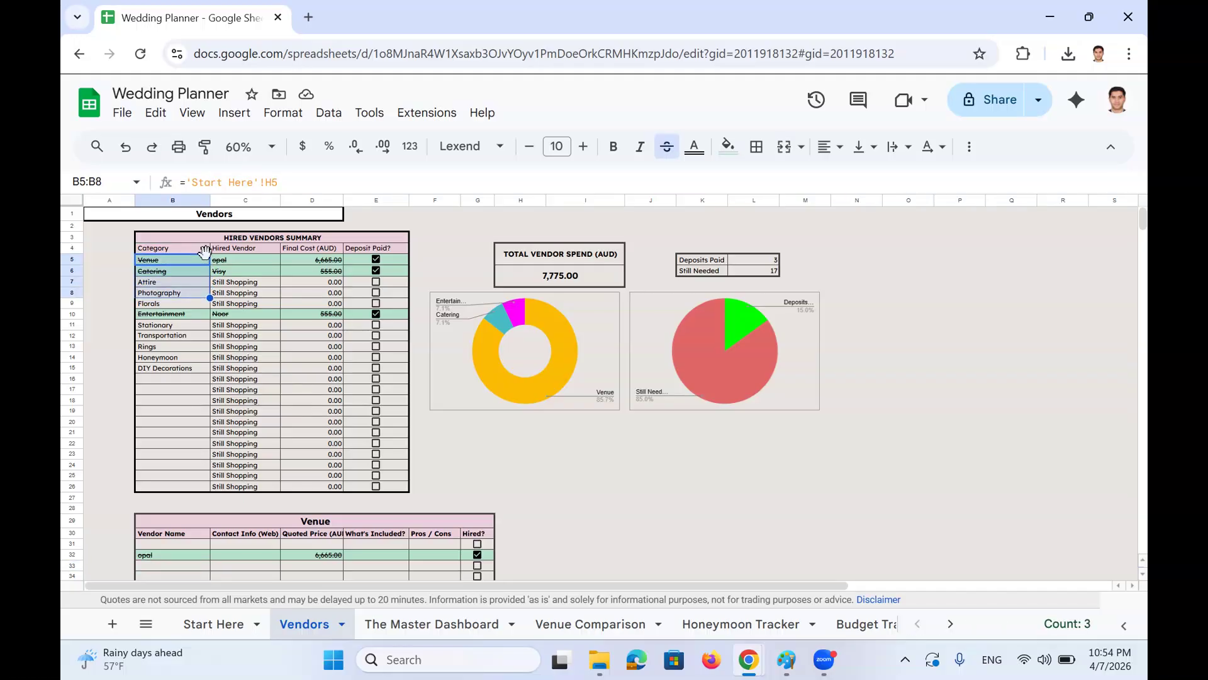
{"action": "key", "text": "Down"}
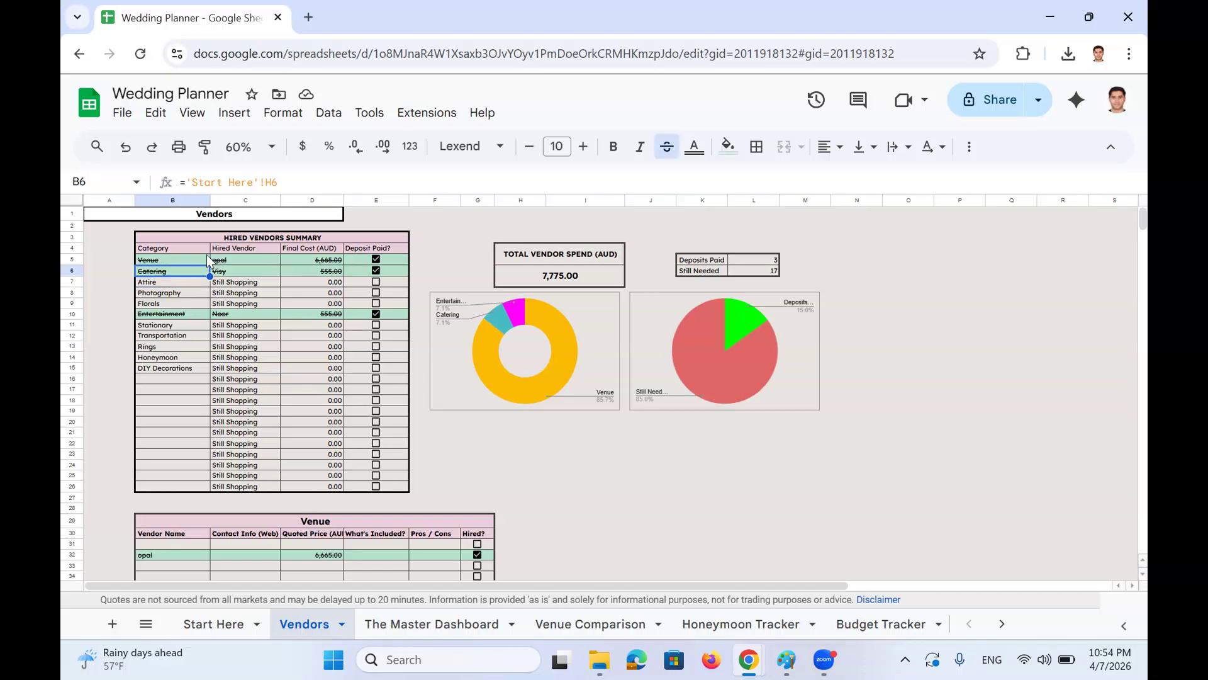
{"action": "key", "text": "Up"}
{"action": "left_click", "coordinate": [210, 624]}
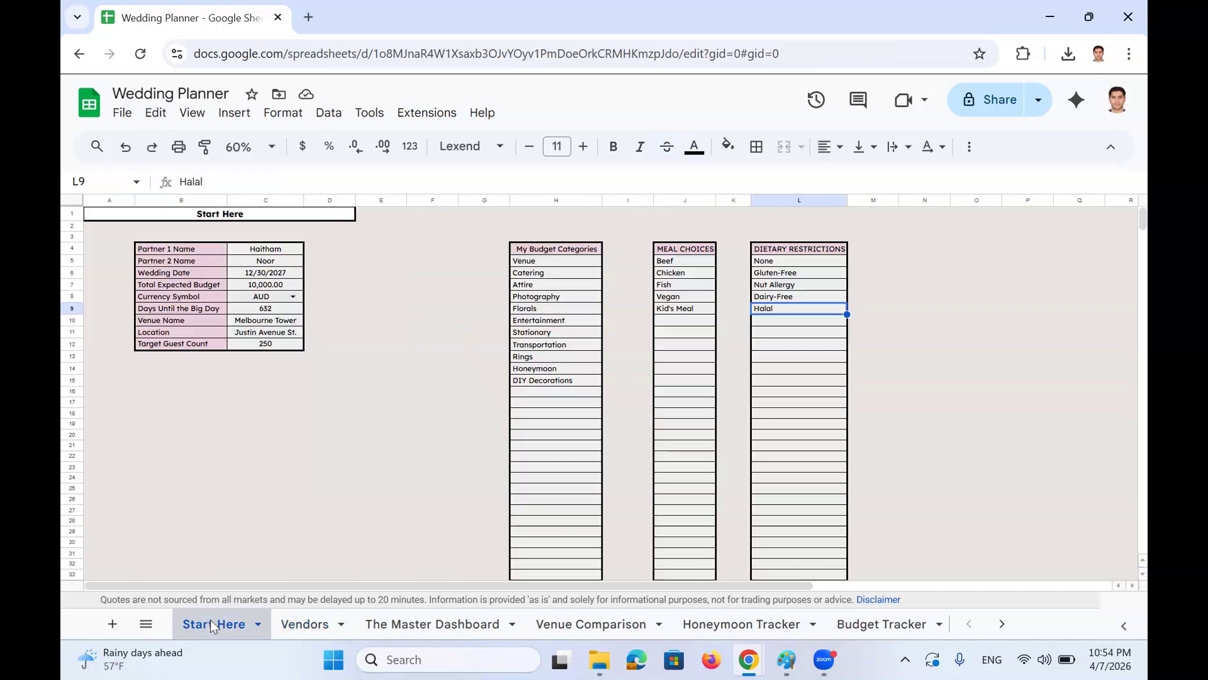
{"action": "left_click", "coordinate": [549, 261]}
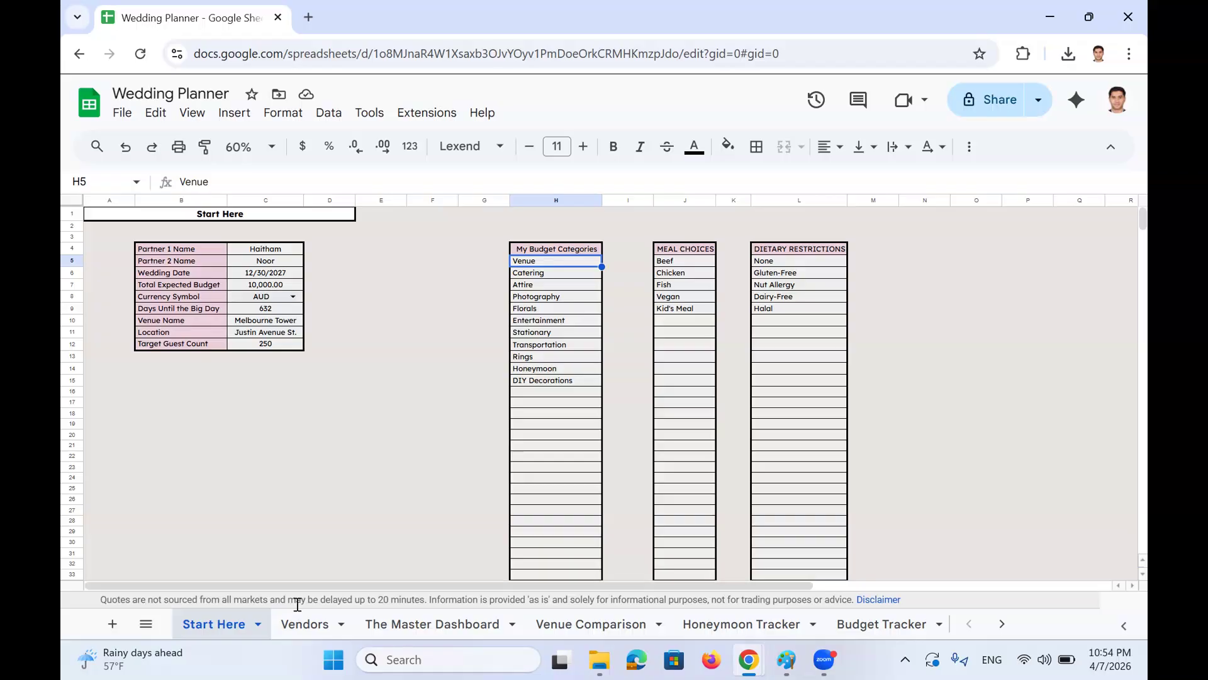
{"action": "left_click", "coordinate": [304, 623]}
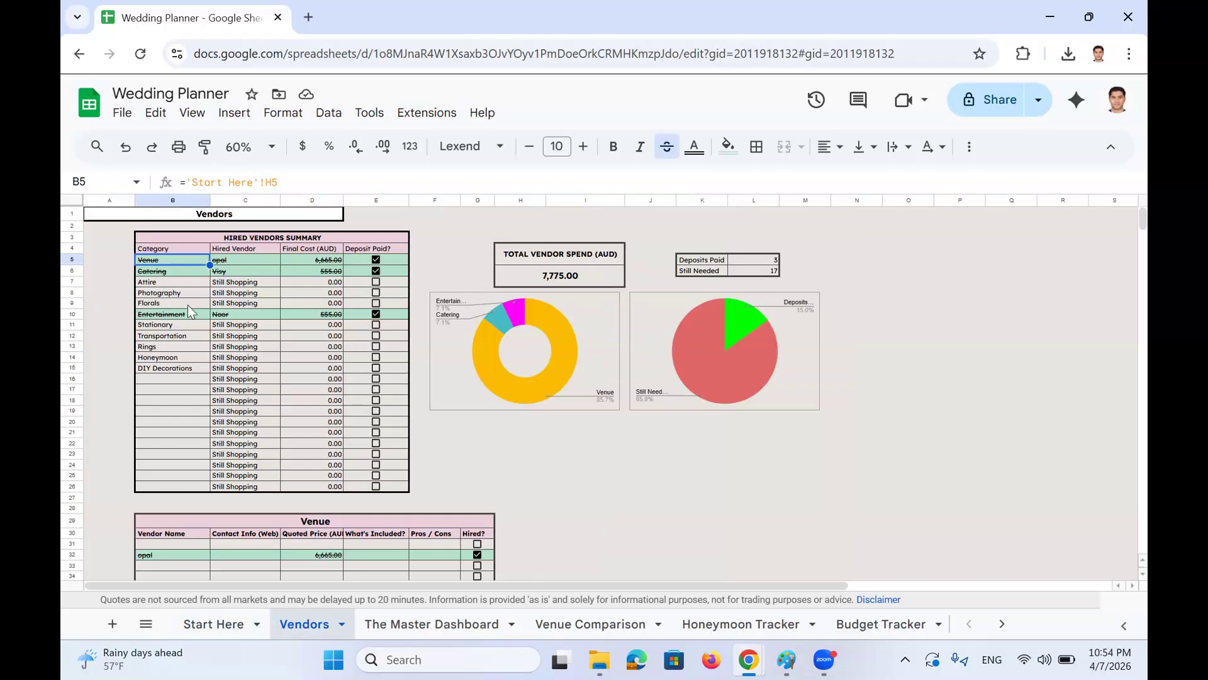
{"action": "left_click", "coordinate": [253, 261]}
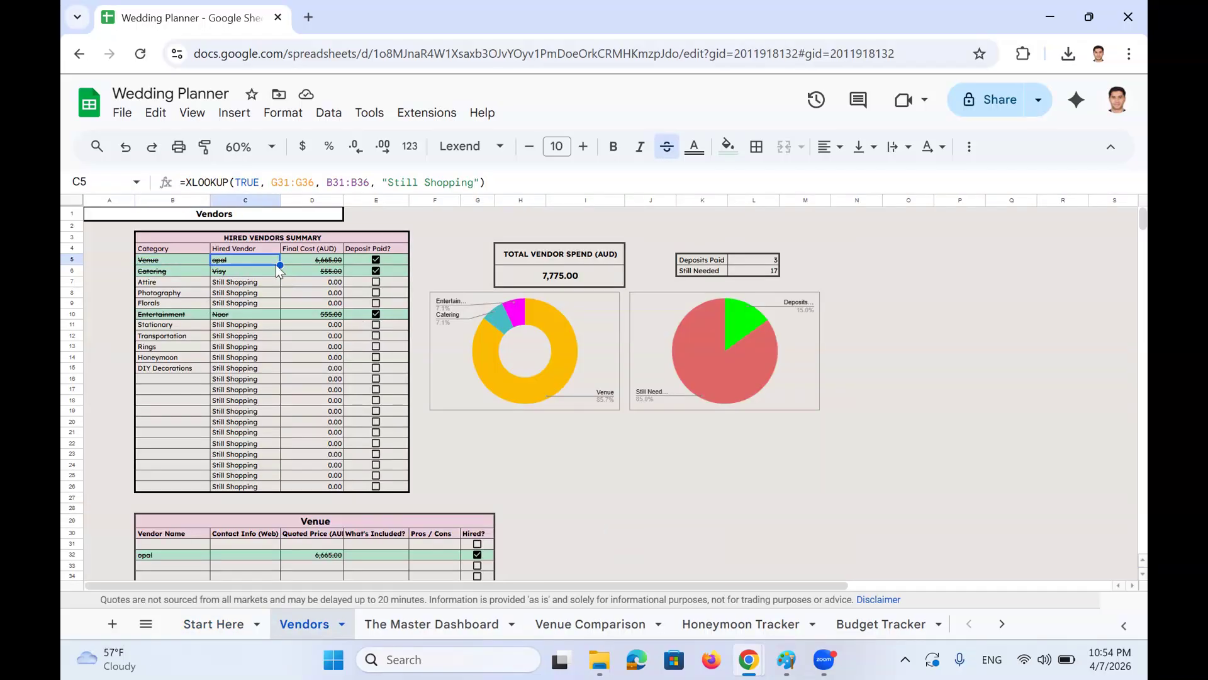
{"action": "left_click_drag", "start_coordinate": [245, 258], "coordinate": [250, 362]}
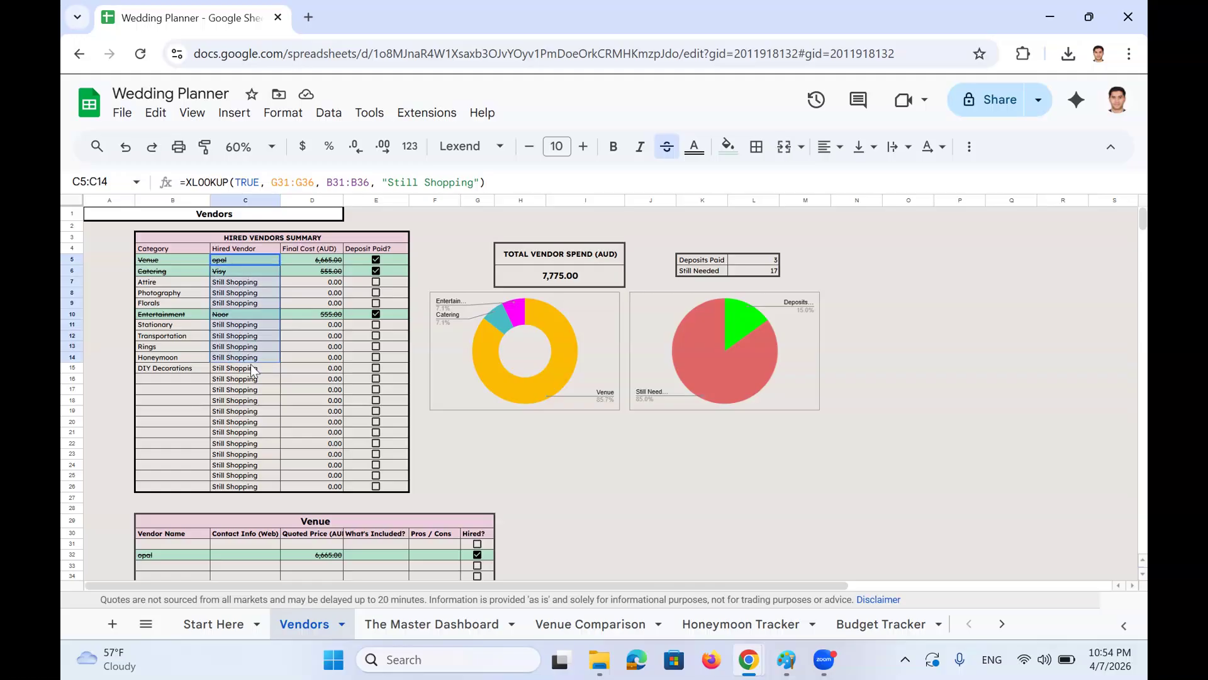
{"action": "scroll", "coordinate": [251, 364], "scroll_direction": "down", "scroll_amount": 5}
{"action": "left_click_drag", "start_coordinate": [312, 390], "coordinate": [448, 512]}
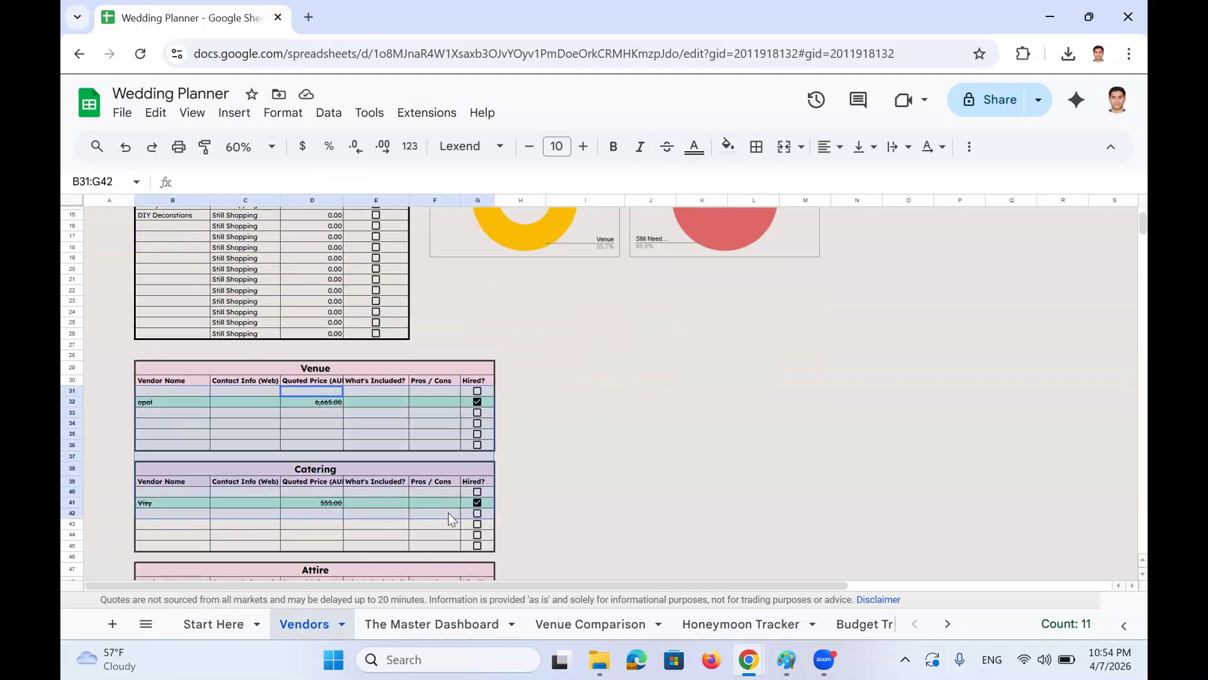
{"action": "scroll", "coordinate": [436, 518], "scroll_direction": "up", "scroll_amount": 5}
{"action": "left_click", "coordinate": [296, 261]}
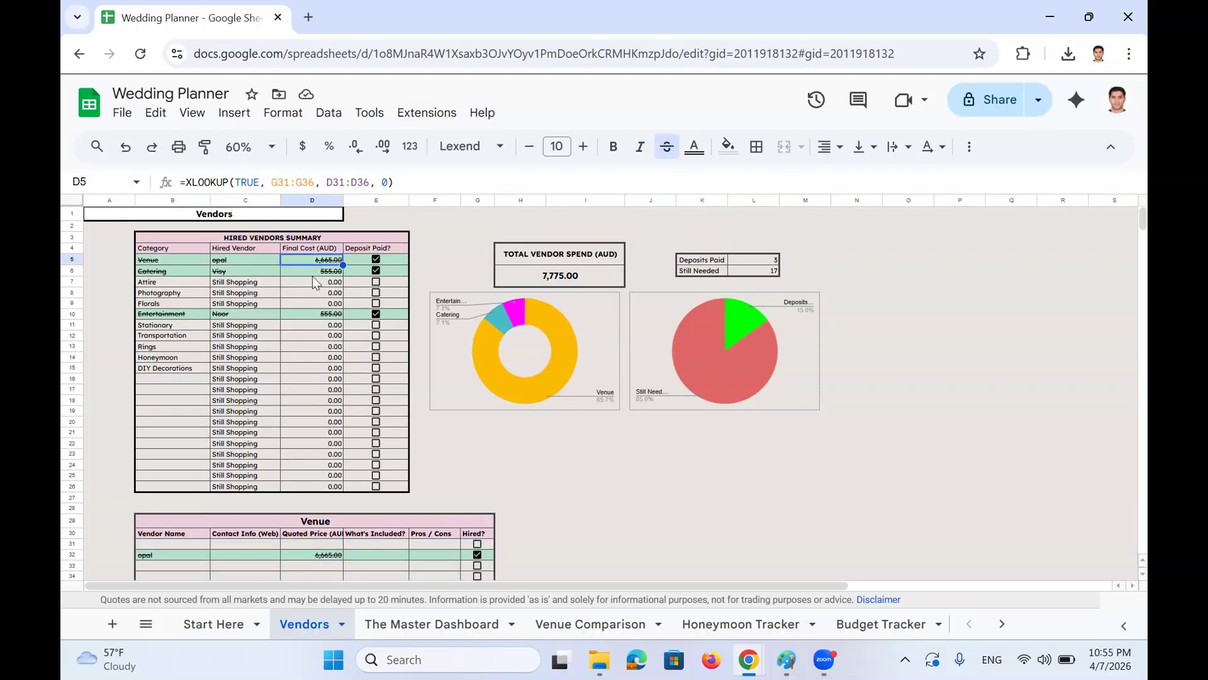
{"action": "scroll", "coordinate": [293, 382], "scroll_direction": "down", "scroll_amount": 3}
{"action": "left_click", "coordinate": [183, 442]}
{"action": "left_click_drag", "start_coordinate": [182, 442], "coordinate": [402, 509]}
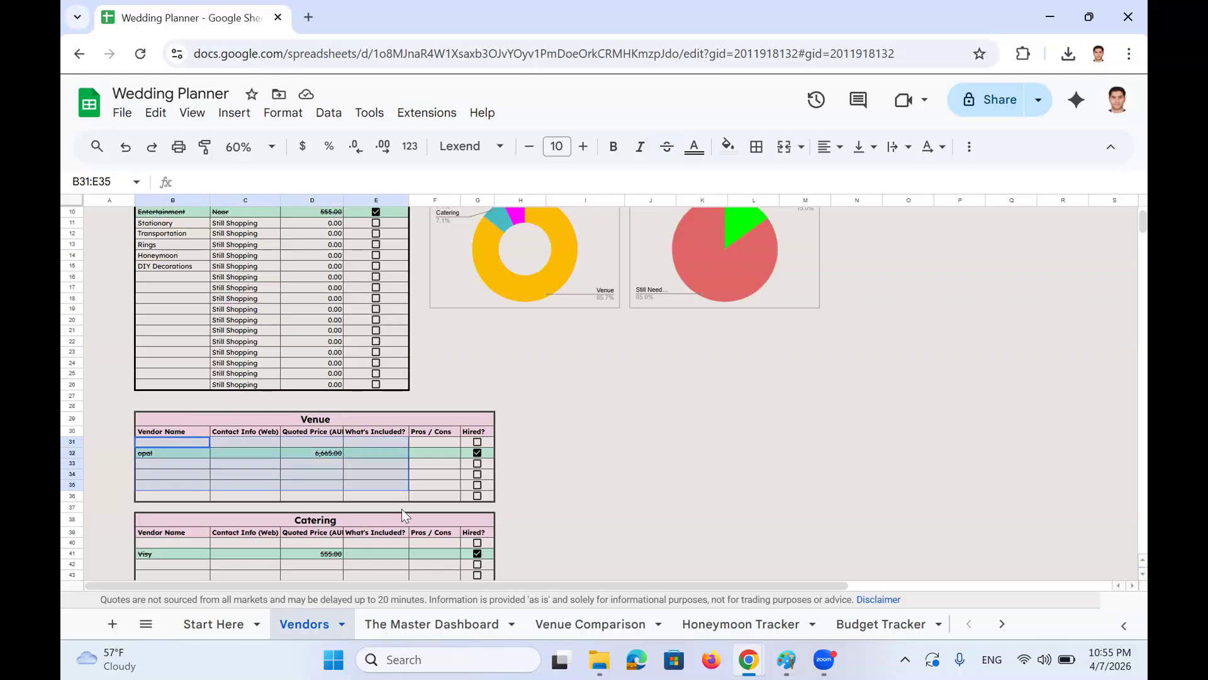
{"action": "scroll", "coordinate": [418, 530], "scroll_direction": "up", "scroll_amount": 3}
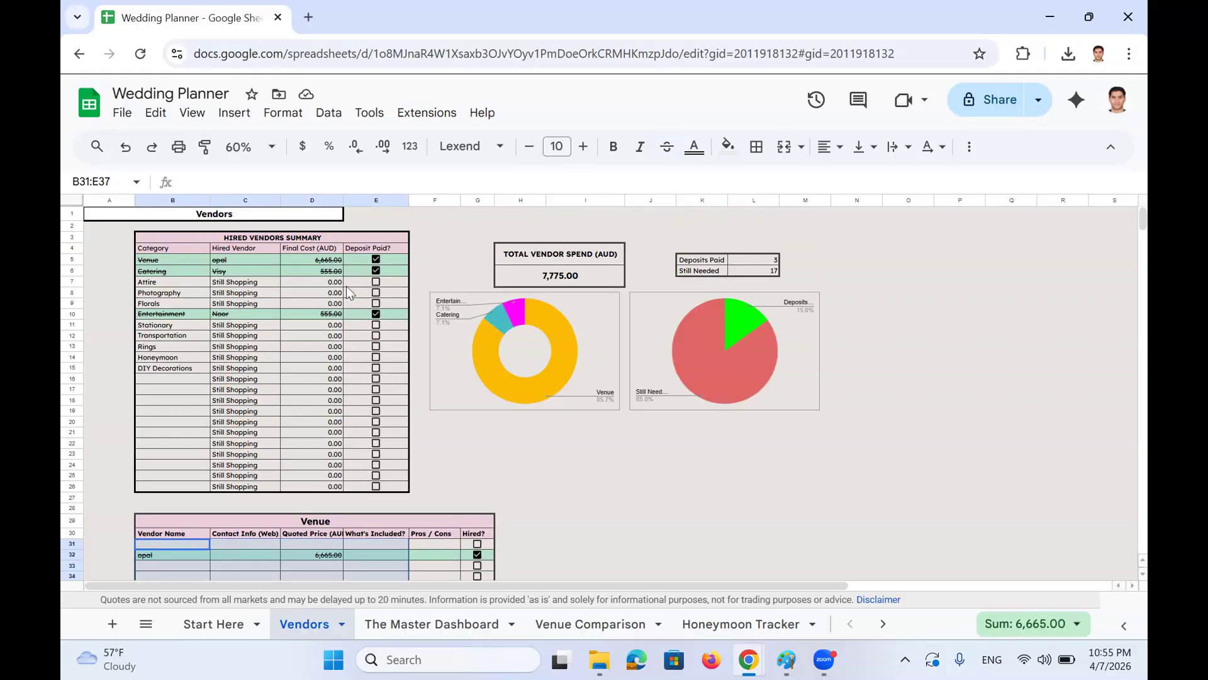
{"action": "left_click", "coordinate": [391, 258]}
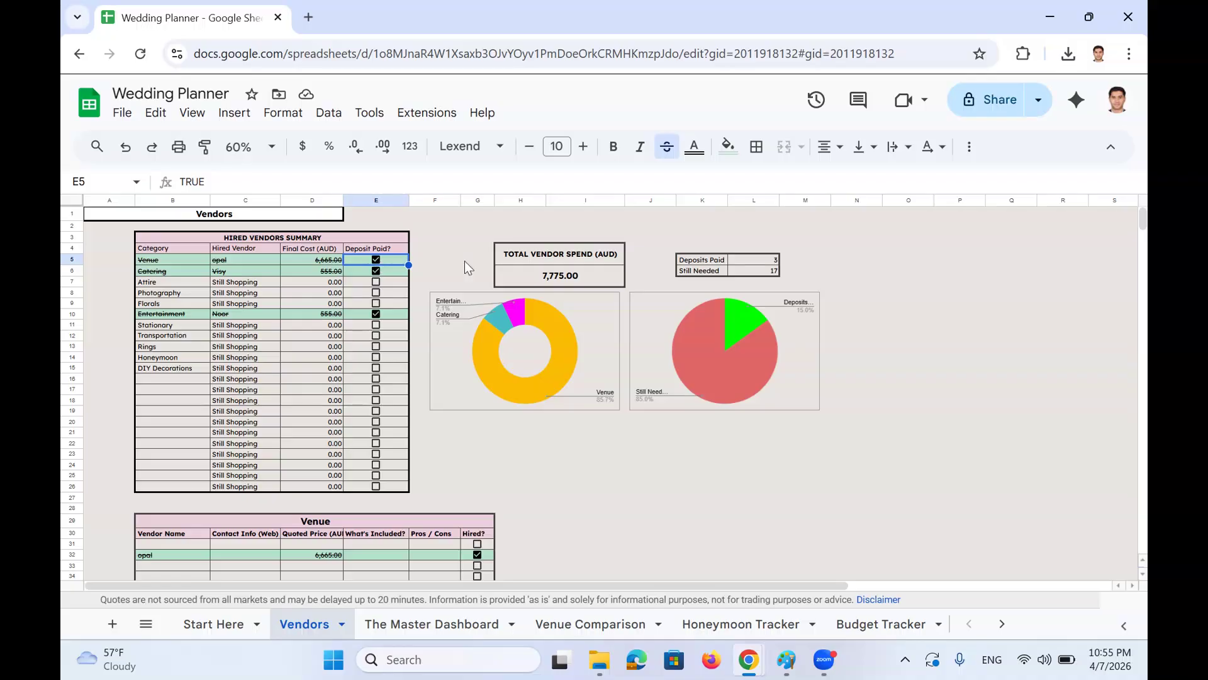
{"action": "left_click", "coordinate": [589, 322]}
{"action": "left_click", "coordinate": [713, 324]}
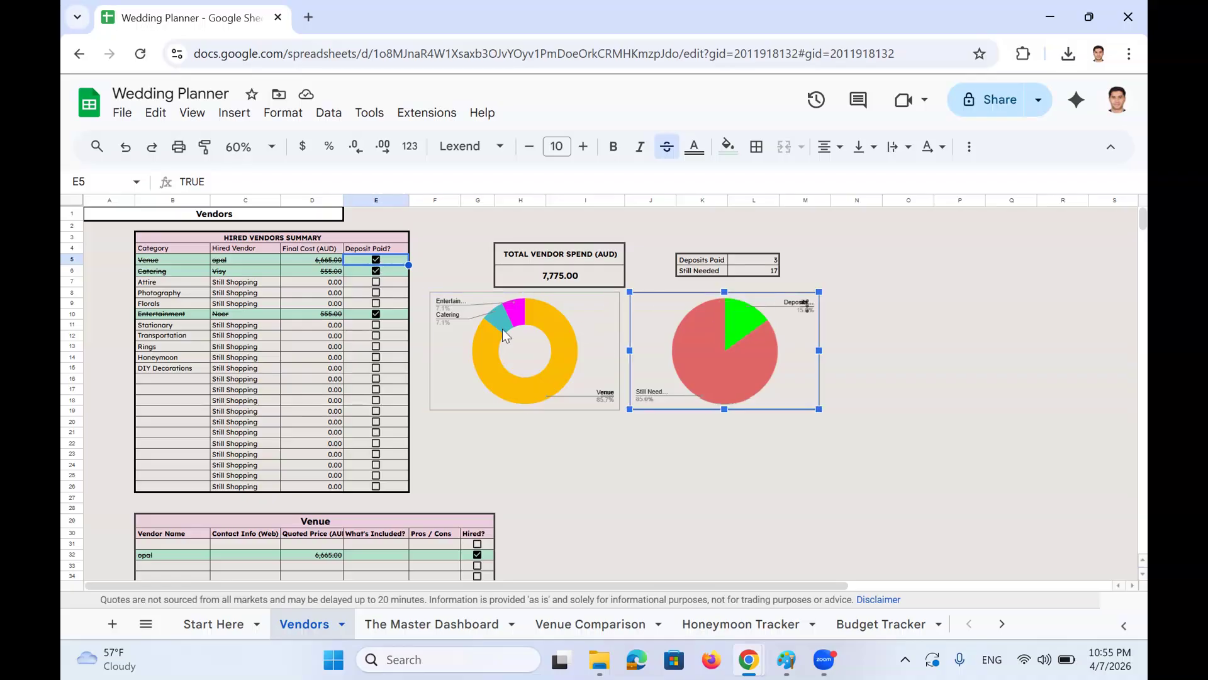
{"action": "left_click", "coordinate": [543, 340]}
{"action": "left_click", "coordinate": [570, 277]}
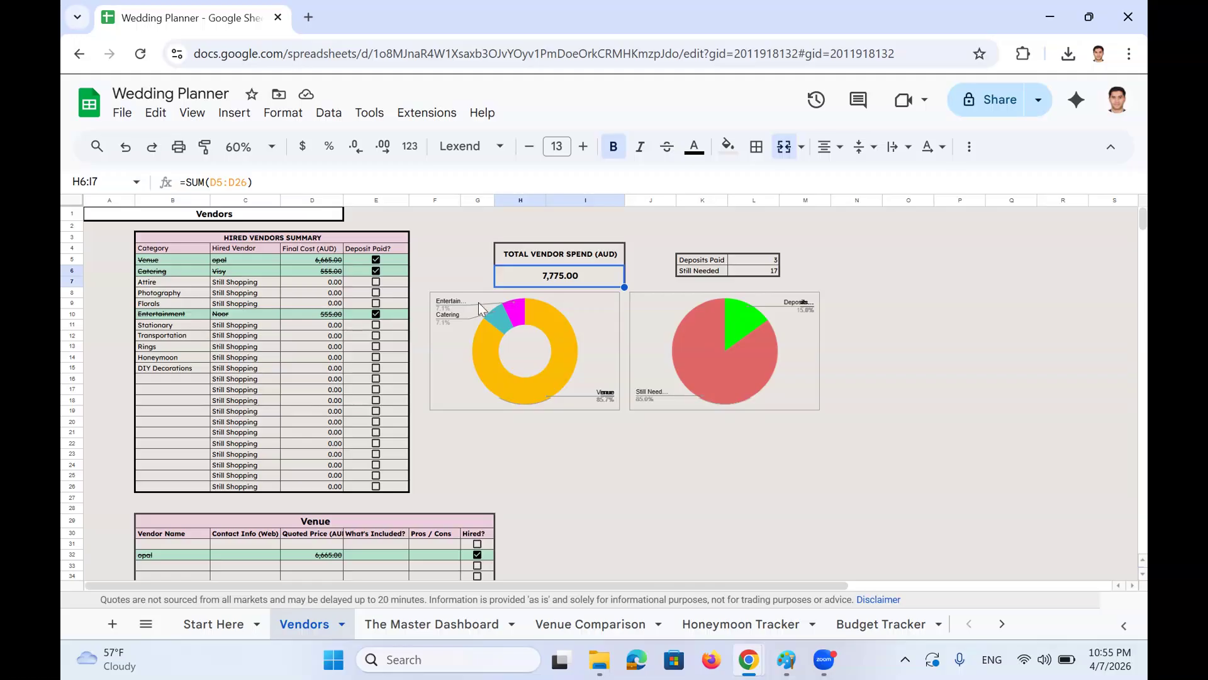
{"action": "left_click", "coordinate": [770, 260]}
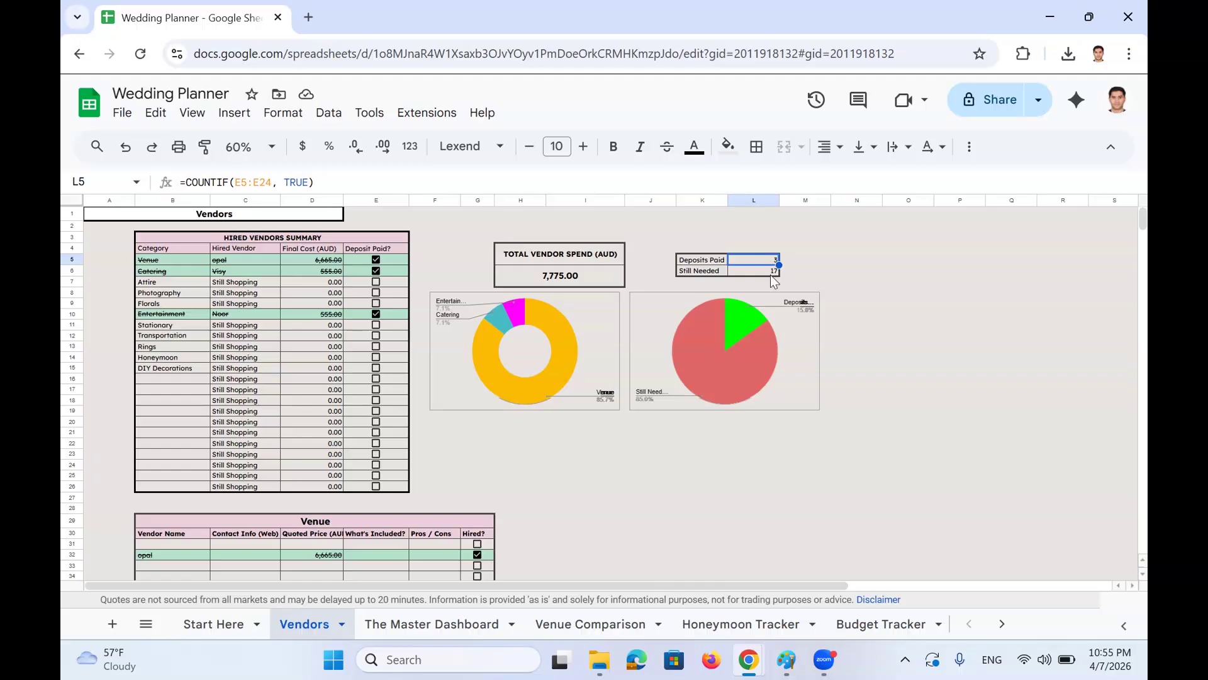
{"action": "left_click", "coordinate": [769, 272]}
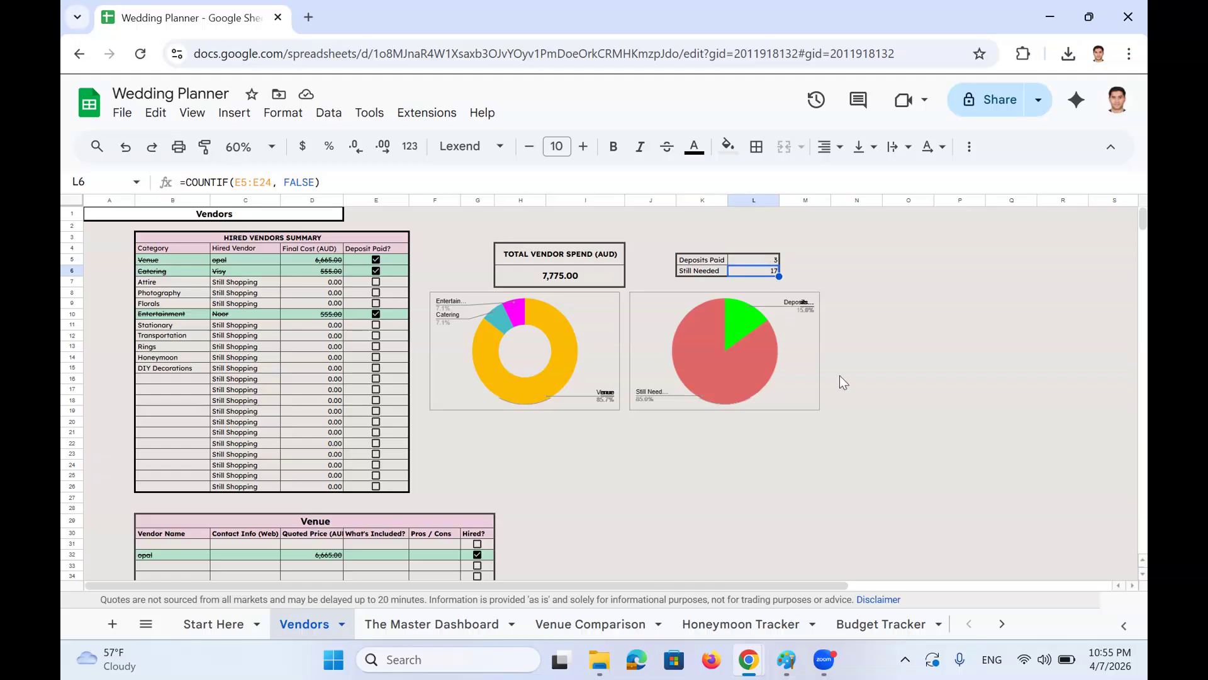
{"action": "left_click", "coordinate": [812, 342]}
{"action": "left_click", "coordinate": [450, 350]}
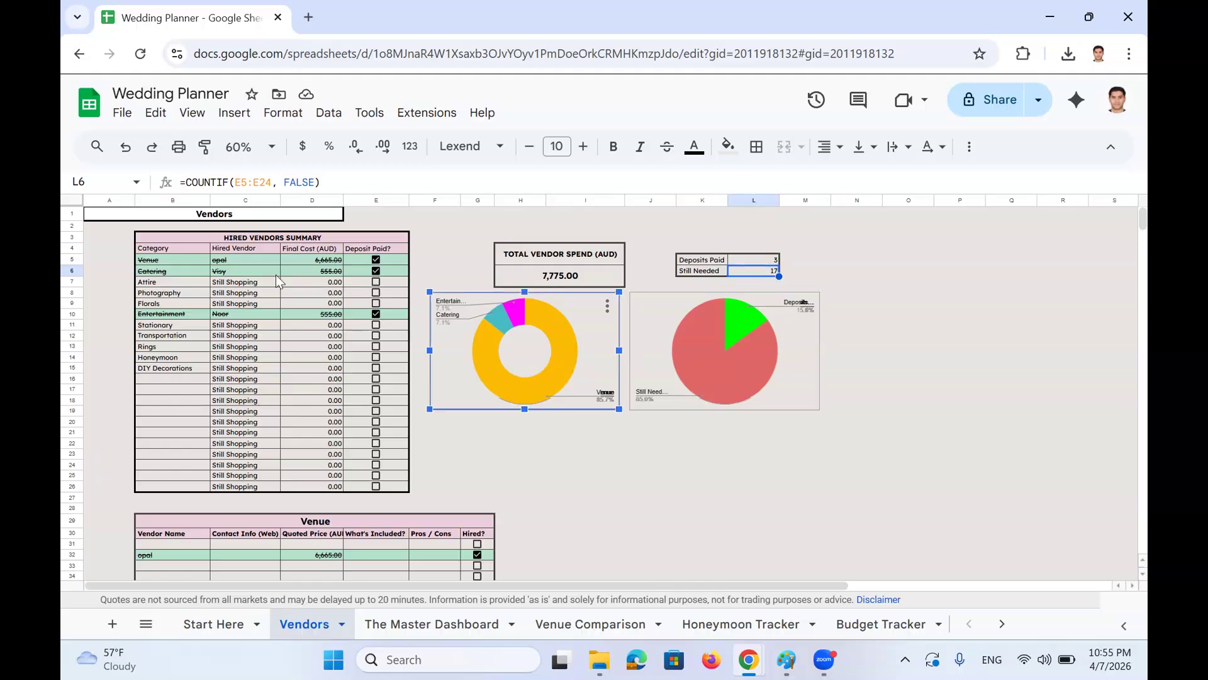
{"action": "scroll", "coordinate": [379, 409], "scroll_direction": "down", "scroll_amount": 2}
{"action": "scroll", "coordinate": [362, 414], "scroll_direction": "down", "scroll_amount": 1}
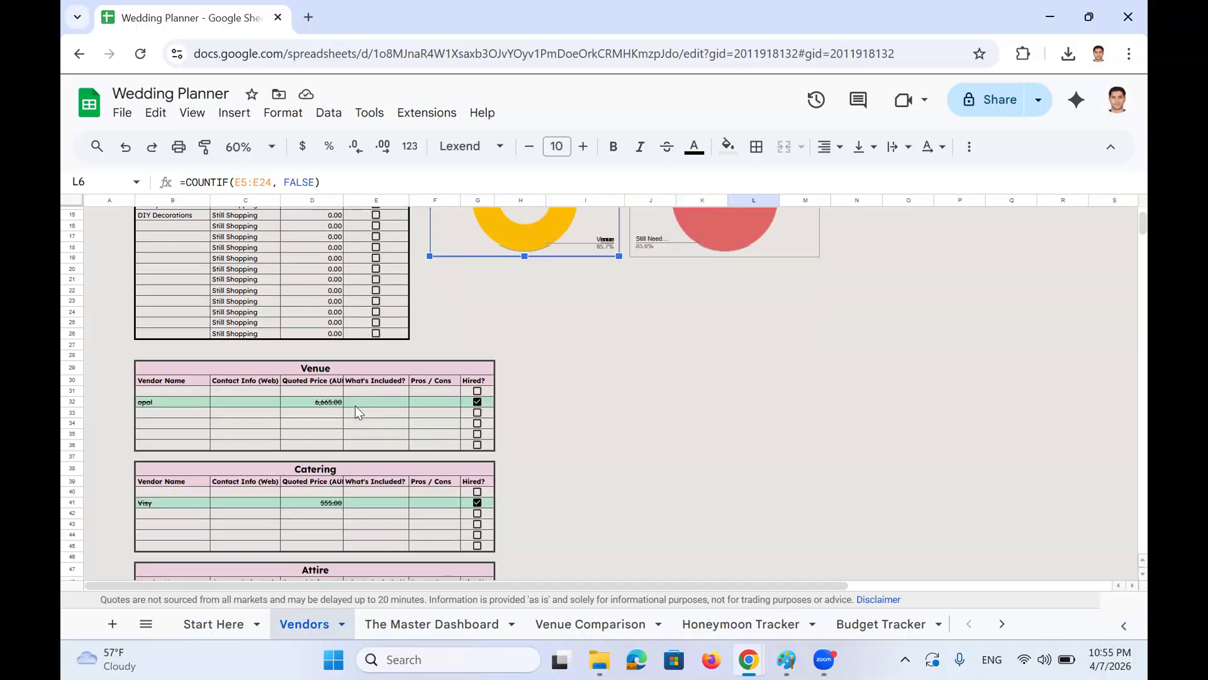
{"action": "left_click", "coordinate": [263, 369]}
{"action": "scroll", "coordinate": [269, 395], "scroll_direction": "up", "scroll_amount": 2}
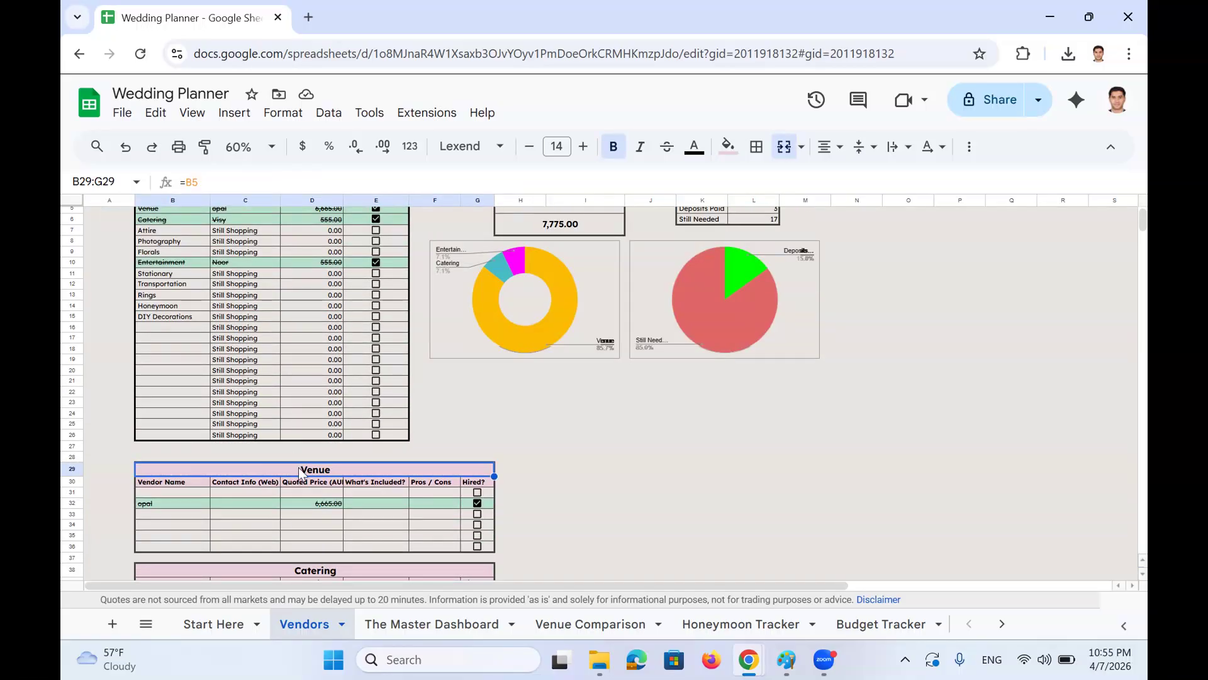
{"action": "scroll", "coordinate": [293, 459], "scroll_direction": "up", "scroll_amount": 1}
Look over the Venue summary category and the Venue, Catering and Attire table headings
{"action": "left_click", "coordinate": [180, 258]}
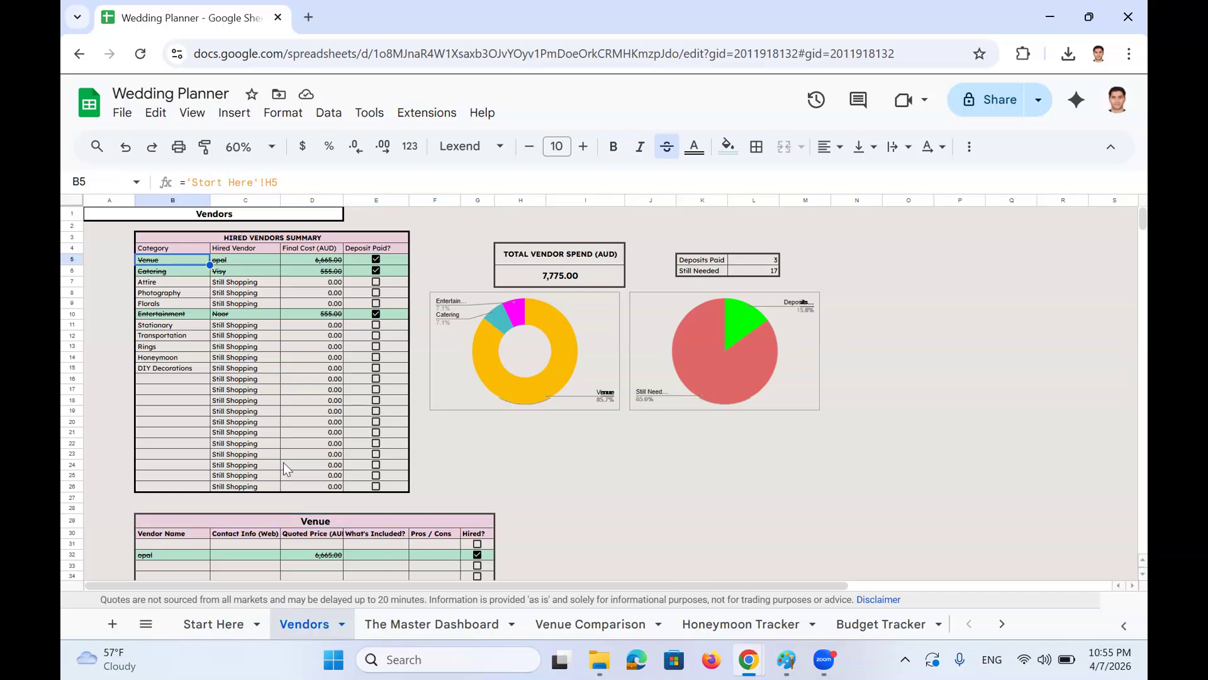
{"action": "left_click", "coordinate": [311, 520]}
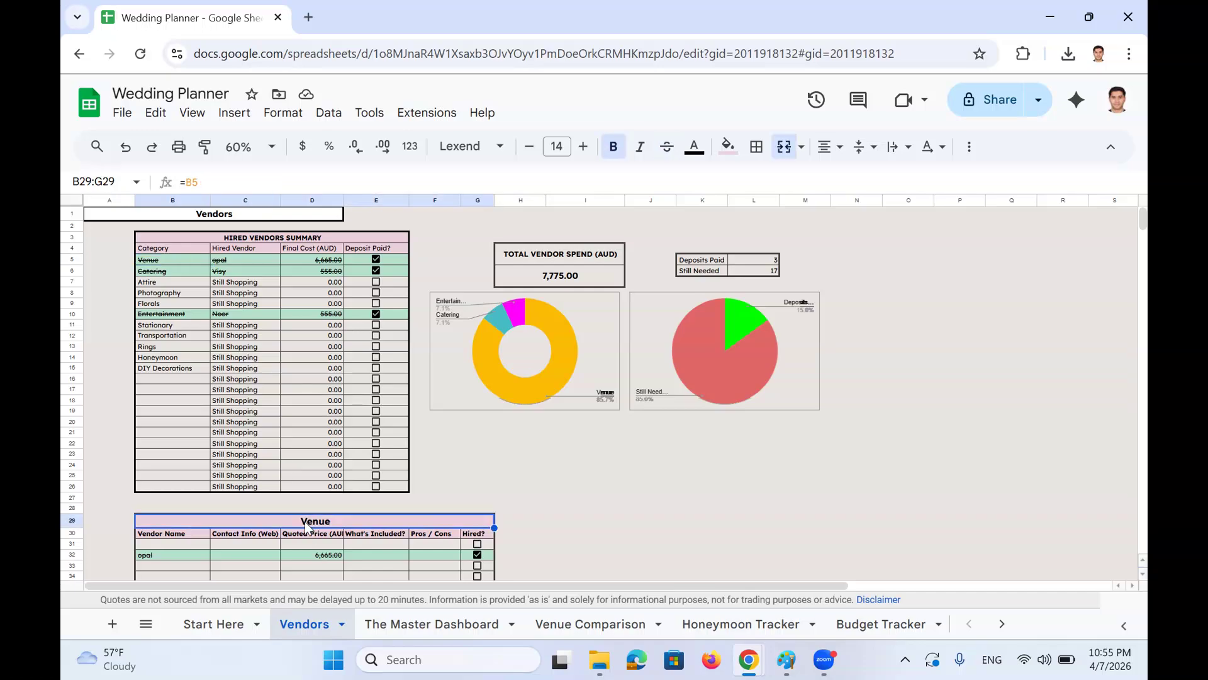
{"action": "scroll", "coordinate": [306, 503], "scroll_direction": "down", "scroll_amount": 3}
{"action": "left_click", "coordinate": [305, 478]}
{"action": "scroll", "coordinate": [310, 497], "scroll_direction": "down", "scroll_amount": 2}
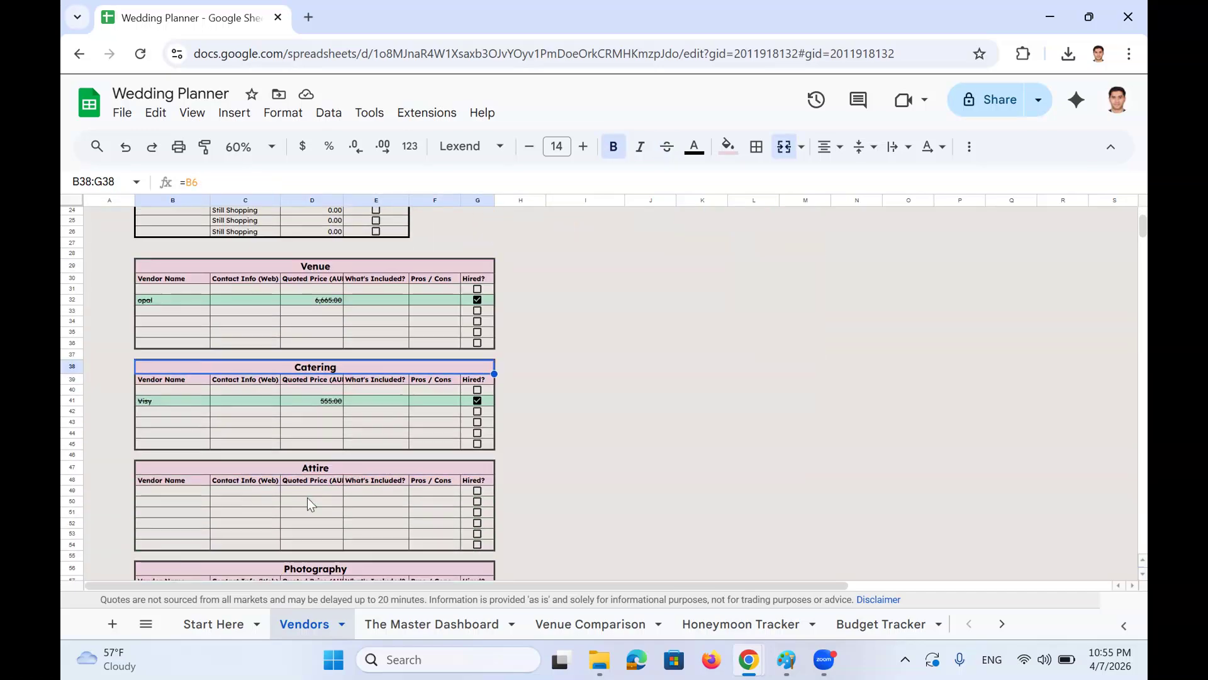
{"action": "left_click", "coordinate": [308, 468]}
{"action": "scroll", "coordinate": [308, 469], "scroll_direction": "up", "scroll_amount": 4}
{"action": "left_click", "coordinate": [166, 259]}
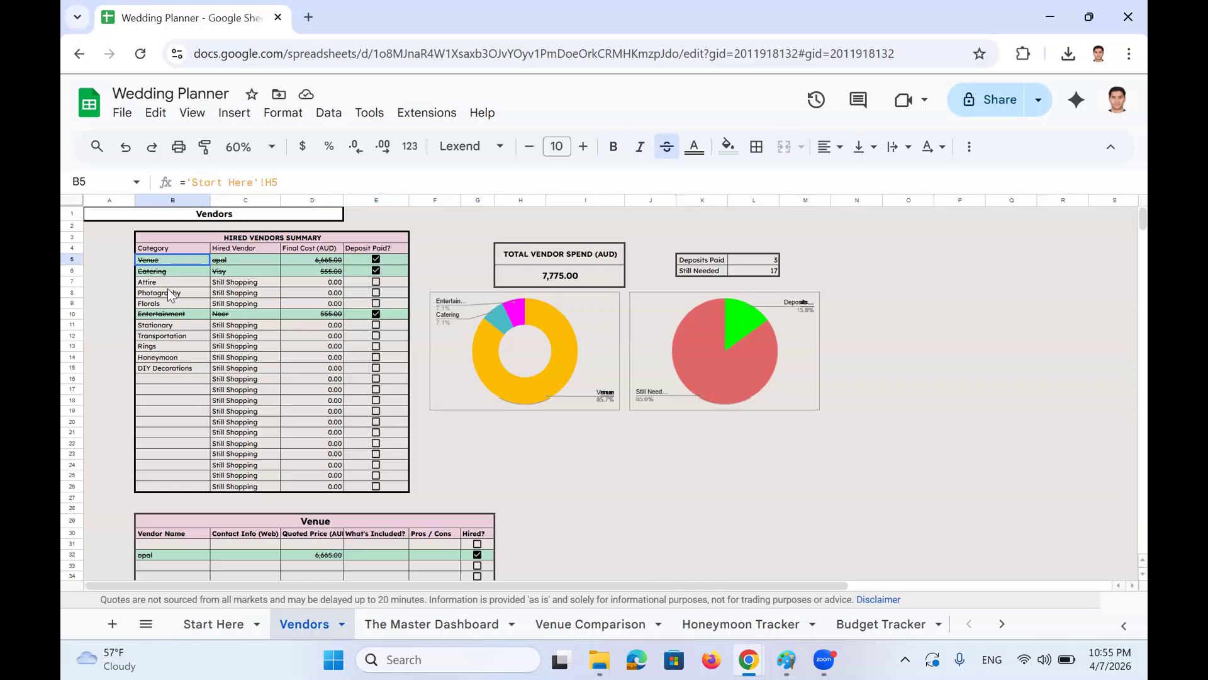
{"action": "left_click_drag", "start_coordinate": [167, 288], "coordinate": [170, 368]}
{"action": "scroll", "coordinate": [175, 371], "scroll_direction": "down", "scroll_amount": 2}
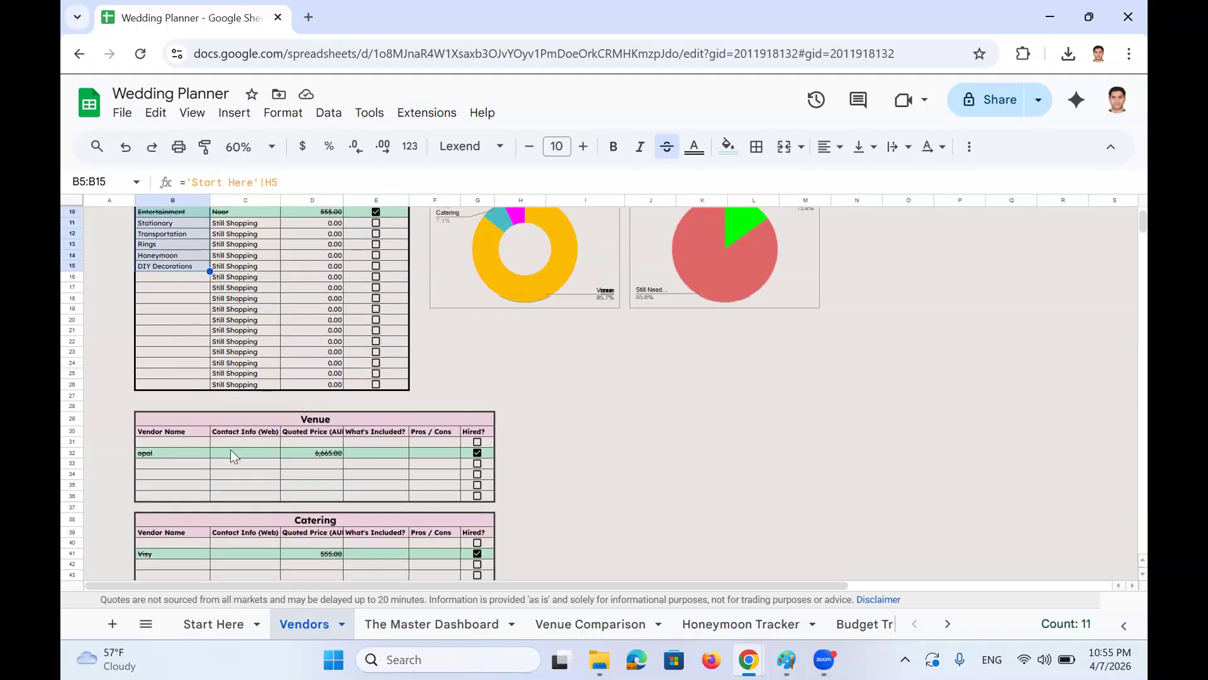
Step through the Venue vendor cells, including opal's 6,665 quote, and widen the Pros / Cons column F
{"action": "left_click", "coordinate": [203, 451]}
{"action": "left_click", "coordinate": [199, 442]}
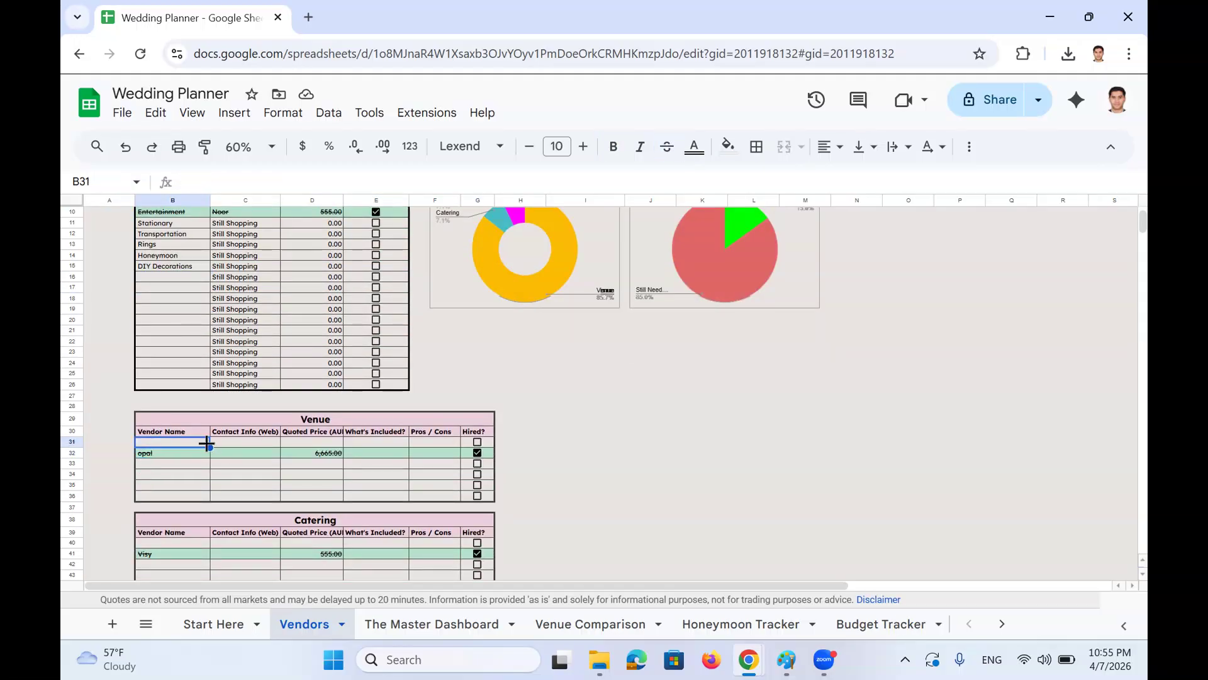
{"action": "key", "text": "Up"}
{"action": "key", "text": "Up"}
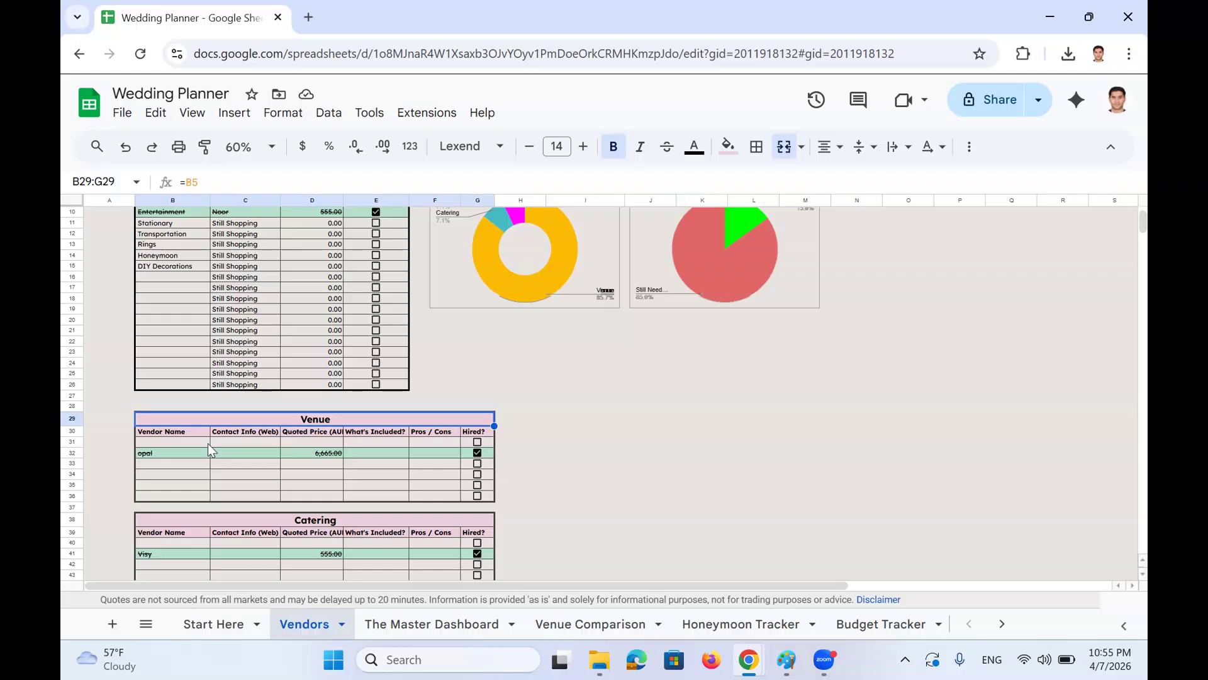
{"action": "key", "text": "Down"}
{"action": "key", "text": "Down"}
{"action": "key", "text": "shift+Down"}
{"action": "key", "text": "shift+Down"}
{"action": "key", "text": "shift+Down"}
{"action": "key", "text": "shift+Down"}
{"action": "key", "text": "shift+Down"}
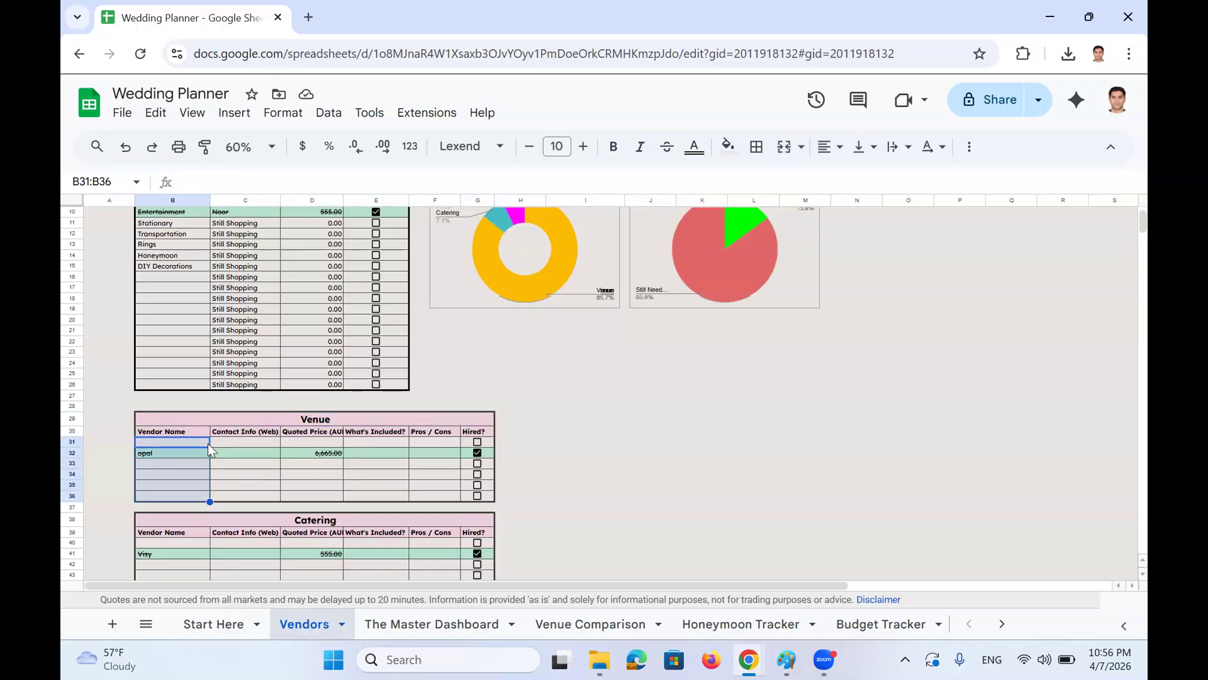
{"action": "key", "text": "Right"}
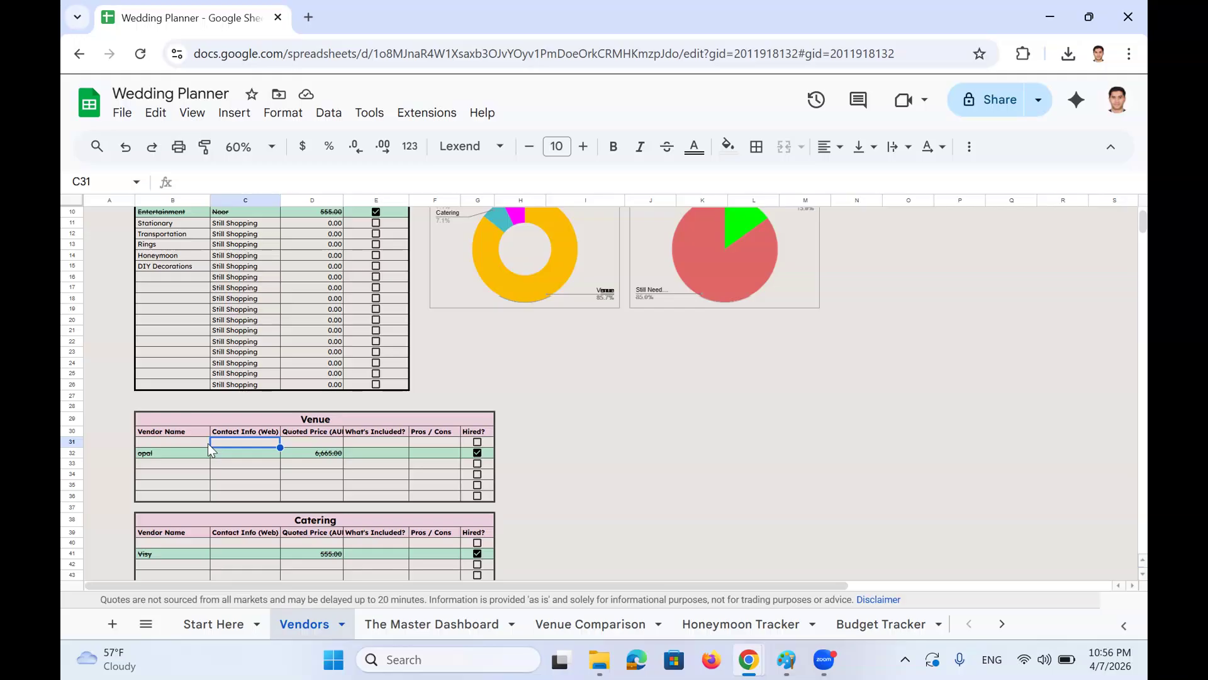
{"action": "key", "text": "Right"}
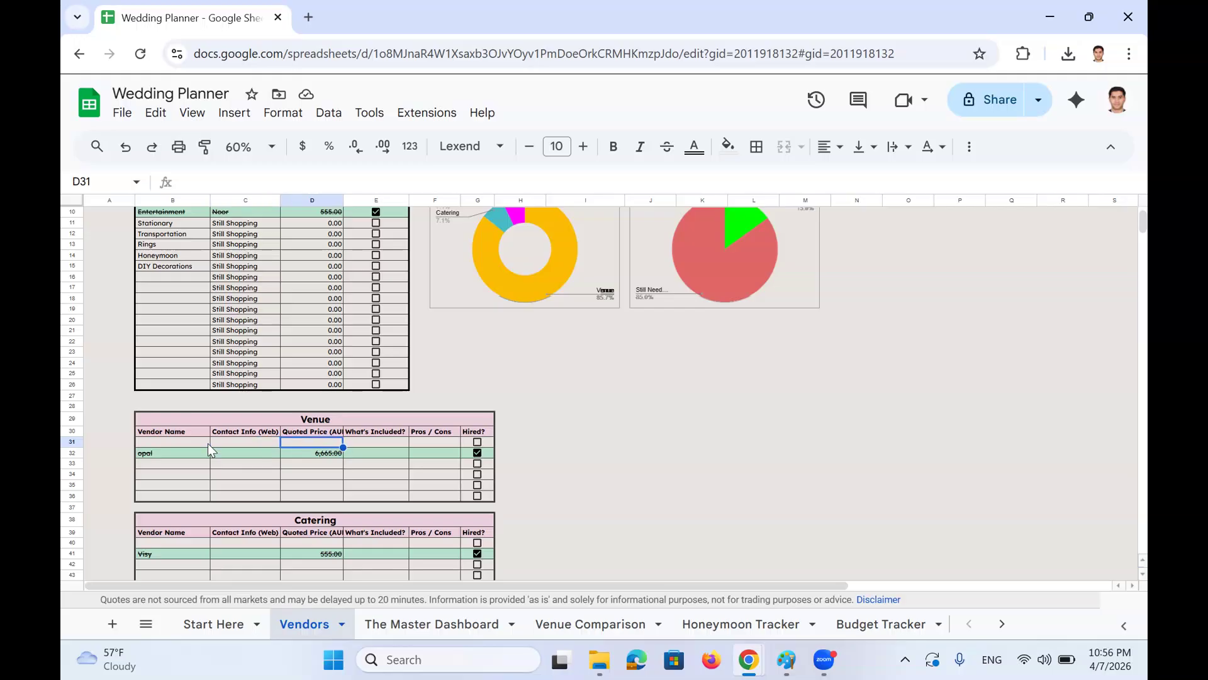
{"action": "key", "text": "Up"}
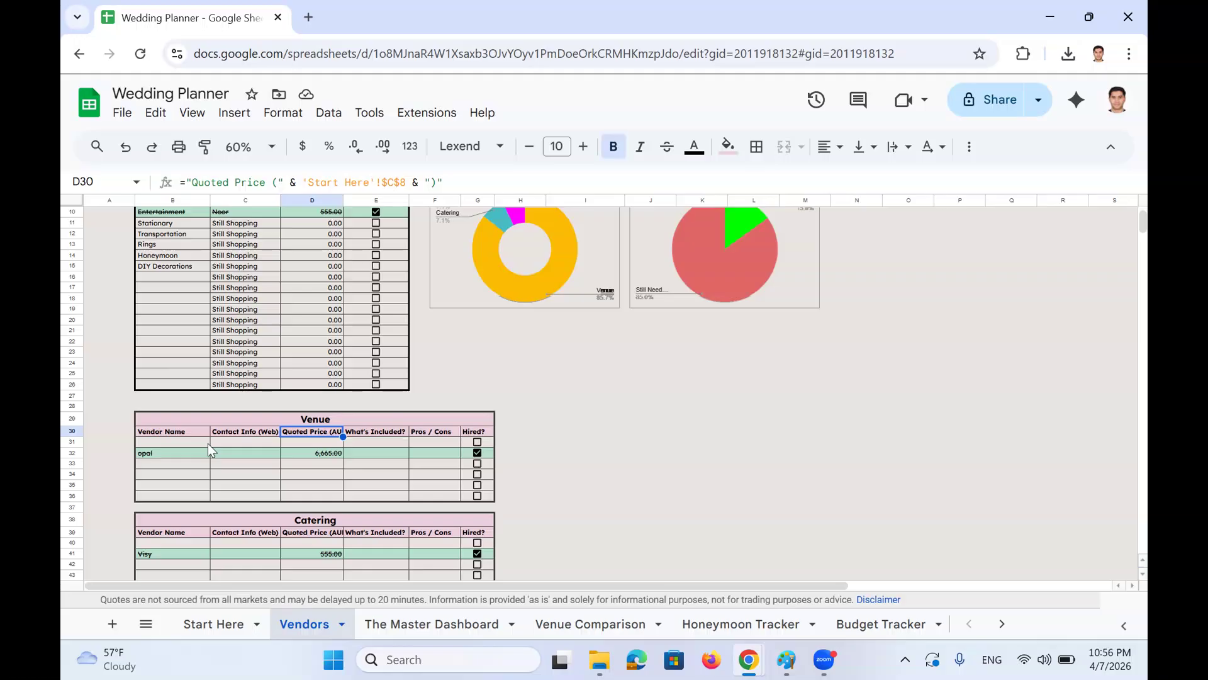
{"action": "key", "text": "Down"}
{"action": "key", "text": "Down"}
{"action": "key", "text": "Right"}
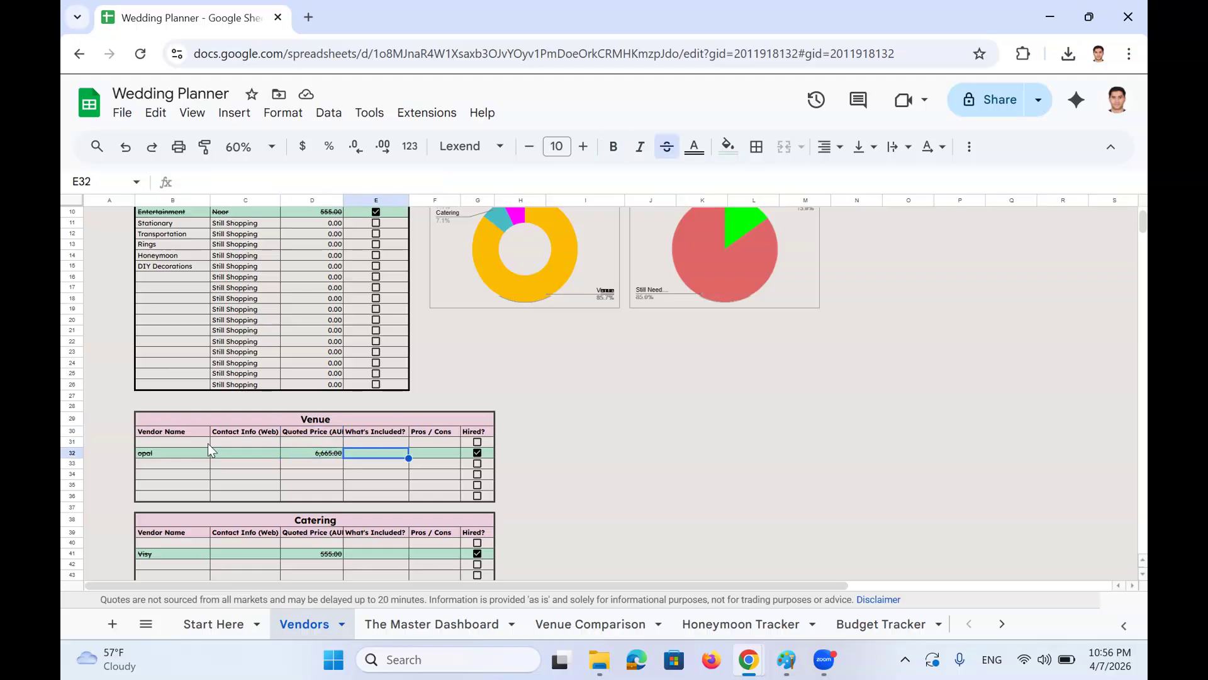
{"action": "key", "text": "Up"}
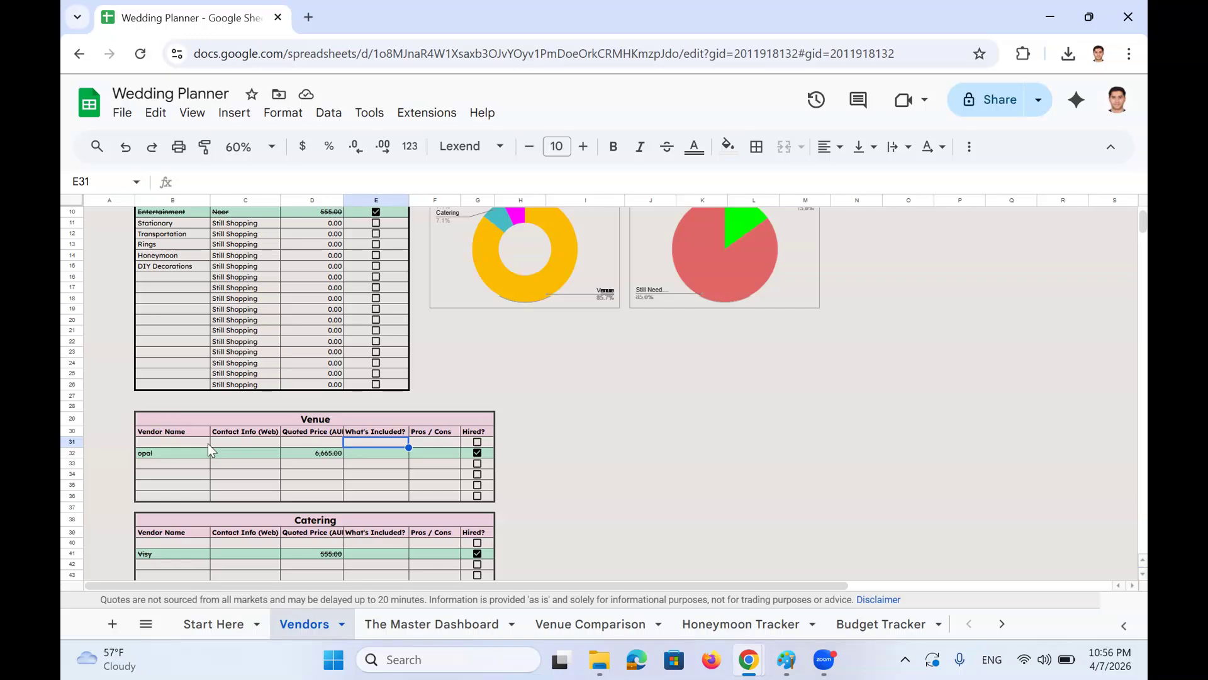
{"action": "key", "text": "Right"}
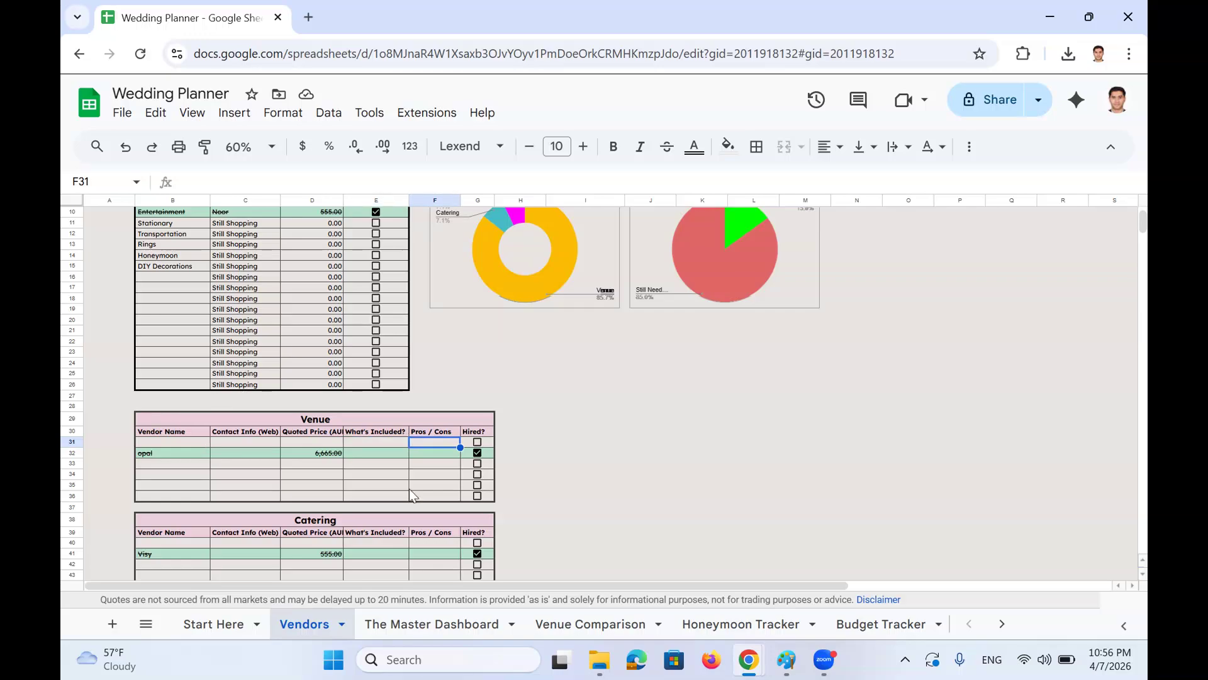
{"action": "mouse_move", "coordinate": [456, 196]}
{"action": "left_mouse_down"}
{"action": "mouse_move", "coordinate": [734, 199]}
{"action": "mouse_move", "coordinate": [472, 200]}
{"action": "left_mouse_up"}
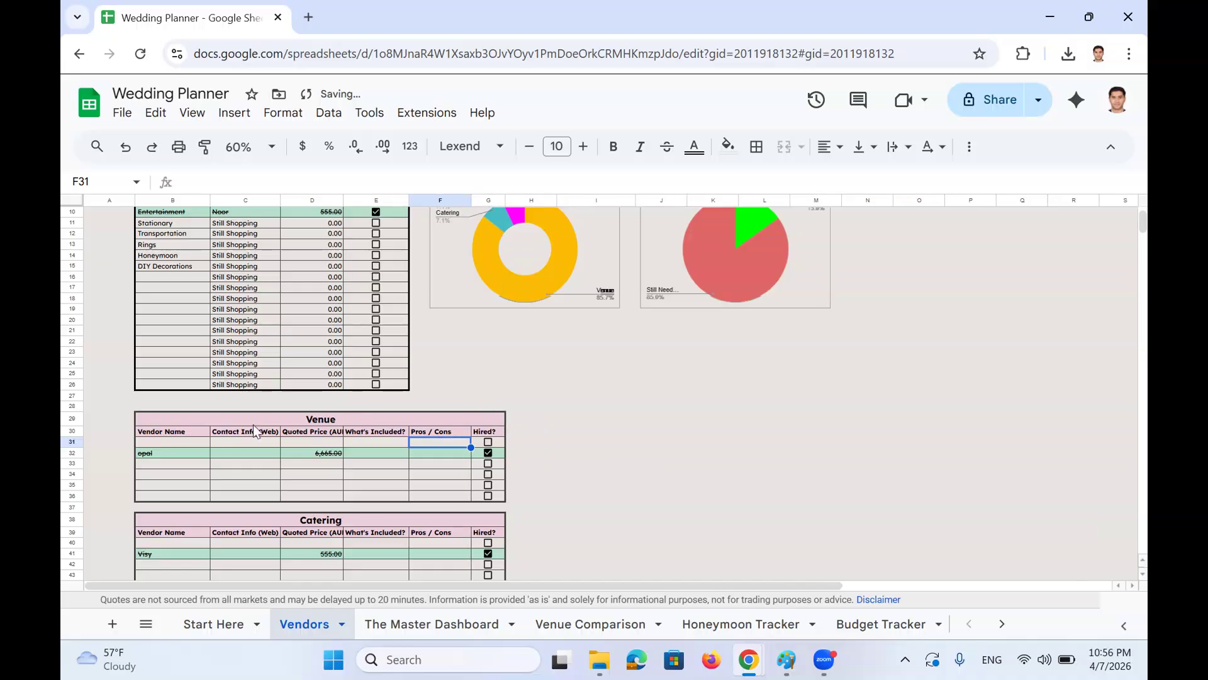
Tick and then untick opal's Hired? box, leaving that venue unhired
{"action": "left_click", "coordinate": [488, 453]}
{"action": "left_click", "coordinate": [488, 452]}
{"action": "scroll", "coordinate": [488, 451], "scroll_direction": "up", "scroll_amount": 1}
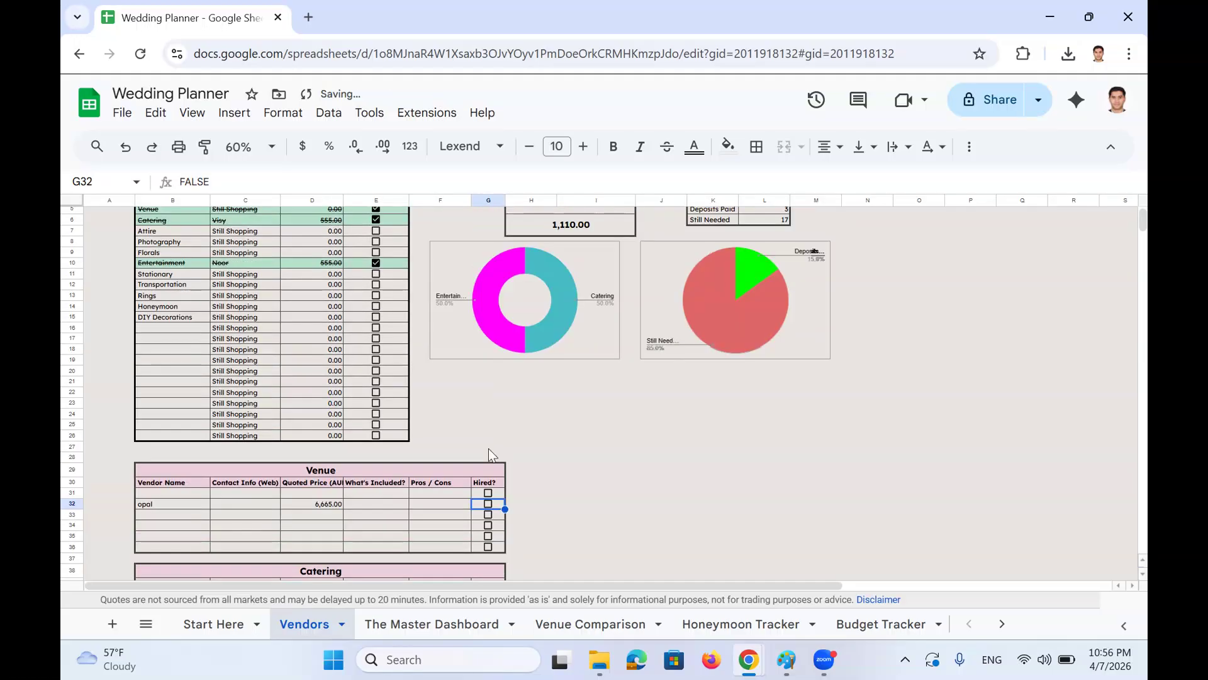
{"action": "scroll", "coordinate": [489, 449], "scroll_direction": "up", "scroll_amount": 1}
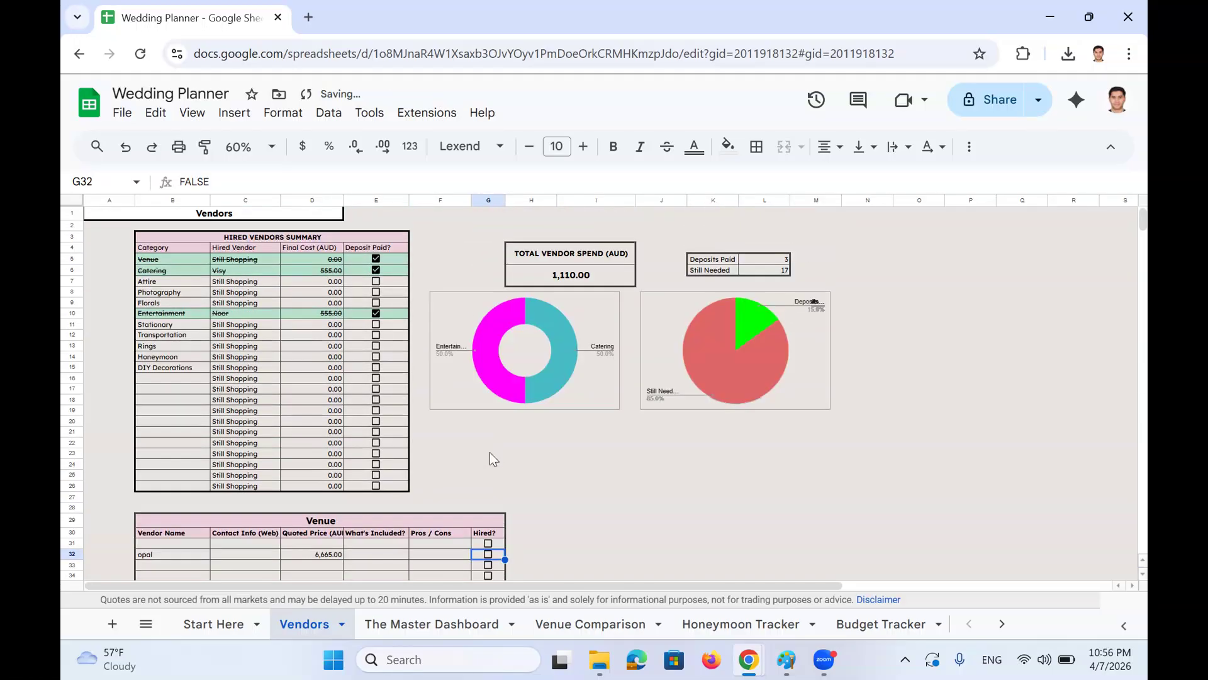
Add two Venue vendors named 'Melbourme tower' and 'Sydney Tower'
{"action": "left_click", "coordinate": [195, 544]}
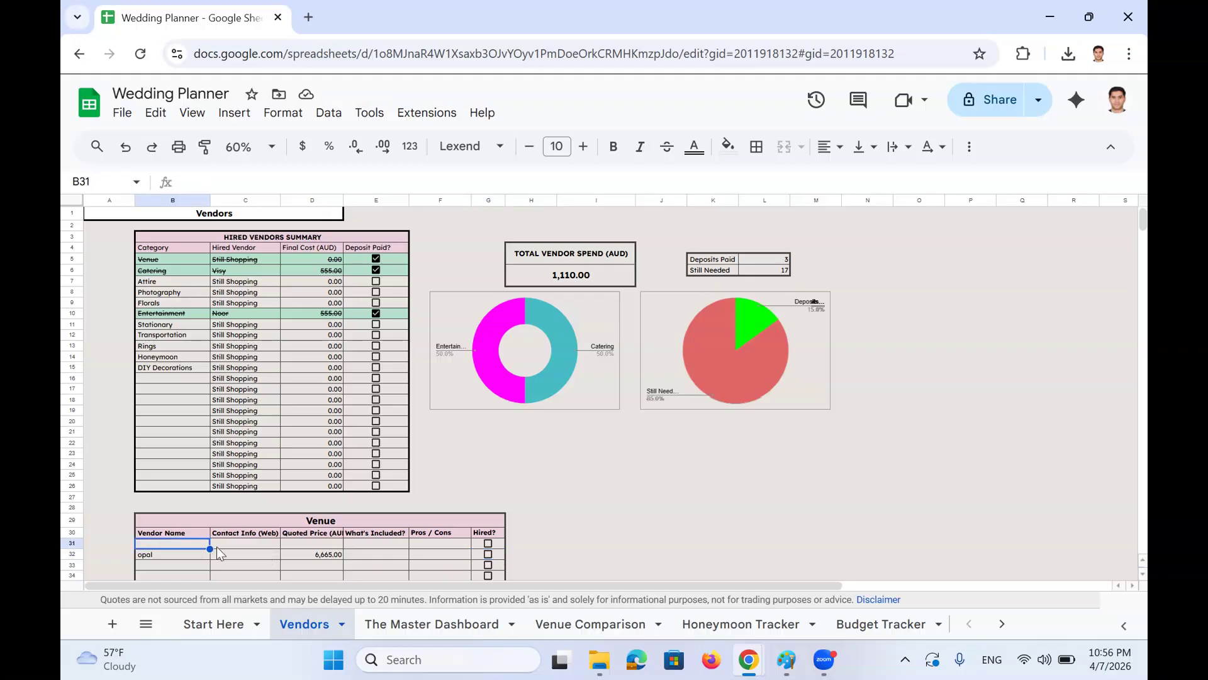
{"action": "type", "text": "Mel"}
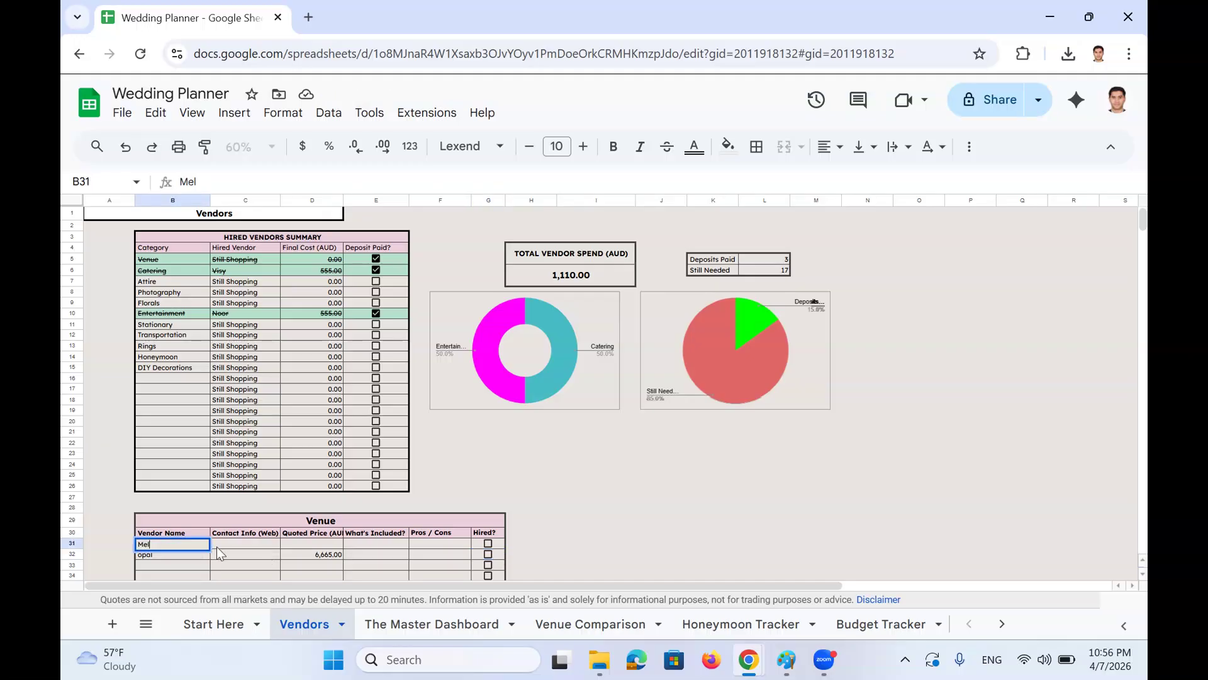
{"action": "type", "text": "bourme tower"}
{"action": "key", "text": "Return"}
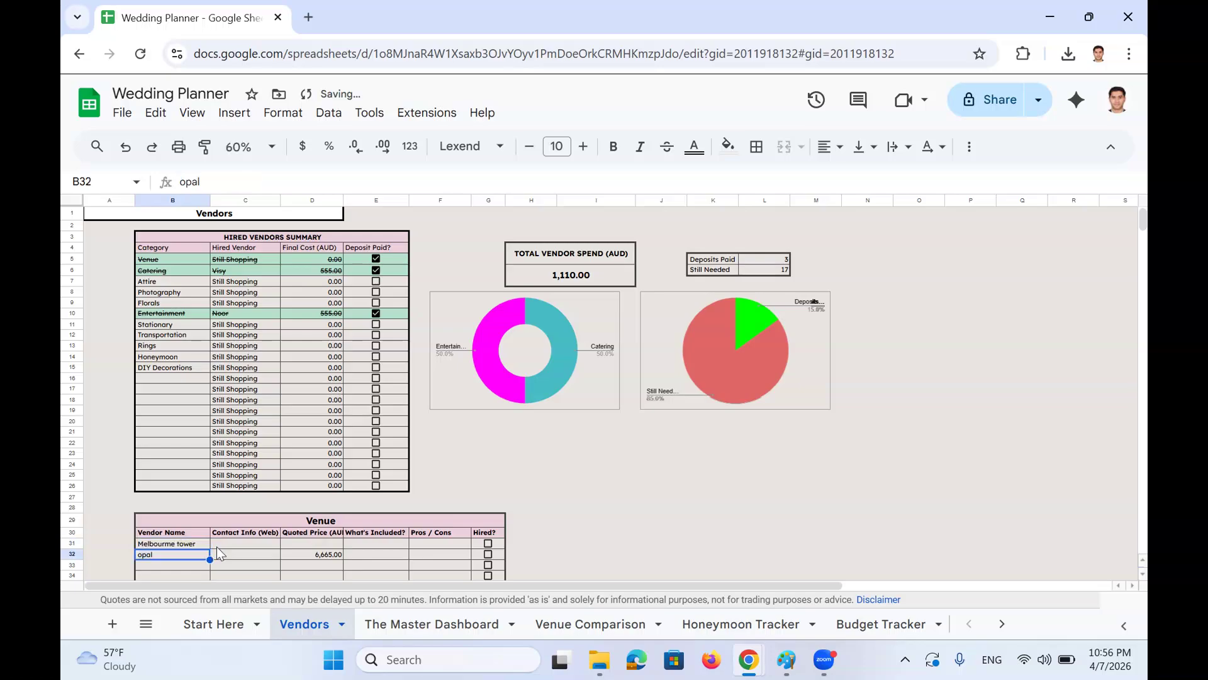
{"action": "type", "text": "Sydney"}
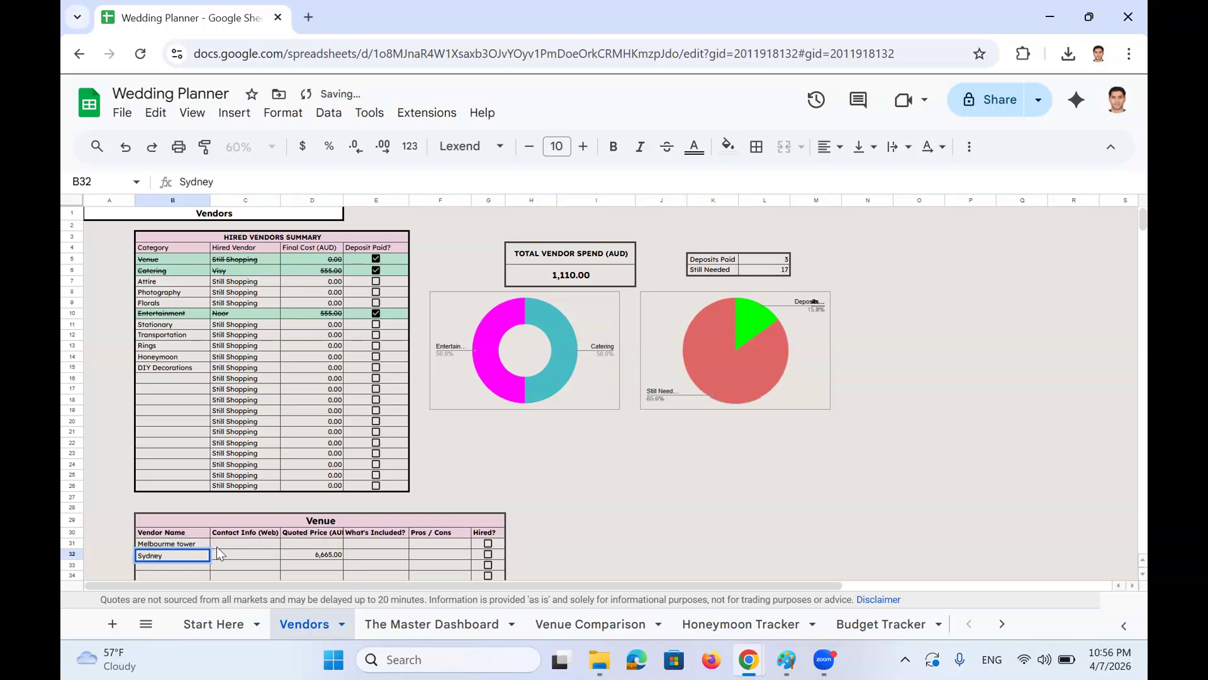
{"action": "type", "text": " Towmer"}
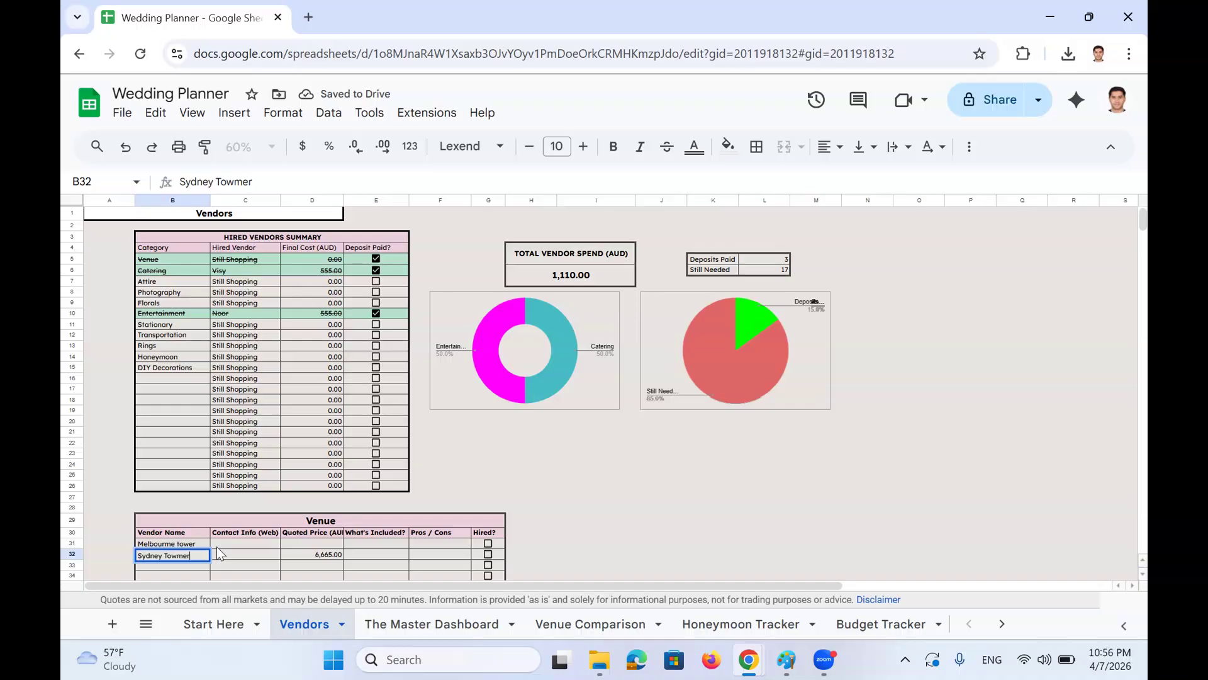
{"action": "key", "text": "BackSpace"}
{"action": "key", "text": "BackSpace"}
{"action": "key", "text": "BackSpace"}
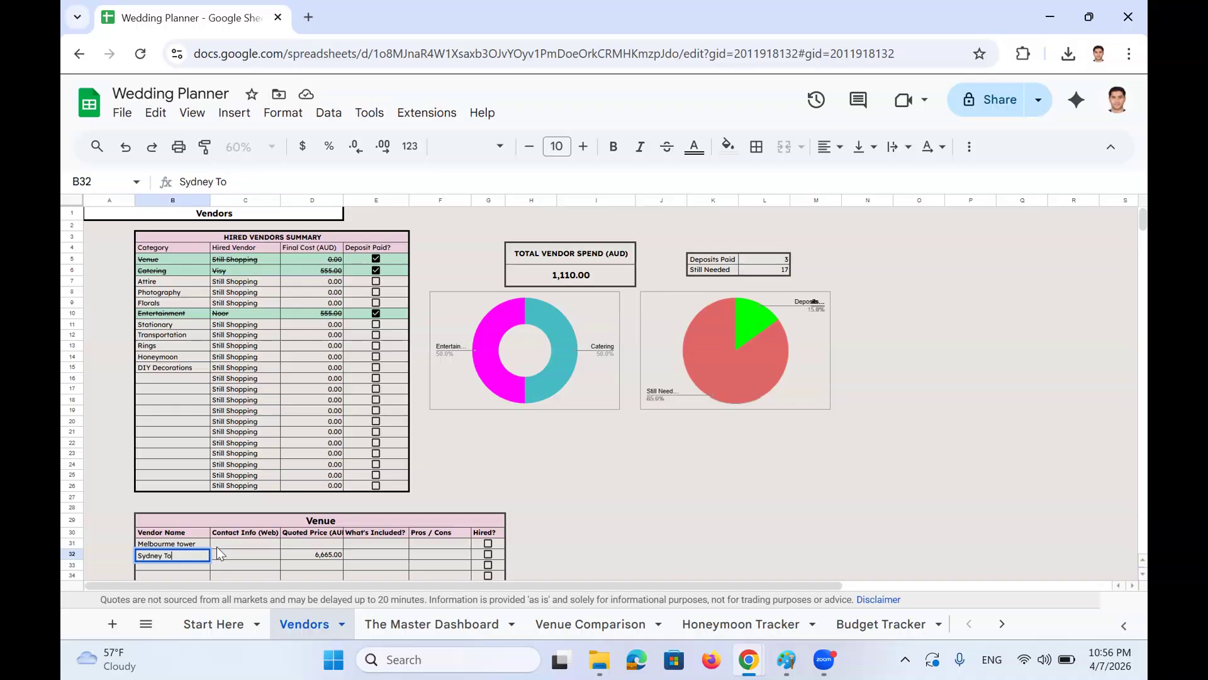
{"action": "type", "text": "wer"}
{"action": "key", "text": "Return"}
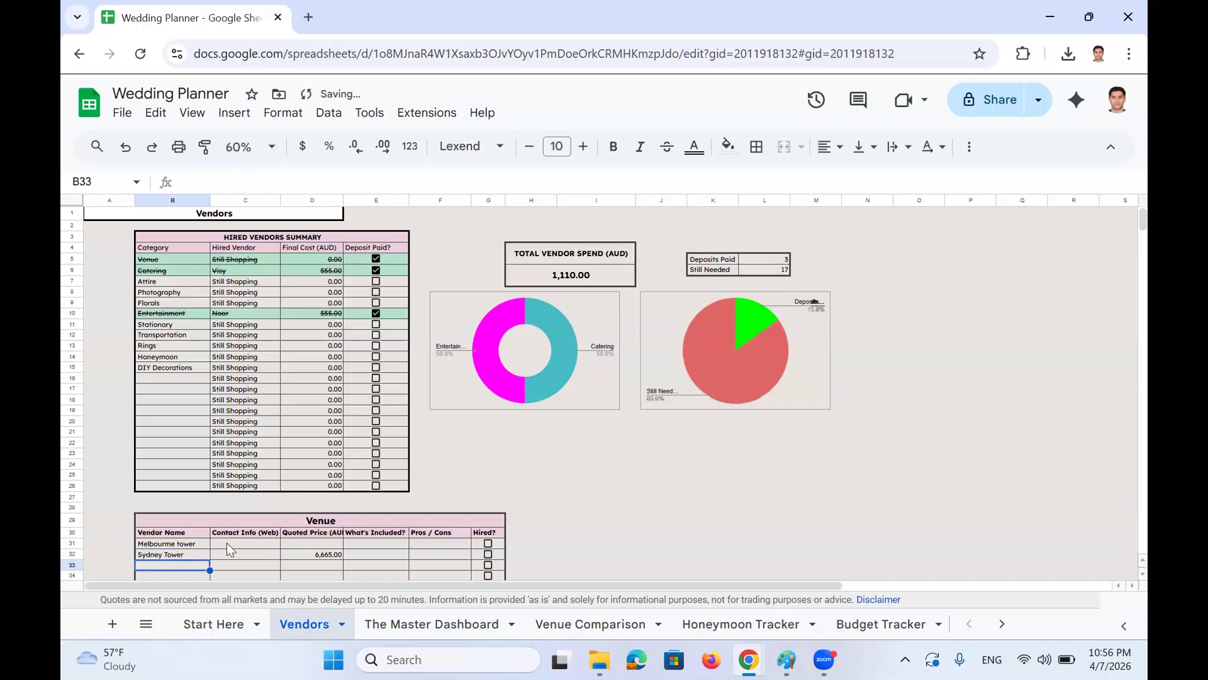
Enter contact info 'hdhd' for both venues and quoted prices 12,000 and 15,000
{"action": "left_click", "coordinate": [228, 544]}
{"action": "type", "text": "hdhd"}
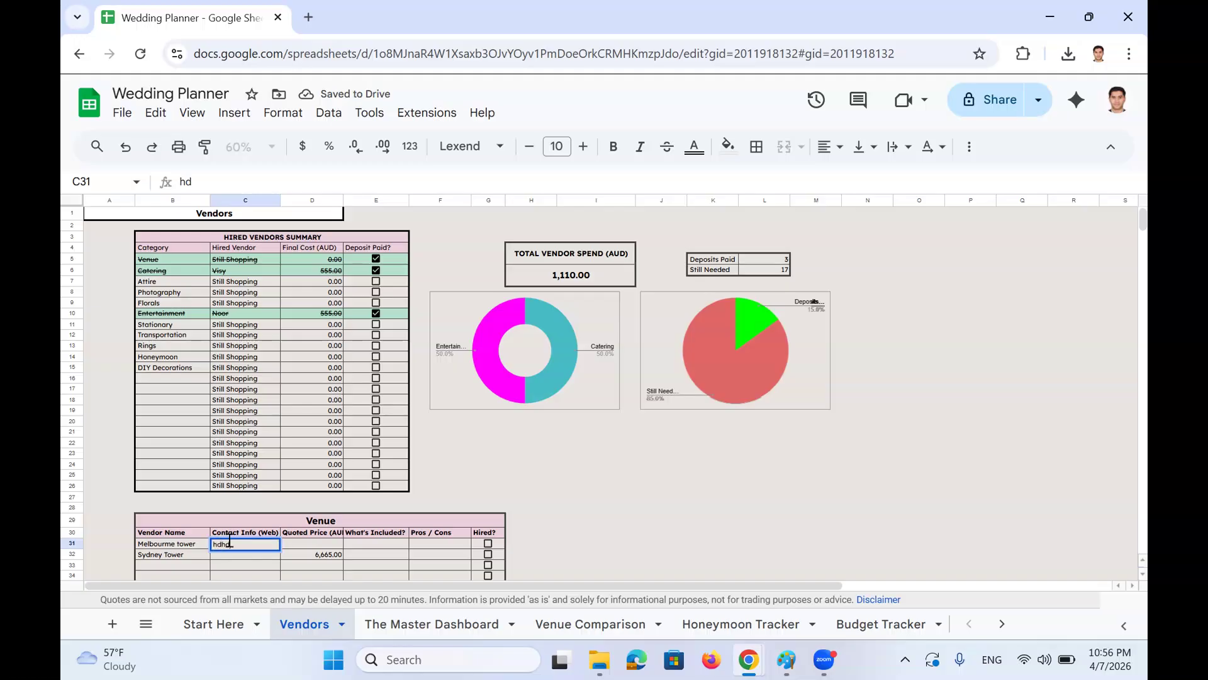
{"action": "key", "text": "Return"}
{"action": "type", "text": "hdhd"}
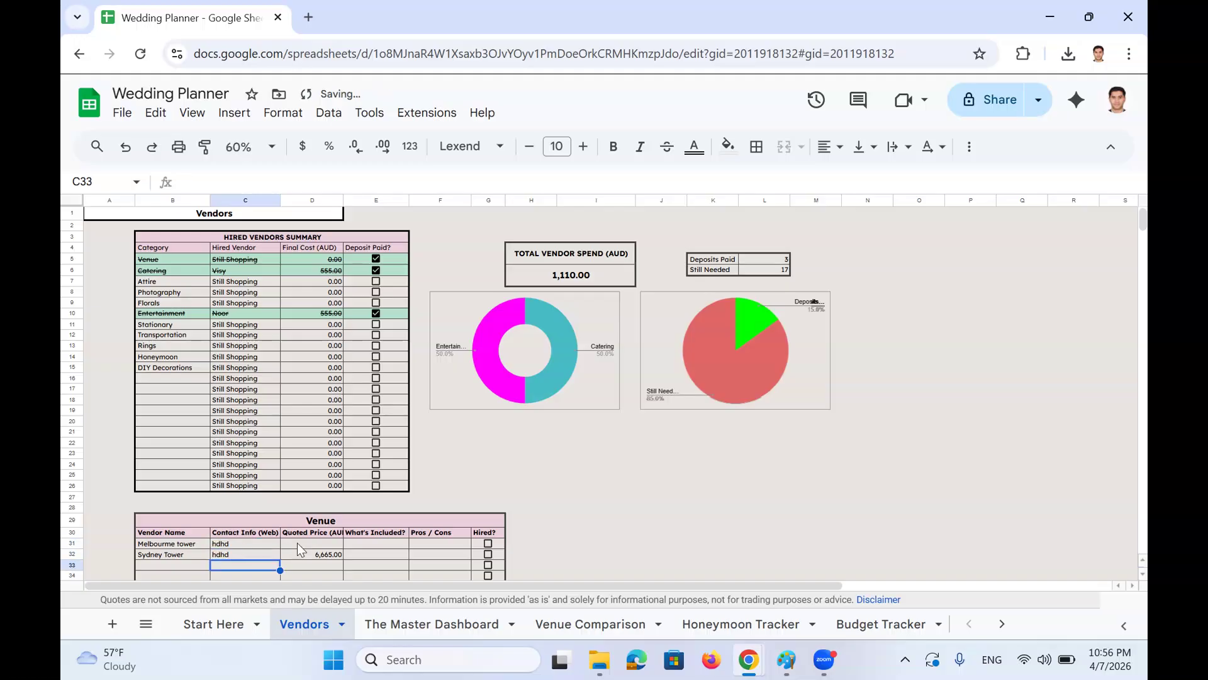
{"action": "left_click", "coordinate": [299, 543]}
{"action": "type", "text": "12,000"}
{"action": "key", "text": "Return"}
{"action": "type", "text": "15,00"}
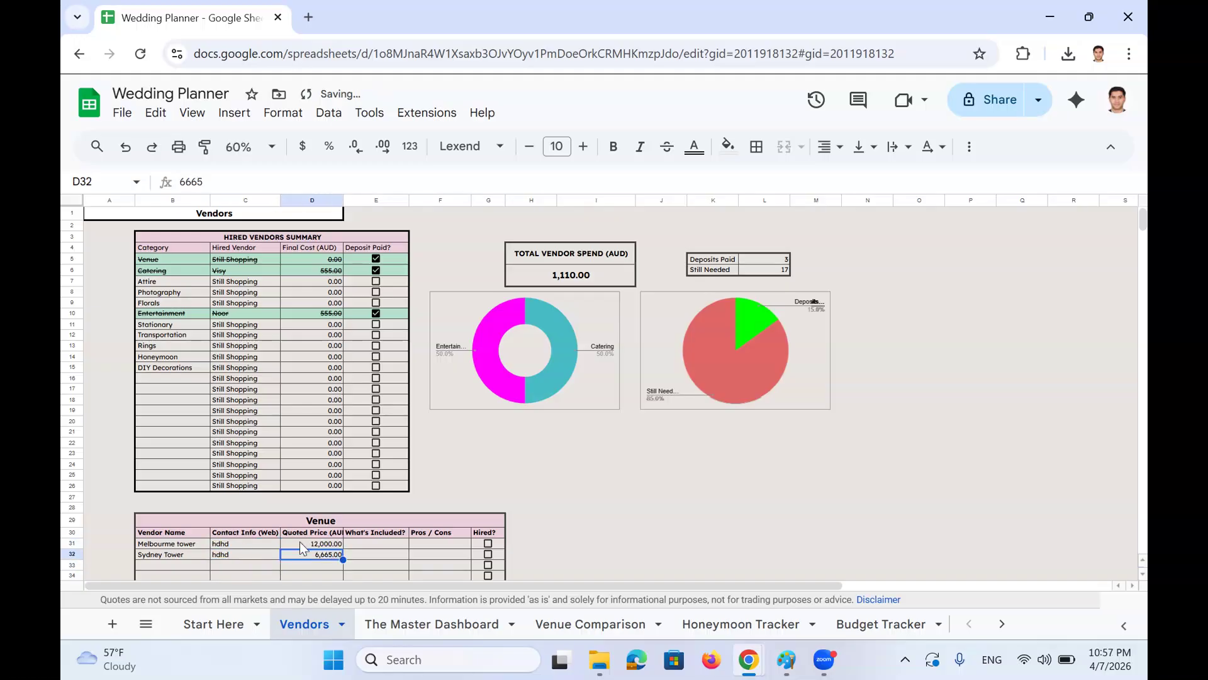
{"action": "type", "text": "0"}
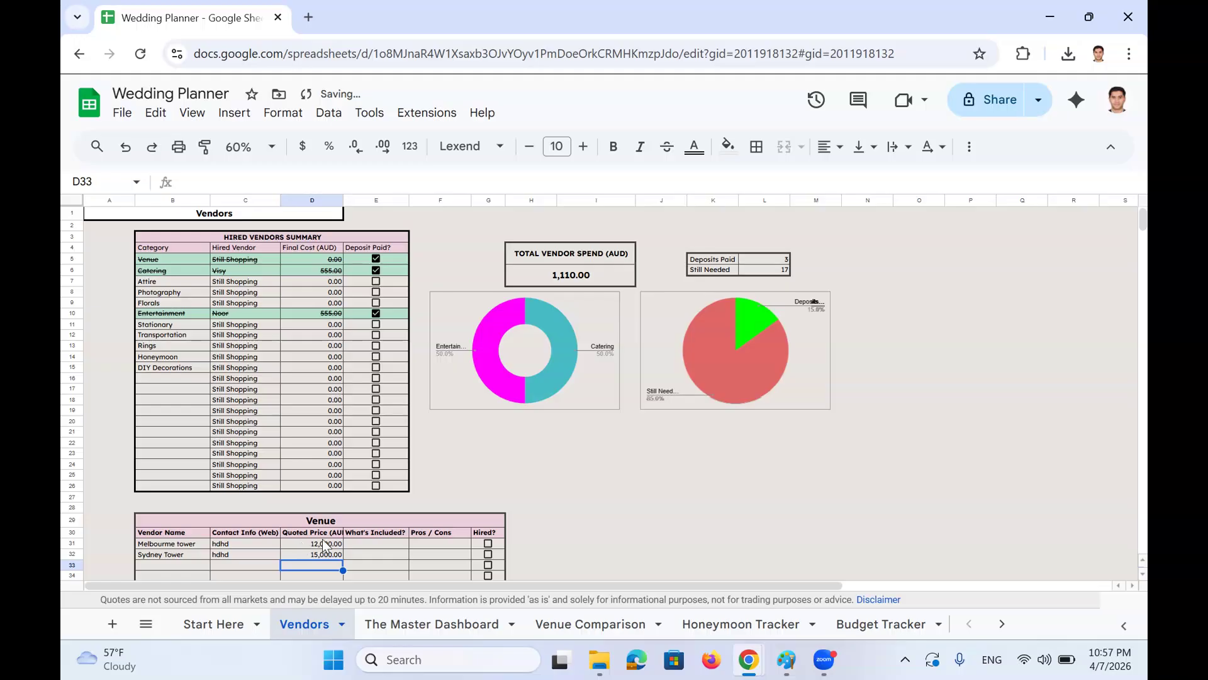
Fill What's Included ('Evertyhing', 'No kid allowed') and Pros / Cons ('Long distance', 'Expensive') for both venues
{"action": "left_click", "coordinate": [370, 543]}
{"action": "type", "text": "Eve"}
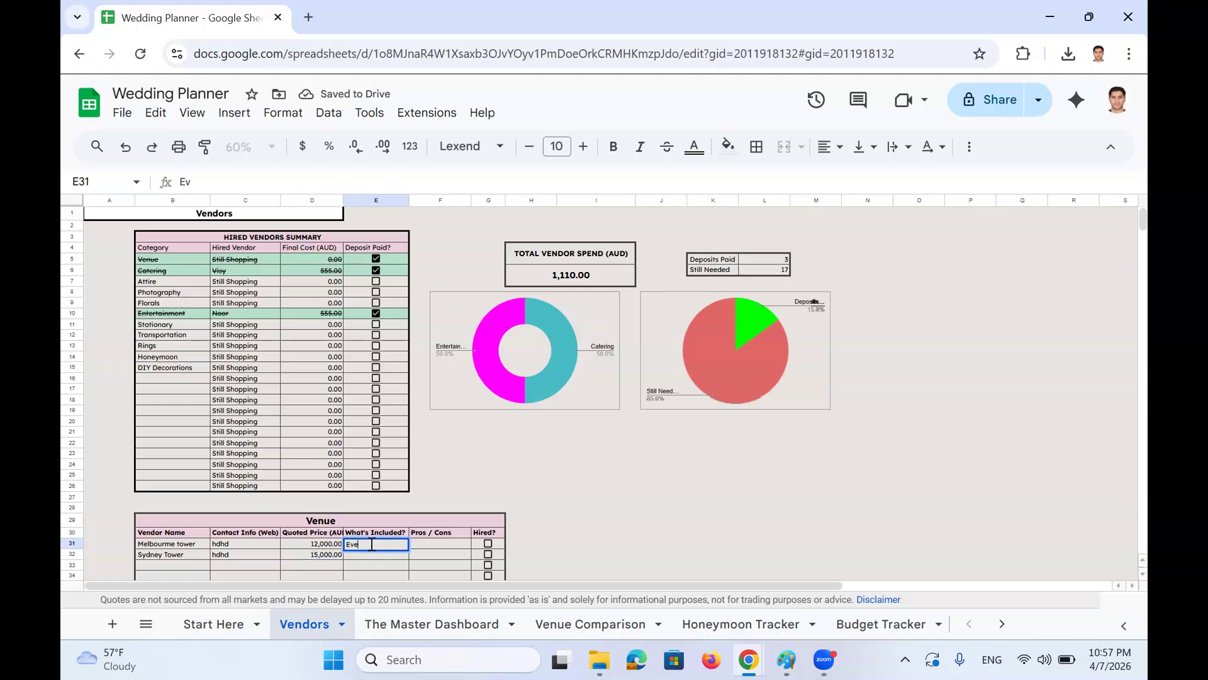
{"action": "type", "text": "rtyhing"}
{"action": "key", "text": "Return"}
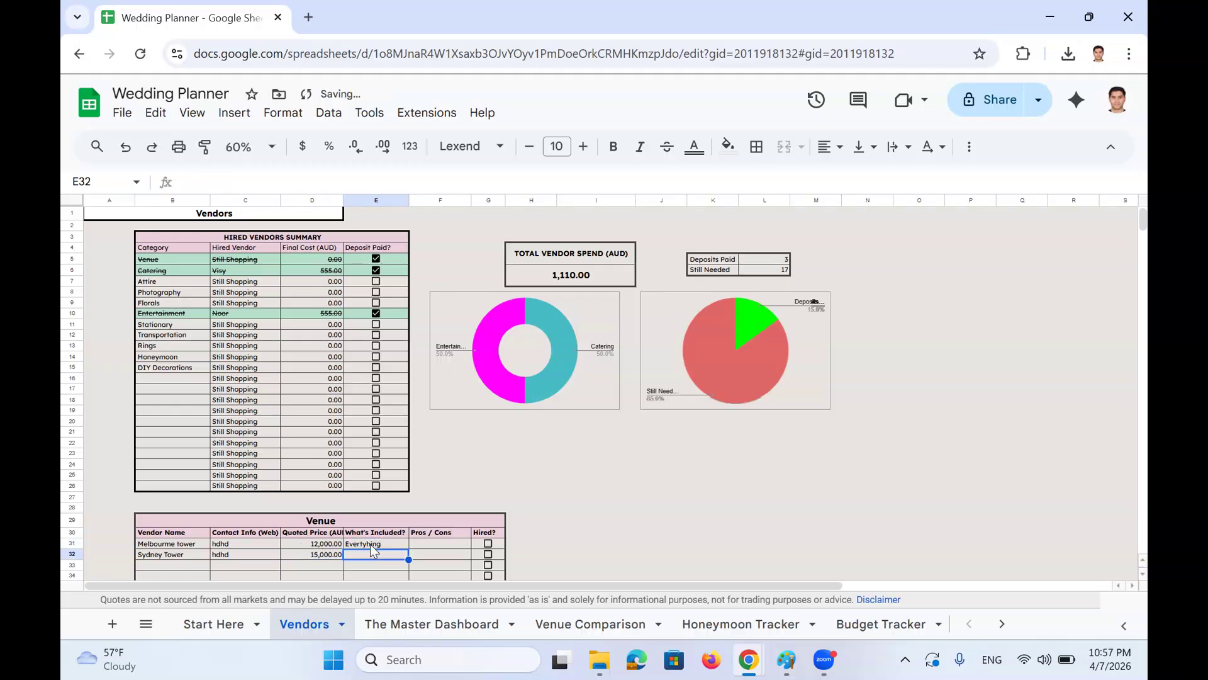
{"action": "type", "text": "No kid allowed"}
{"action": "key", "text": "Return"}
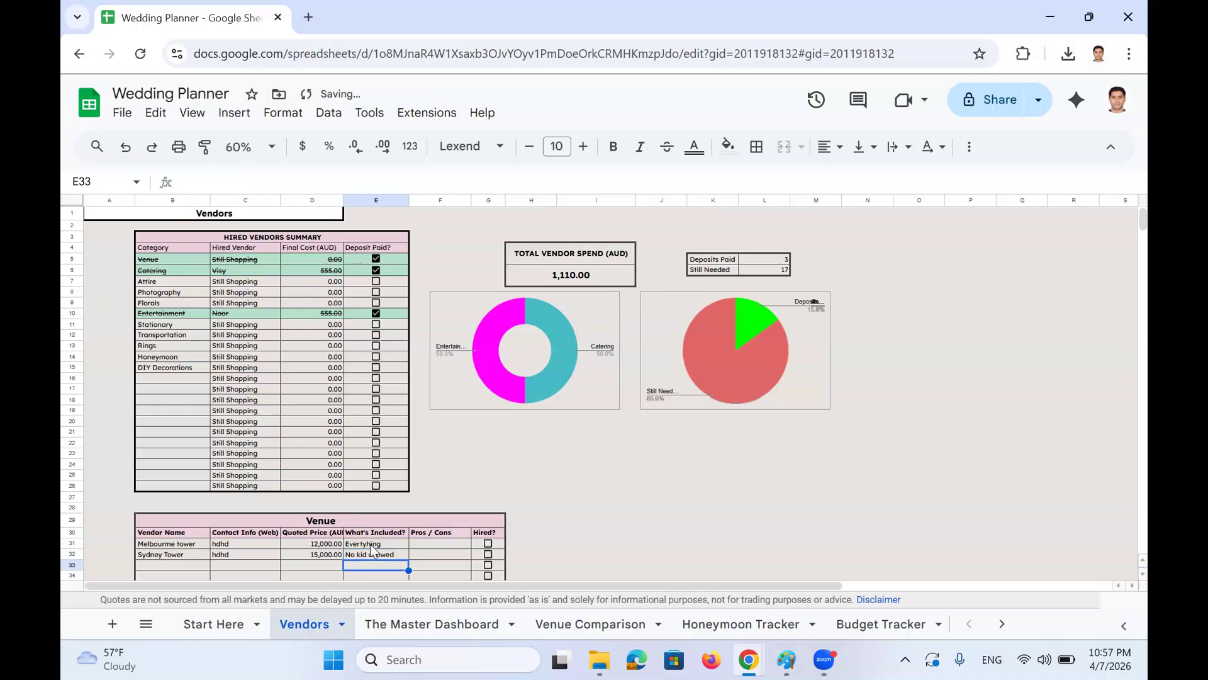
{"action": "left_click", "coordinate": [429, 543]}
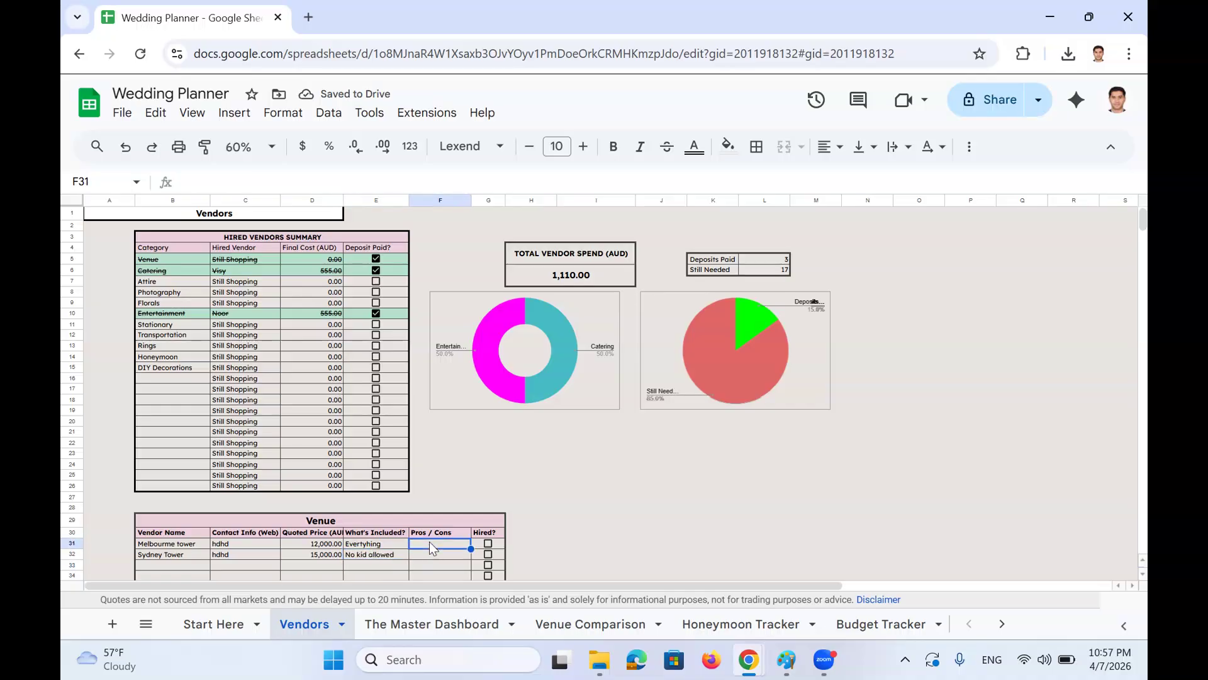
{"action": "type", "text": "Long distance"}
{"action": "key", "text": "Return"}
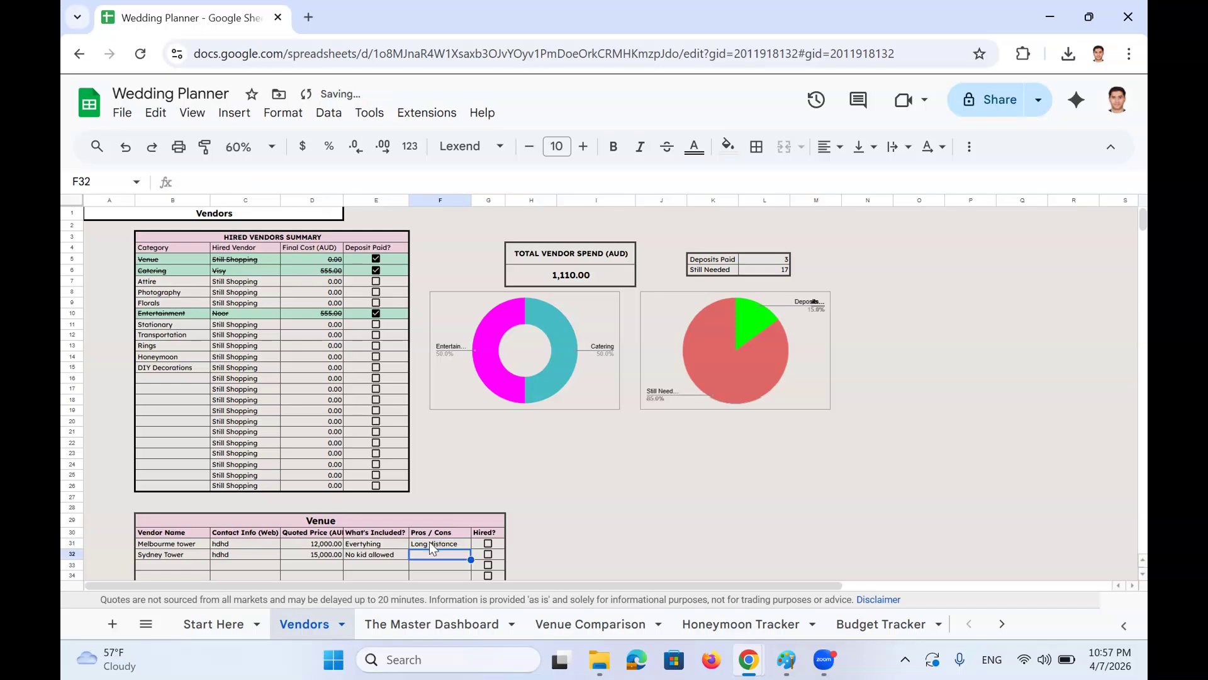
{"action": "type", "text": "Expensive"}
{"action": "key", "text": "Return"}
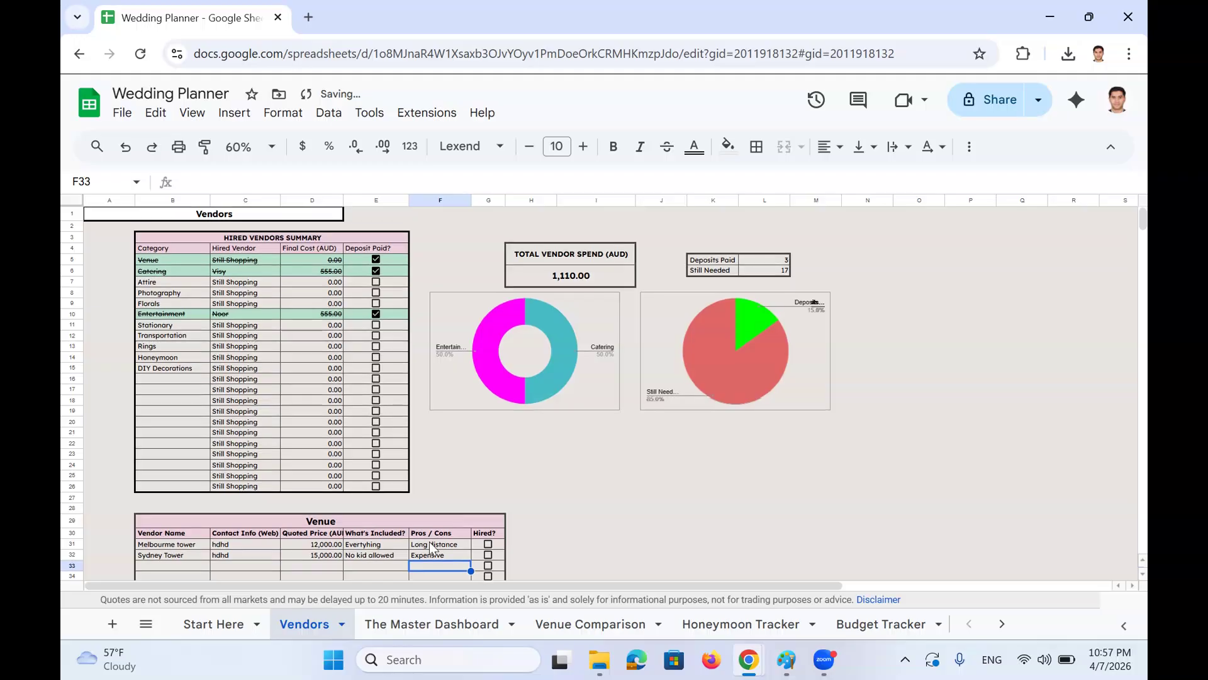
Select the remaining empty vendor rows of the Venue table, then deselect them
{"action": "scroll", "coordinate": [195, 499], "scroll_direction": "down", "scroll_amount": 3}
{"action": "left_click_drag", "start_coordinate": [183, 466], "coordinate": [187, 499]}
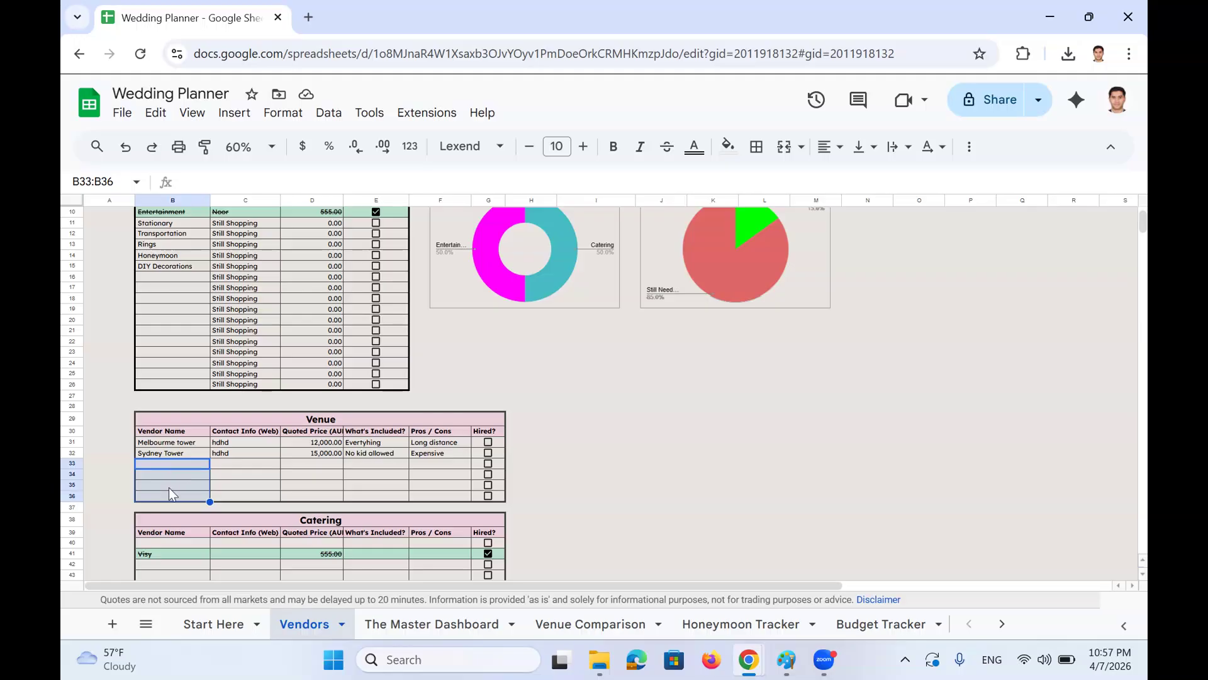
{"action": "left_click", "coordinate": [395, 474]}
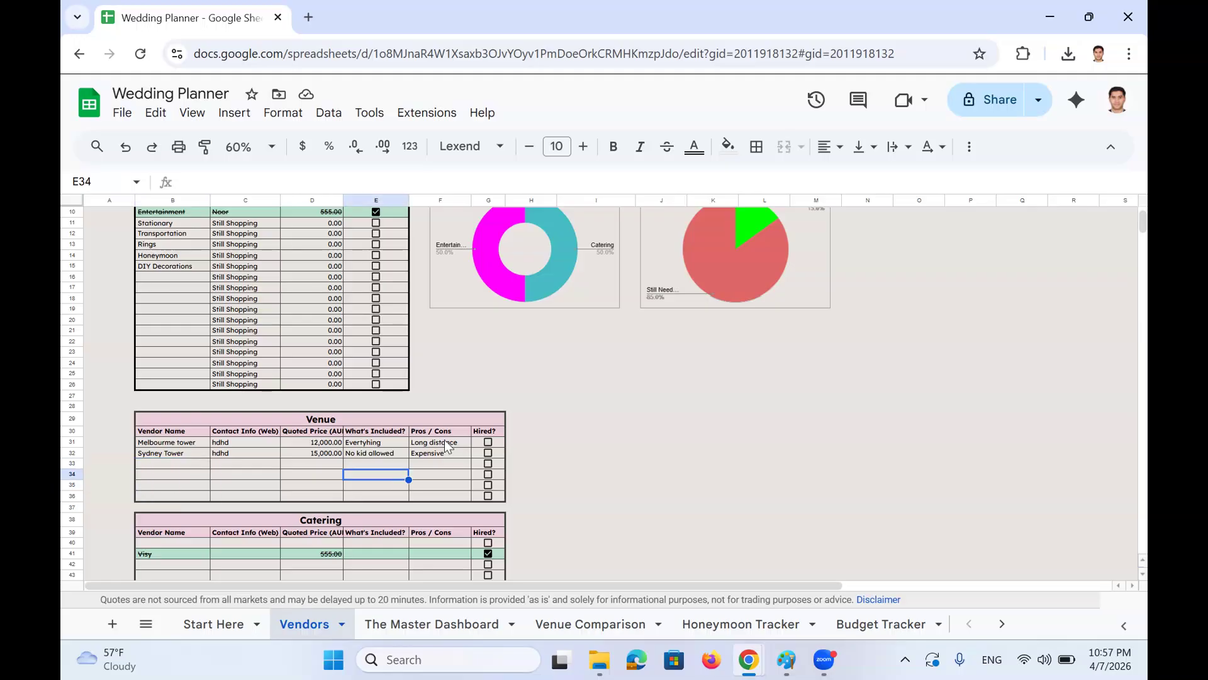
{"action": "scroll", "coordinate": [453, 442], "scroll_direction": "up", "scroll_amount": 3}
{"action": "scroll", "coordinate": [472, 448], "scroll_direction": "down", "scroll_amount": 1}
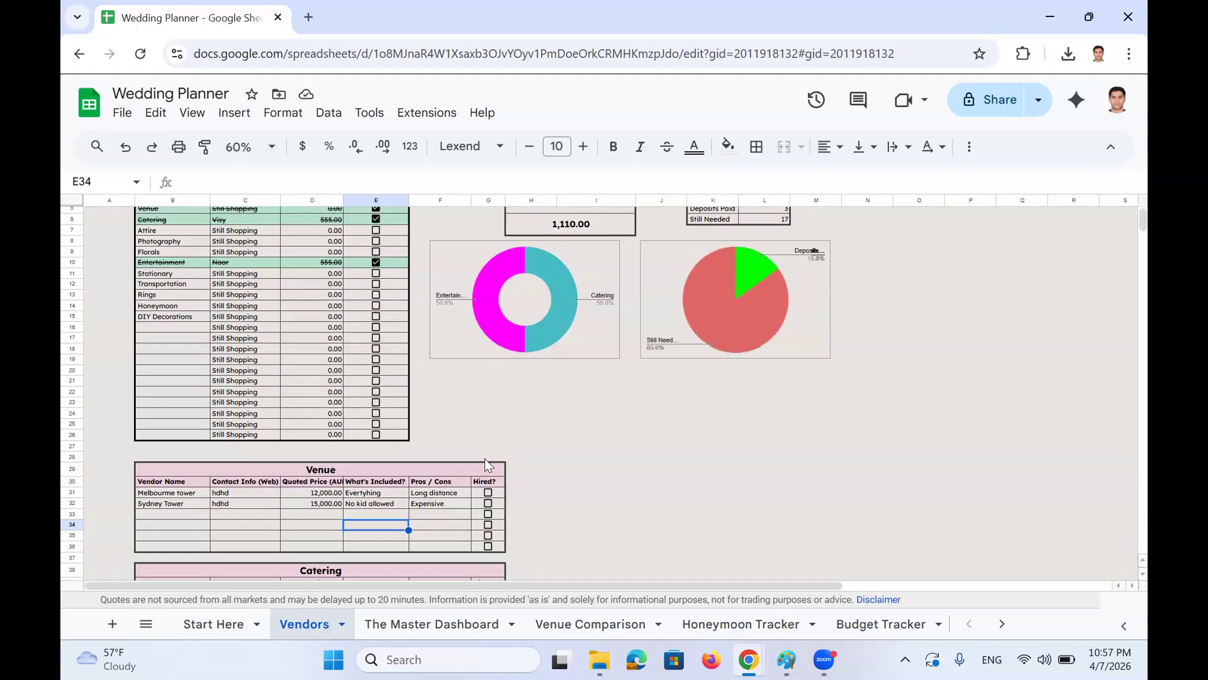
{"action": "scroll", "coordinate": [492, 467], "scroll_direction": "up", "scroll_amount": 1}
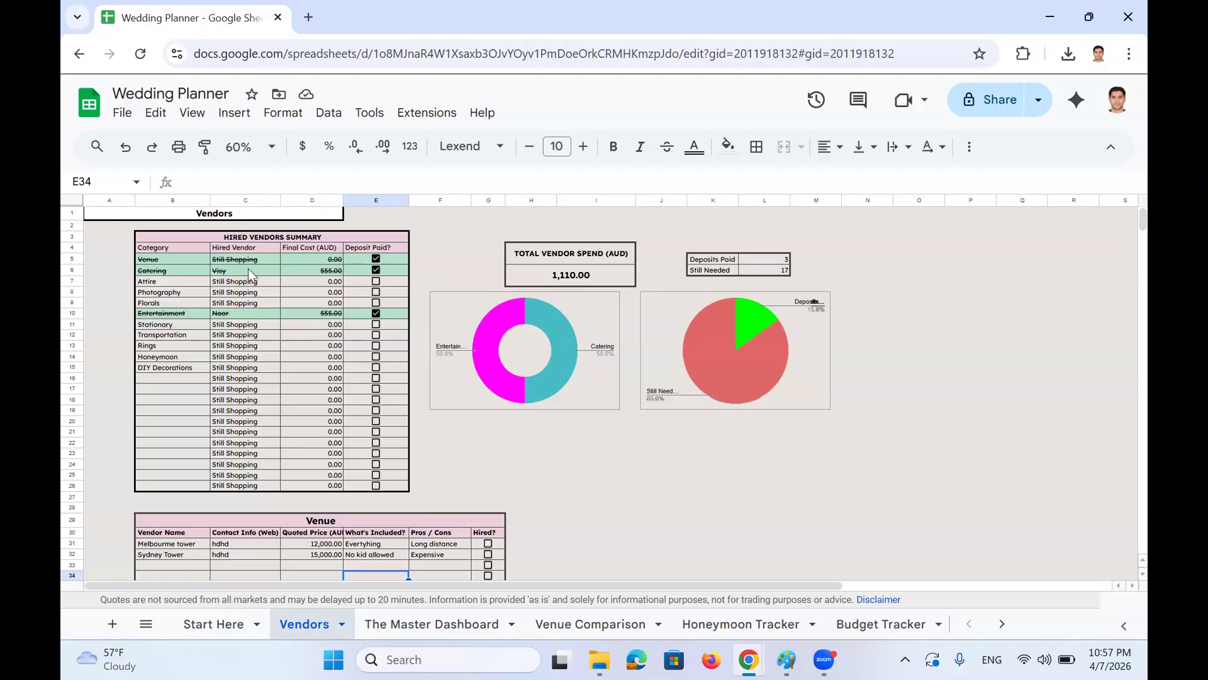
Untick the Venue Deposit Paid? box in E5 and inspect the Hired Vendor lookup for Venue
{"action": "left_click", "coordinate": [375, 259]}
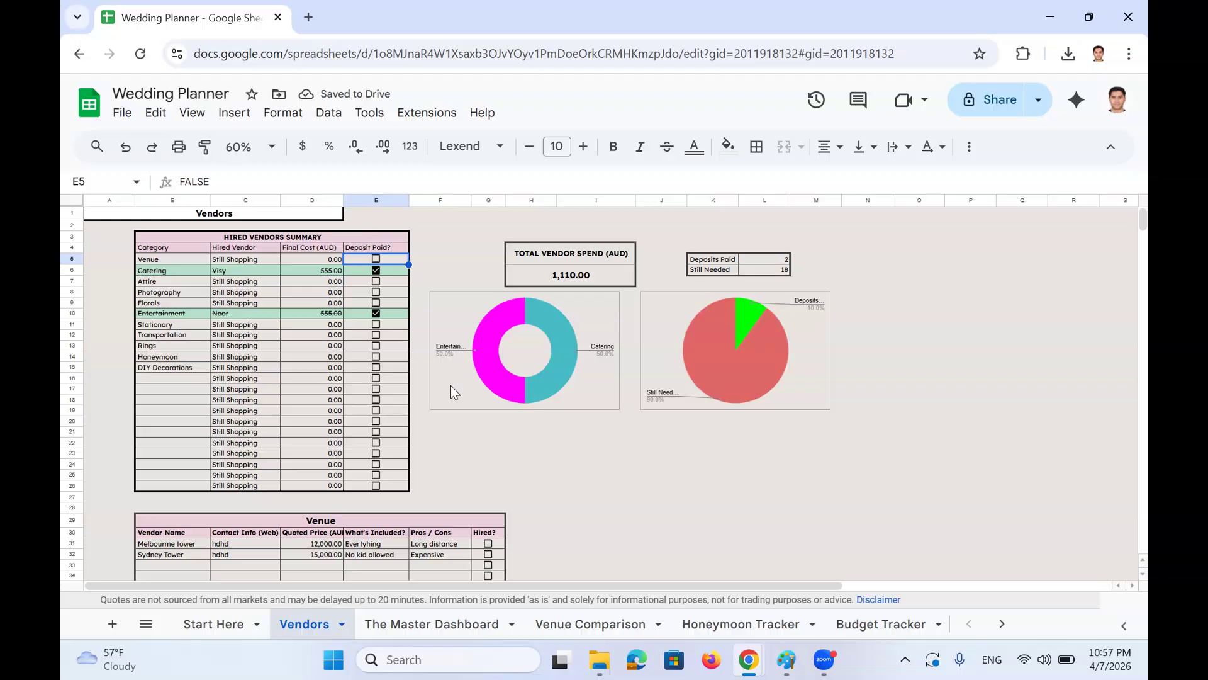
{"action": "scroll", "coordinate": [403, 390], "scroll_direction": "down", "scroll_amount": 2}
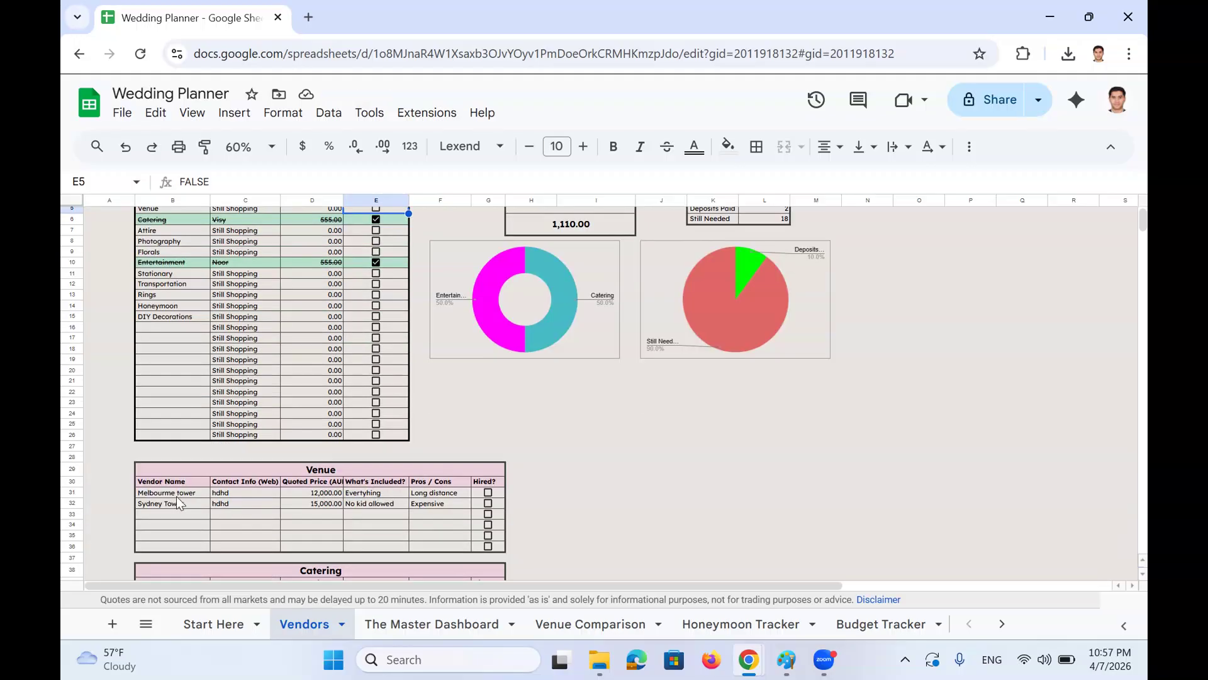
{"action": "scroll", "coordinate": [181, 504], "scroll_direction": "up", "scroll_amount": 2}
{"action": "left_click", "coordinate": [151, 260]}
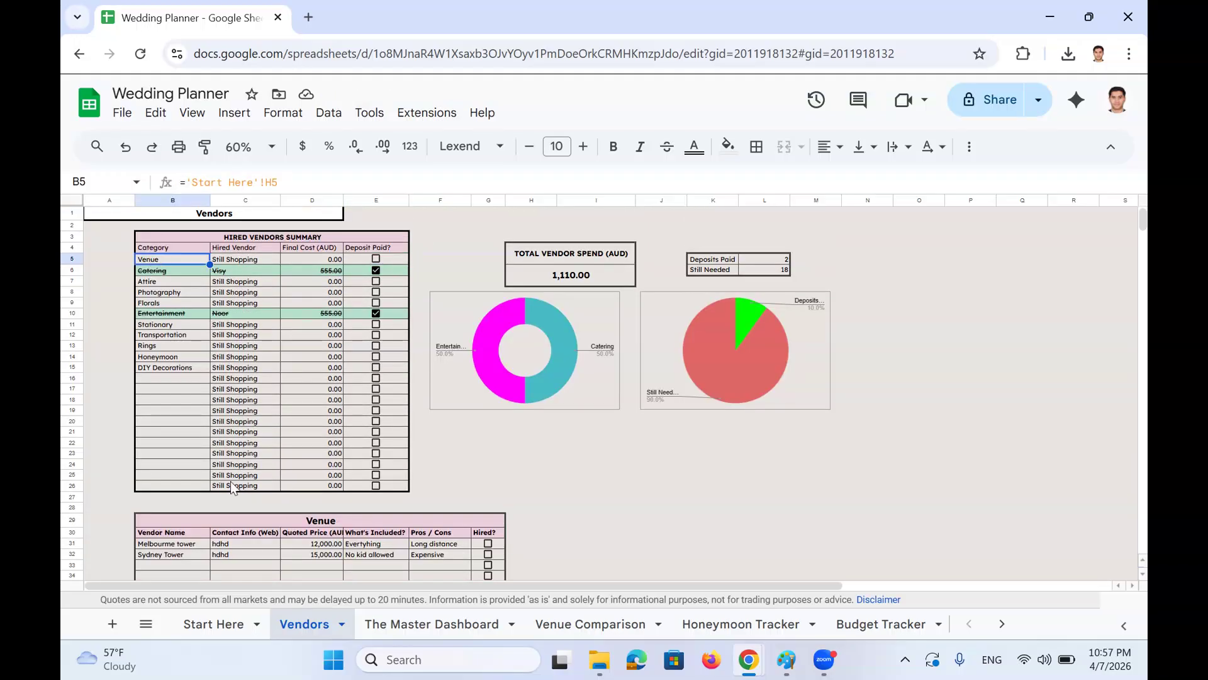
{"action": "left_click", "coordinate": [246, 249]}
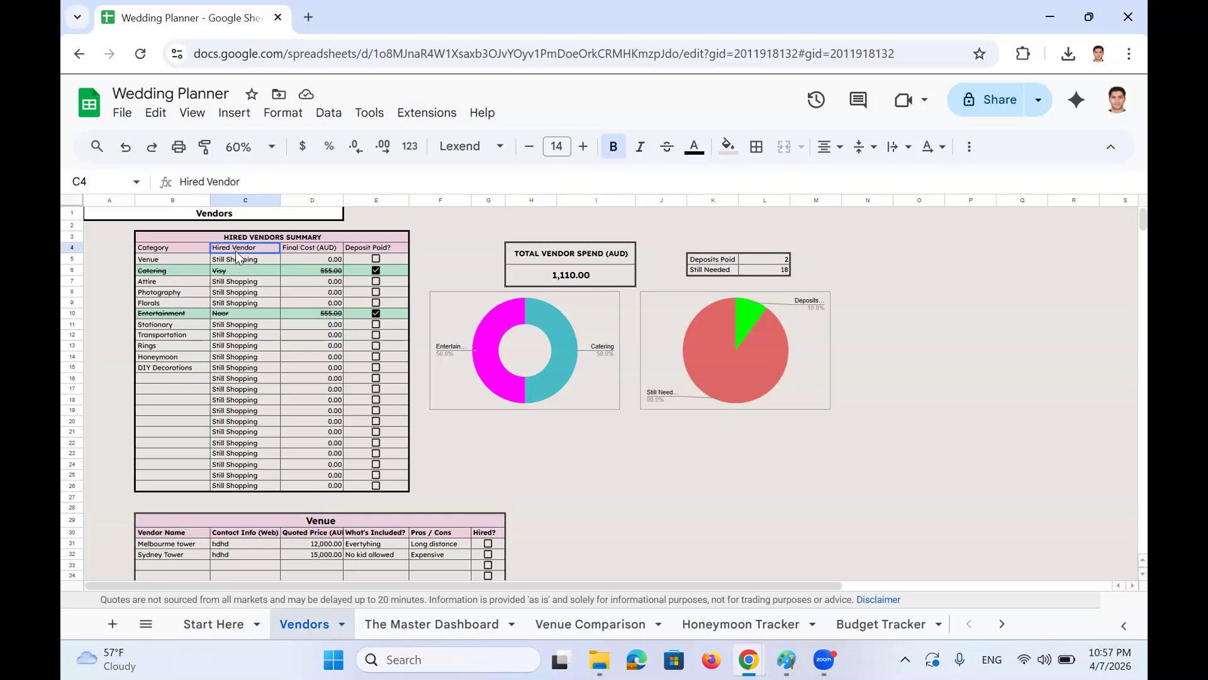
{"action": "left_click", "coordinate": [245, 259]}
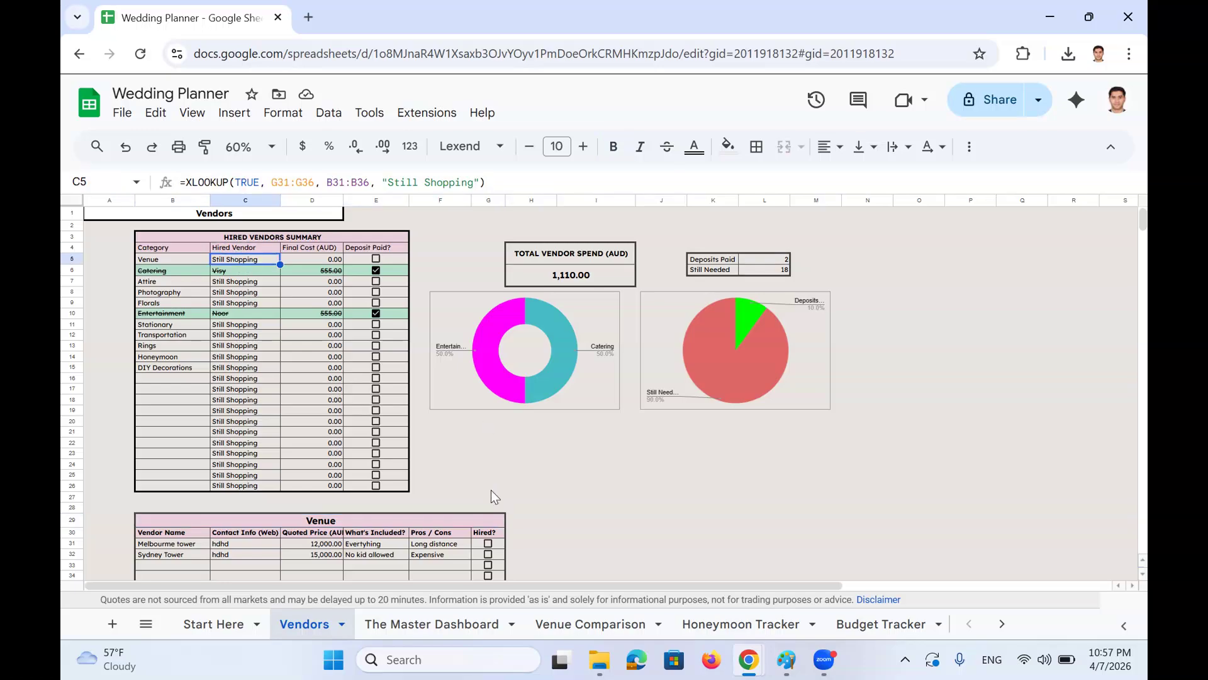
Tick Melbourne tower's Hired? box so the Venue summary shows it at 12,000.00
{"action": "left_click", "coordinate": [488, 544]}
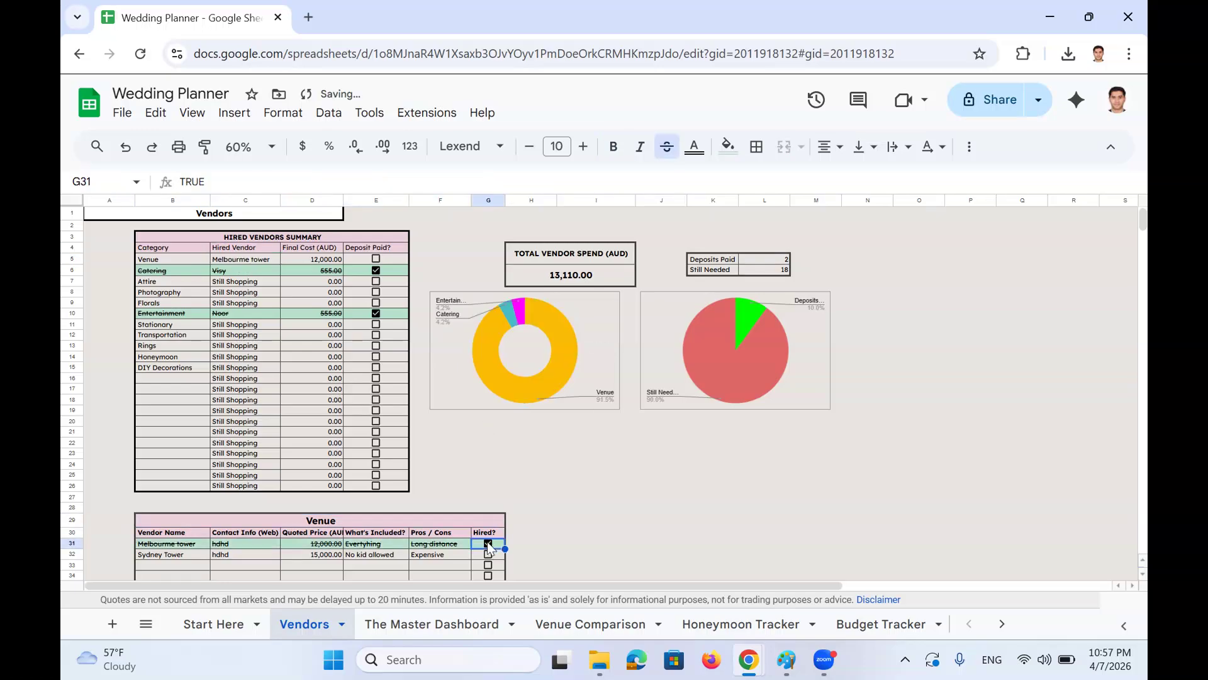
{"action": "scroll", "coordinate": [488, 545], "scroll_direction": "down", "scroll_amount": 1}
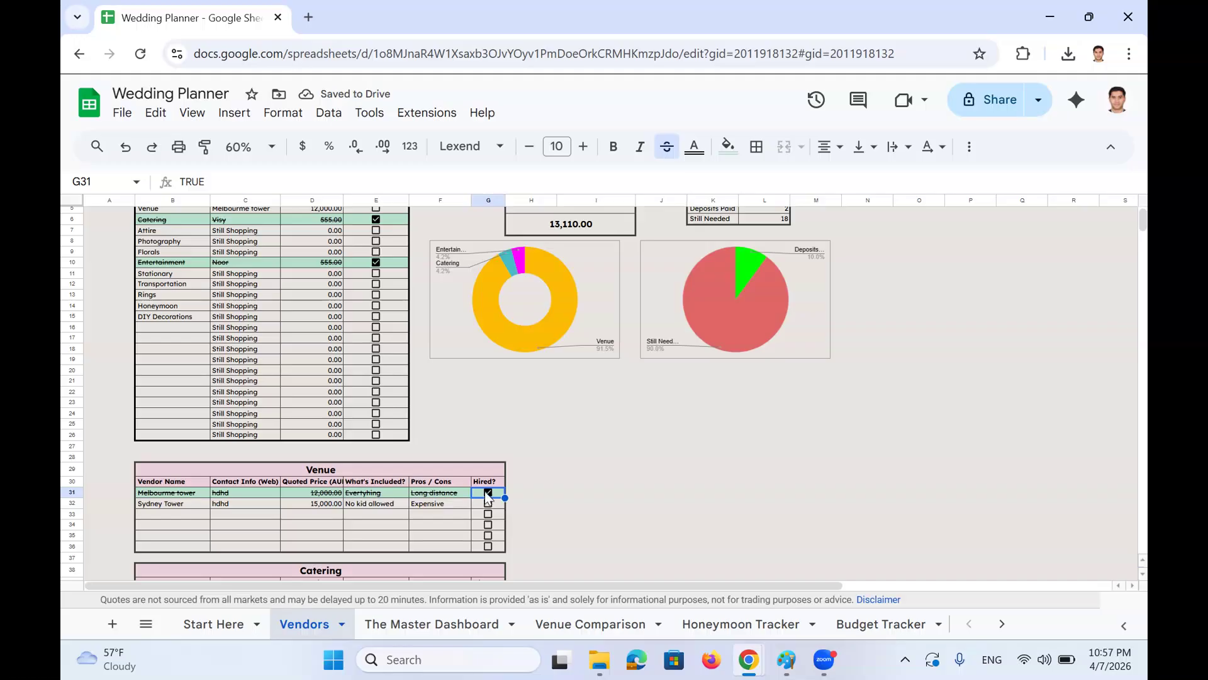
{"action": "scroll", "coordinate": [484, 491], "scroll_direction": "up", "scroll_amount": 1}
{"action": "left_click", "coordinate": [245, 258]}
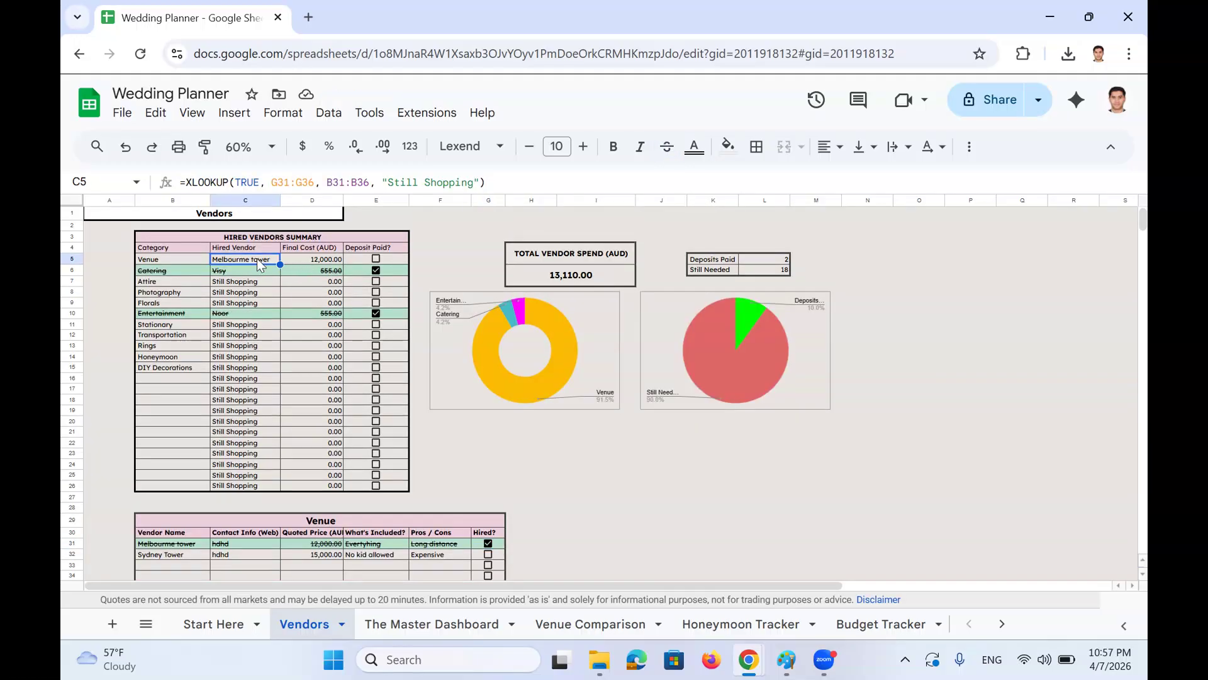
{"action": "left_click", "coordinate": [300, 258]}
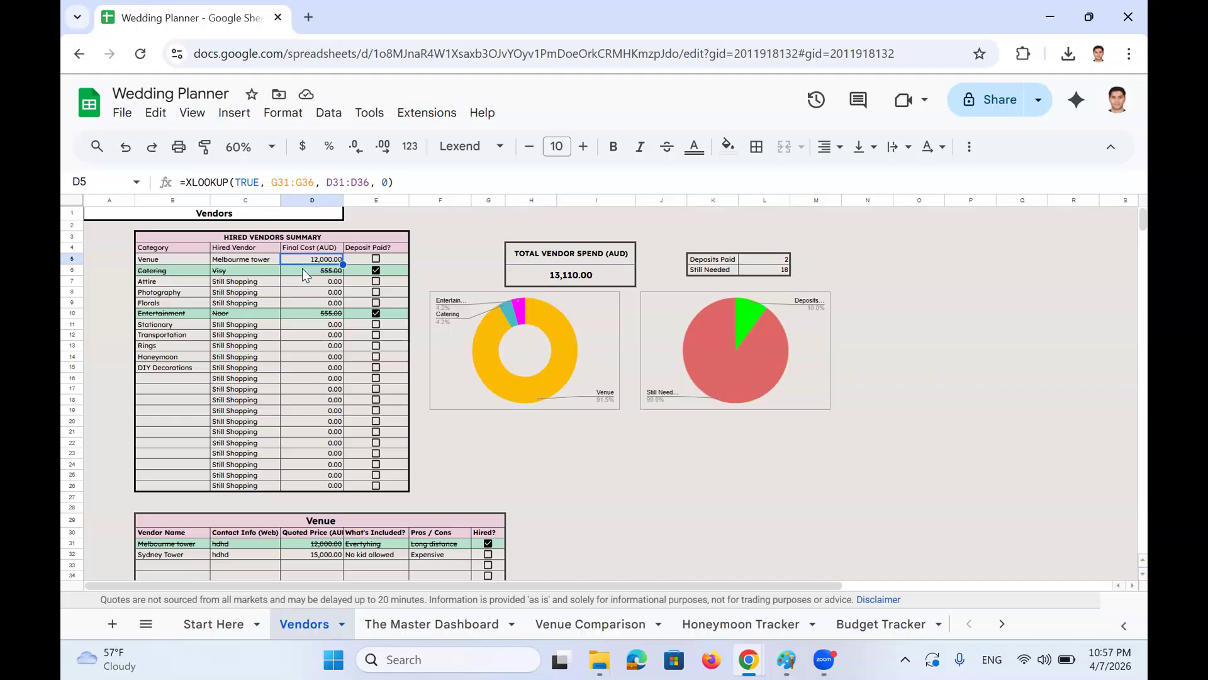
{"action": "scroll", "coordinate": [459, 342], "scroll_direction": "down", "scroll_amount": 2}
{"action": "scroll", "coordinate": [562, 416], "scroll_direction": "up", "scroll_amount": 2}
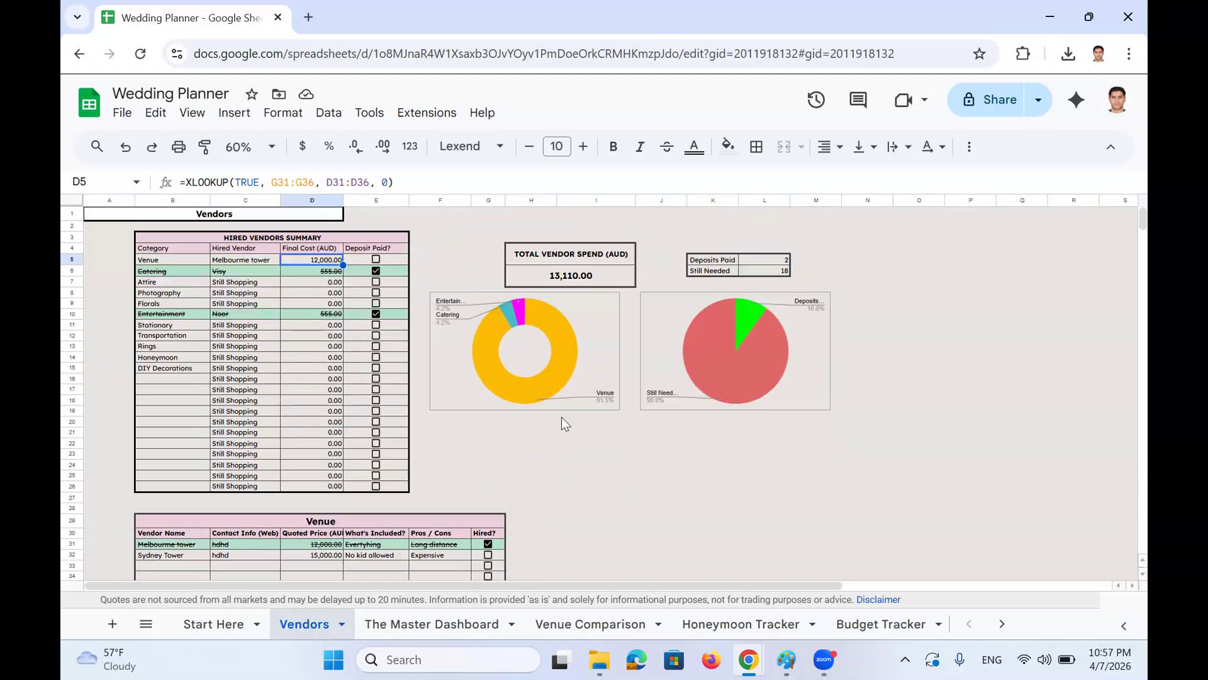
{"action": "scroll", "coordinate": [567, 421], "scroll_direction": "down", "scroll_amount": 4}
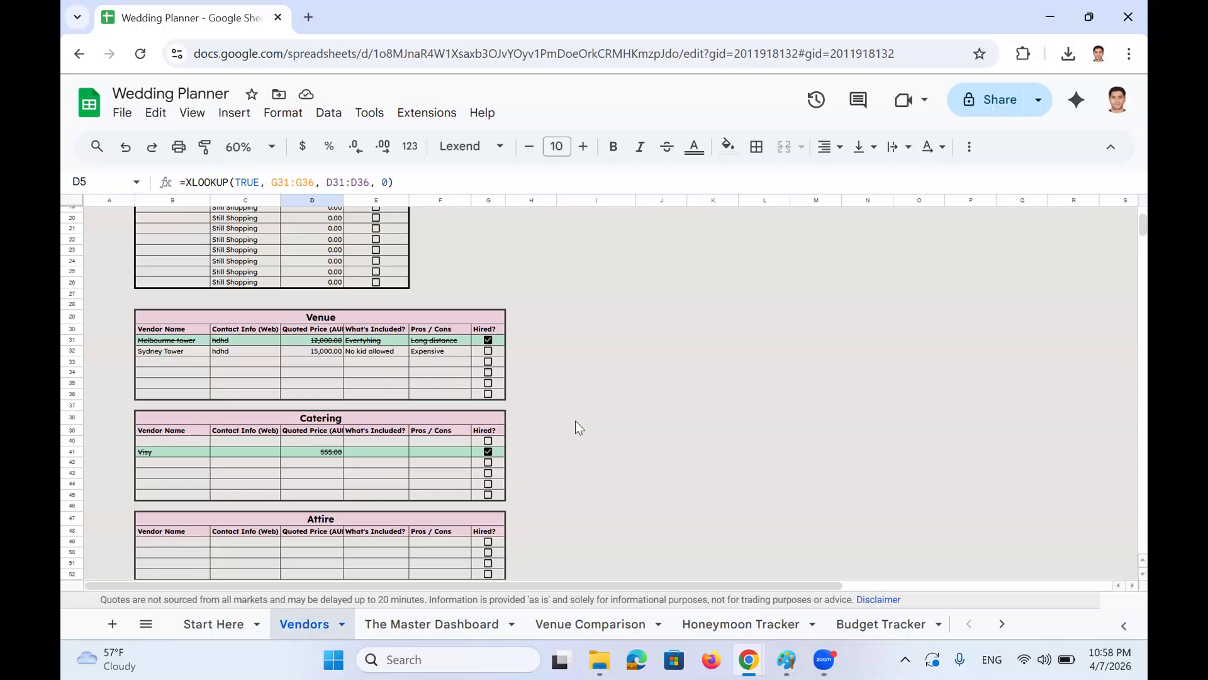
{"action": "scroll", "coordinate": [576, 420], "scroll_direction": "down", "scroll_amount": 6}
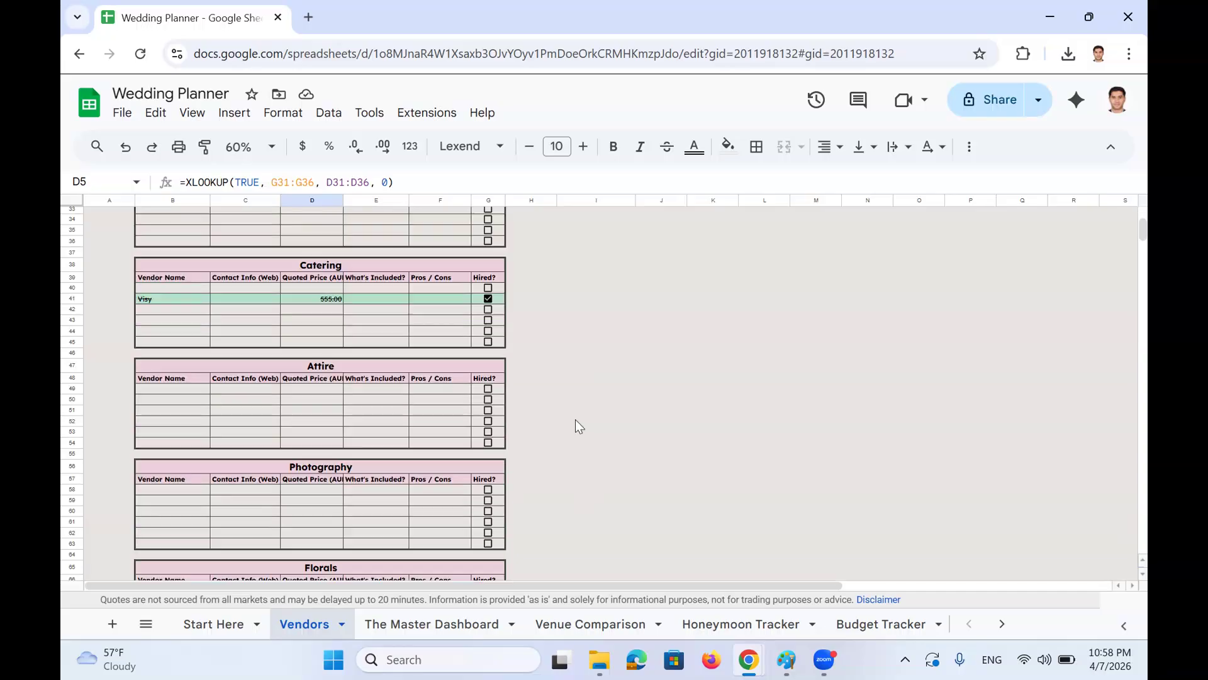
{"action": "scroll", "coordinate": [585, 447], "scroll_direction": "up", "scroll_amount": 10}
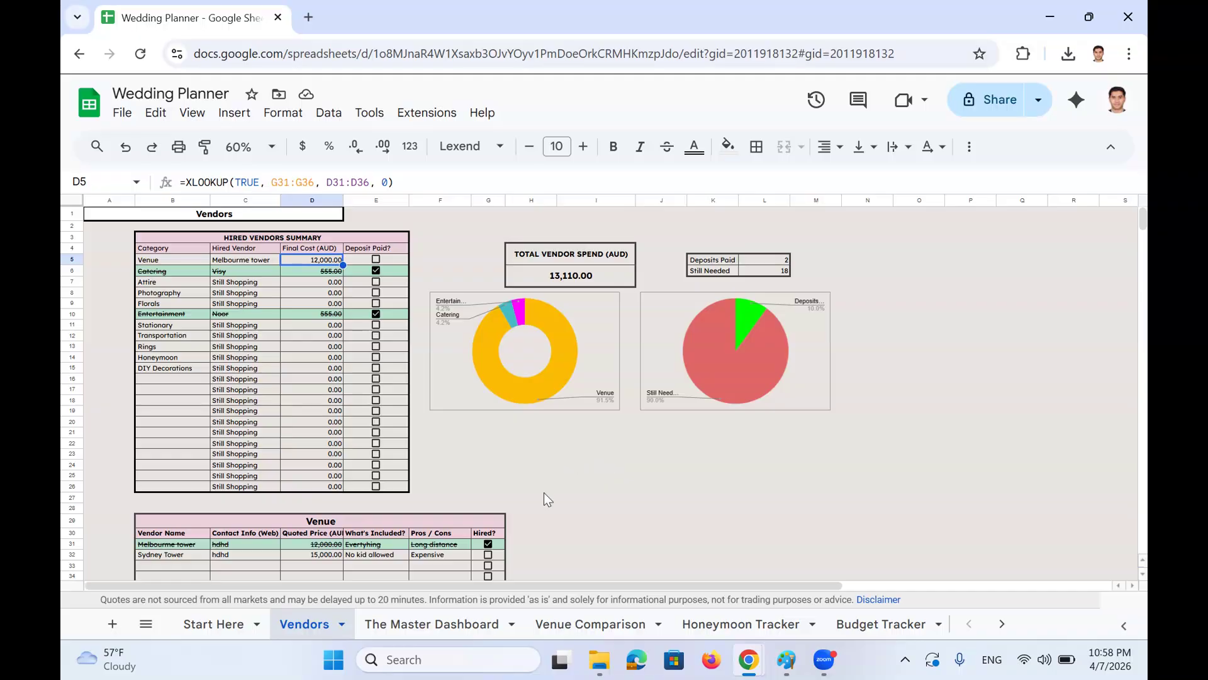
Drag the Venue Comparison tab to sit before The Master Dashboard
{"action": "left_click", "coordinate": [462, 614]}
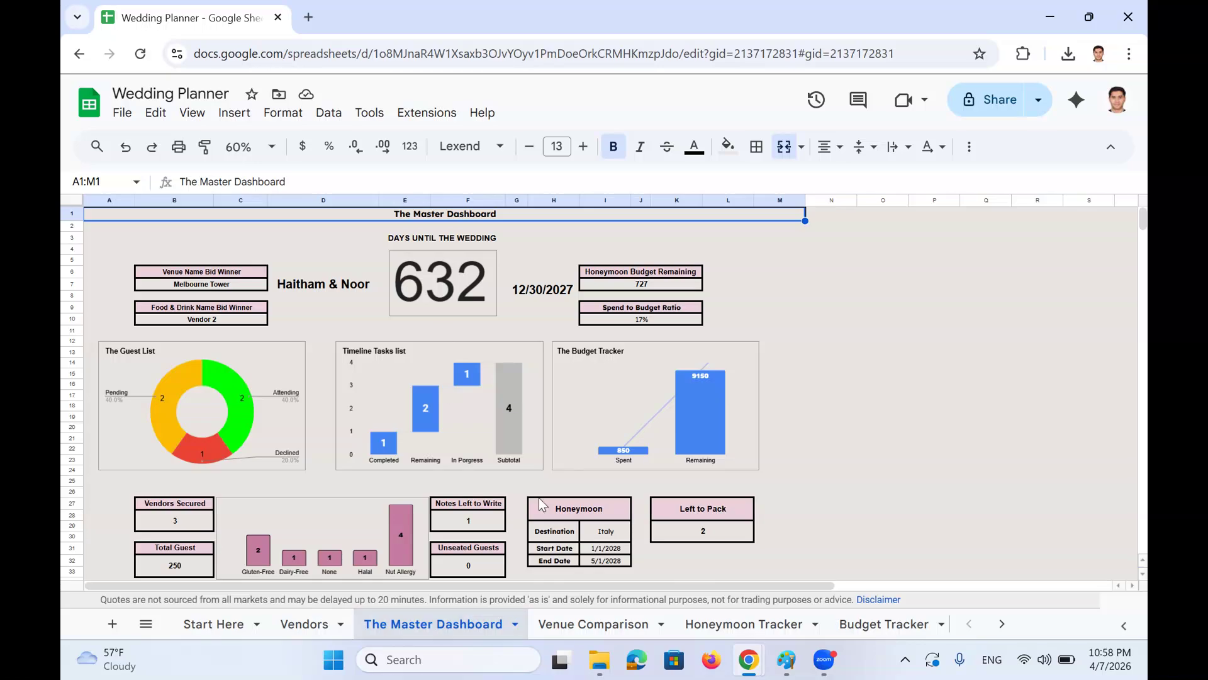
{"action": "left_click", "coordinate": [586, 613]}
{"action": "left_click_drag", "start_coordinate": [588, 615], "coordinate": [444, 620]}
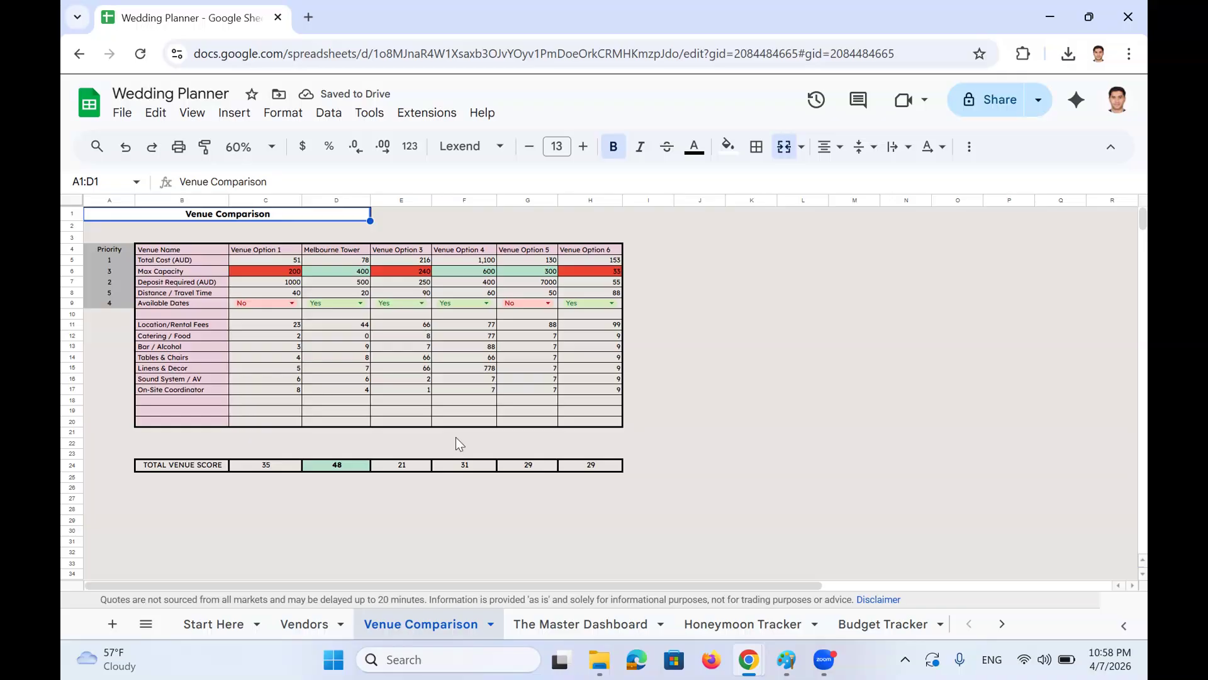
Compare the Vendors Venue table with Venue Comparison, ending on Melbourne Tower's Sound System / AV score
{"action": "left_click", "coordinate": [306, 623]}
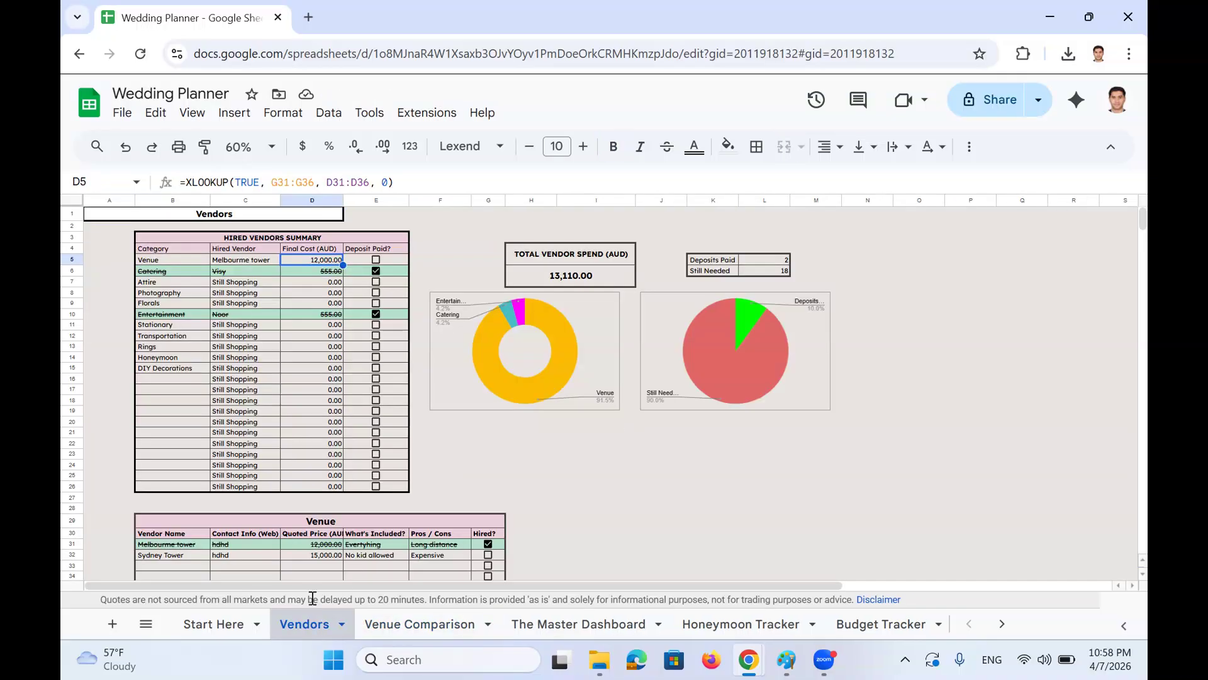
{"action": "scroll", "coordinate": [262, 514], "scroll_direction": "down", "scroll_amount": 1}
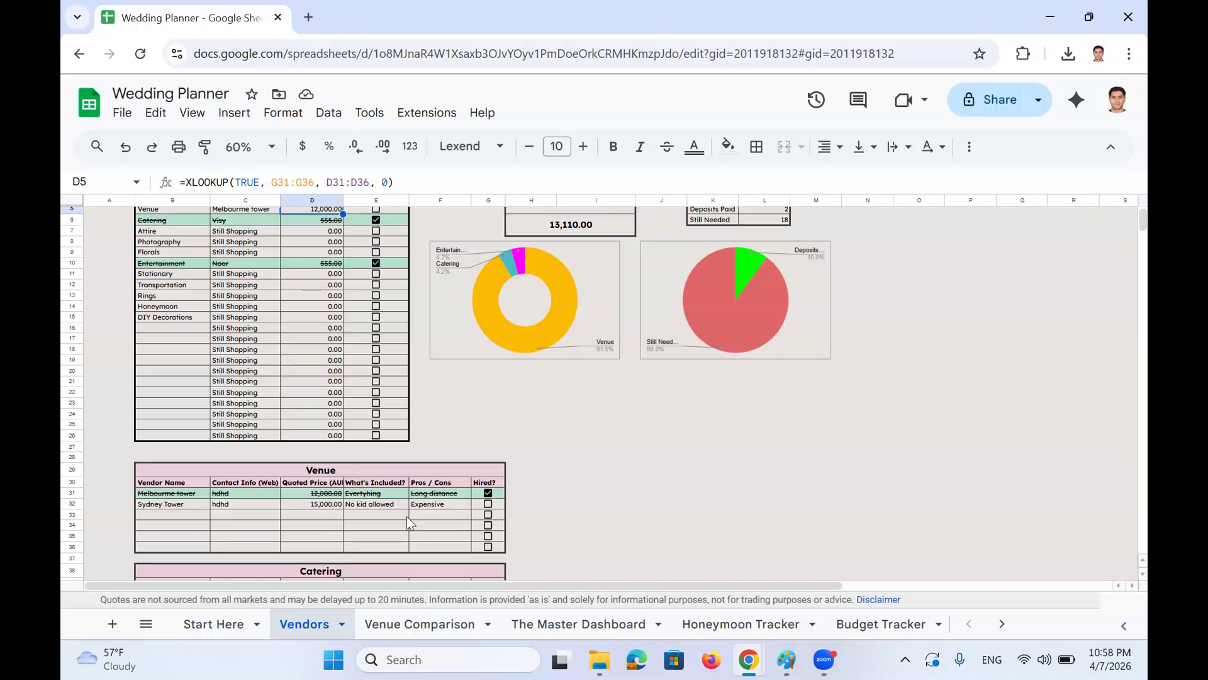
{"action": "left_click", "coordinate": [408, 622]}
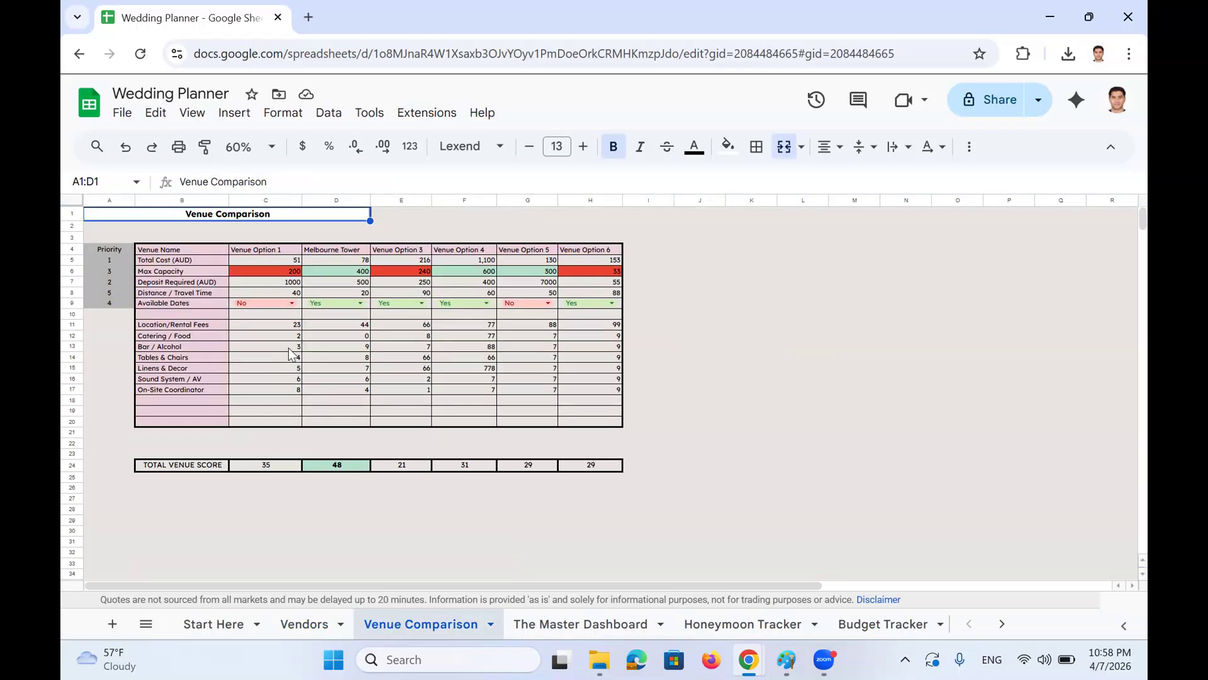
{"action": "left_click", "coordinate": [295, 623]}
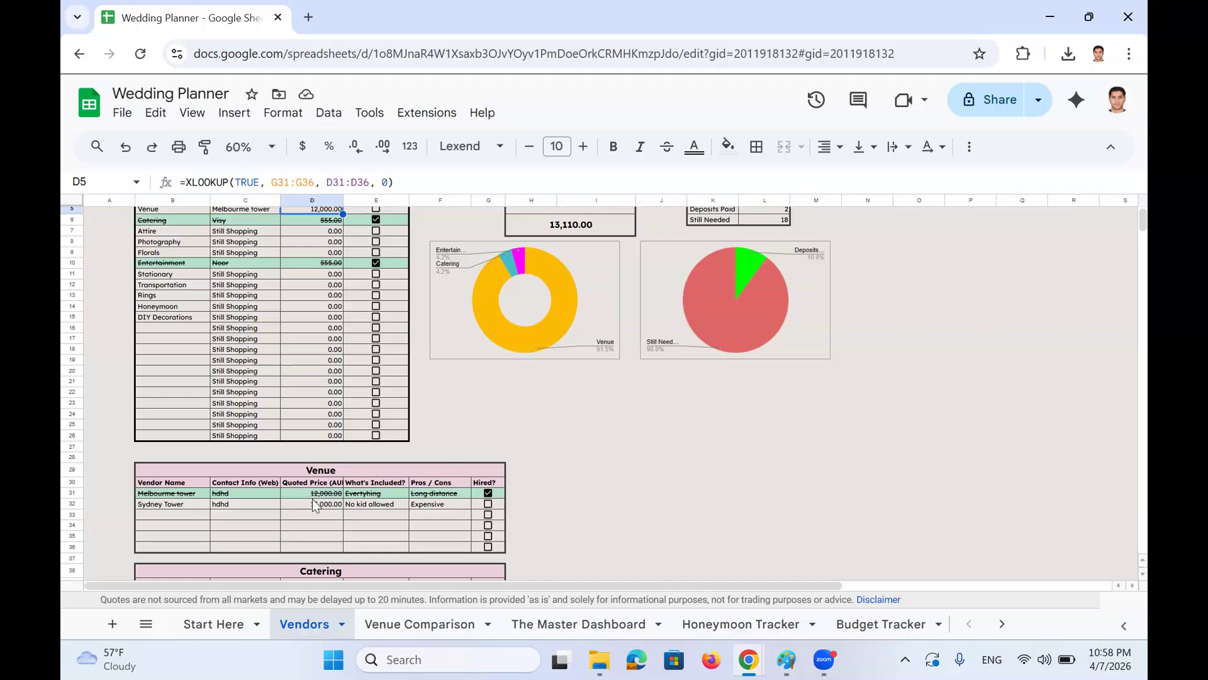
{"action": "left_click_drag", "start_coordinate": [308, 472], "coordinate": [314, 549]}
{"action": "left_click", "coordinate": [388, 622]}
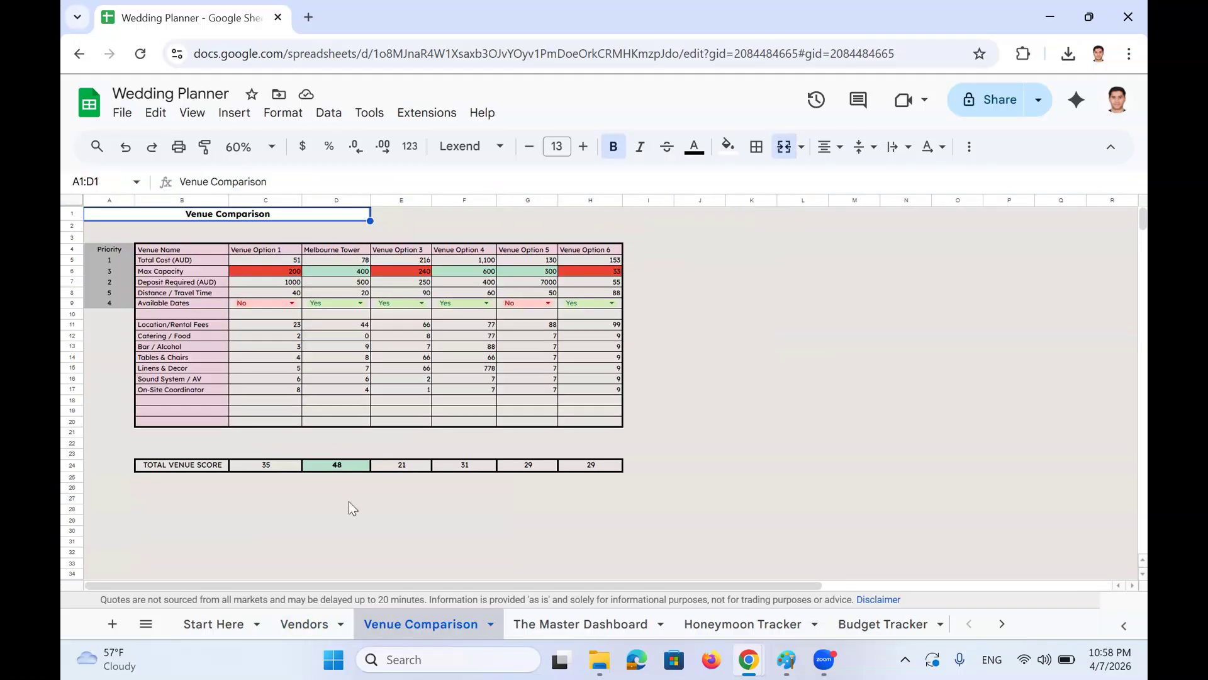
{"action": "left_click", "coordinate": [345, 378]}
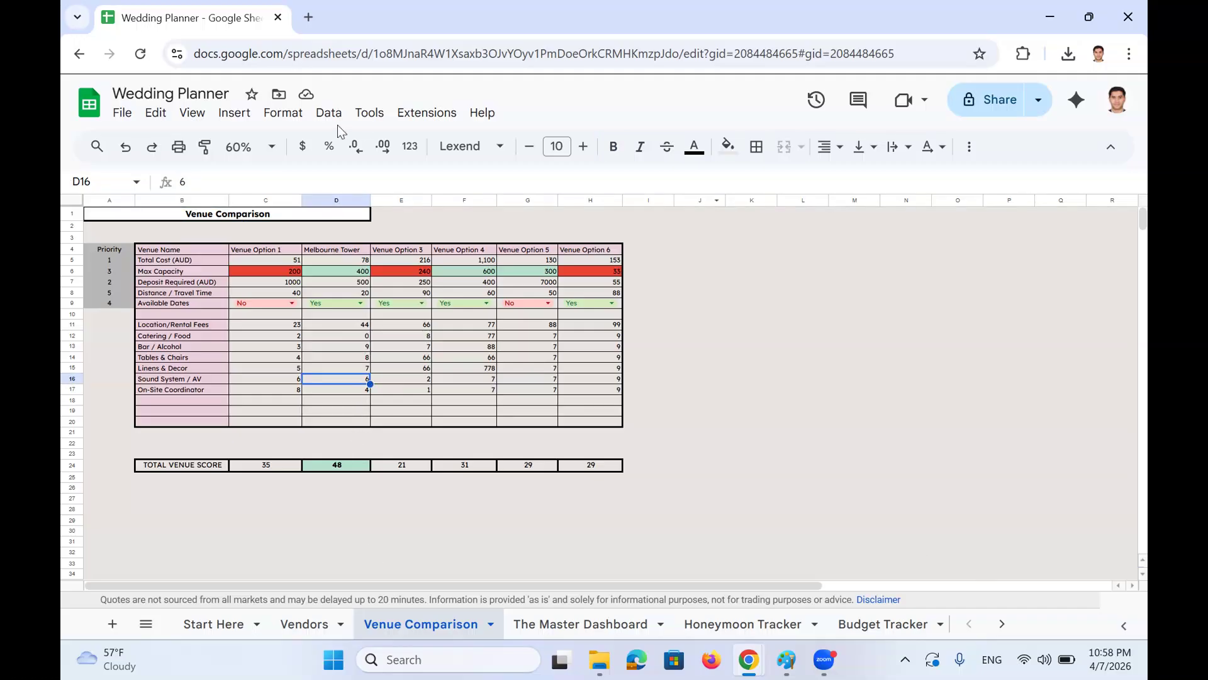
Set the Venue Comparison sheet zoom to 90% after briefly trying 100%
{"action": "left_click", "coordinate": [255, 147]}
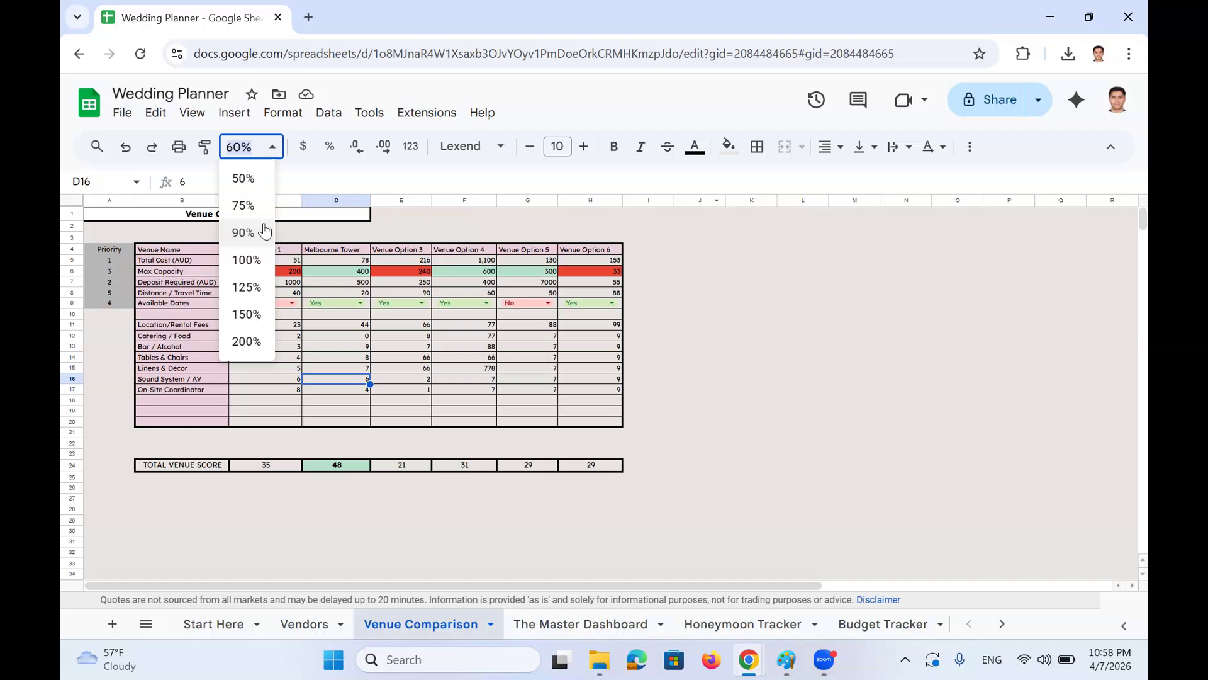
{"action": "left_click", "coordinate": [259, 261]}
{"action": "scroll", "coordinate": [702, 406], "scroll_direction": "down", "scroll_amount": 2}
{"action": "scroll", "coordinate": [702, 405], "scroll_direction": "up", "scroll_amount": 2}
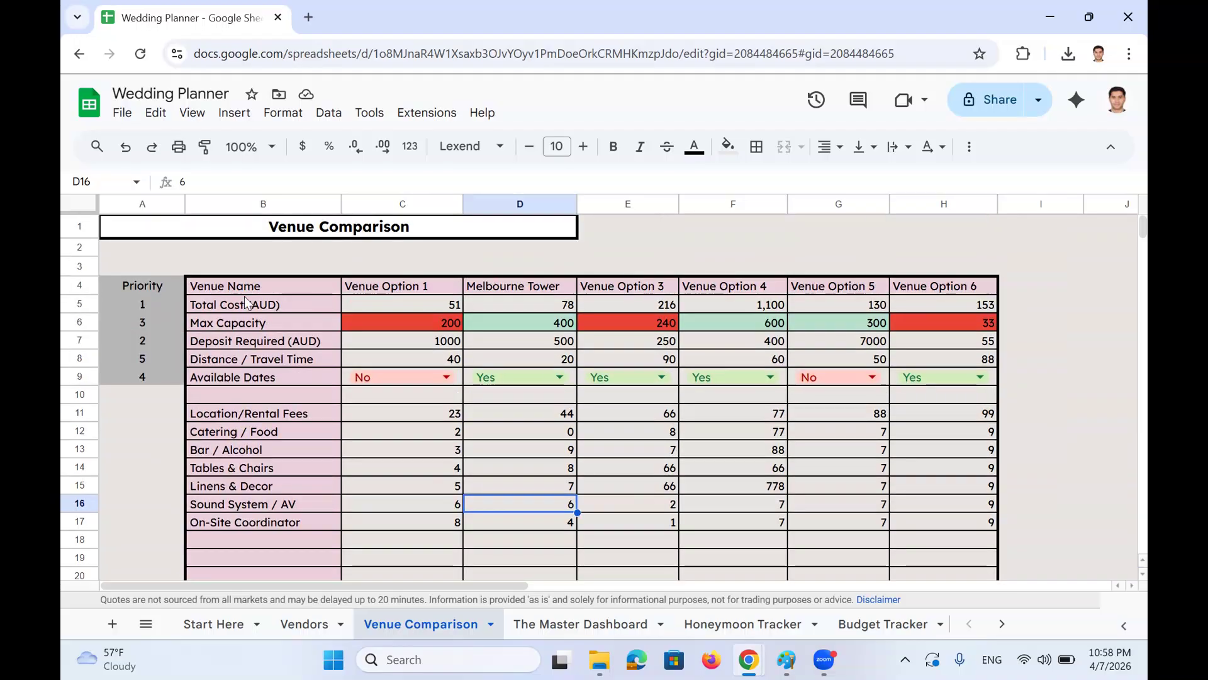
{"action": "left_click", "coordinate": [272, 147]}
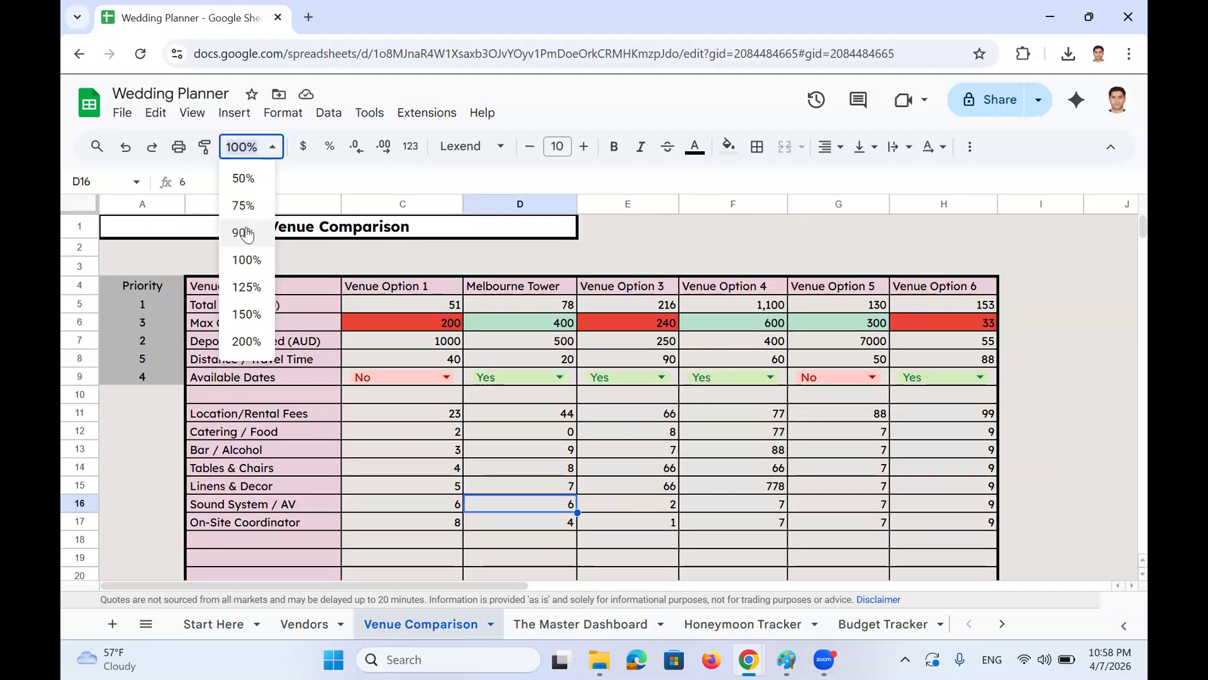
{"action": "left_click", "coordinate": [244, 232]}
Check Venue Option 1's Yes/No availability without changing it, then select the six venue headers
{"action": "left_click", "coordinate": [403, 358]}
{"action": "scroll", "coordinate": [953, 347], "scroll_direction": "down", "scroll_amount": 5}
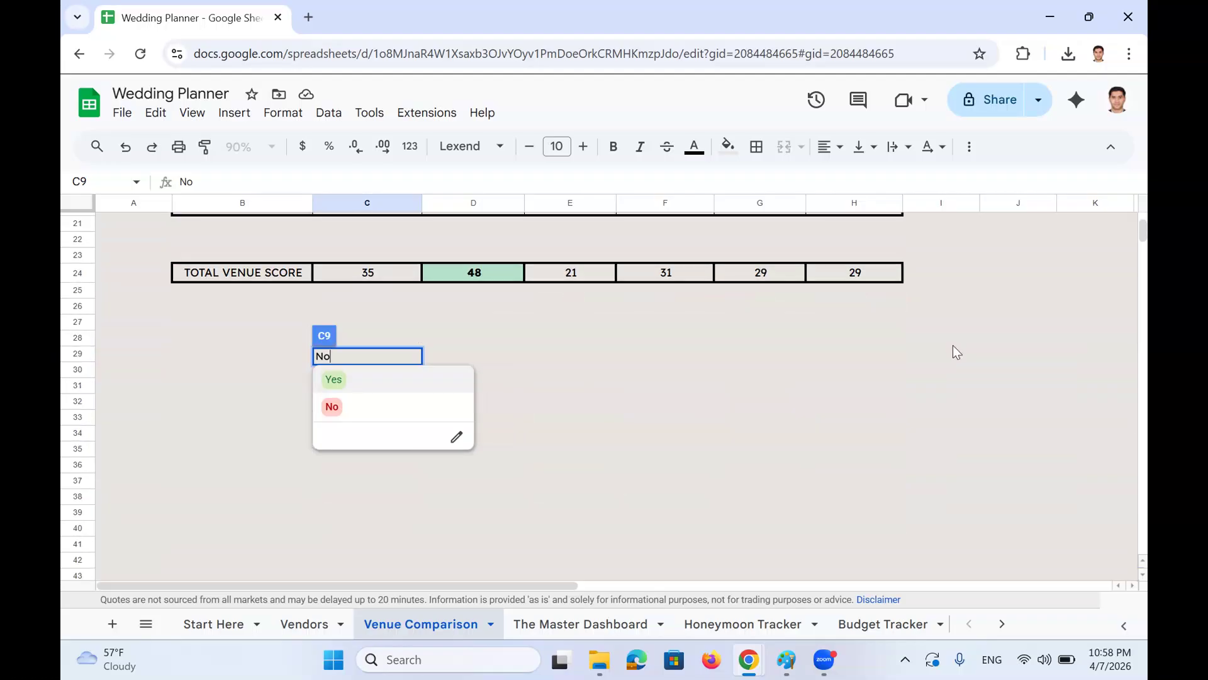
{"action": "scroll", "coordinate": [953, 346], "scroll_direction": "up", "scroll_amount": 5}
{"action": "key", "text": "Escape"}
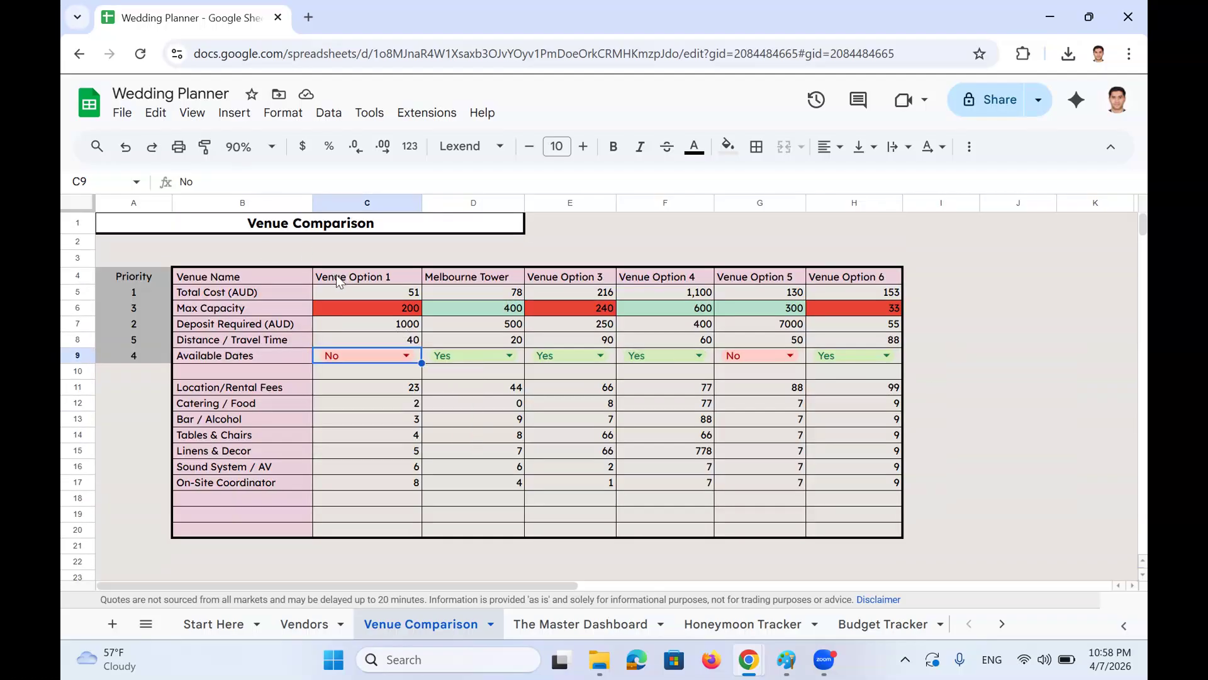
{"action": "left_click_drag", "start_coordinate": [340, 277], "coordinate": [845, 275]}
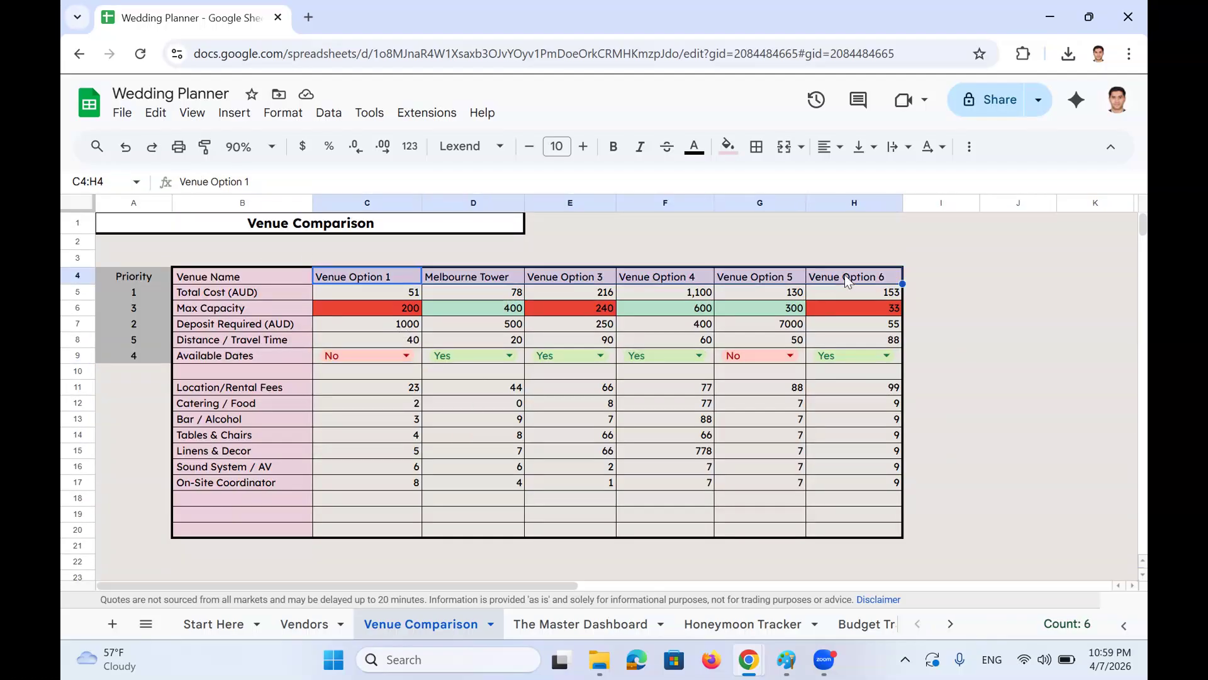
{"action": "left_click", "coordinate": [217, 278]}
{"action": "left_click", "coordinate": [229, 297]}
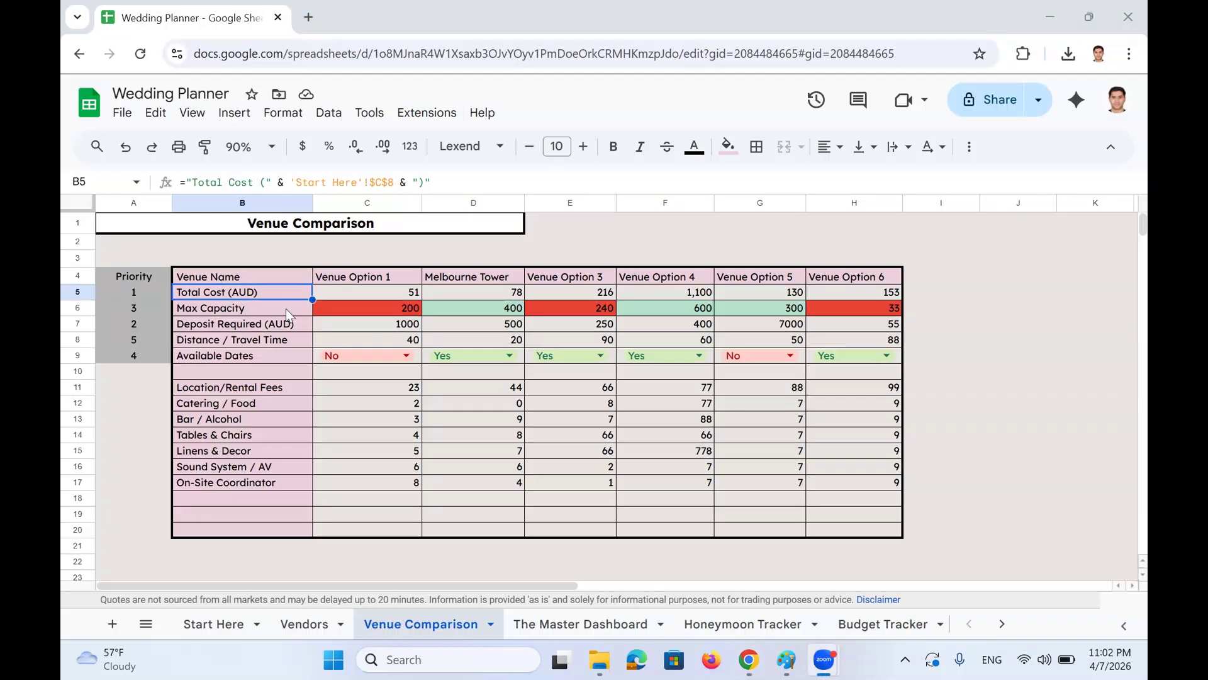
{"action": "left_click", "coordinate": [229, 313]}
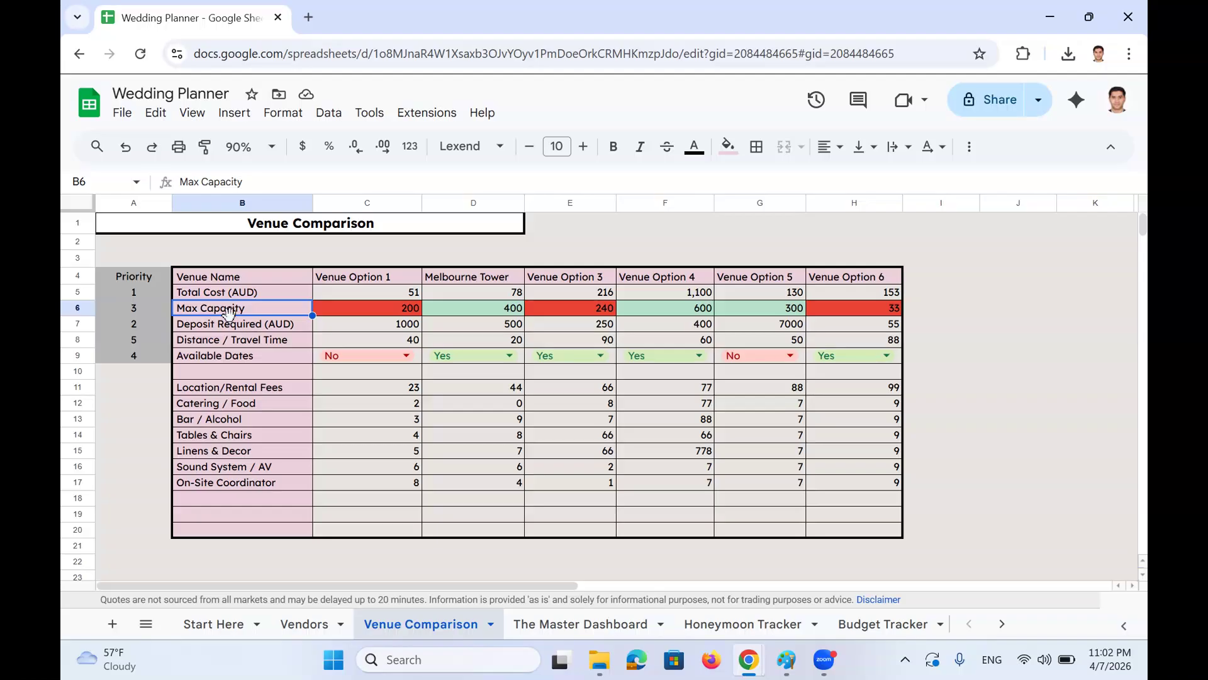
{"action": "key", "text": "Up"}
{"action": "key", "text": "Right"}
{"action": "key", "text": "Right"}
{"action": "key", "text": "Right"}
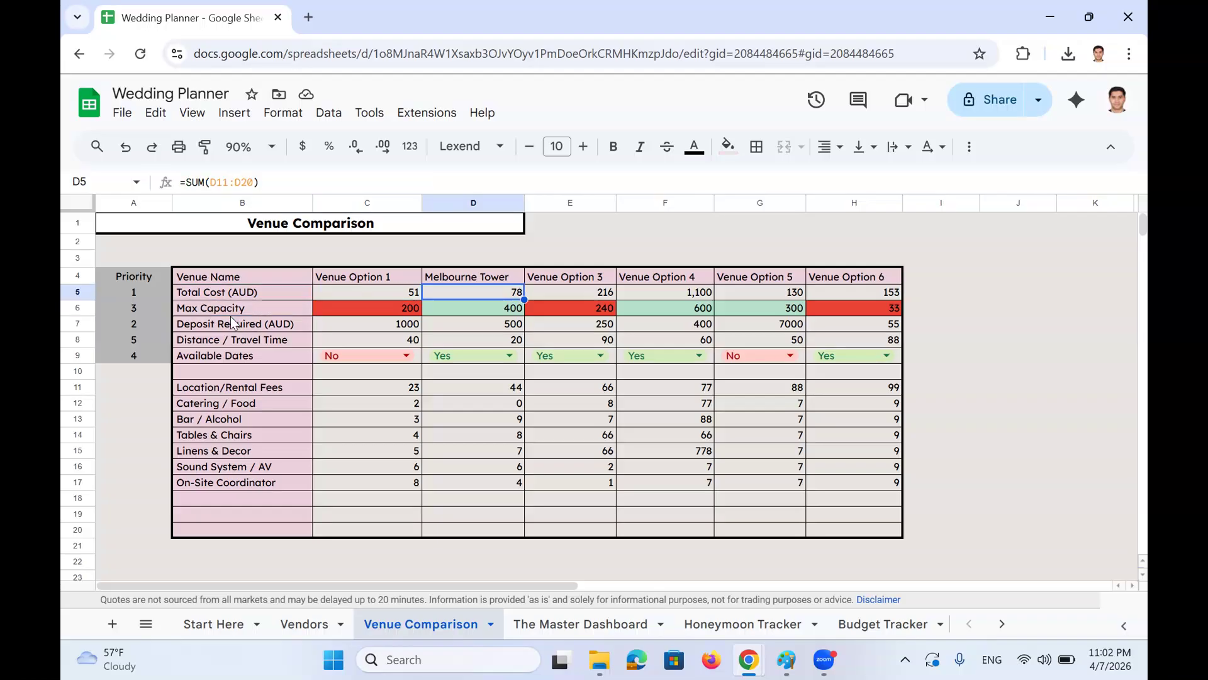
{"action": "key", "text": "Left"}
{"action": "key", "text": "Left"}
{"action": "key", "text": "Right"}
{"action": "key", "text": "Right"}
{"action": "key", "text": "Right"}
{"action": "key", "text": "Right"}
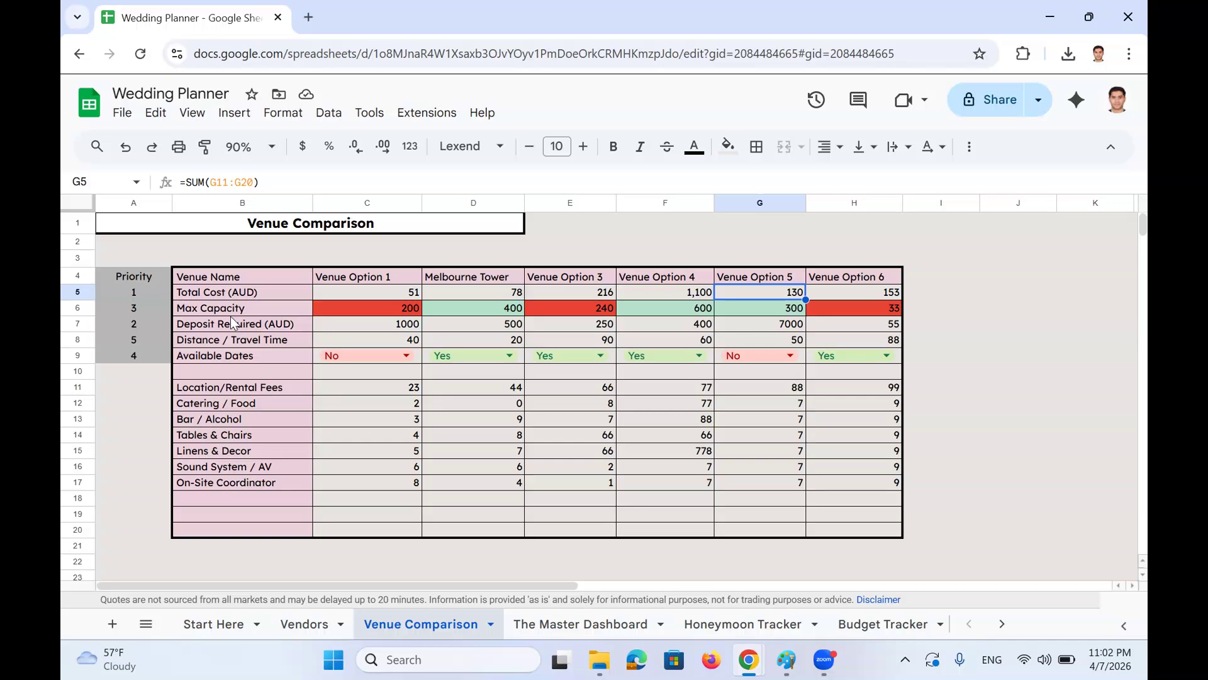
{"action": "left_click", "coordinate": [336, 274]}
{"action": "key", "text": "Right"}
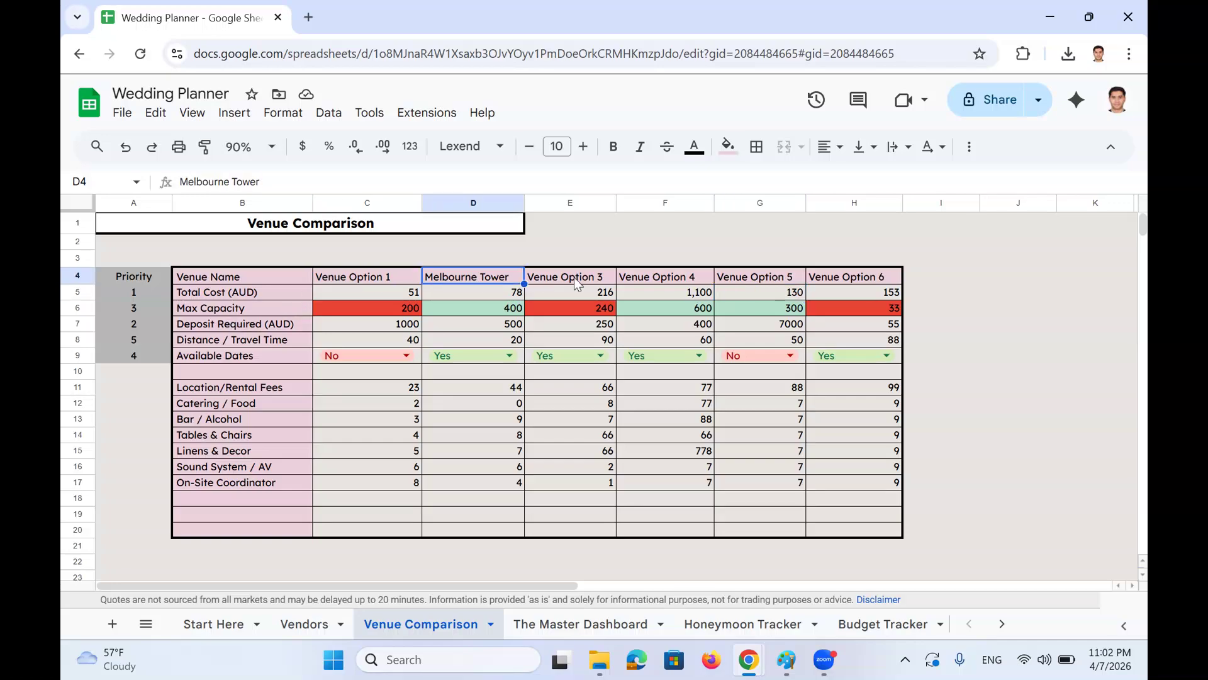
{"action": "key", "text": "Right"}
{"action": "key", "text": "Right"}
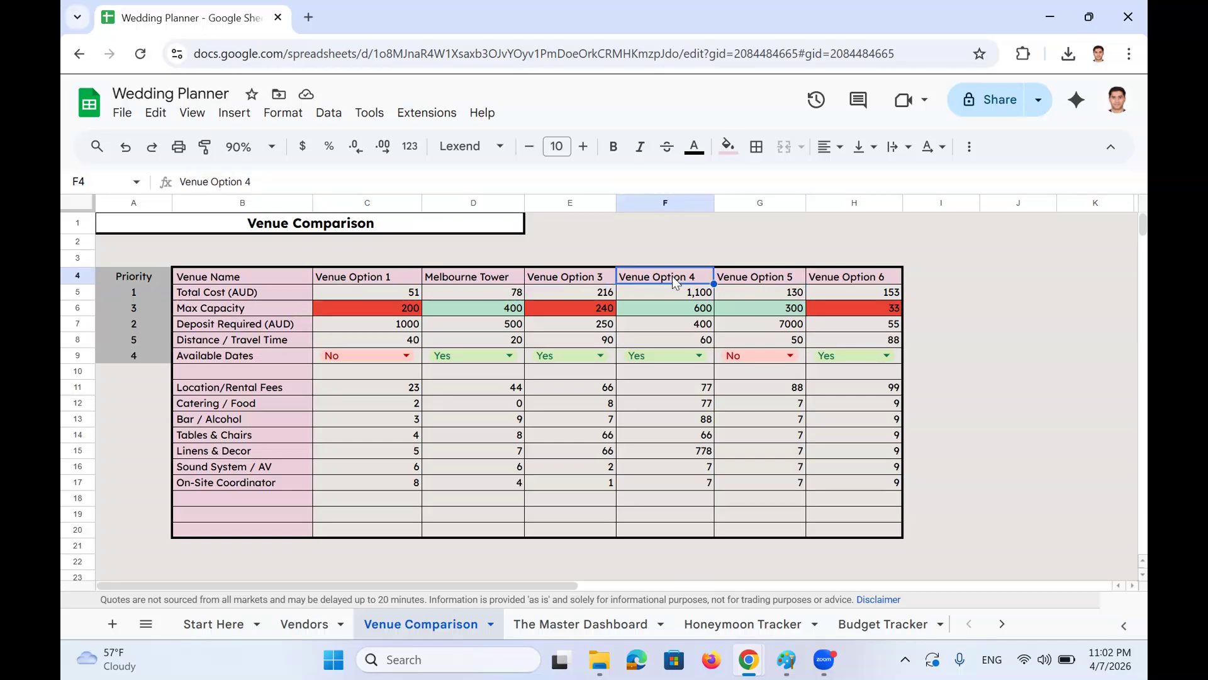
{"action": "left_click", "coordinate": [309, 306]}
{"action": "left_click", "coordinate": [369, 311]}
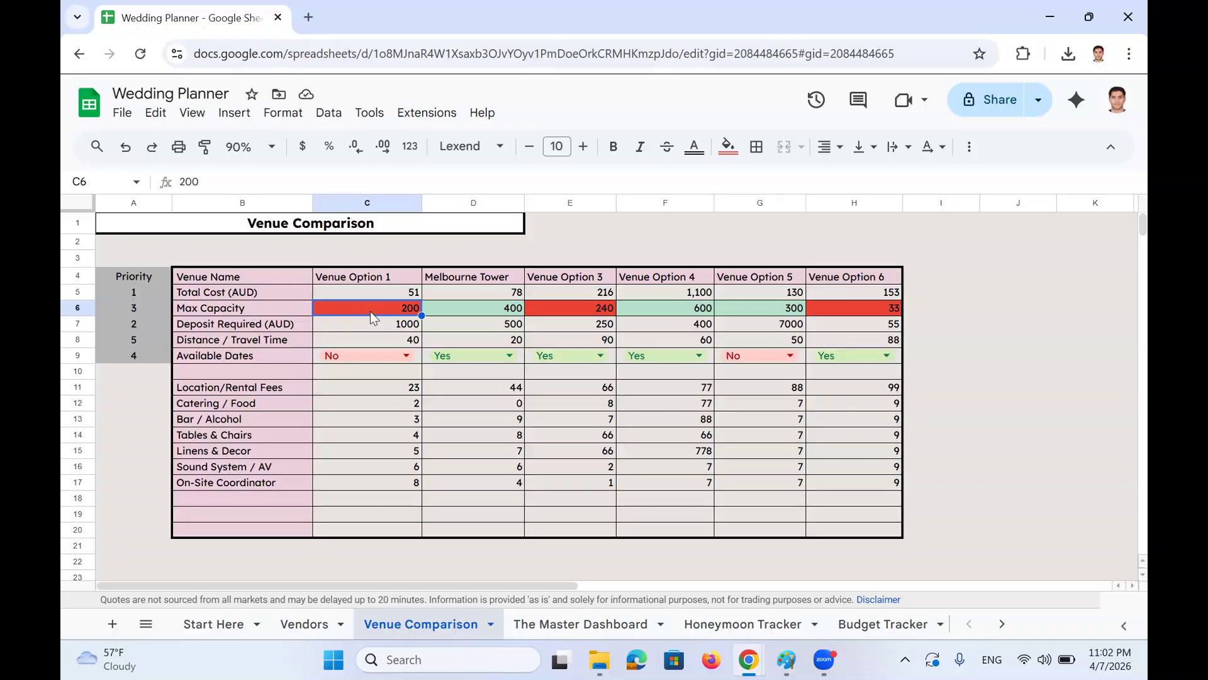
{"action": "key", "text": "Right"}
{"action": "key", "text": "Right"}
{"action": "key", "text": "Right"}
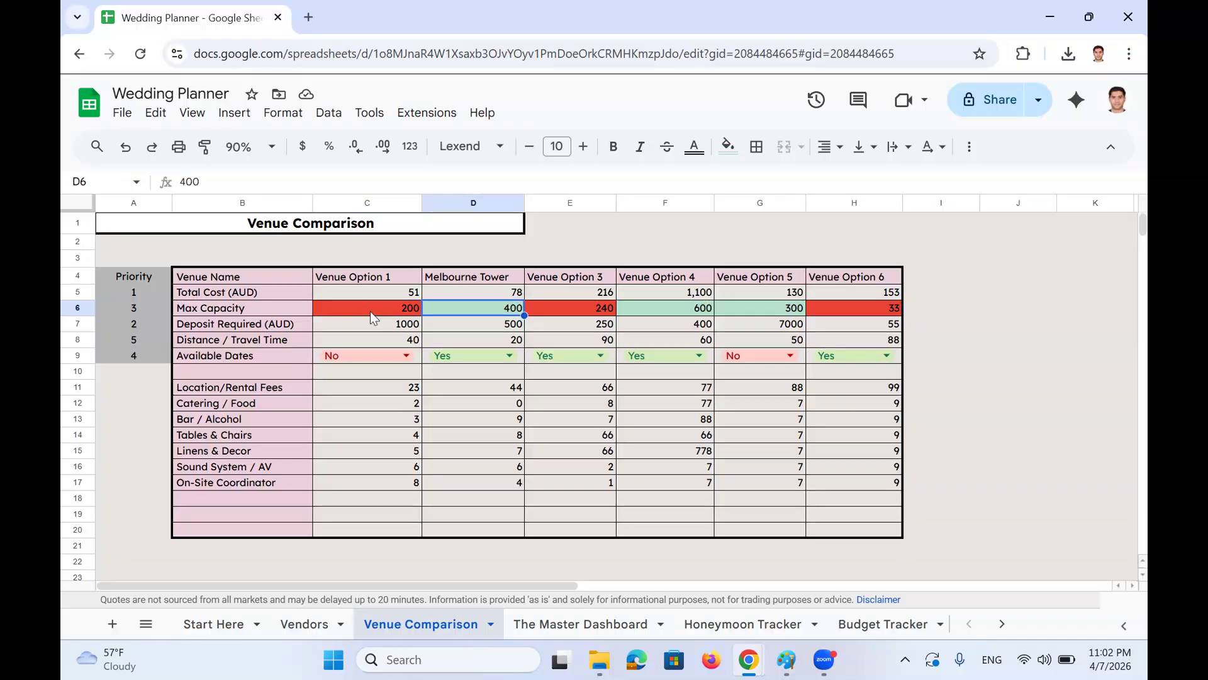
{"action": "key", "text": "Right"}
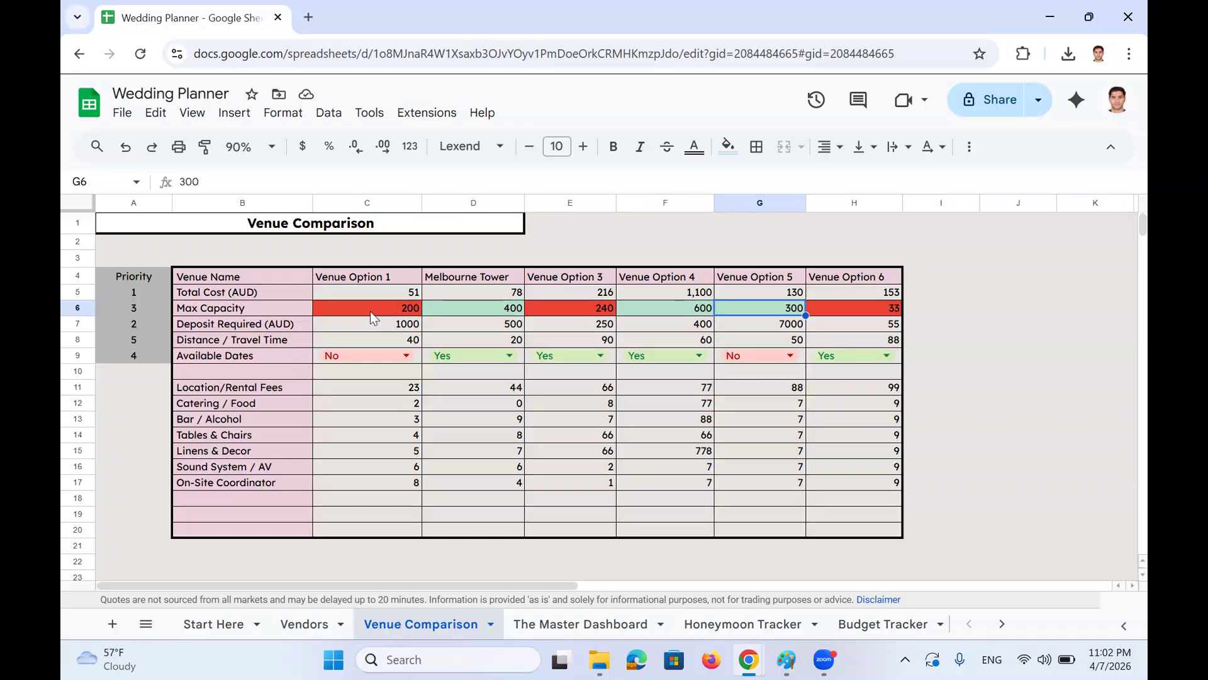
{"action": "left_click", "coordinate": [283, 327]}
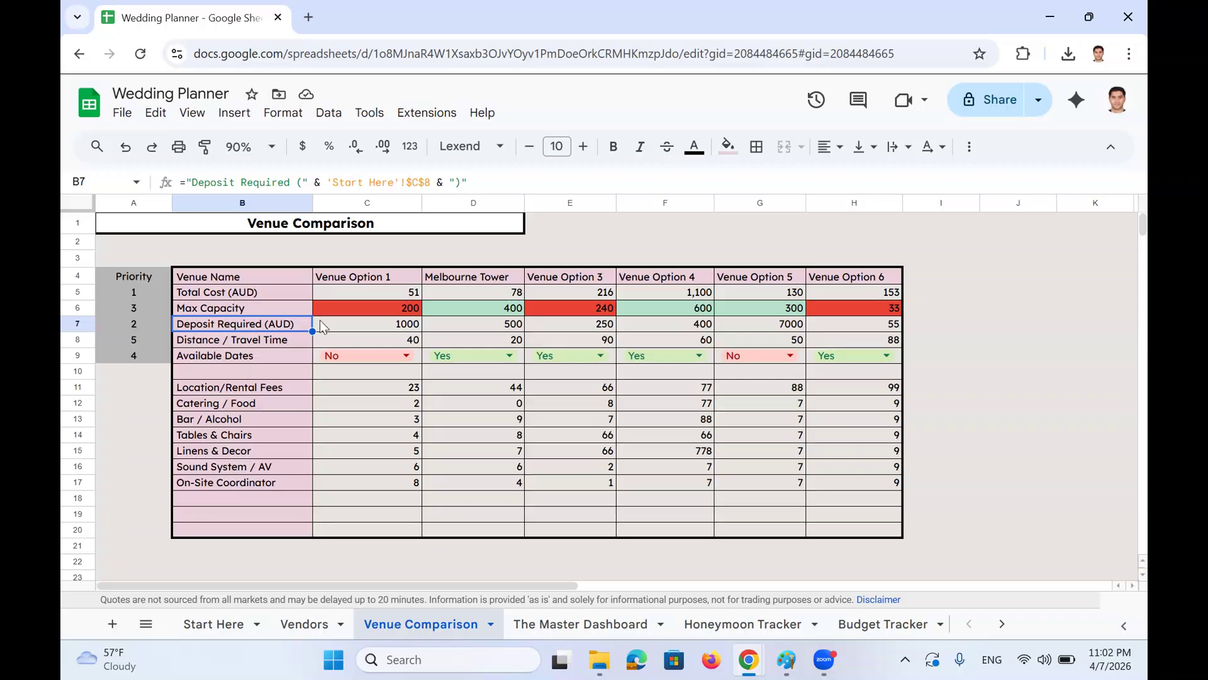
{"action": "left_click", "coordinate": [348, 327]}
{"action": "left_click", "coordinate": [443, 327]}
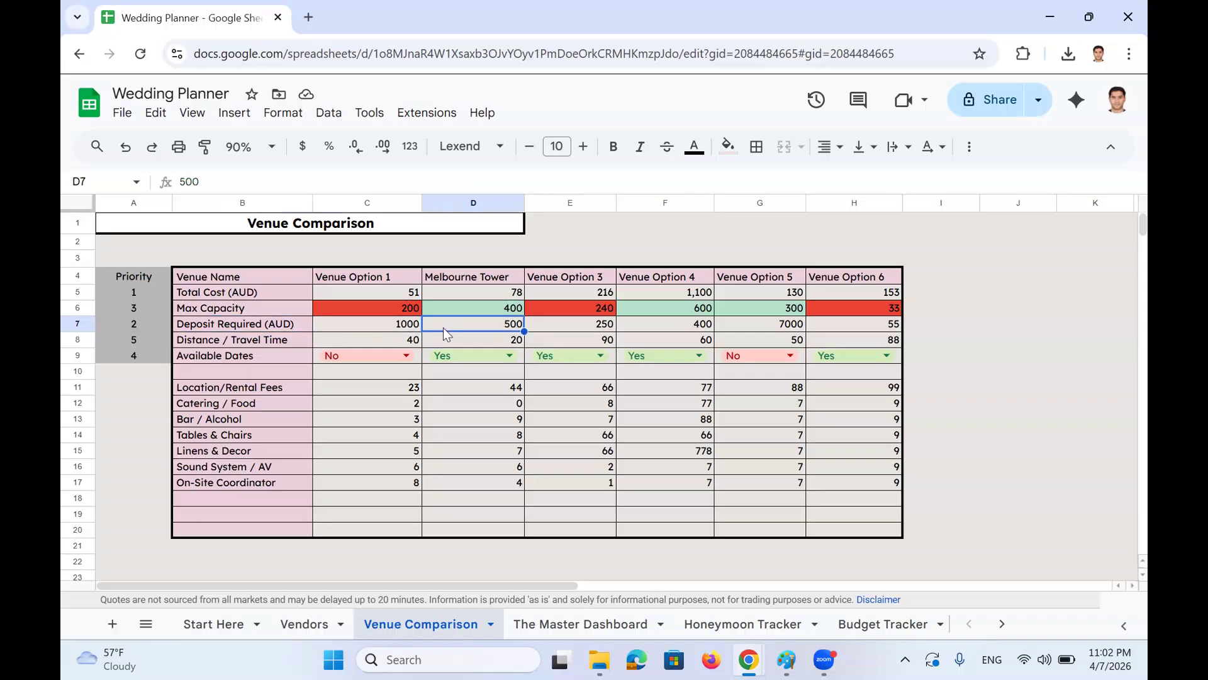
{"action": "key", "text": "Left"}
{"action": "key", "text": "Left"}
{"action": "key", "text": "Down"}
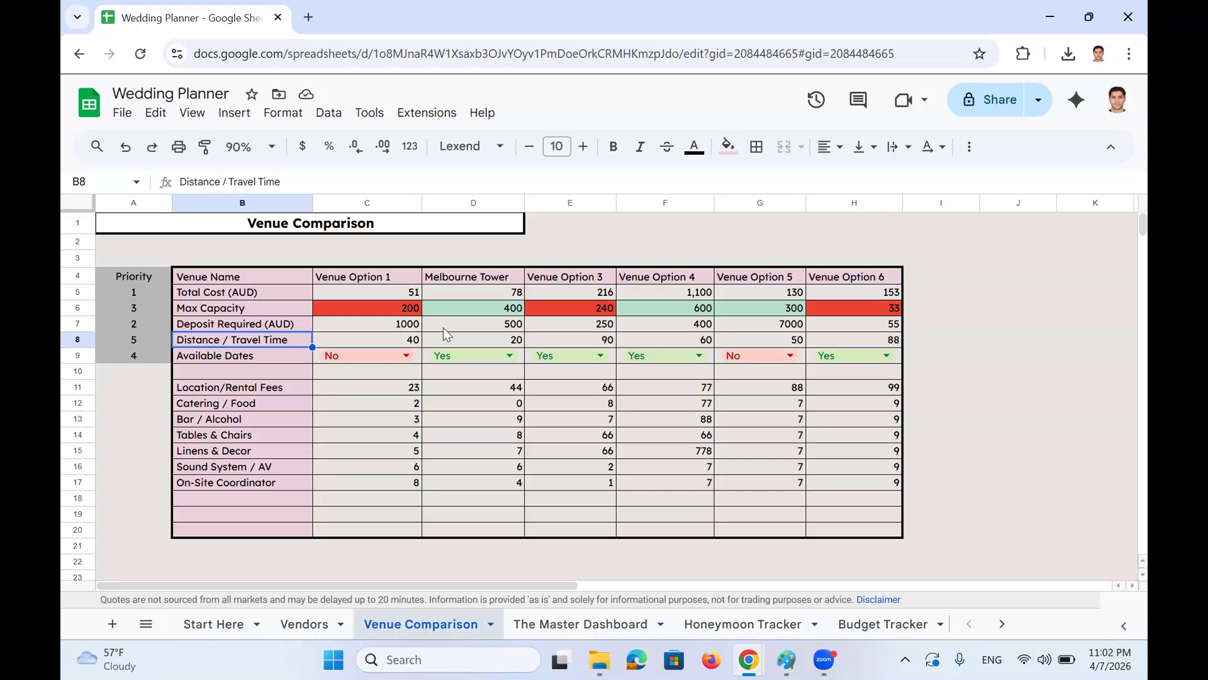
{"action": "key", "text": "Right"}
{"action": "key", "text": "Right"}
{"action": "key", "text": "Right"}
{"action": "key", "text": "Right"}
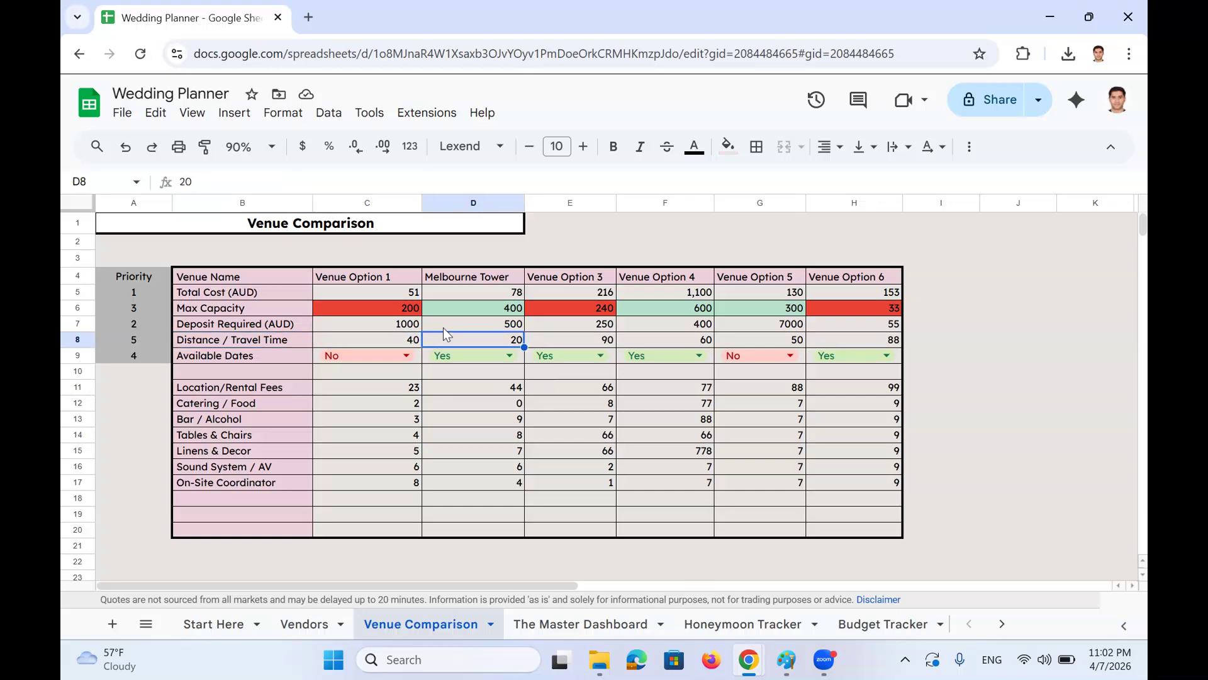
{"action": "key", "text": "Right"}
{"action": "key", "text": "Right"}
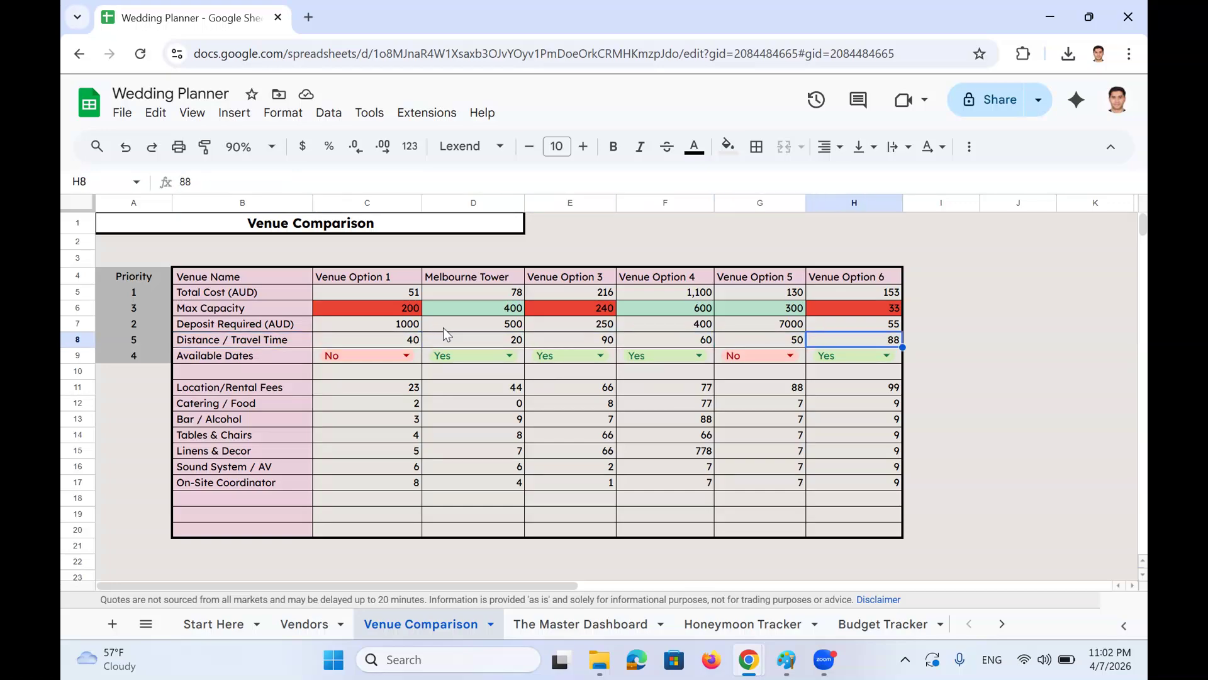
{"action": "left_click", "coordinate": [273, 357]}
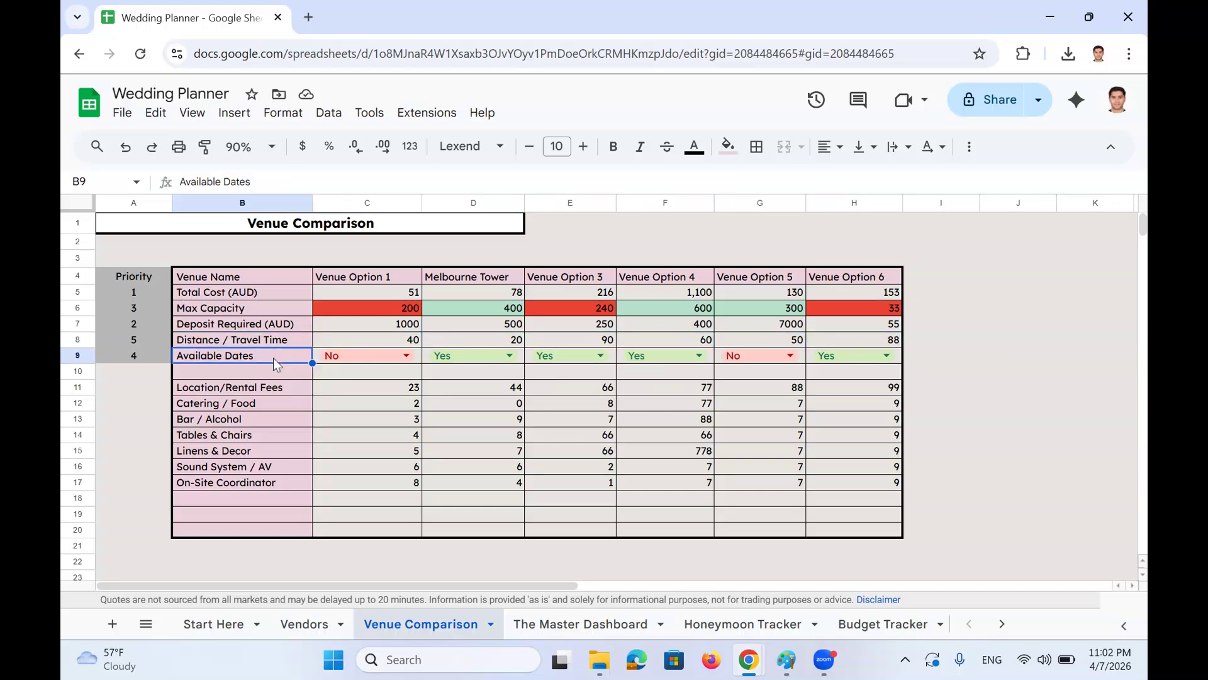
{"action": "left_click", "coordinate": [408, 358]}
{"action": "key", "text": "Escape"}
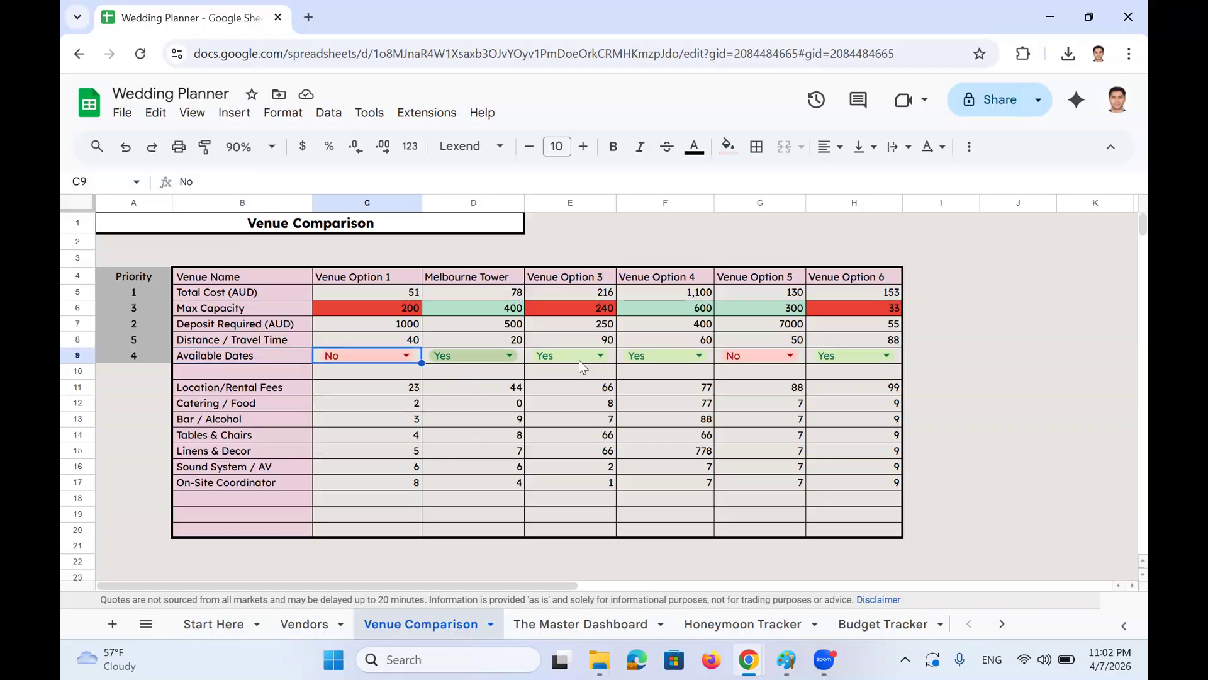
{"action": "left_click", "coordinate": [214, 387]}
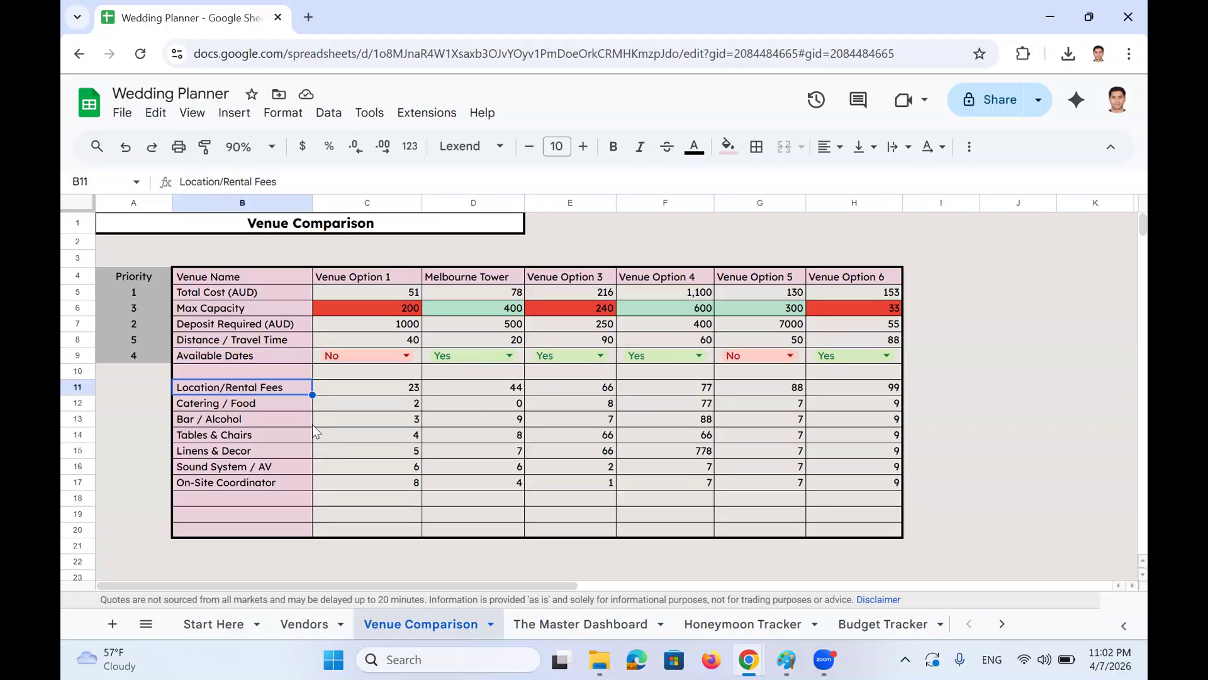
{"action": "key", "text": "Right"}
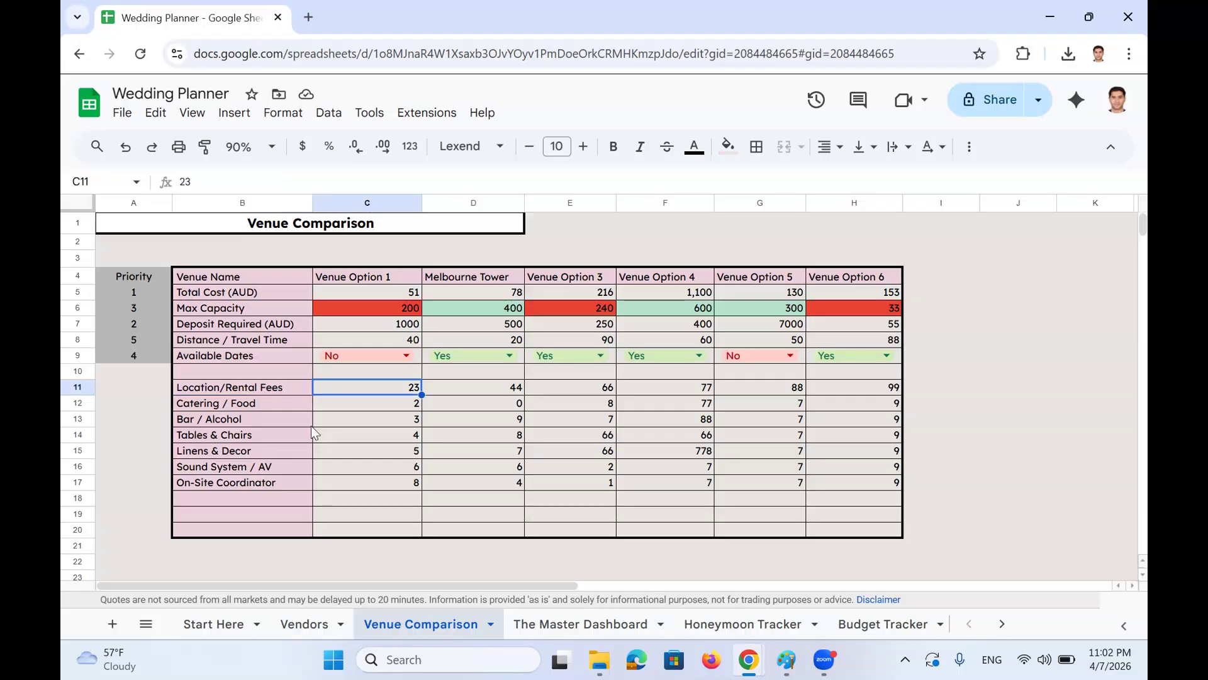
{"action": "key", "text": "Left"}
{"action": "key", "text": "Down"}
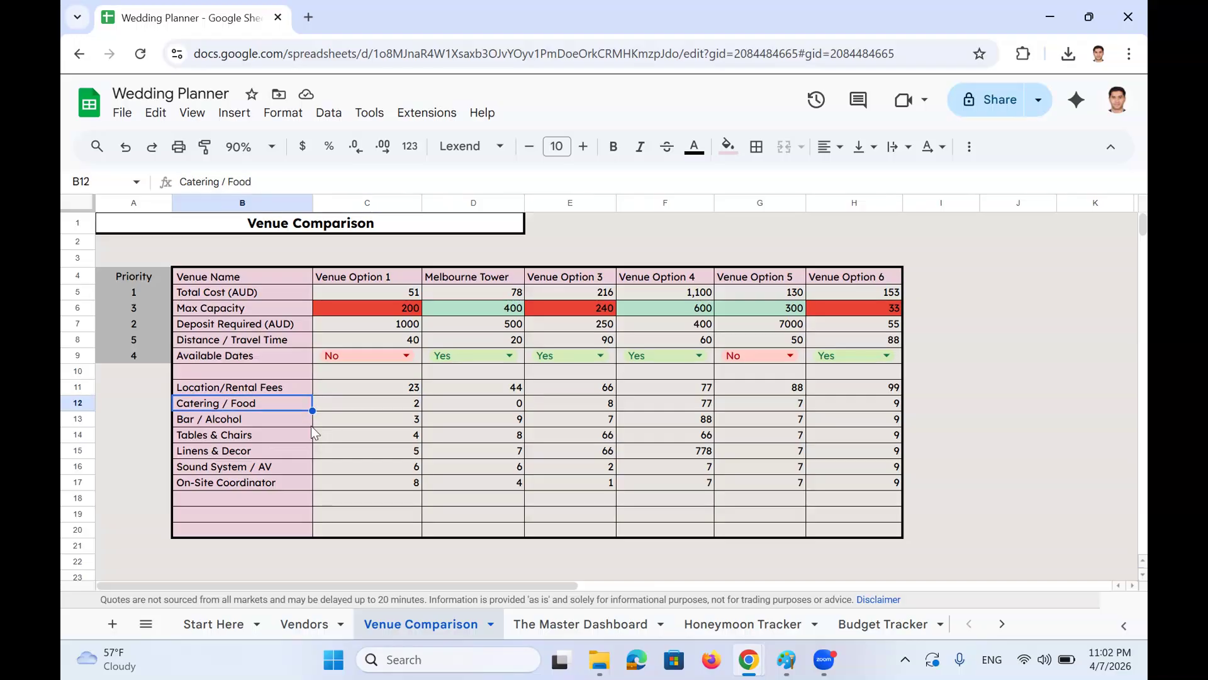
{"action": "key", "text": "Right"}
{"action": "key", "text": "Right"}
{"action": "key", "text": "Left"}
{"action": "key", "text": "Left"}
{"action": "key", "text": "Down"}
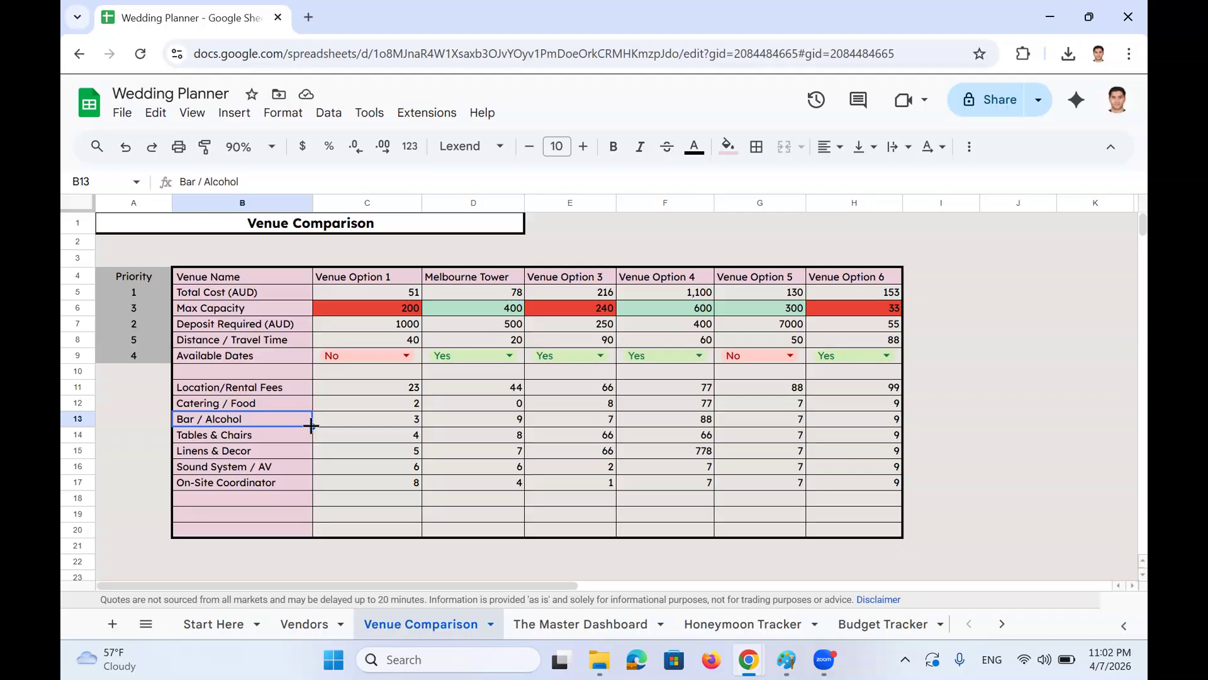
{"action": "key", "text": "Right"}
{"action": "key", "text": "Right"}
{"action": "key", "text": "Right"}
{"action": "key", "text": "Right"}
{"action": "key", "text": "Left"}
{"action": "key", "text": "Left"}
{"action": "key", "text": "Left"}
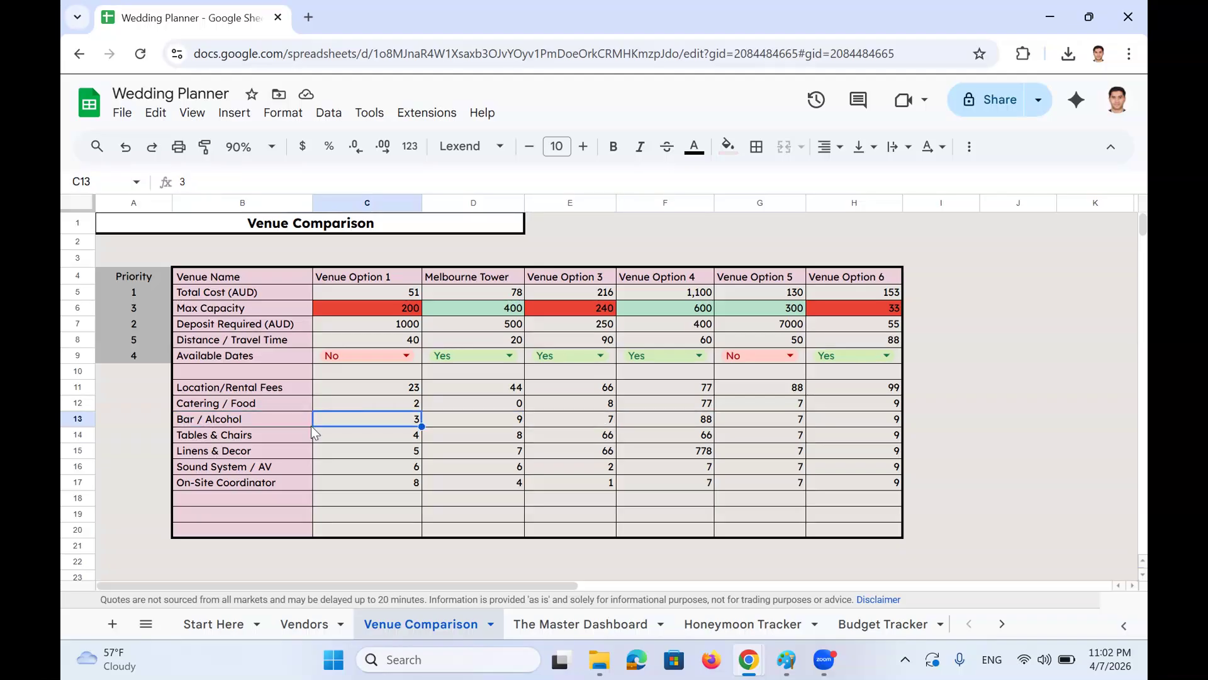
{"action": "key", "text": "Down"}
{"action": "key", "text": "Left"}
{"action": "key", "text": "Right"}
{"action": "key", "text": "Right"}
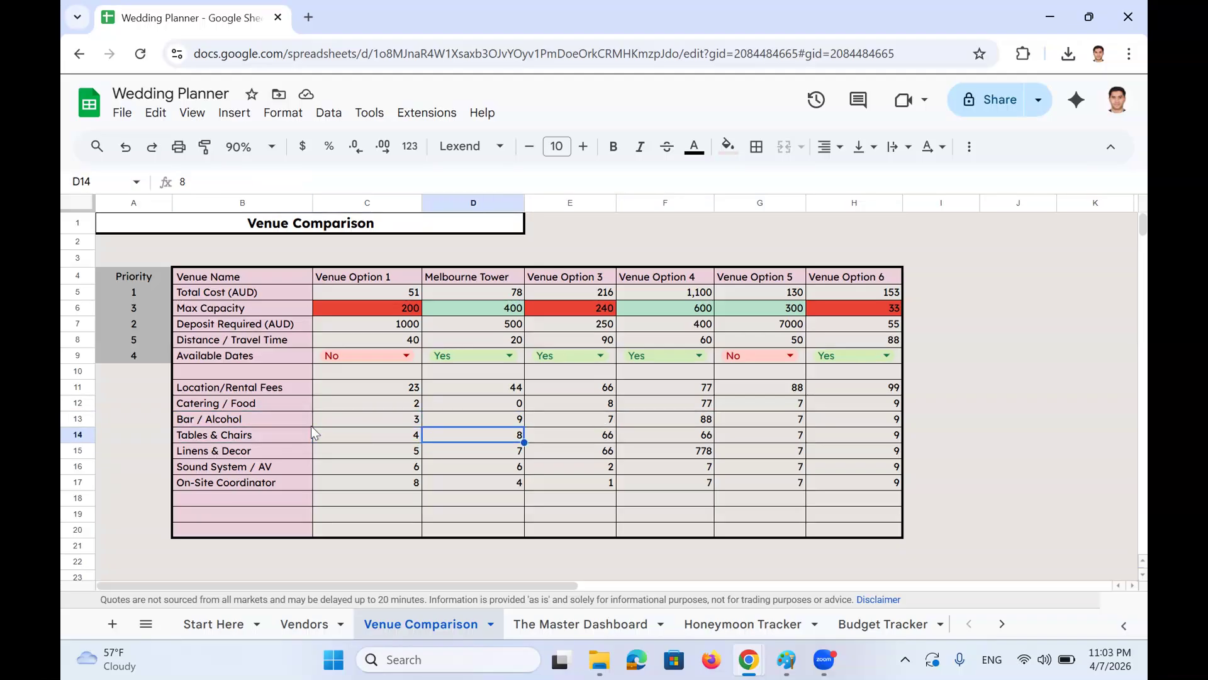
{"action": "key", "text": "Right"}
{"action": "key", "text": "Left"}
{"action": "key", "text": "Left"}
{"action": "key", "text": "Left"}
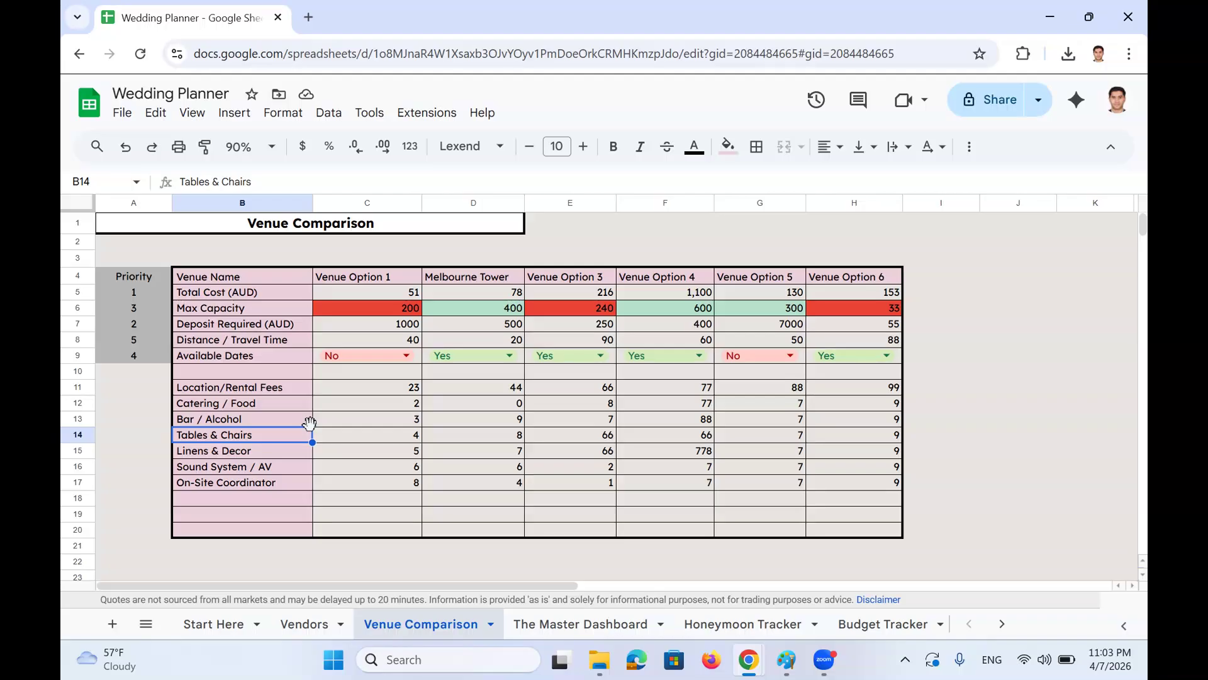
{"action": "left_click_drag", "start_coordinate": [295, 387], "coordinate": [276, 478]}
{"action": "left_click", "coordinate": [265, 449]}
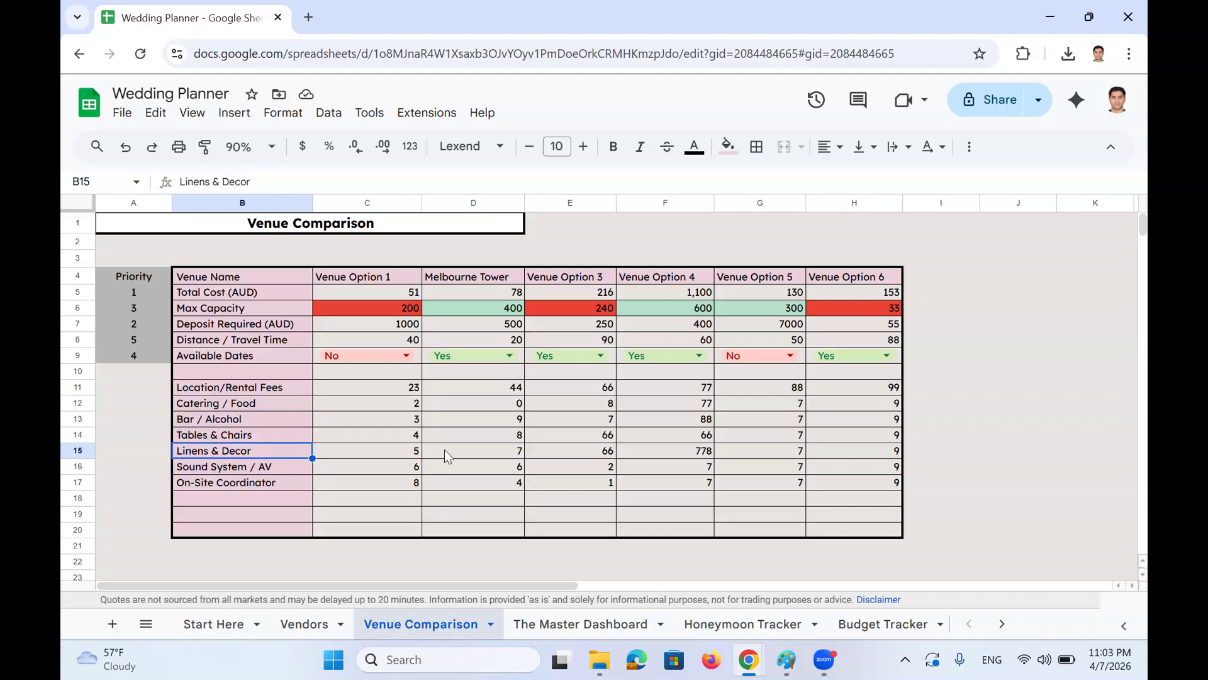
{"action": "left_click", "coordinate": [283, 461]}
{"action": "left_click", "coordinate": [276, 488]}
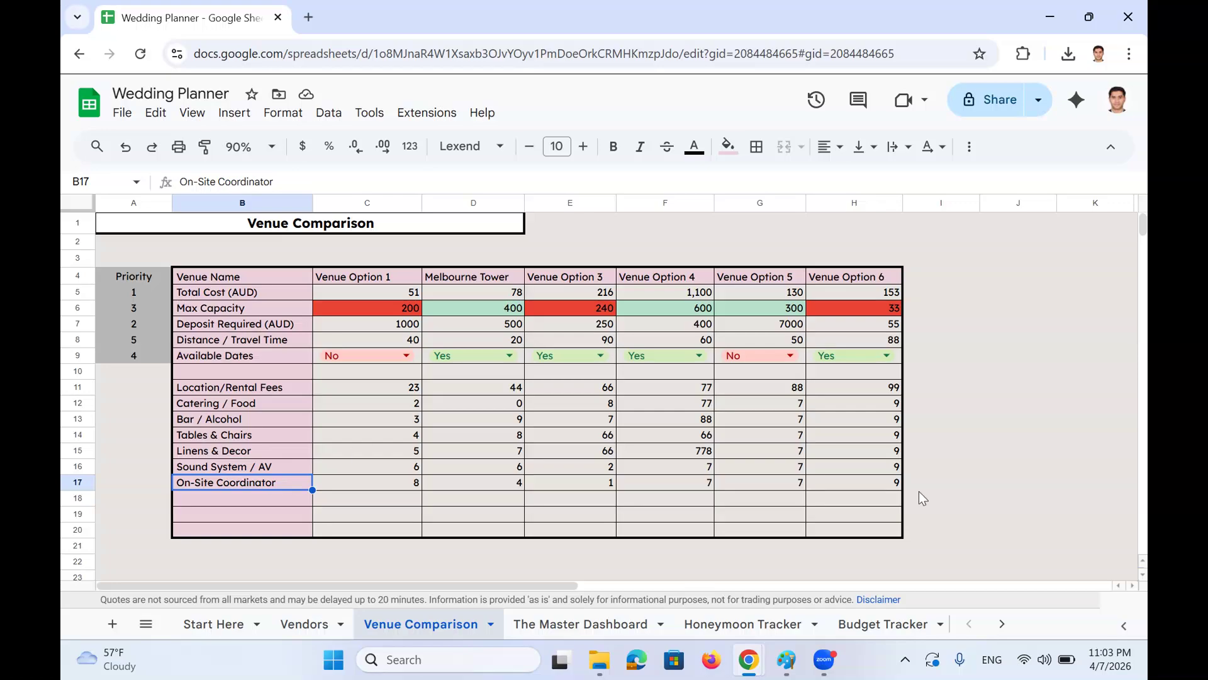
{"action": "left_click", "coordinate": [245, 418]}
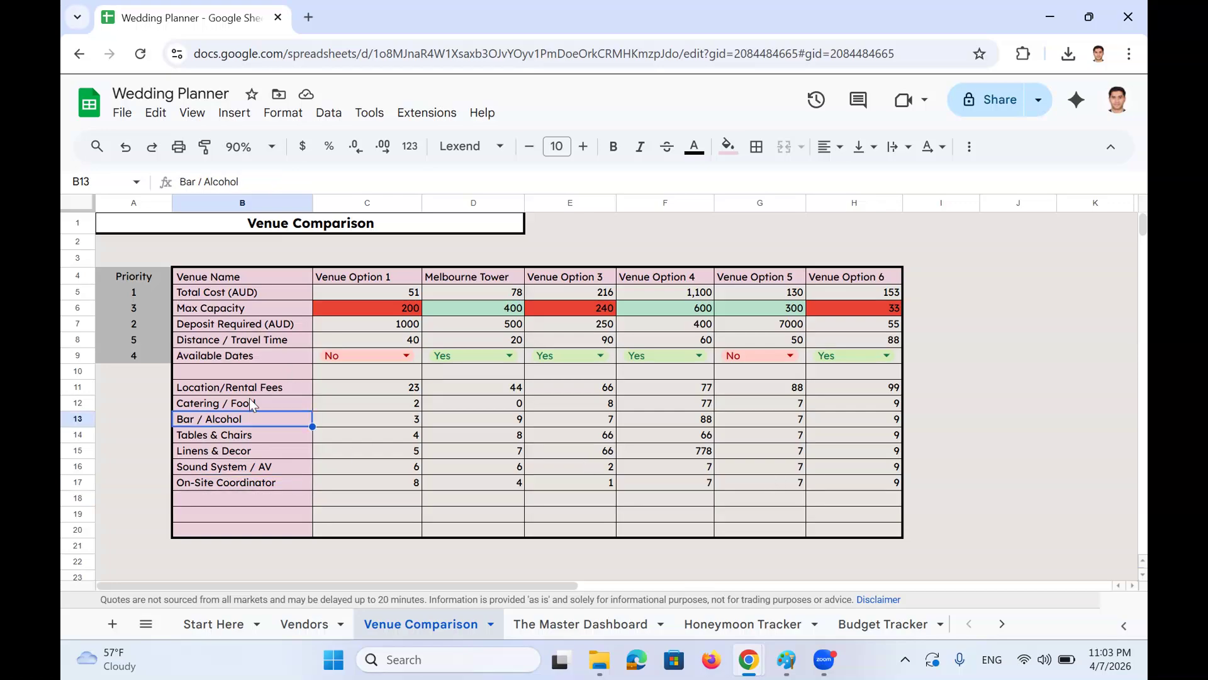
{"action": "left_click_drag", "start_coordinate": [250, 392], "coordinate": [866, 471]}
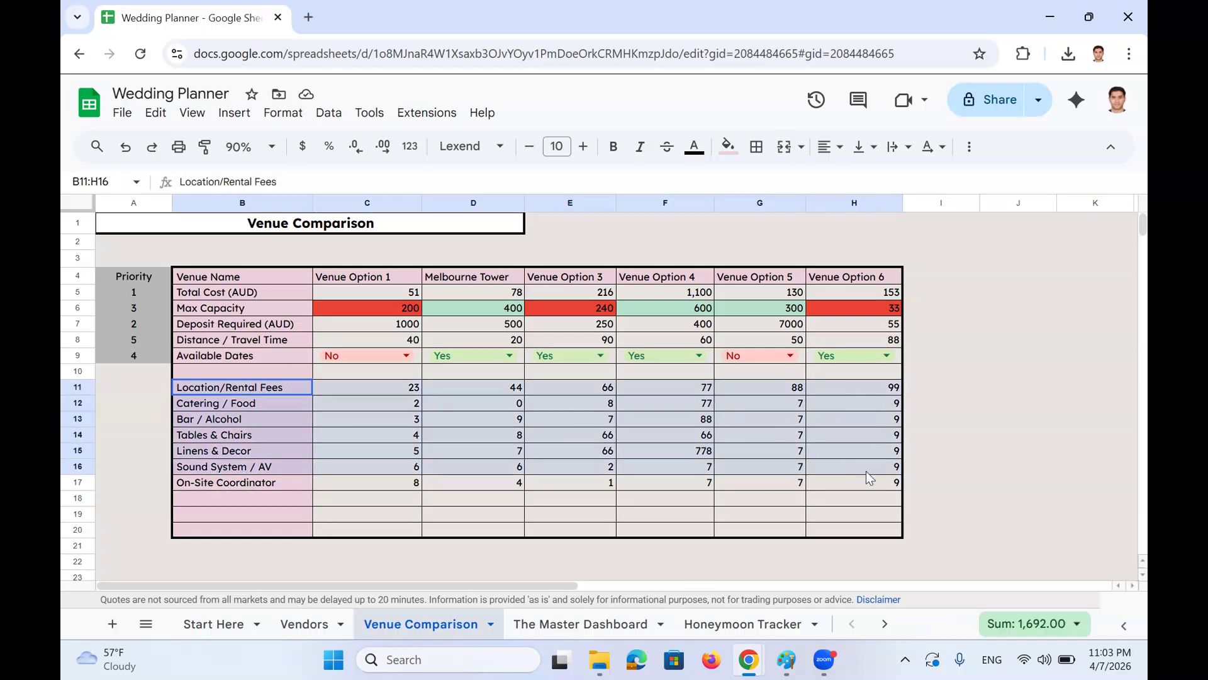
{"action": "left_click", "coordinate": [243, 467]}
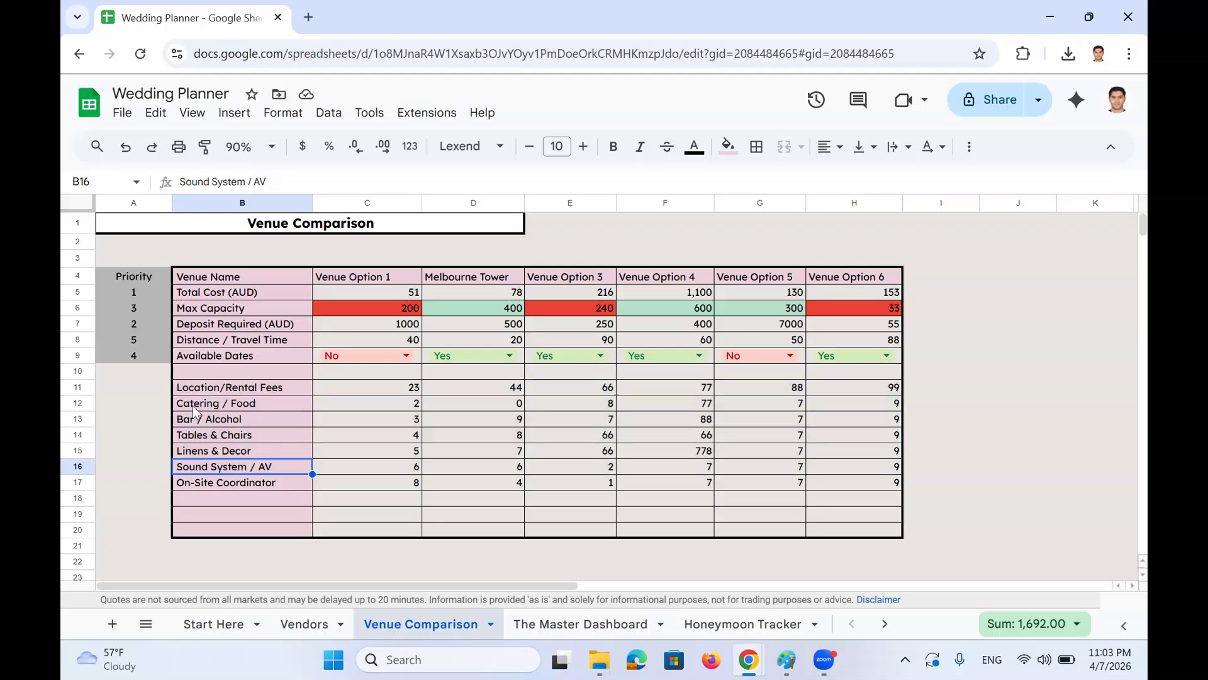
{"action": "left_click_drag", "start_coordinate": [145, 295], "coordinate": [142, 353]}
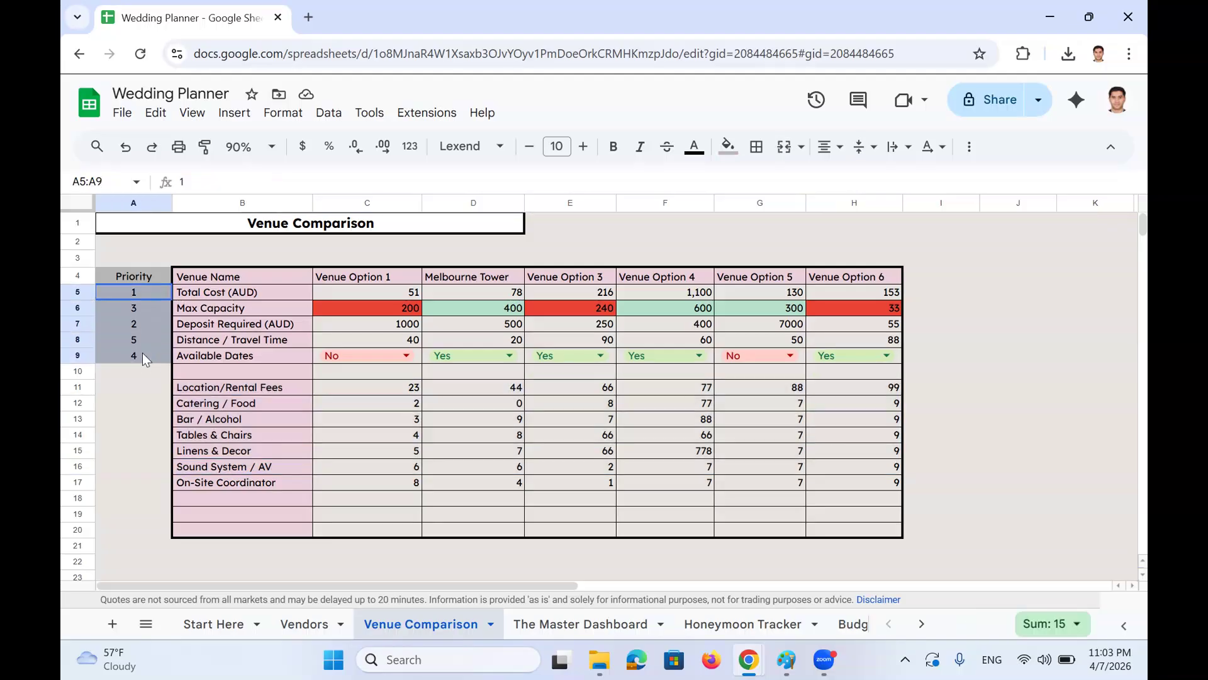
{"action": "left_click", "coordinate": [148, 325]}
{"action": "scroll", "coordinate": [440, 362], "scroll_direction": "down", "scroll_amount": 2}
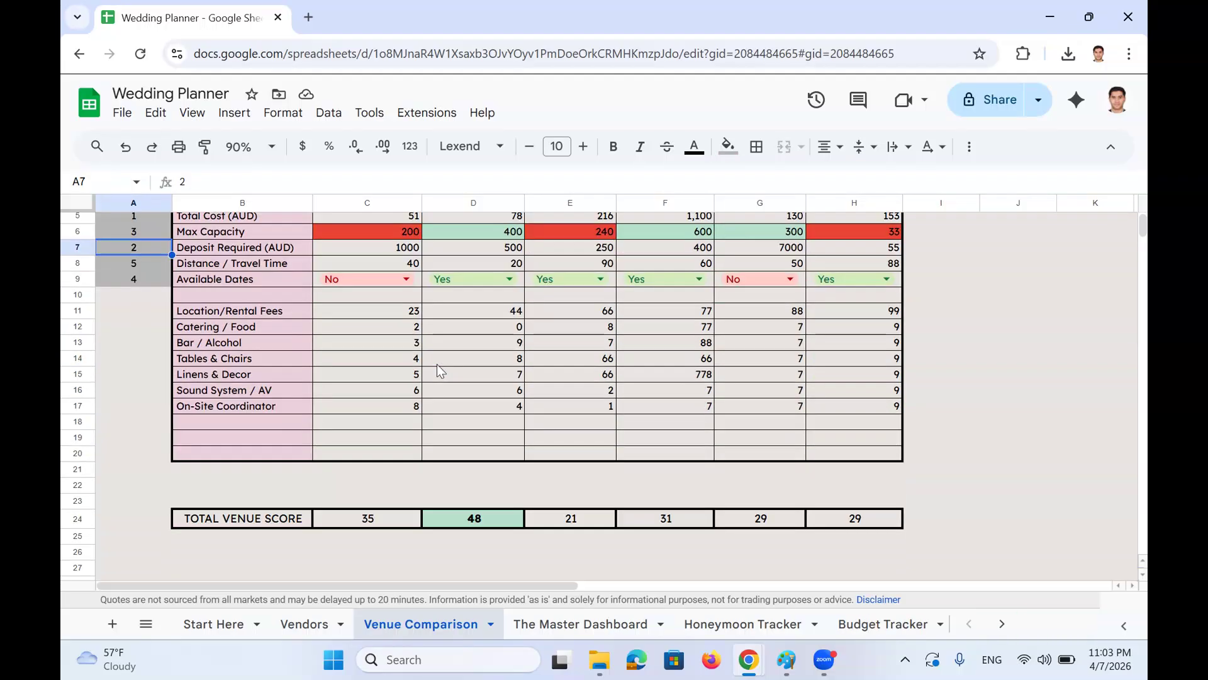
{"action": "scroll", "coordinate": [454, 464], "scroll_direction": "up", "scroll_amount": 2}
{"action": "scroll", "coordinate": [450, 363], "scroll_direction": "down", "scroll_amount": 2}
{"action": "left_click", "coordinate": [394, 518]}
{"action": "scroll", "coordinate": [398, 519], "scroll_direction": "up", "scroll_amount": 2}
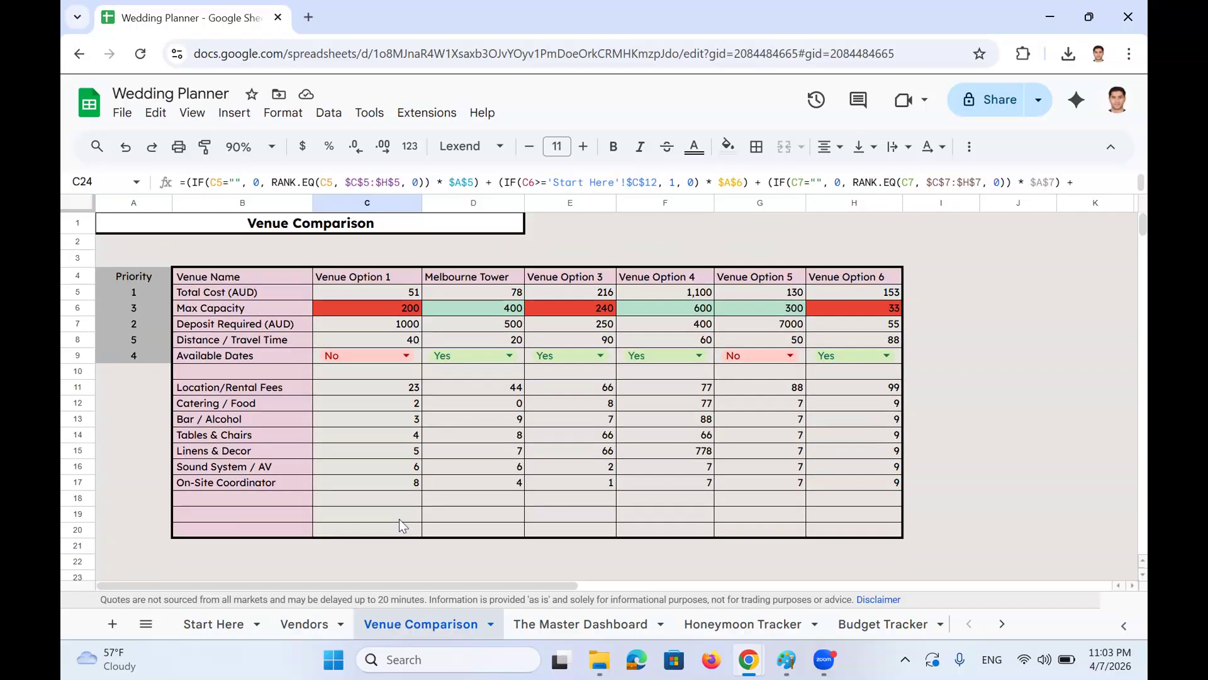
{"action": "scroll", "coordinate": [399, 519], "scroll_direction": "down", "scroll_amount": 2}
{"action": "scroll", "coordinate": [404, 427], "scroll_direction": "up", "scroll_amount": 2}
{"action": "left_click_drag", "start_coordinate": [381, 293], "coordinate": [379, 464]}
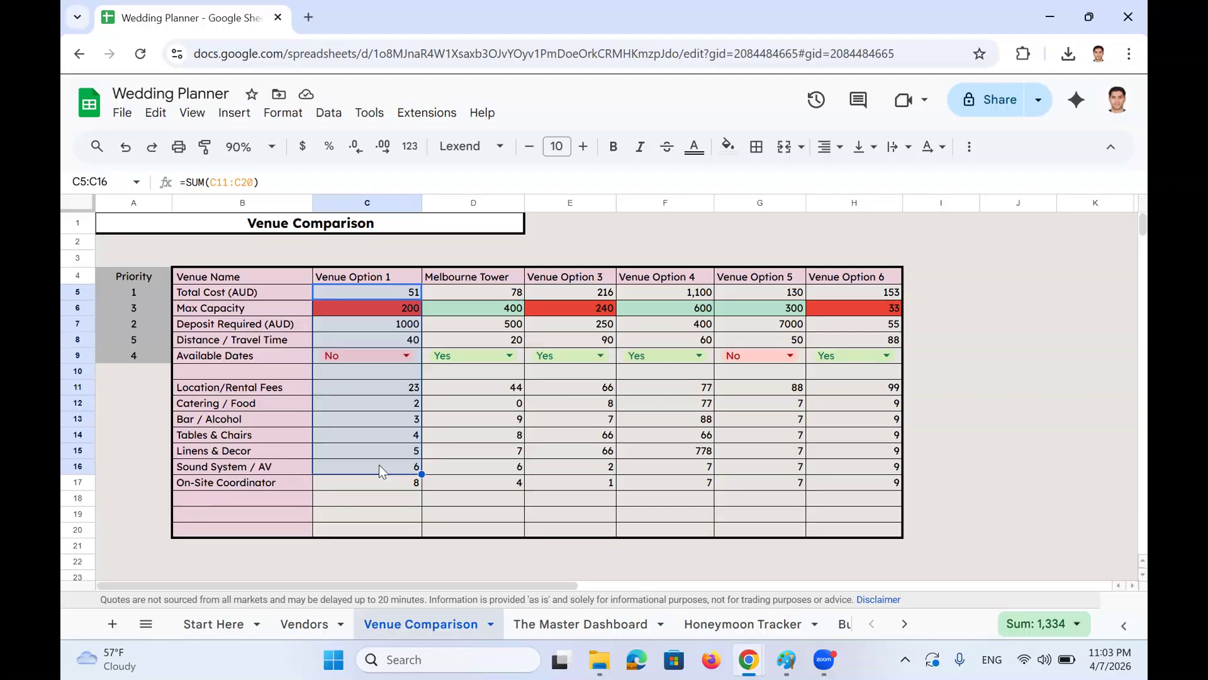
{"action": "left_click", "coordinate": [352, 294]}
{"action": "left_click", "coordinate": [352, 306]}
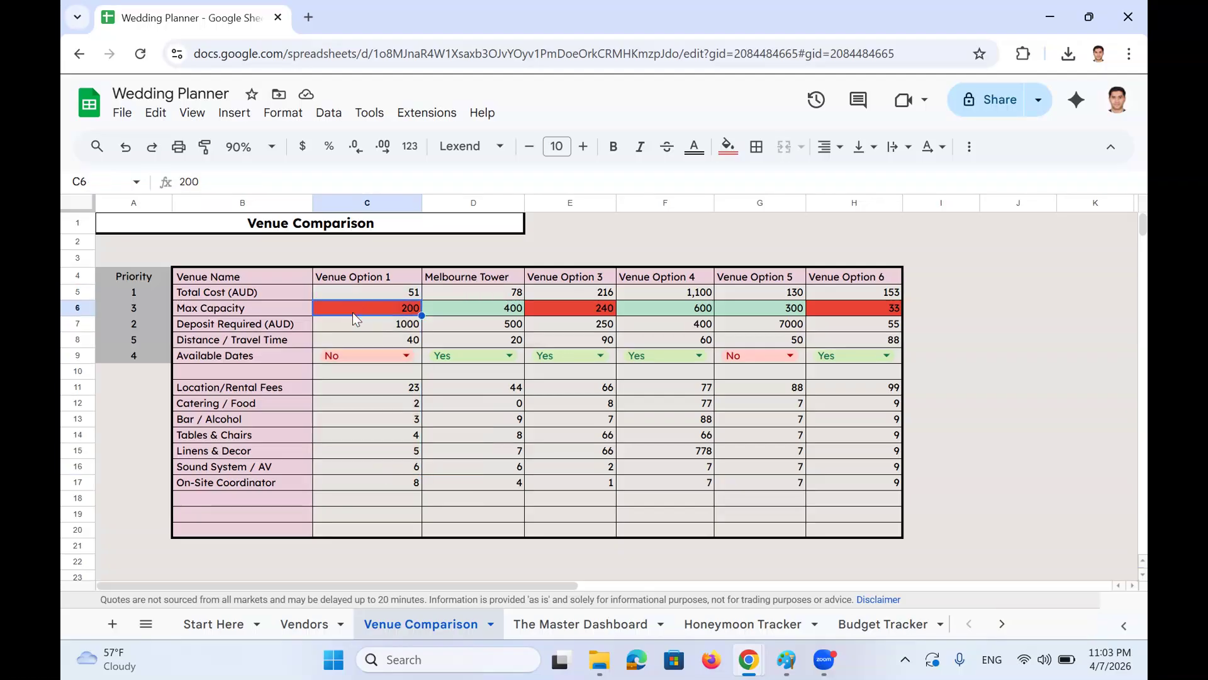
{"action": "left_click", "coordinate": [353, 325]}
{"action": "left_click", "coordinate": [351, 341]}
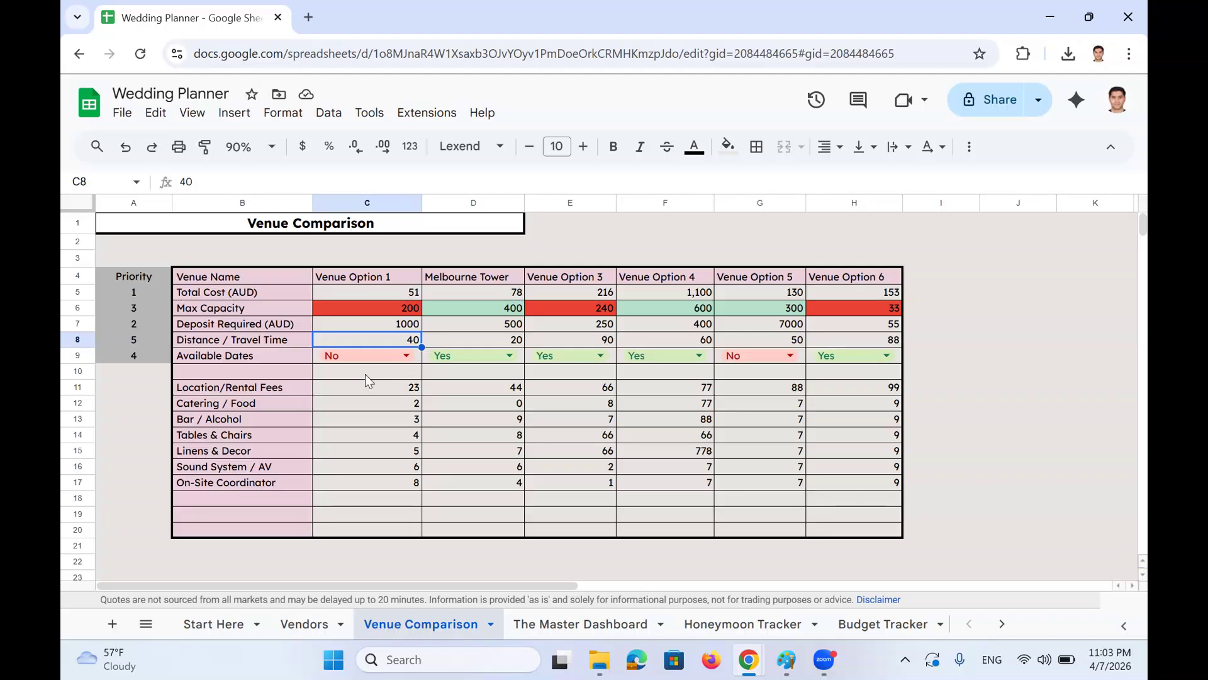
{"action": "left_click", "coordinate": [376, 294]}
{"action": "double_click", "coordinate": [377, 293]}
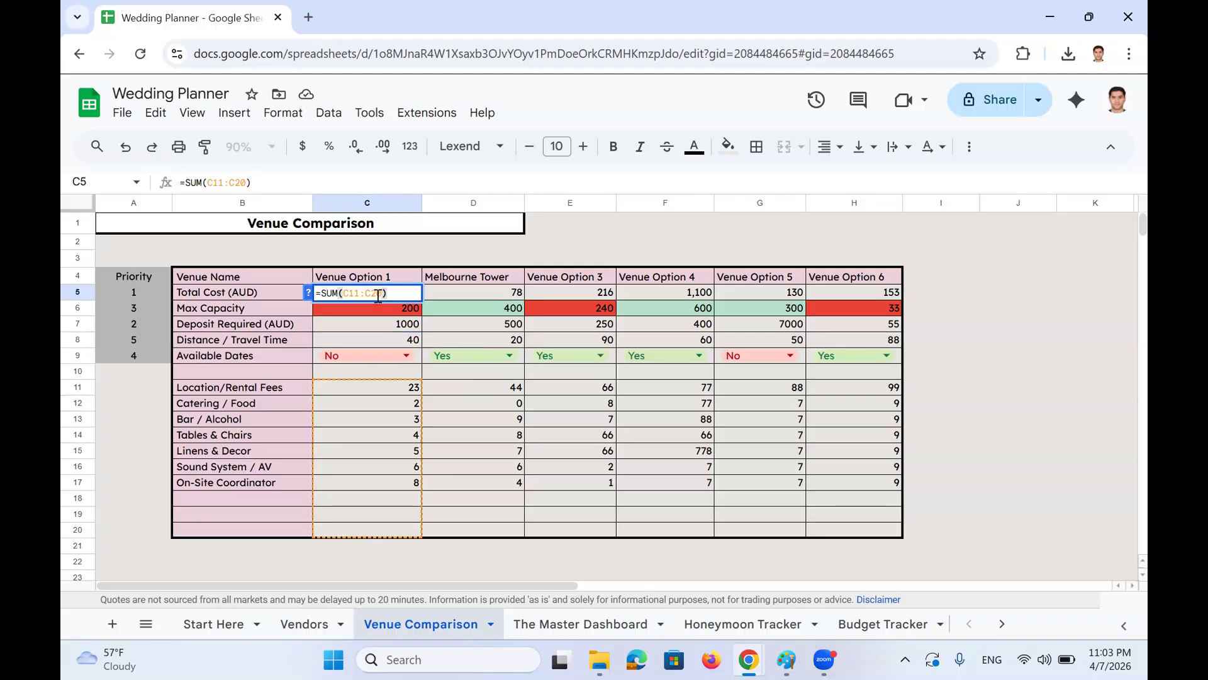
{"action": "key", "text": "Escape"}
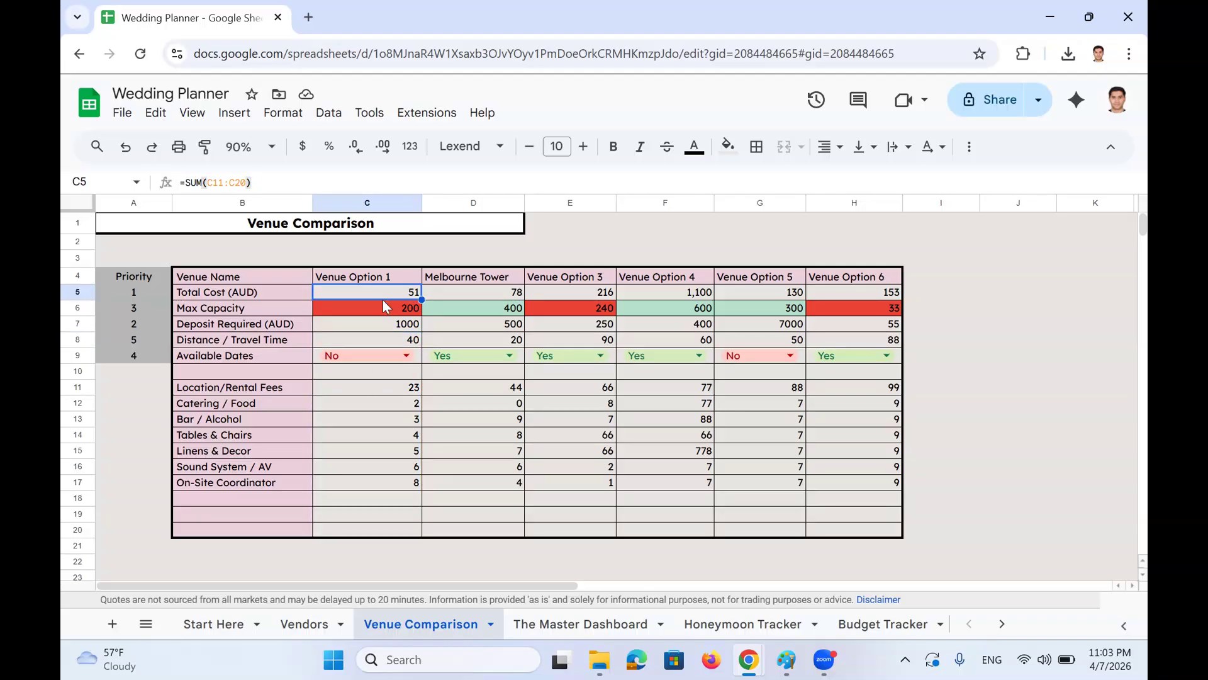
{"action": "left_click_drag", "start_coordinate": [385, 295], "coordinate": [712, 295]}
{"action": "left_click_drag", "start_coordinate": [364, 384], "coordinate": [365, 479]}
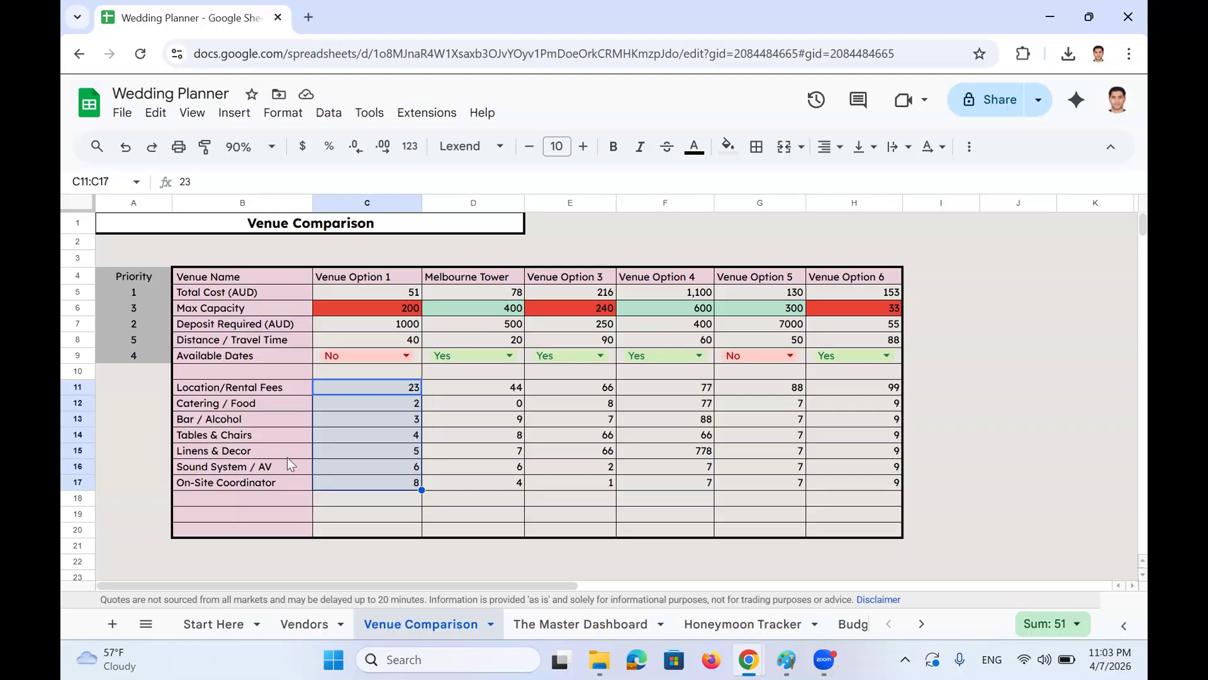
{"action": "left_click", "coordinate": [402, 295]}
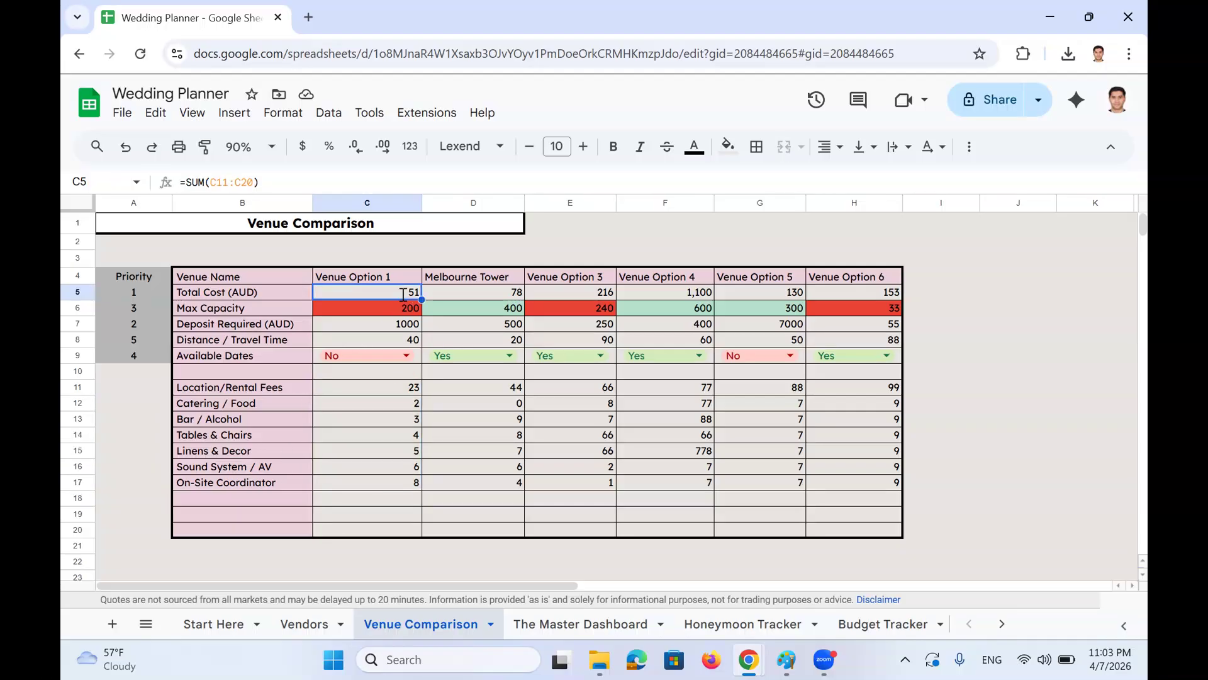
{"action": "double_click", "coordinate": [402, 296]}
{"action": "key", "text": "Escape"}
{"action": "left_click_drag", "start_coordinate": [273, 499], "coordinate": [272, 520]}
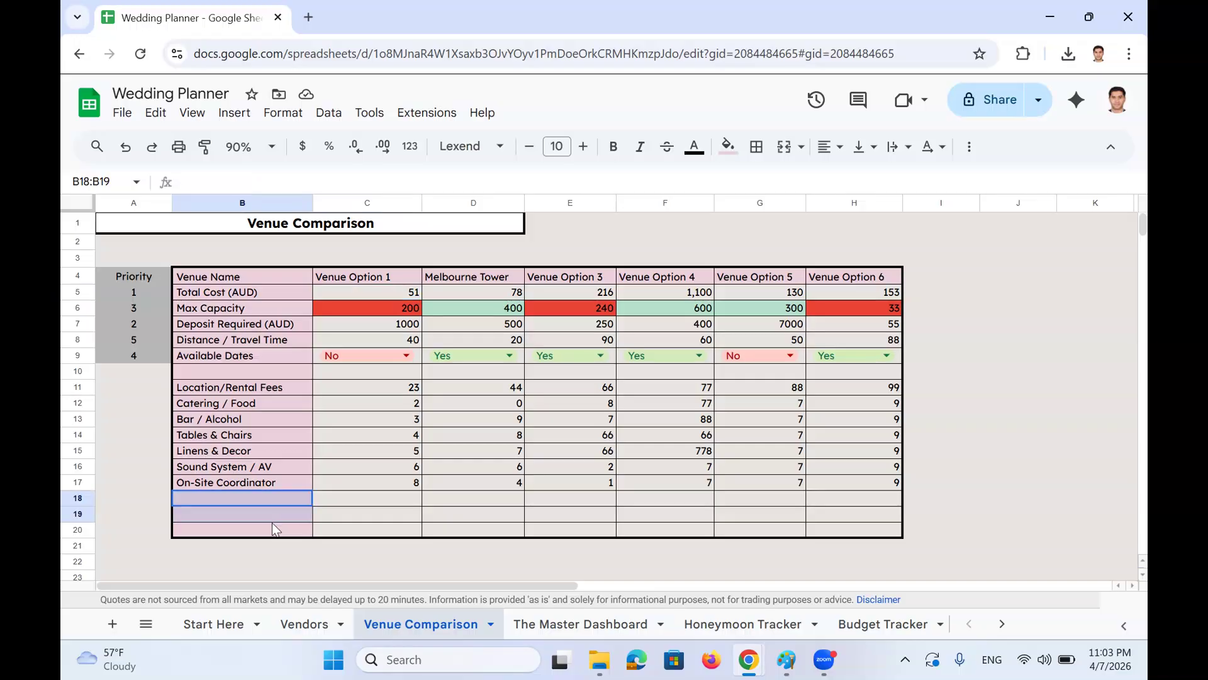
{"action": "scroll", "coordinate": [277, 527], "scroll_direction": "down", "scroll_amount": 2}
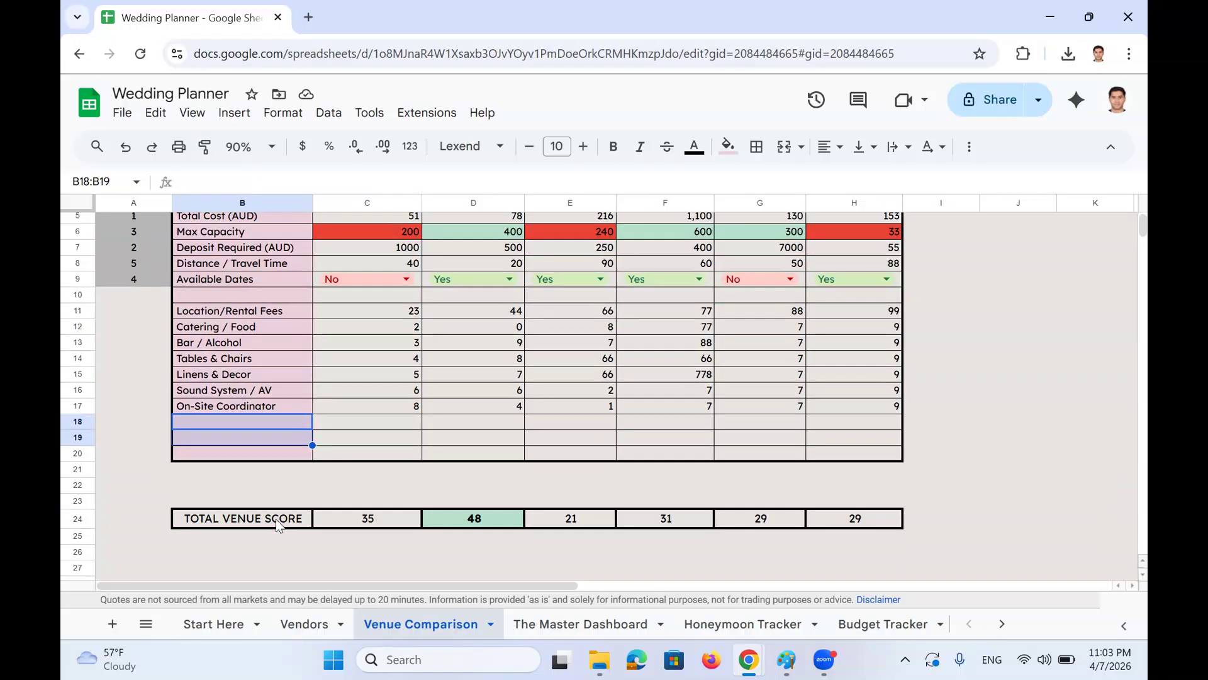
{"action": "left_click", "coordinate": [345, 515]}
{"action": "scroll", "coordinate": [345, 515], "scroll_direction": "up", "scroll_amount": 2}
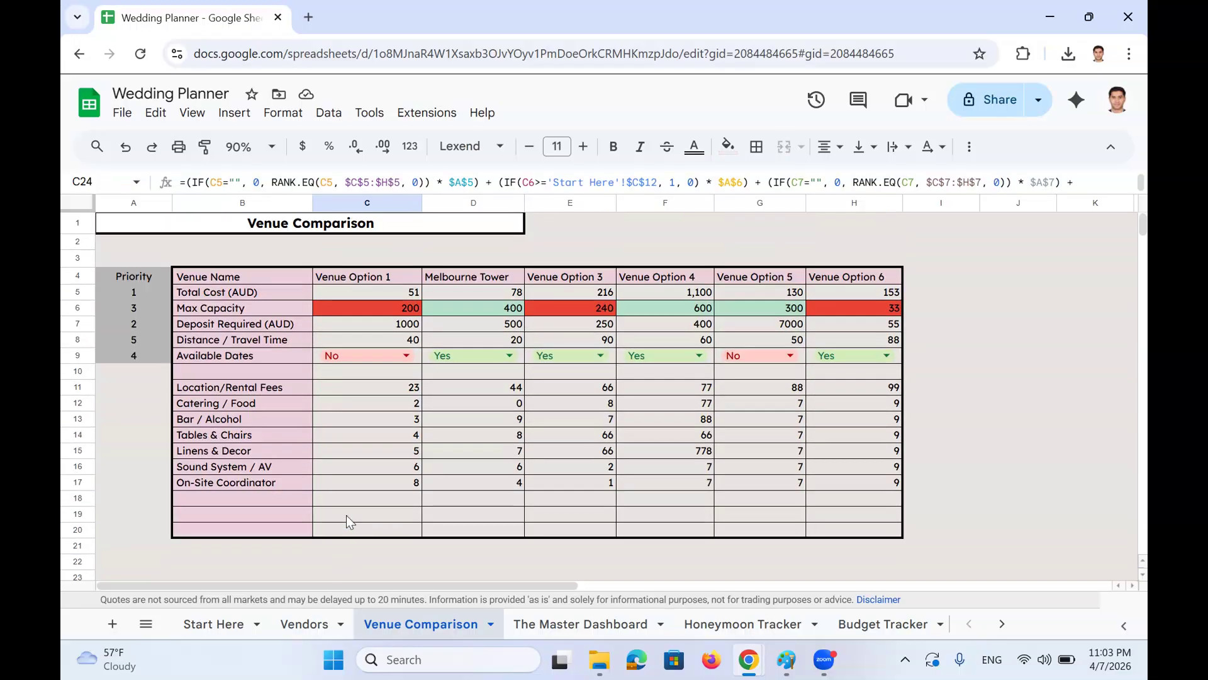
{"action": "left_click_drag", "start_coordinate": [282, 291], "coordinate": [282, 353]}
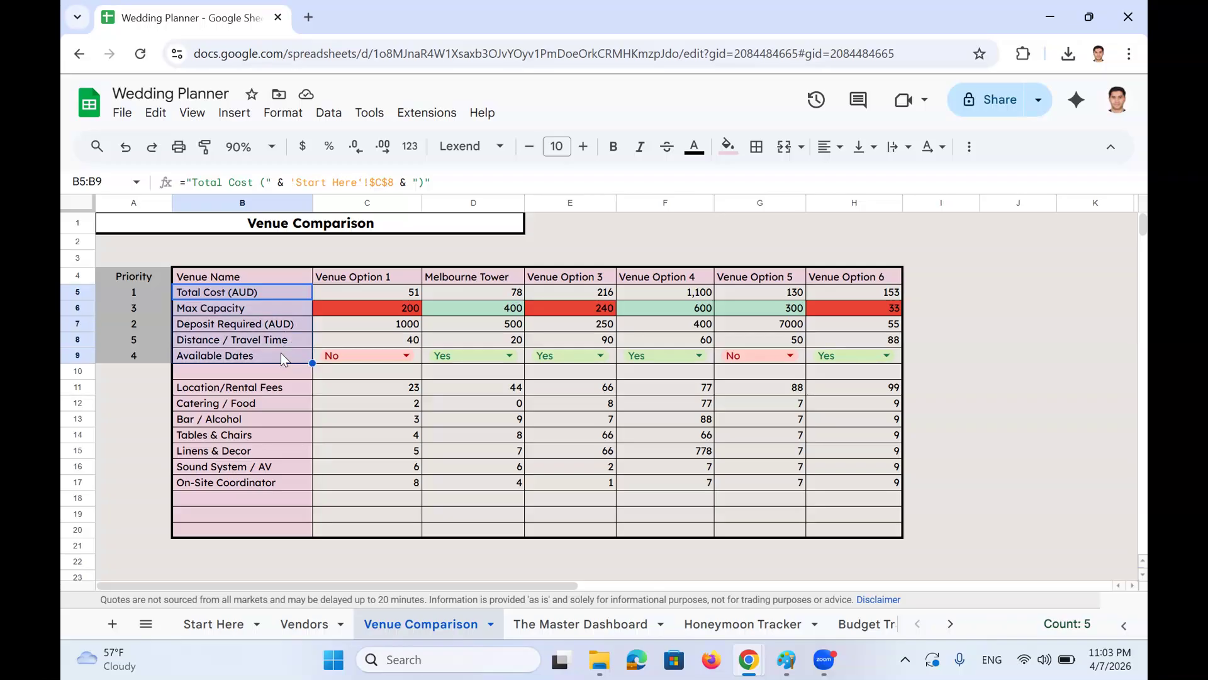
{"action": "left_click_drag", "start_coordinate": [151, 295], "coordinate": [142, 340]}
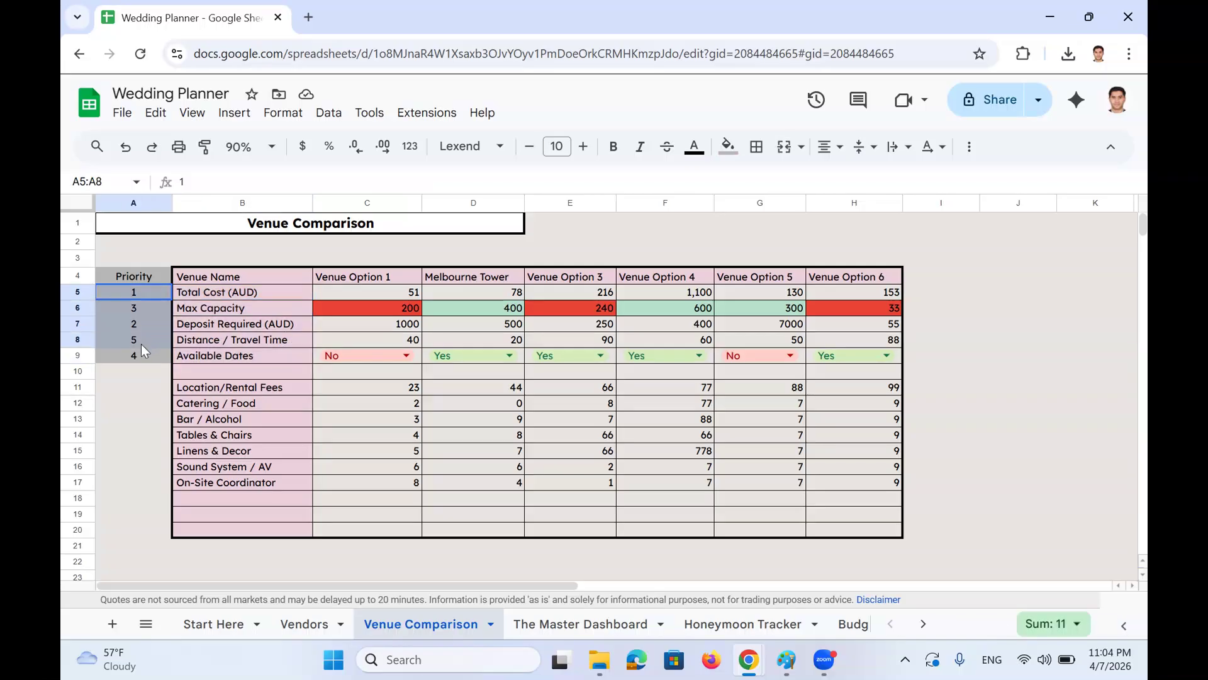
{"action": "left_click", "coordinate": [146, 295]}
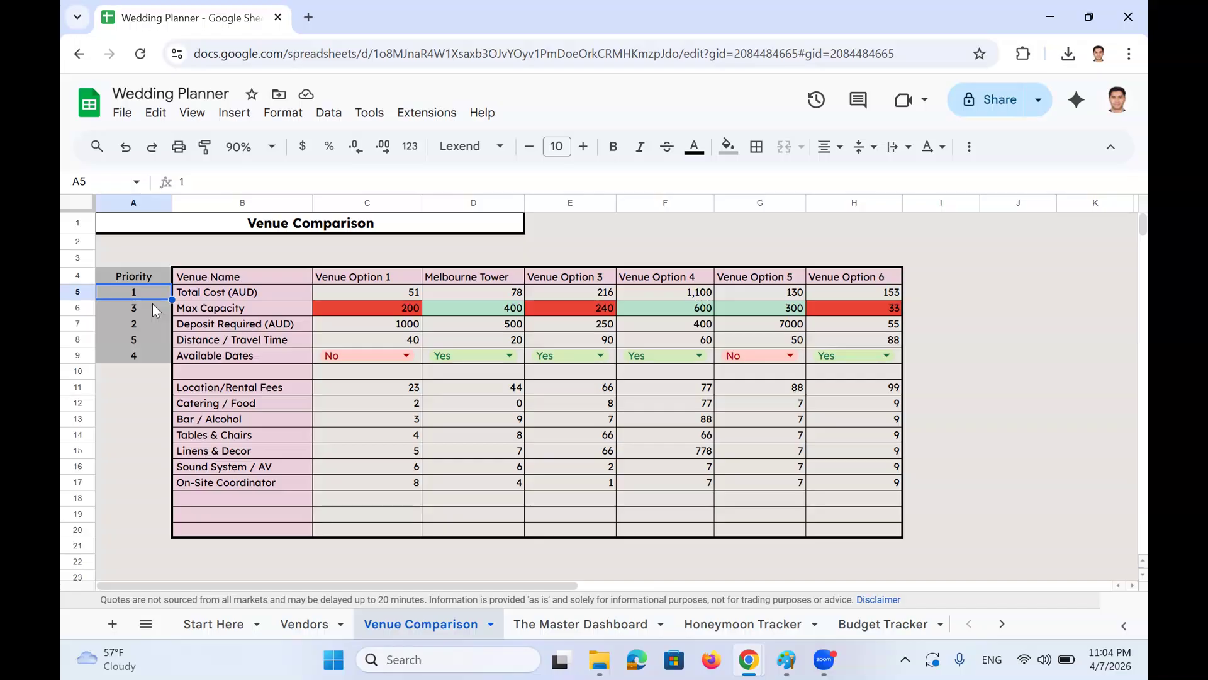
{"action": "left_click", "coordinate": [148, 310]}
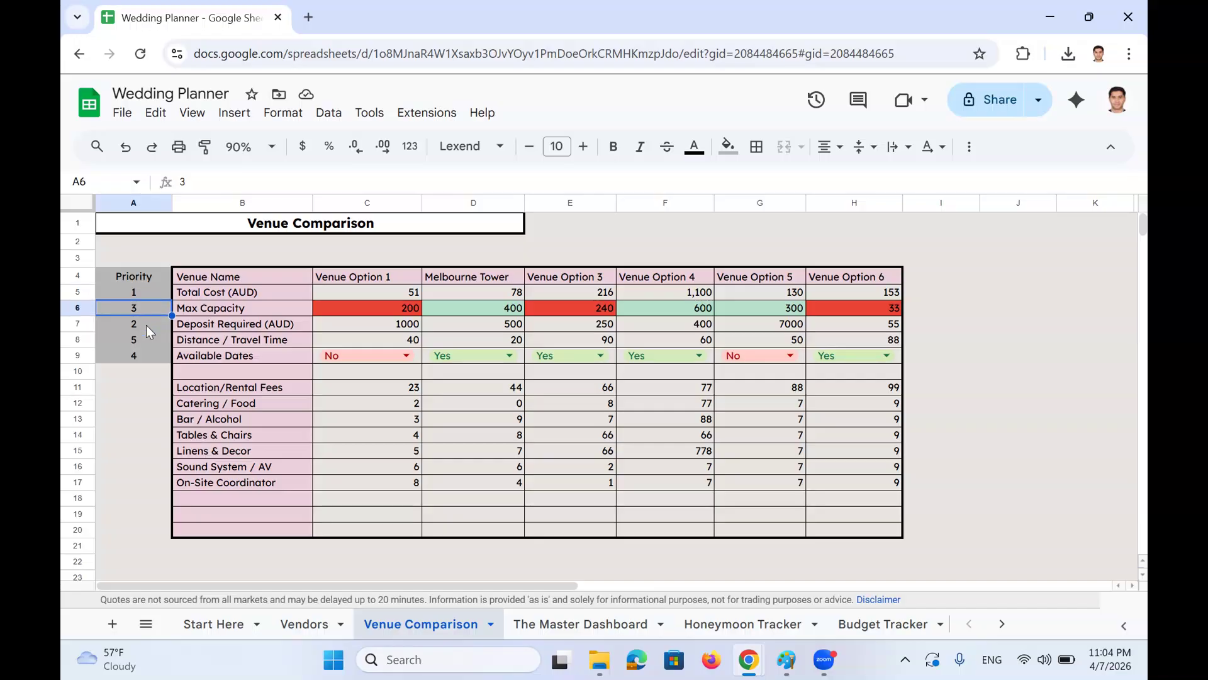
{"action": "left_click", "coordinate": [146, 325]}
{"action": "scroll", "coordinate": [151, 325], "scroll_direction": "down", "scroll_amount": 3}
{"action": "scroll", "coordinate": [154, 325], "scroll_direction": "up", "scroll_amount": 3}
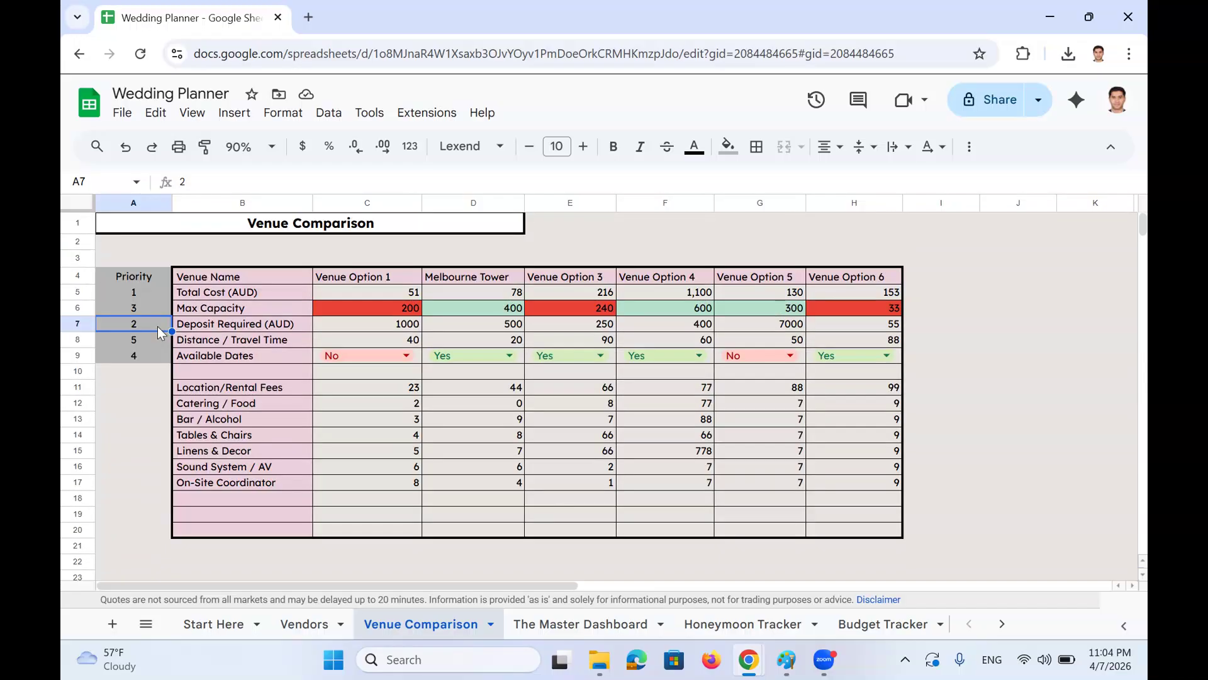
{"action": "scroll", "coordinate": [157, 326], "scroll_direction": "down", "scroll_amount": 3}
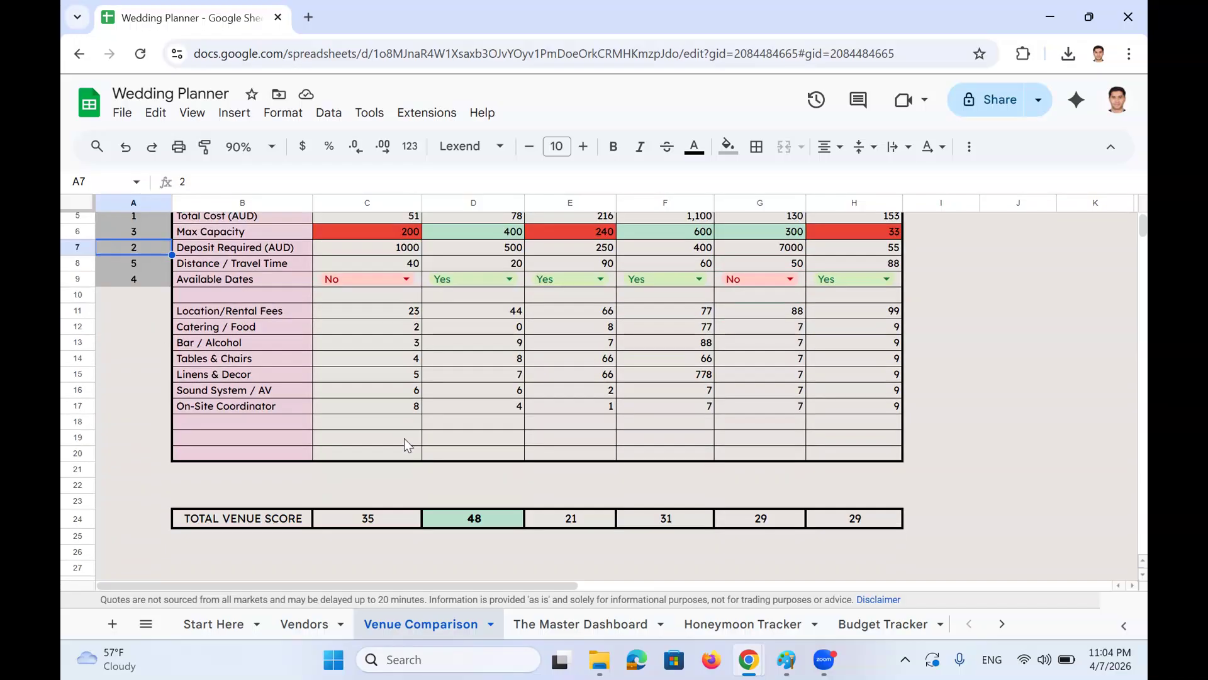
{"action": "left_click", "coordinate": [451, 523]}
{"action": "scroll", "coordinate": [450, 523], "scroll_direction": "up", "scroll_amount": 3}
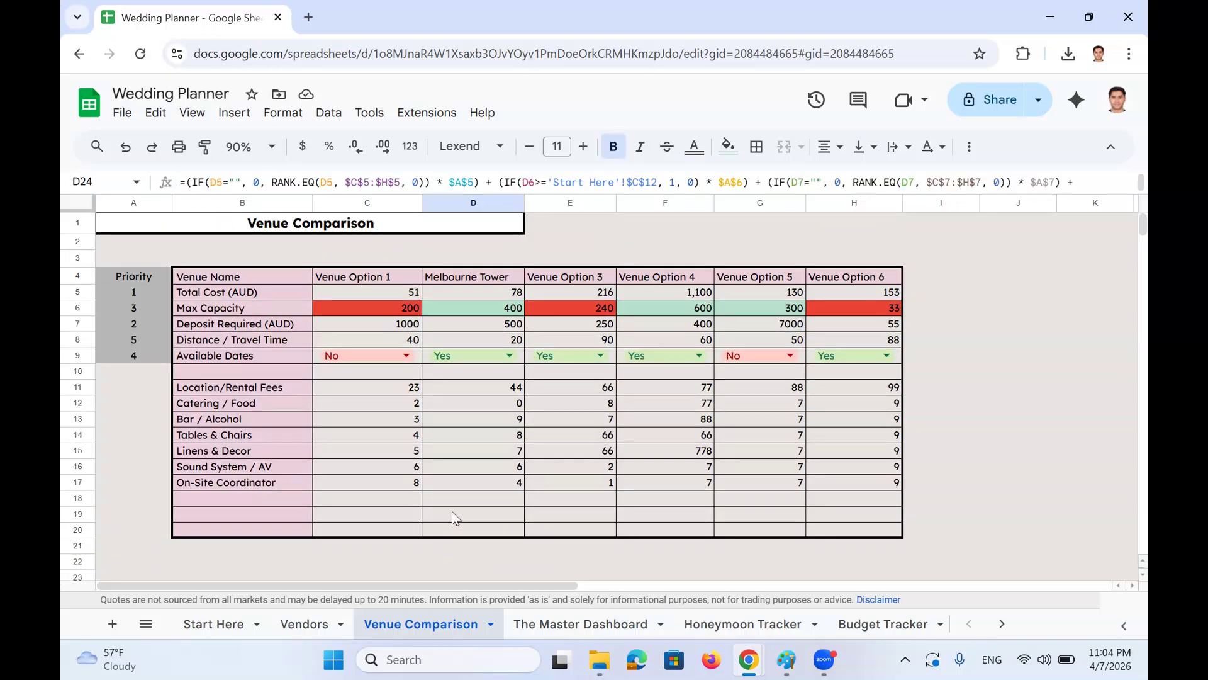
{"action": "scroll", "coordinate": [453, 503], "scroll_direction": "down", "scroll_amount": 3}
{"action": "scroll", "coordinate": [460, 506], "scroll_direction": "up", "scroll_amount": 3}
{"action": "left_click", "coordinate": [479, 293]}
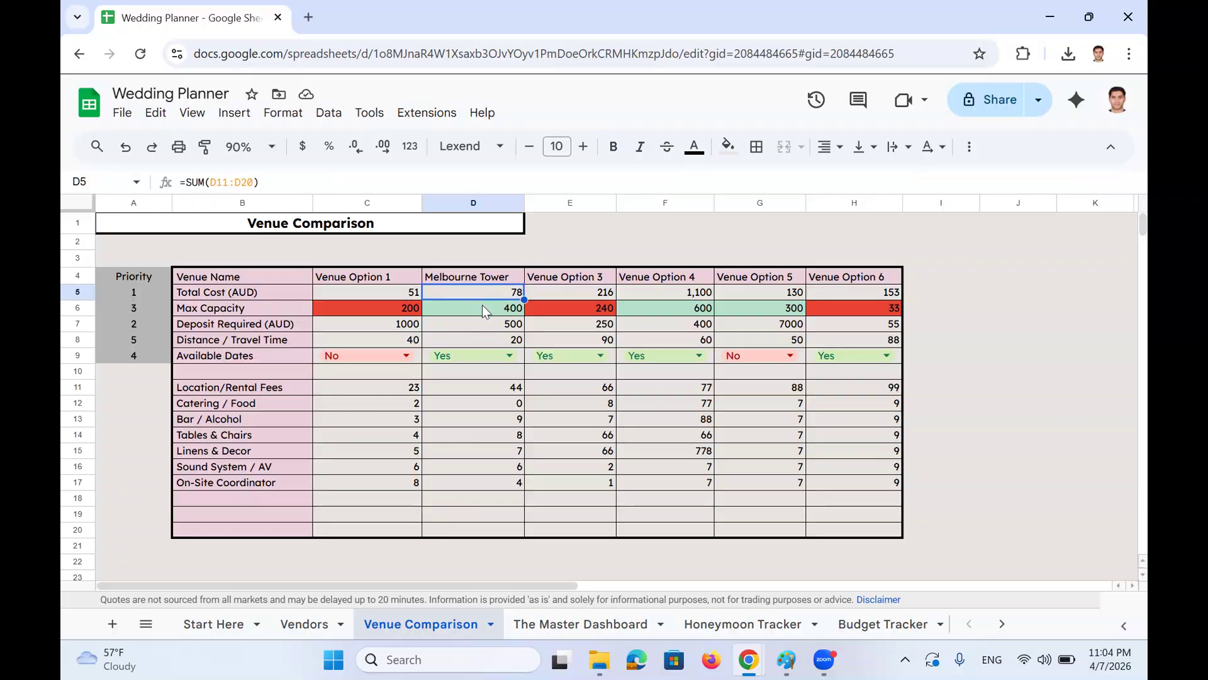
{"action": "scroll", "coordinate": [482, 305], "scroll_direction": "down", "scroll_amount": 3}
{"action": "scroll", "coordinate": [473, 311], "scroll_direction": "up", "scroll_amount": 3}
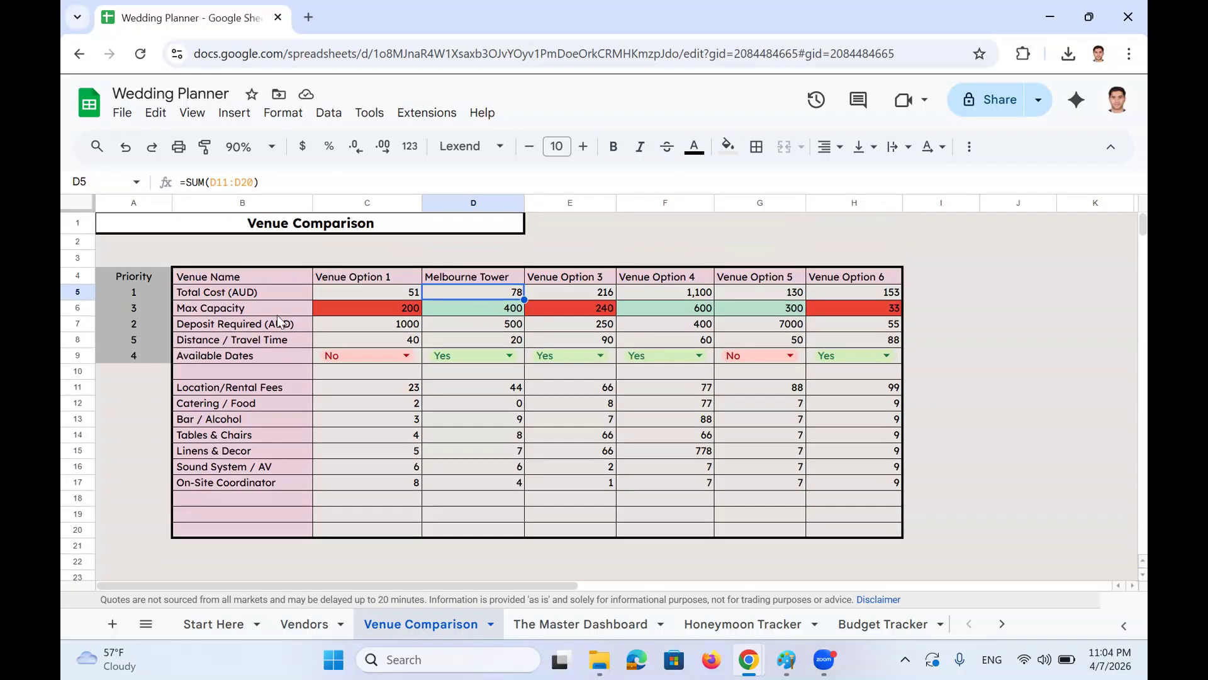
{"action": "left_click", "coordinate": [165, 327]}
{"action": "left_click", "coordinate": [214, 328]}
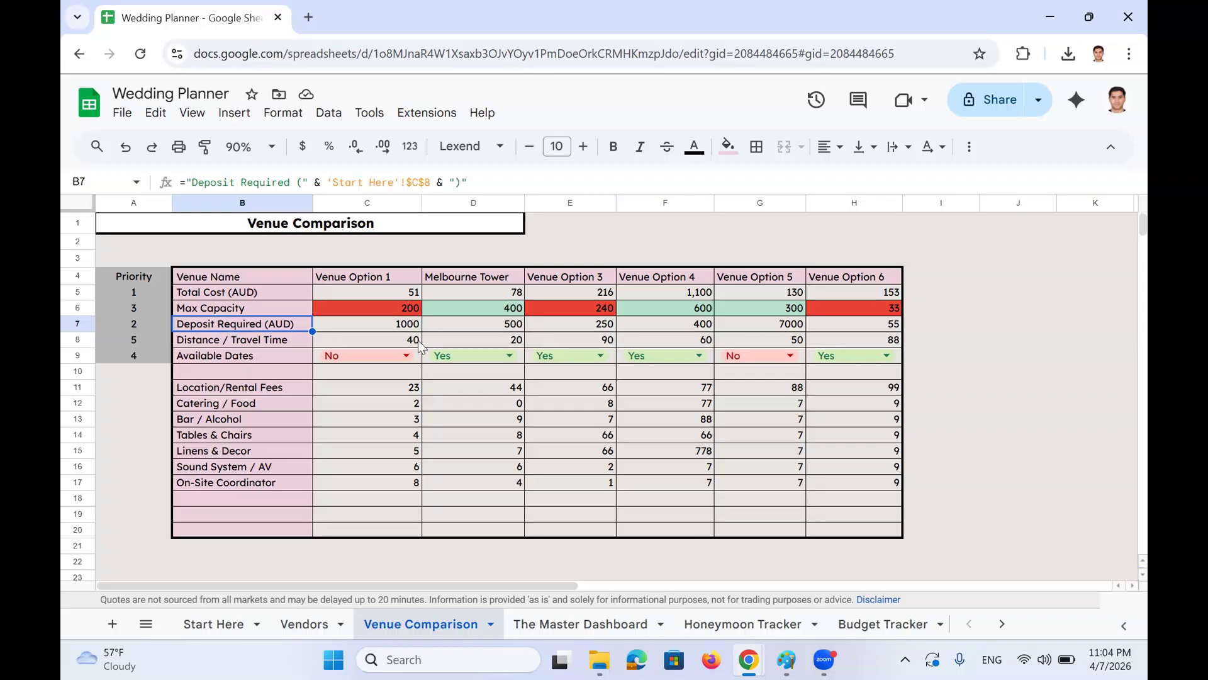
{"action": "scroll", "coordinate": [421, 345], "scroll_direction": "down", "scroll_amount": 3}
{"action": "scroll", "coordinate": [440, 347], "scroll_direction": "up", "scroll_amount": 3}
{"action": "left_click", "coordinate": [498, 295]}
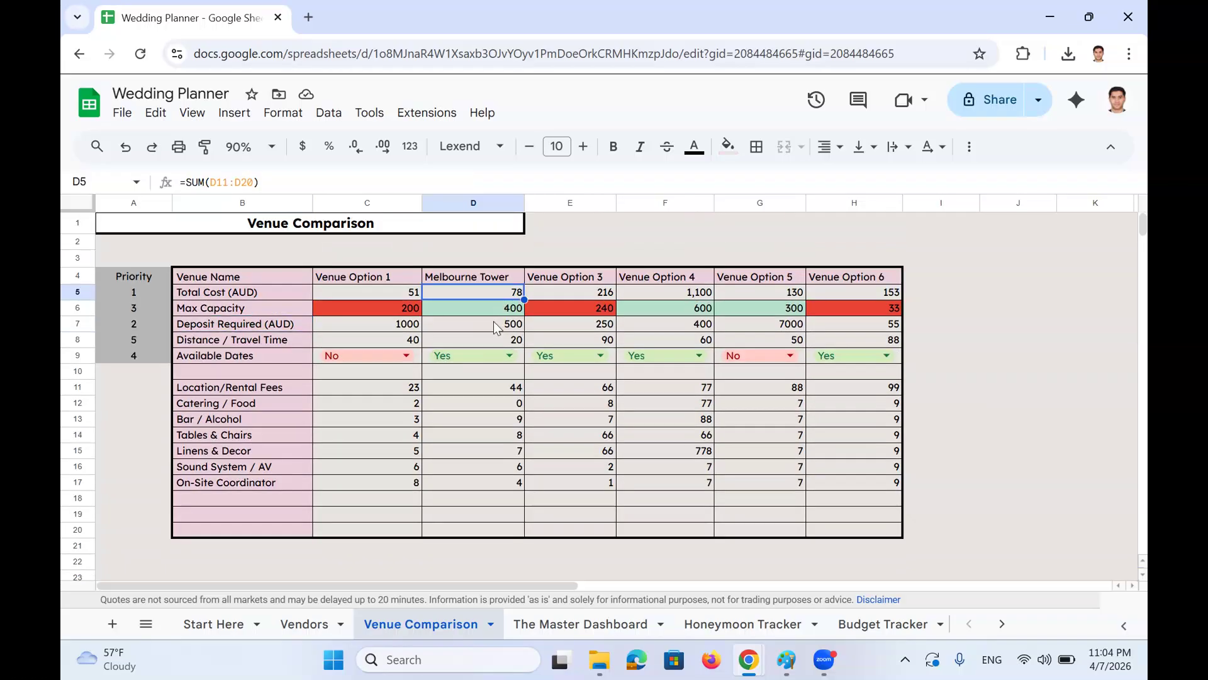
{"action": "left_click", "coordinate": [496, 326], "text": "ctrl"}
{"action": "scroll", "coordinate": [492, 338], "scroll_direction": "down", "scroll_amount": 3}
{"action": "left_click", "coordinate": [495, 444]}
{"action": "scroll", "coordinate": [486, 465], "scroll_direction": "up", "scroll_amount": 3}
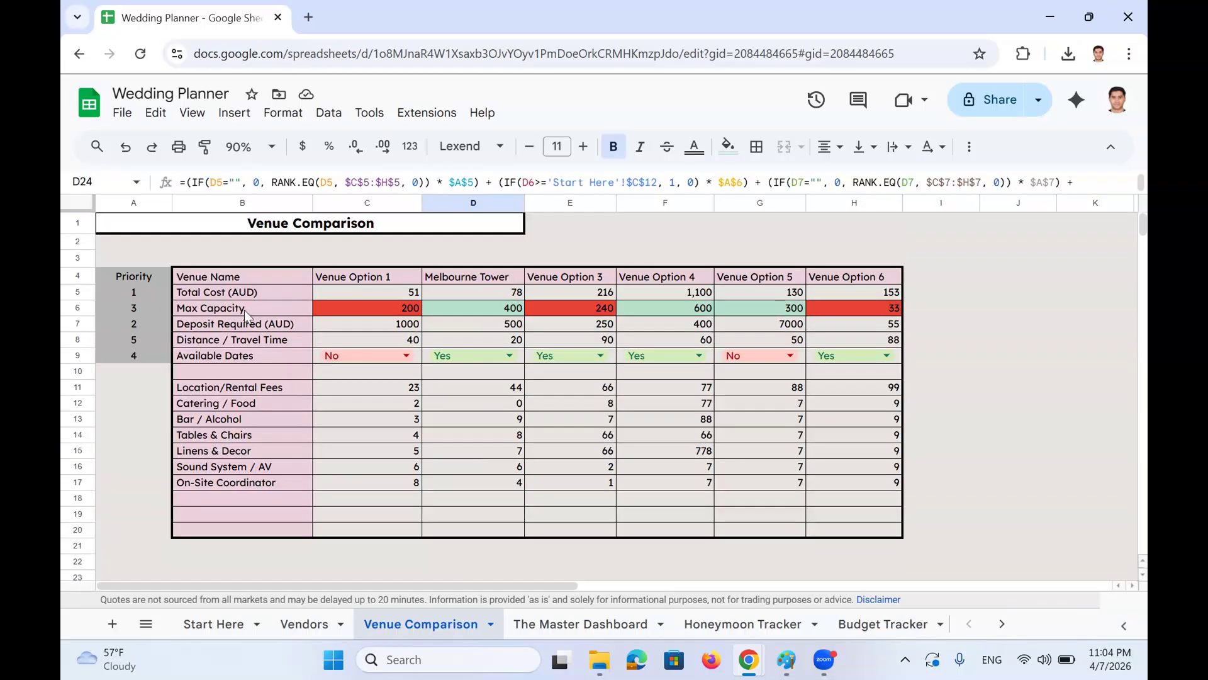
{"action": "left_click", "coordinate": [133, 292]}
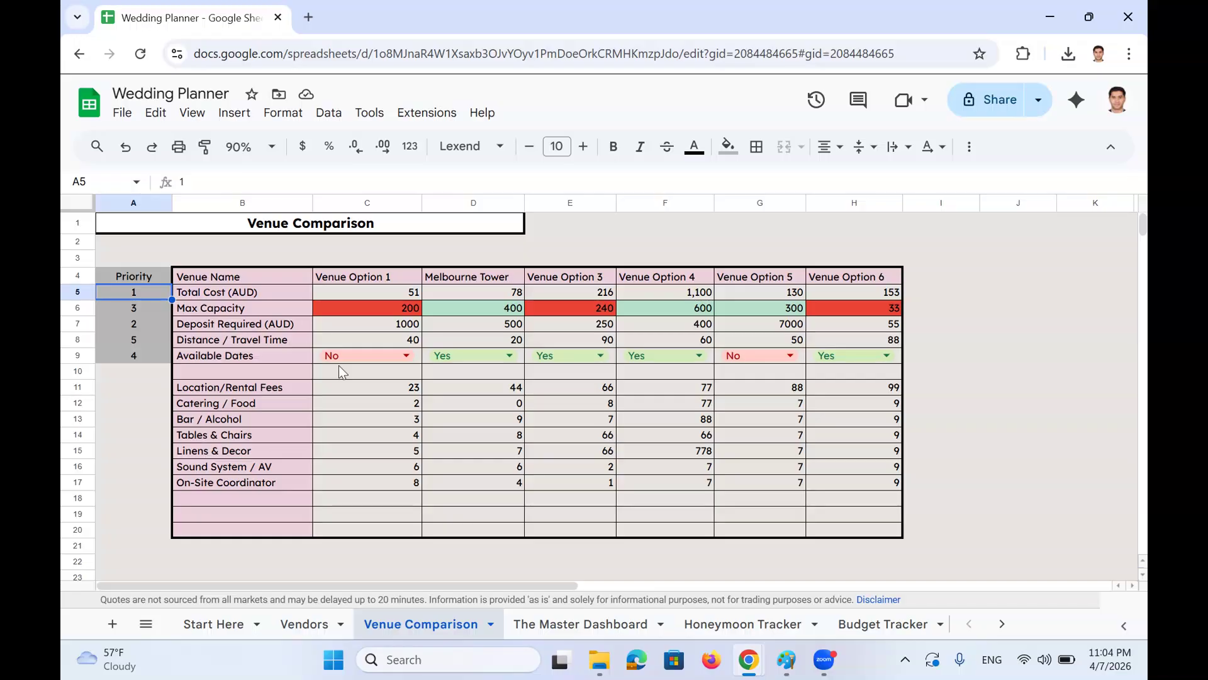
Enter the top priority values, including 5 for Total Cost and 2 for Deposit Required
{"action": "type", "text": "5"}
{"action": "key", "text": "Return"}
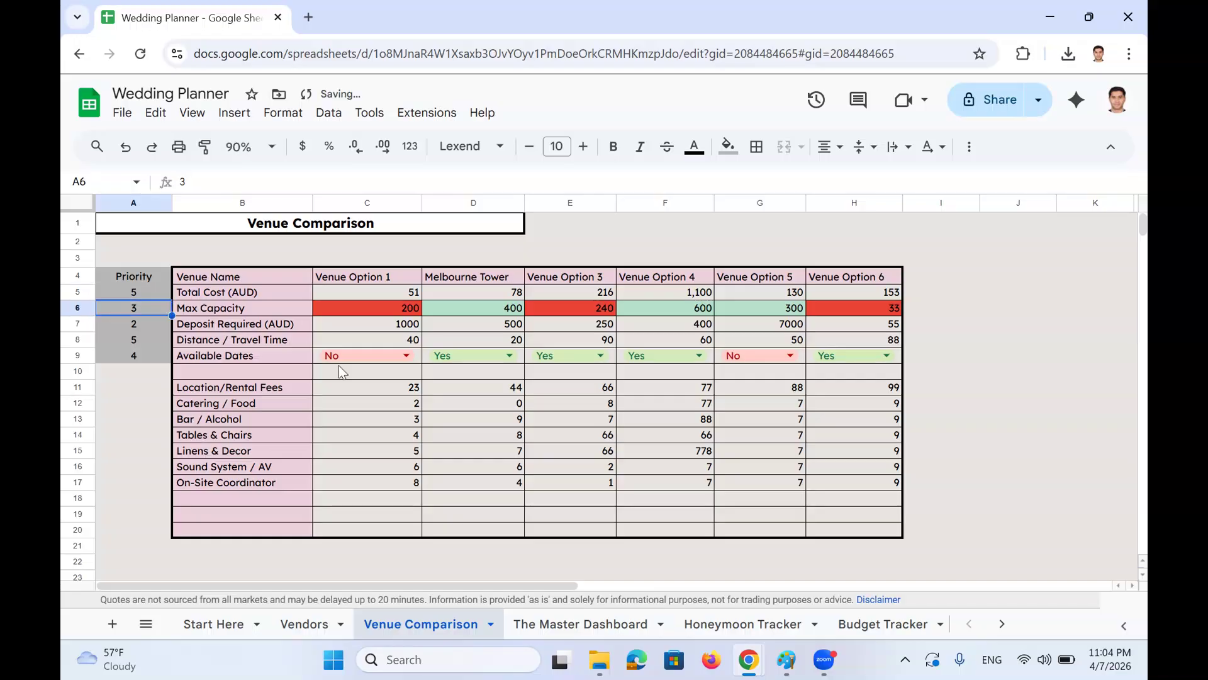
{"action": "key", "text": "Down"}
{"action": "type", "text": "2"}
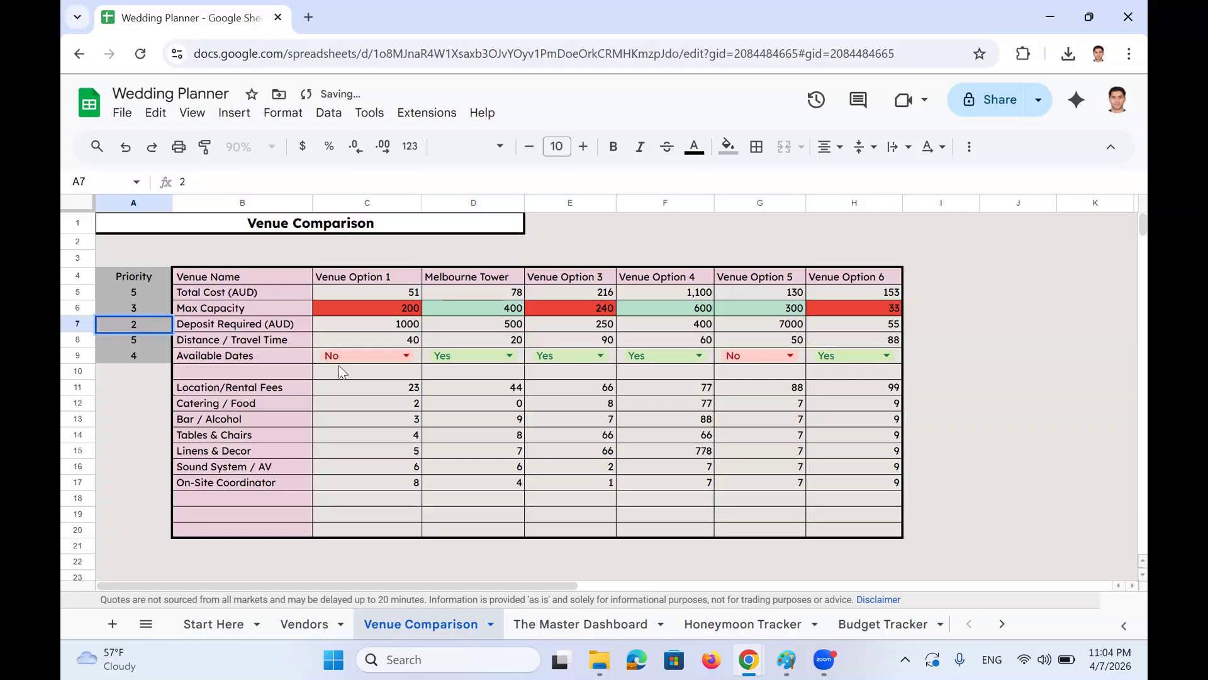
{"action": "key", "text": "Return"}
{"action": "type", "text": "1"}
{"action": "key", "text": "Return"}
{"action": "scroll", "coordinate": [342, 372], "scroll_direction": "down", "scroll_amount": 2}
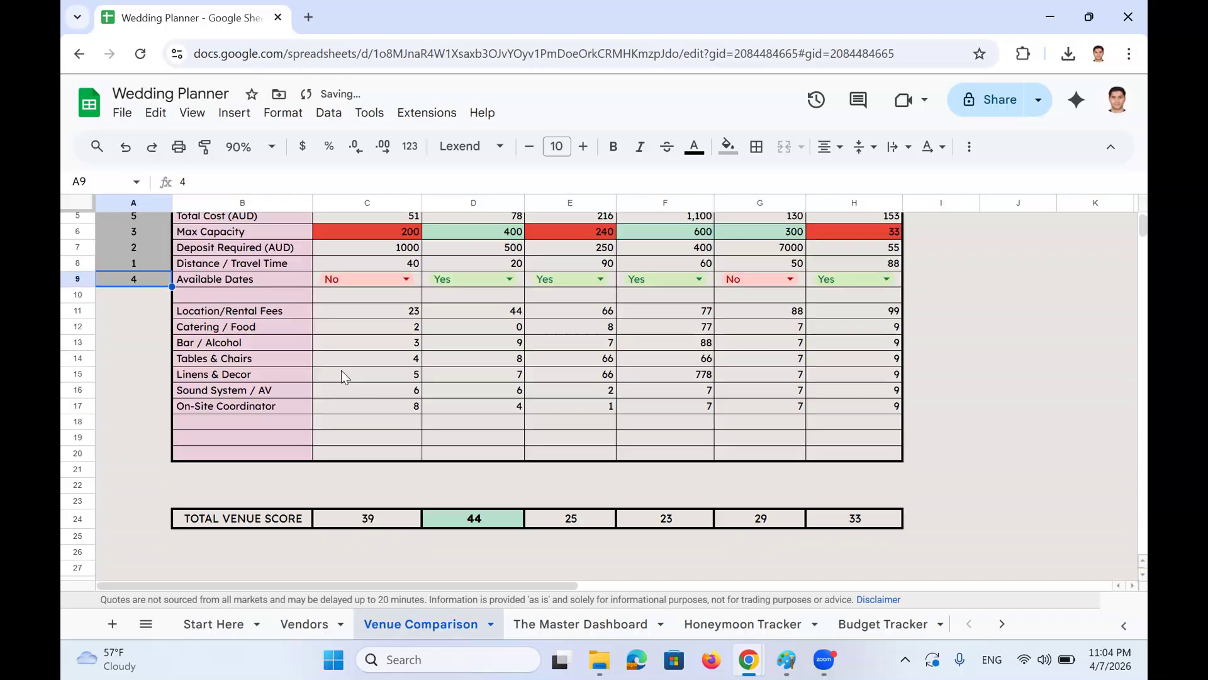
{"action": "left_click", "coordinate": [489, 515]}
{"action": "scroll", "coordinate": [488, 514], "scroll_direction": "up", "scroll_amount": 2}
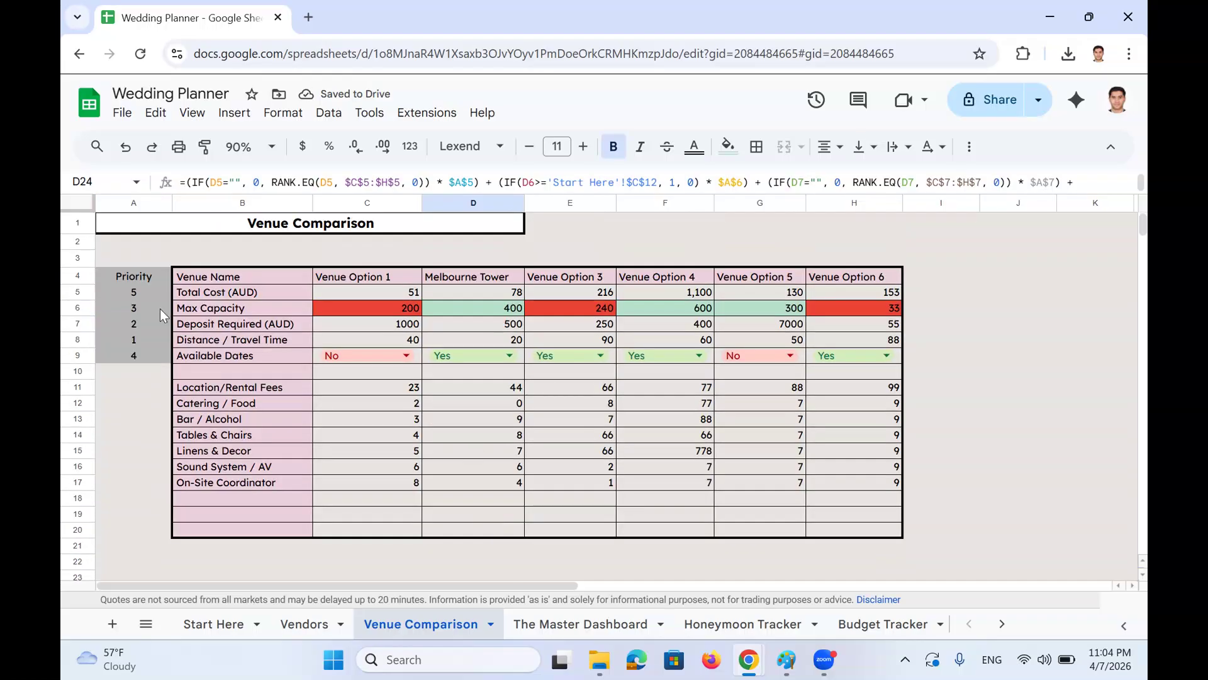
Set Distance / Travel Time to priority 4, then review Melbourne Tower's recalculated total score
{"action": "left_click", "coordinate": [137, 339]}
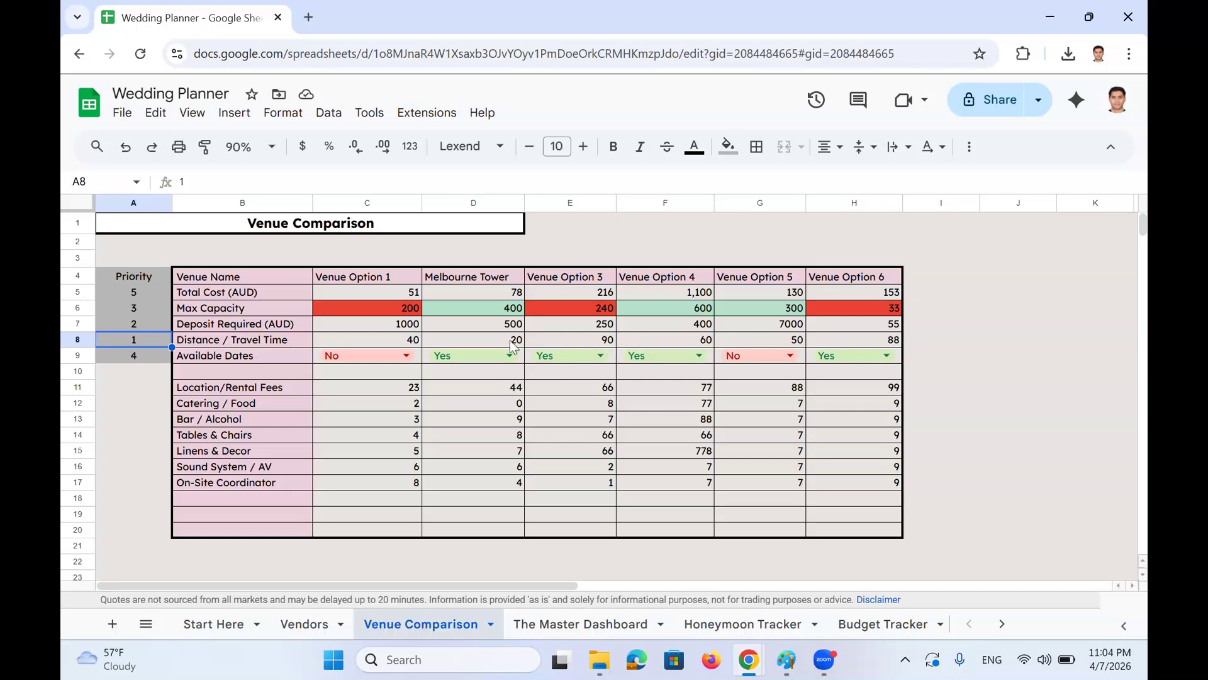
{"action": "type", "text": "4"}
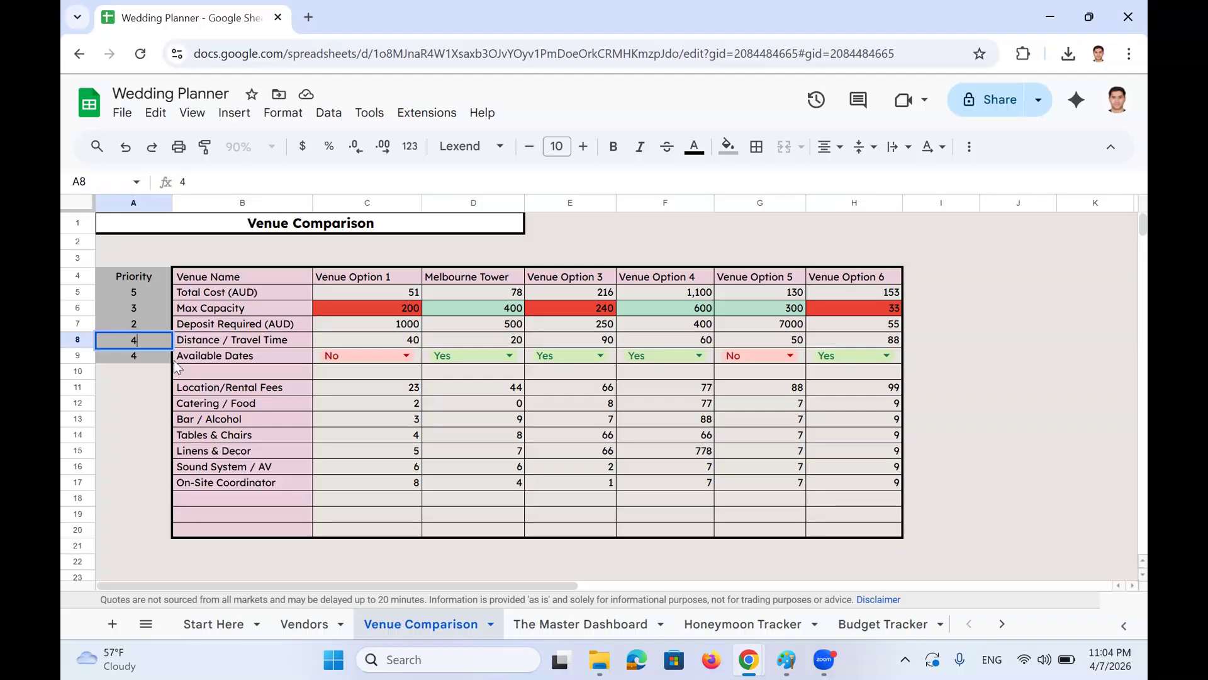
{"action": "key", "text": "Return"}
{"action": "type", "text": "1"}
{"action": "left_click", "coordinate": [142, 387]}
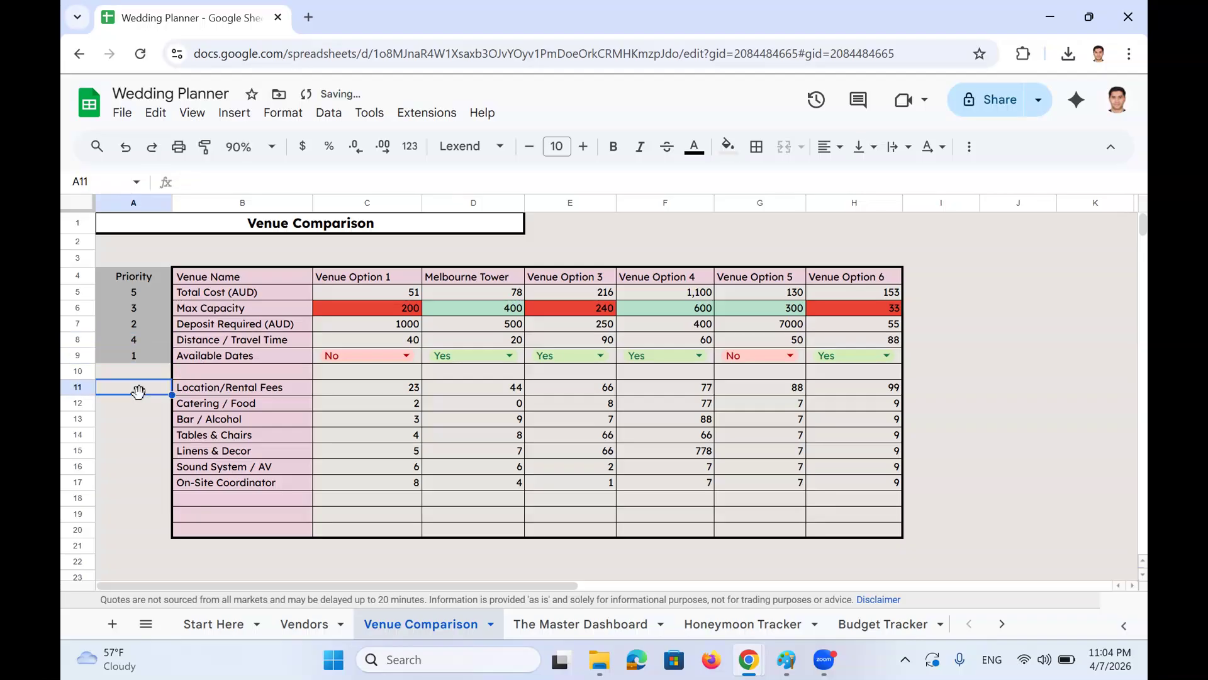
{"action": "scroll", "coordinate": [141, 394], "scroll_direction": "down", "scroll_amount": 2}
{"action": "scroll", "coordinate": [141, 394], "scroll_direction": "down", "scroll_amount": 2}
{"action": "left_click", "coordinate": [454, 443]}
{"action": "scroll", "coordinate": [455, 443], "scroll_direction": "up", "scroll_amount": 3}
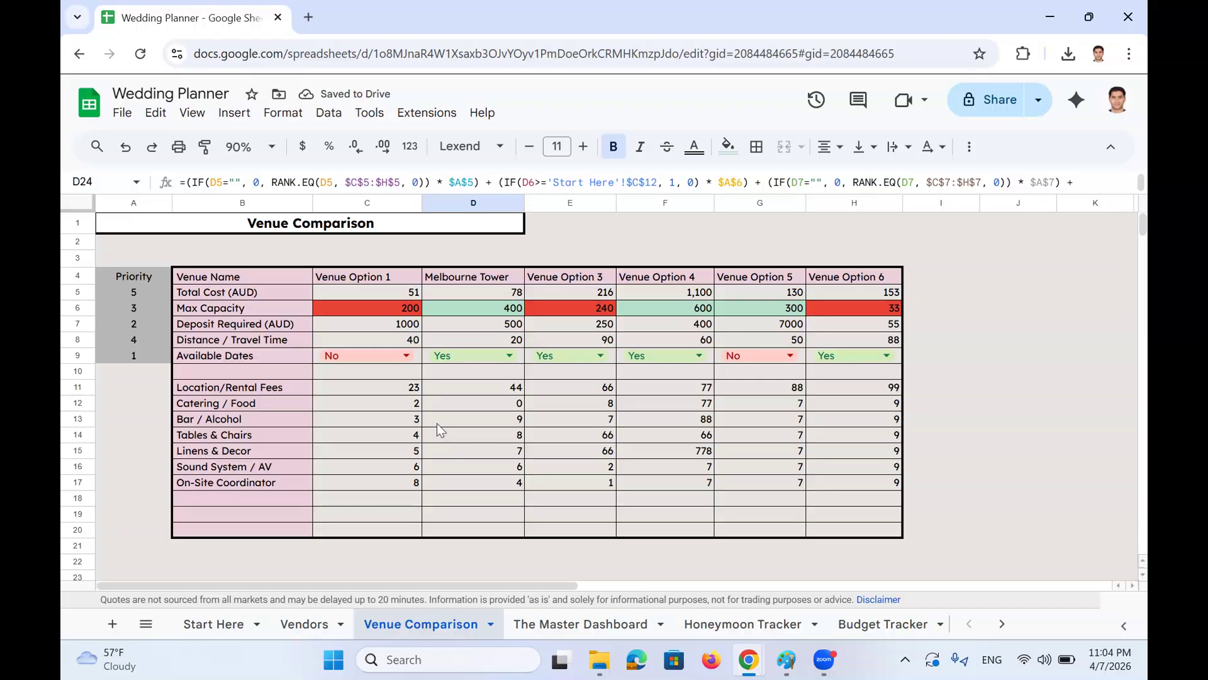
Change Max Capacity to priority 1 so Melbourne Tower scores 59
{"action": "left_click", "coordinate": [144, 308]}
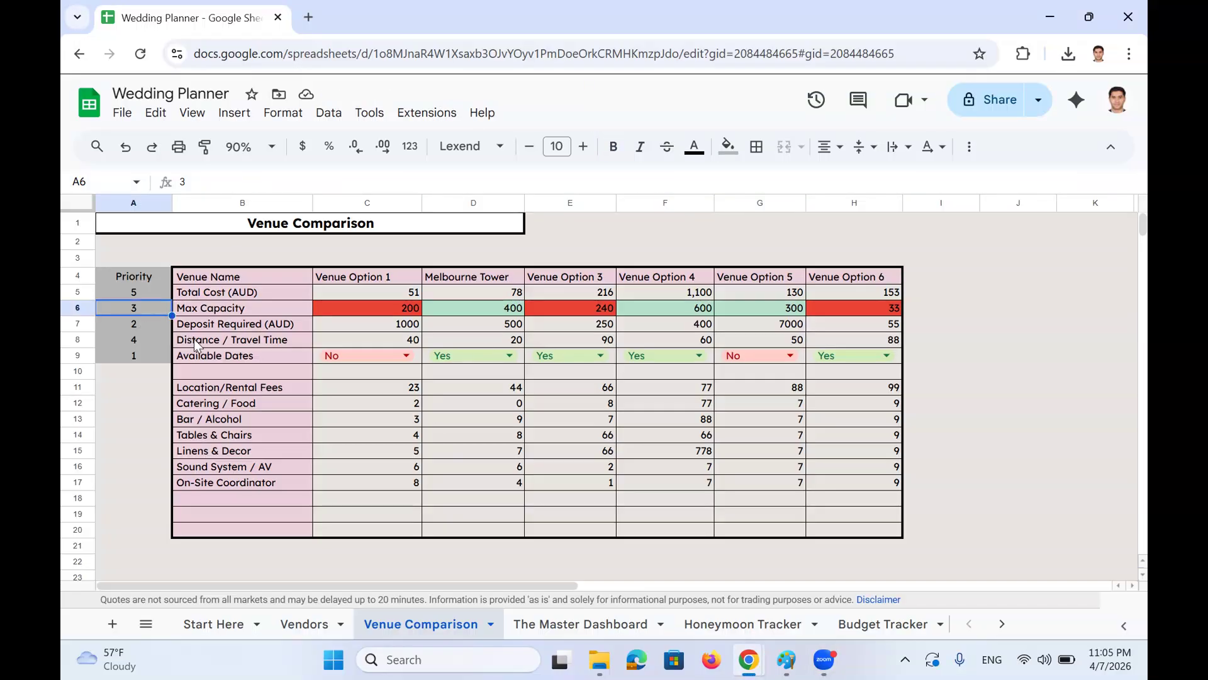
{"action": "type", "text": "1"}
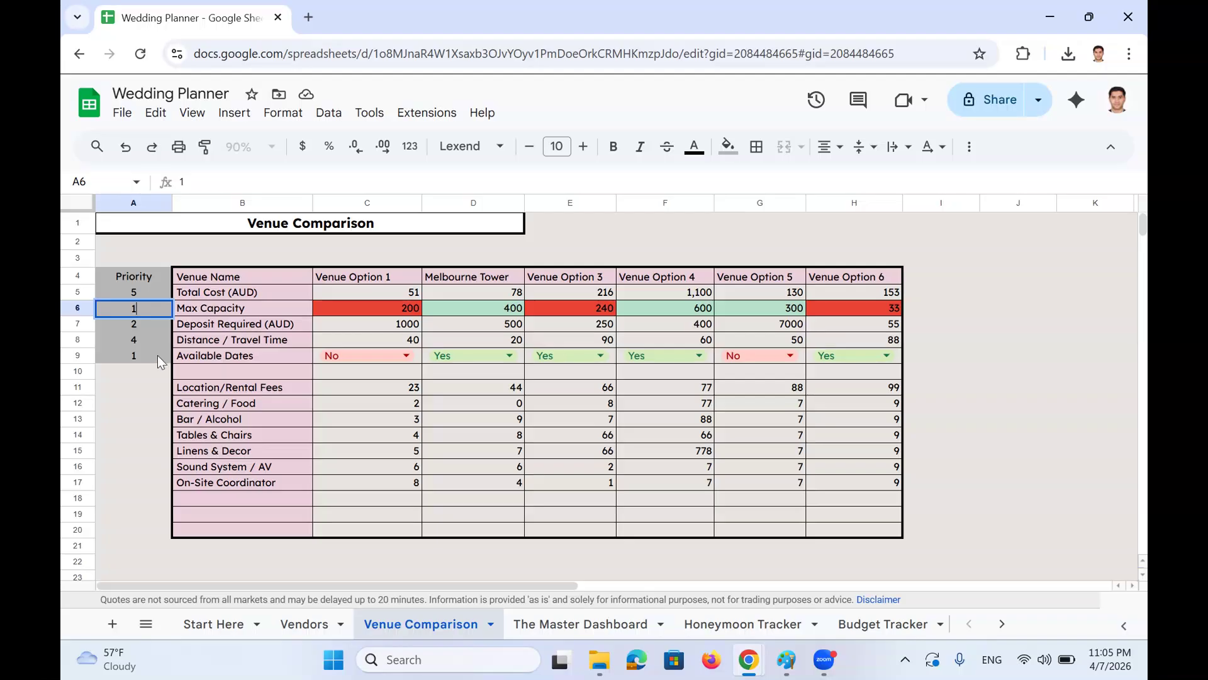
{"action": "key", "text": "Return"}
{"action": "left_click", "coordinate": [158, 410]}
{"action": "scroll", "coordinate": [158, 409], "scroll_direction": "down", "scroll_amount": 3}
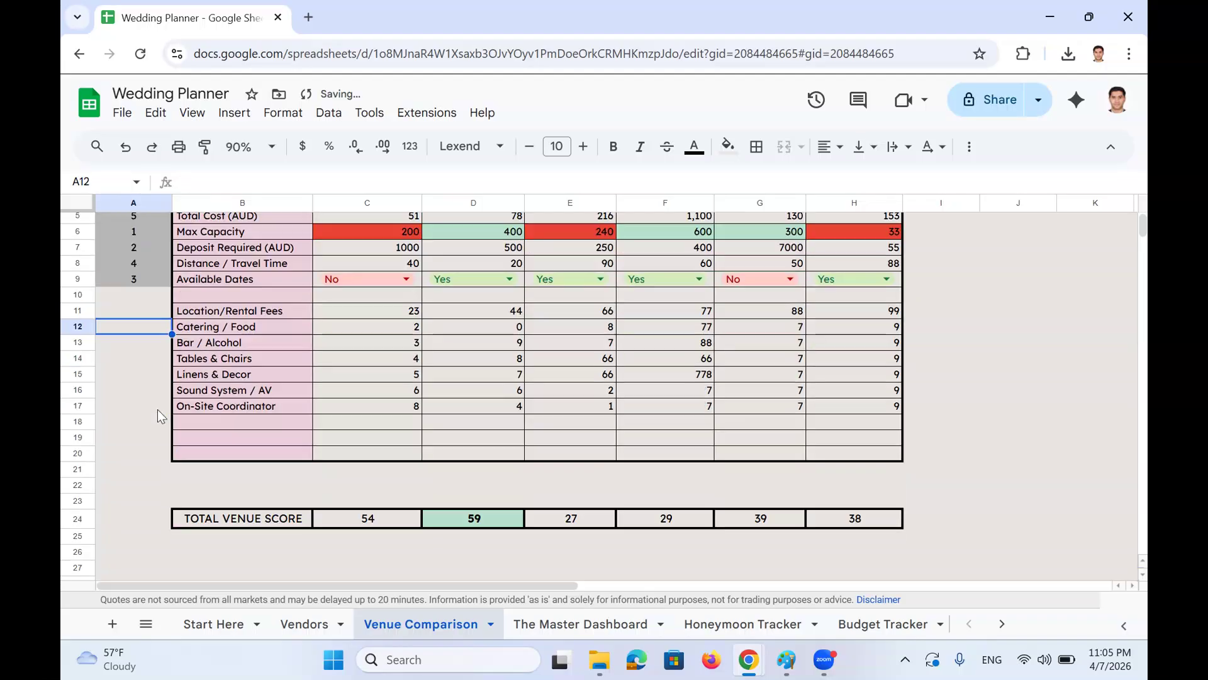
{"action": "scroll", "coordinate": [157, 405], "scroll_direction": "up", "scroll_amount": 3}
{"action": "scroll", "coordinate": [159, 405], "scroll_direction": "down", "scroll_amount": 1}
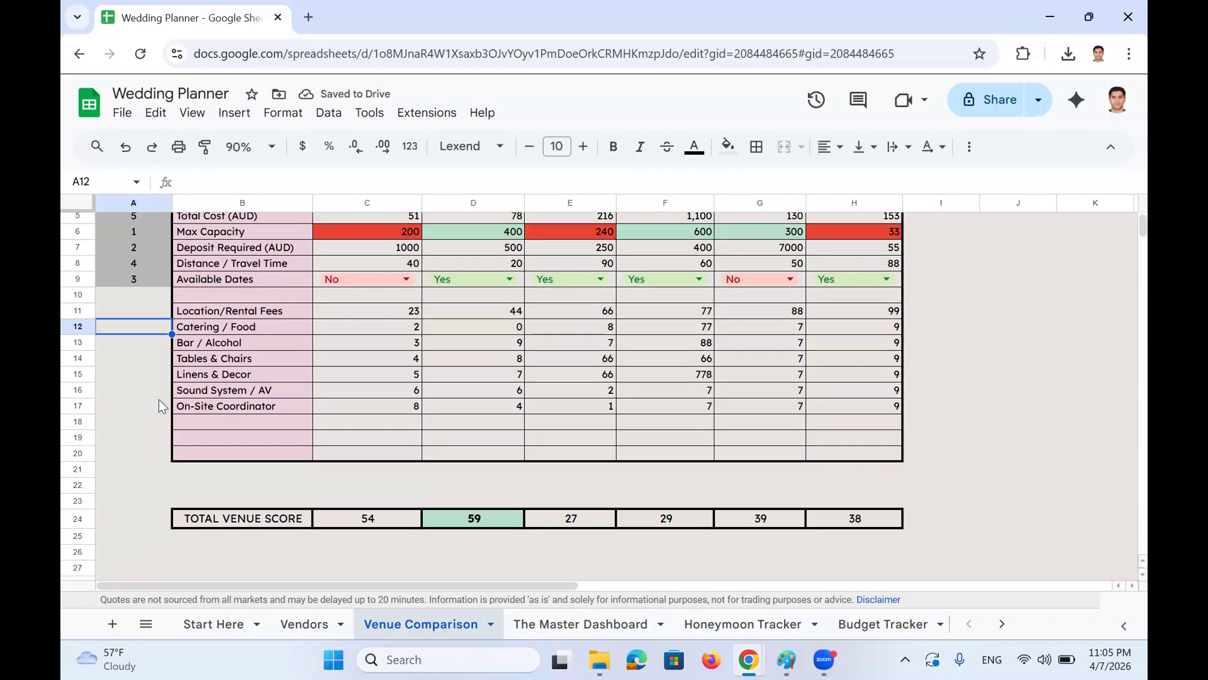
{"action": "scroll", "coordinate": [160, 398], "scroll_direction": "up", "scroll_amount": 2}
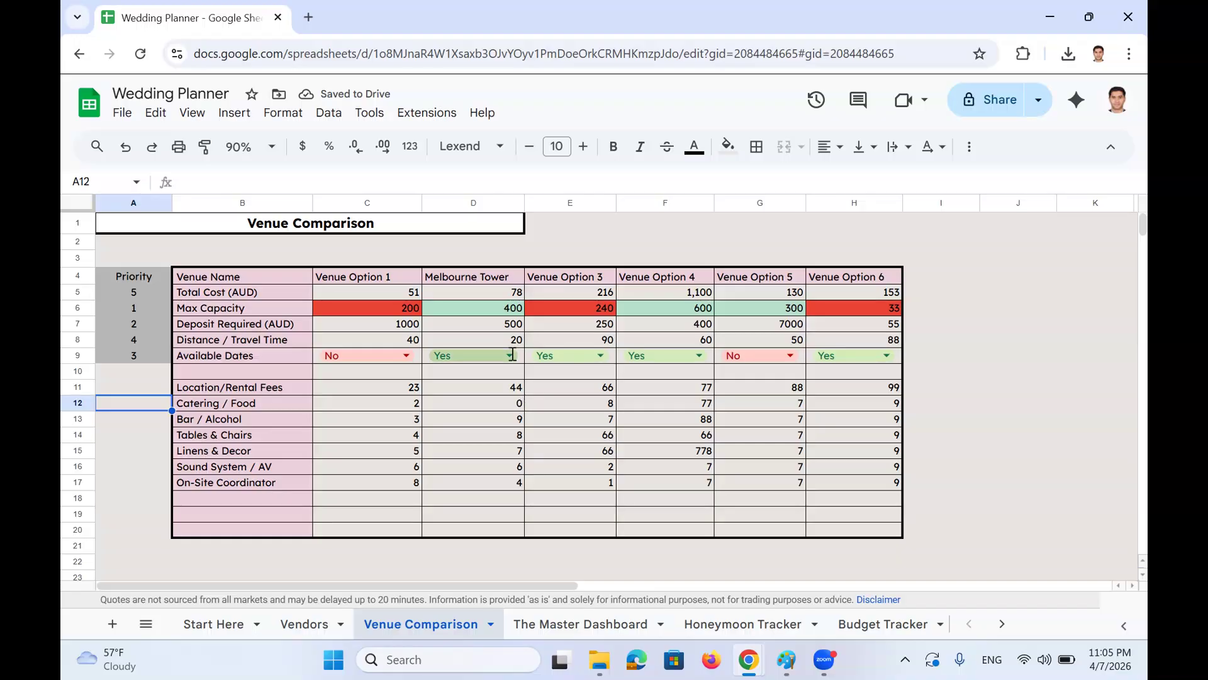
Set Melbourne Tower's date availability dropdown to No
{"action": "left_click", "coordinate": [510, 356]}
{"action": "left_click", "coordinate": [502, 408]}
{"action": "scroll", "coordinate": [502, 409], "scroll_direction": "down", "scroll_amount": 2}
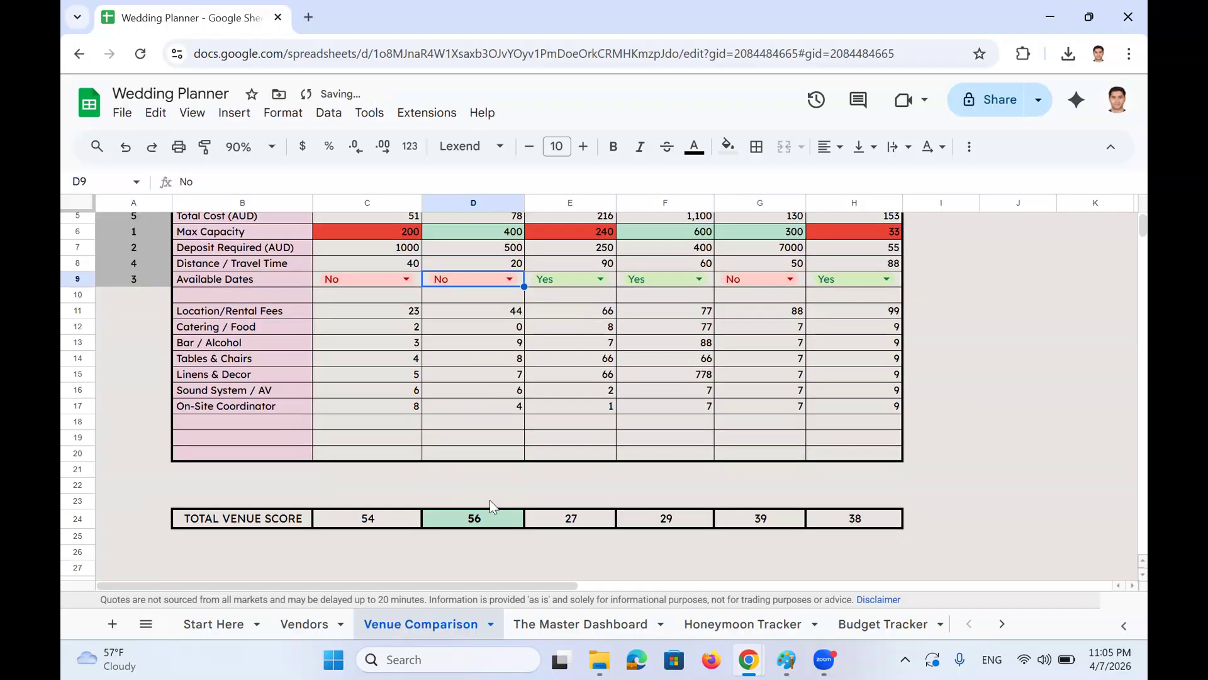
{"action": "scroll", "coordinate": [482, 360], "scroll_direction": "up", "scroll_amount": 2}
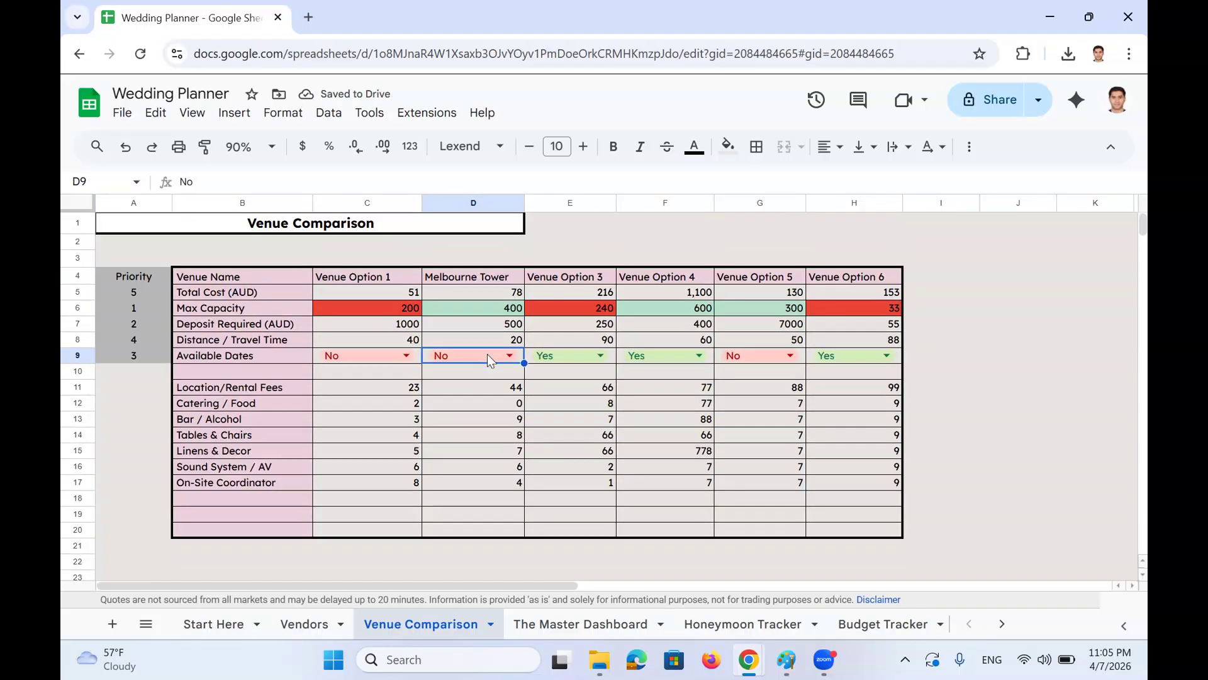
Raise Melbourne Tower's location fee to 4400 and compare with Venue Option 1's score of 54
{"action": "left_click", "coordinate": [492, 387]}
{"action": "left_click", "coordinate": [310, 181]}
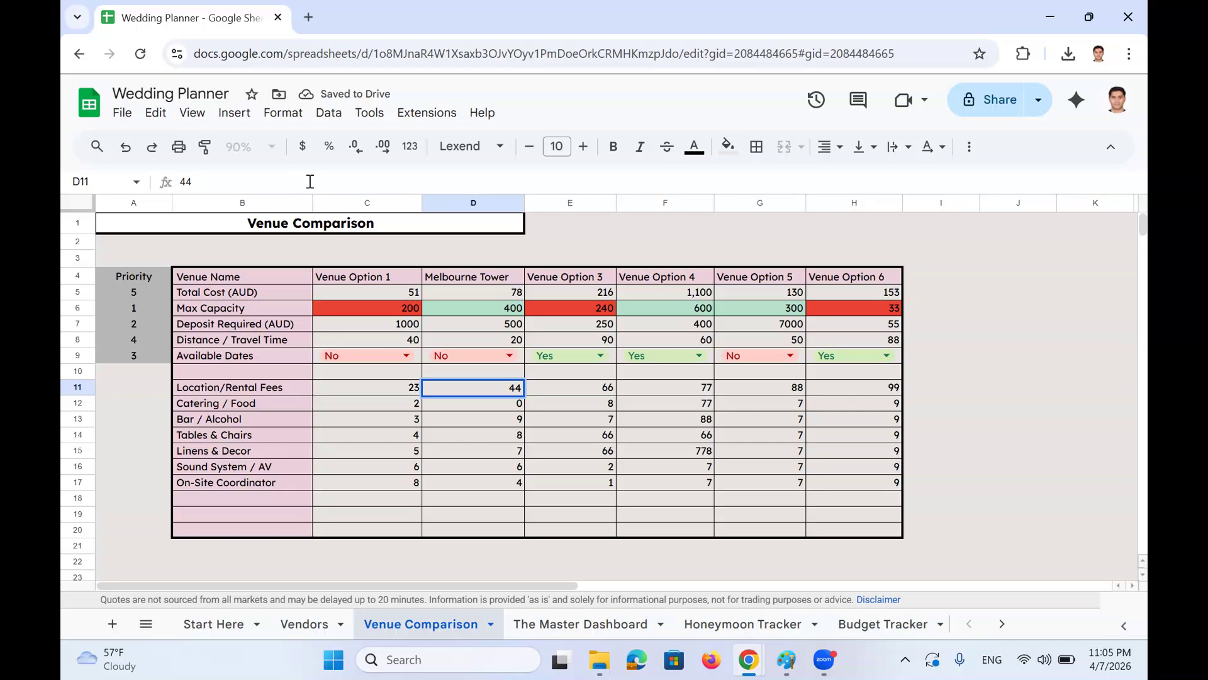
{"action": "type", "text": "00"}
{"action": "key", "text": "Return"}
{"action": "scroll", "coordinate": [377, 247], "scroll_direction": "down", "scroll_amount": 5}
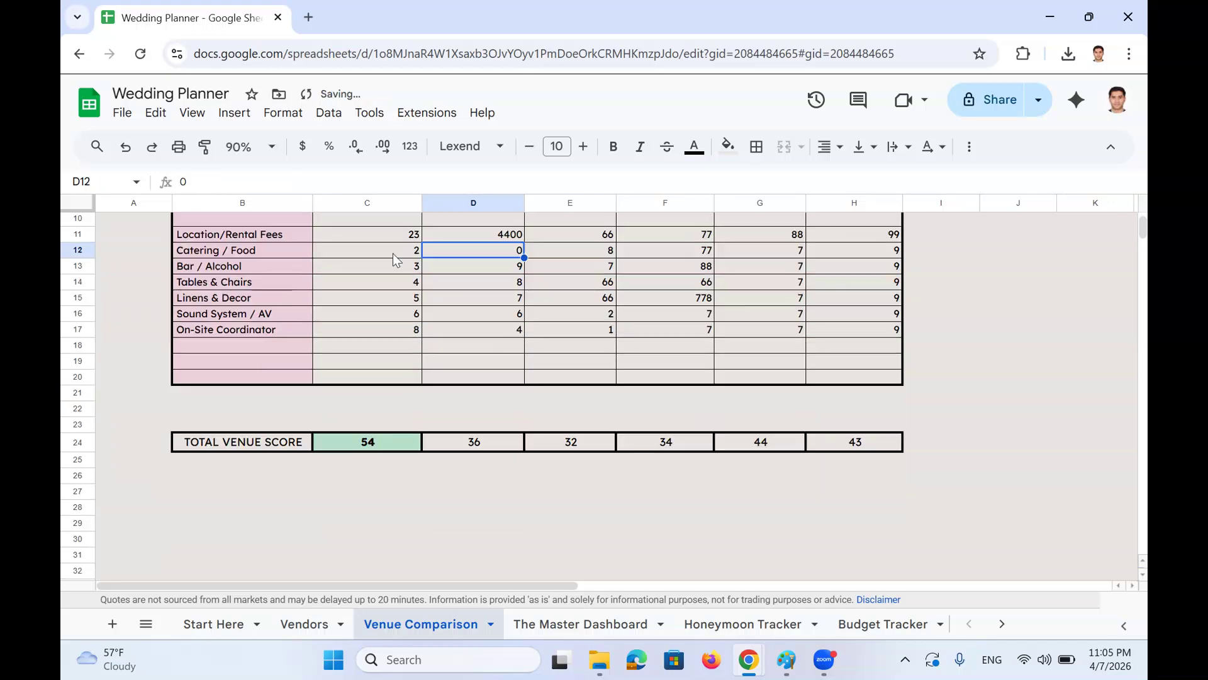
{"action": "scroll", "coordinate": [416, 283], "scroll_direction": "up", "scroll_amount": 3}
{"action": "scroll", "coordinate": [440, 311], "scroll_direction": "up", "scroll_amount": 2}
{"action": "scroll", "coordinate": [498, 291], "scroll_direction": "down", "scroll_amount": 2}
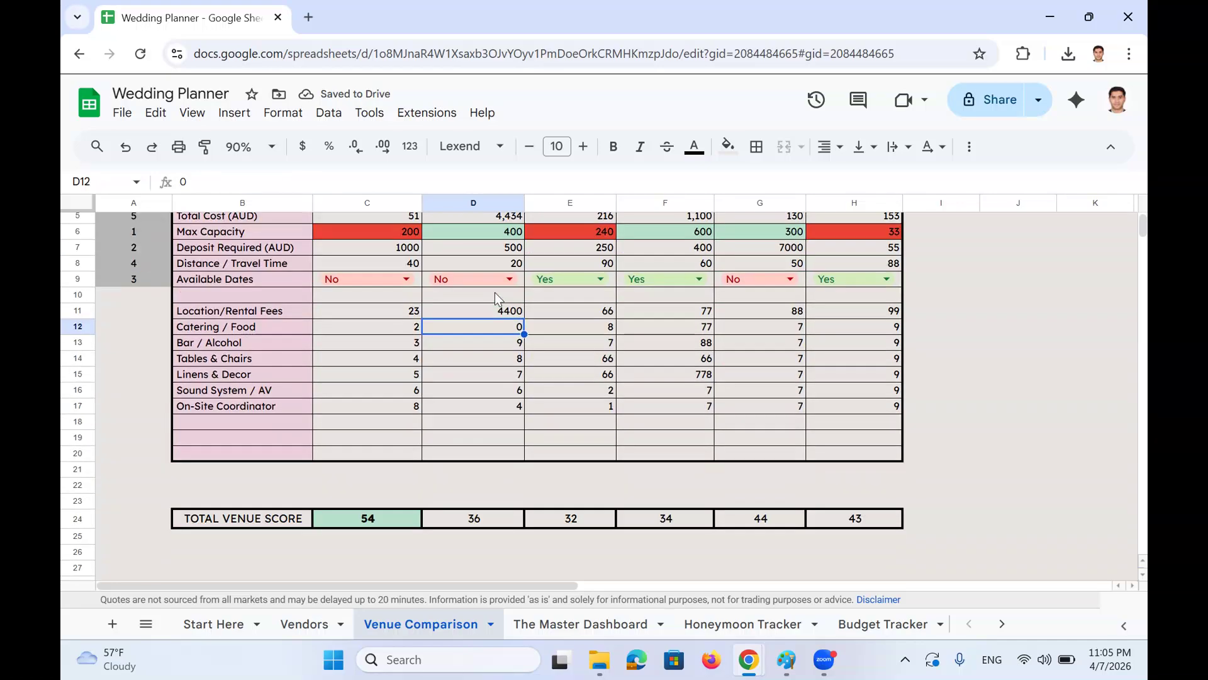
{"action": "left_click", "coordinate": [348, 523]}
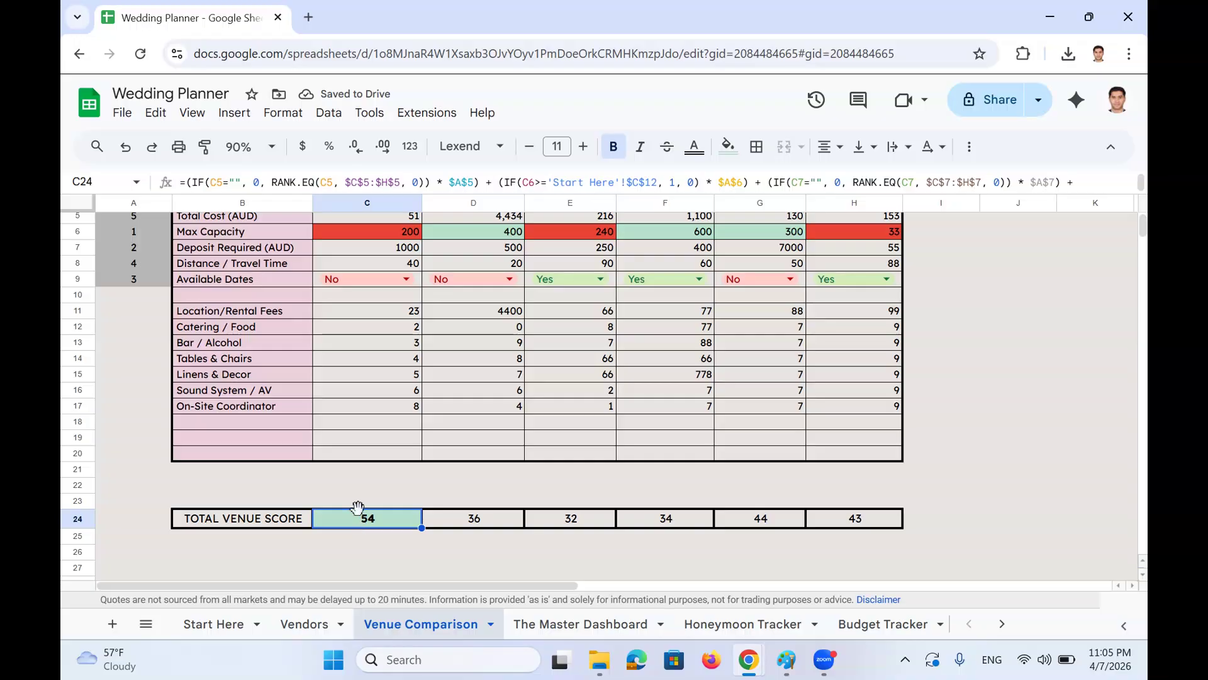
{"action": "scroll", "coordinate": [362, 478], "scroll_direction": "up", "scroll_amount": 2}
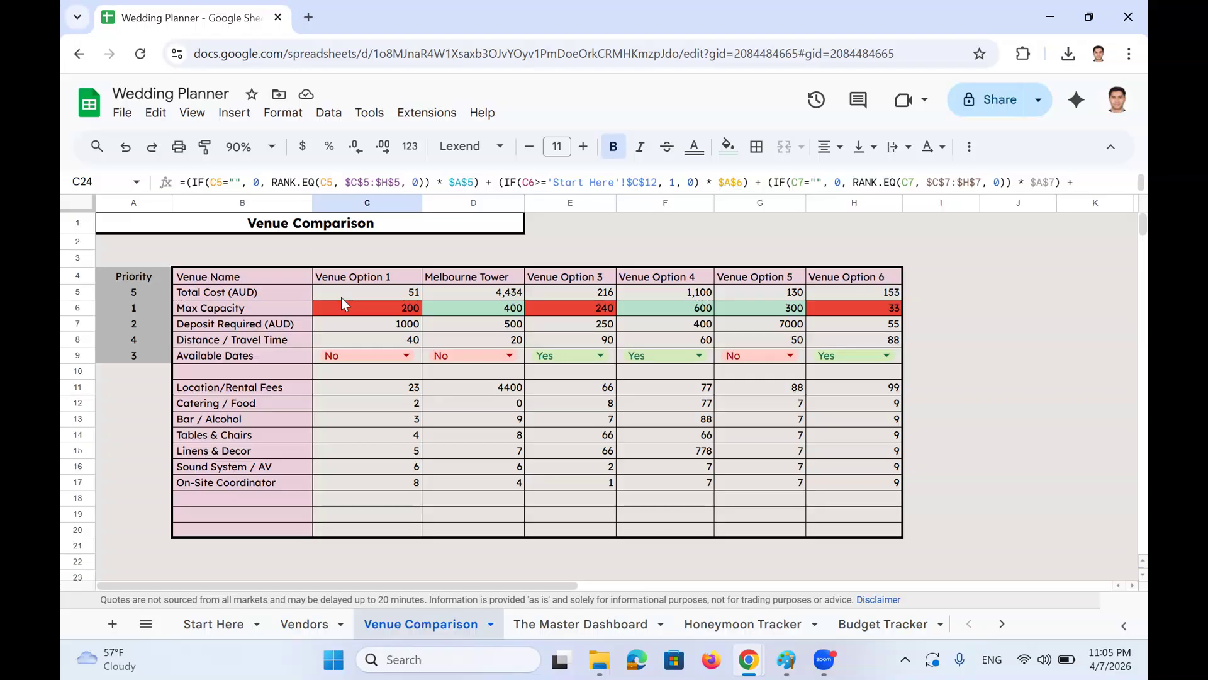
{"action": "left_click", "coordinate": [318, 228]}
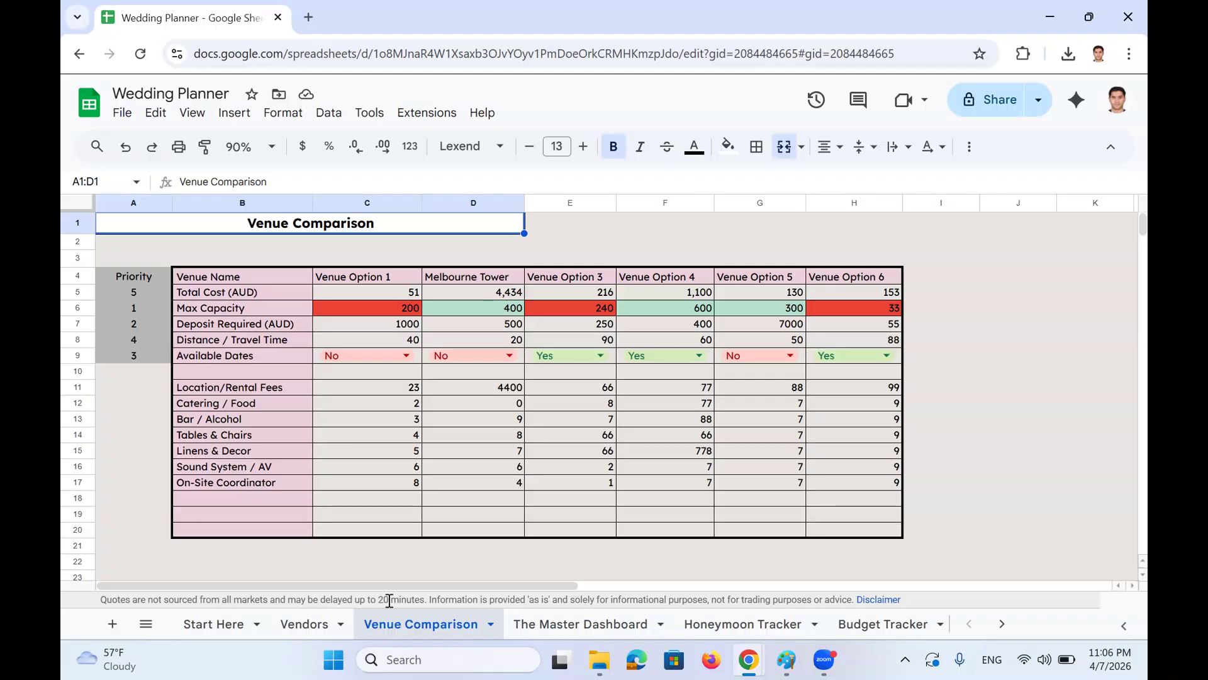
{"action": "left_click", "coordinate": [148, 623]}
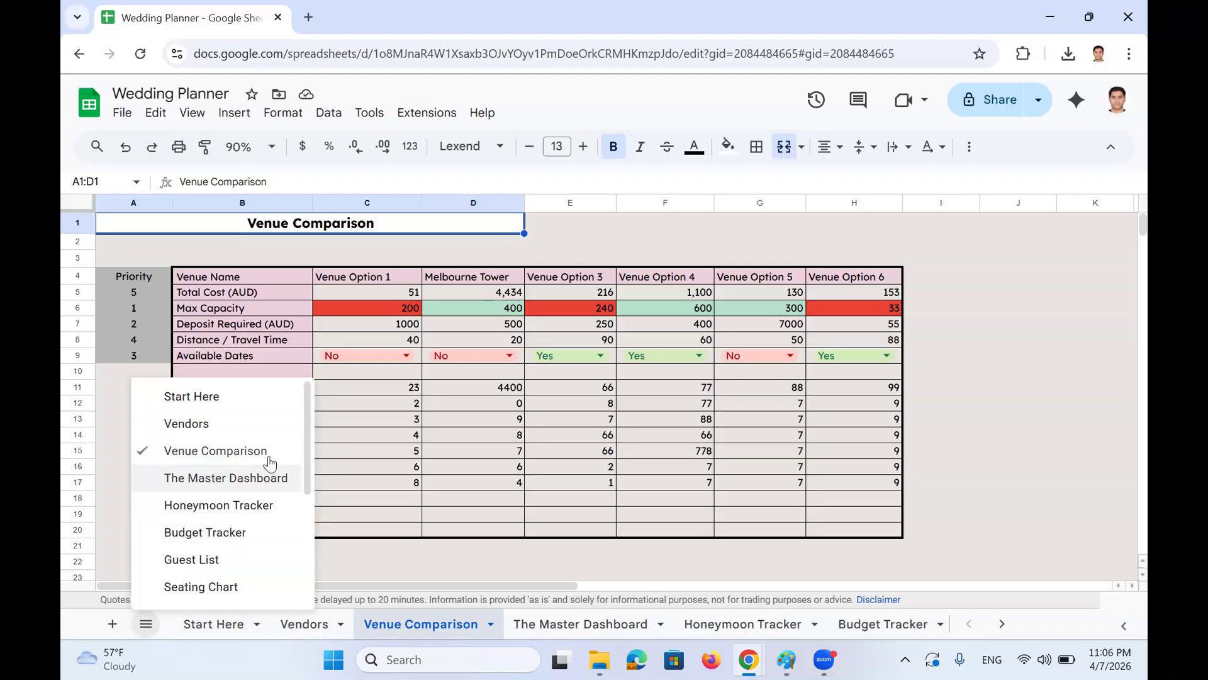
{"action": "left_click_drag", "start_coordinate": [302, 425], "coordinate": [302, 453]}
{"action": "left_click", "coordinate": [243, 480]}
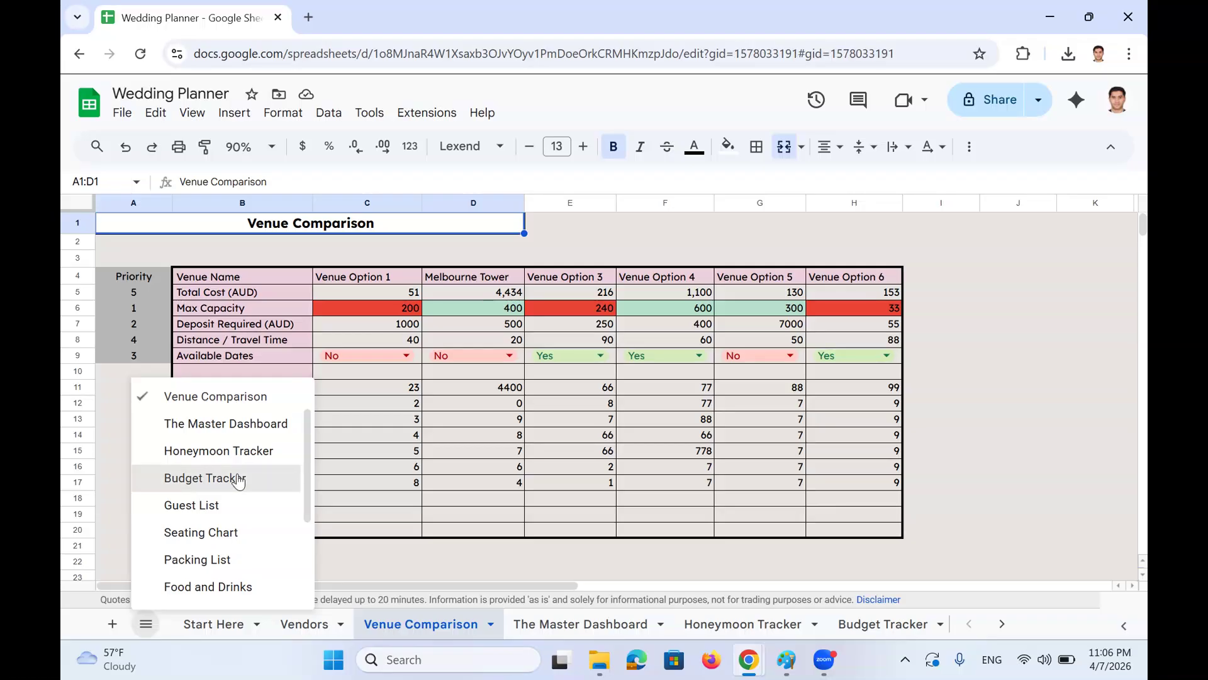
{"action": "scroll", "coordinate": [359, 452], "scroll_direction": "down", "scroll_amount": 5}
{"action": "scroll", "coordinate": [364, 447], "scroll_direction": "up", "scroll_amount": 5}
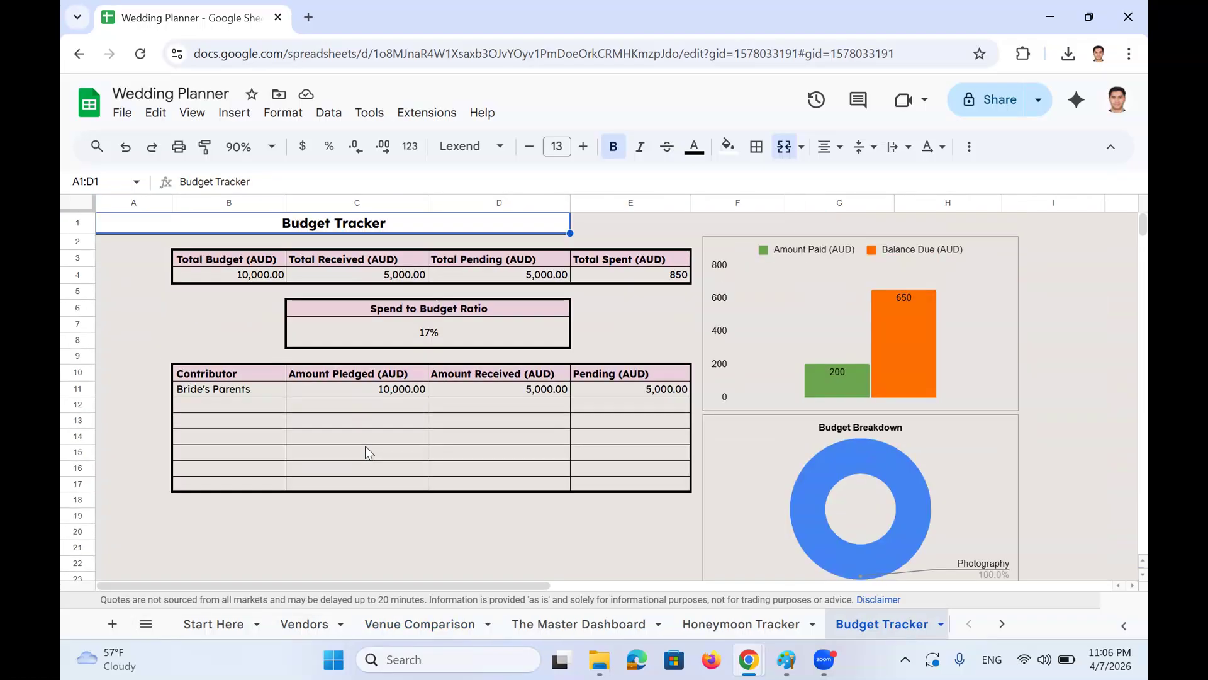
{"action": "left_click", "coordinate": [232, 279]}
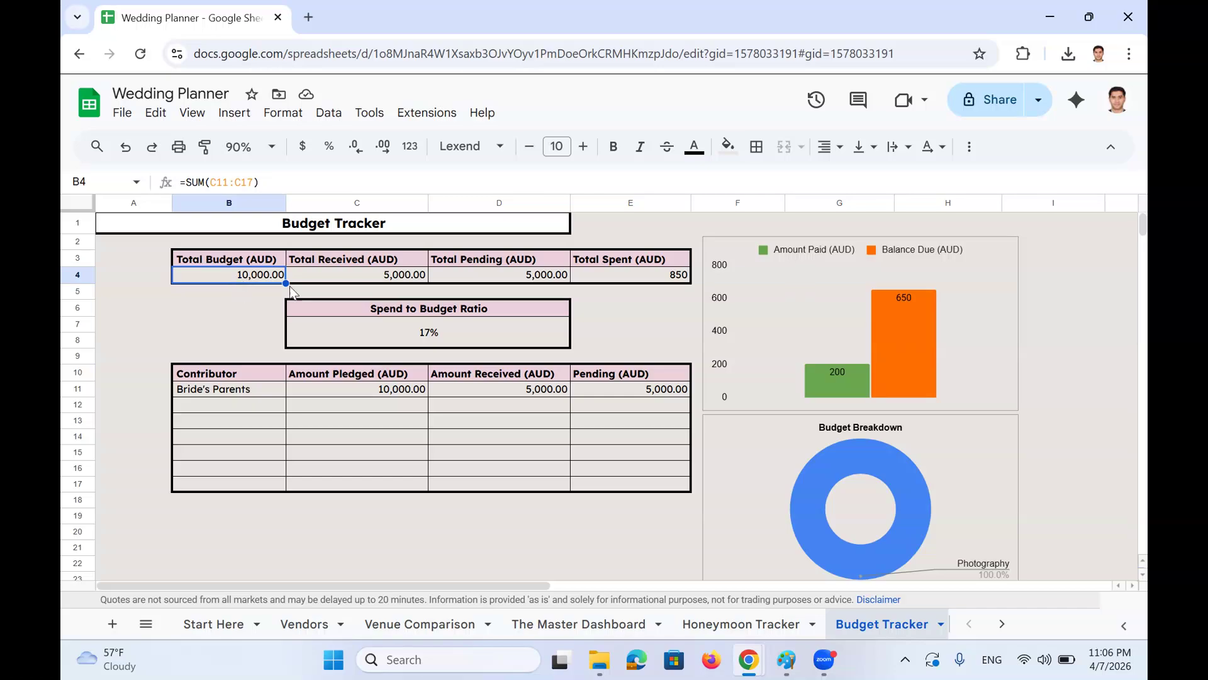
{"action": "left_click", "coordinate": [322, 275]}
{"action": "left_click", "coordinate": [247, 279]}
{"action": "left_click", "coordinate": [241, 376]}
{"action": "left_click", "coordinate": [259, 275]}
{"action": "left_click_drag", "start_coordinate": [267, 261], "coordinate": [628, 268]}
{"action": "left_click_drag", "start_coordinate": [250, 268], "coordinate": [250, 271]}
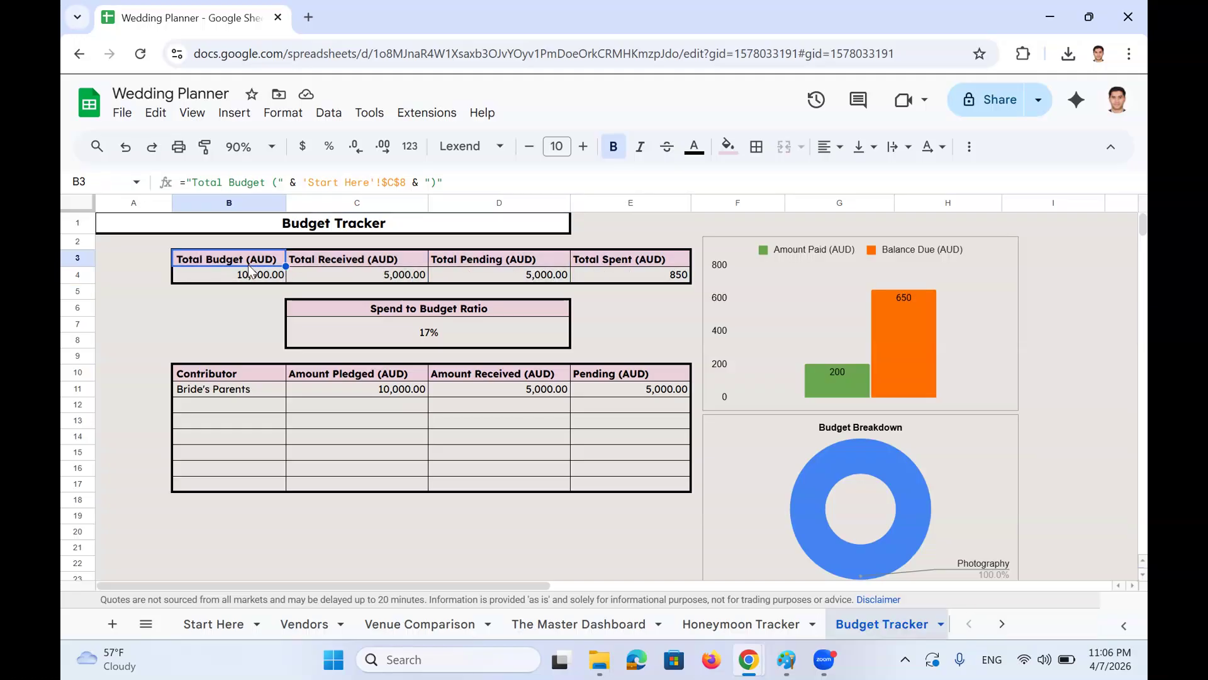
{"action": "left_click", "coordinate": [250, 272]}
{"action": "left_click", "coordinate": [350, 260]}
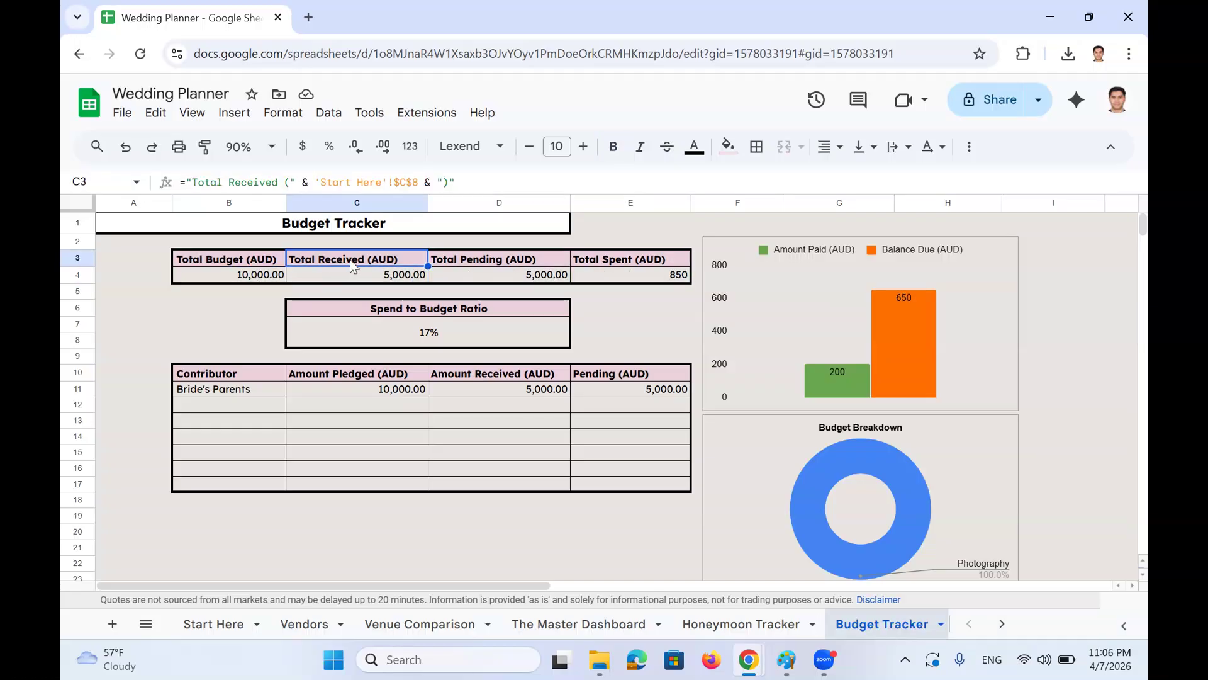
{"action": "left_click", "coordinate": [359, 277]}
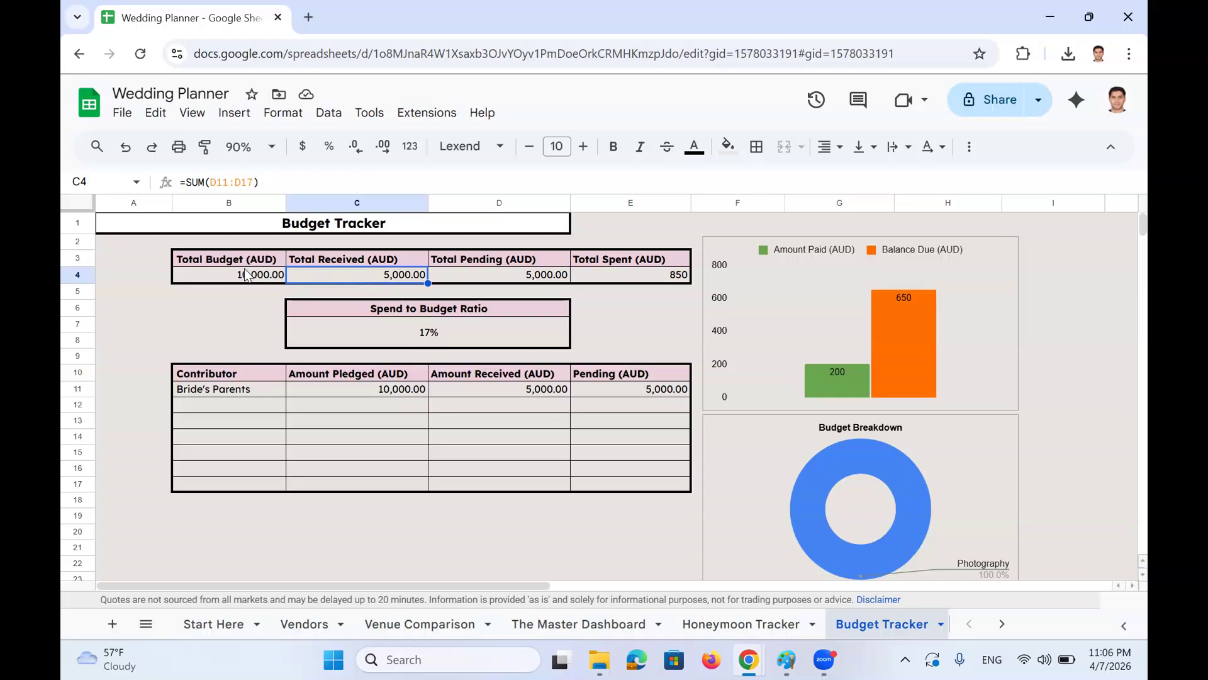
{"action": "left_click", "coordinate": [449, 271]}
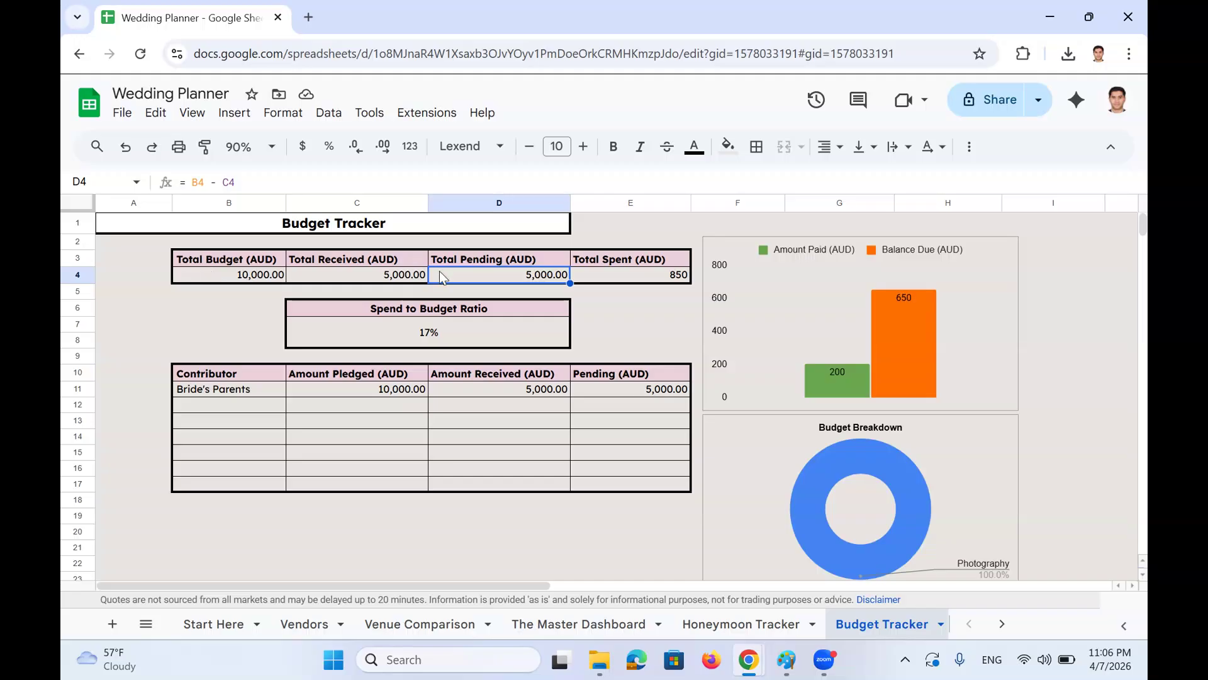
{"action": "left_click", "coordinate": [269, 276]}
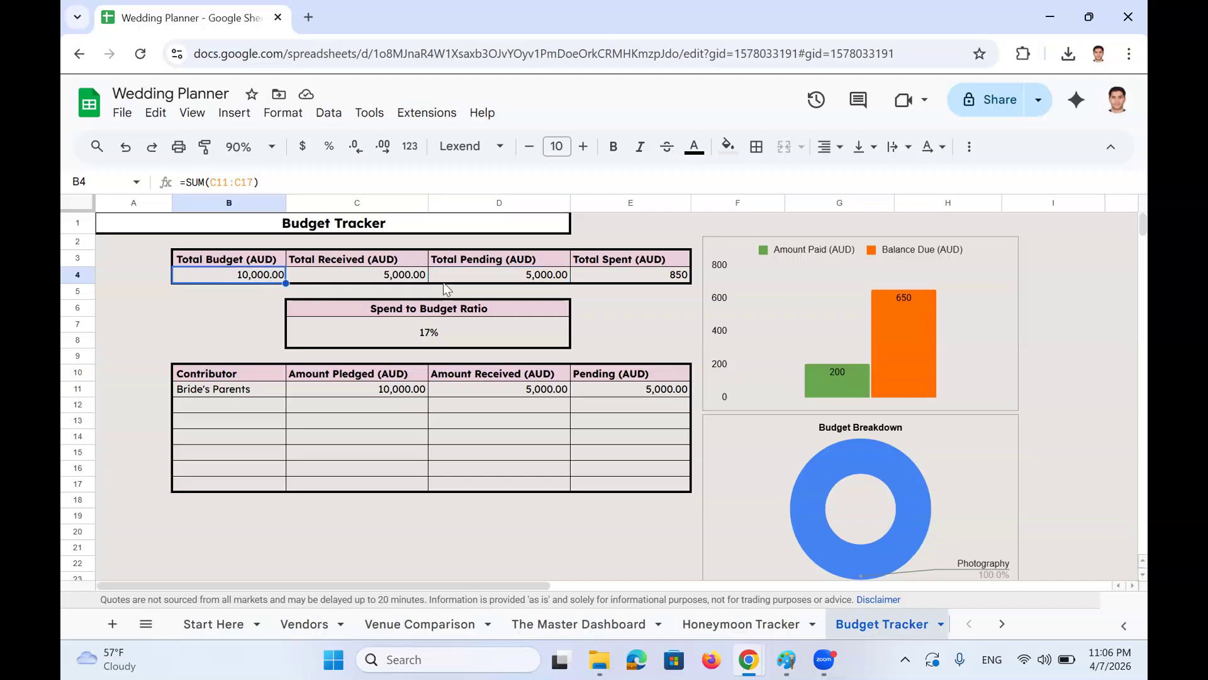
{"action": "left_click", "coordinate": [618, 272]}
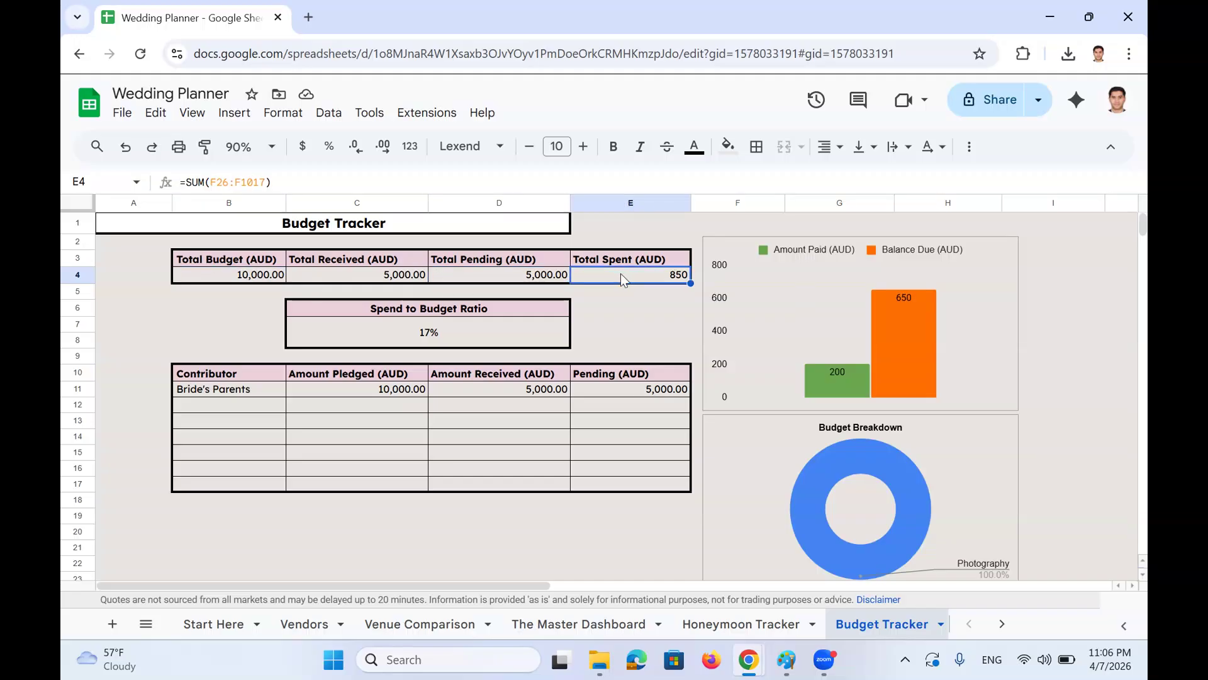
{"action": "left_click", "coordinate": [492, 312]}
{"action": "left_click", "coordinate": [490, 328]}
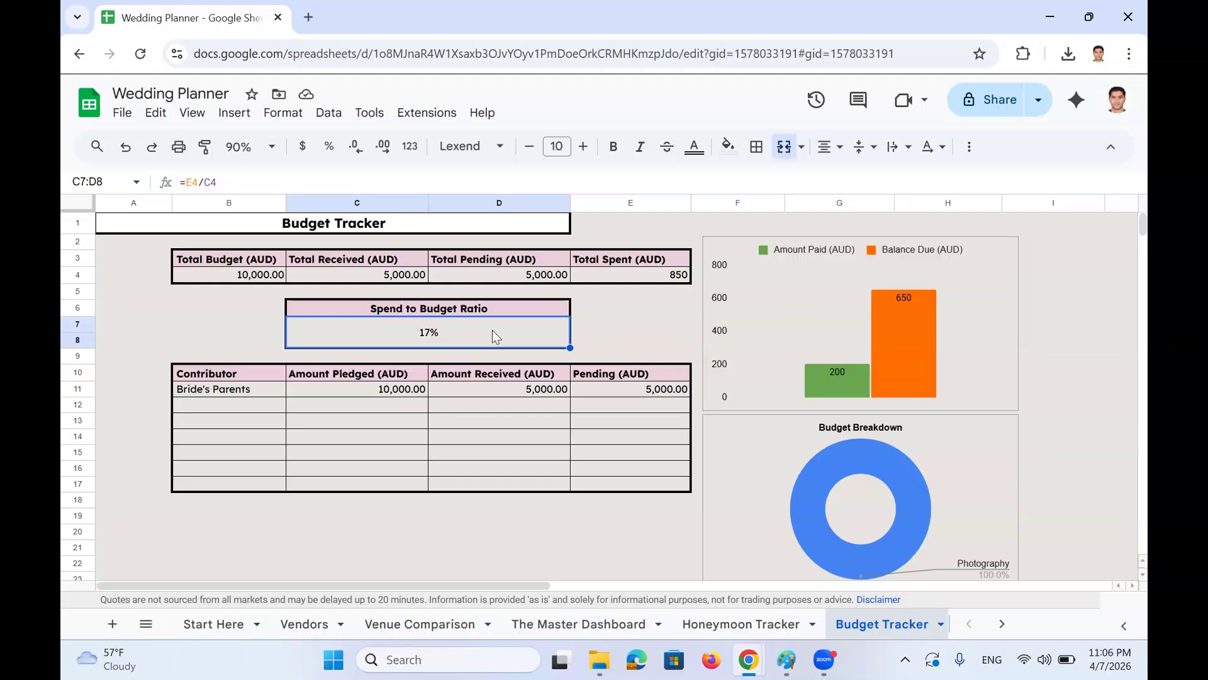
{"action": "scroll", "coordinate": [598, 352], "scroll_direction": "down", "scroll_amount": 2}
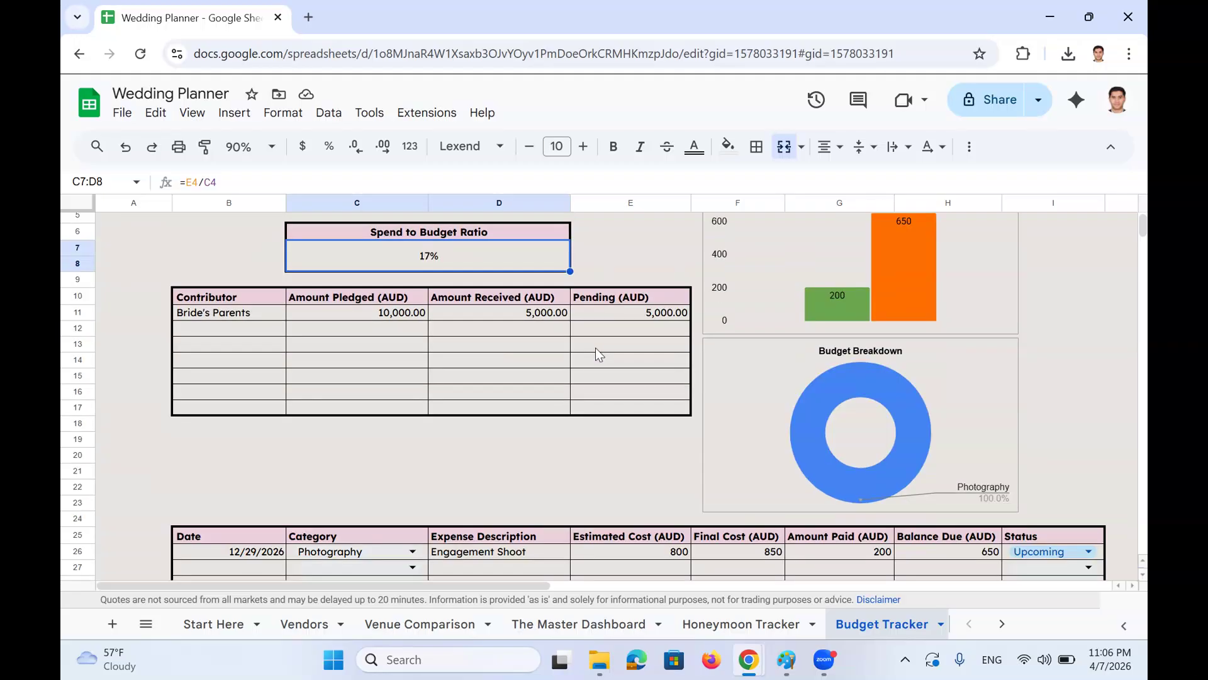
{"action": "left_click", "coordinate": [224, 317]}
{"action": "scroll", "coordinate": [263, 337], "scroll_direction": "up", "scroll_amount": 2}
{"action": "left_click", "coordinate": [228, 275]}
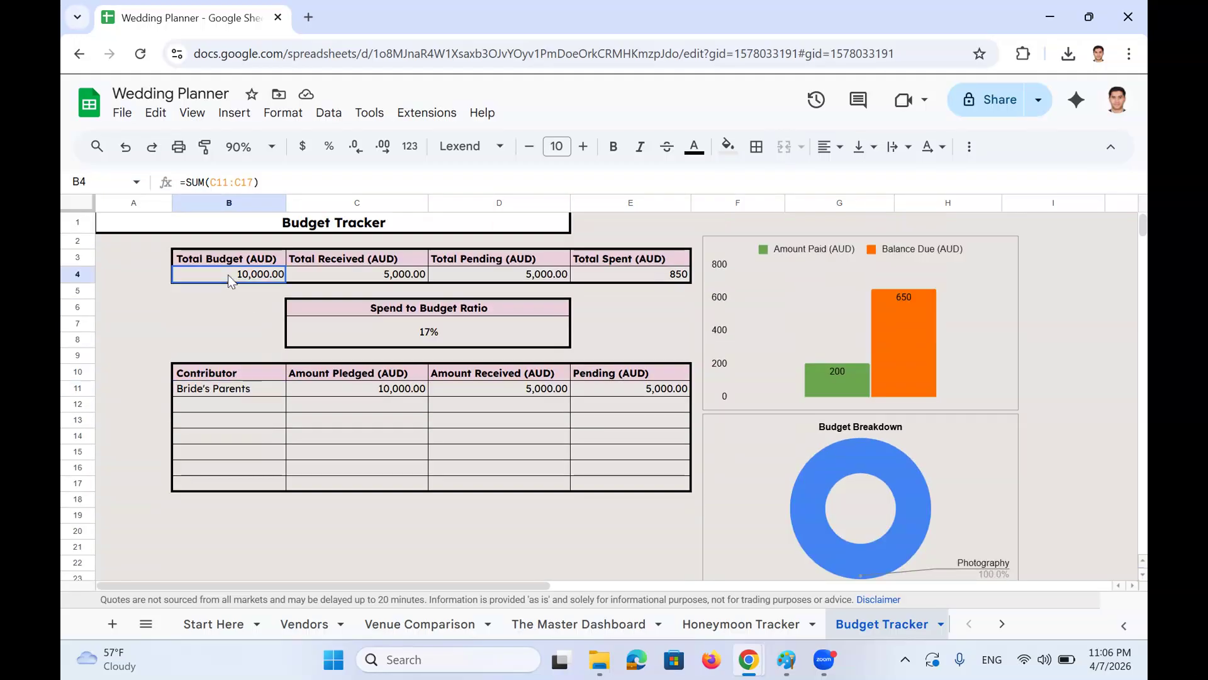
{"action": "double_click", "coordinate": [228, 275]}
{"action": "key", "text": "Return"}
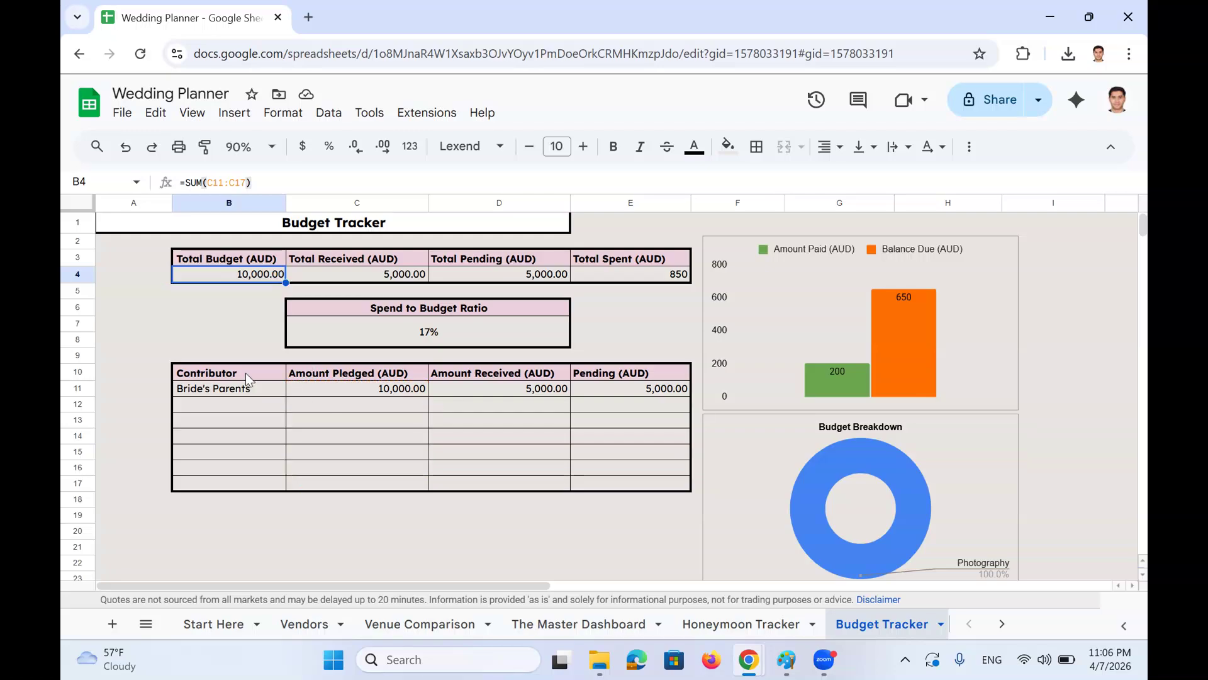
{"action": "left_click_drag", "start_coordinate": [246, 373], "coordinate": [649, 456]}
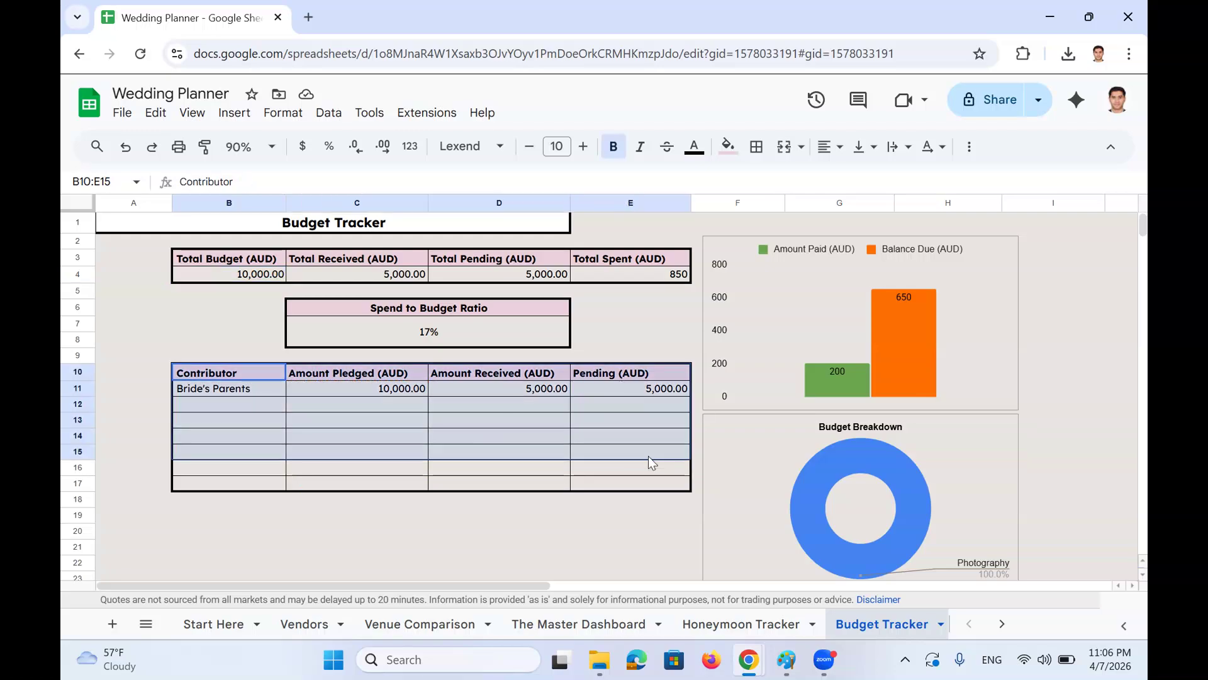
{"action": "left_click", "coordinate": [204, 378]}
{"action": "left_click", "coordinate": [214, 389]}
{"action": "left_click", "coordinate": [343, 387]}
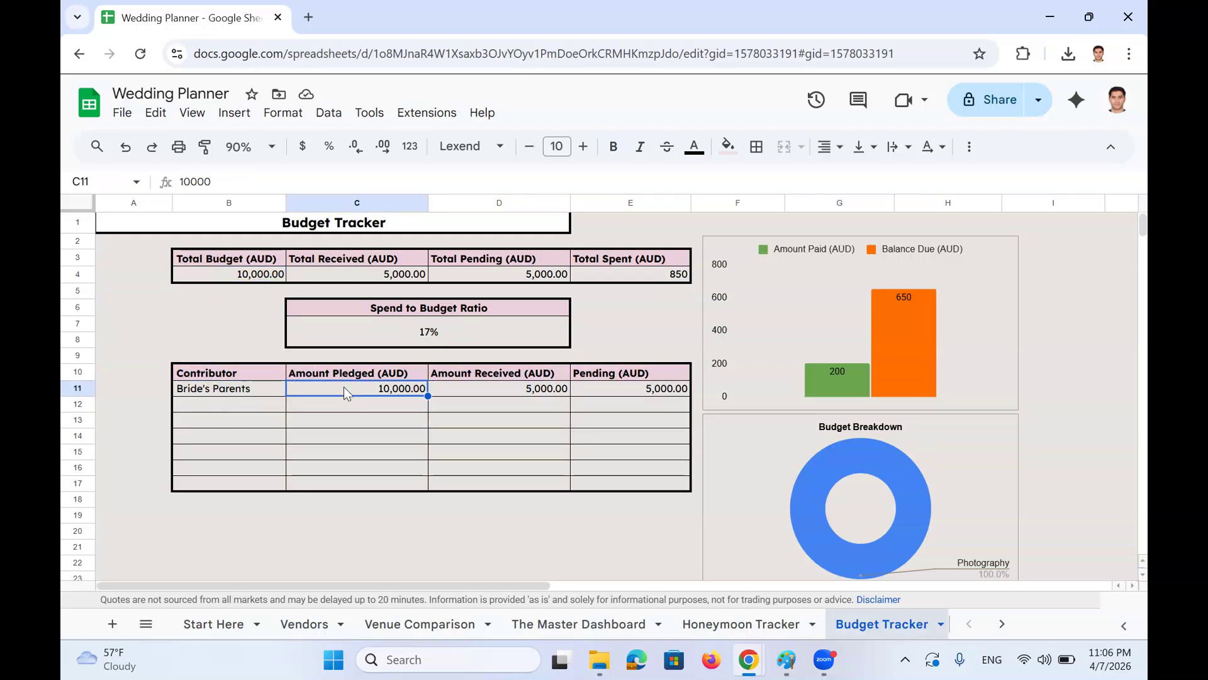
{"action": "left_click", "coordinate": [515, 389]}
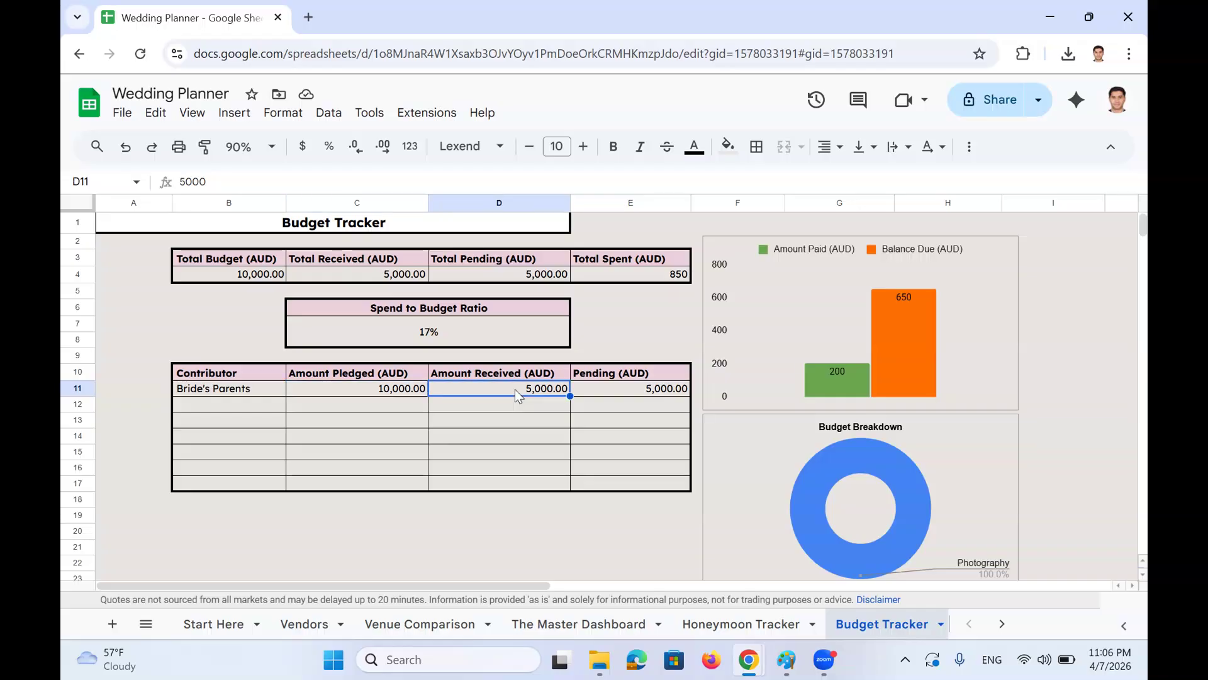
{"action": "left_click", "coordinate": [636, 389]}
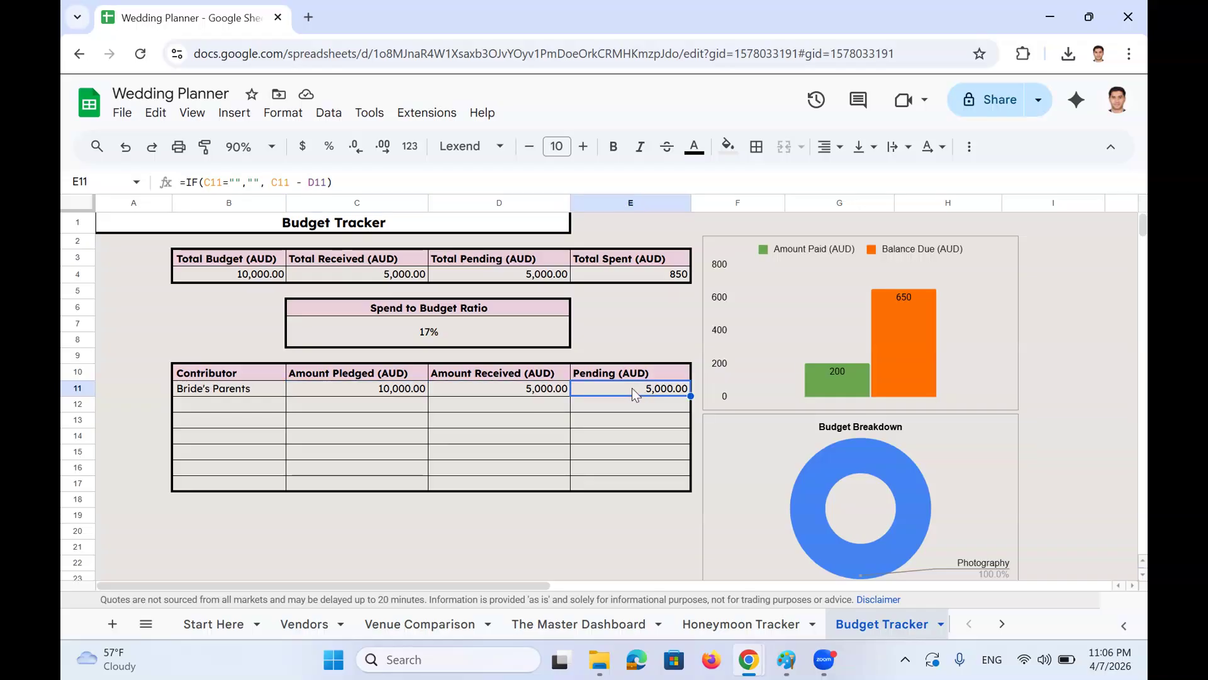
Add a 'Saving' contributor in row 12 with 20,000 pledged and 20000 received
{"action": "left_click", "coordinate": [273, 399]}
{"action": "type", "text": "Sav"}
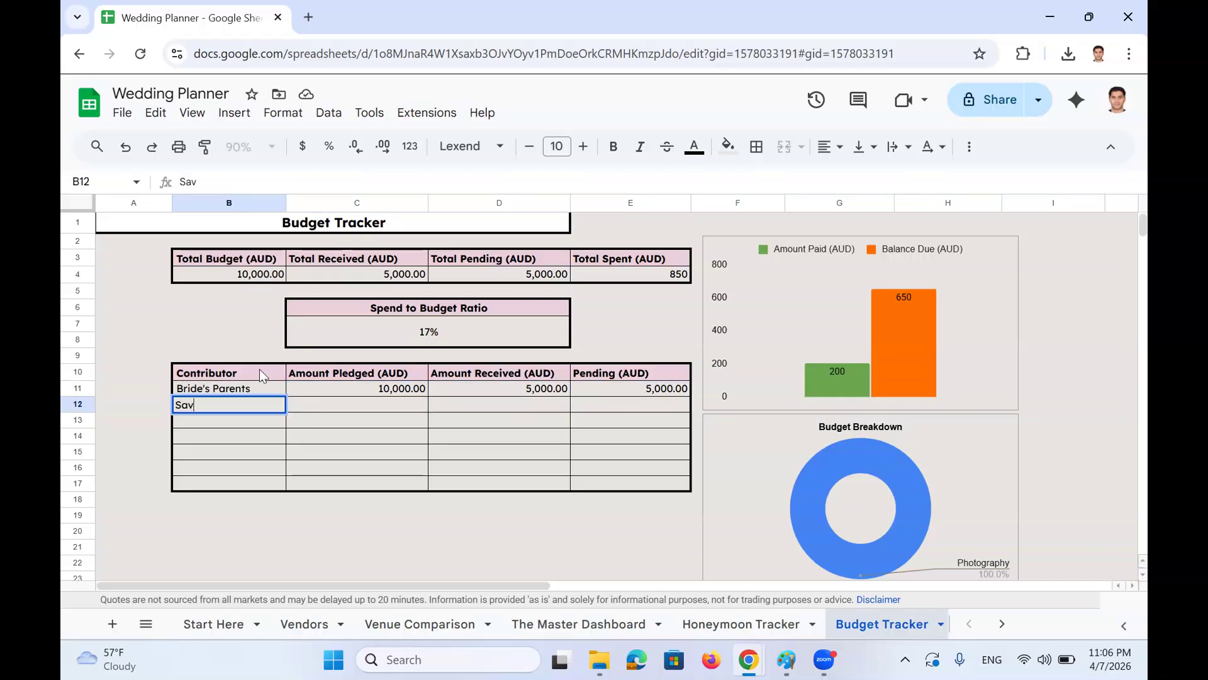
{"action": "type", "text": "ing"}
{"action": "key", "text": "Return"}
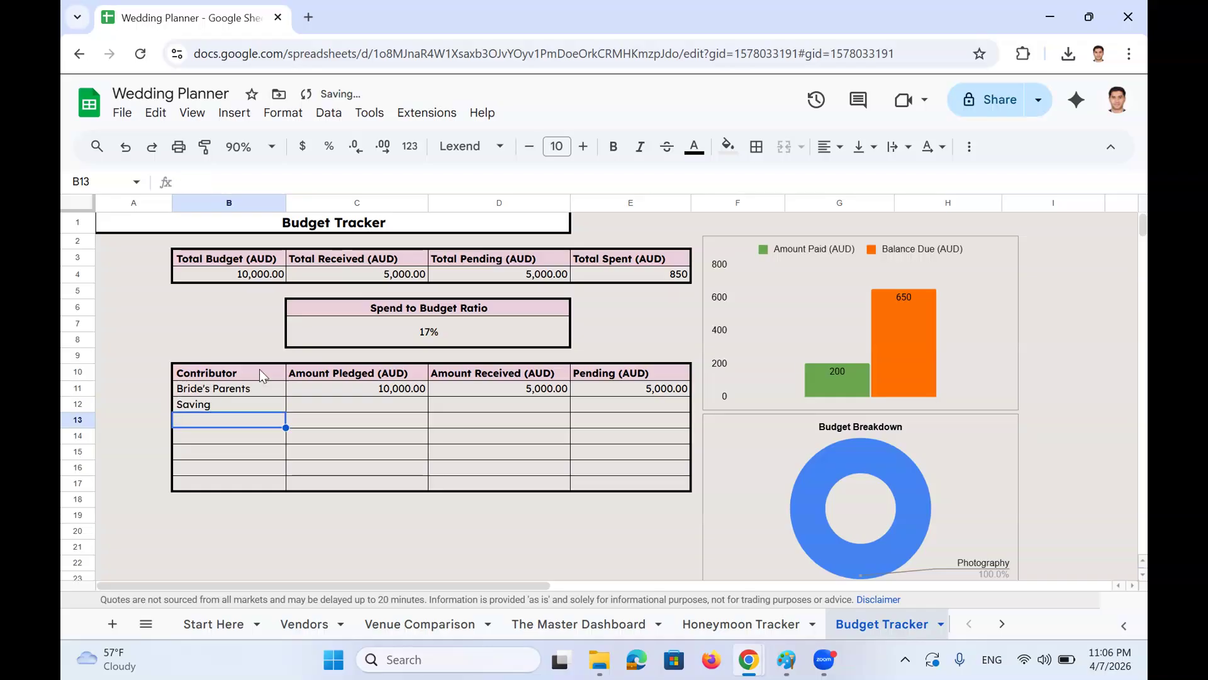
{"action": "left_click", "coordinate": [313, 409]}
{"action": "type", "text": "20,00"}
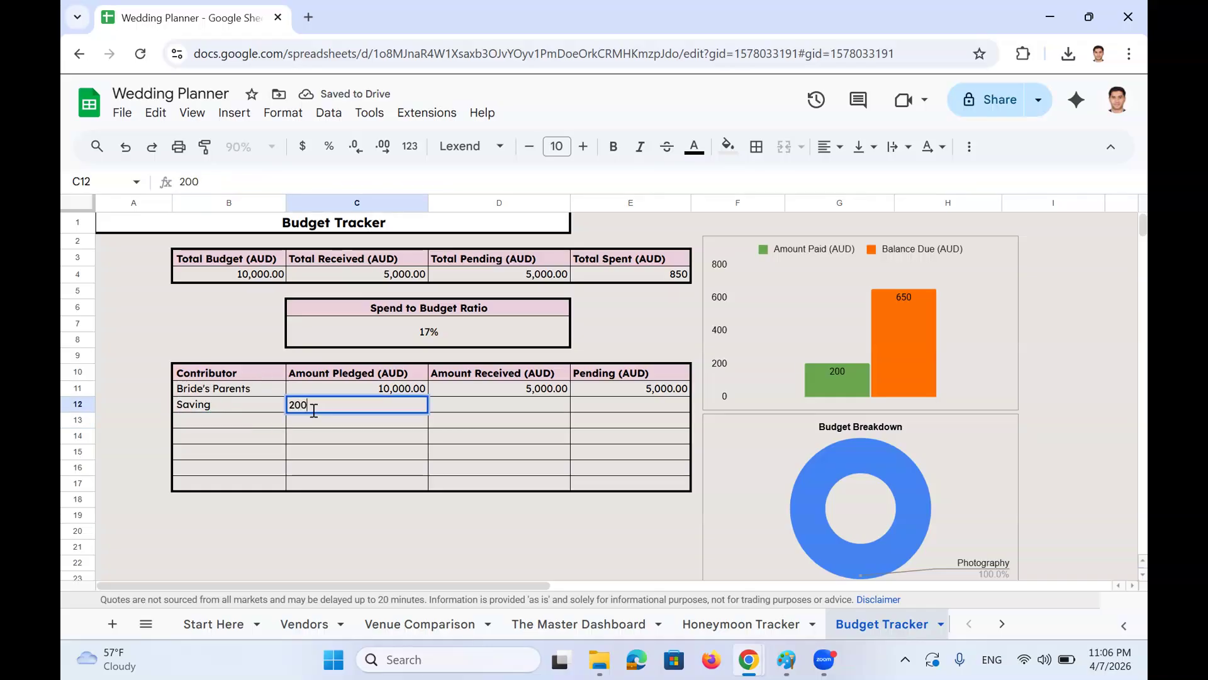
{"action": "type", "text": "0"}
{"action": "key", "text": "Return"}
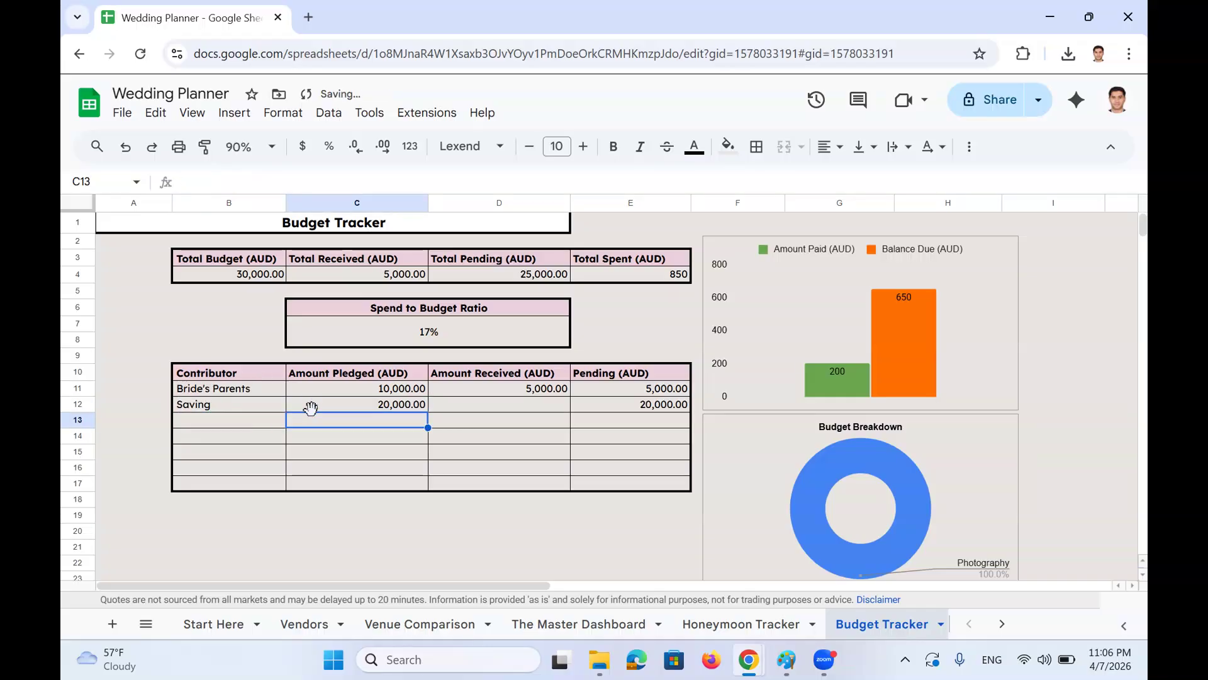
{"action": "left_click", "coordinate": [513, 410]}
{"action": "type", "text": "20000"}
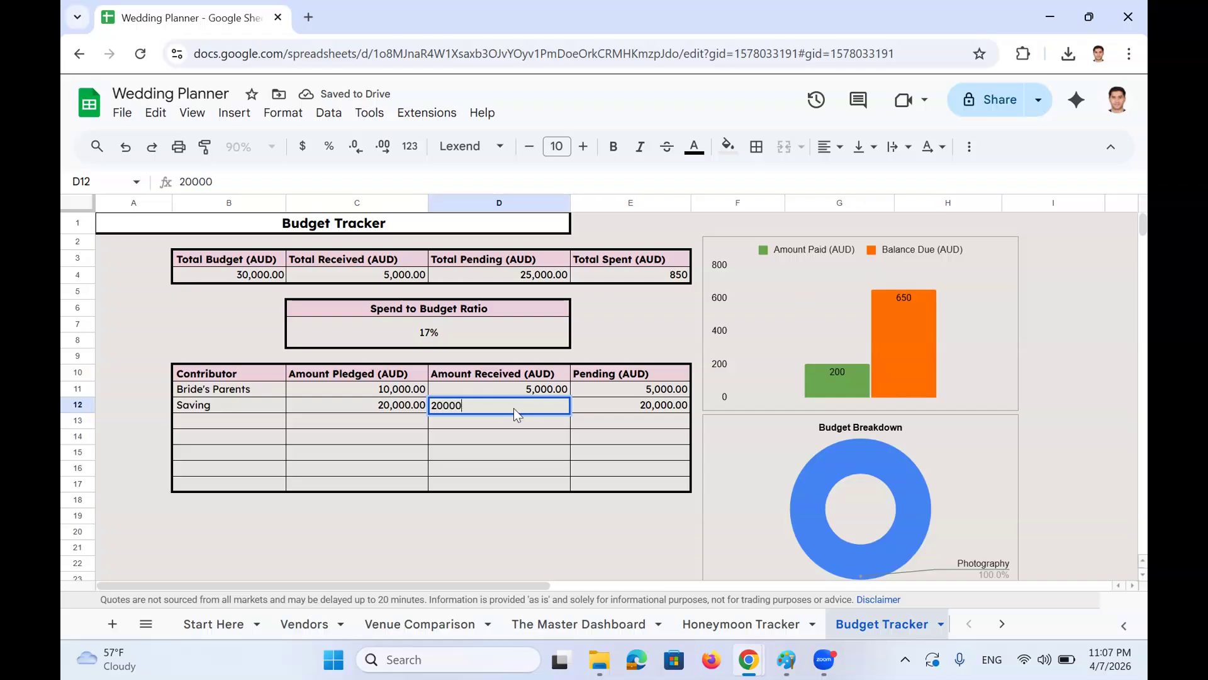
{"action": "key", "text": "Return"}
{"action": "scroll", "coordinate": [537, 405], "scroll_direction": "down", "scroll_amount": 3}
{"action": "scroll", "coordinate": [537, 406], "scroll_direction": "up", "scroll_amount": 3}
Verify Total Budget reads 30,000.00 and the Start Here sheet's linked Total Expected Budget matches
{"action": "left_click", "coordinate": [237, 278]}
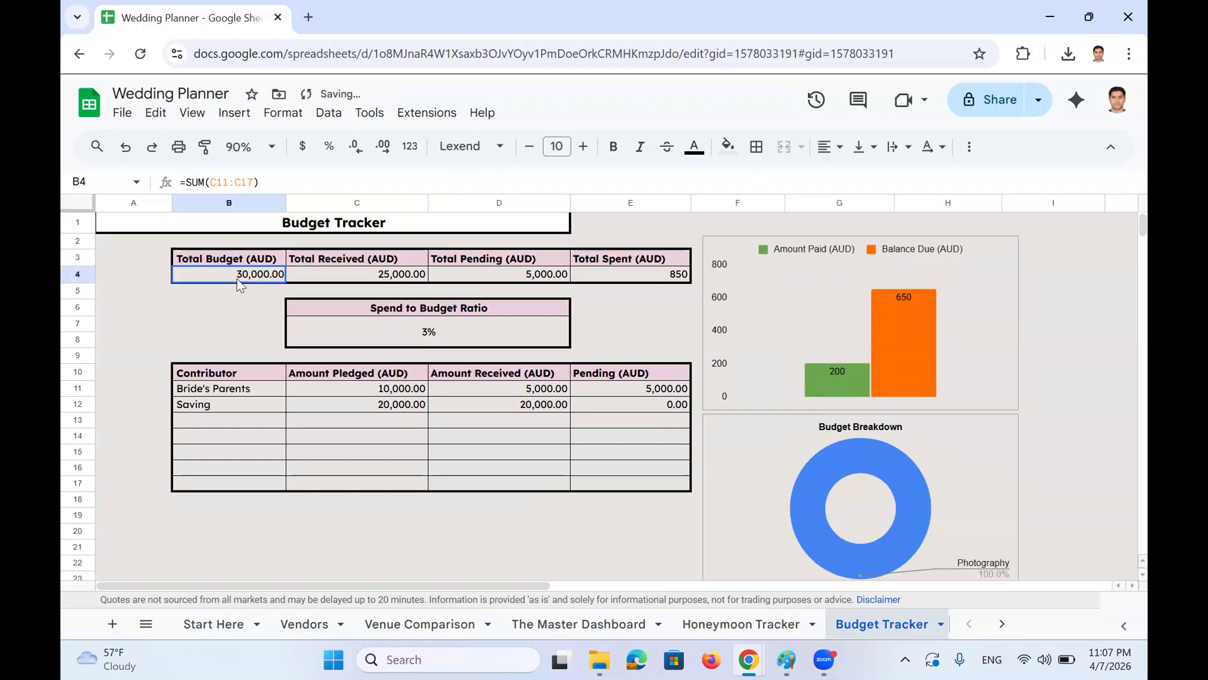
{"action": "left_click", "coordinate": [222, 625]}
{"action": "left_click", "coordinate": [355, 328]}
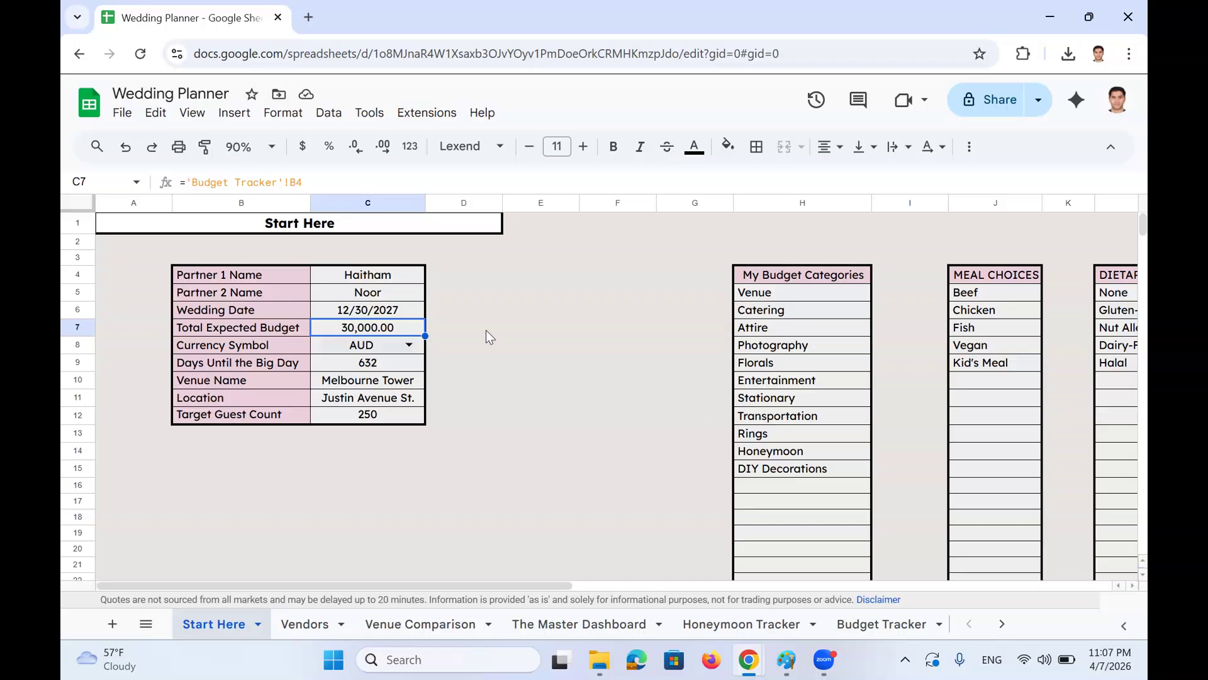
{"action": "left_click", "coordinate": [841, 623]}
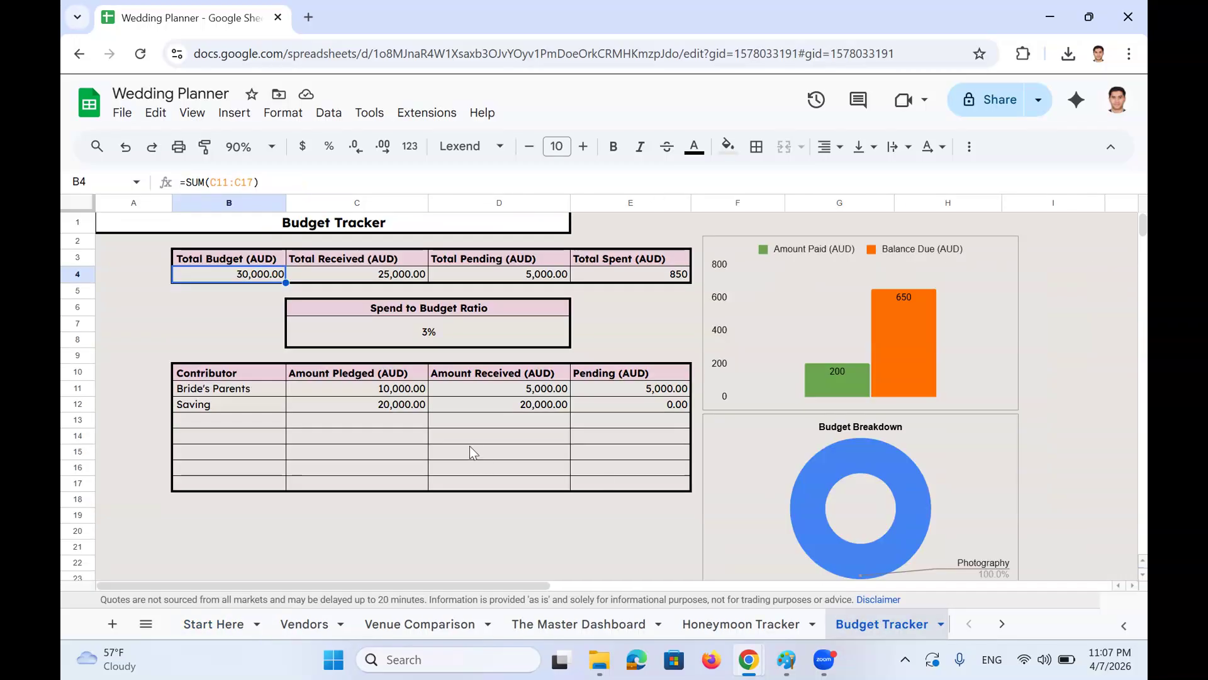
{"action": "scroll", "coordinate": [436, 382], "scroll_direction": "down", "scroll_amount": 6}
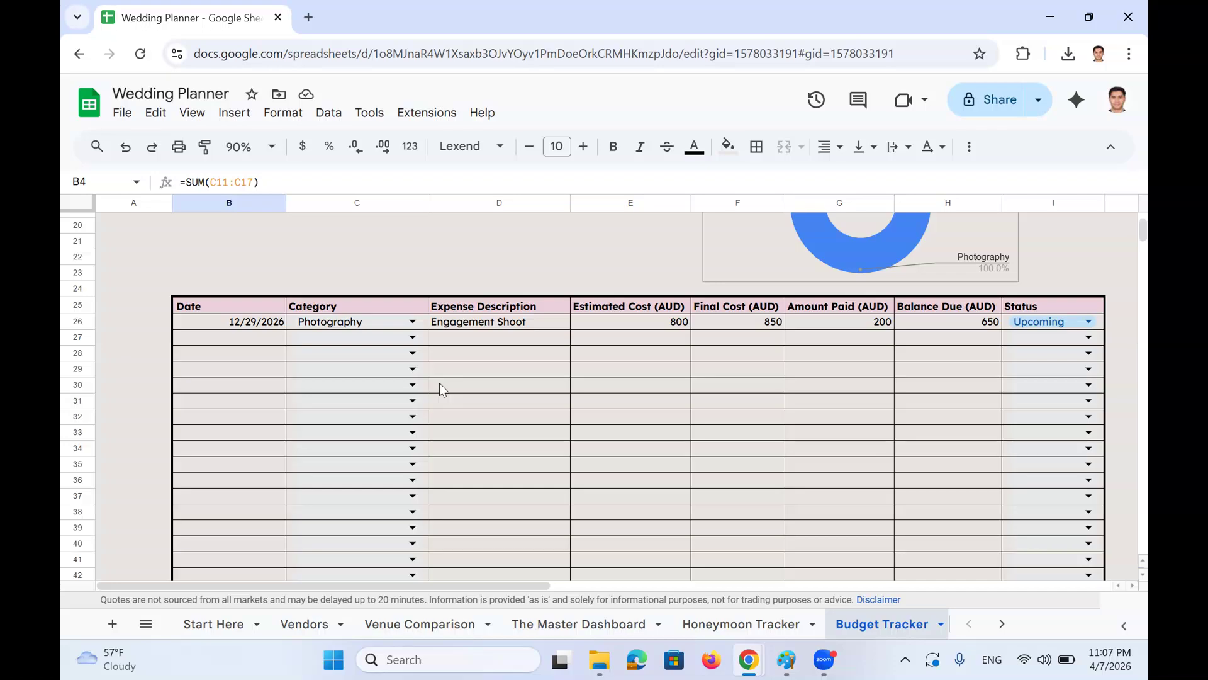
{"action": "scroll", "coordinate": [450, 393], "scroll_direction": "up", "scroll_amount": 3}
{"action": "scroll", "coordinate": [479, 410], "scroll_direction": "up", "scroll_amount": 1}
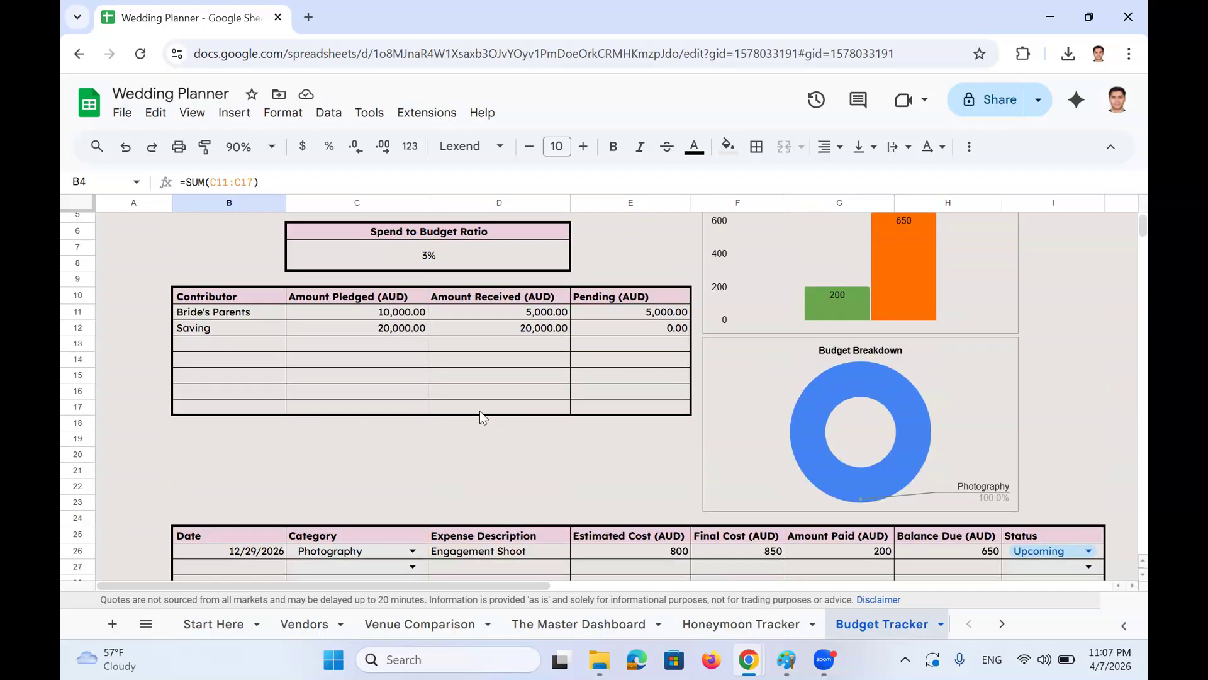
{"action": "scroll", "coordinate": [481, 411], "scroll_direction": "down", "scroll_amount": 1}
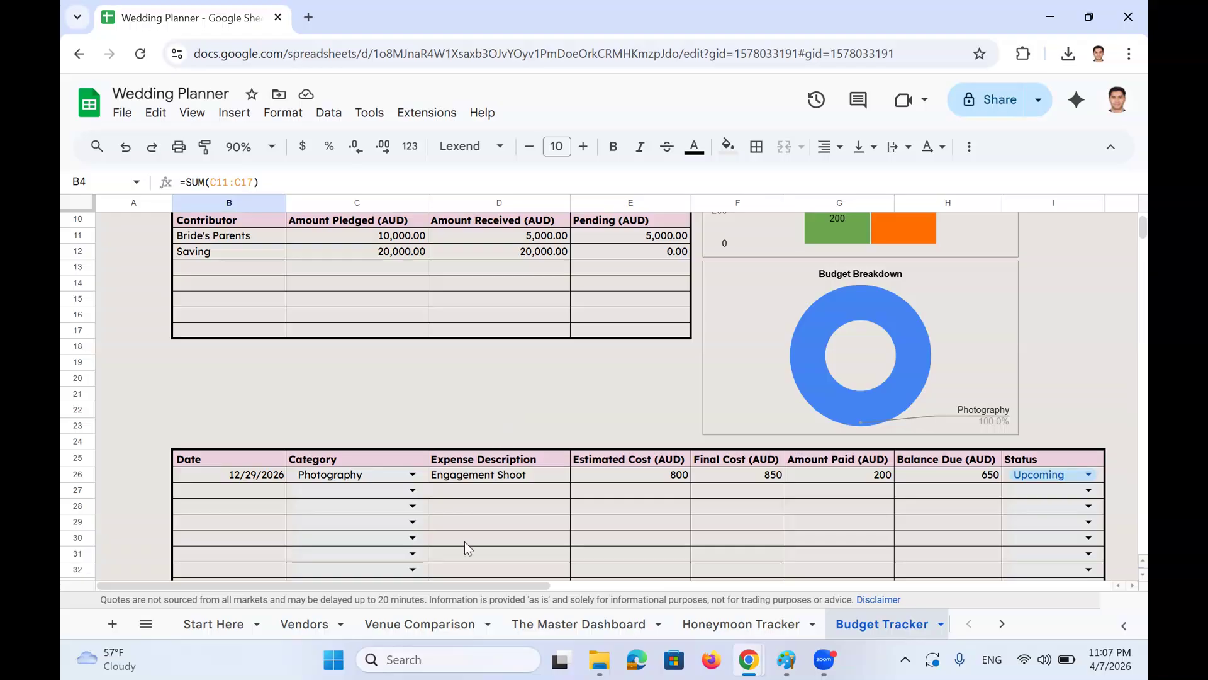
{"action": "left_click", "coordinate": [306, 621]}
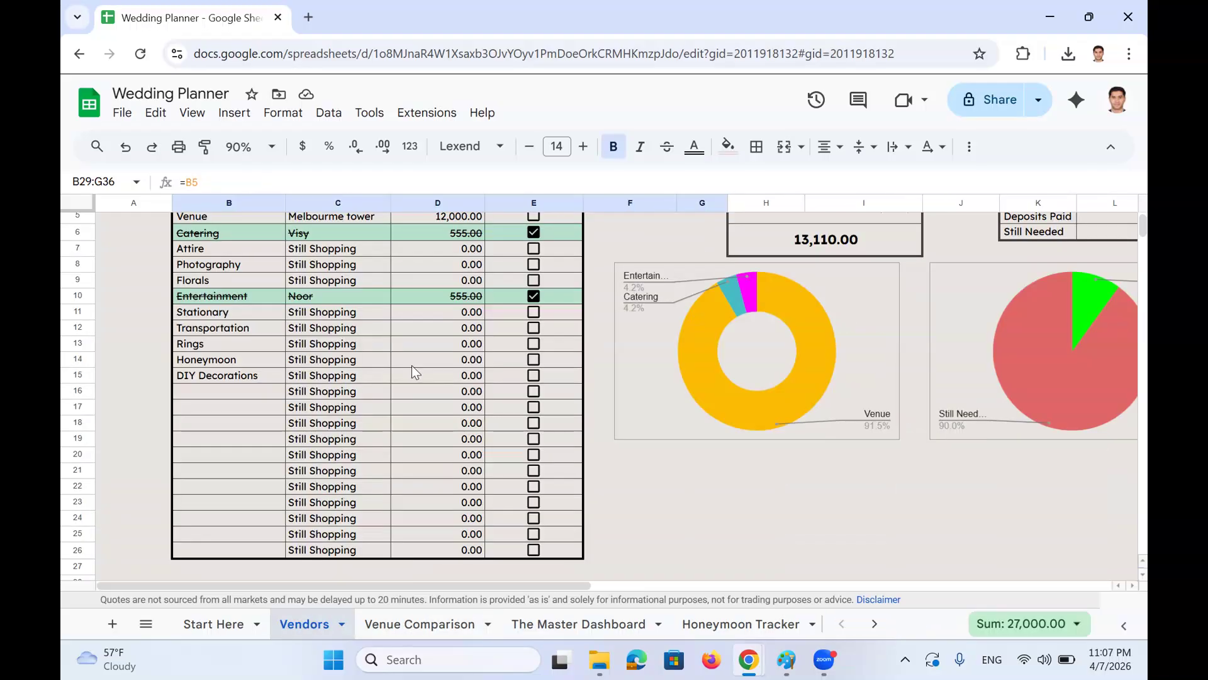
{"action": "scroll", "coordinate": [417, 367], "scroll_direction": "down", "scroll_amount": 4}
{"action": "left_click", "coordinate": [471, 333]}
{"action": "scroll", "coordinate": [566, 374], "scroll_direction": "up", "scroll_amount": 4}
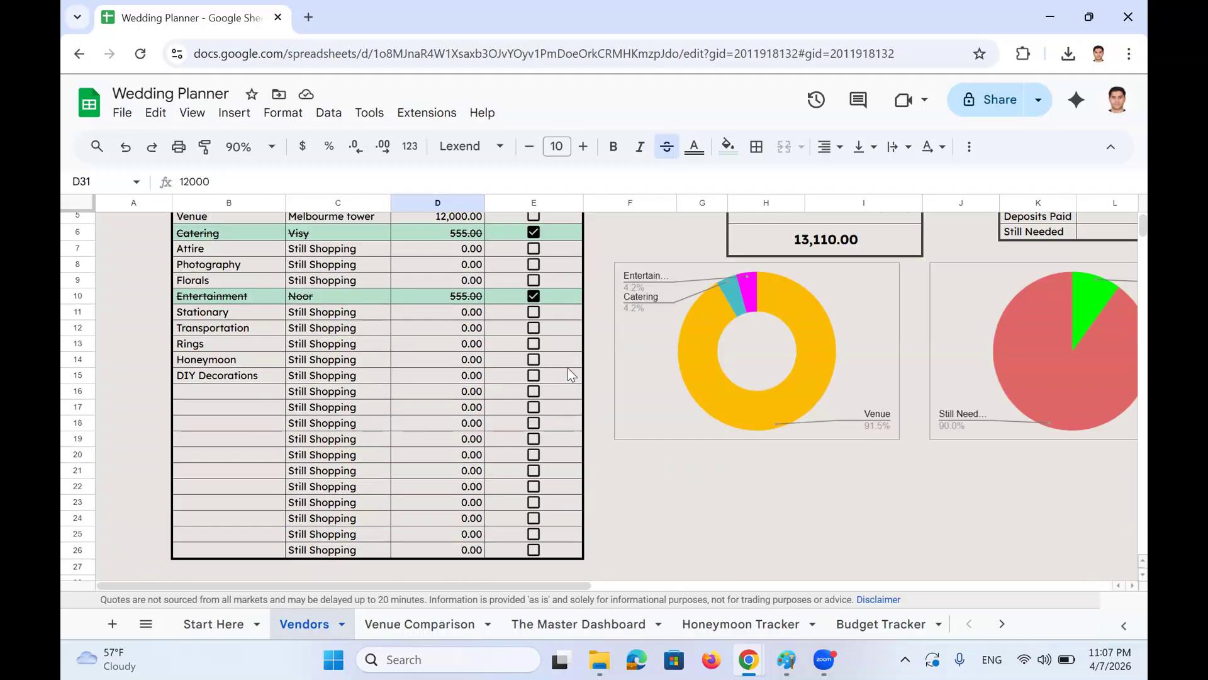
{"action": "scroll", "coordinate": [568, 374], "scroll_direction": "up", "scroll_amount": 2}
{"action": "scroll", "coordinate": [498, 307], "scroll_direction": "down", "scroll_amount": 5}
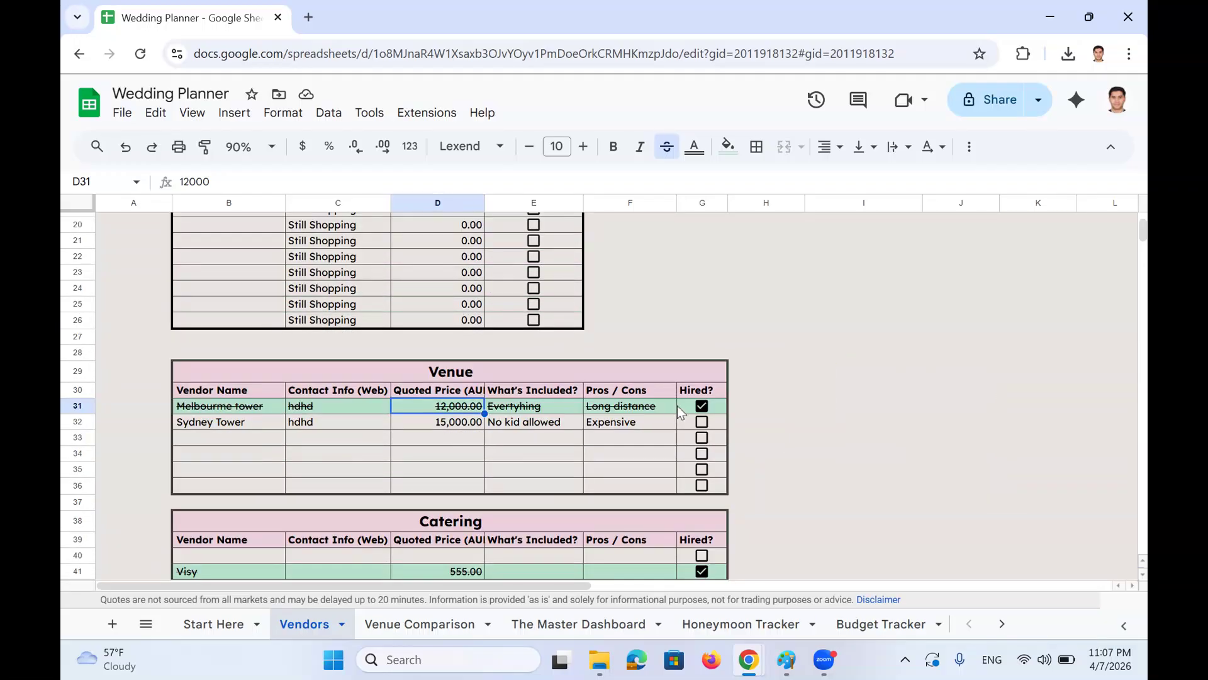
{"action": "left_click", "coordinate": [257, 409]}
{"action": "scroll", "coordinate": [335, 419], "scroll_direction": "up", "scroll_amount": 5}
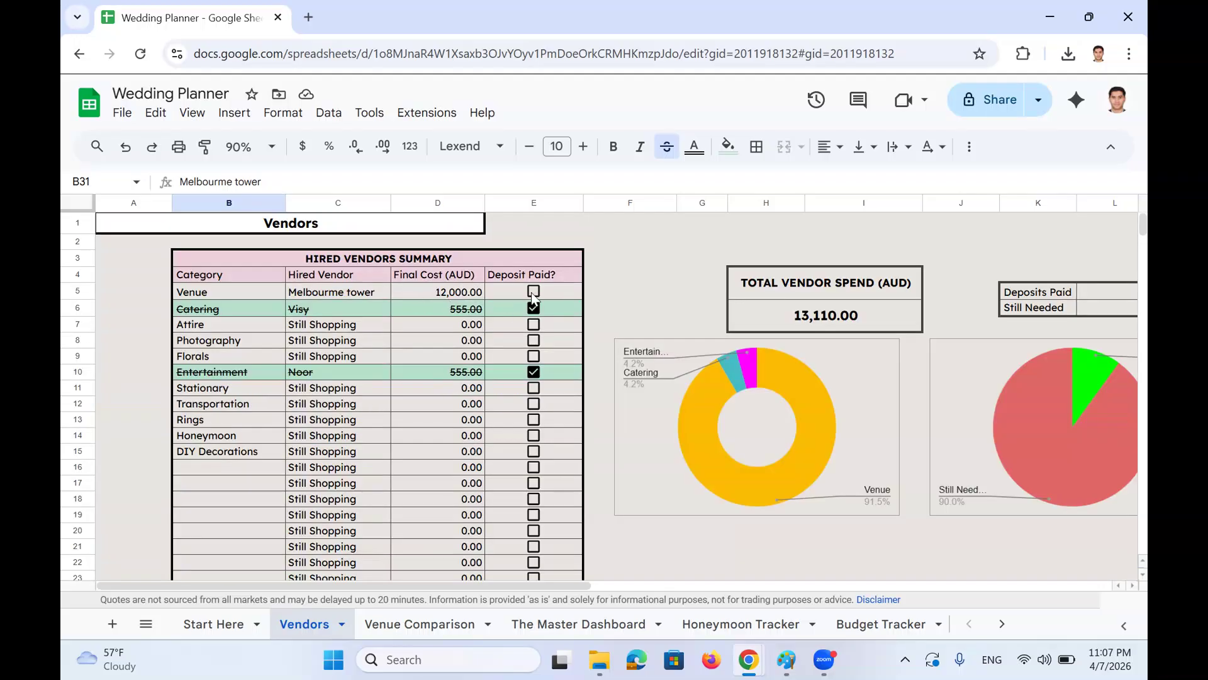
{"action": "left_click", "coordinate": [843, 628]}
{"action": "scroll", "coordinate": [534, 507], "scroll_direction": "down", "scroll_amount": 2}
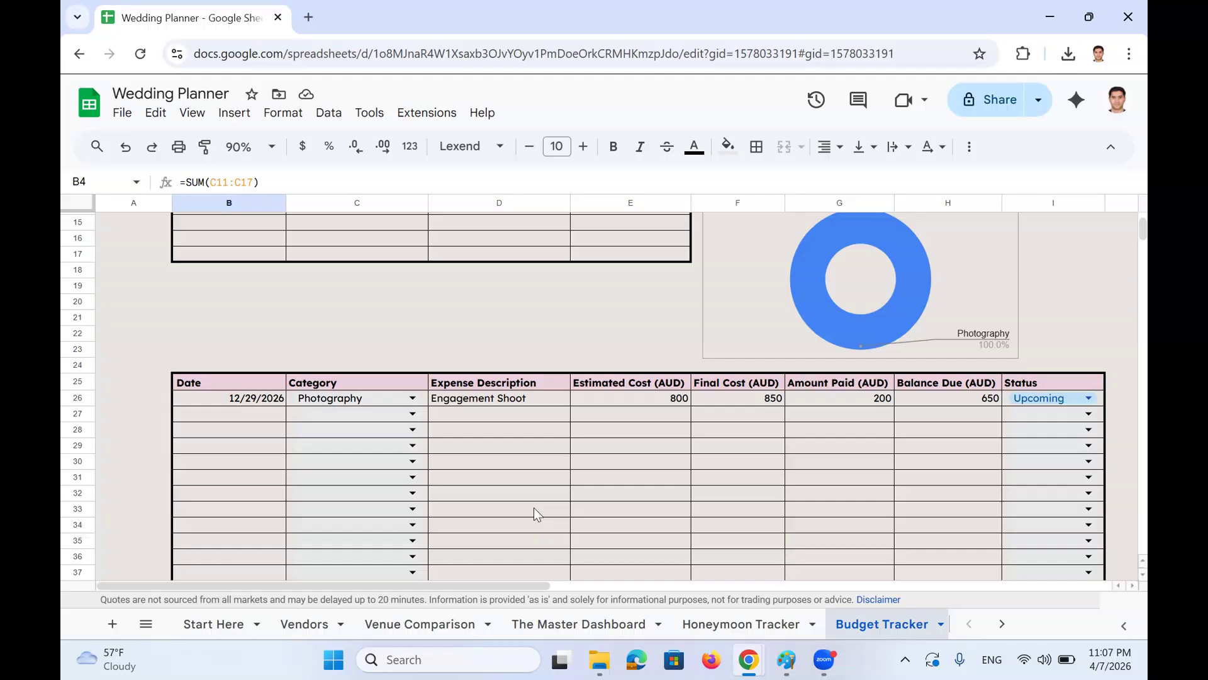
Start a new expense row with category Venue and description 'Venue hiring'
{"action": "left_click", "coordinate": [253, 418]}
{"action": "left_click", "coordinate": [412, 414]}
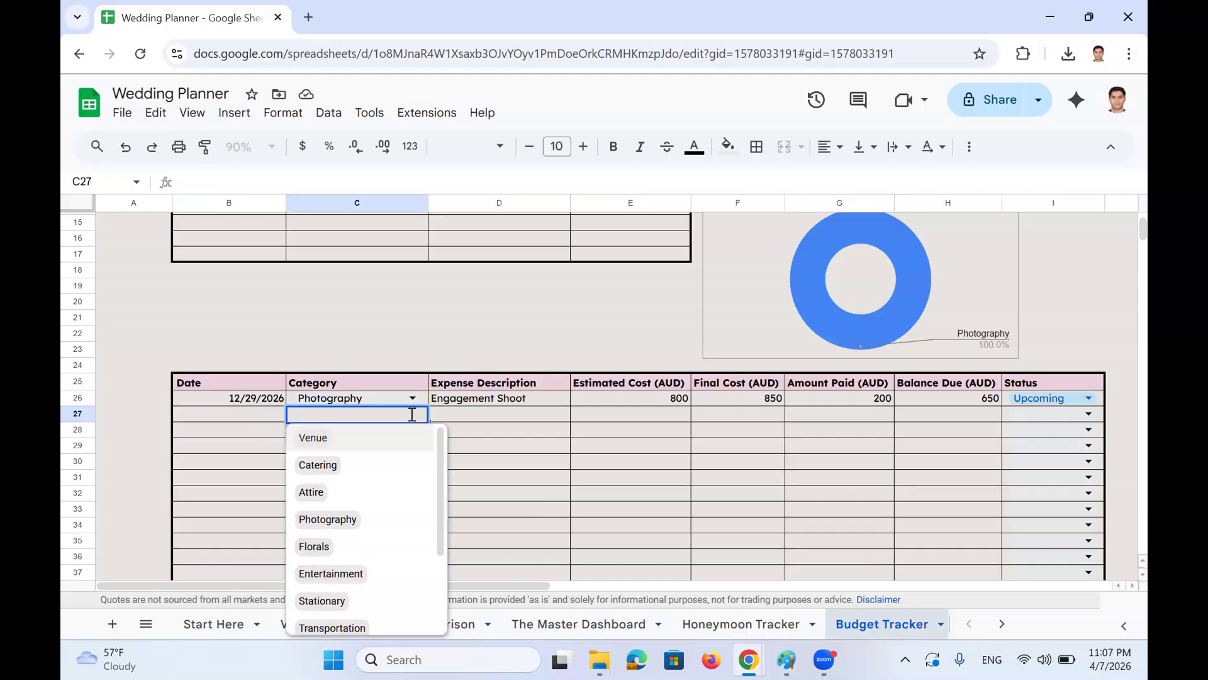
{"action": "left_click", "coordinate": [404, 440]}
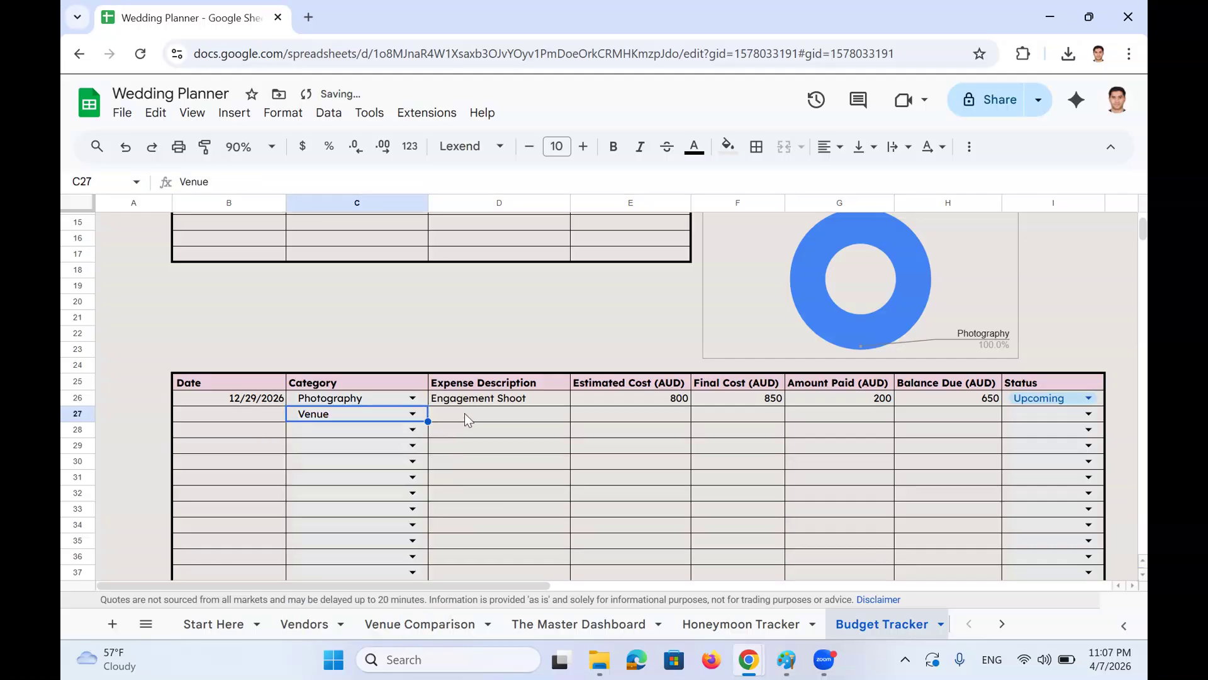
{"action": "left_click", "coordinate": [463, 413]}
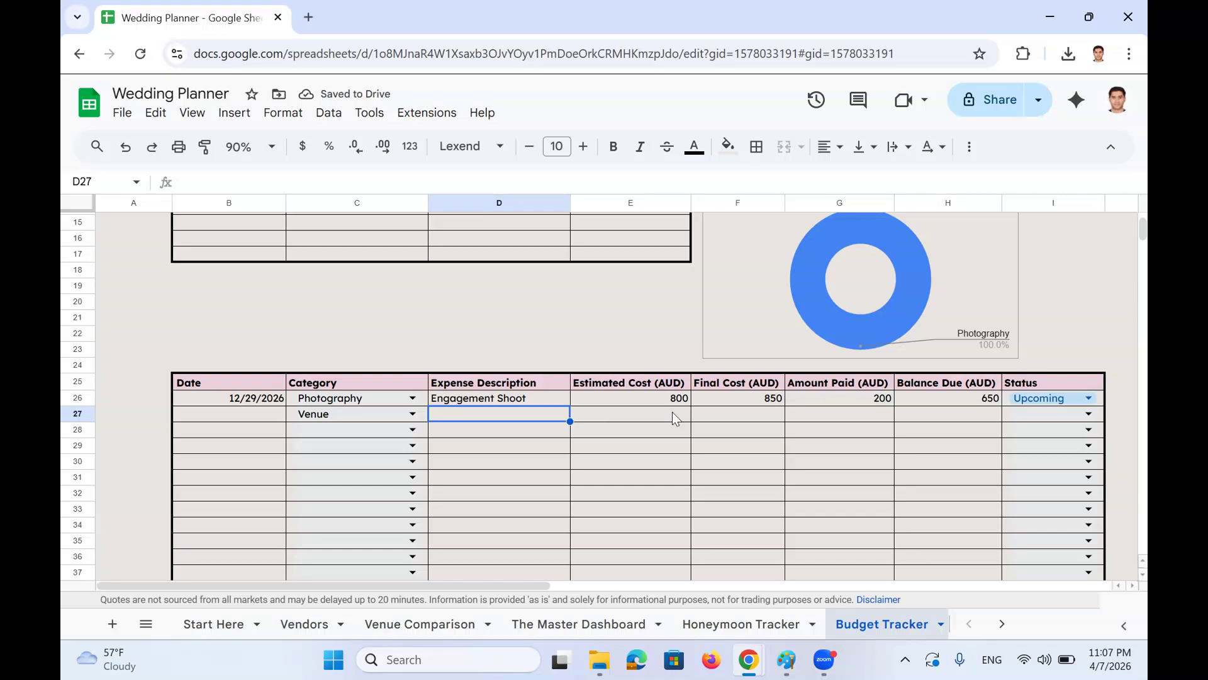
{"action": "left_click", "coordinate": [651, 415]}
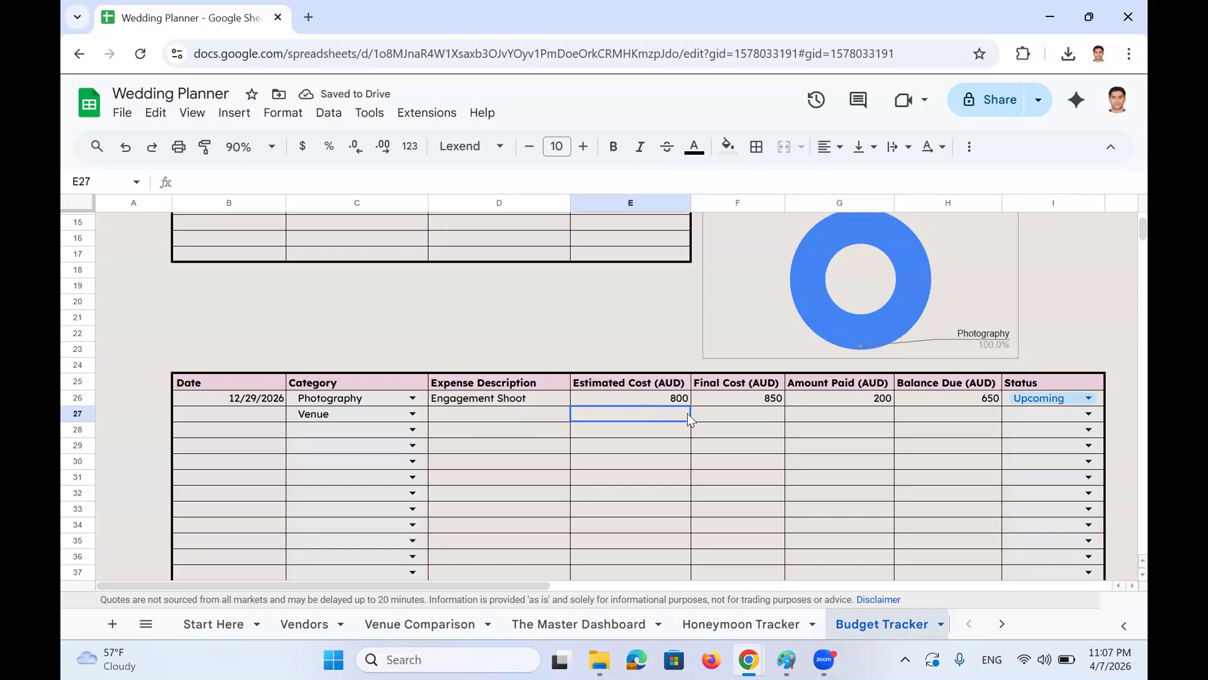
{"action": "key", "text": "Page_Up"}
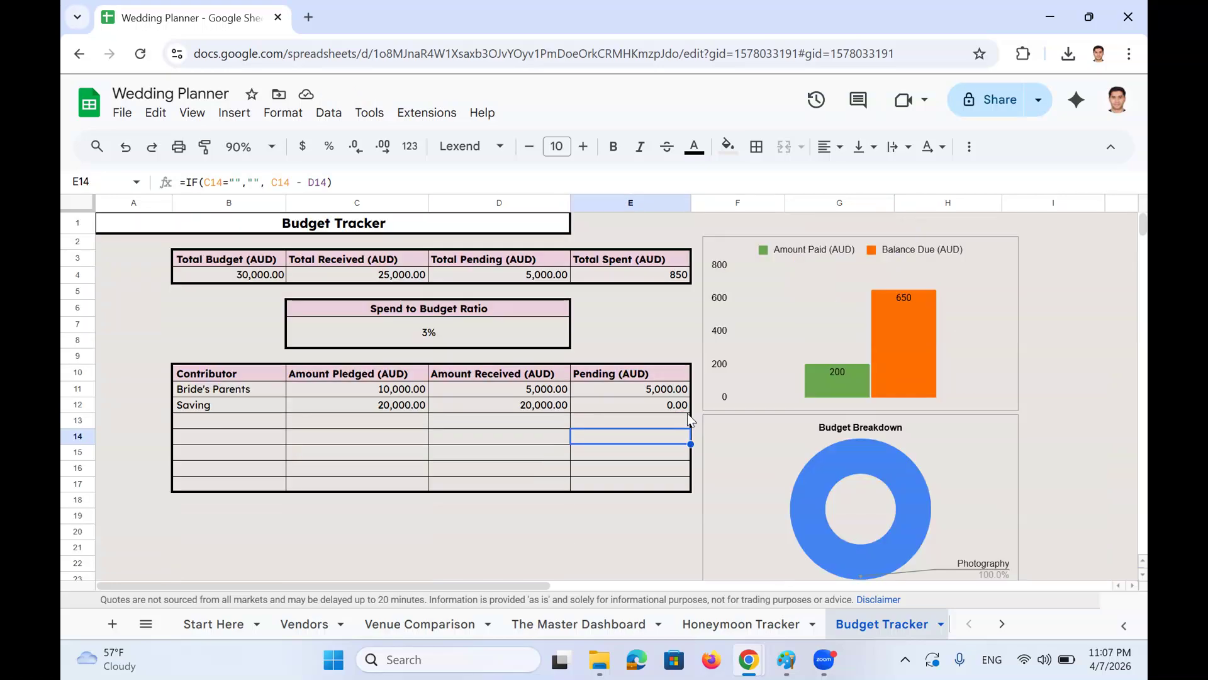
{"action": "scroll", "coordinate": [683, 413], "scroll_direction": "down", "scroll_amount": 6}
{"action": "left_click", "coordinate": [495, 265]}
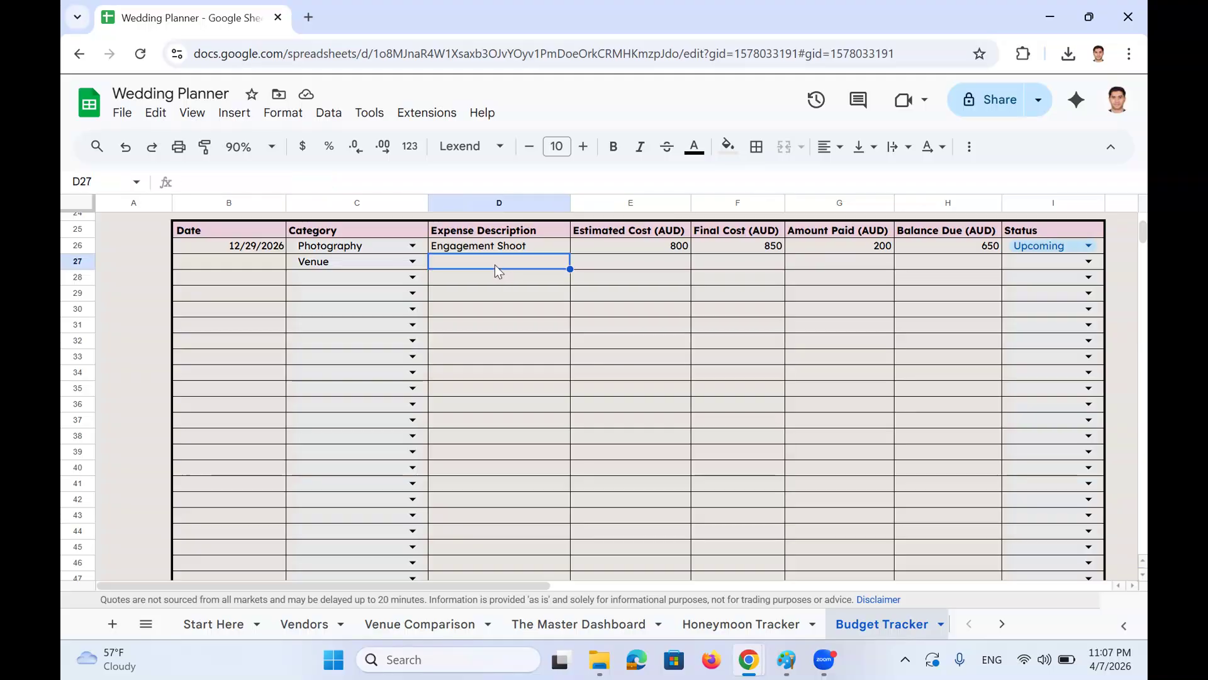
{"action": "type", "text": "Ven"}
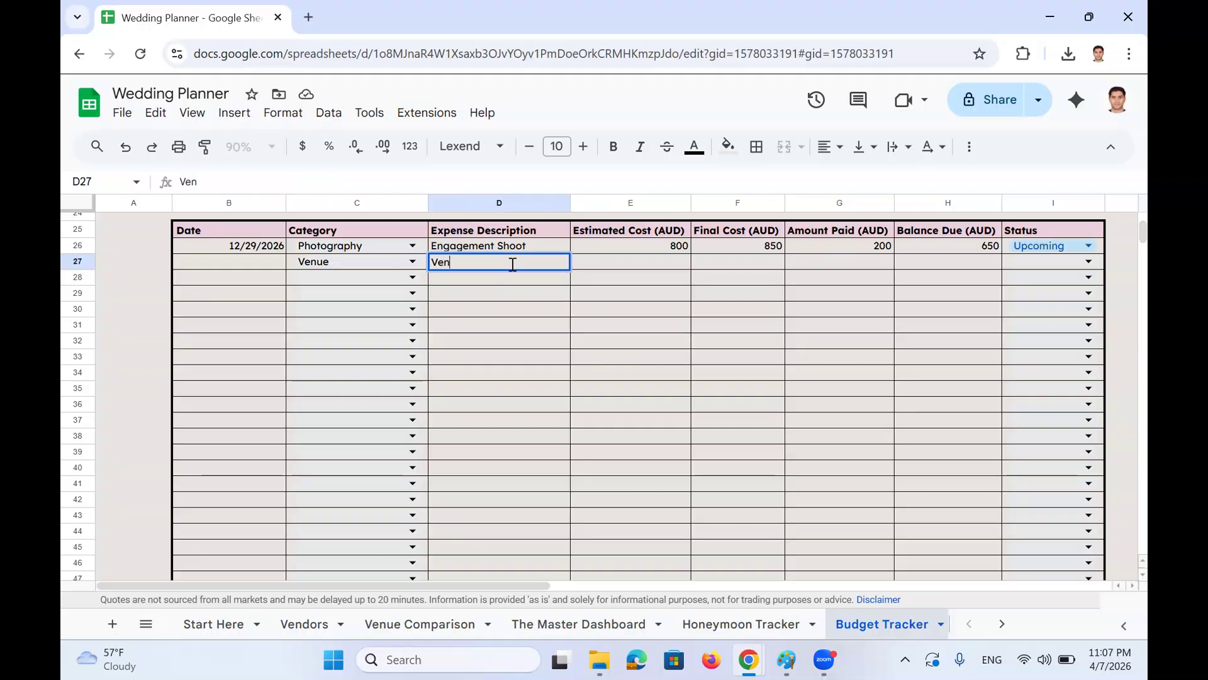
{"action": "type", "text": "ue hiring"}
{"action": "key", "text": "Return"}
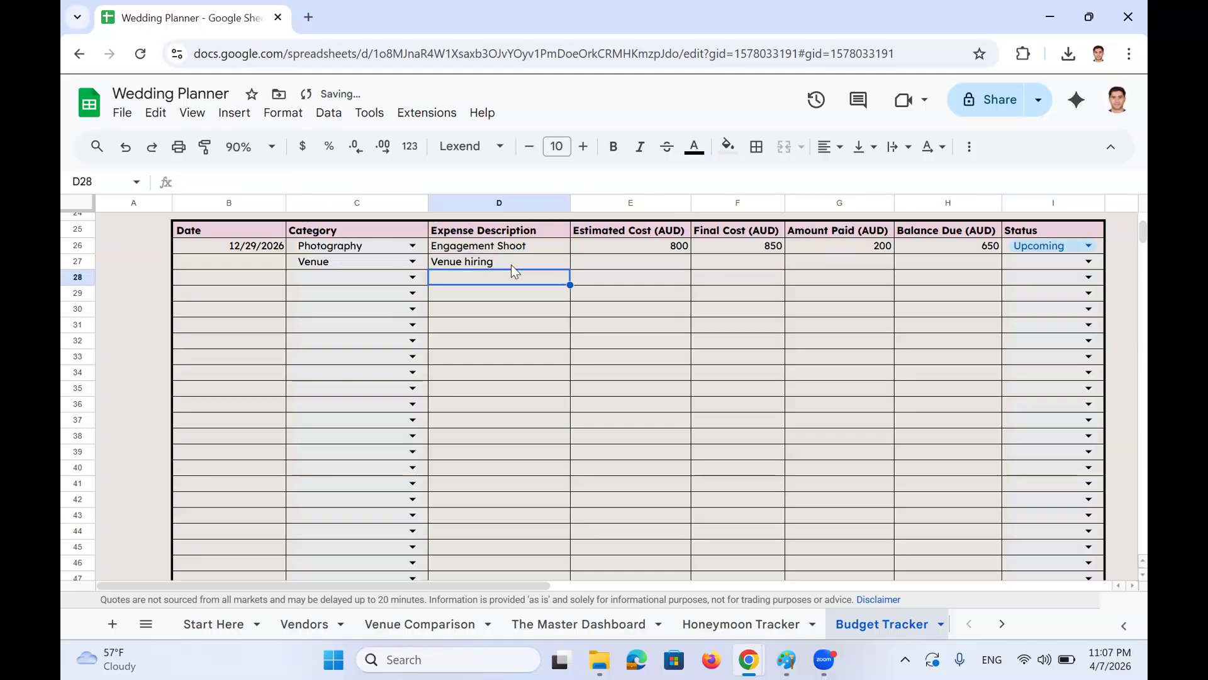
{"action": "left_click", "coordinate": [595, 265]}
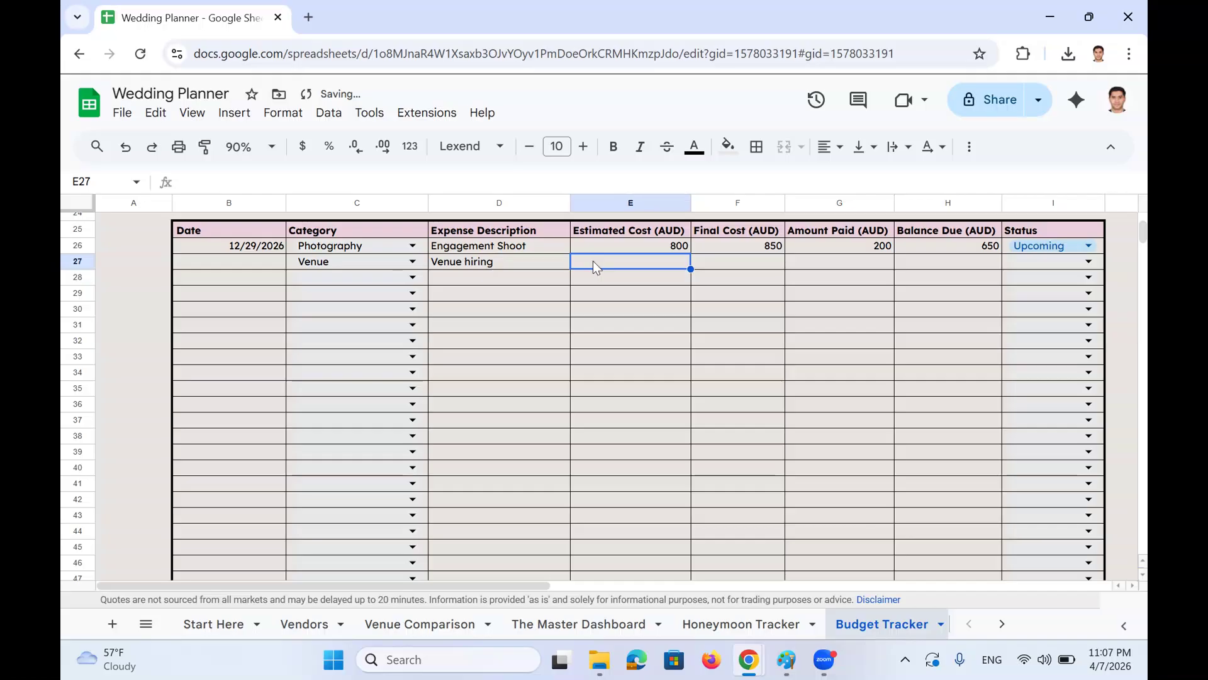
Confirm the 12,000.00 venue cost on the Vendors sheet and enter 12000 as estimated and final cost
{"action": "left_click", "coordinate": [302, 624]}
{"action": "left_click", "coordinate": [446, 295]}
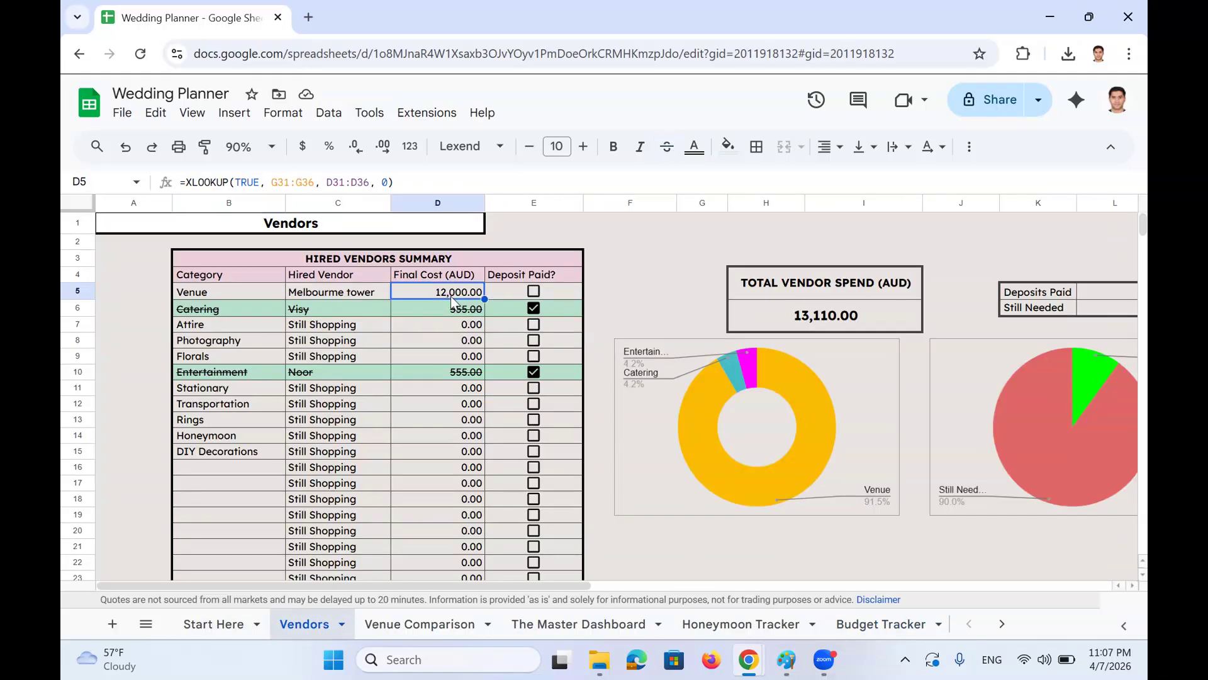
{"action": "left_click", "coordinate": [851, 633]}
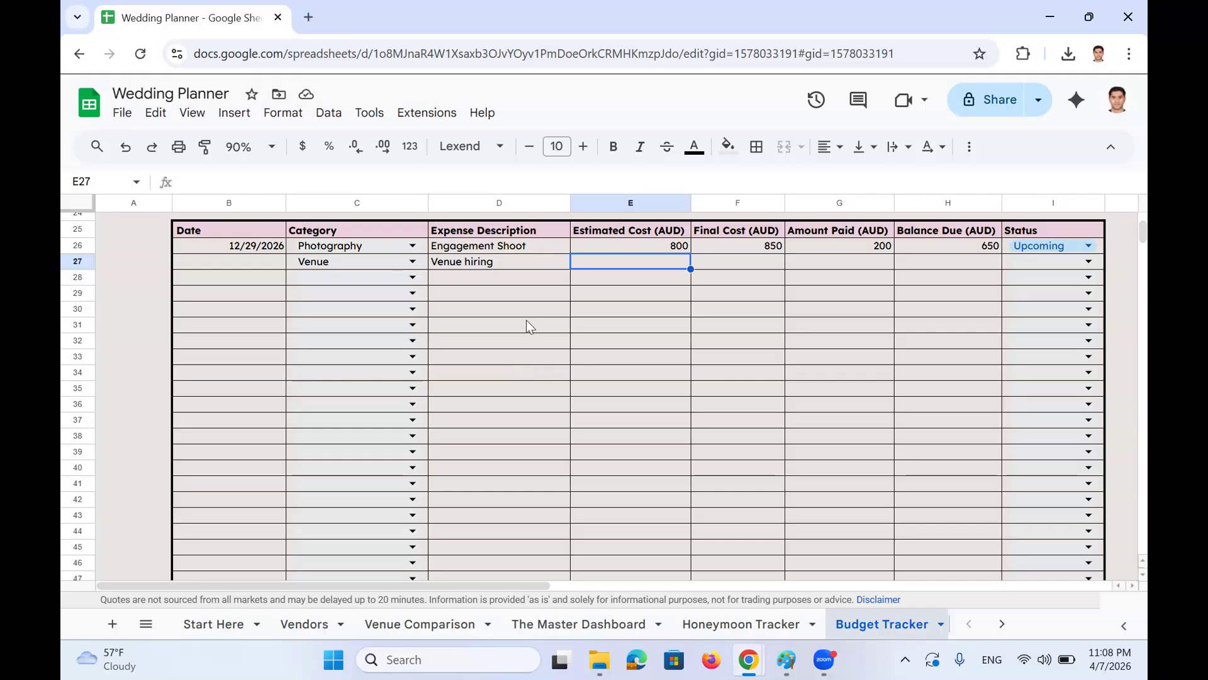
{"action": "type", "text": "12000"}
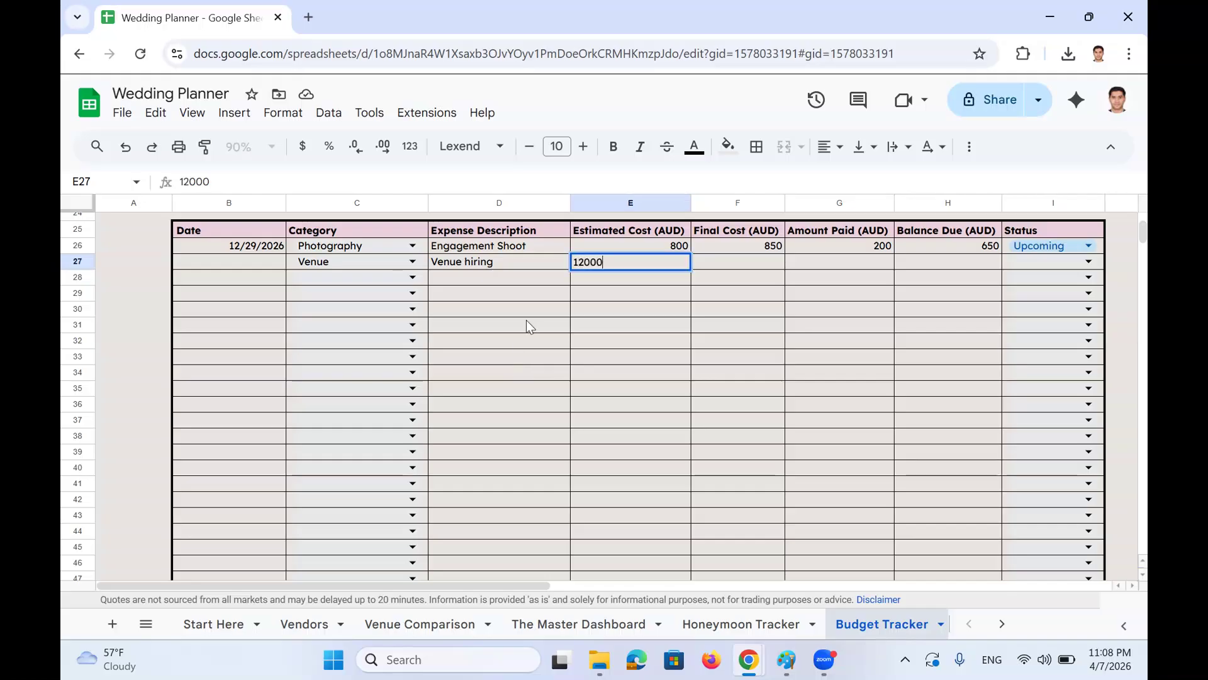
{"action": "key", "text": "Return"}
{"action": "scroll", "coordinate": [708, 356], "scroll_direction": "up", "scroll_amount": 2}
{"action": "left_click", "coordinate": [728, 342]}
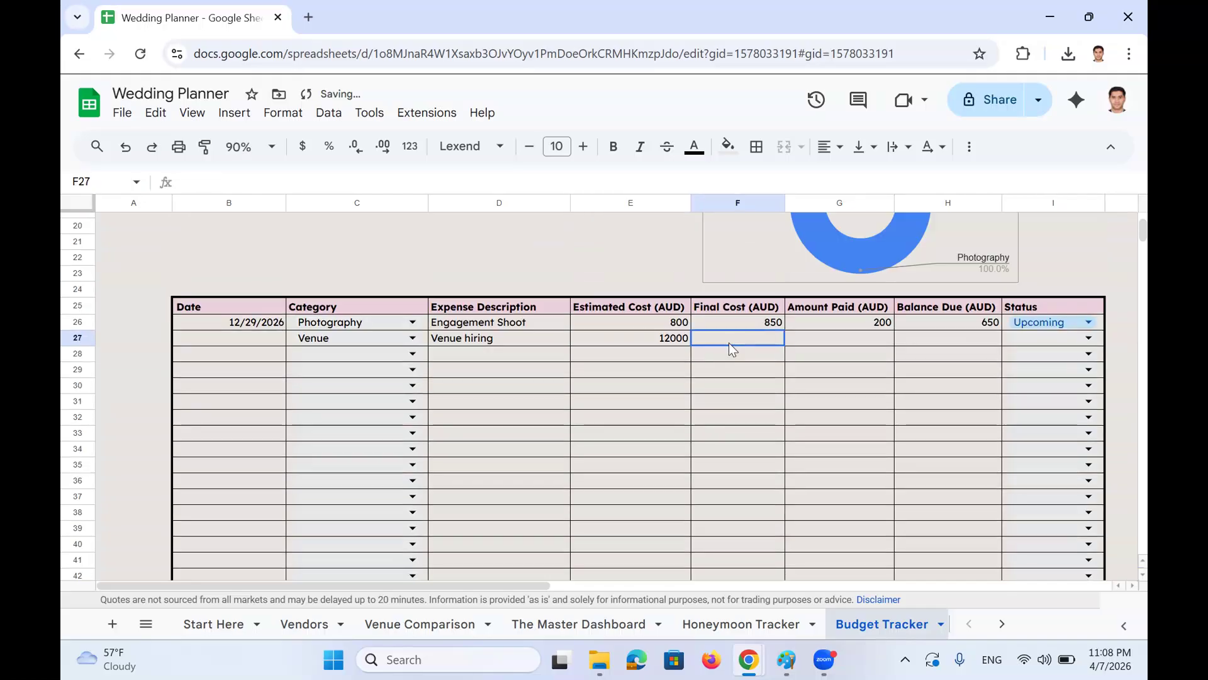
{"action": "type", "text": "12000"}
{"action": "key", "text": "Return"}
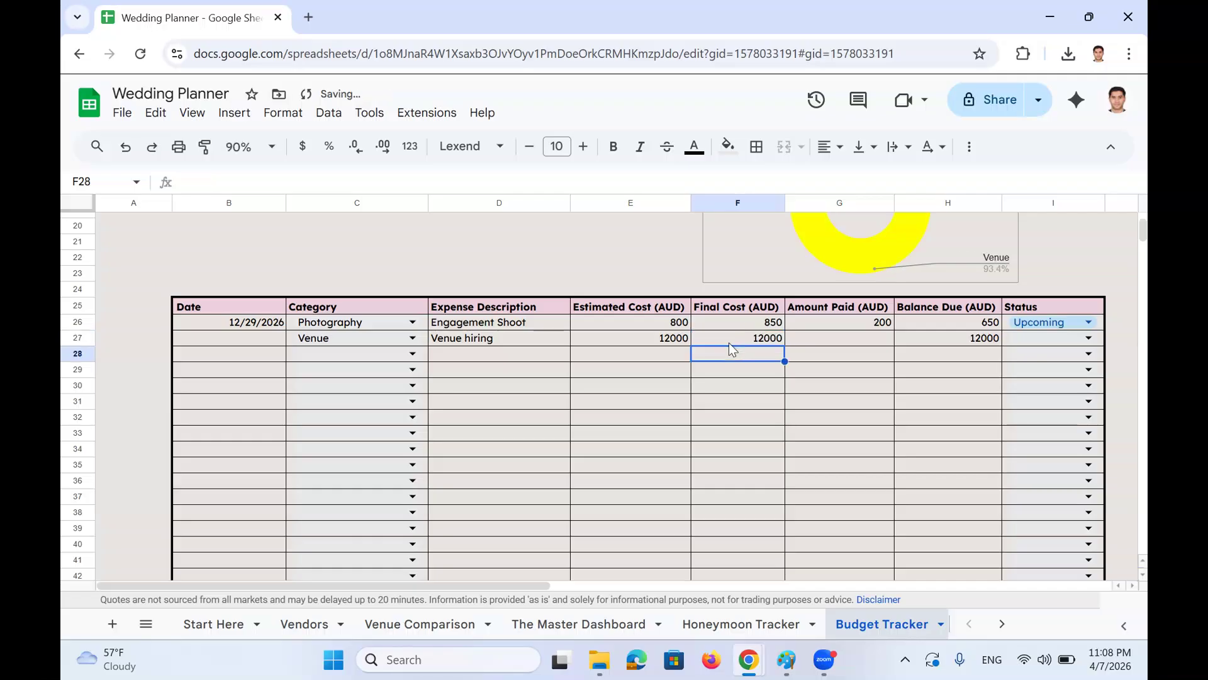
Enter the venue amount paid and set its status to Paid in Full
{"action": "left_click", "coordinate": [865, 342]}
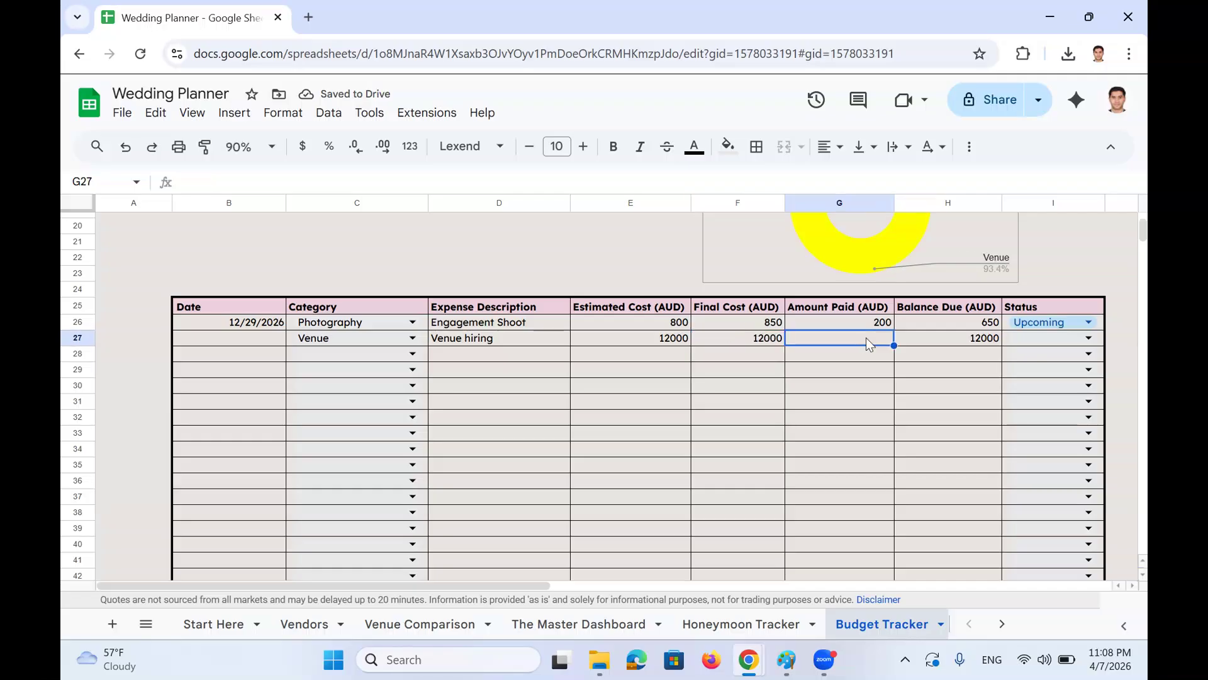
{"action": "type", "text": "12000"}
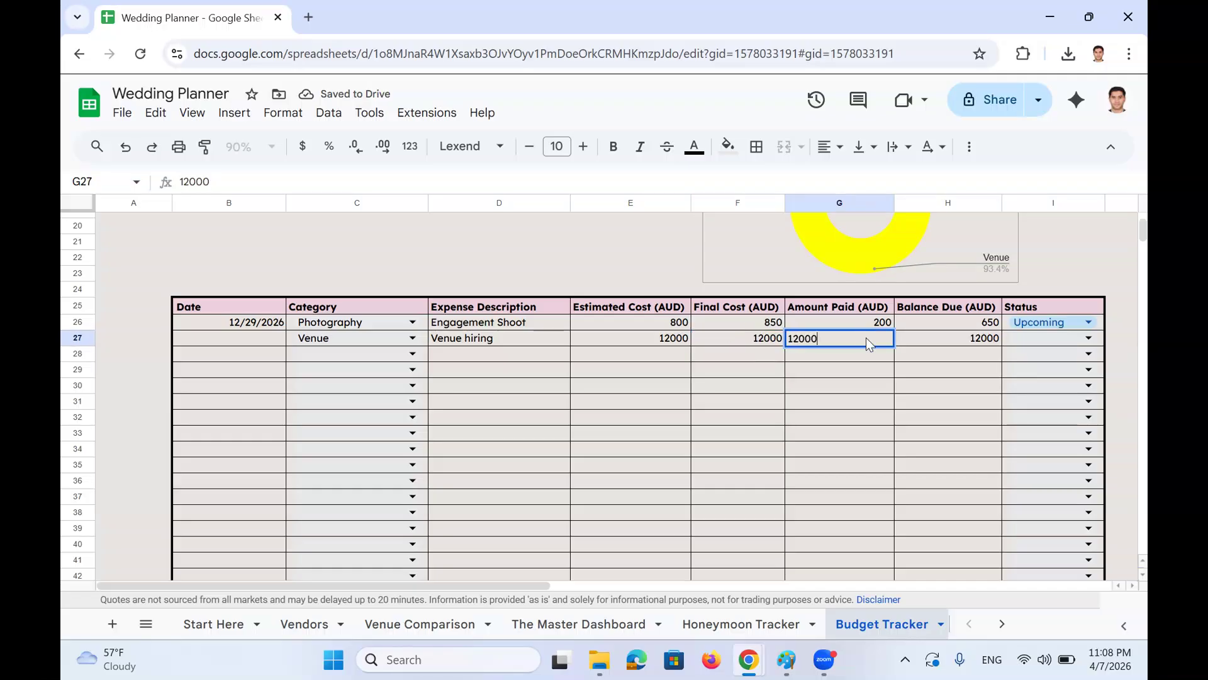
{"action": "key", "text": "Return"}
{"action": "left_click", "coordinate": [1086, 338]}
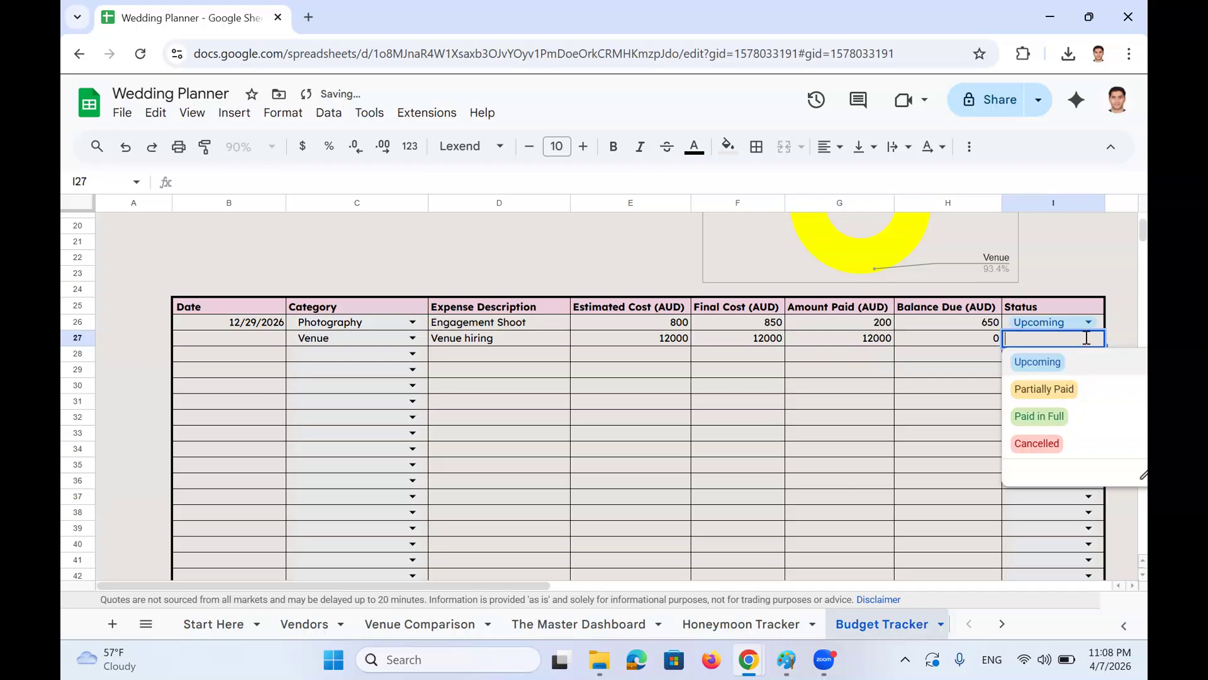
{"action": "left_click", "coordinate": [1081, 423]}
{"action": "scroll", "coordinate": [1060, 440], "scroll_direction": "up", "scroll_amount": 6}
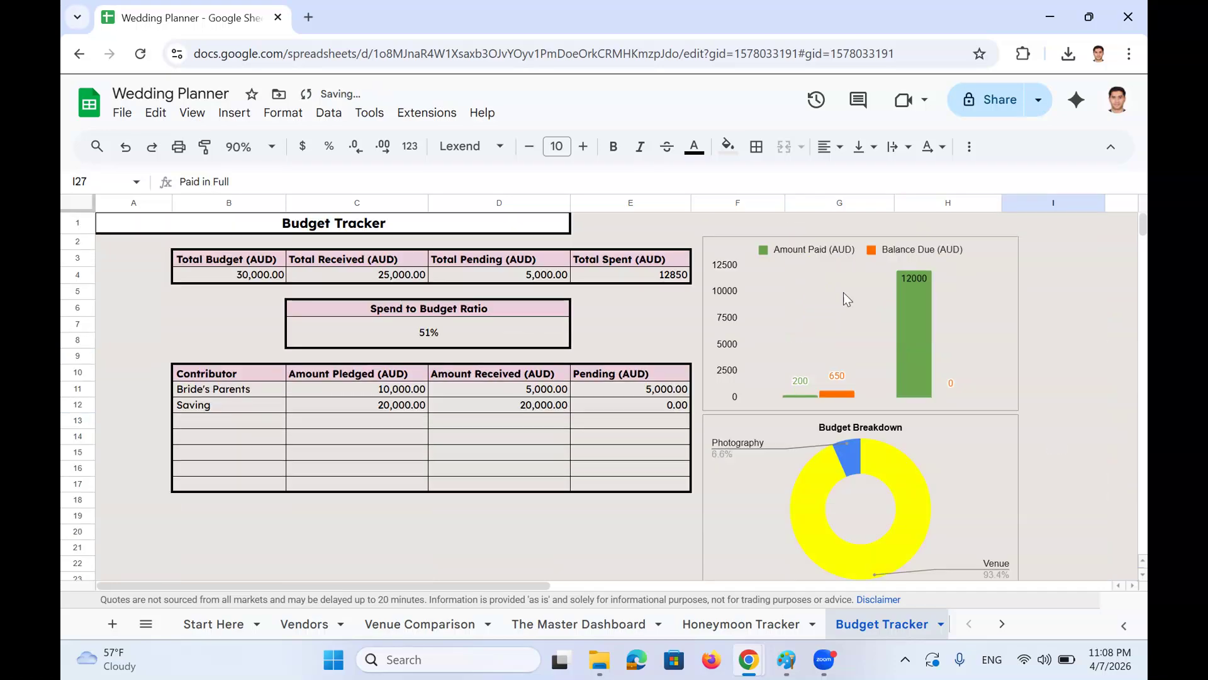
Copy the 12/29/2026 date into the Venue hiring row and change its year to 2025
{"action": "scroll", "coordinate": [823, 343], "scroll_direction": "down", "scroll_amount": 3}
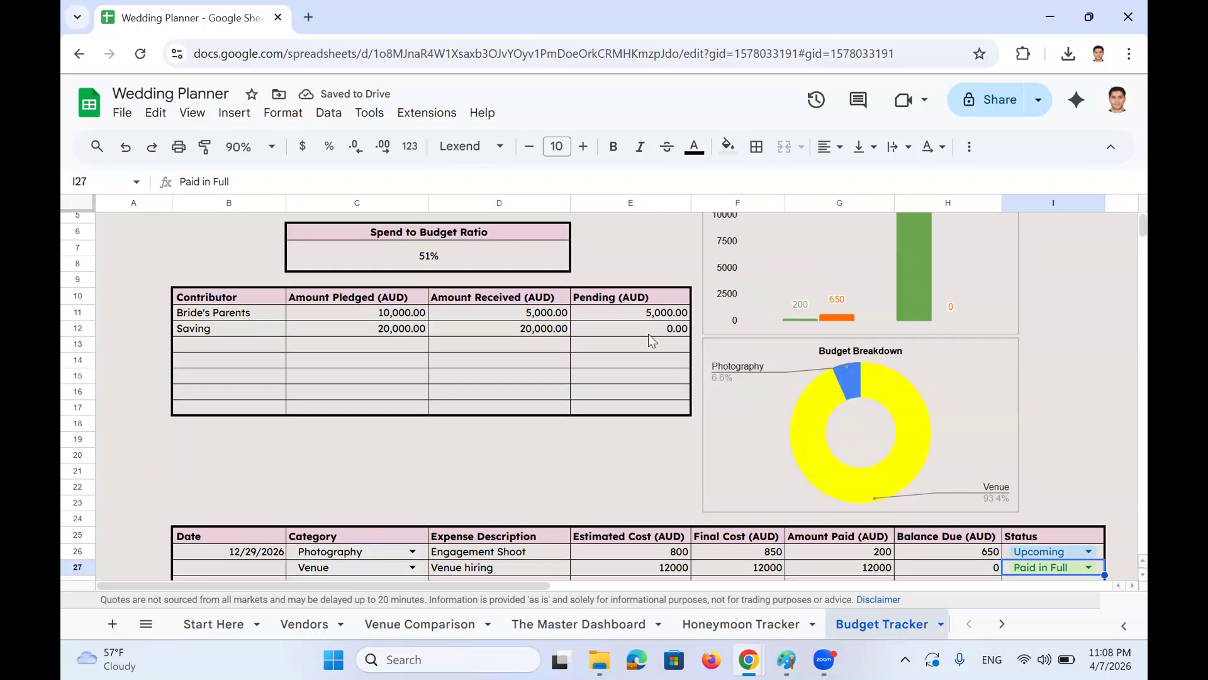
{"action": "scroll", "coordinate": [867, 383], "scroll_direction": "up", "scroll_amount": 3}
{"action": "scroll", "coordinate": [932, 386], "scroll_direction": "down", "scroll_amount": 3}
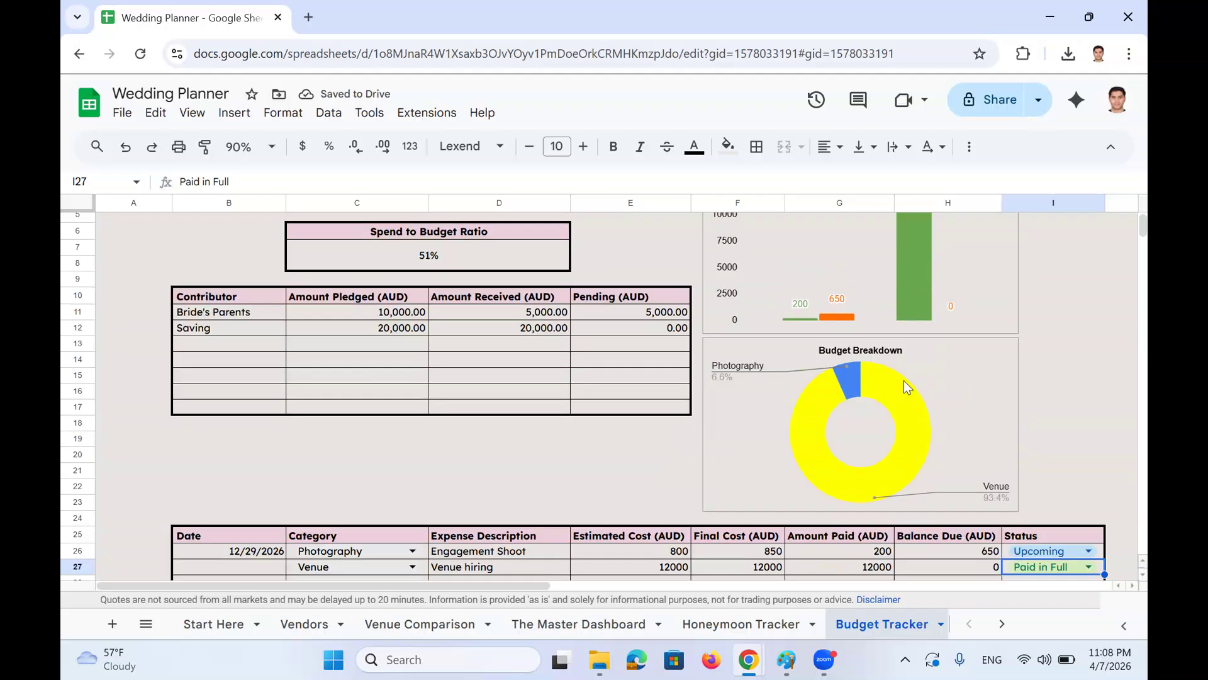
{"action": "scroll", "coordinate": [471, 288], "scroll_direction": "down", "scroll_amount": 5}
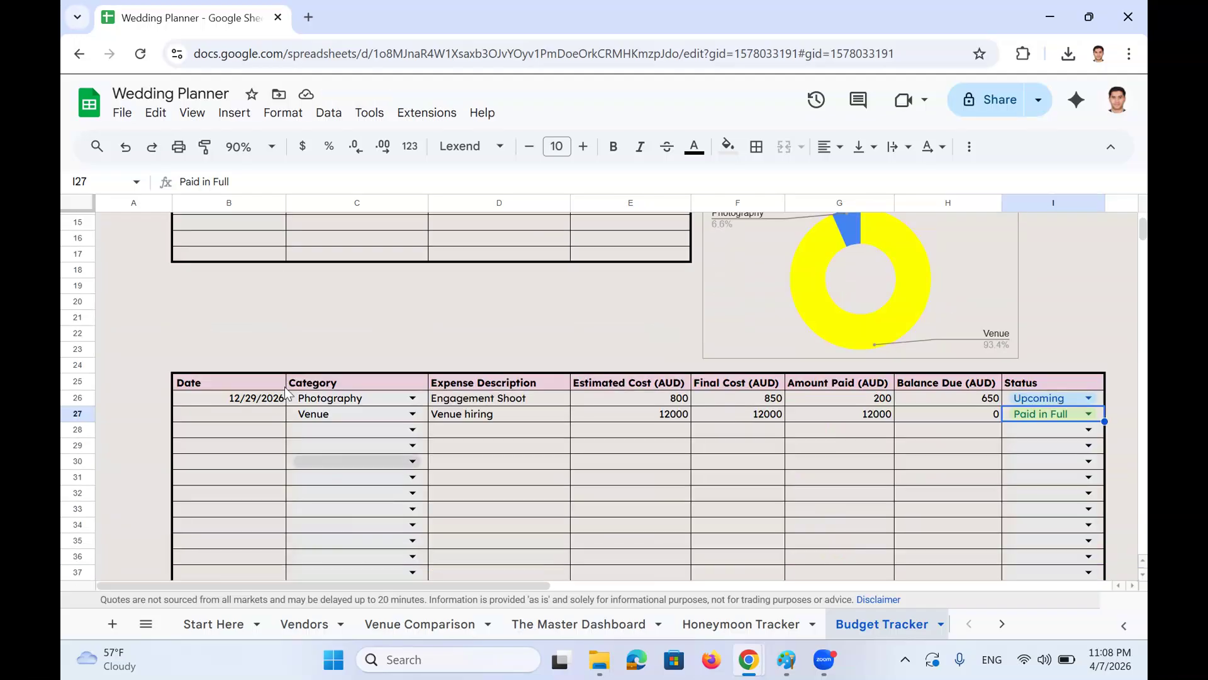
{"action": "left_click", "coordinate": [233, 414]}
{"action": "left_click", "coordinate": [247, 399]}
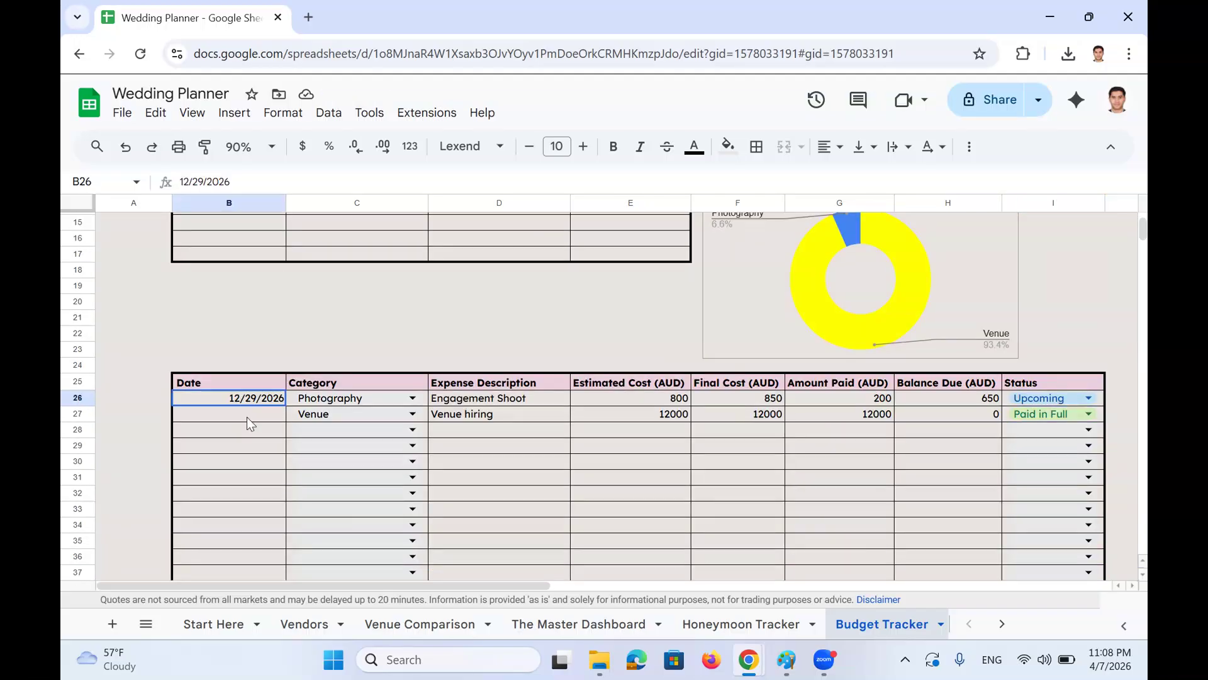
{"action": "key", "text": "ctrl+c"}
{"action": "left_click", "coordinate": [245, 413]}
{"action": "key", "text": "ctrl+v"}
{"action": "left_click", "coordinate": [260, 181]}
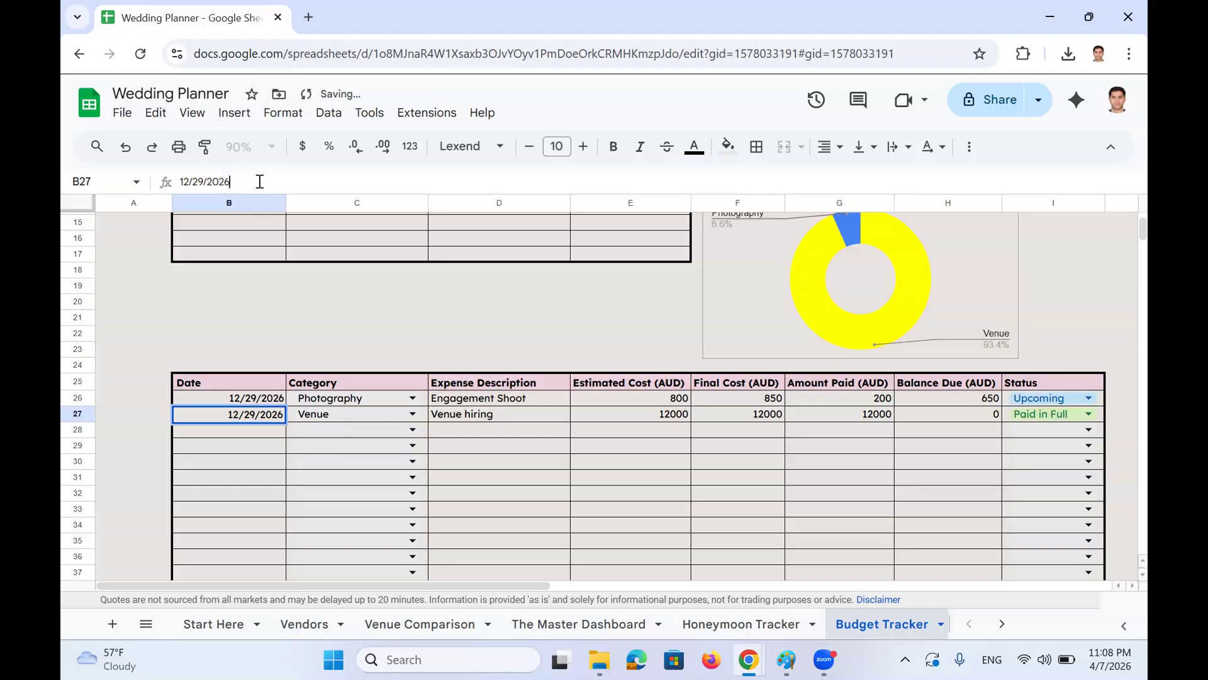
{"action": "key", "text": "BackSpace"}
{"action": "type", "text": "5"}
{"action": "key", "text": "Return"}
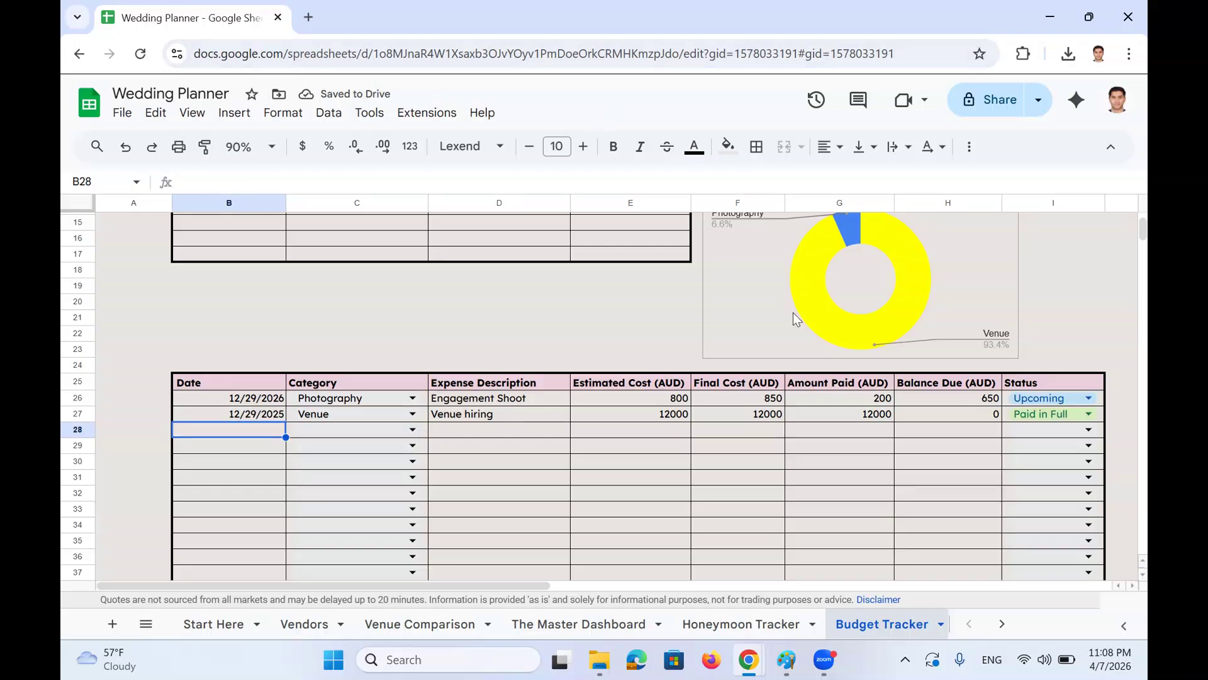
{"action": "scroll", "coordinate": [573, 384], "scroll_direction": "up", "scroll_amount": 5}
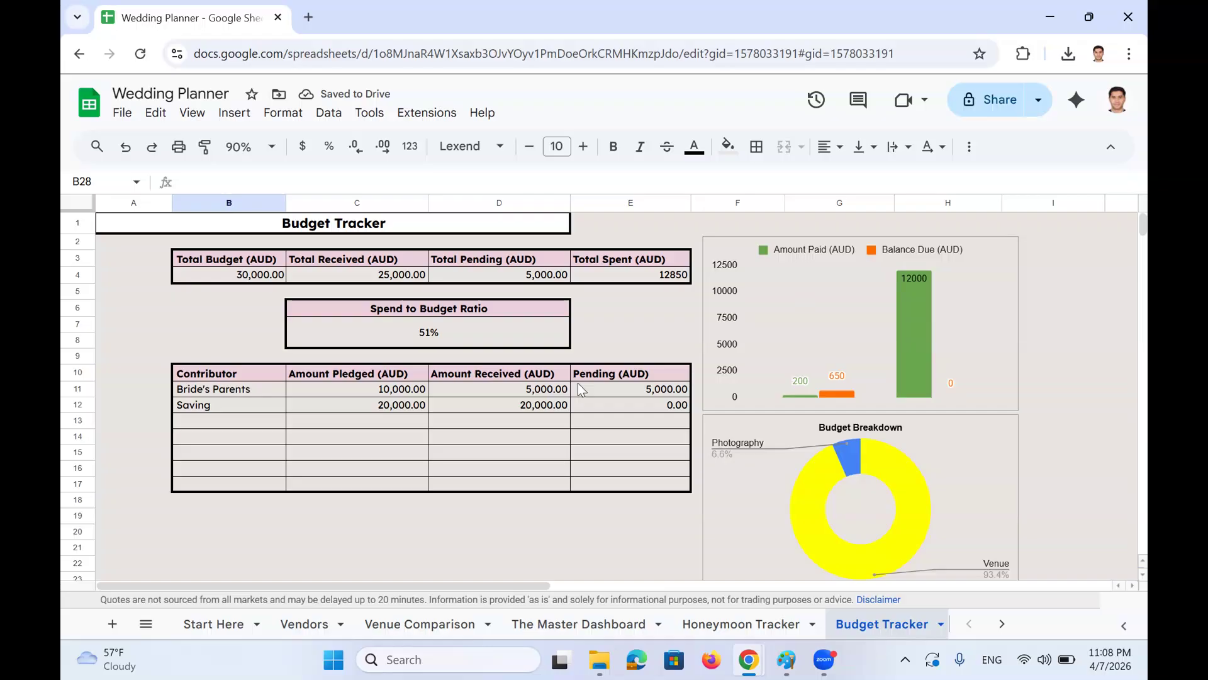
{"action": "scroll", "coordinate": [535, 385], "scroll_direction": "down", "scroll_amount": 5}
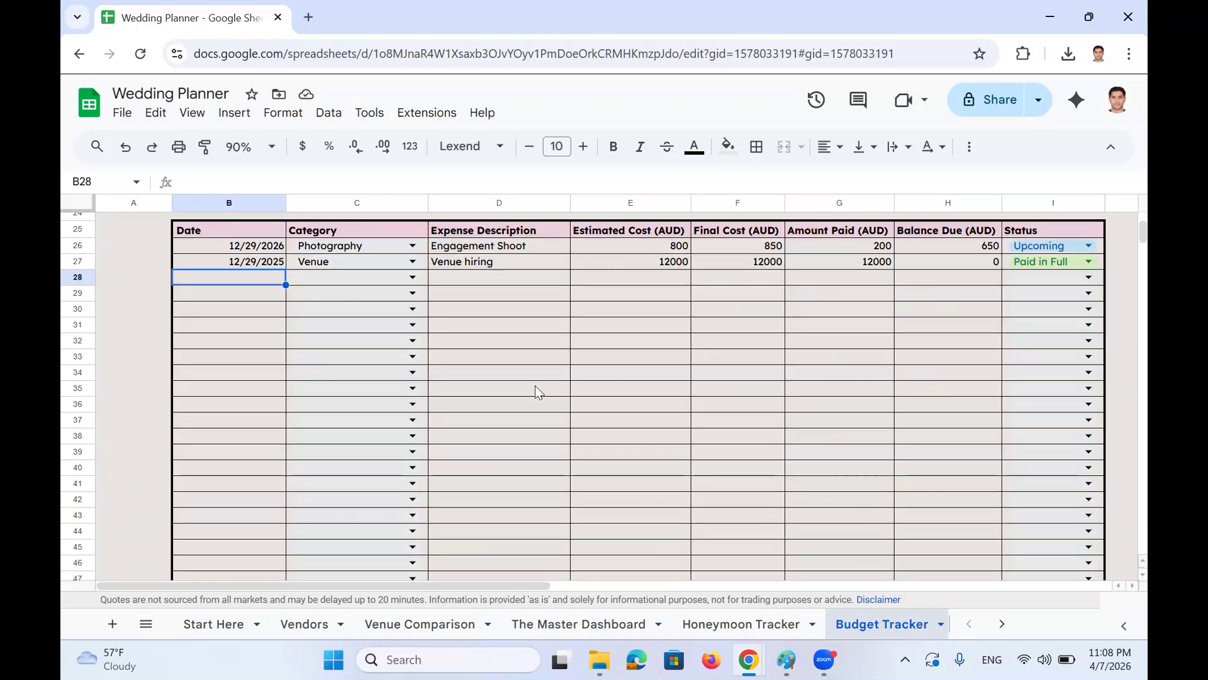
{"action": "scroll", "coordinate": [535, 386], "scroll_direction": "up", "scroll_amount": 5}
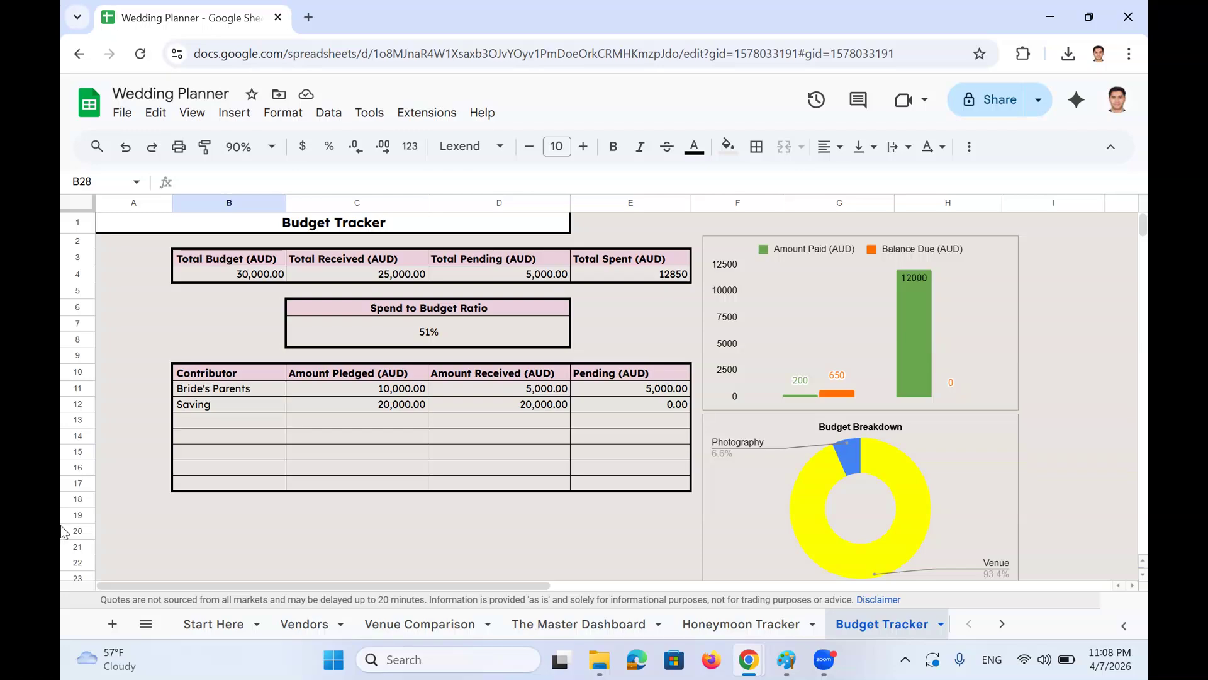
Go to the Guest List sheet and open the group dropdown in cell A18
{"action": "left_click", "coordinate": [146, 624]}
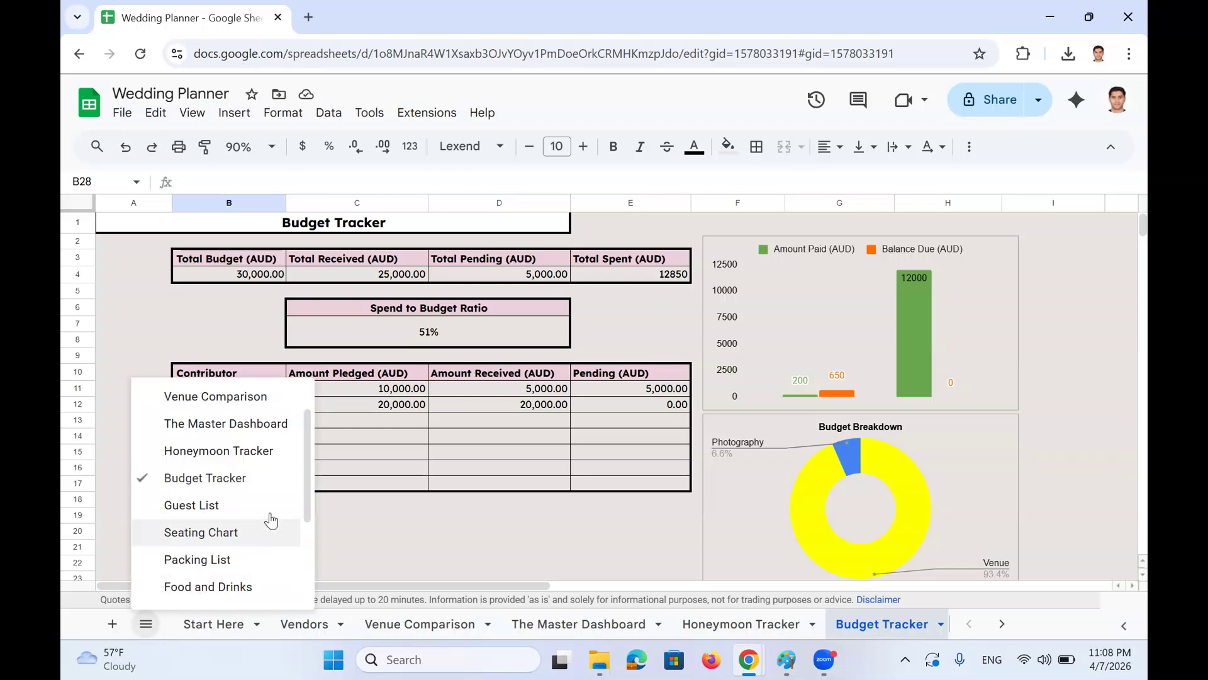
{"action": "scroll", "coordinate": [307, 490], "scroll_direction": "down", "scroll_amount": 1}
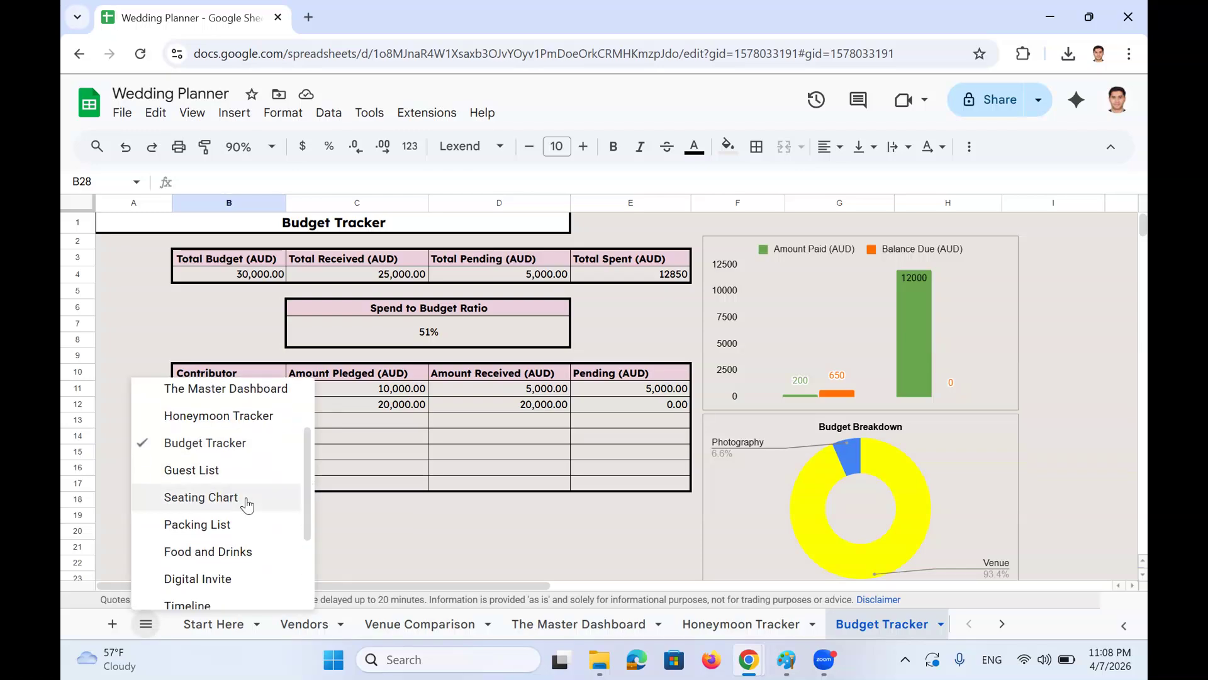
{"action": "left_click", "coordinate": [216, 482]}
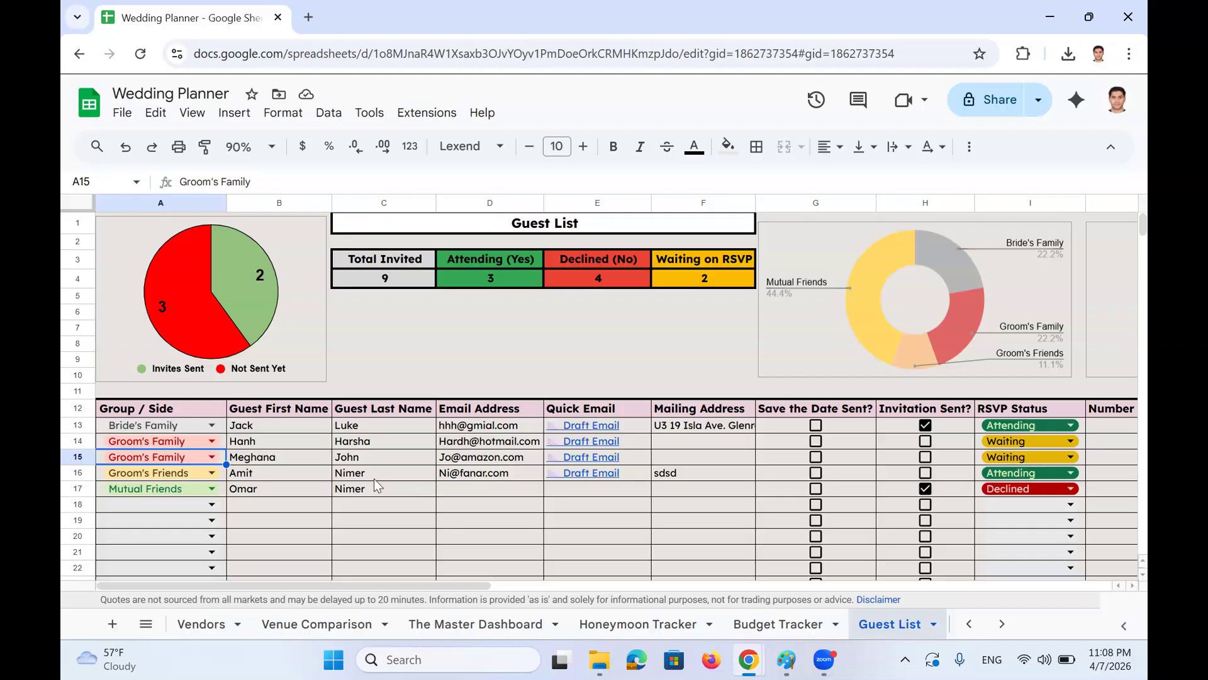
{"action": "scroll", "coordinate": [366, 441], "scroll_direction": "down", "scroll_amount": 2}
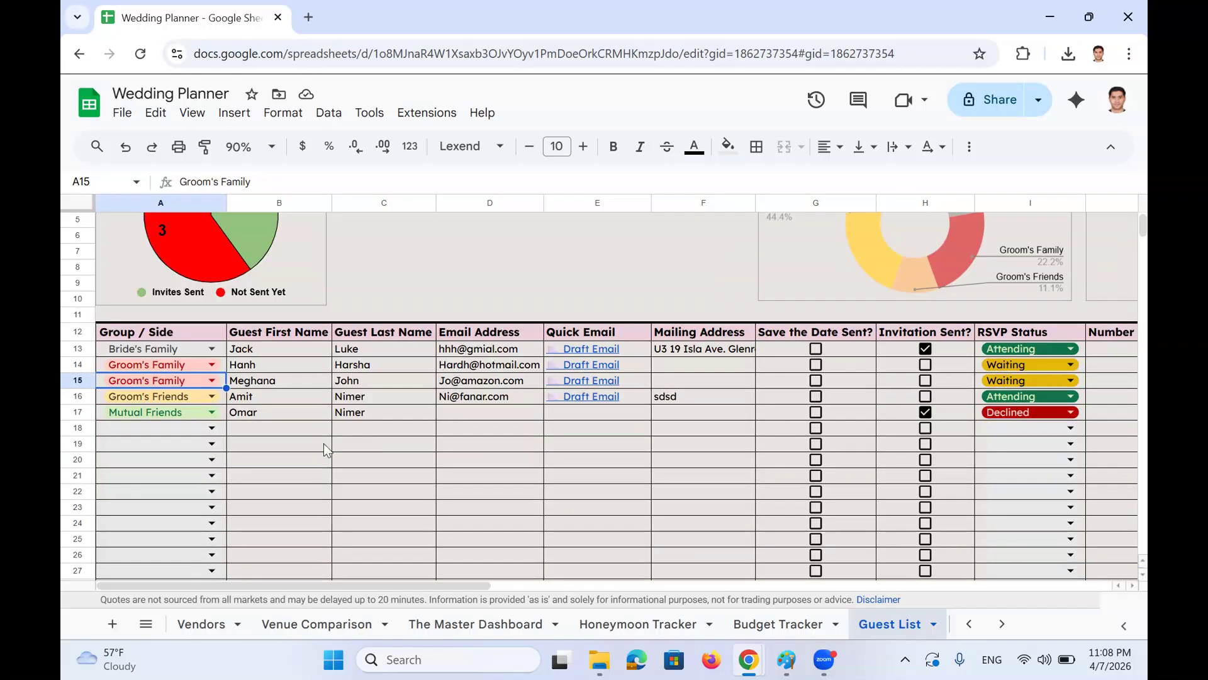
{"action": "left_click", "coordinate": [213, 428]}
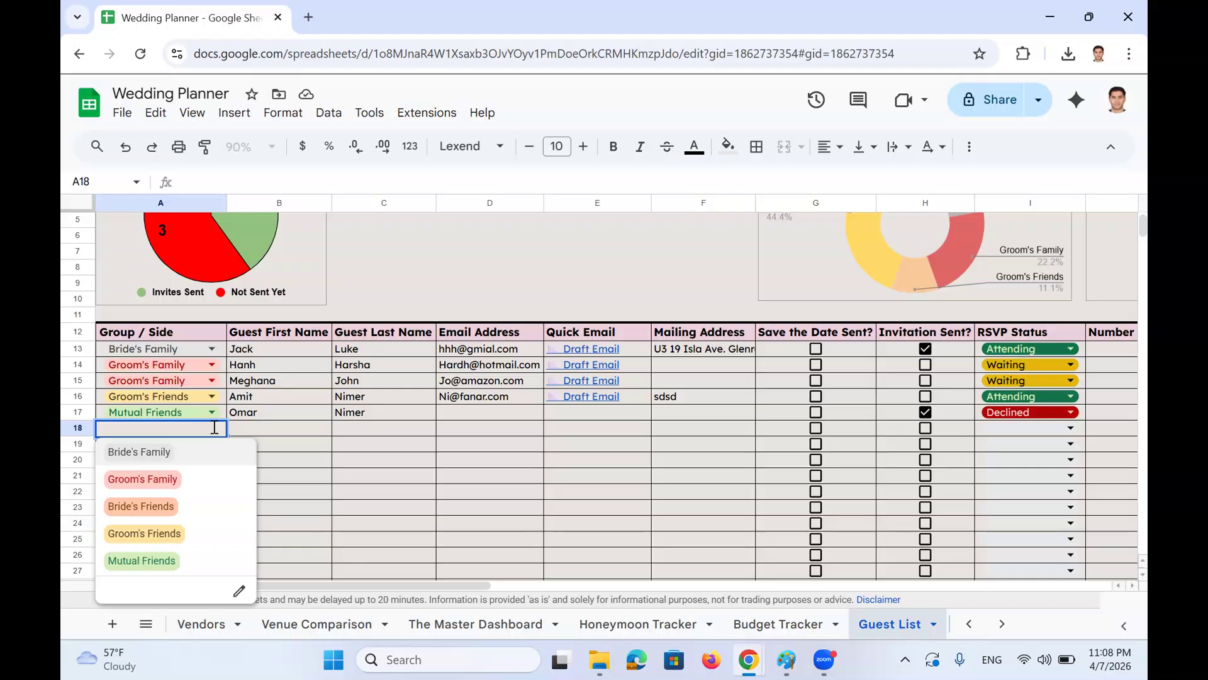
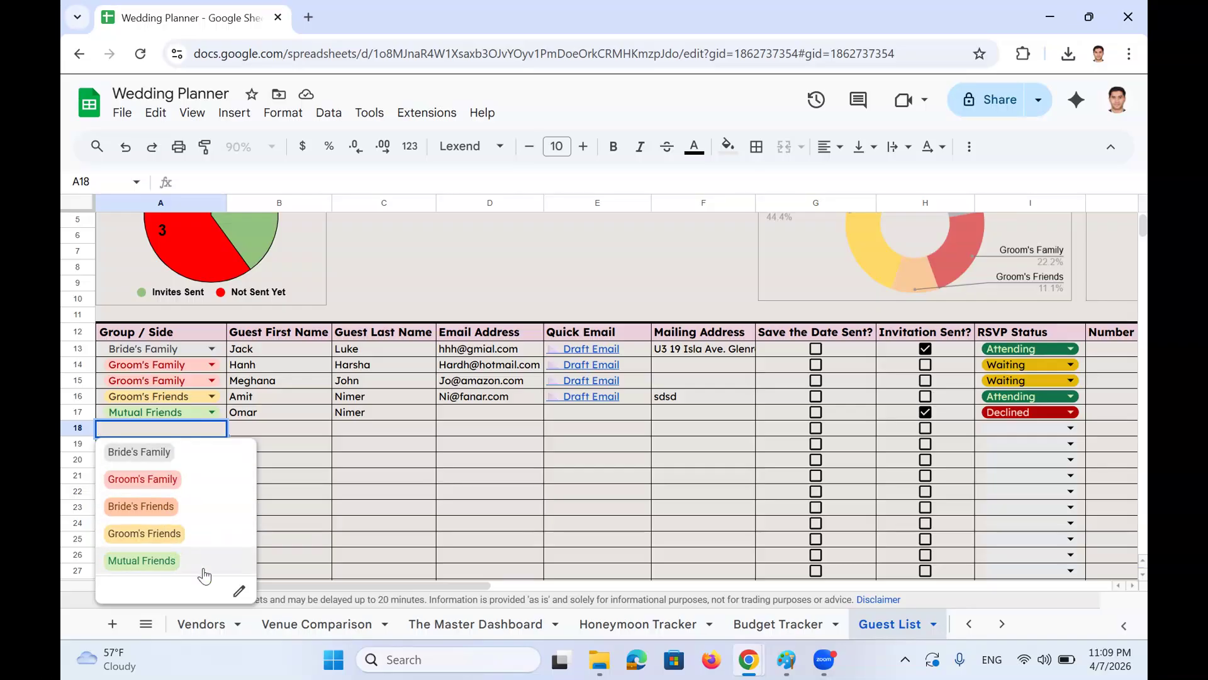
Look over row 18's empty cells and the existing Draft Email link in row 16
{"action": "key", "text": "Escape"}
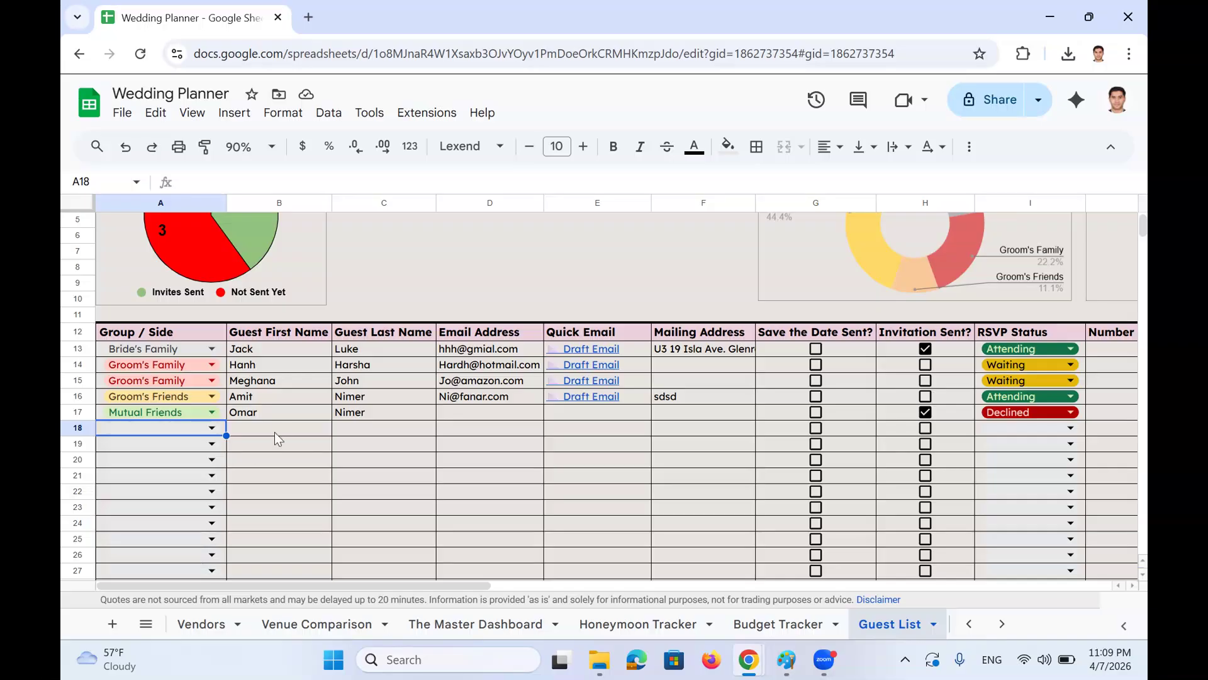
{"action": "left_click", "coordinate": [280, 429]}
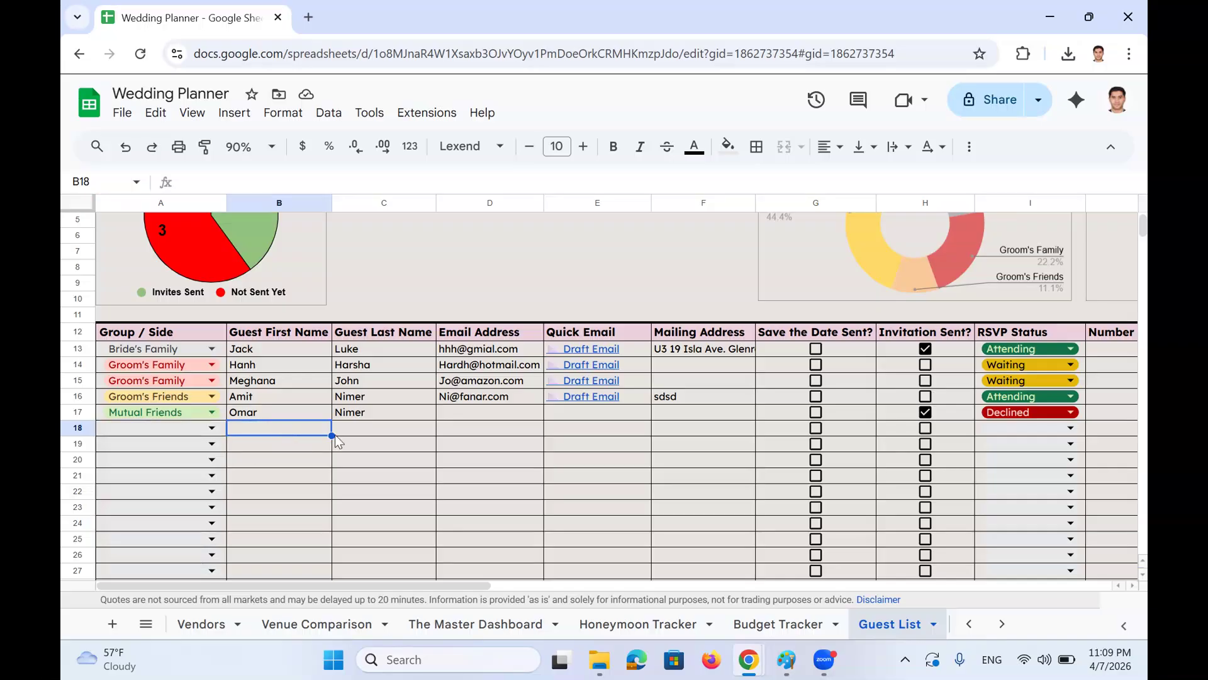
{"action": "left_click", "coordinate": [392, 432]}
{"action": "left_click", "coordinate": [487, 418]}
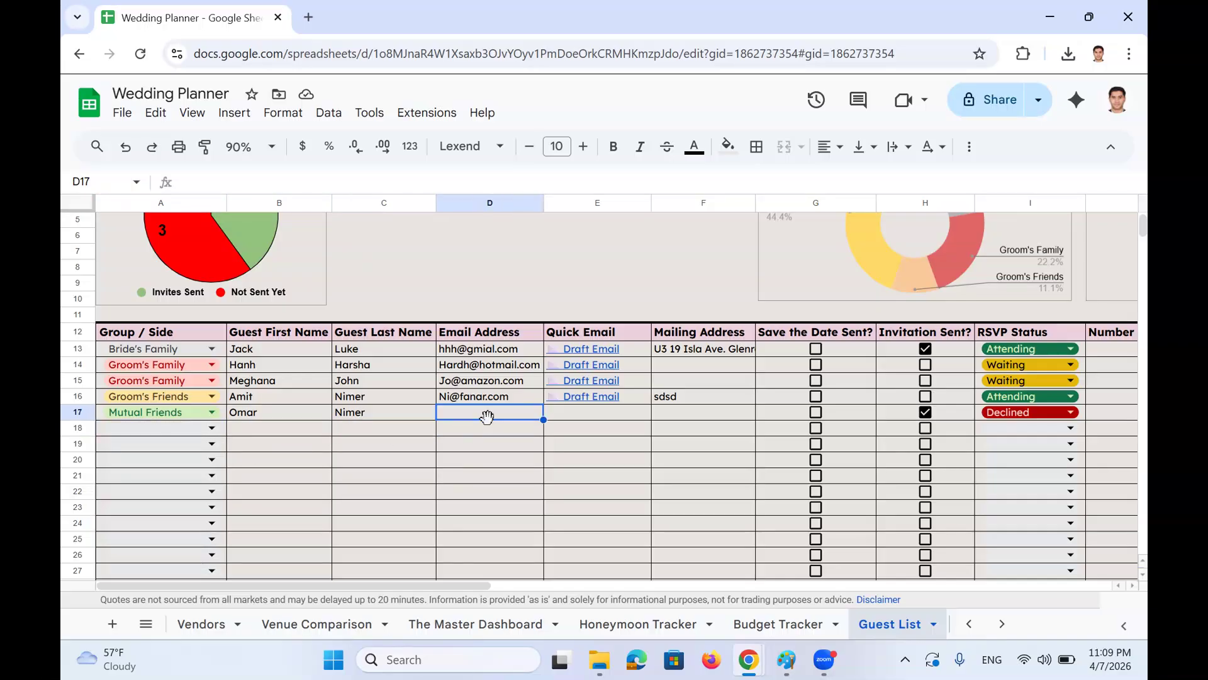
{"action": "left_click_drag", "start_coordinate": [690, 319], "coordinate": [698, 504]}
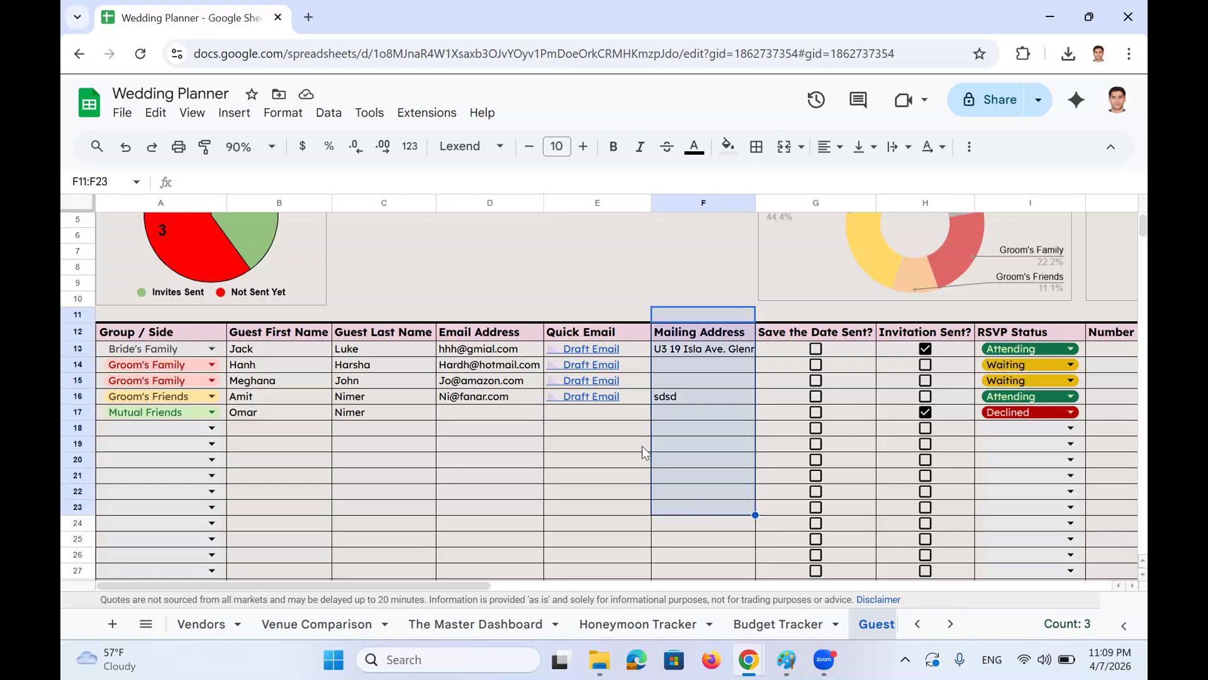
{"action": "left_click", "coordinate": [623, 397]}
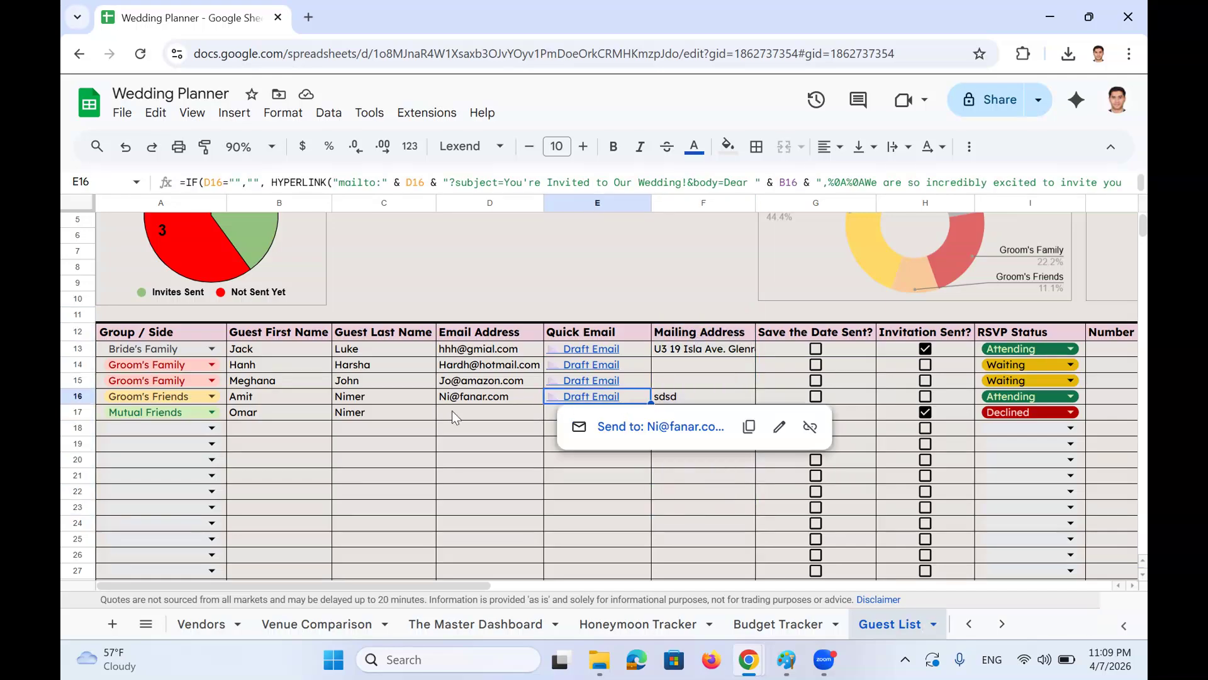
{"action": "left_click", "coordinate": [294, 425]}
{"action": "left_click", "coordinate": [484, 413]}
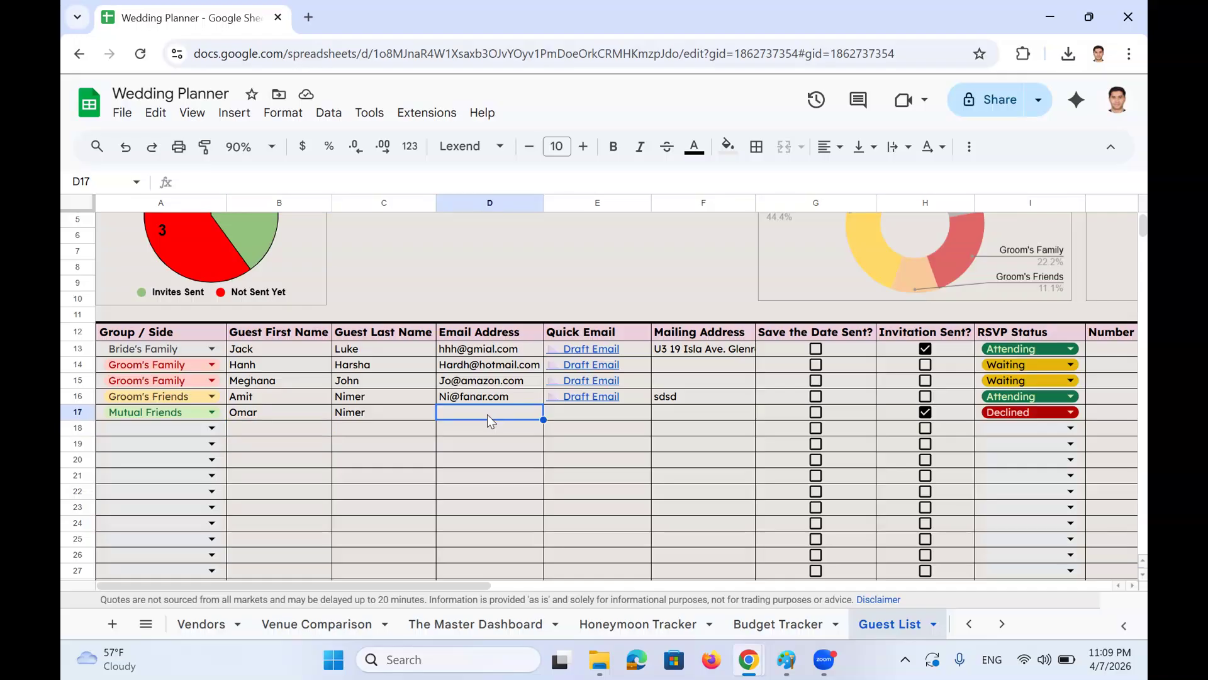
Set row 18's group to Groom's Family and enter the guest's first and last name
{"action": "left_click", "coordinate": [212, 428]}
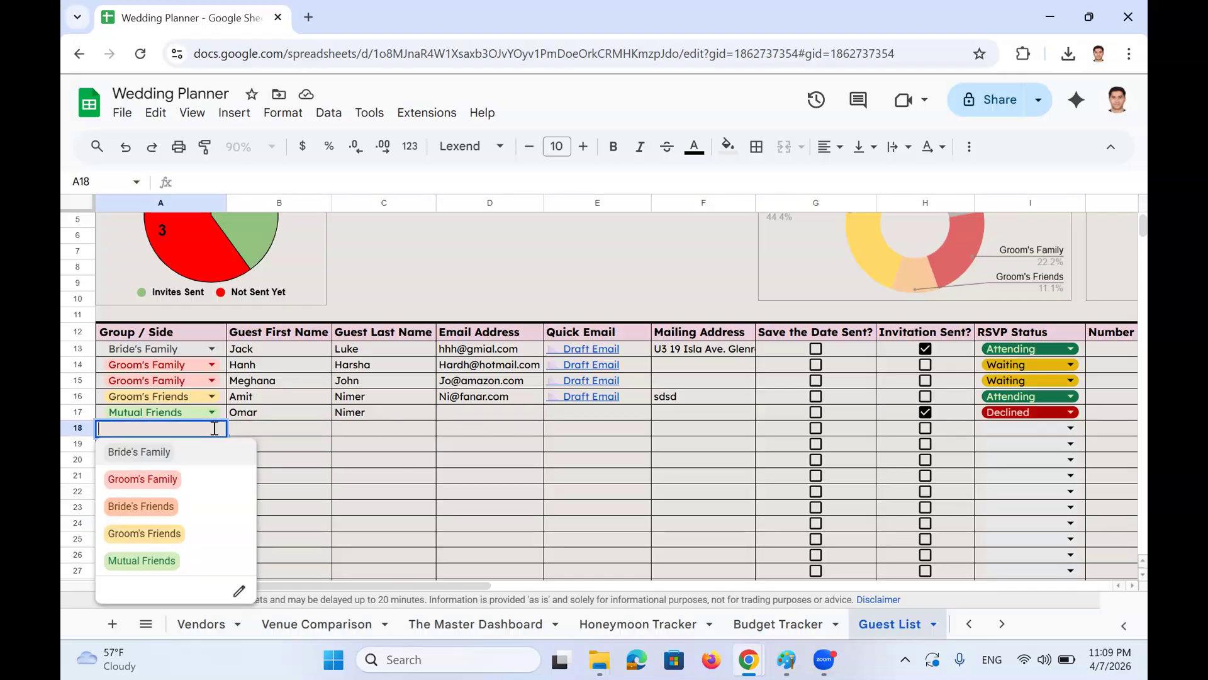
{"action": "left_click", "coordinate": [189, 482]}
{"action": "left_click", "coordinate": [270, 433]}
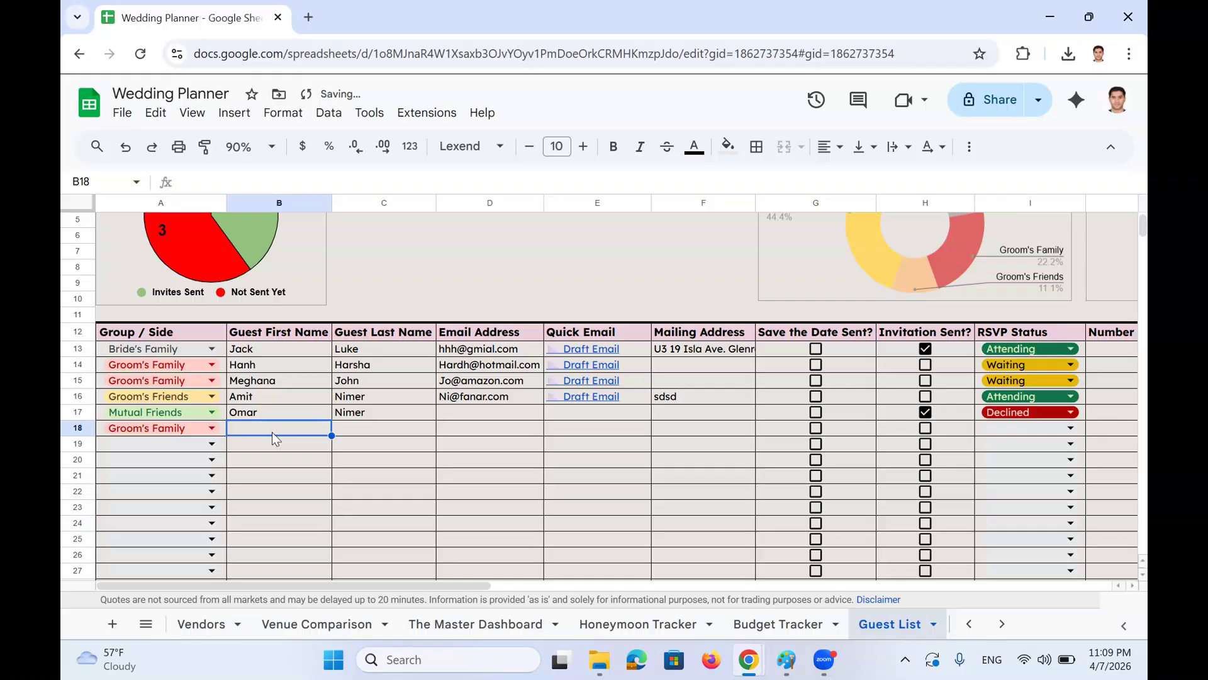
{"action": "key", "text": "Tab"}
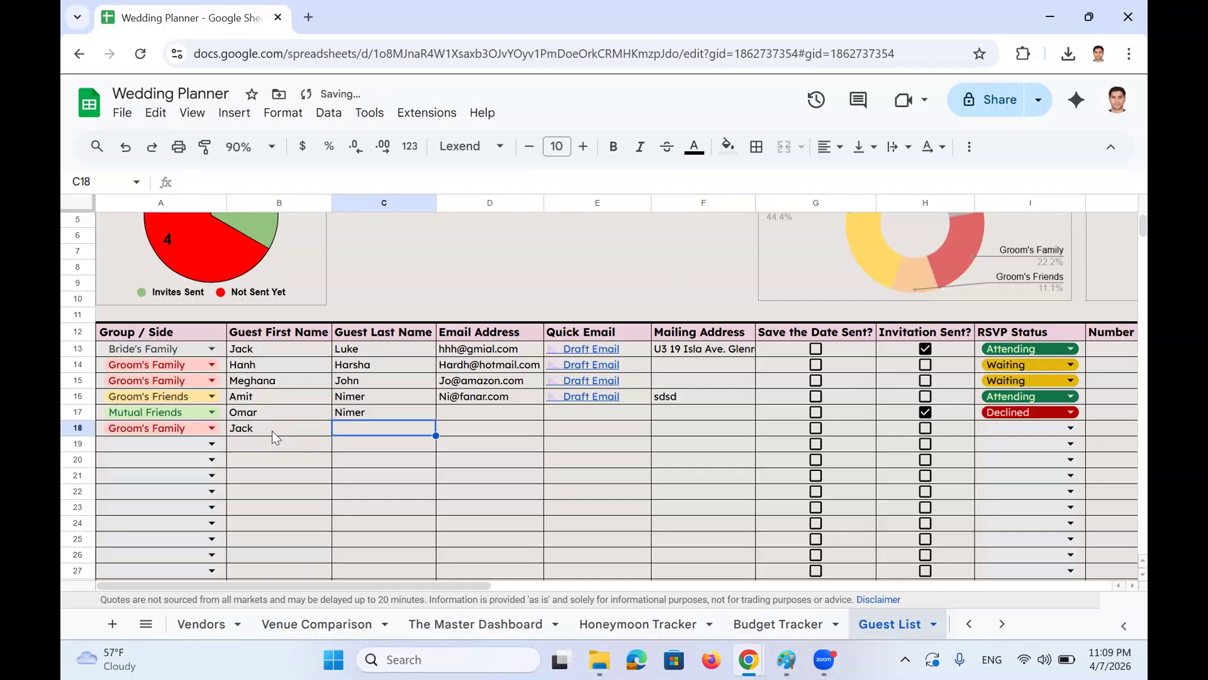
{"action": "key", "text": "Return"}
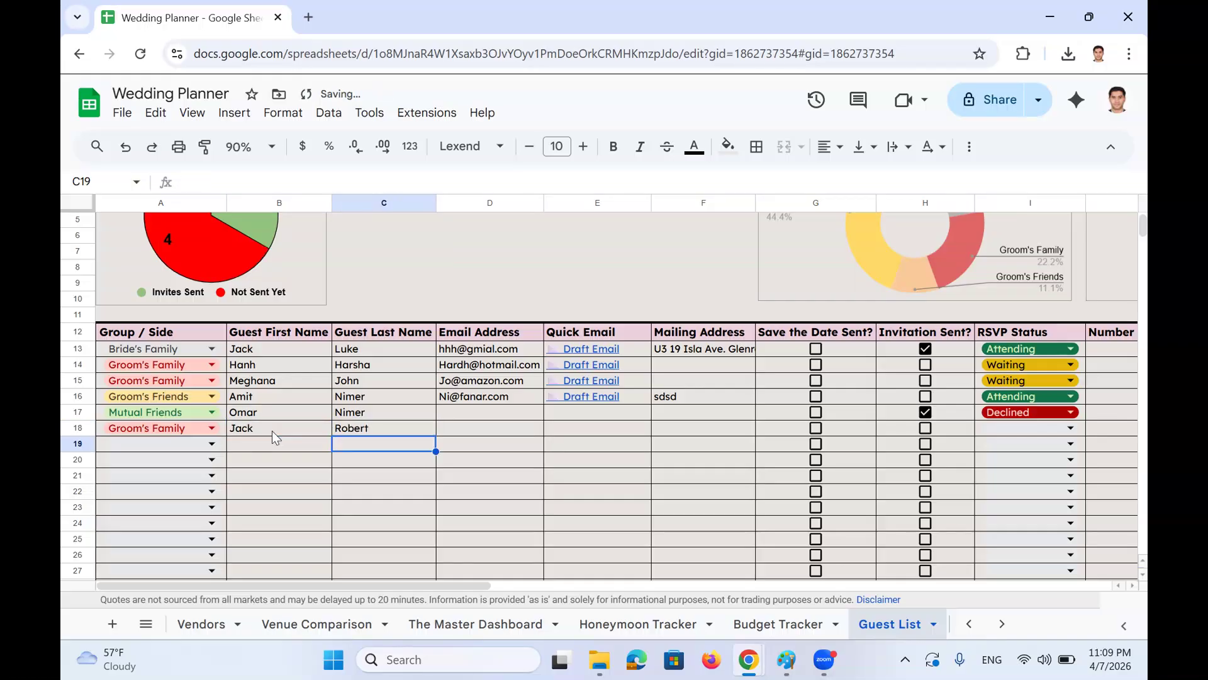
Enter the guest's e-mail address in D18 to generate the Draft Email link
{"action": "left_click", "coordinate": [448, 416]}
{"action": "key", "text": "Down"}
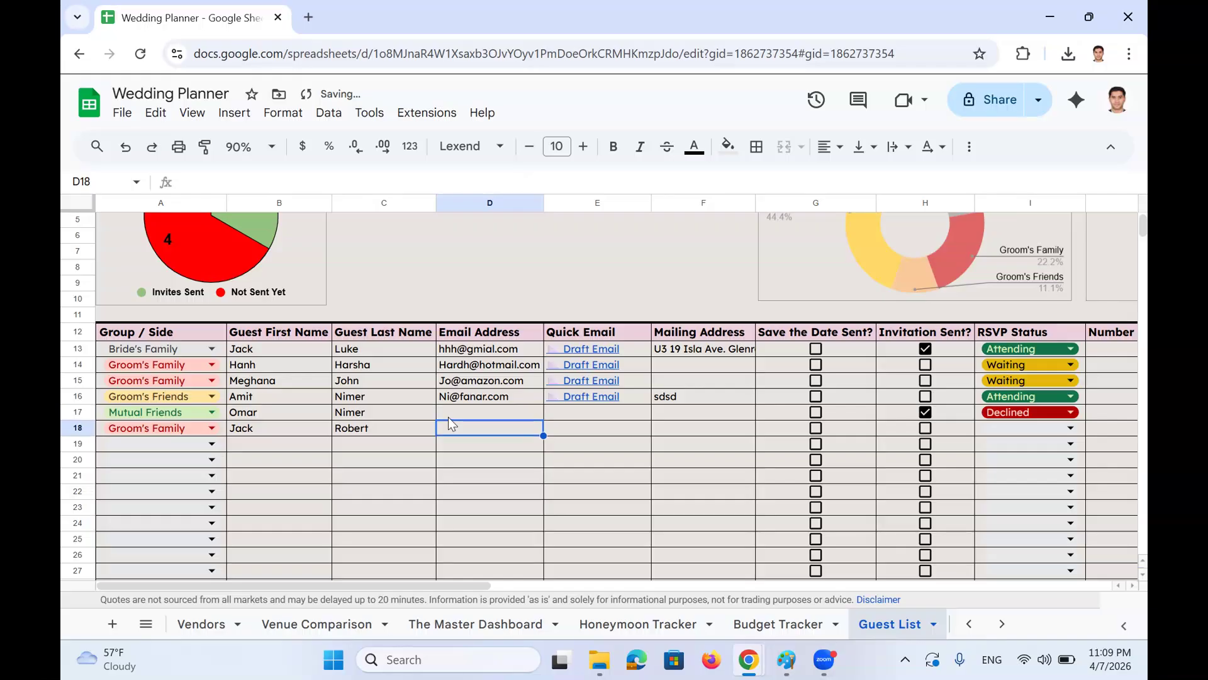
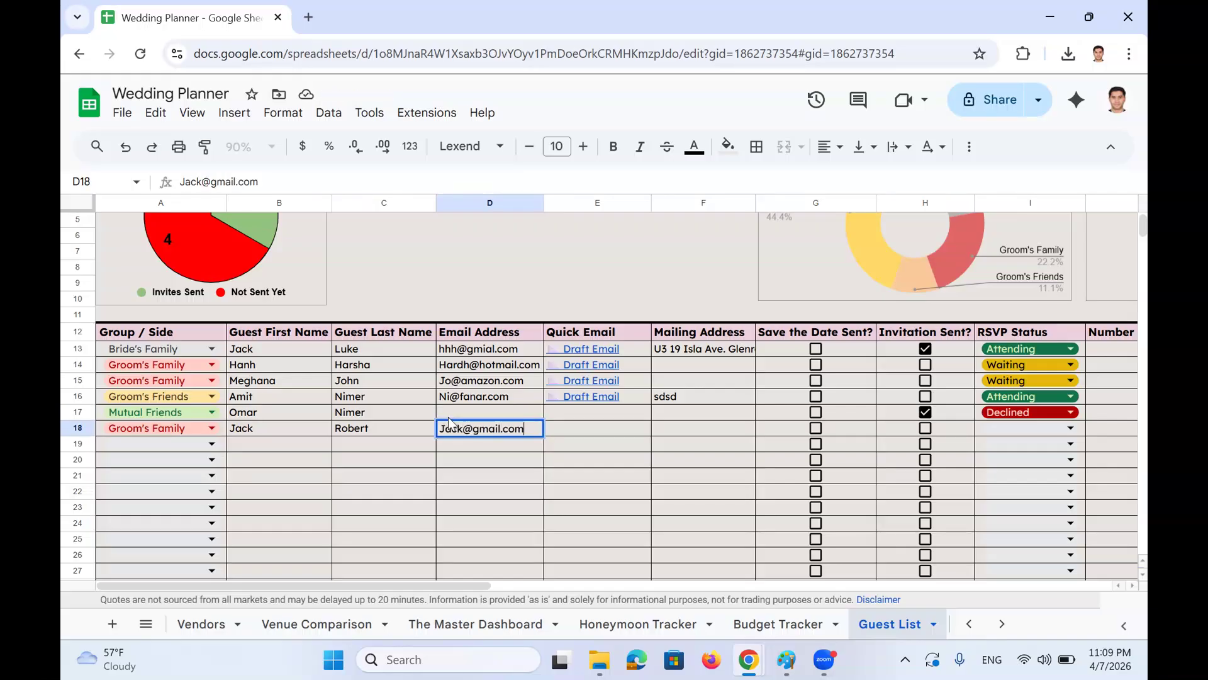
{"action": "key", "text": "Return"}
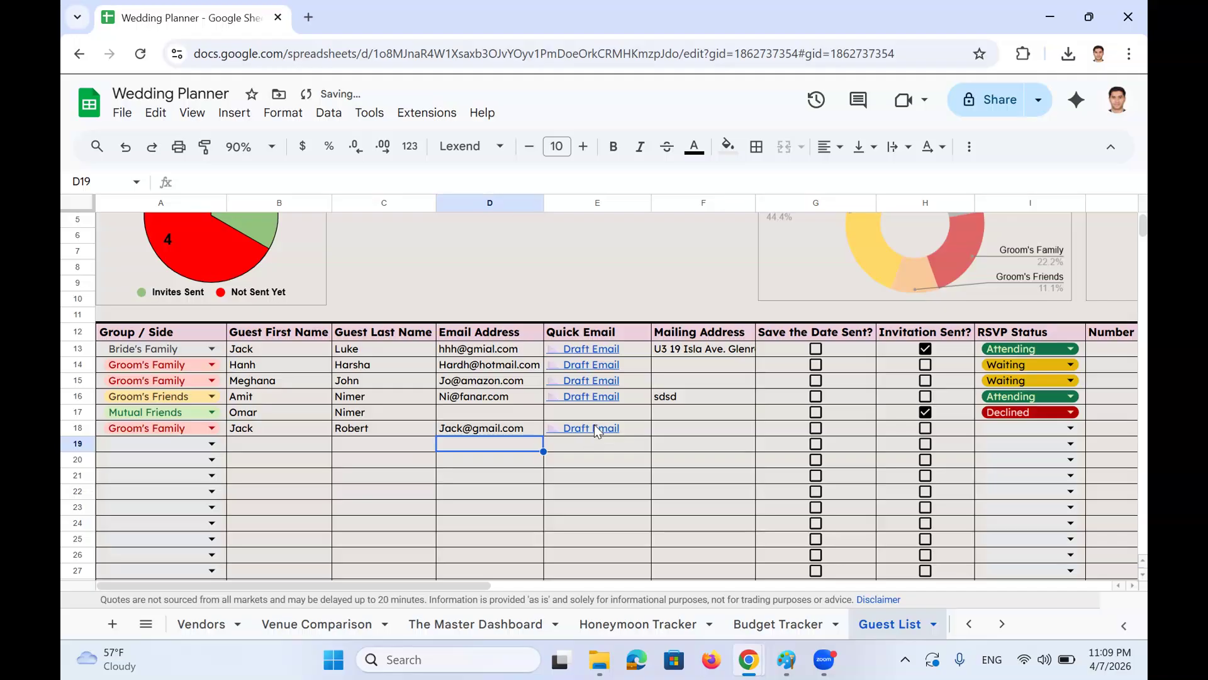
{"action": "mouse_move", "coordinate": [593, 428]}
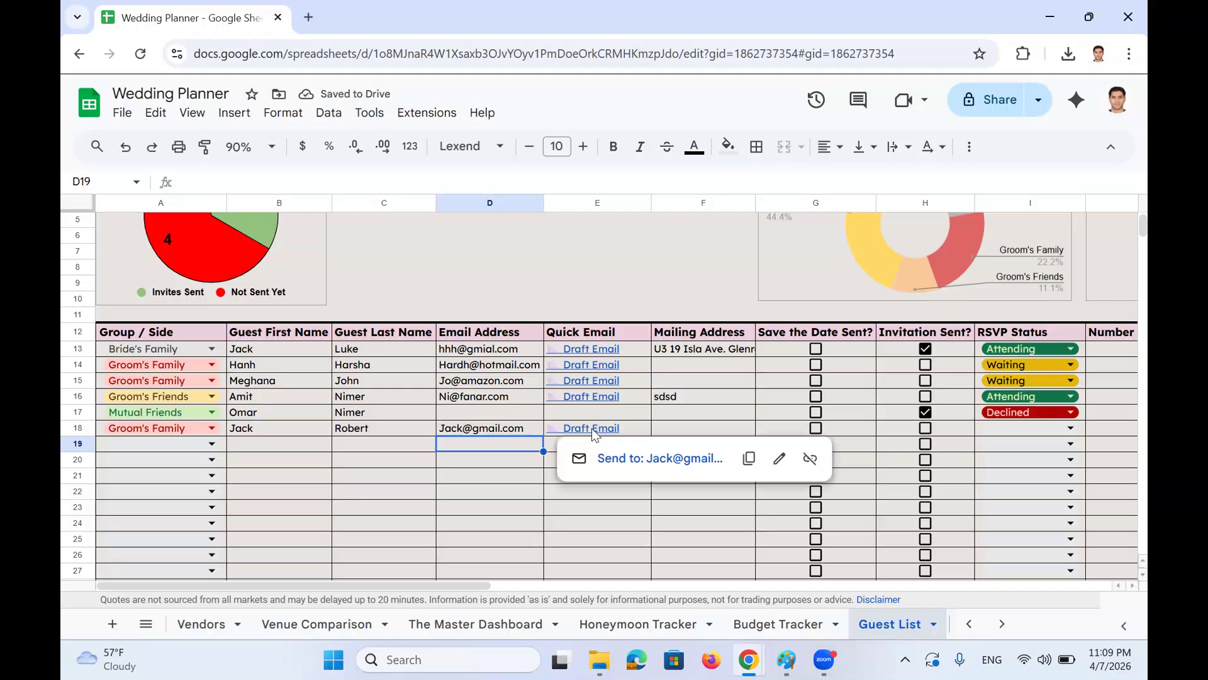
Open the new guest's invitation draft and read its opening, wedding date and venue
{"action": "left_click", "coordinate": [645, 459]}
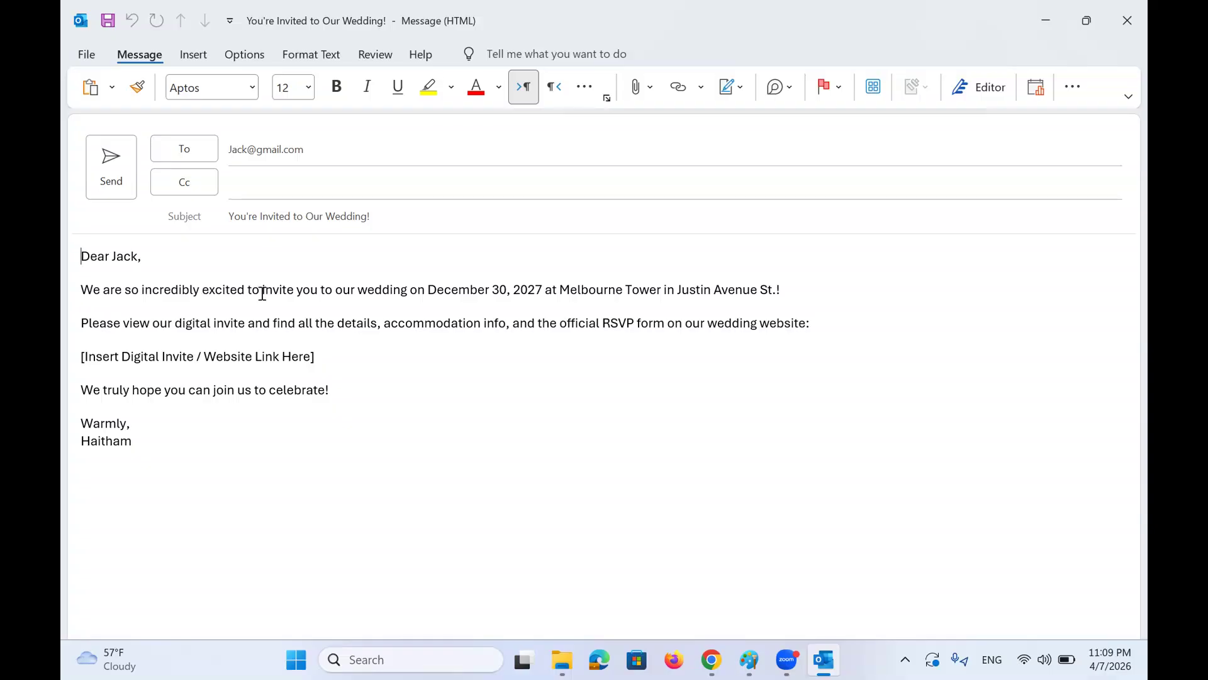
{"action": "left_click_drag", "start_coordinate": [82, 291], "coordinate": [321, 293]}
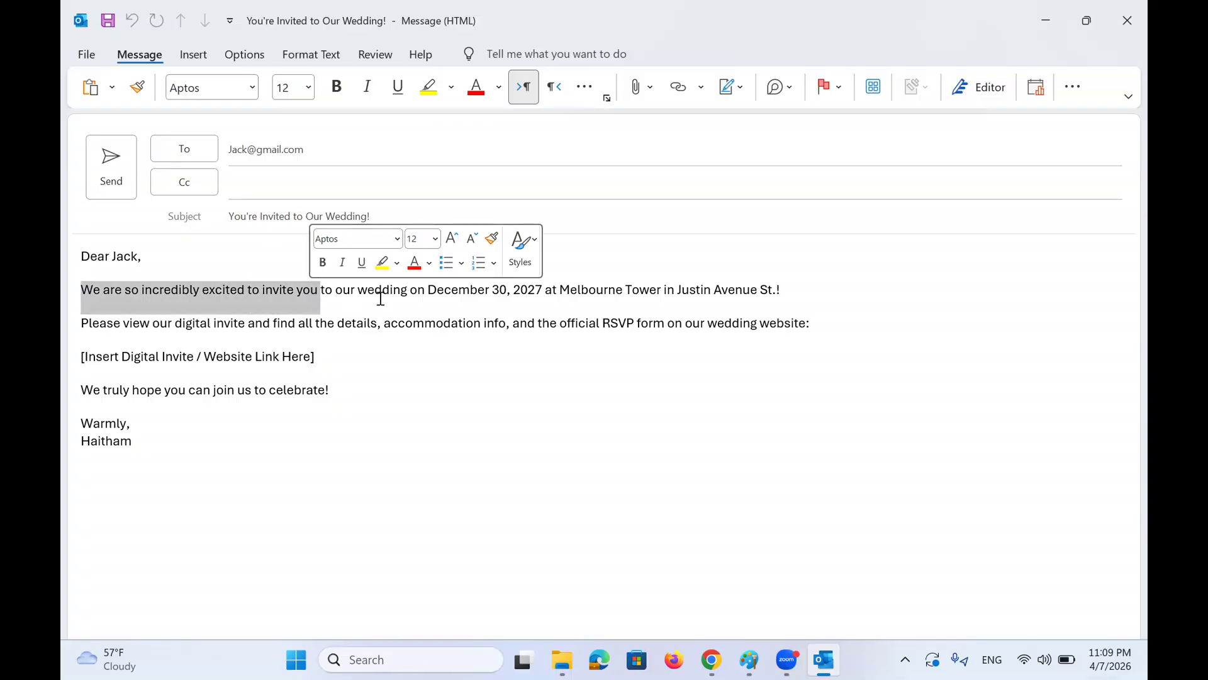
{"action": "left_click", "coordinate": [423, 290]}
{"action": "left_click", "coordinate": [544, 289], "text": "shift"}
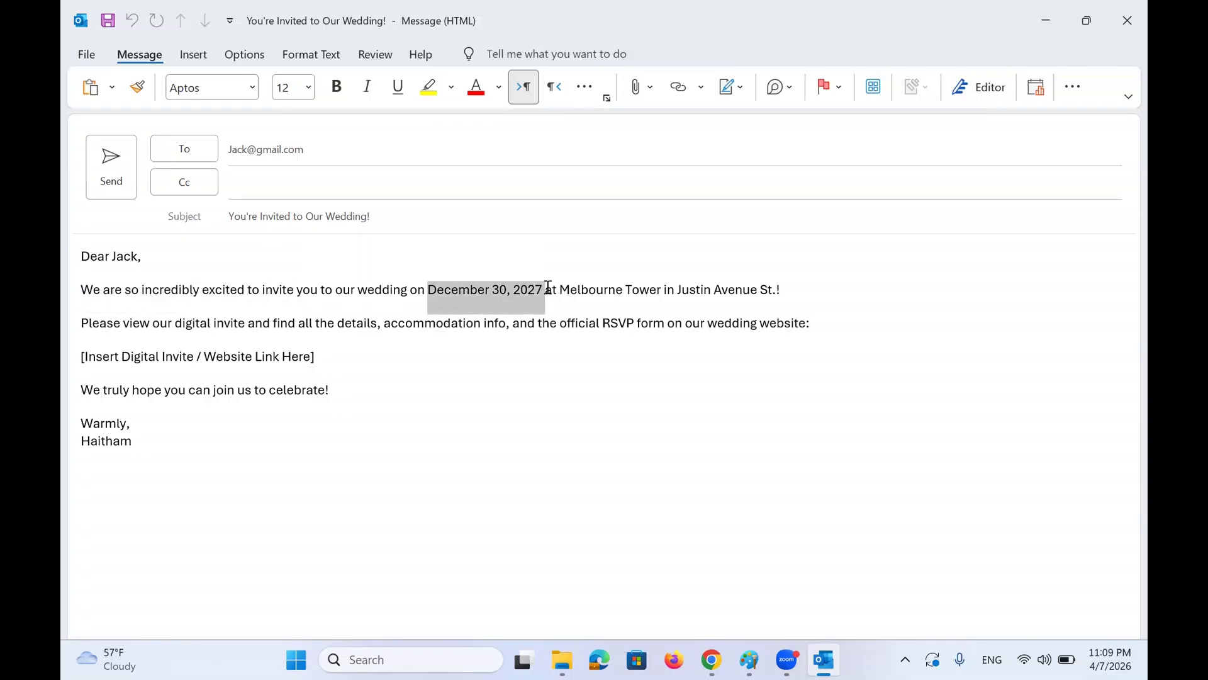
{"action": "left_click", "coordinate": [459, 289]}
{"action": "left_click_drag", "start_coordinate": [429, 290], "coordinate": [794, 289]}
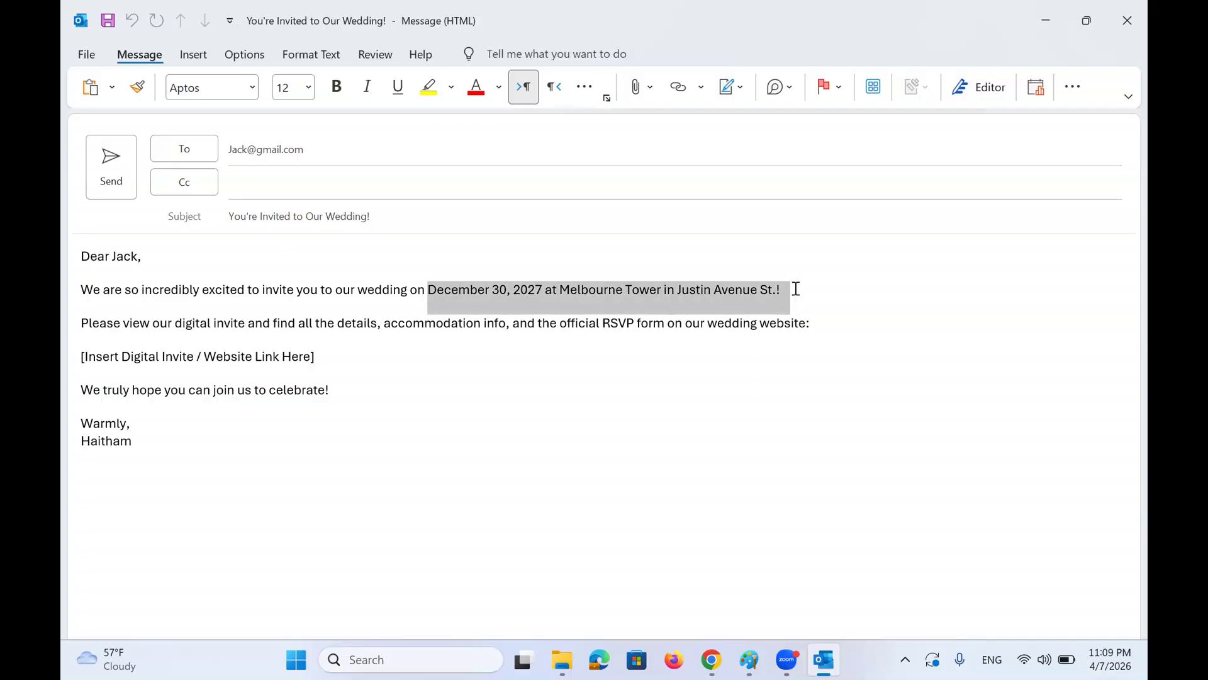
{"action": "left_click", "coordinate": [107, 323]}
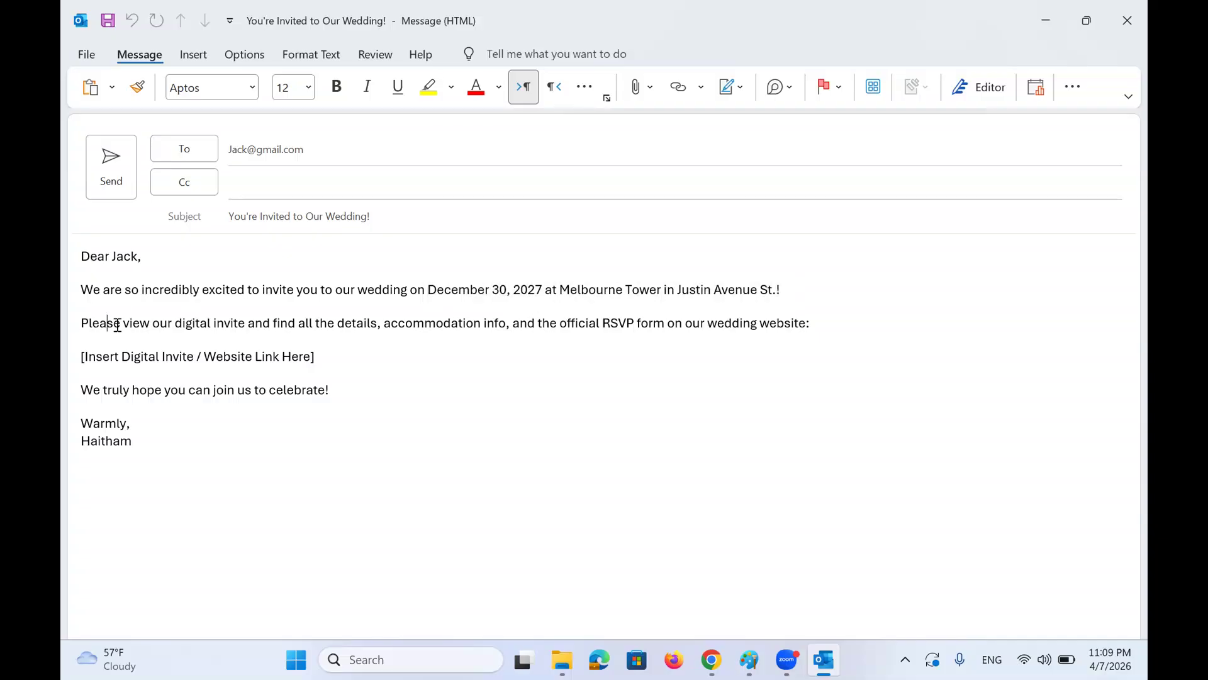
Read the draft's wedding website line, invite link placeholder, closing line and sign-off
{"action": "left_click_drag", "start_coordinate": [117, 325], "coordinate": [822, 325]}
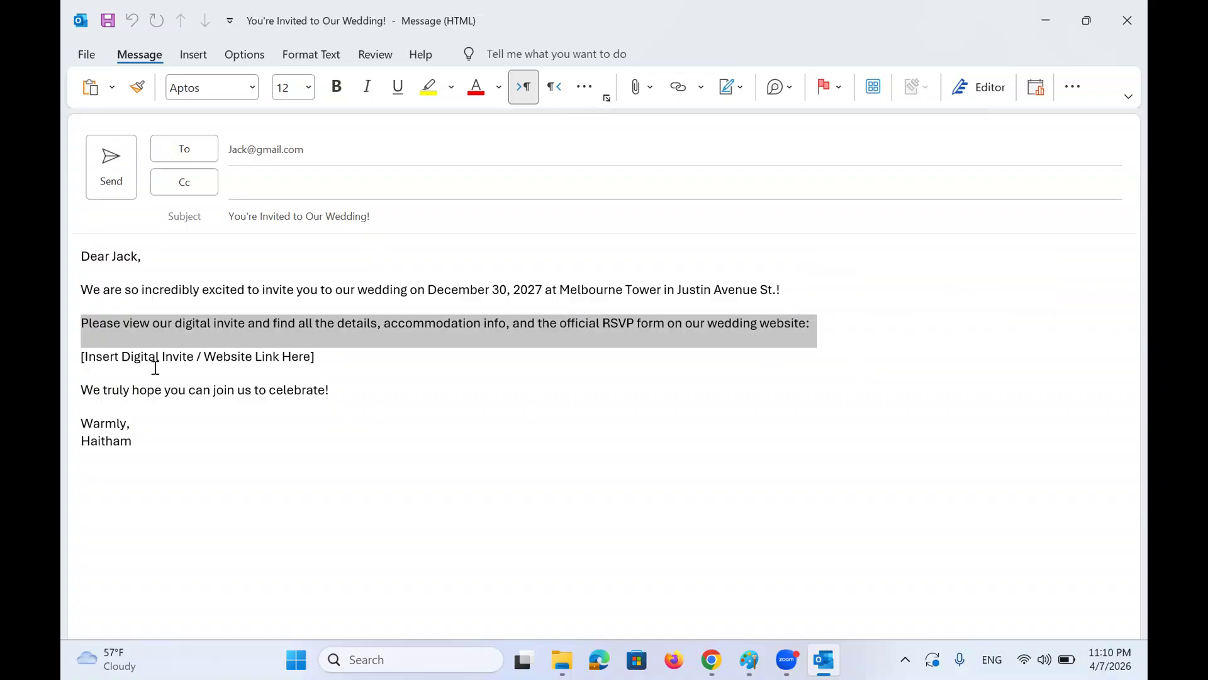
{"action": "left_click", "coordinate": [99, 363]}
{"action": "left_click_drag", "start_coordinate": [76, 360], "coordinate": [347, 357]}
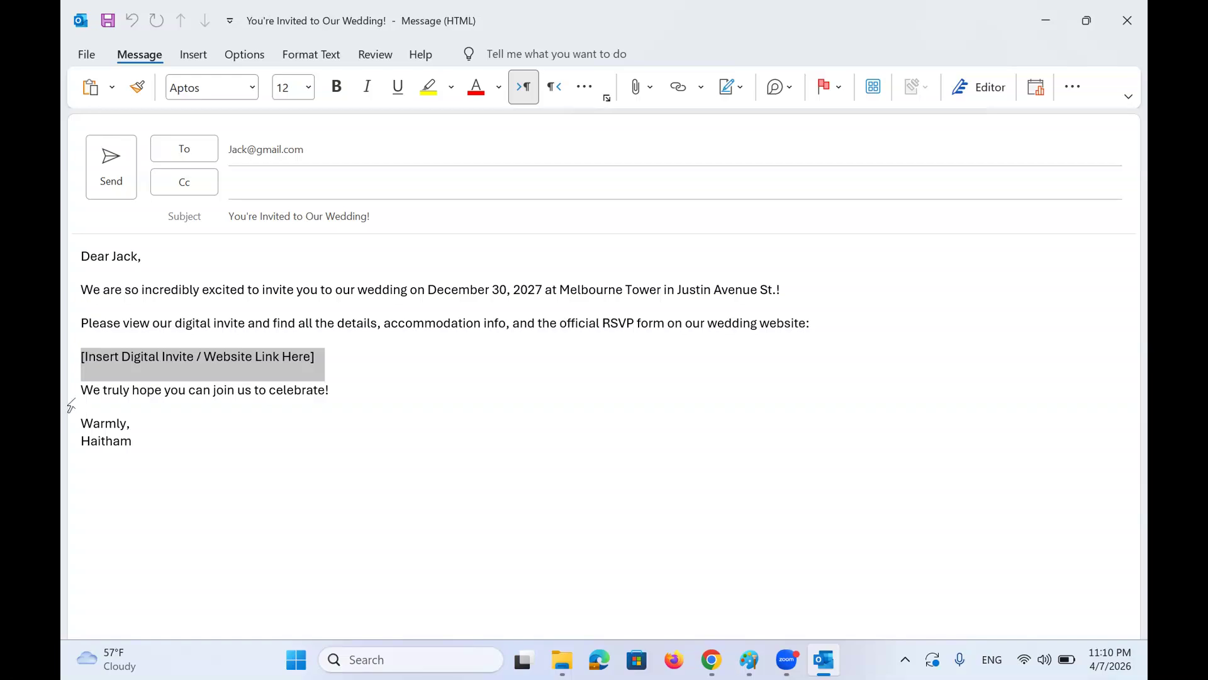
{"action": "left_click", "coordinate": [80, 390]}
{"action": "left_click_drag", "start_coordinate": [80, 389], "coordinate": [365, 389]}
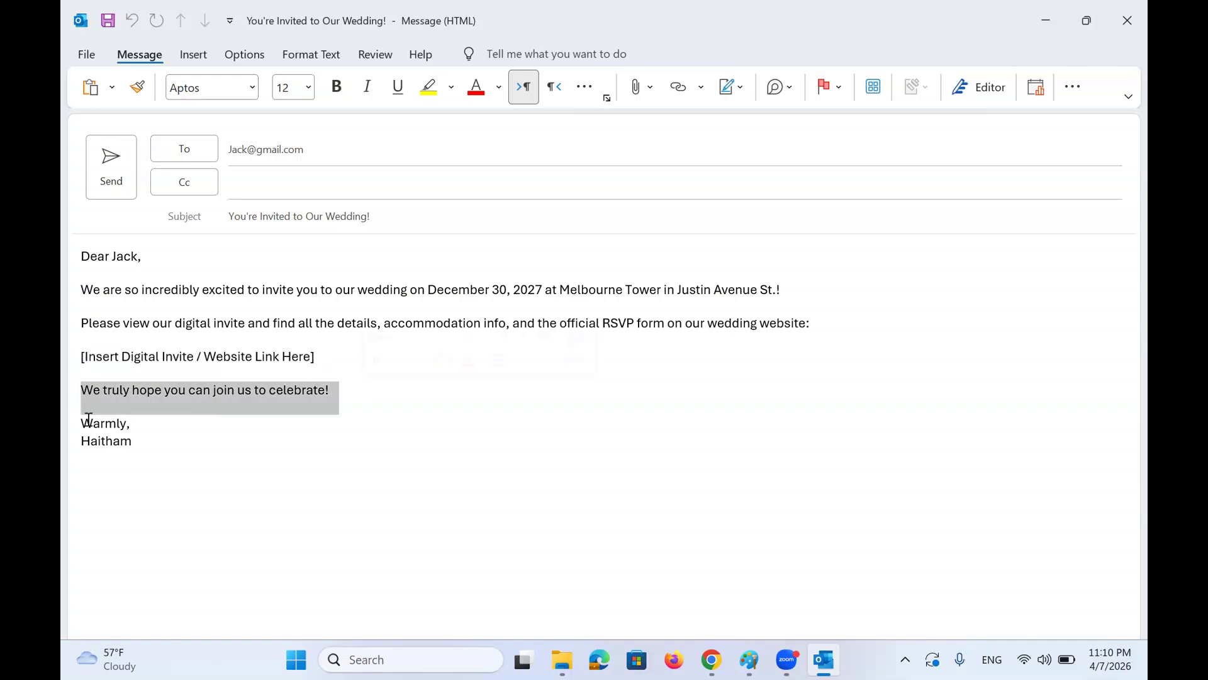
{"action": "double_click", "coordinate": [104, 441]}
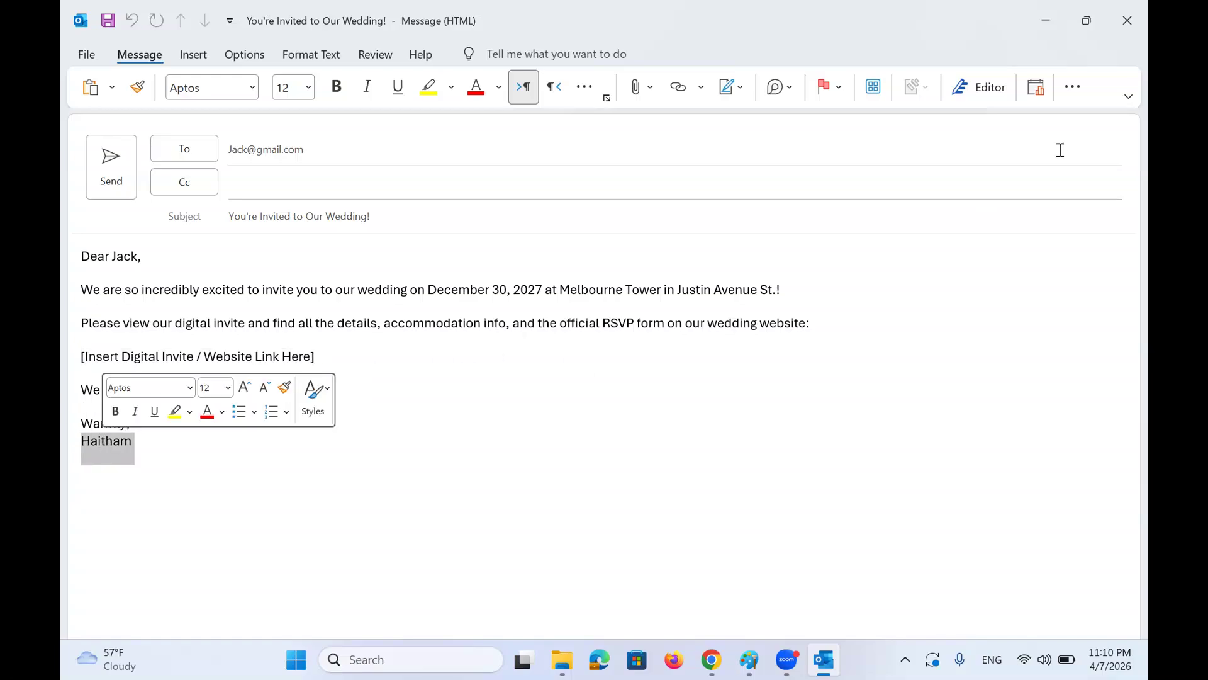
Back on the Guest List, check row 13's Save the Date Sent and RSVP Status fields unchanged
{"action": "left_click", "coordinate": [1045, 21]}
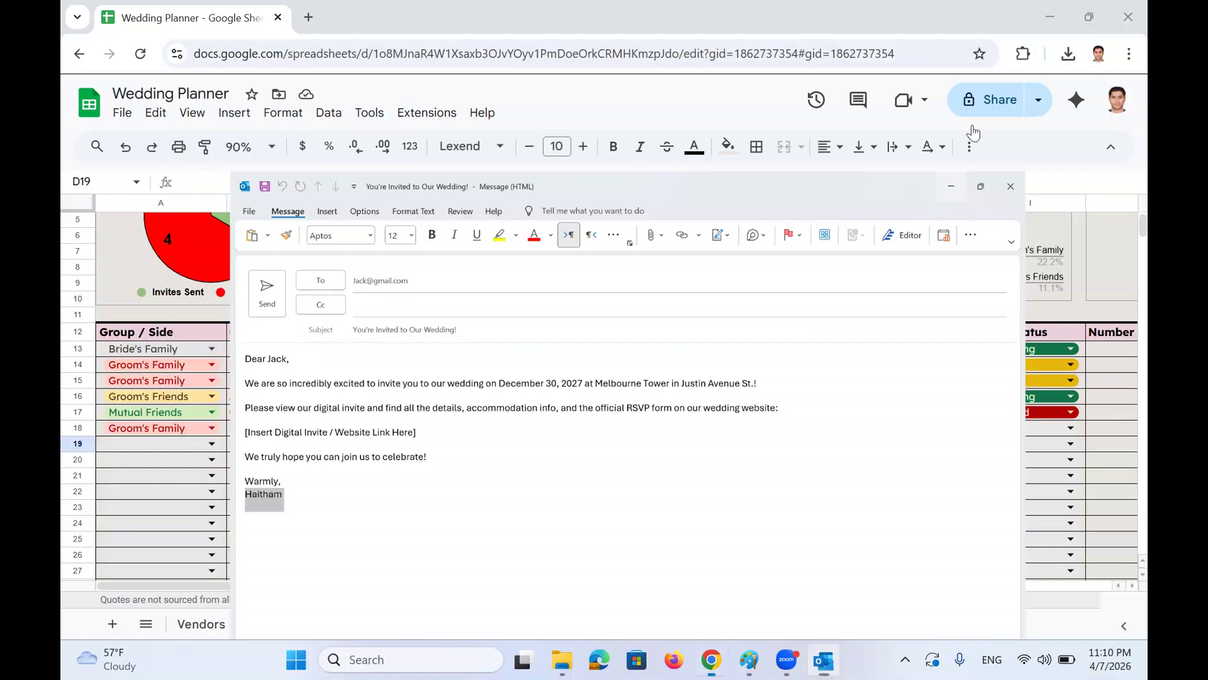
{"action": "left_click", "coordinate": [685, 377]}
{"action": "left_click_drag", "start_coordinate": [692, 315], "coordinate": [710, 495]}
{"action": "scroll", "coordinate": [717, 494], "scroll_direction": "up", "scroll_amount": 2}
{"action": "scroll", "coordinate": [725, 492], "scroll_direction": "right", "scroll_amount": 3}
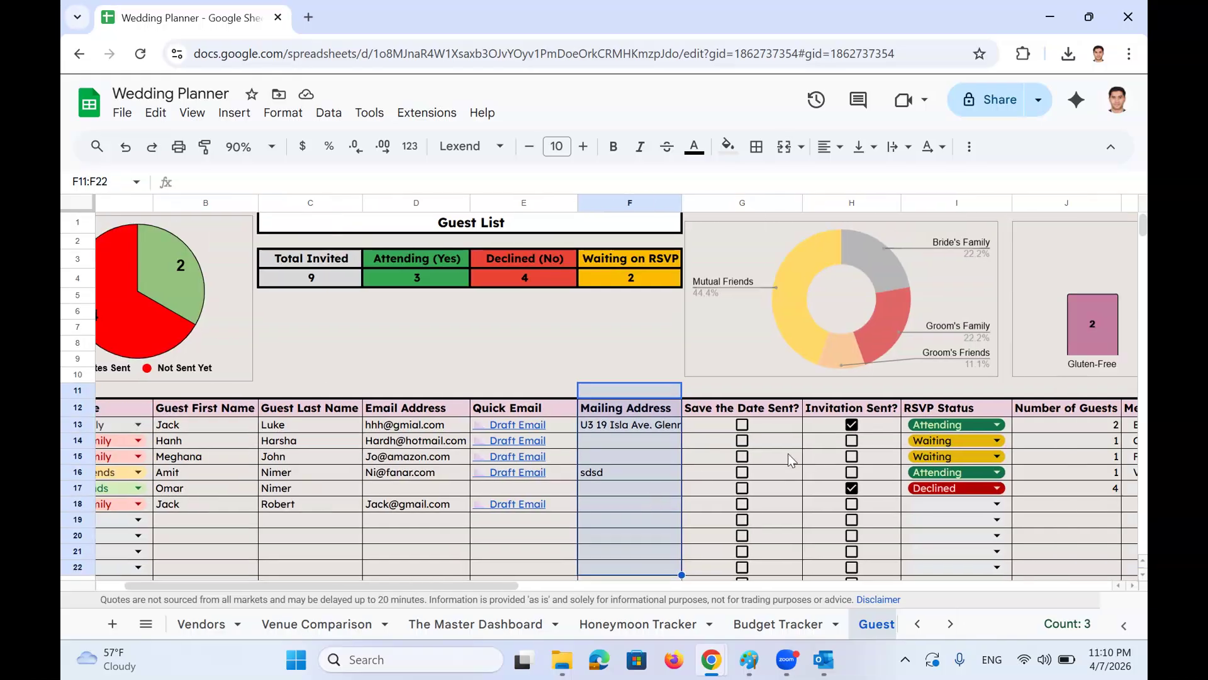
{"action": "left_click", "coordinate": [729, 428]}
{"action": "left_click", "coordinate": [729, 427]}
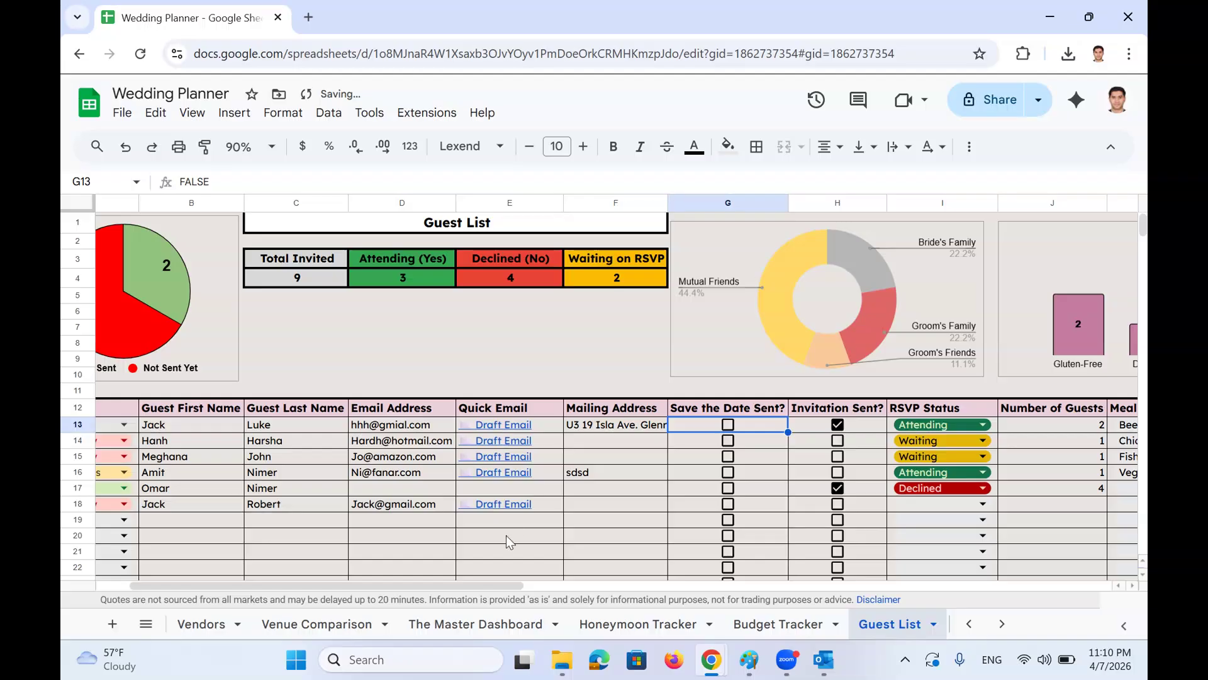
{"action": "scroll", "coordinate": [843, 453], "scroll_direction": "right", "scroll_amount": 3}
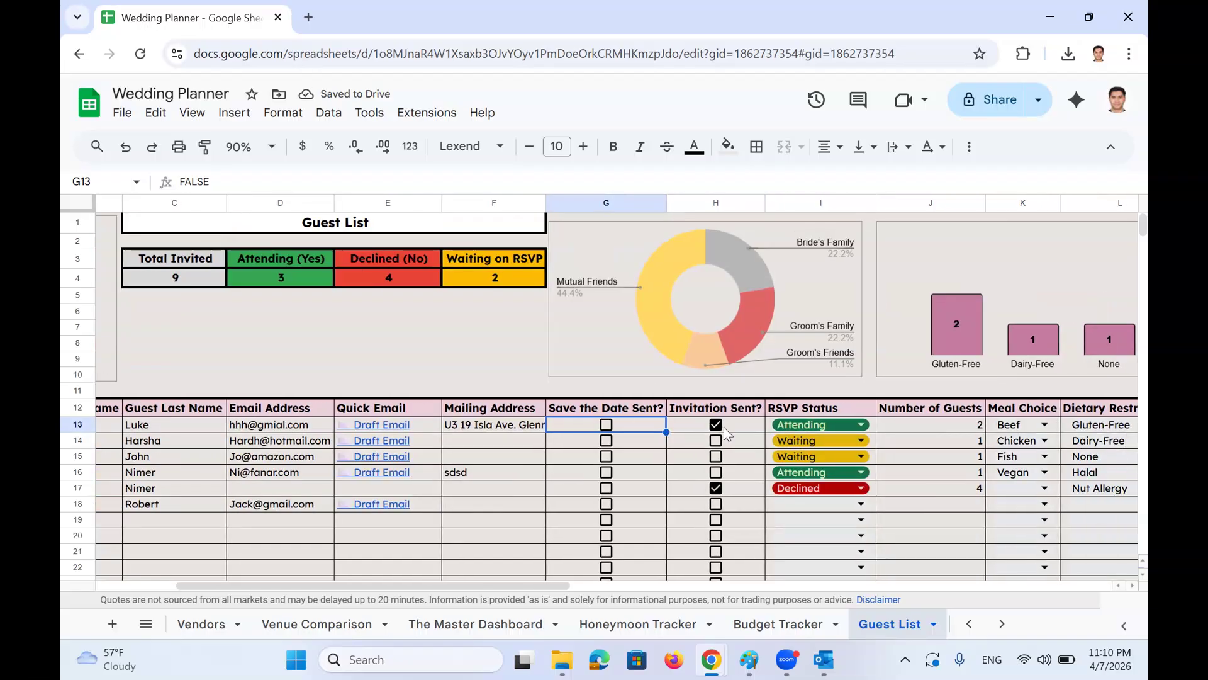
{"action": "left_click", "coordinate": [863, 427]}
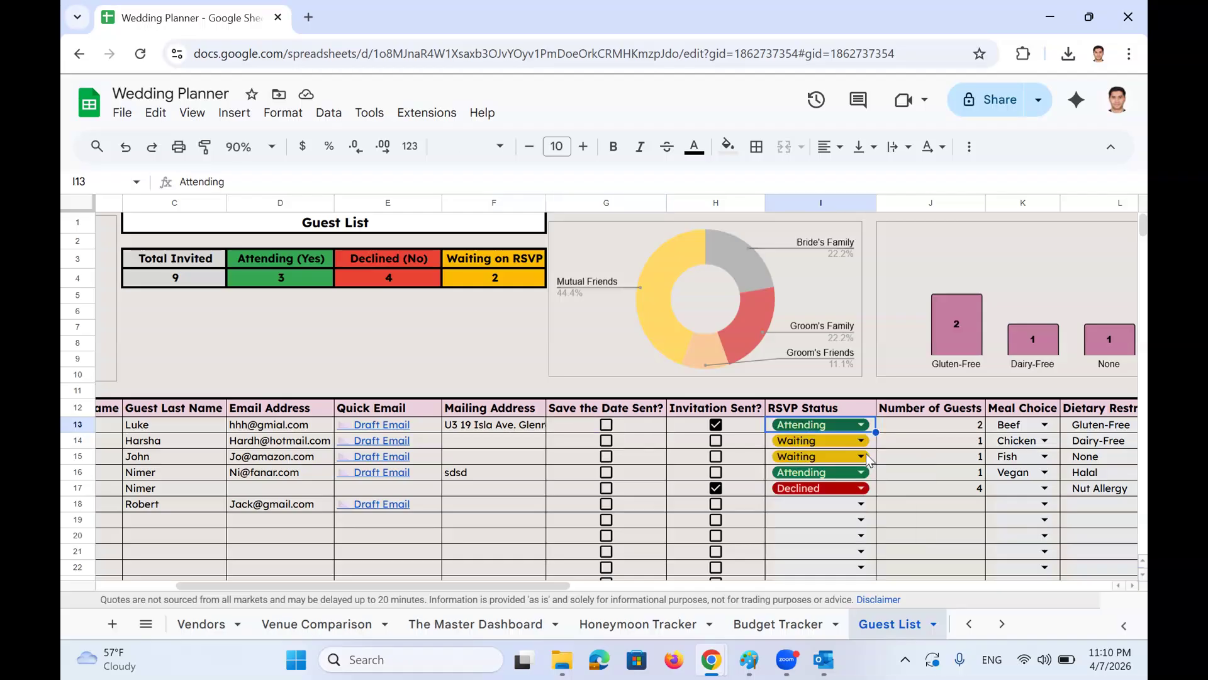
{"action": "key", "text": "Escape"}
Enter 0 as the declined guest's Number of Guests in J17
{"action": "scroll", "coordinate": [926, 491], "scroll_direction": "right", "scroll_amount": 3}
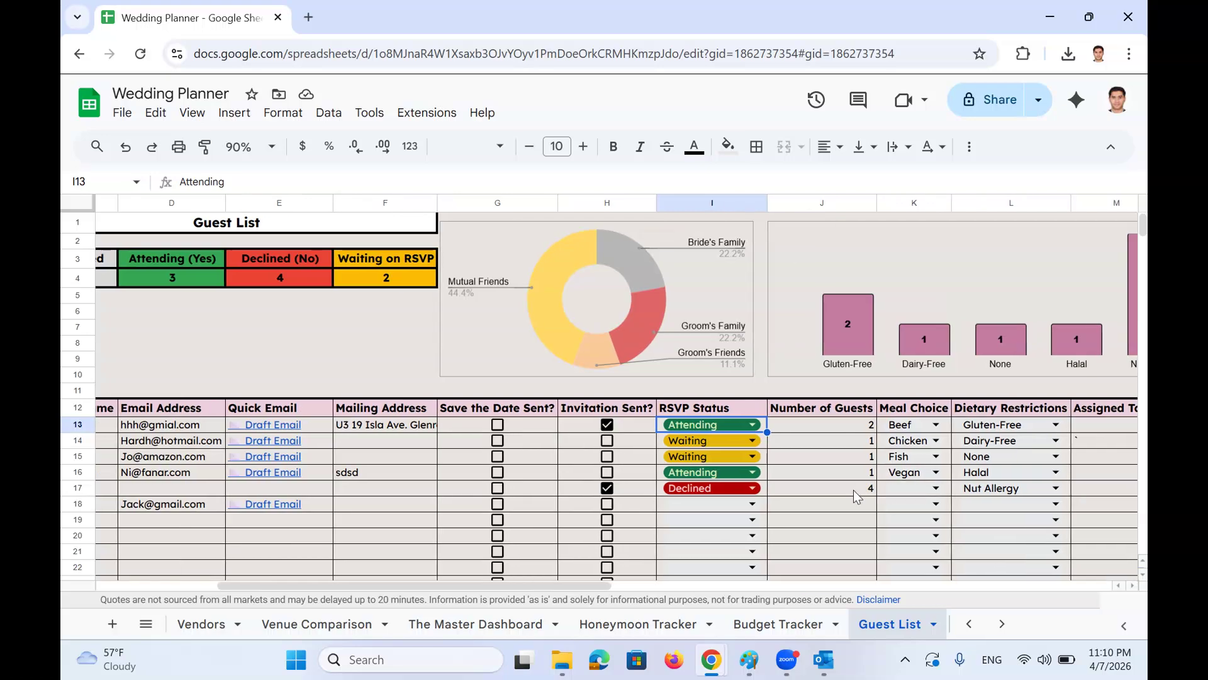
{"action": "left_click", "coordinate": [854, 490]}
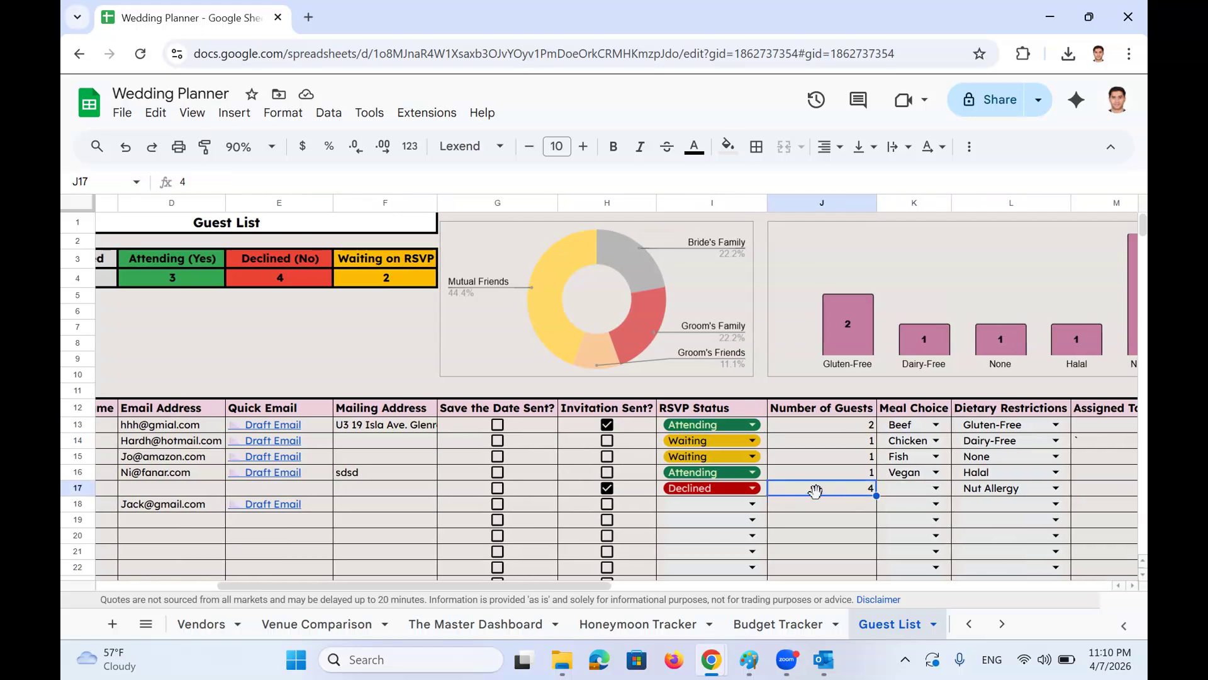
{"action": "type", "text": "0"}
{"action": "left_click", "coordinate": [835, 535]}
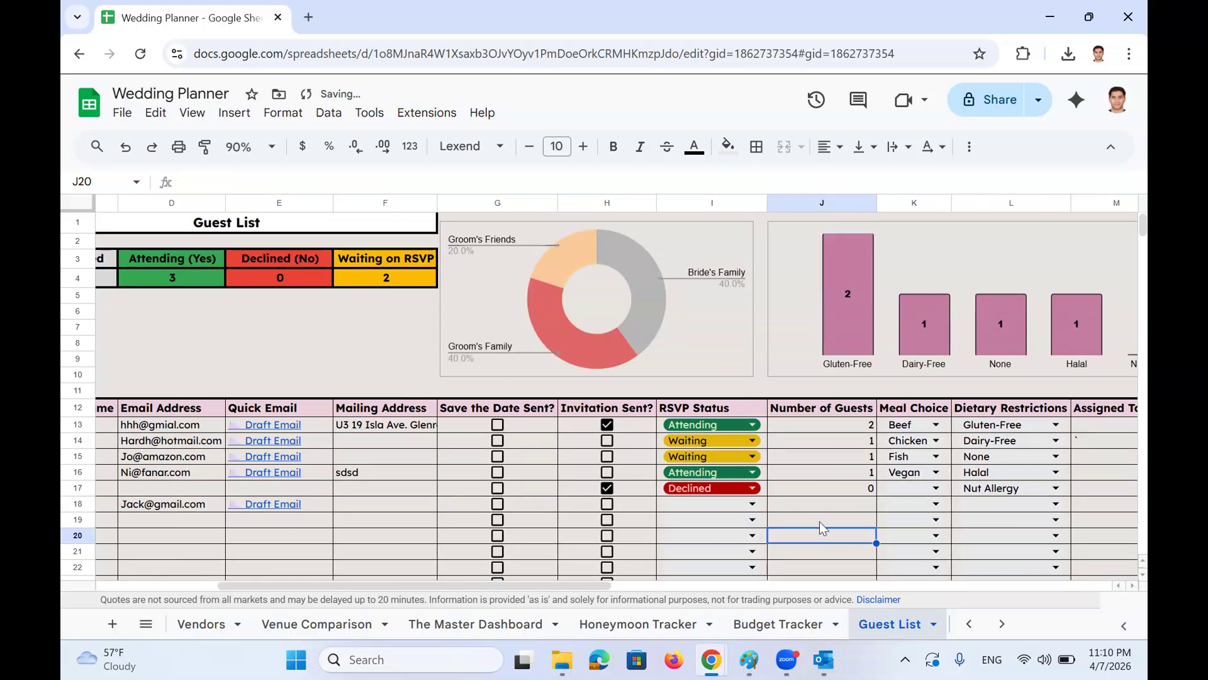
Confirm the first guest's meal choice stays Beef and bring up the All Sheets list
{"action": "scroll", "coordinate": [818, 474], "scroll_direction": "right", "scroll_amount": 2}
{"action": "scroll", "coordinate": [818, 473], "scroll_direction": "right", "scroll_amount": 2}
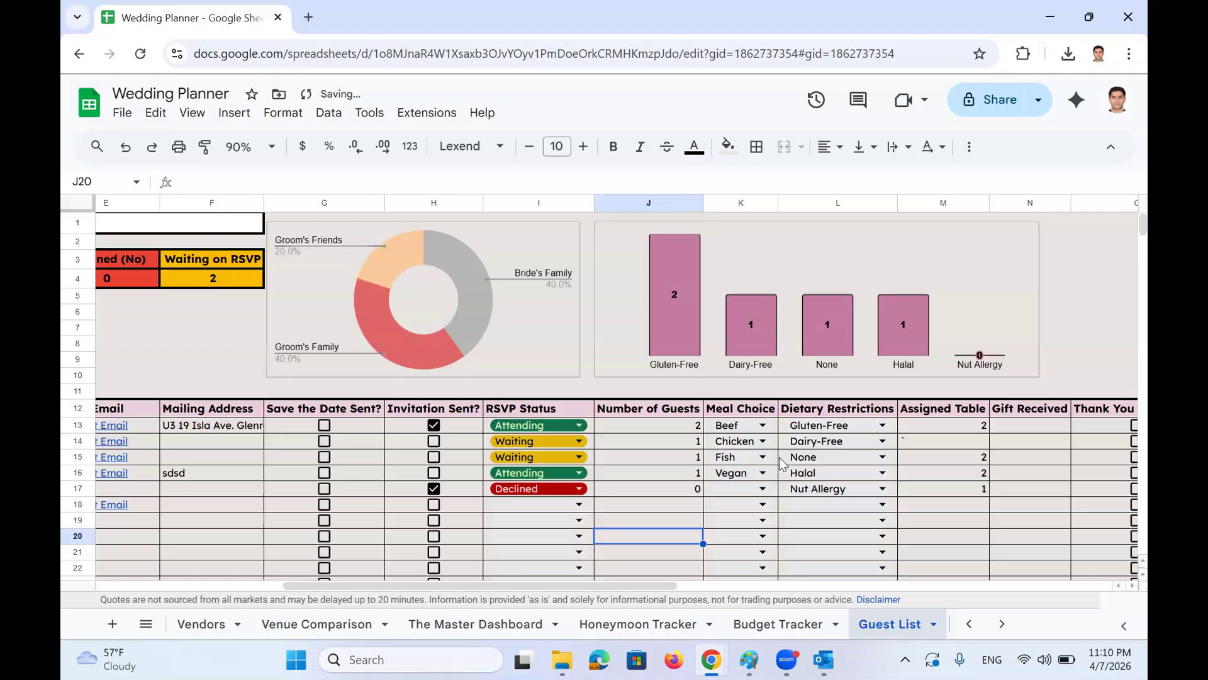
{"action": "left_click", "coordinate": [761, 426]}
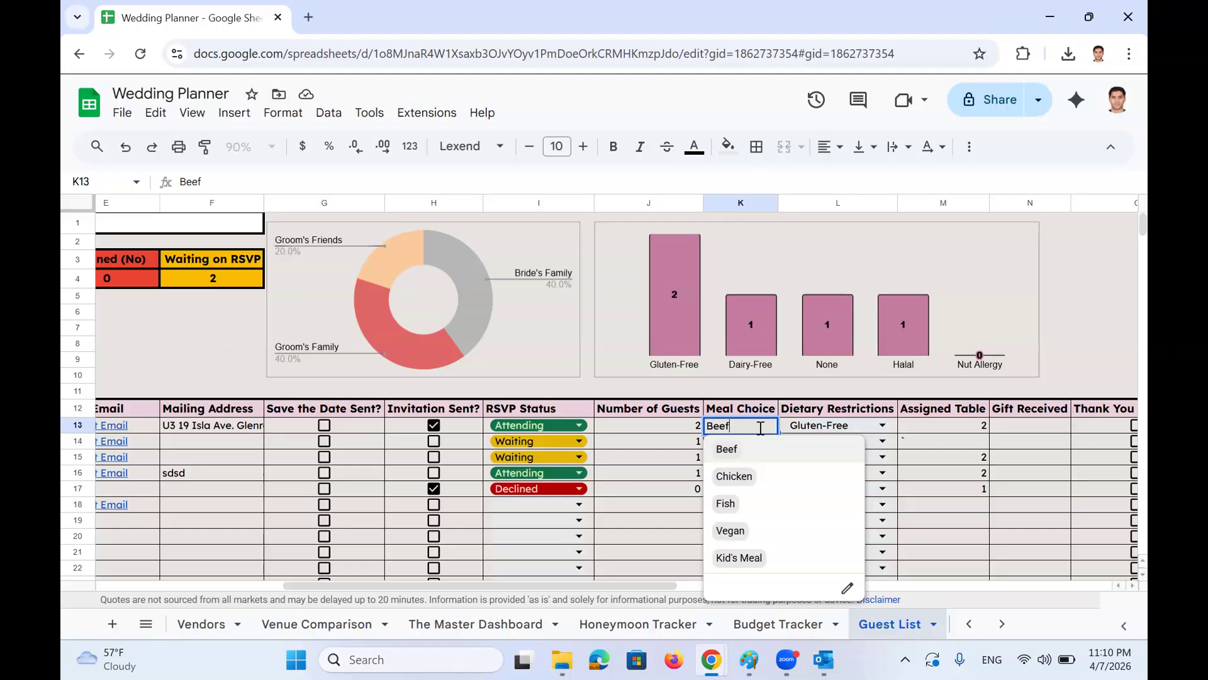
{"action": "key", "text": "Escape"}
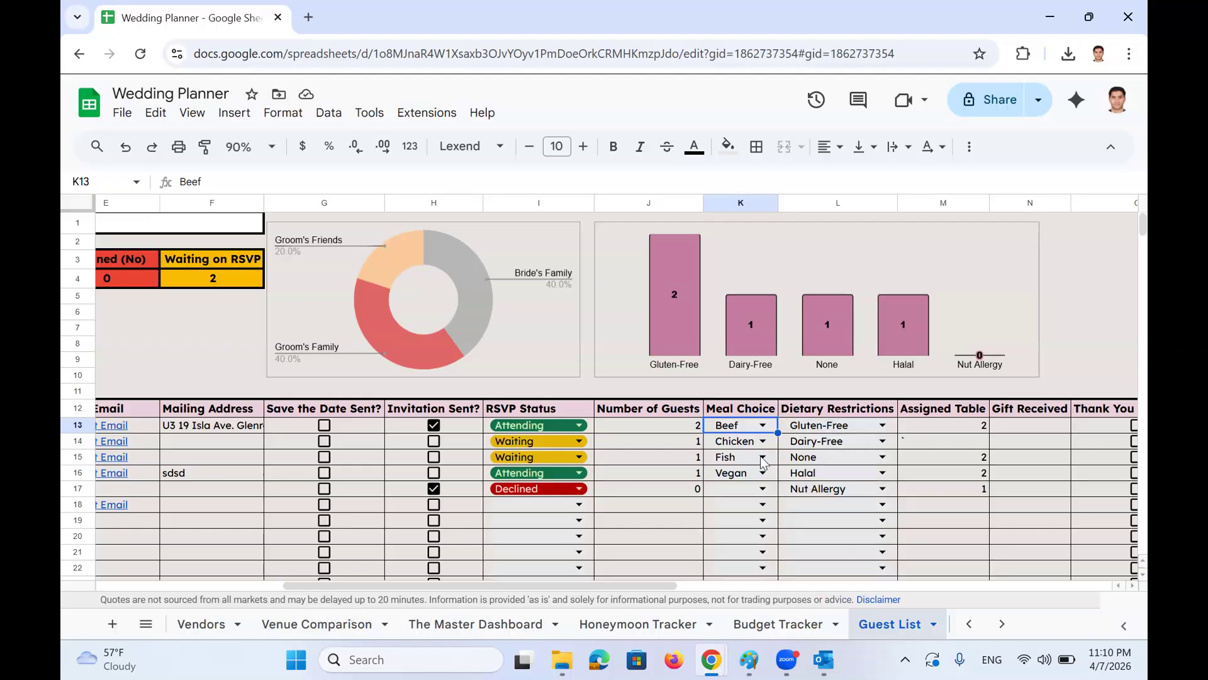
{"action": "left_click", "coordinate": [145, 624]}
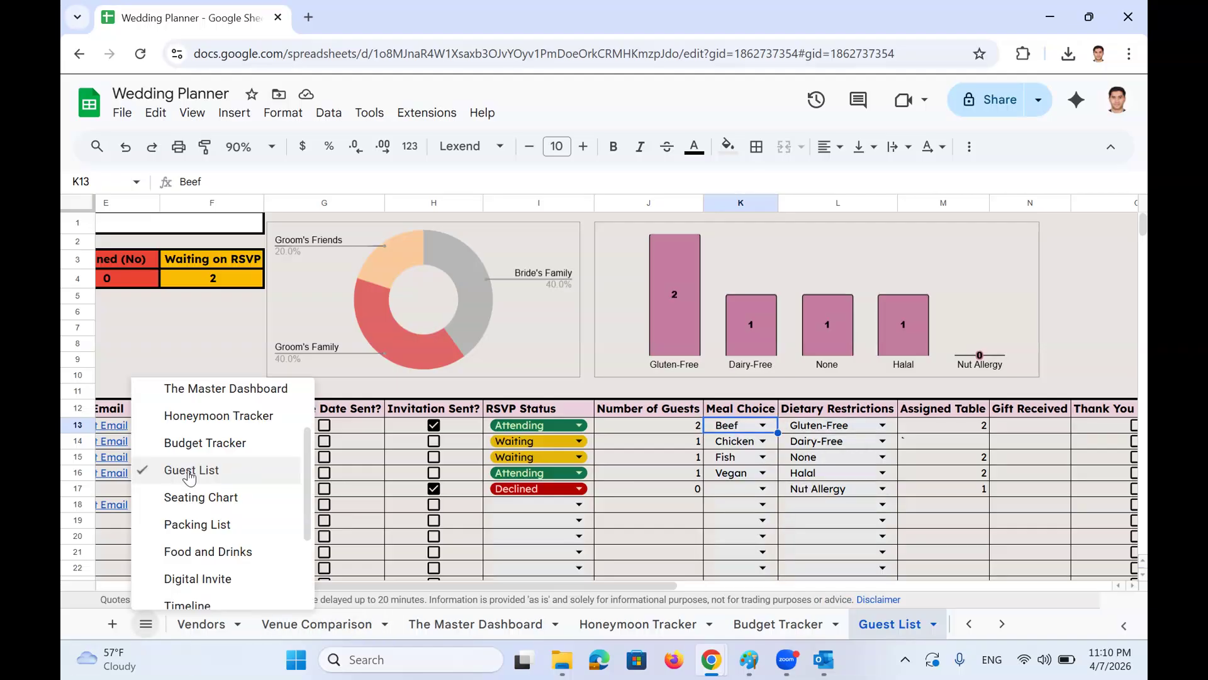
{"action": "scroll", "coordinate": [196, 460], "scroll_direction": "up", "scroll_amount": 3}
{"action": "left_click", "coordinate": [192, 396]}
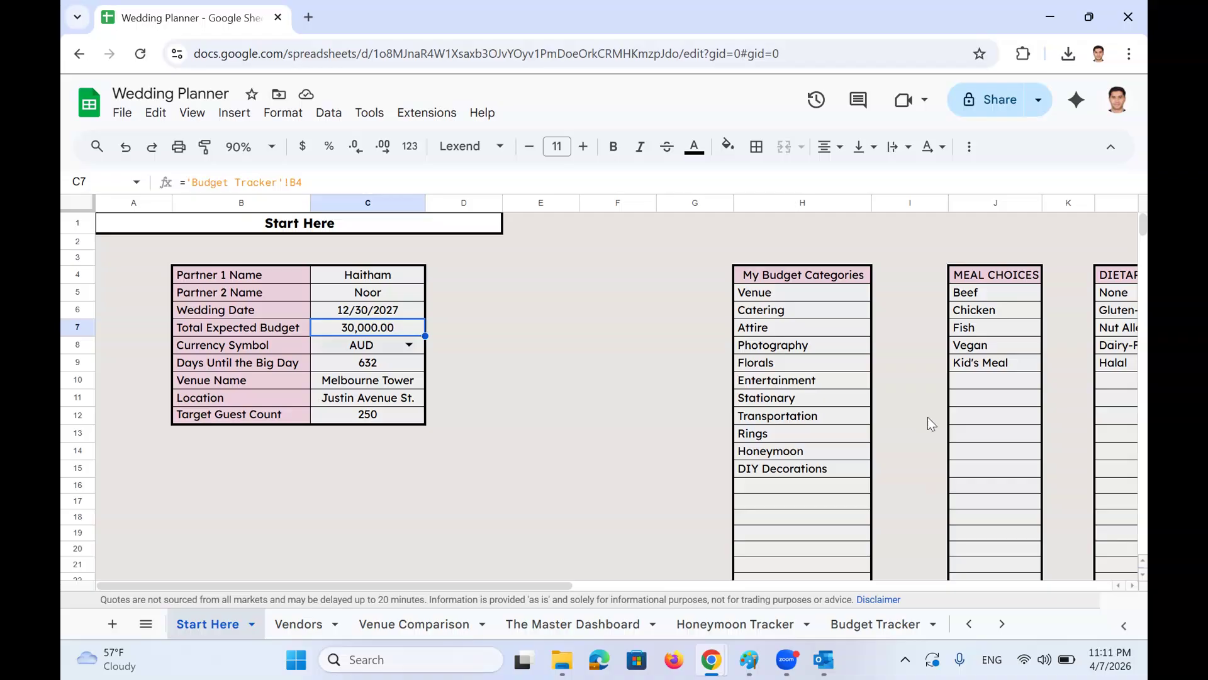
{"action": "scroll", "coordinate": [818, 415], "scroll_direction": "right", "scroll_amount": 3}
{"action": "left_click_drag", "start_coordinate": [743, 381], "coordinate": [749, 506]}
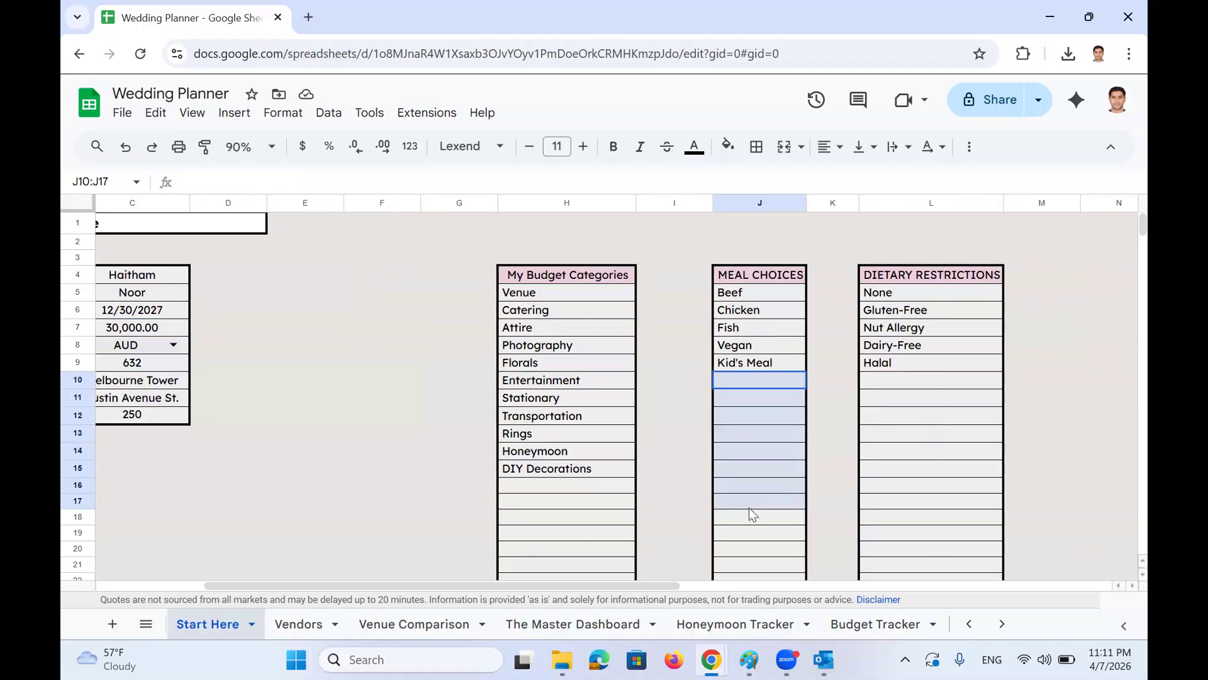
{"action": "left_click_drag", "start_coordinate": [888, 397], "coordinate": [897, 415]}
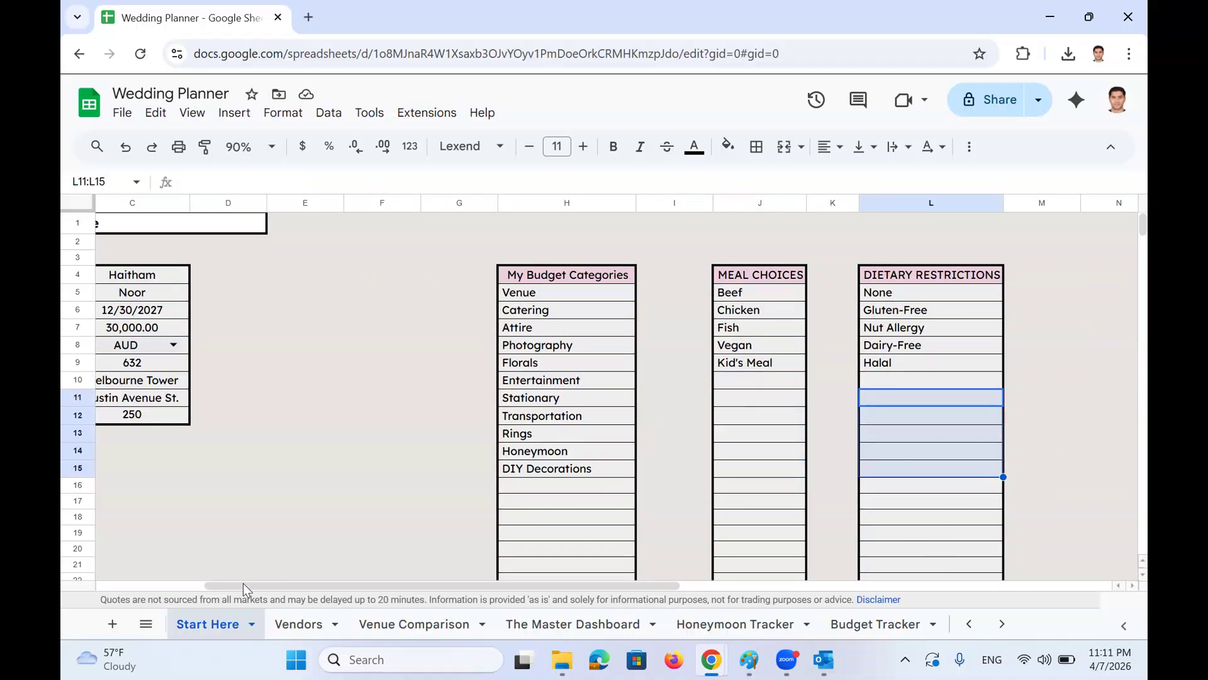
{"action": "left_click", "coordinate": [146, 624]}
{"action": "left_click", "coordinate": [223, 562]}
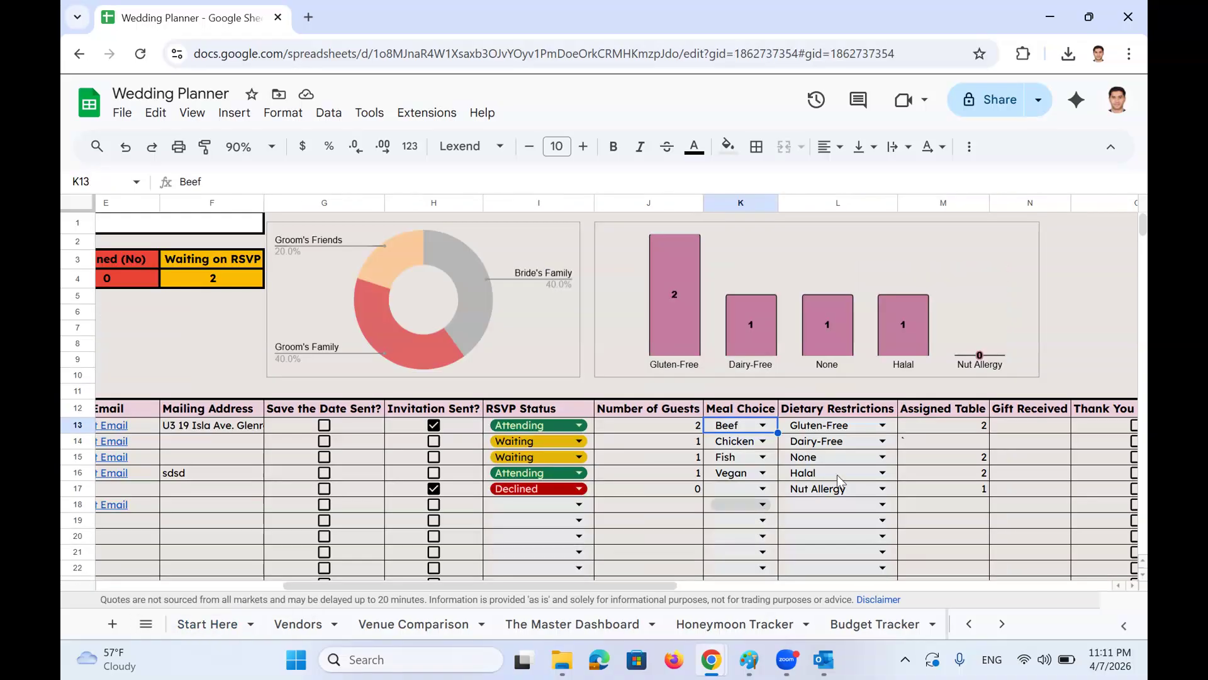
{"action": "scroll", "coordinate": [744, 440], "scroll_direction": "right", "scroll_amount": 4}
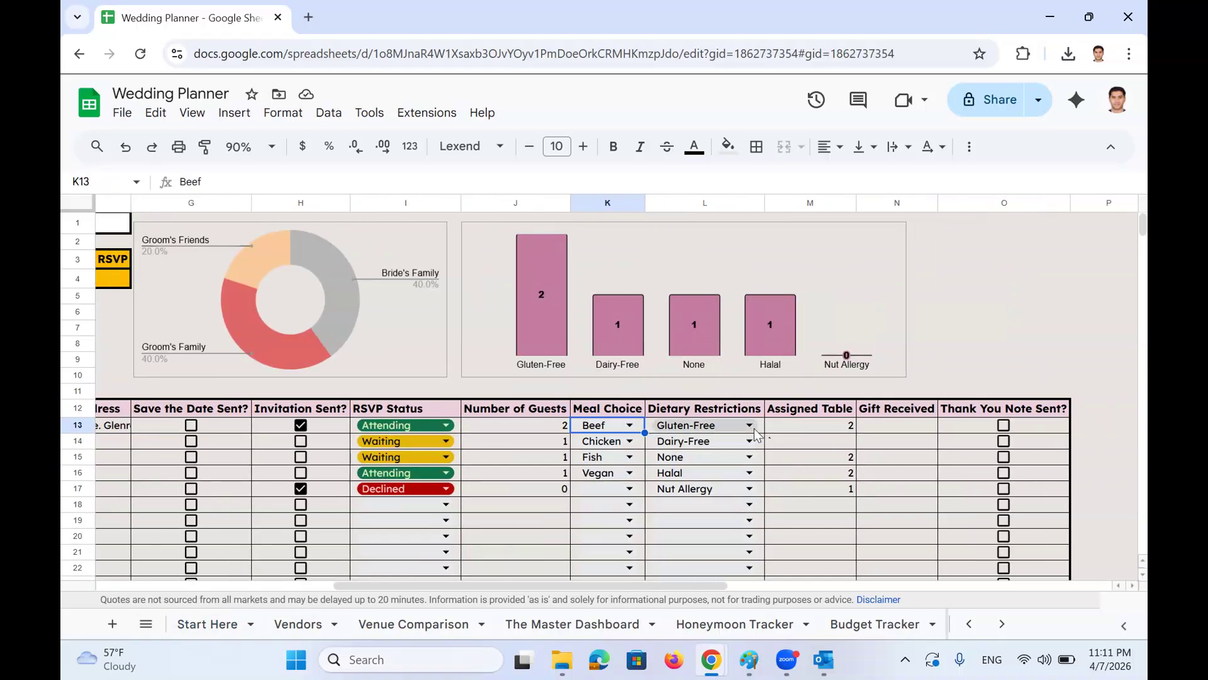
{"action": "double_click", "coordinate": [745, 426]}
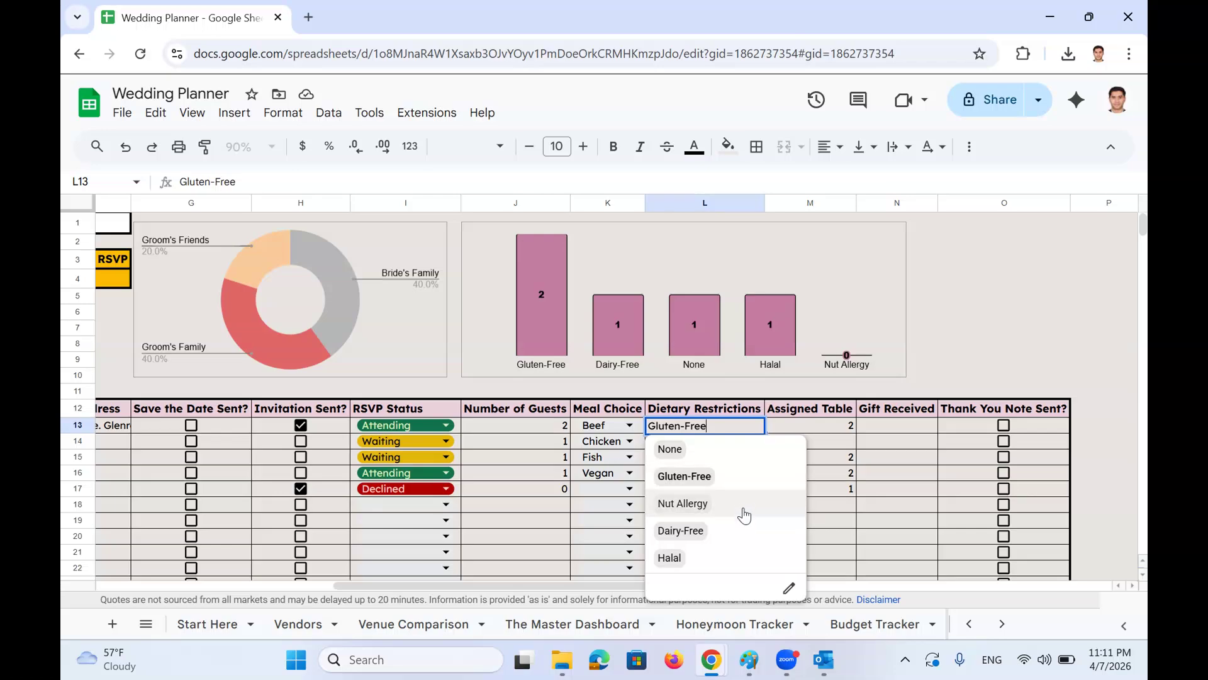
{"action": "left_click", "coordinate": [891, 507]}
{"action": "left_click", "coordinate": [828, 426]}
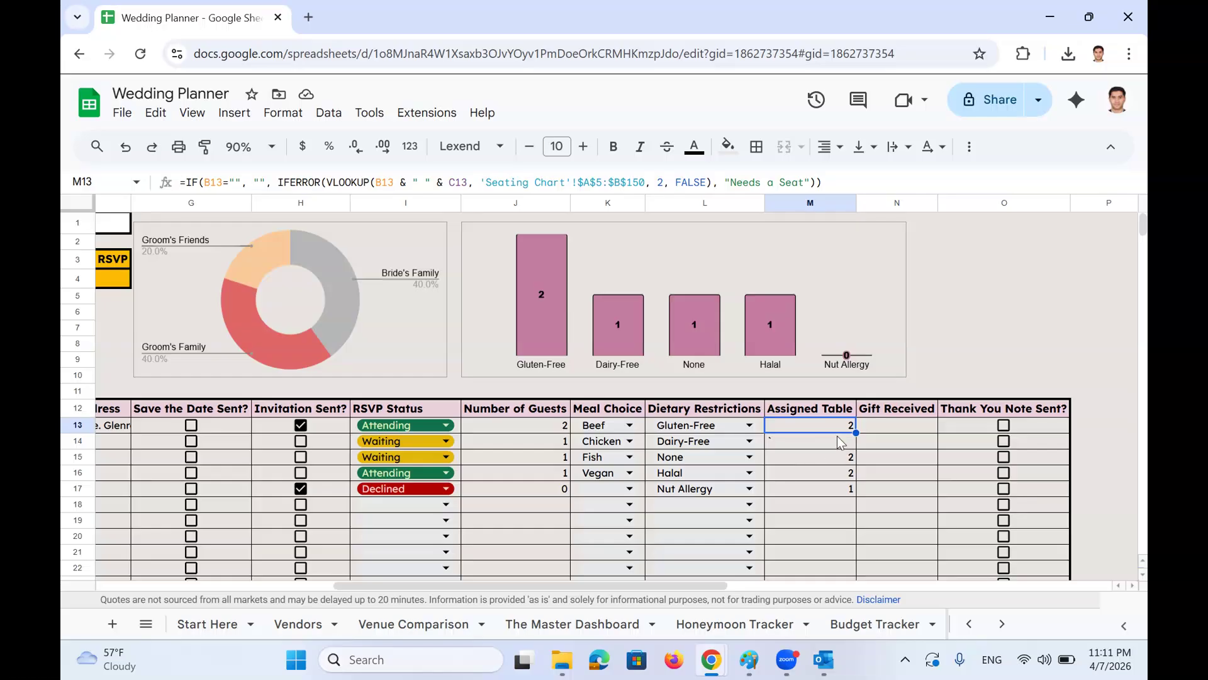
{"action": "left_click", "coordinate": [894, 424]}
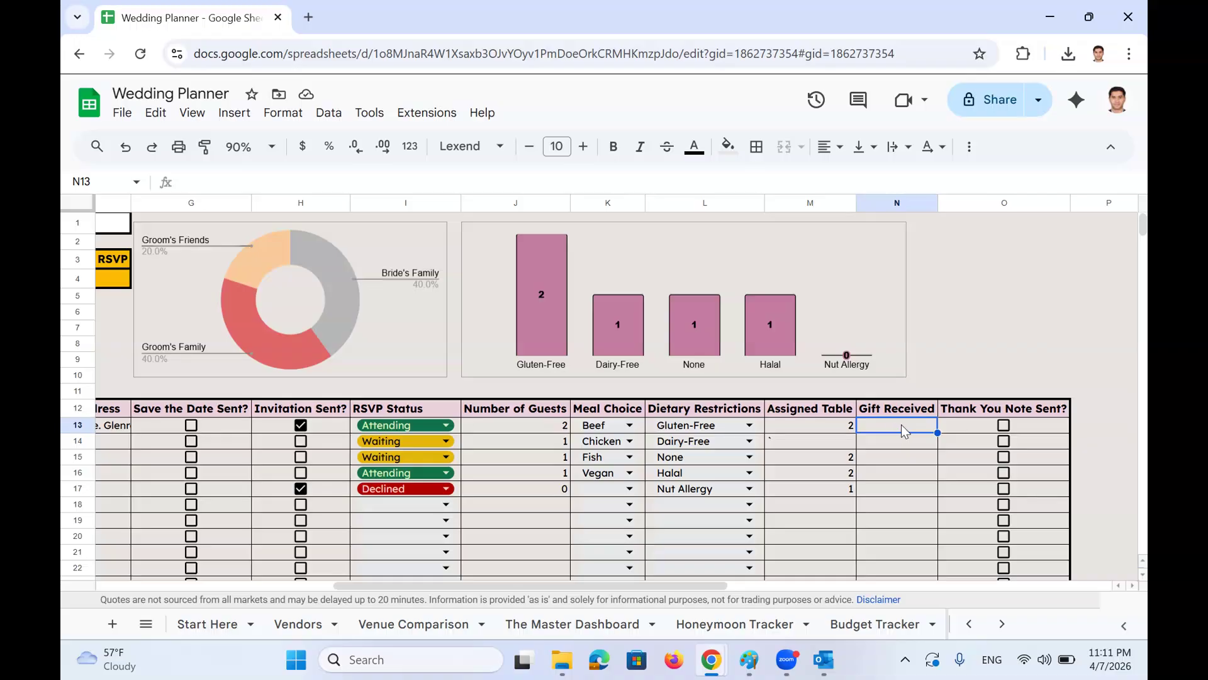
{"action": "left_click", "coordinate": [1005, 424]}
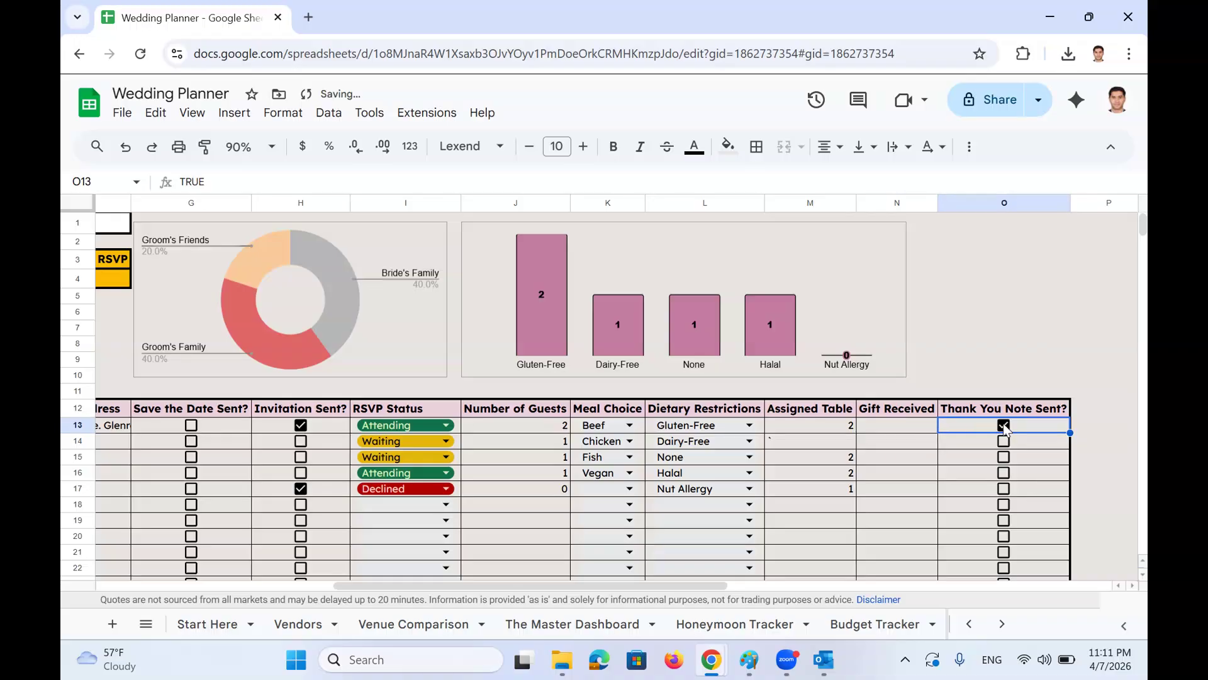
{"action": "left_click", "coordinate": [1005, 428]}
{"action": "scroll", "coordinate": [1007, 433], "scroll_direction": "left", "scroll_amount": 10}
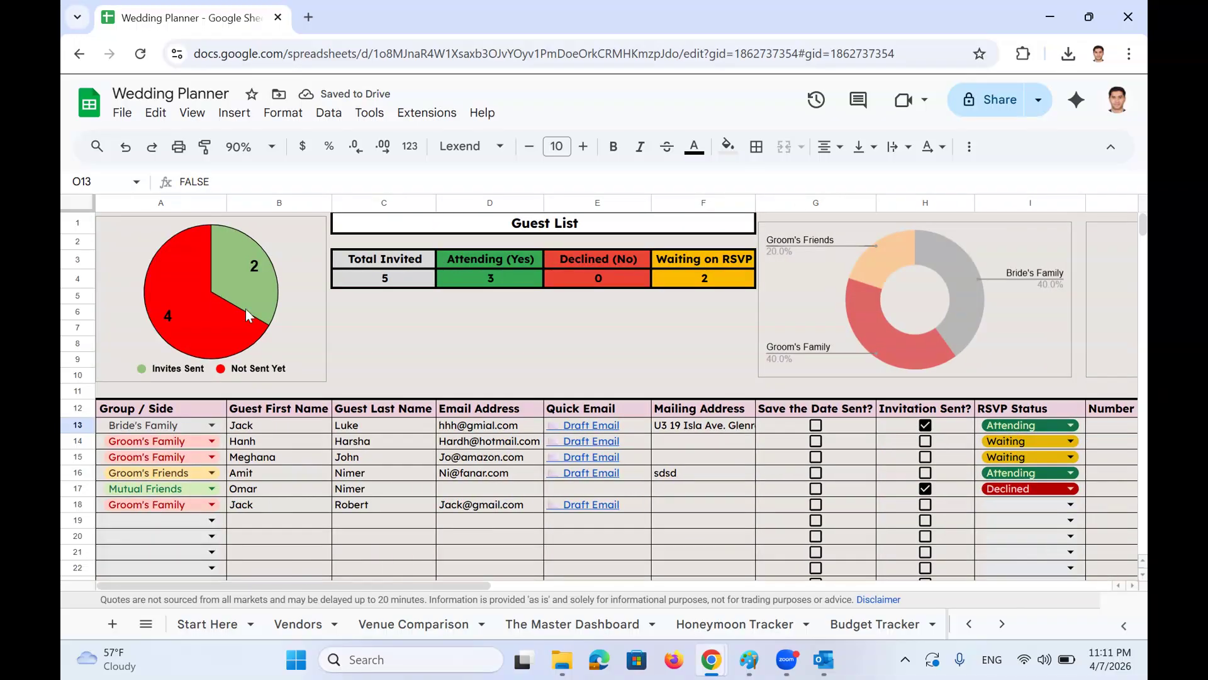
{"action": "left_click", "coordinate": [223, 309]}
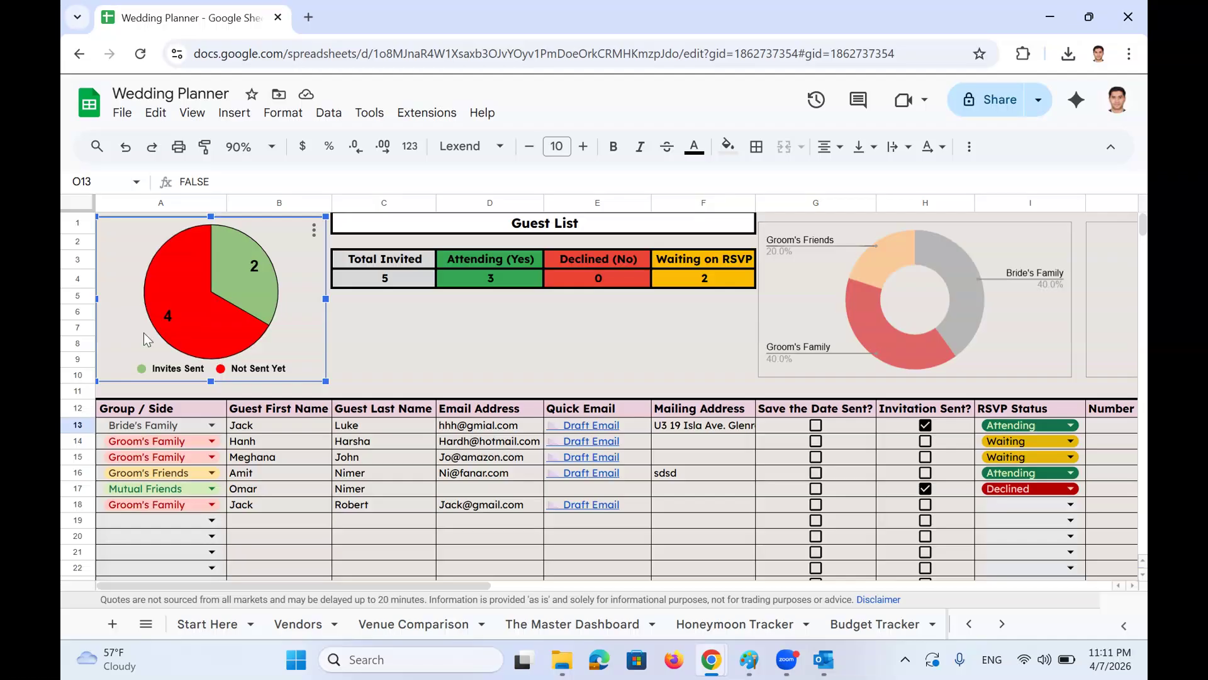
{"action": "mouse_move", "coordinate": [242, 311]}
{"action": "mouse_move", "coordinate": [203, 337]}
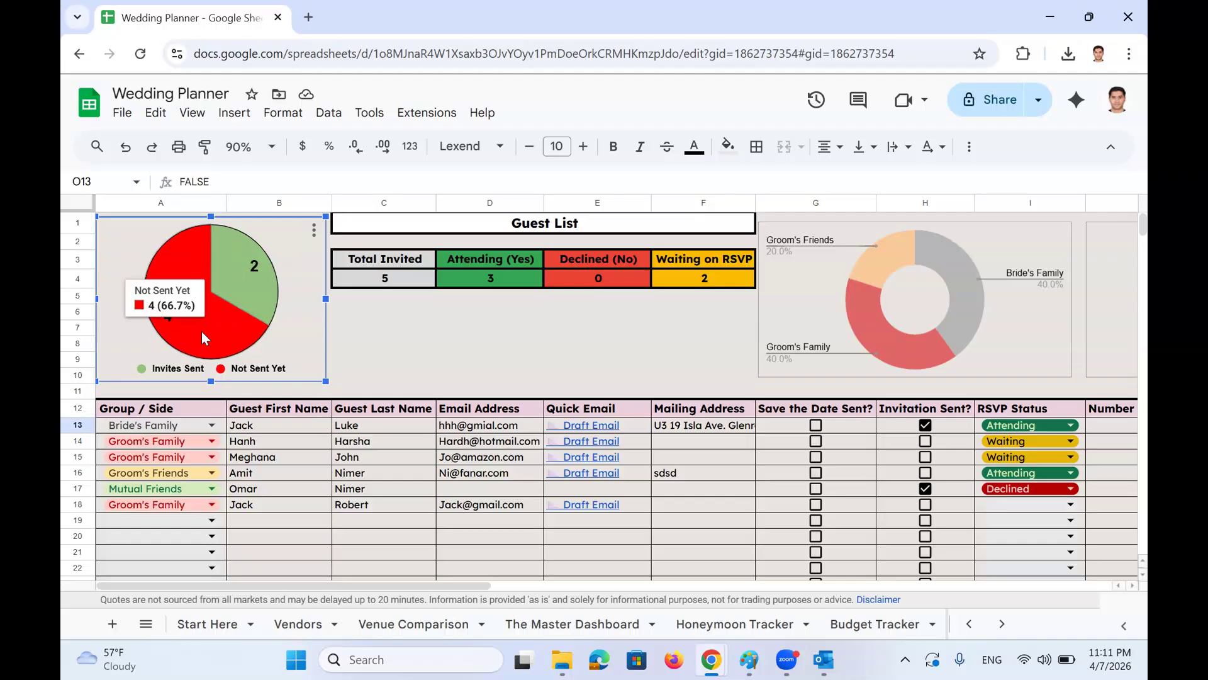
{"action": "left_click_drag", "start_coordinate": [409, 259], "coordinate": [707, 277]}
{"action": "scroll", "coordinate": [696, 293], "scroll_direction": "right", "scroll_amount": 5}
{"action": "left_click", "coordinate": [458, 284]}
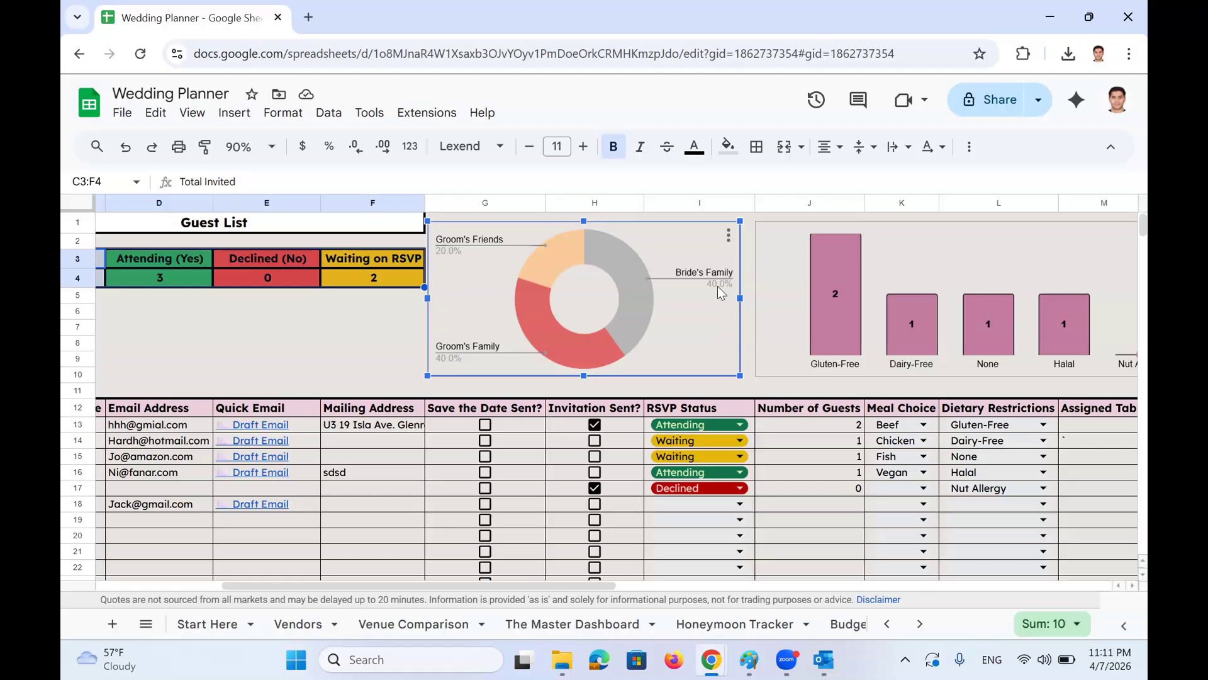
{"action": "scroll", "coordinate": [783, 294], "scroll_direction": "right", "scroll_amount": 3}
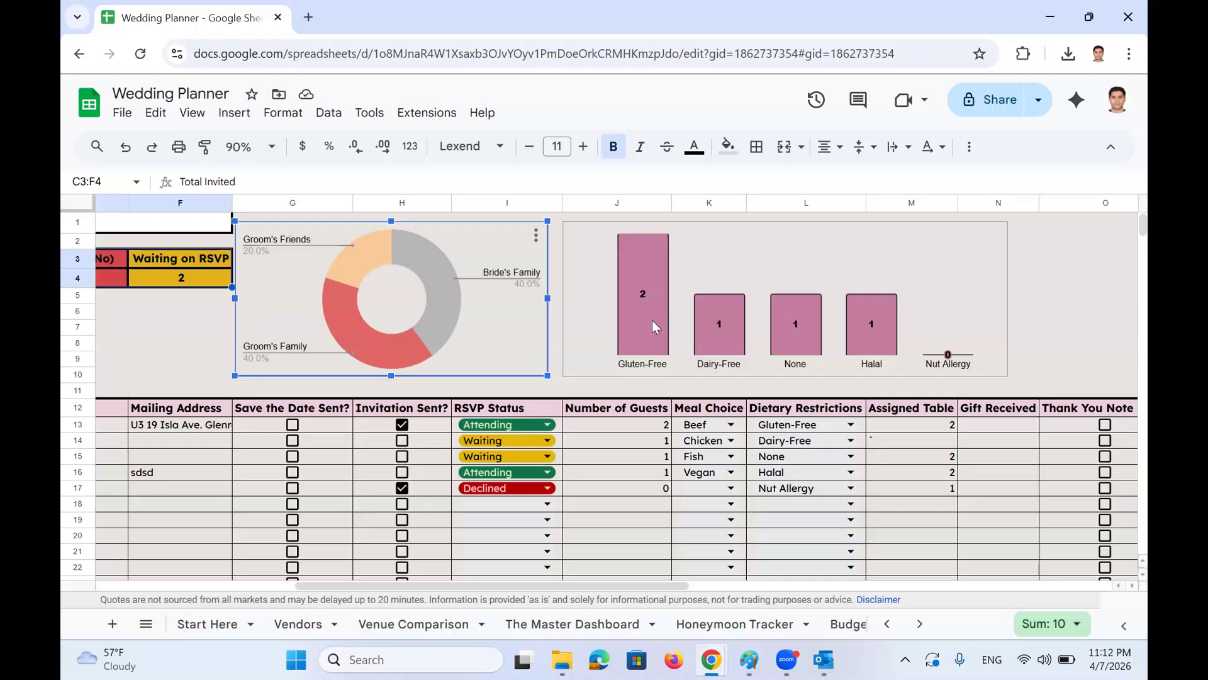
{"action": "left_click", "coordinate": [648, 325]}
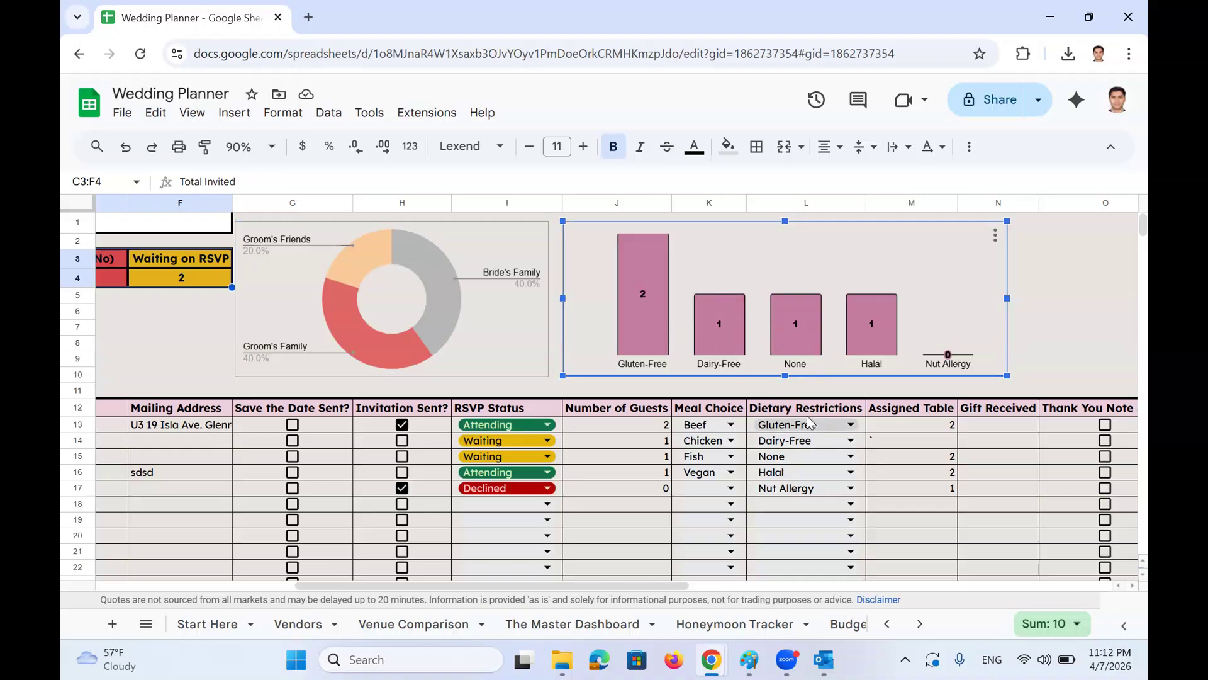
{"action": "mouse_move", "coordinate": [649, 313]}
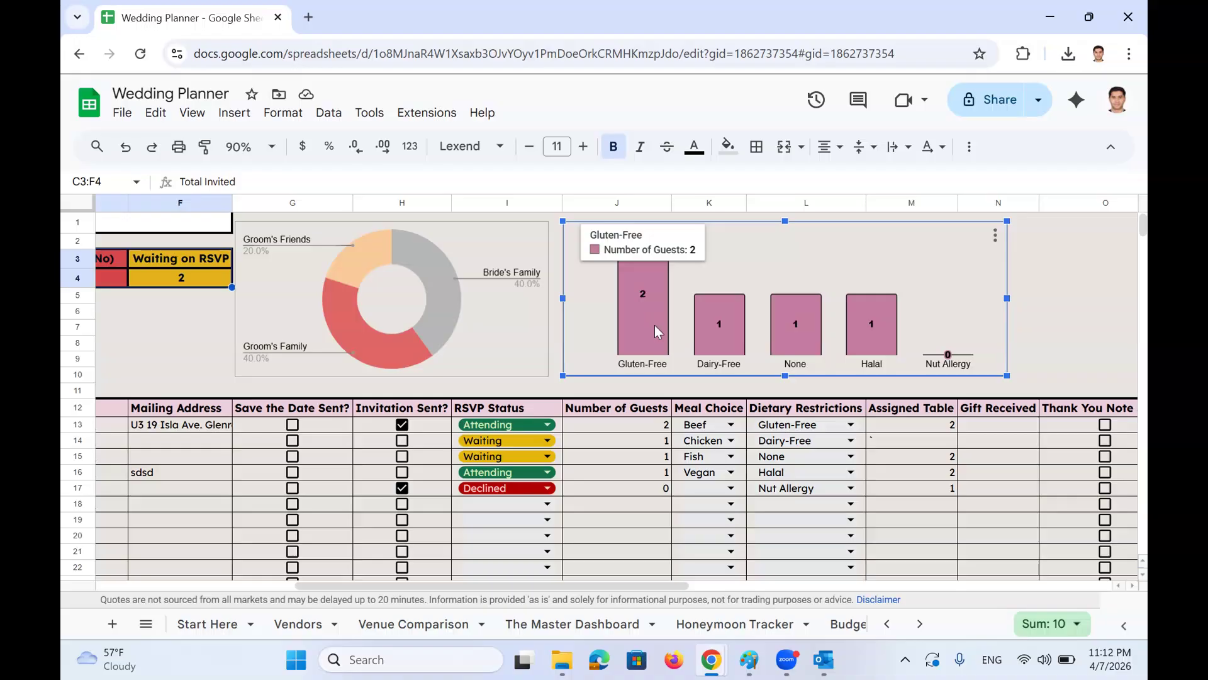
{"action": "mouse_move", "coordinate": [869, 330]}
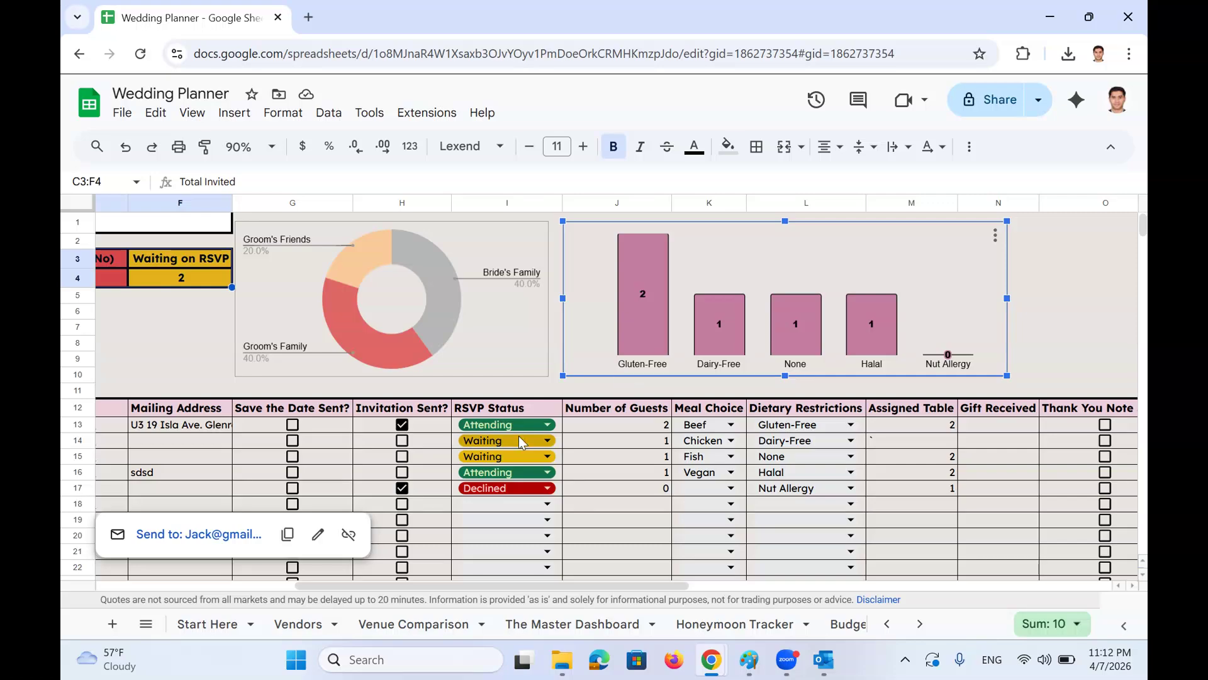
{"action": "scroll", "coordinate": [521, 443], "scroll_direction": "left", "scroll_amount": 5}
{"action": "scroll", "coordinate": [521, 442], "scroll_direction": "left", "scroll_amount": 1}
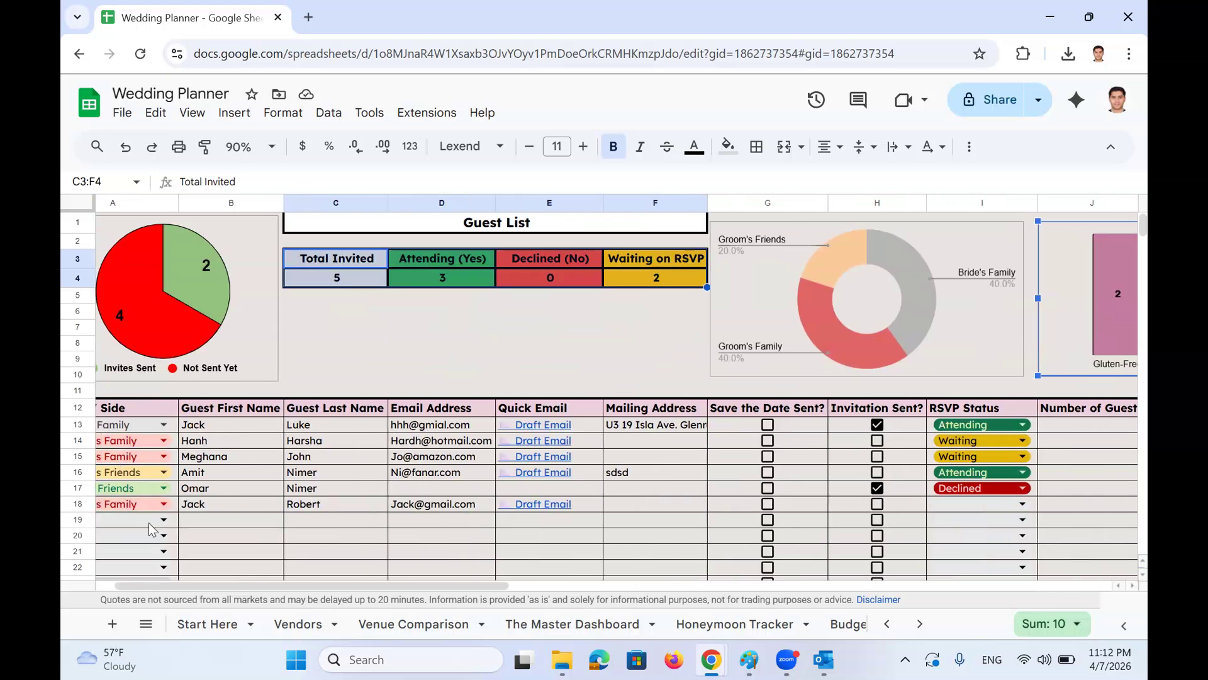
{"action": "left_click", "coordinate": [146, 624]}
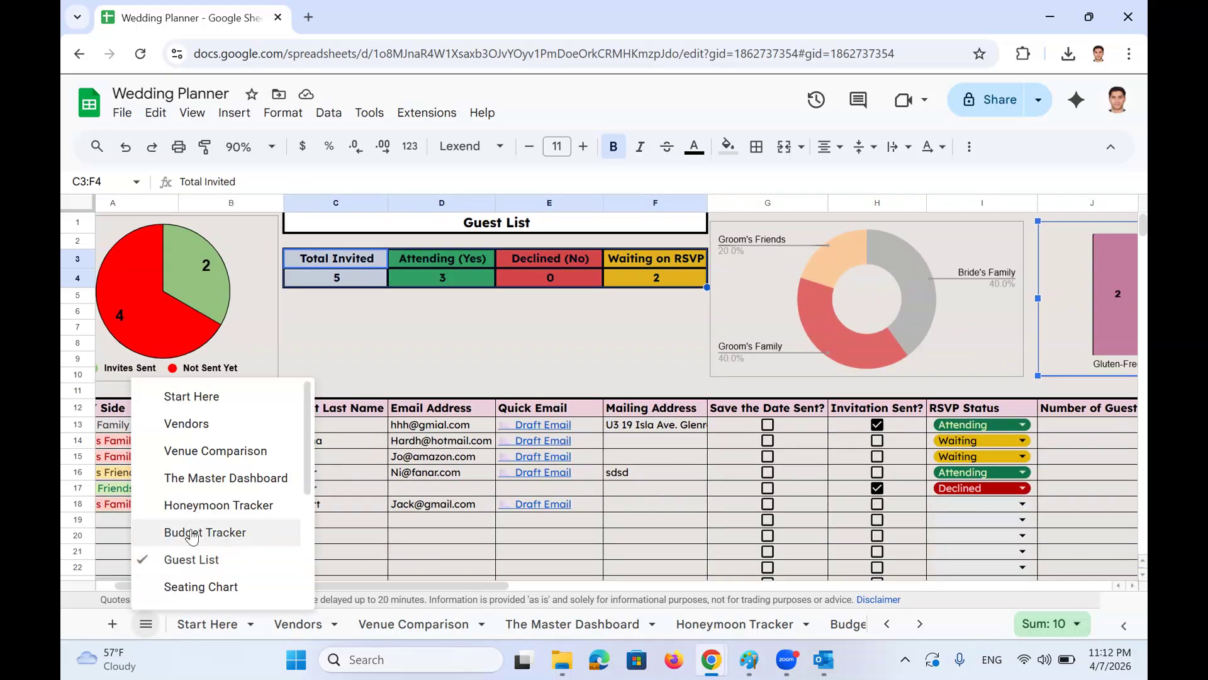
Switch to the Seating Chart sheet and inspect the guest-name FILTER formula in A5
{"action": "scroll", "coordinate": [218, 521], "scroll_direction": "down", "scroll_amount": 1}
{"action": "left_click", "coordinate": [217, 503]}
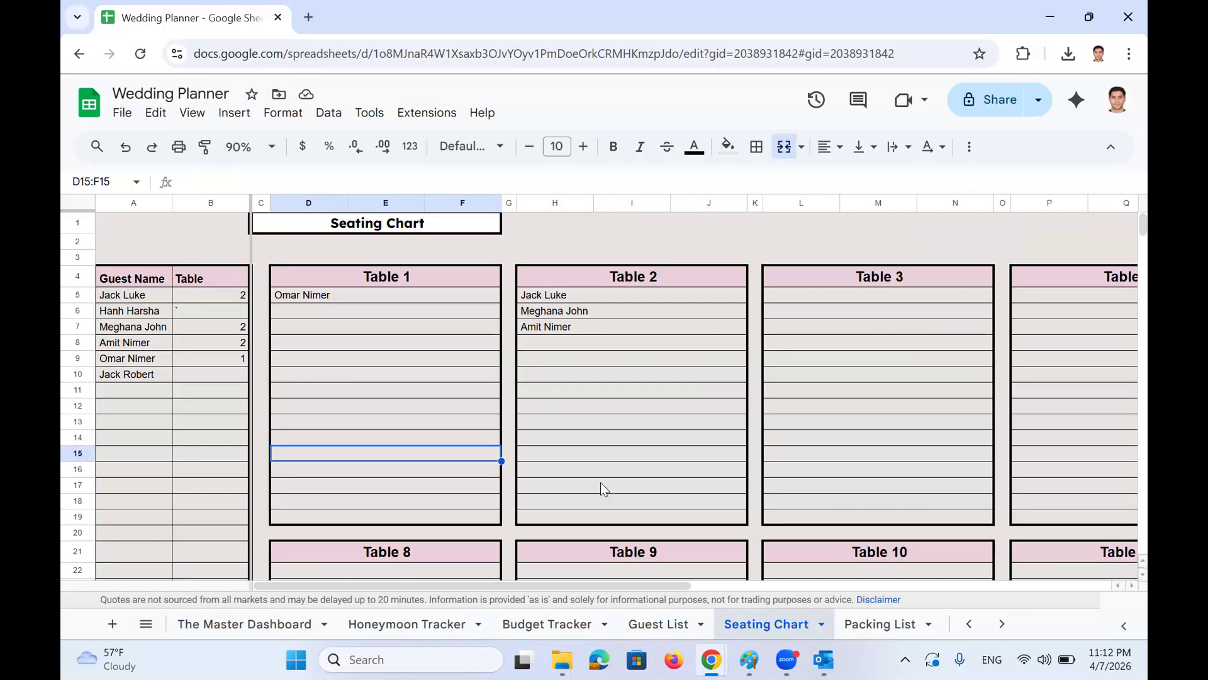
{"action": "left_click", "coordinate": [135, 282]}
{"action": "left_click", "coordinate": [141, 293]}
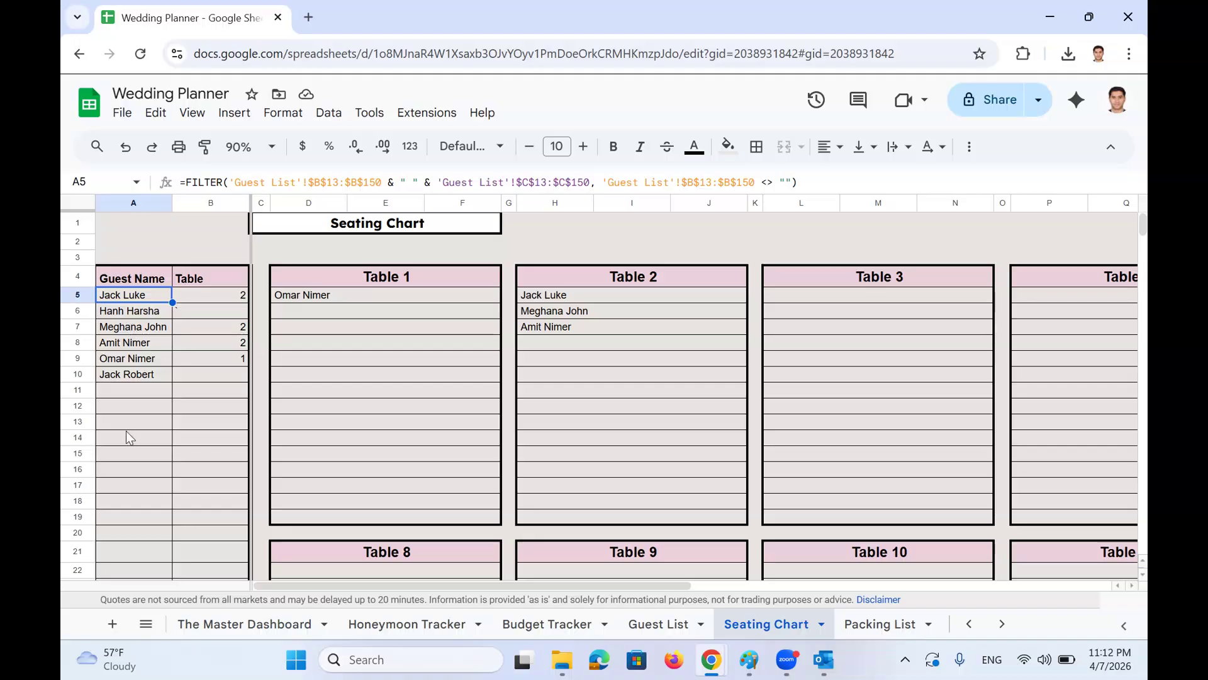
Review the Table 1 and Table 2 seat lists, ending on the last guest's empty table cell
{"action": "scroll", "coordinate": [646, 408], "scroll_direction": "right", "scroll_amount": 10}
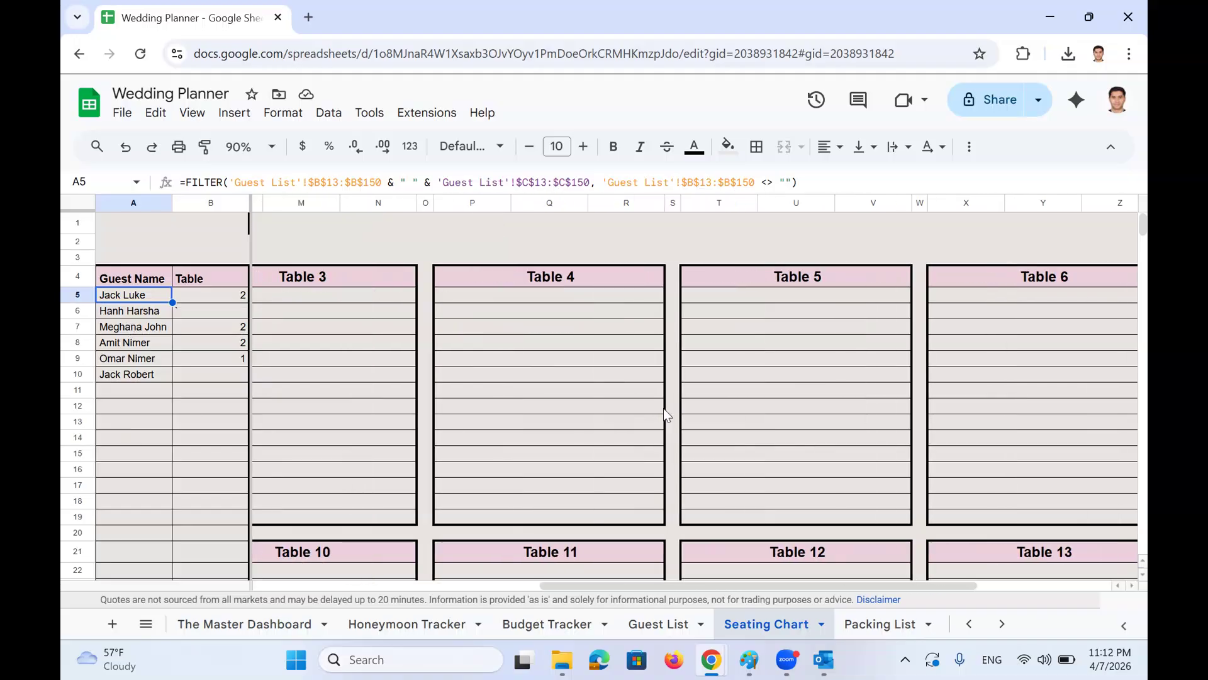
{"action": "scroll", "coordinate": [668, 403], "scroll_direction": "down", "scroll_amount": 5}
{"action": "scroll", "coordinate": [675, 399], "scroll_direction": "up", "scroll_amount": 3}
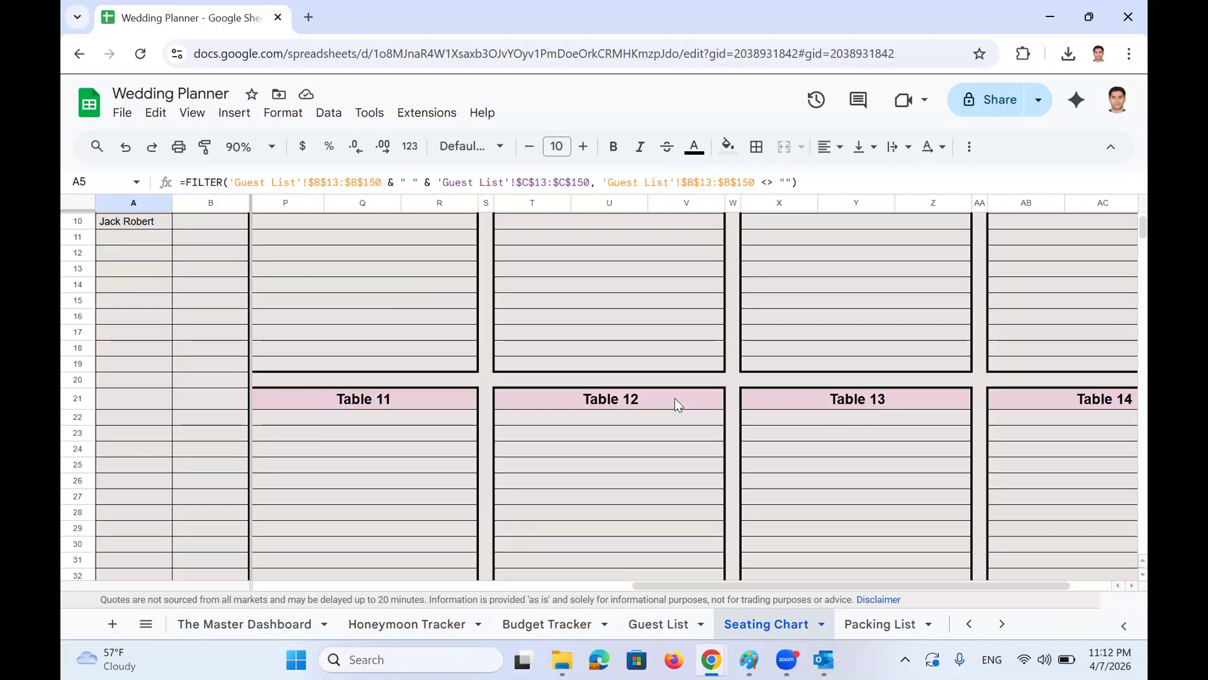
{"action": "scroll", "coordinate": [675, 398], "scroll_direction": "left", "scroll_amount": 3}
{"action": "scroll", "coordinate": [676, 398], "scroll_direction": "left", "scroll_amount": 8}
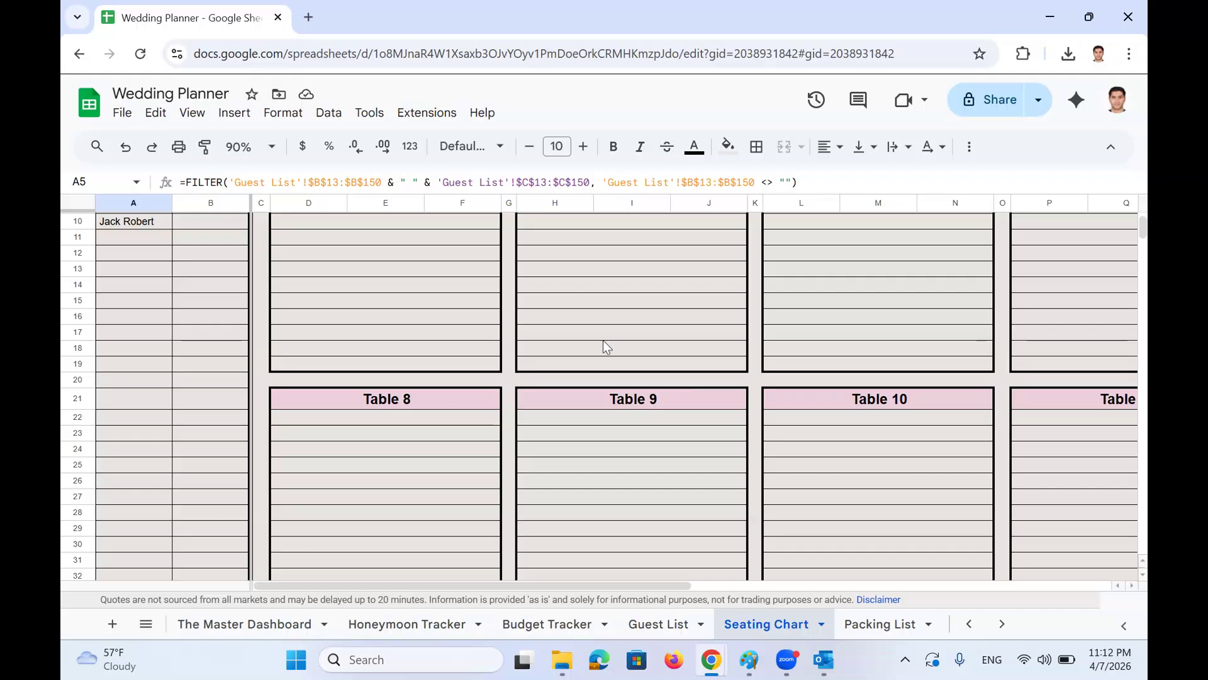
{"action": "scroll", "coordinate": [443, 298], "scroll_direction": "up", "scroll_amount": 3}
{"action": "left_click_drag", "start_coordinate": [443, 298], "coordinate": [446, 513]}
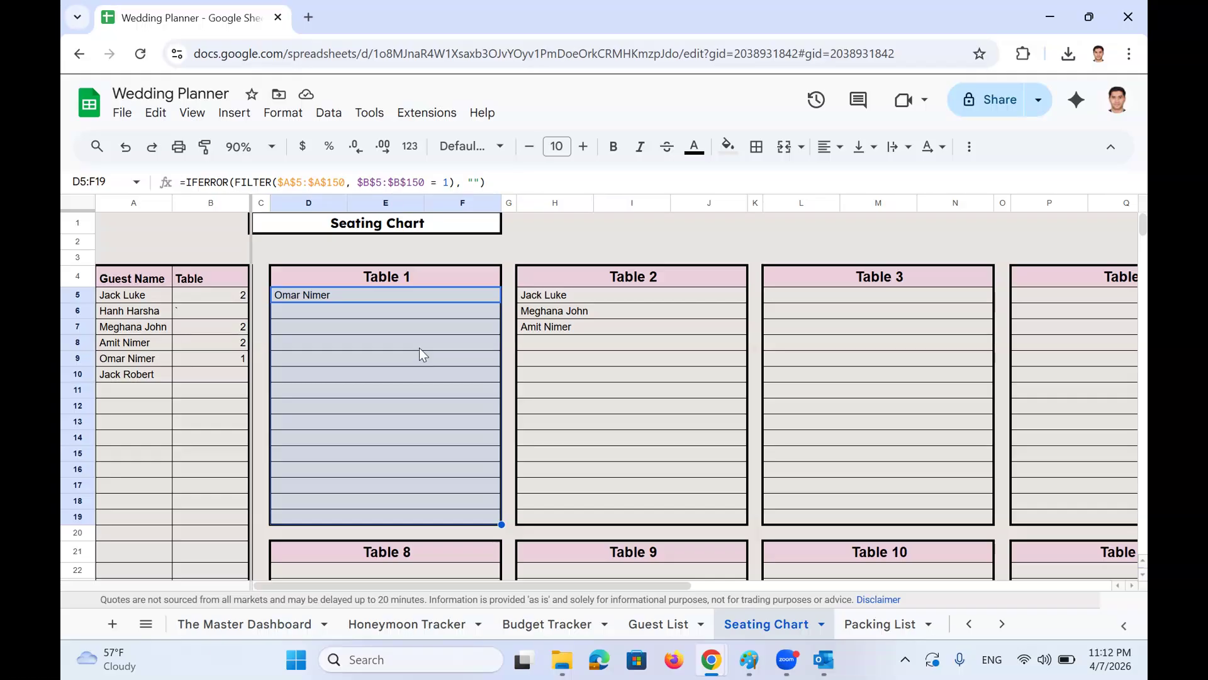
{"action": "left_click", "coordinate": [129, 380]}
{"action": "key", "text": "Right"}
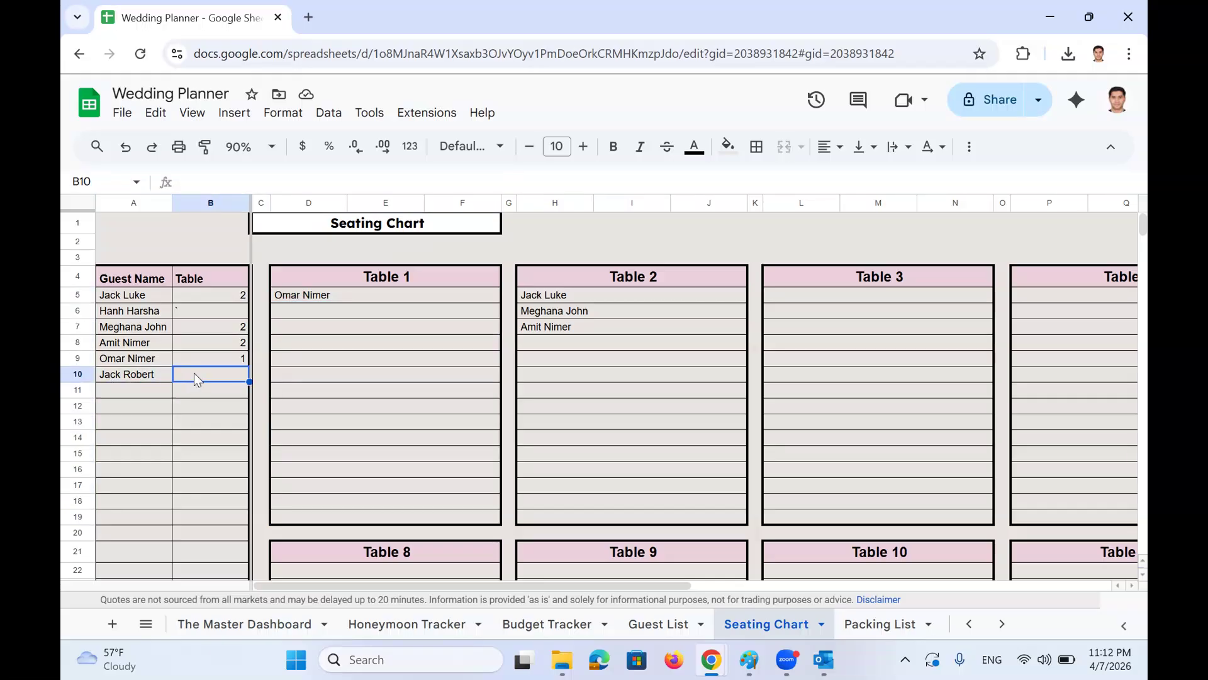
Clear column B's table numbers, then assign tables 1, 2, 3 and 5 to the first four guests
{"action": "left_click_drag", "start_coordinate": [219, 296], "coordinate": [226, 421]}
{"action": "key", "text": "Delete"}
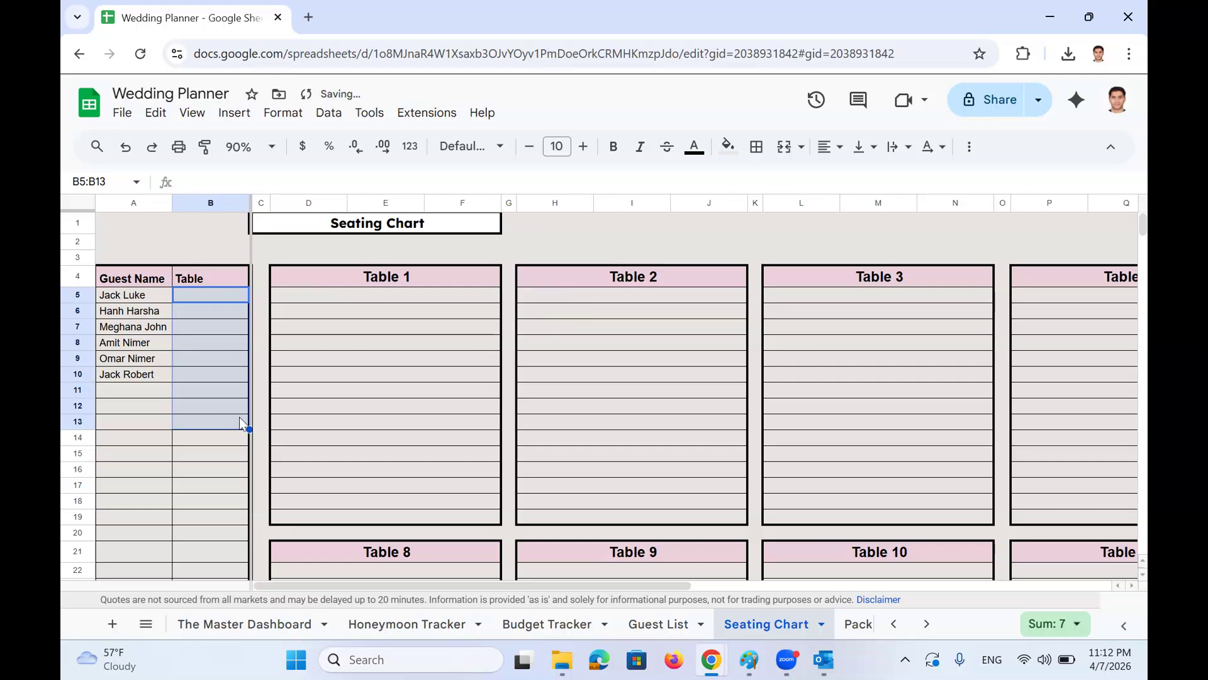
{"action": "left_click_drag", "start_coordinate": [126, 295], "coordinate": [131, 433]}
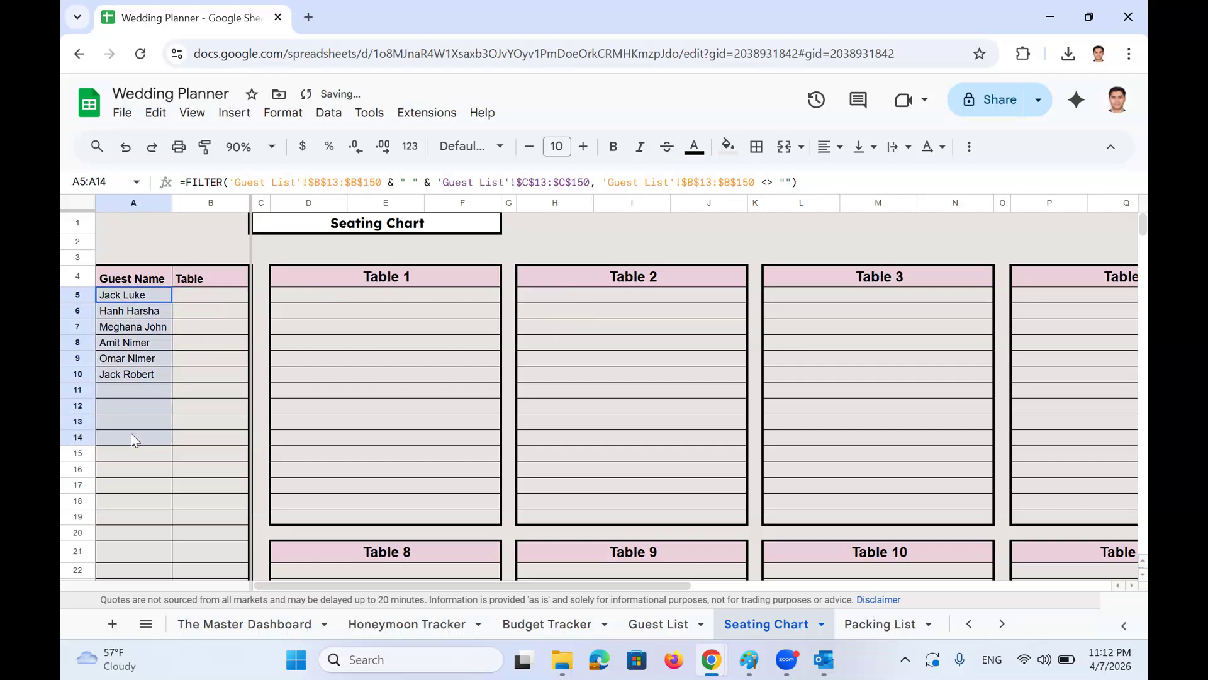
{"action": "left_click", "coordinate": [195, 294]}
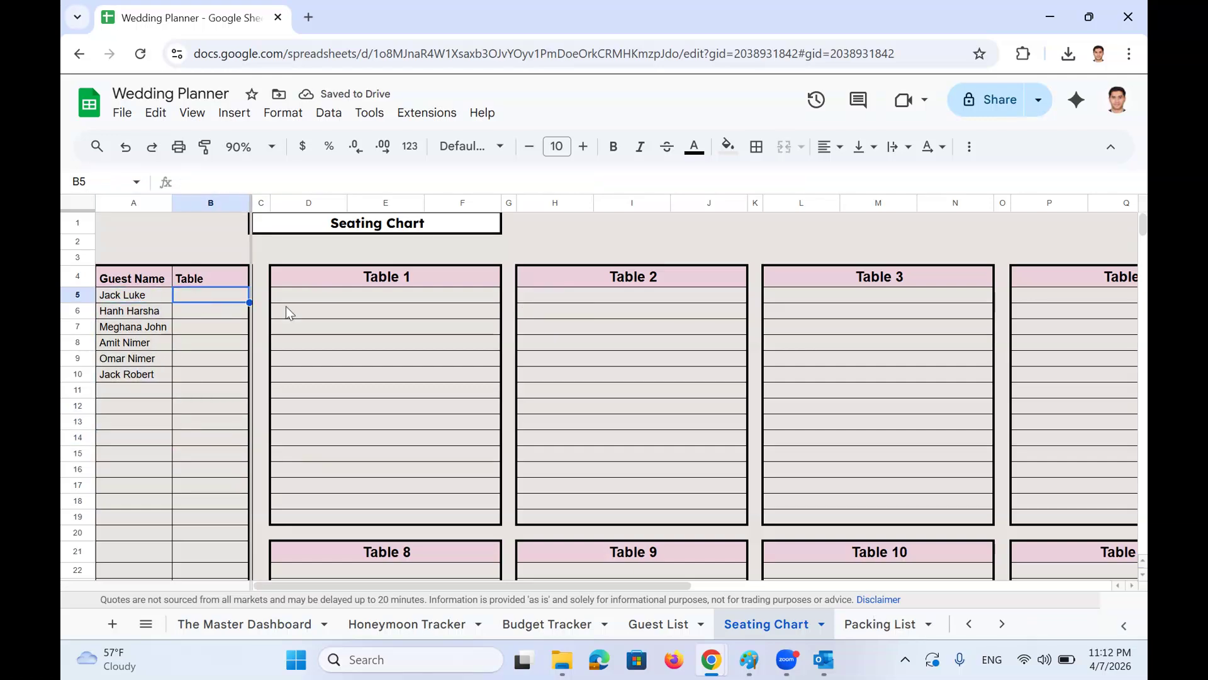
{"action": "type", "text": "1"}
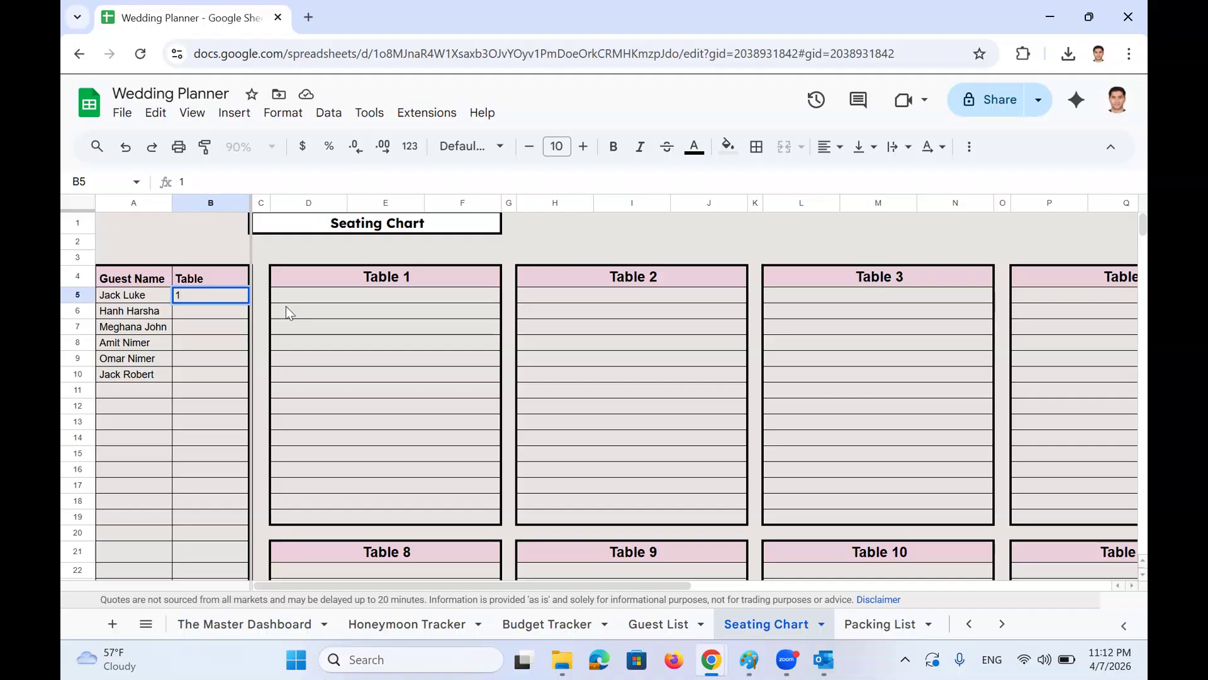
{"action": "key", "text": "Return"}
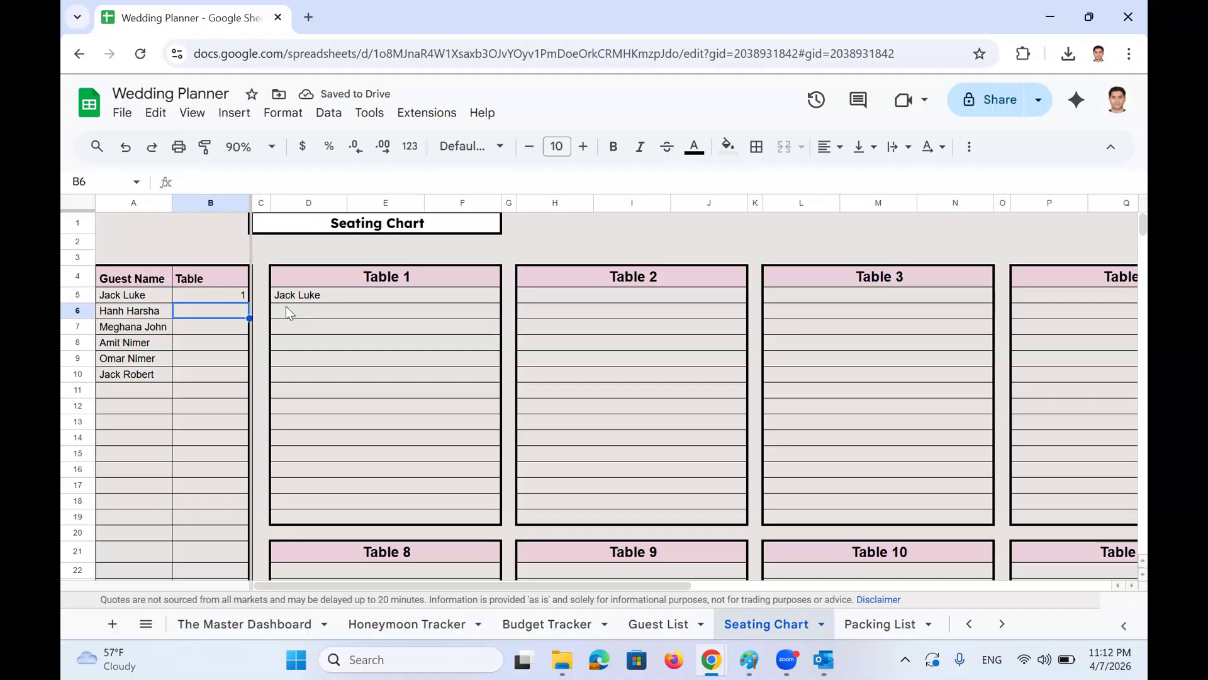
{"action": "type", "text": "2"}
{"action": "key", "text": "Return"}
{"action": "key", "text": "Return"}
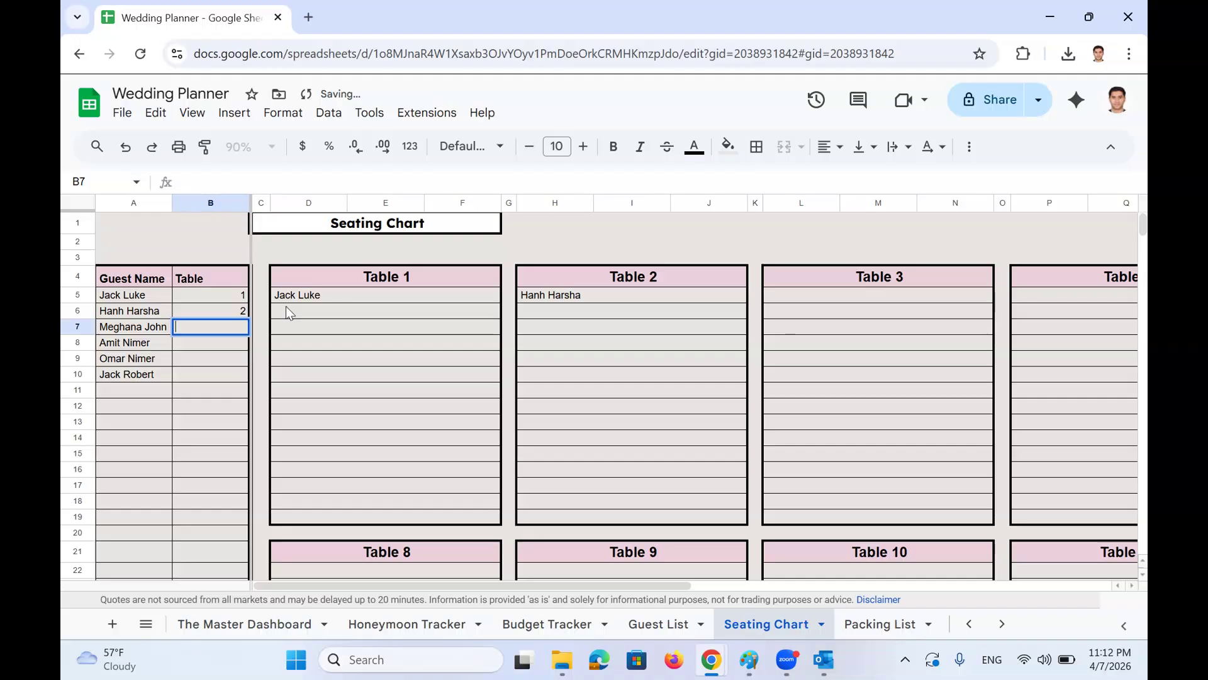
{"action": "type", "text": "3"}
{"action": "key", "text": "Return"}
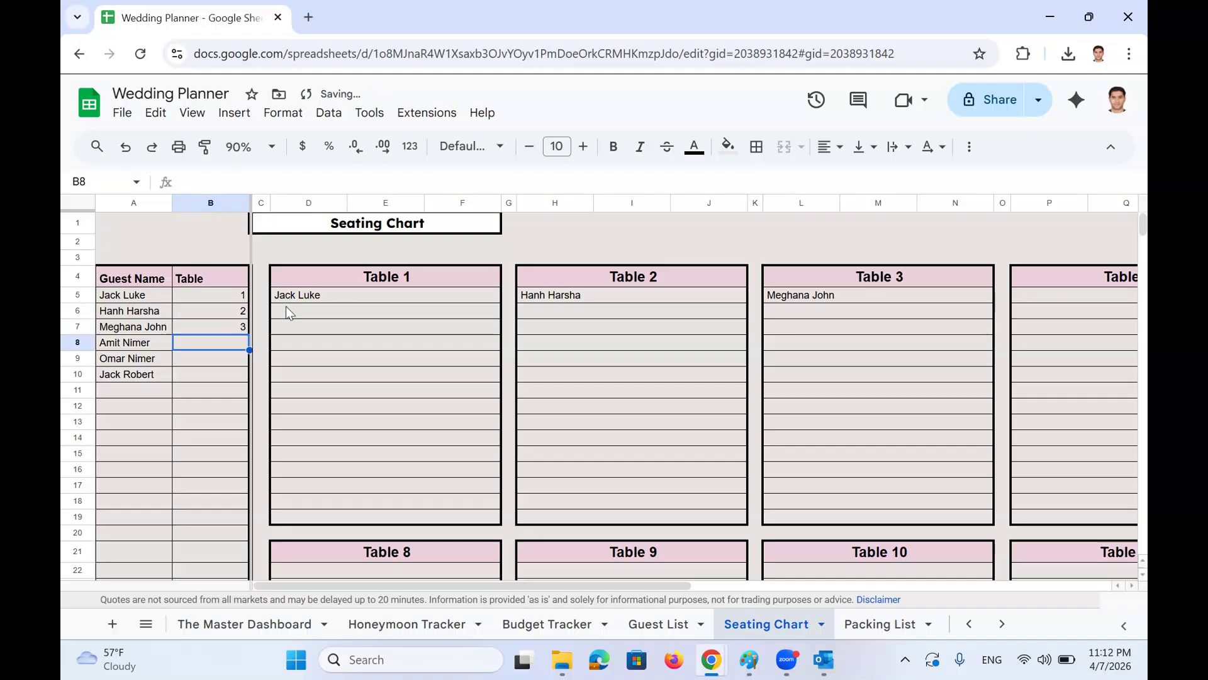
{"action": "type", "text": "5"}
{"action": "key", "text": "Return"}
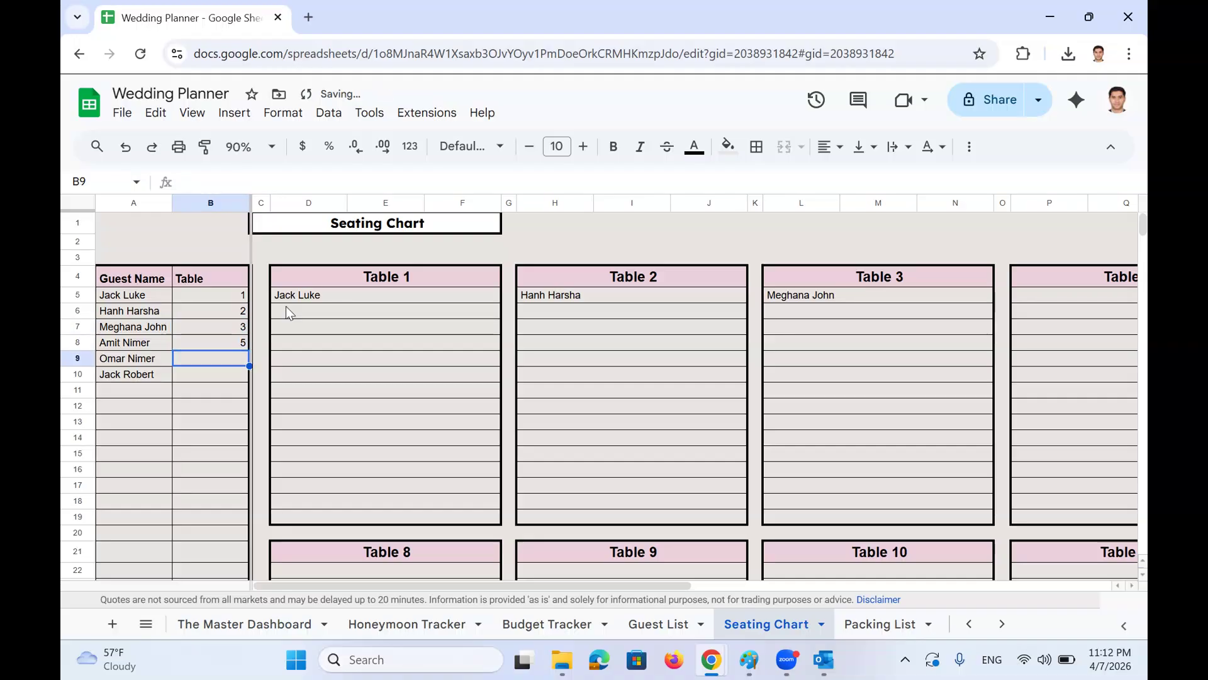
Assign table 1 to the fifth guest and table 2 to the last guest
{"action": "scroll", "coordinate": [1019, 362], "scroll_direction": "right", "scroll_amount": 5}
{"action": "scroll", "coordinate": [631, 378], "scroll_direction": "left", "scroll_amount": 3}
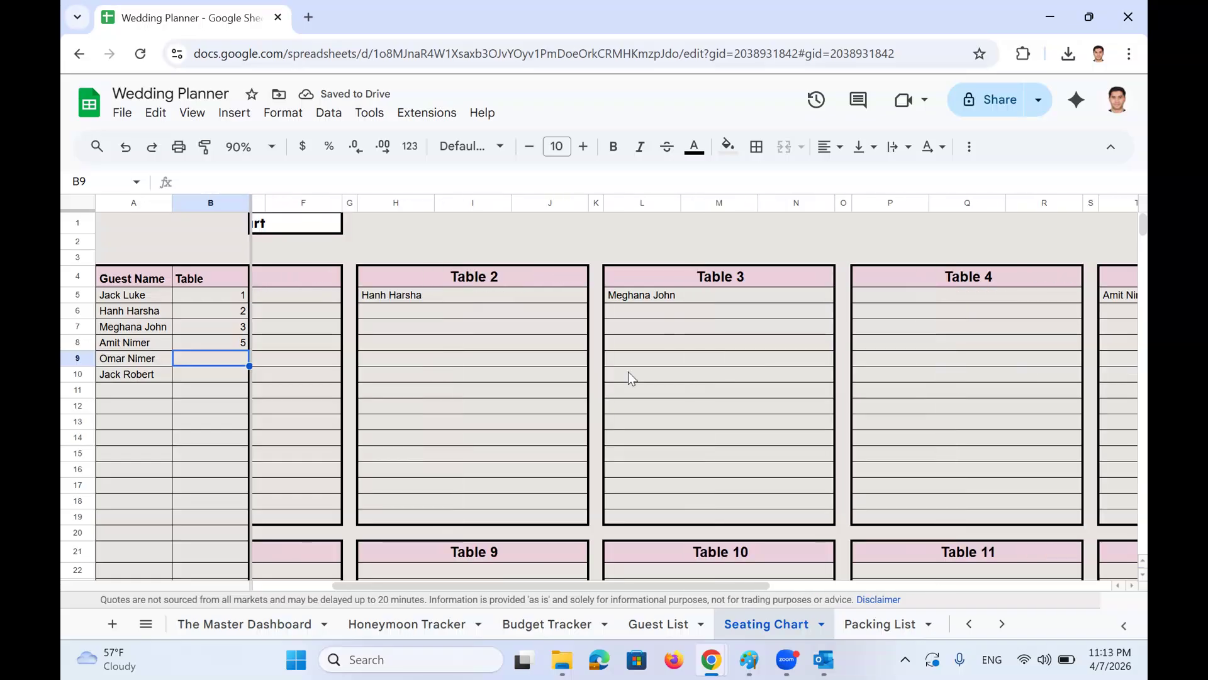
{"action": "scroll", "coordinate": [628, 372], "scroll_direction": "left", "scroll_amount": 2}
{"action": "type", "text": "1"}
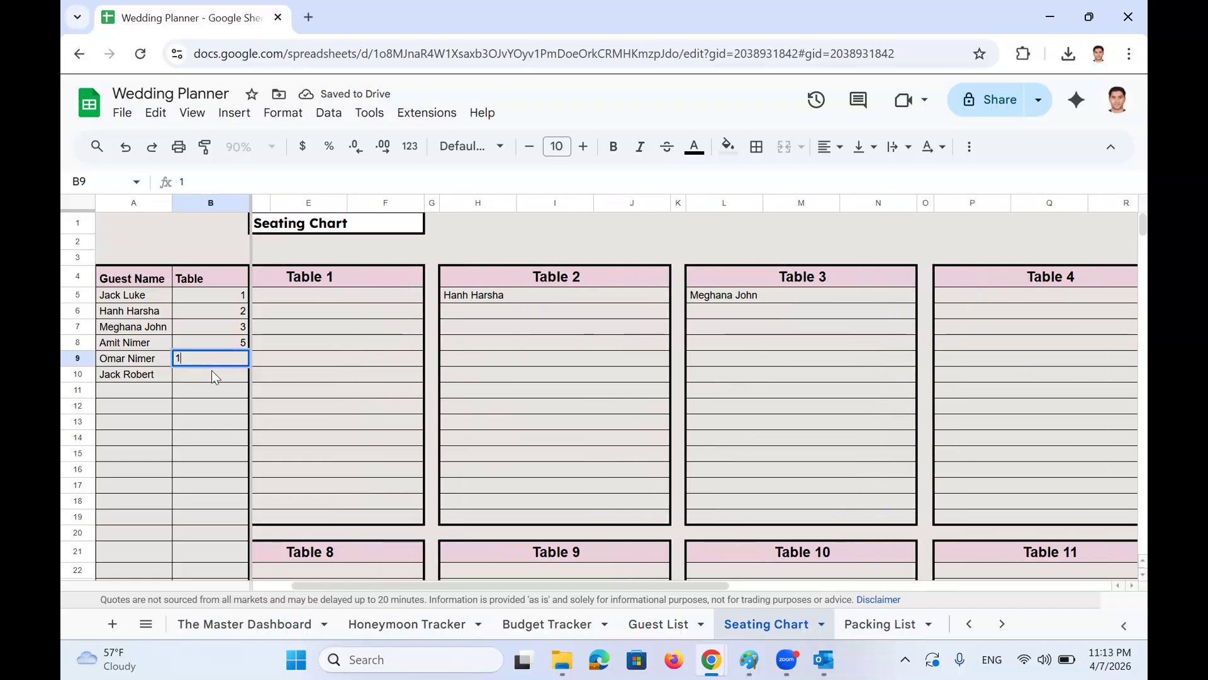
{"action": "key", "text": "Return"}
{"action": "scroll", "coordinate": [217, 373], "scroll_direction": "left", "scroll_amount": 1}
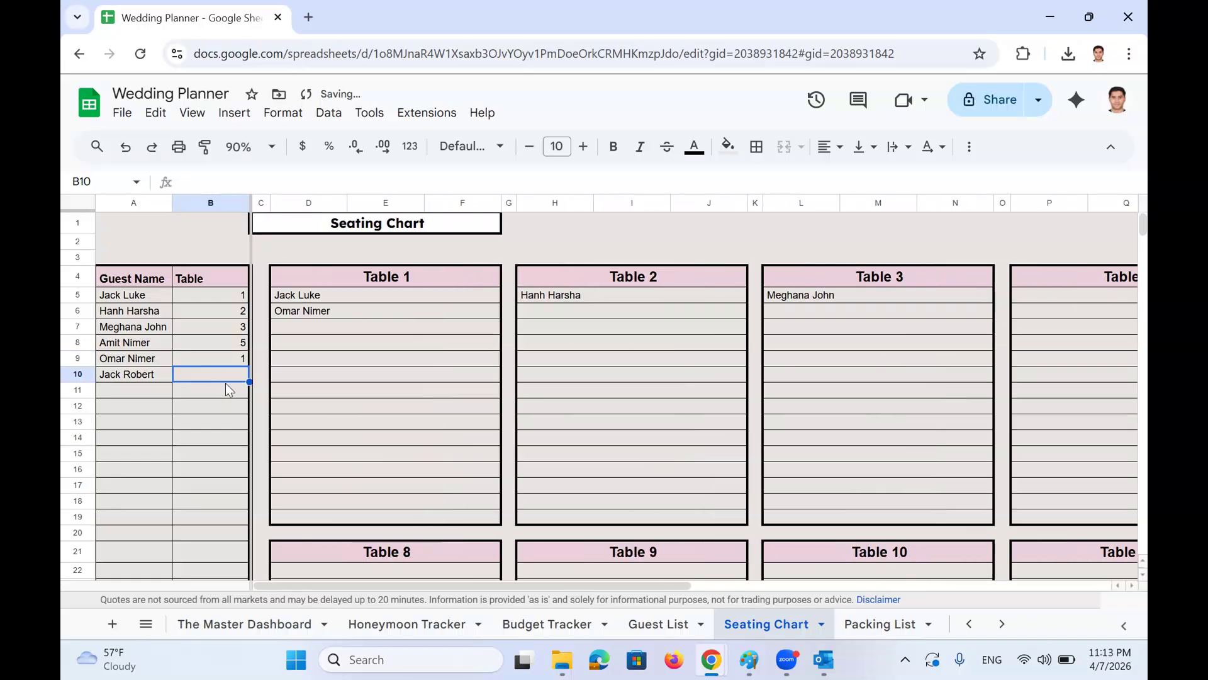
{"action": "type", "text": "2"}
{"action": "left_click", "coordinate": [239, 440]}
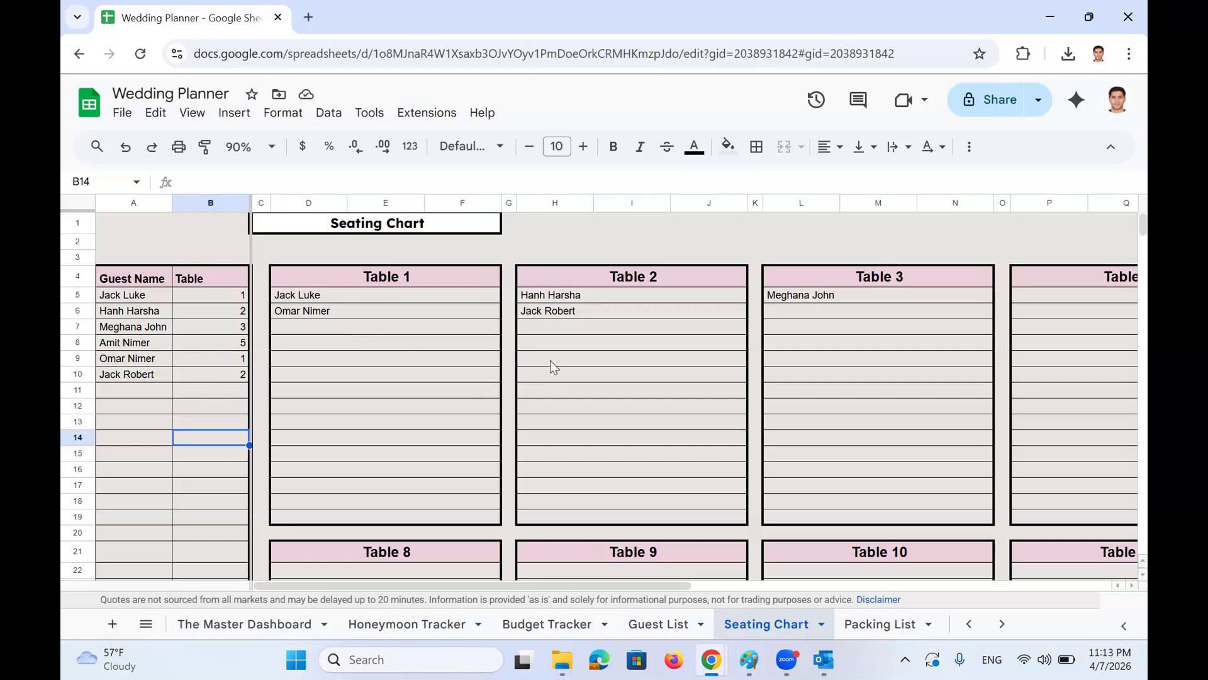
{"action": "left_click", "coordinate": [151, 609]}
Switch to the Packing List sheet and scroll through its contents
{"action": "scroll", "coordinate": [305, 497], "scroll_direction": "down", "scroll_amount": 1}
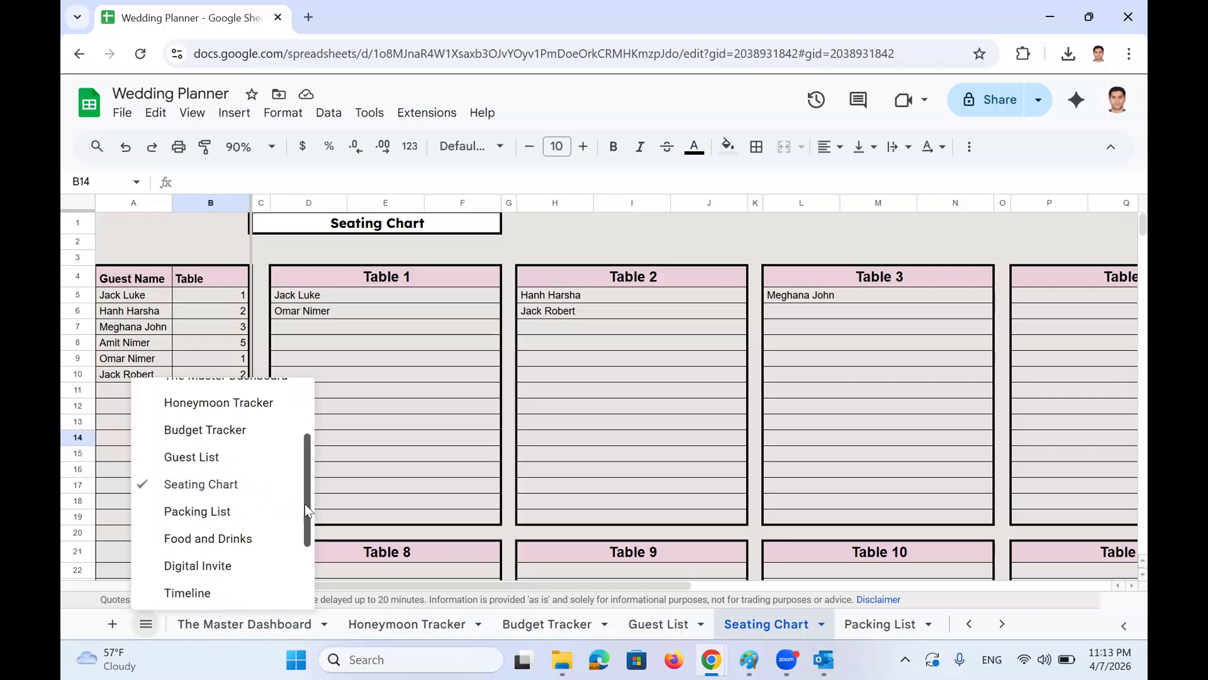
{"action": "scroll", "coordinate": [305, 503], "scroll_direction": "down", "scroll_amount": 1}
{"action": "left_click", "coordinate": [202, 431]}
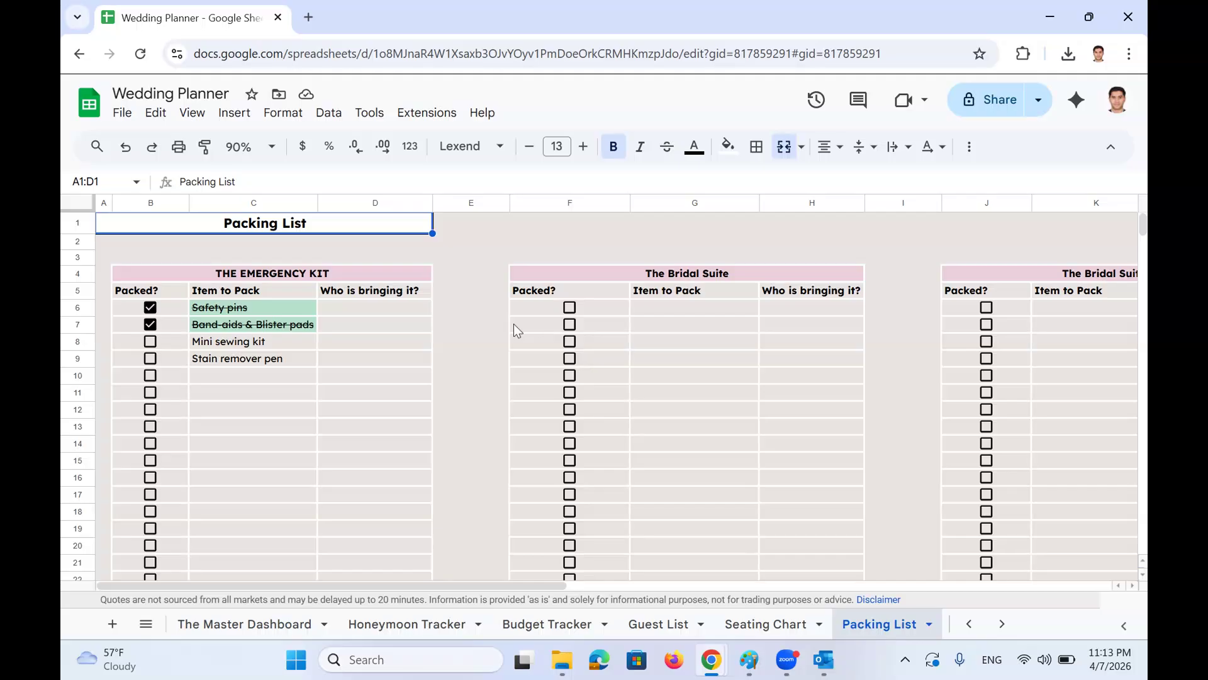
{"action": "scroll", "coordinate": [598, 370], "scroll_direction": "right", "scroll_amount": 5}
{"action": "scroll", "coordinate": [637, 353], "scroll_direction": "left", "scroll_amount": 5}
{"action": "scroll", "coordinate": [642, 364], "scroll_direction": "down", "scroll_amount": 15}
{"action": "scroll", "coordinate": [659, 361], "scroll_direction": "down", "scroll_amount": 2}
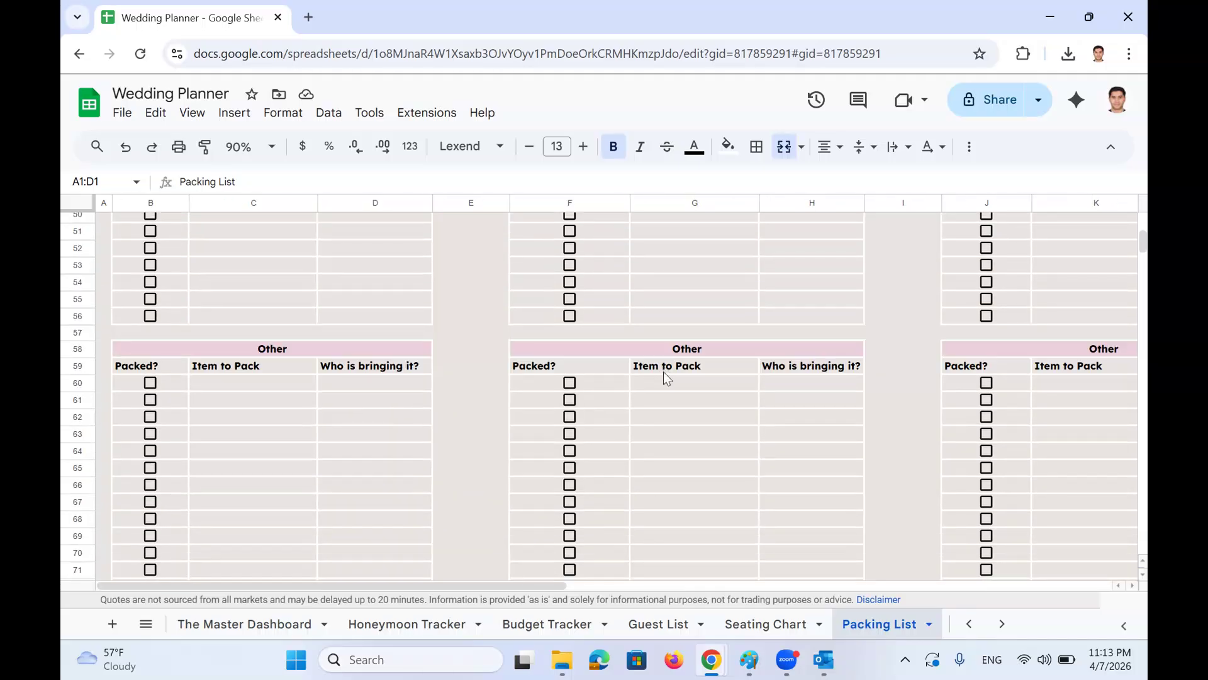
{"action": "scroll", "coordinate": [667, 368], "scroll_direction": "down", "scroll_amount": 2}
{"action": "scroll", "coordinate": [675, 368], "scroll_direction": "up", "scroll_amount": 20}
{"action": "scroll", "coordinate": [675, 370], "scroll_direction": "right", "scroll_amount": 3}
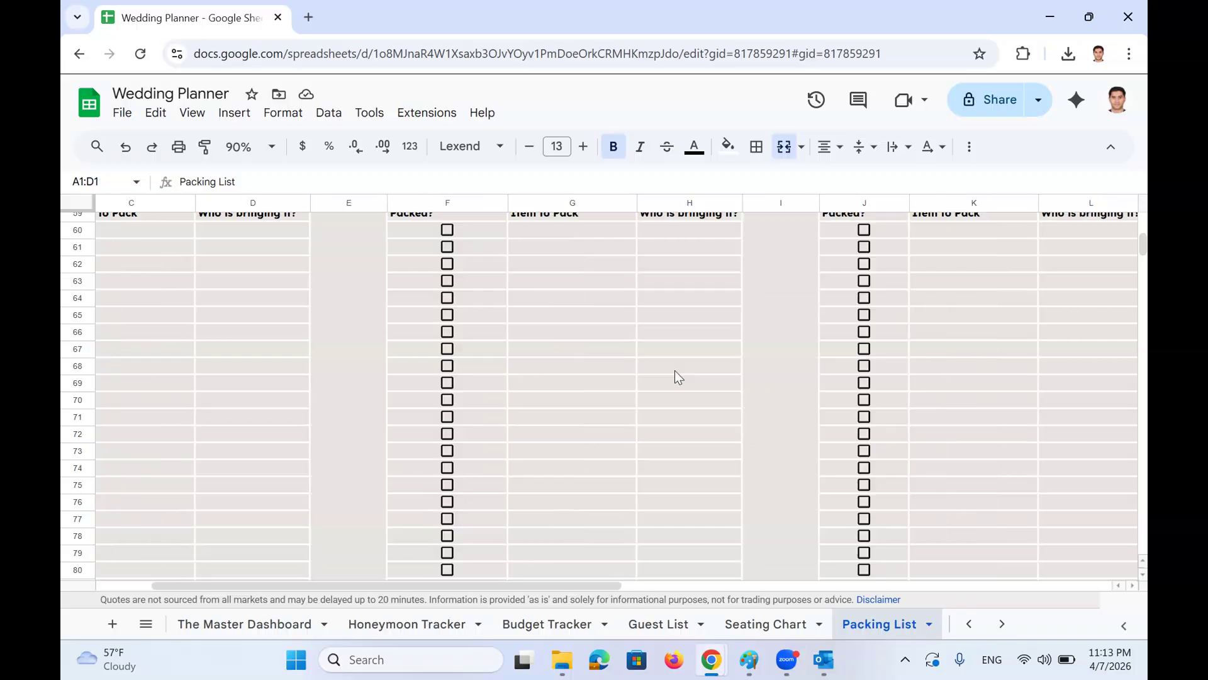
{"action": "scroll", "coordinate": [680, 366], "scroll_direction": "left", "scroll_amount": 1}
{"action": "scroll", "coordinate": [696, 368], "scroll_direction": "left", "scroll_amount": 2}
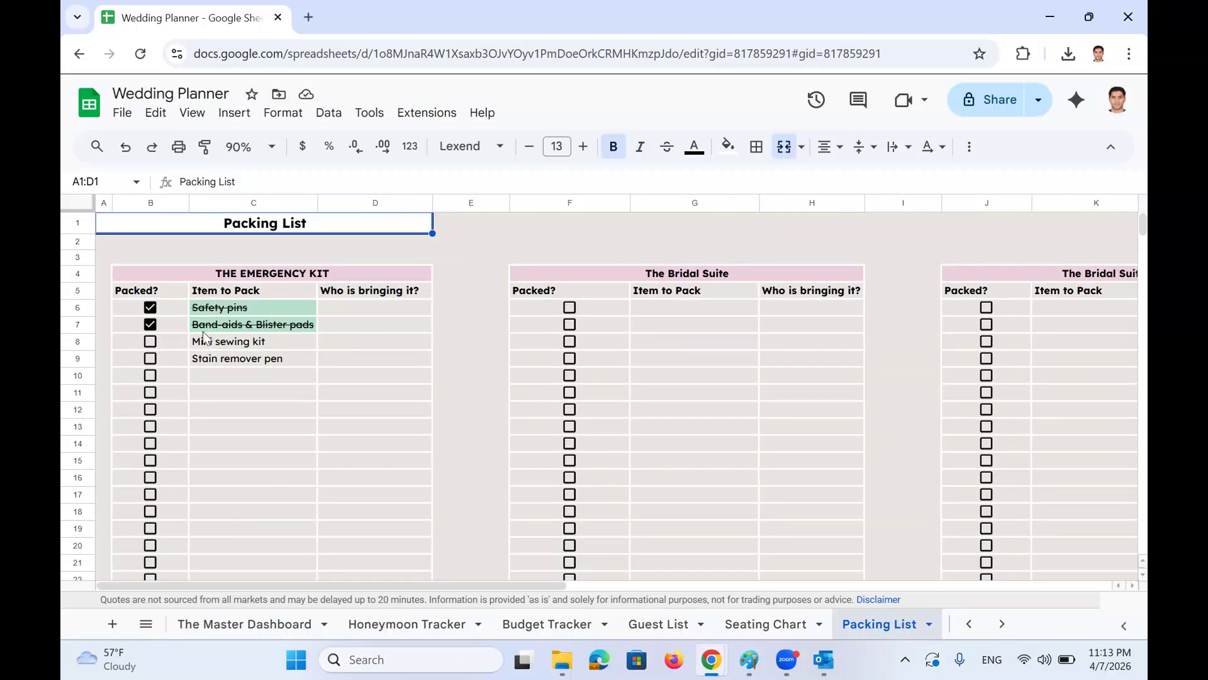
Inspect the Emergency Kit items and leave Band-aids & Blister pads ticked as packed
{"action": "left_click", "coordinate": [252, 278]}
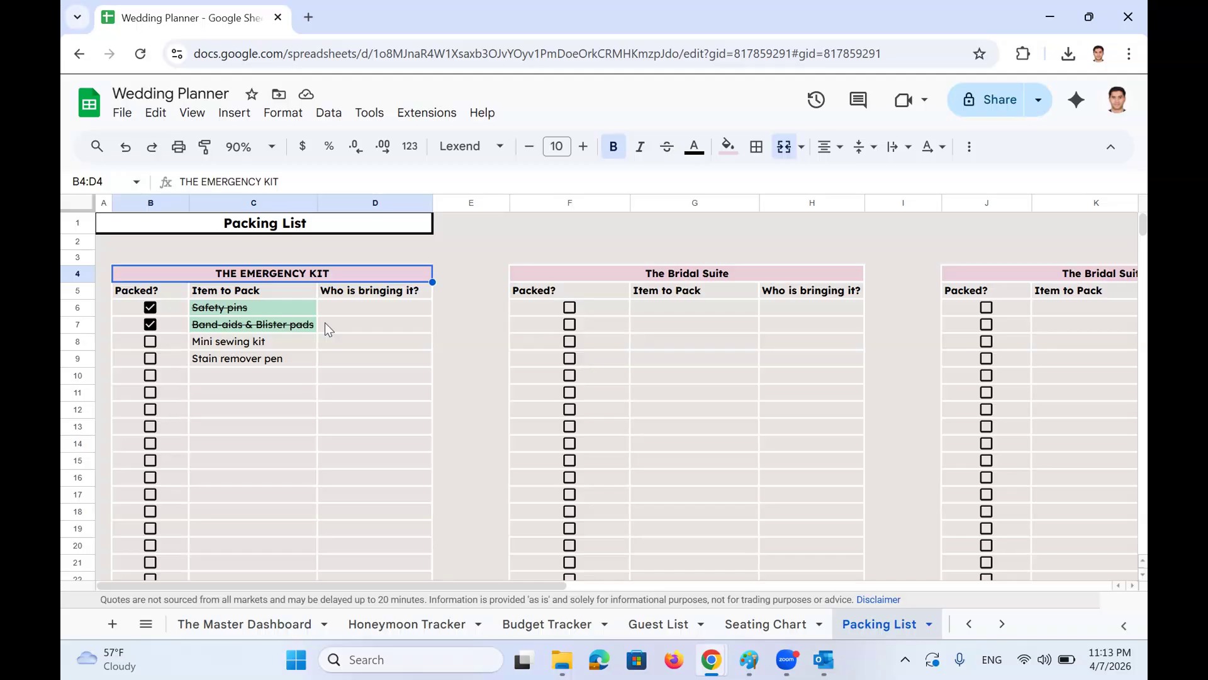
{"action": "left_click", "coordinate": [243, 313]}
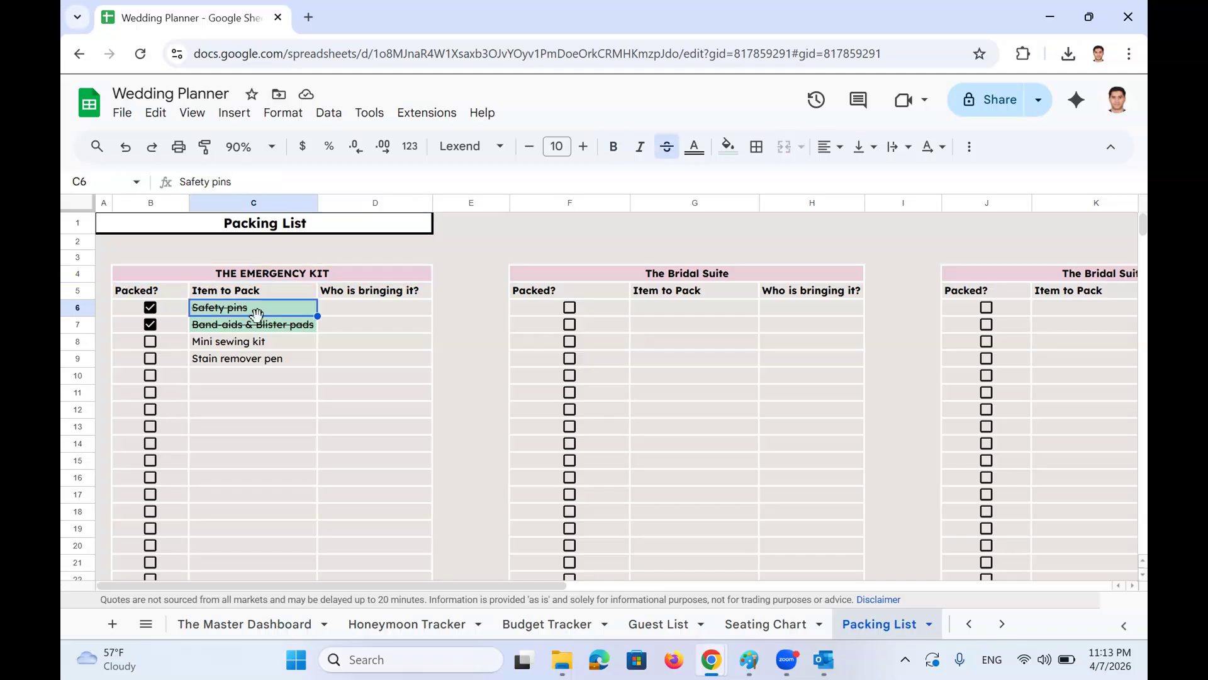
{"action": "left_click", "coordinate": [267, 328]}
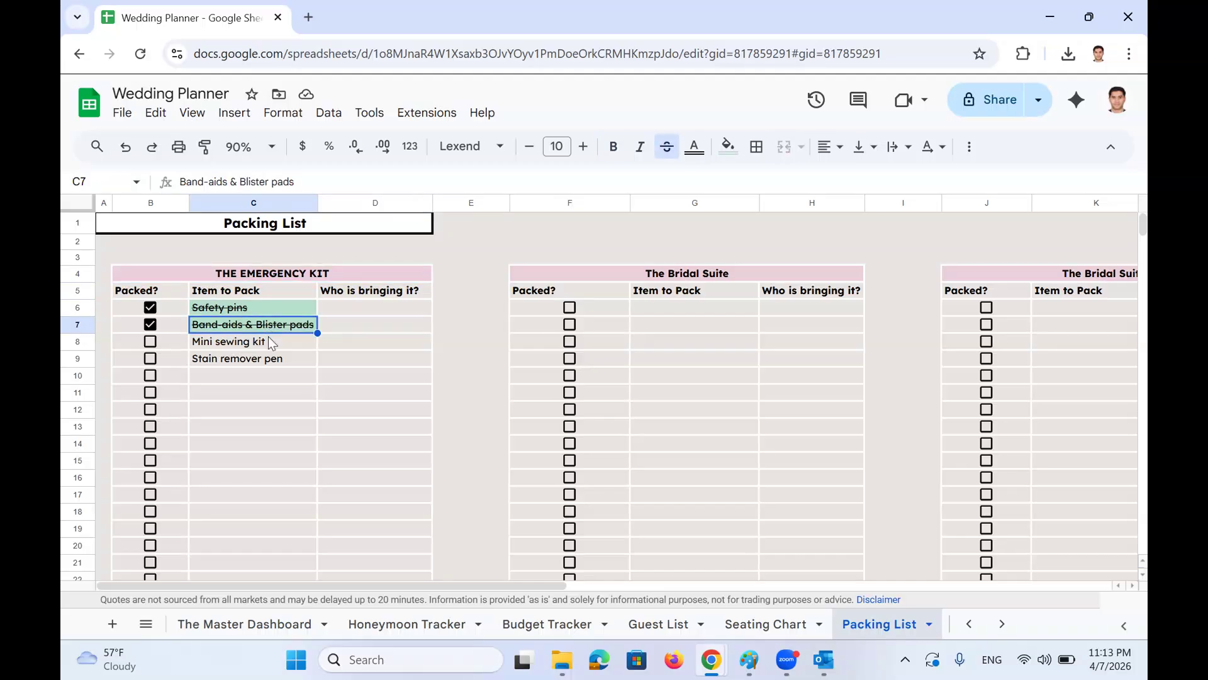
{"action": "left_click", "coordinate": [276, 345]}
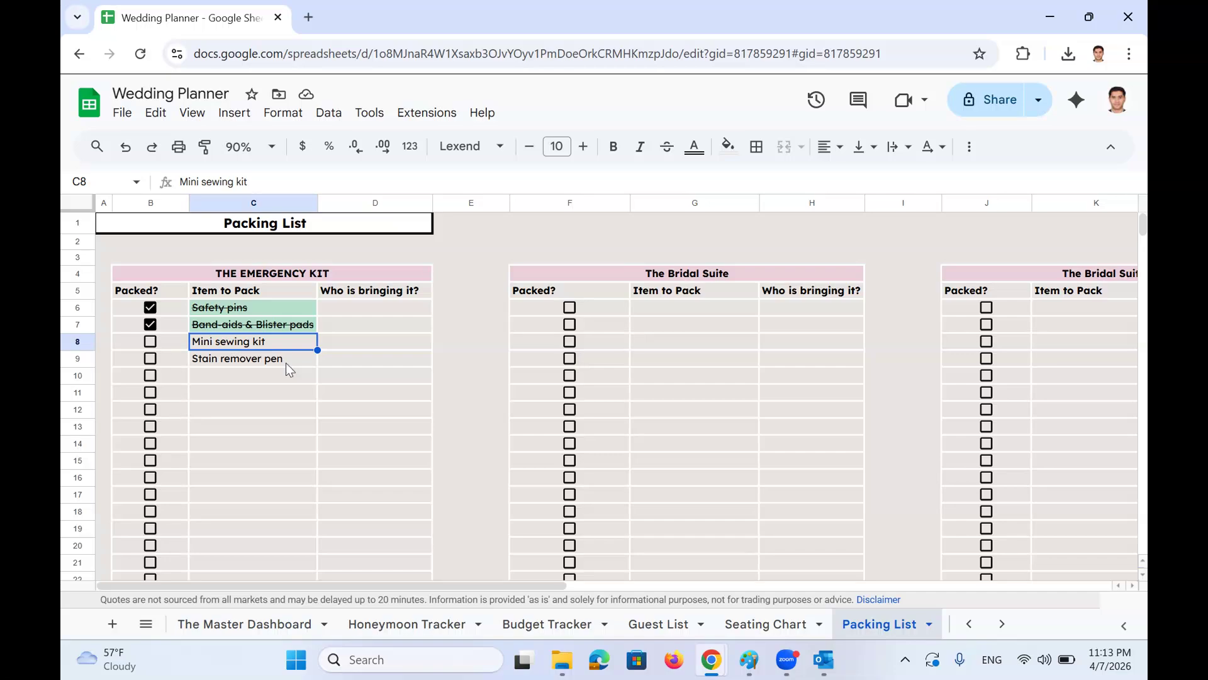
{"action": "left_click", "coordinate": [286, 362]}
{"action": "left_click", "coordinate": [379, 309]}
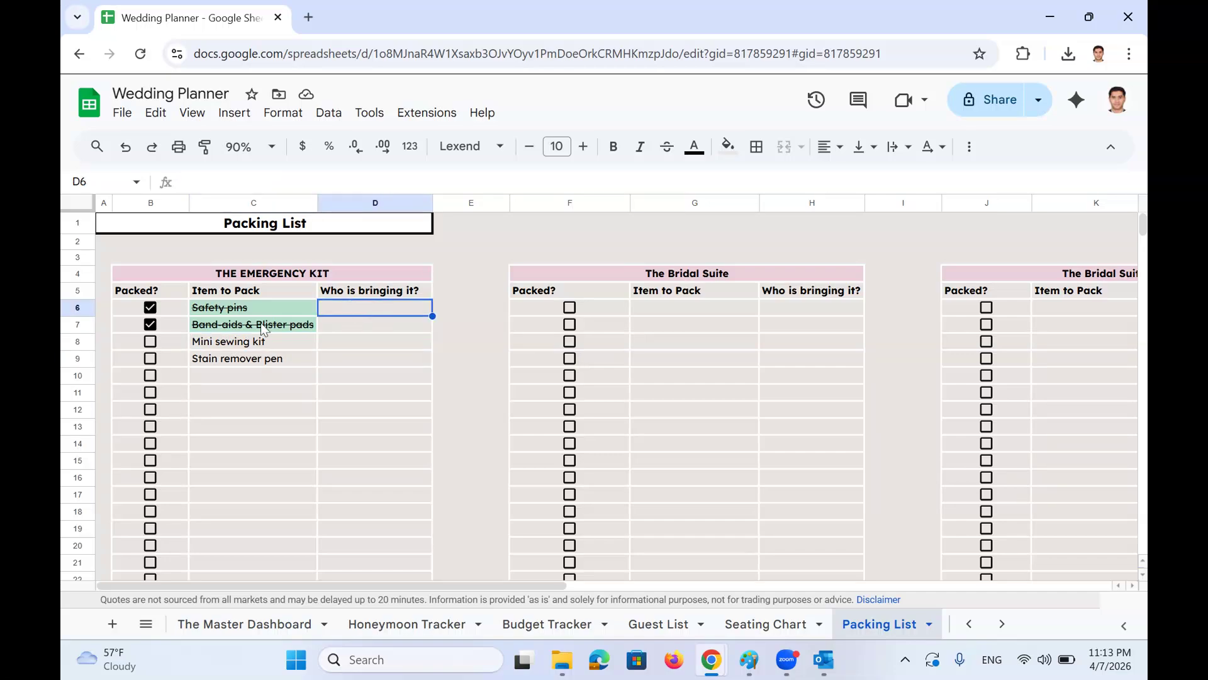
{"action": "left_click", "coordinate": [151, 325]}
{"action": "left_click", "coordinate": [153, 325]}
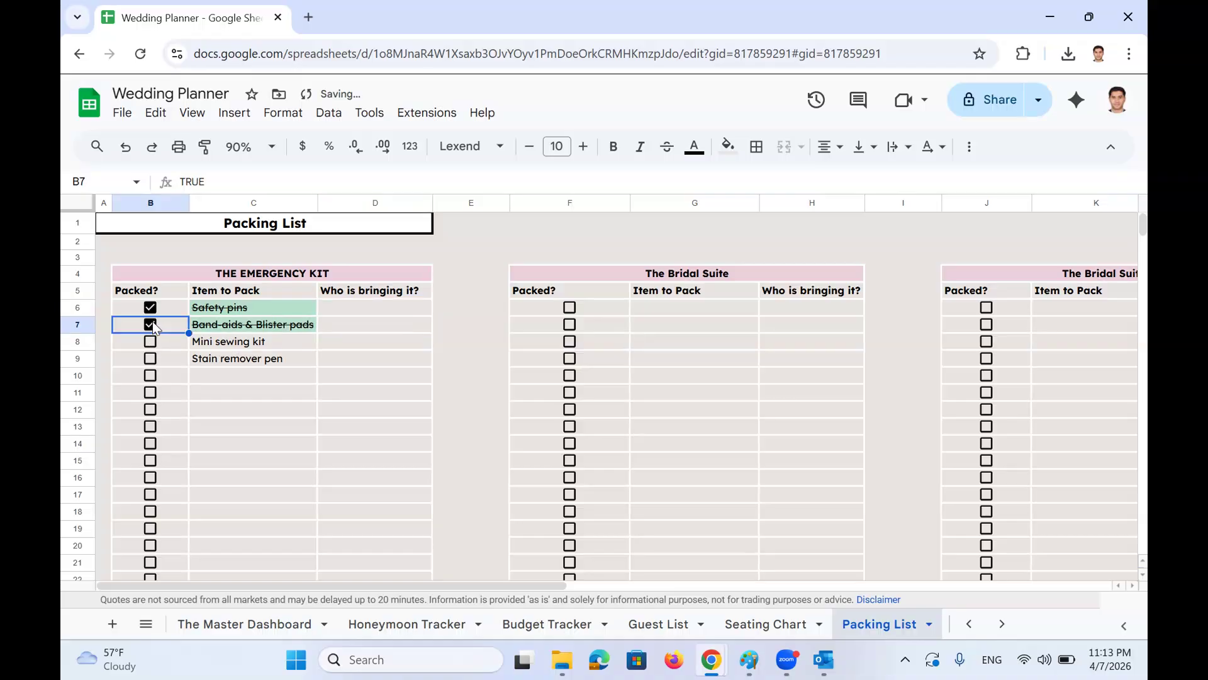
{"action": "scroll", "coordinate": [890, 568], "scroll_direction": "right", "scroll_amount": 3}
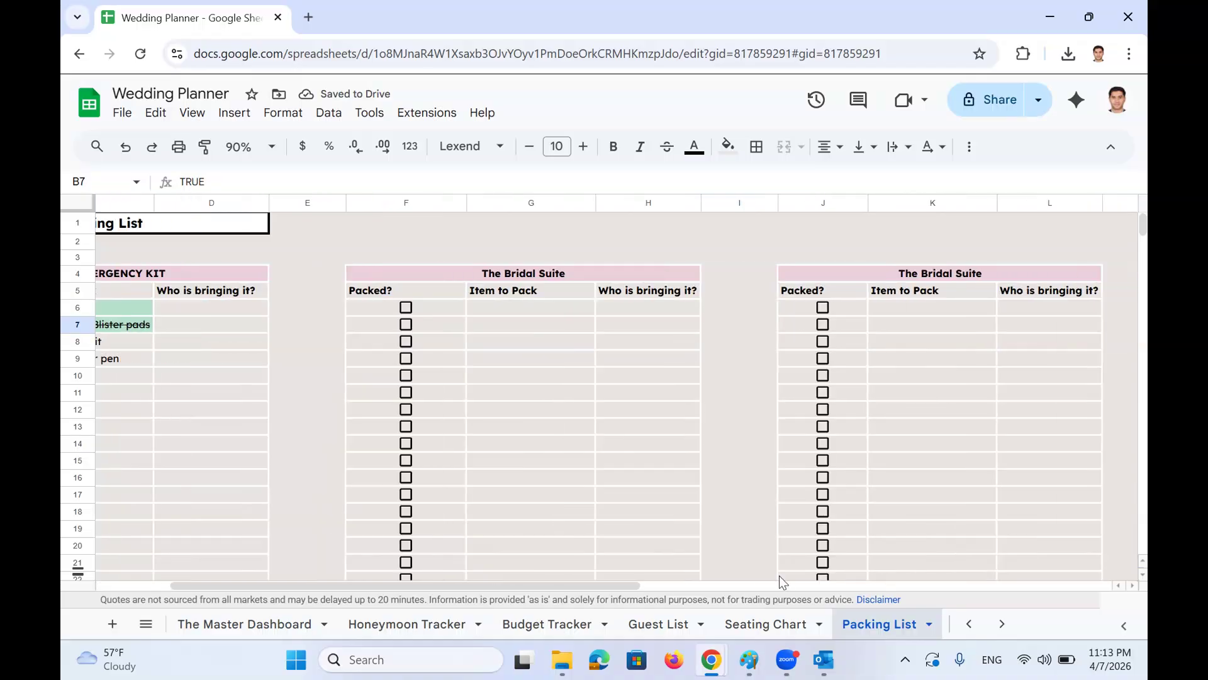
{"action": "left_click", "coordinate": [155, 621]}
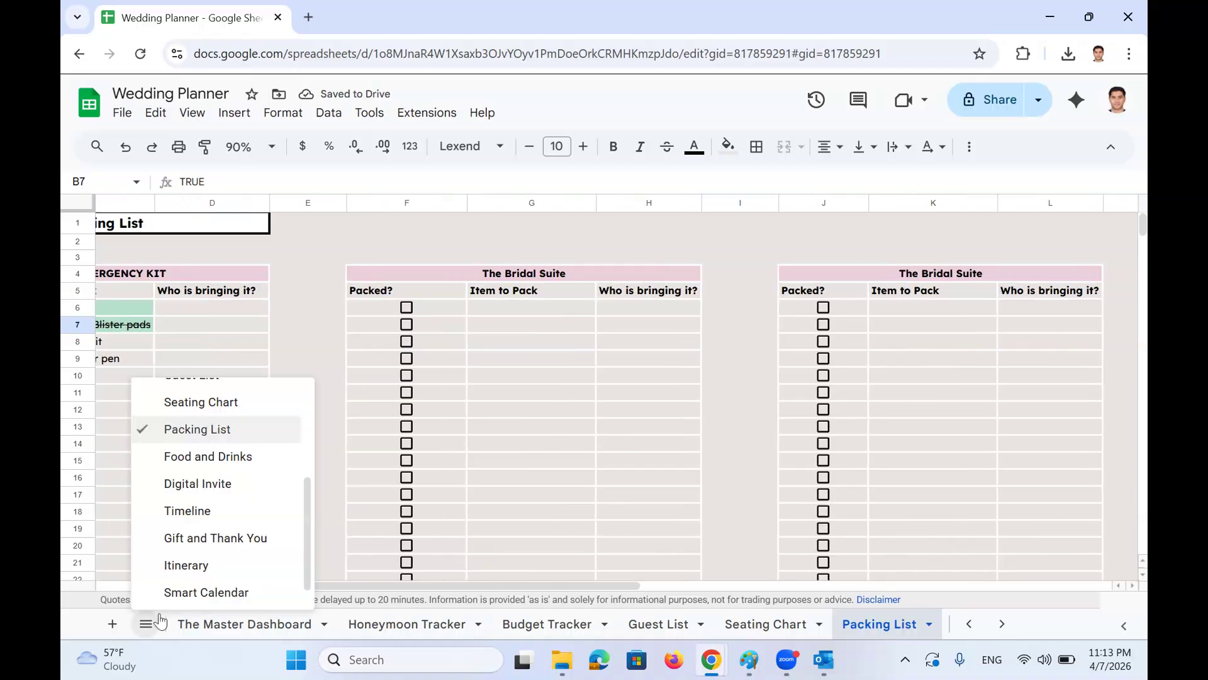
{"action": "left_click", "coordinate": [209, 457]}
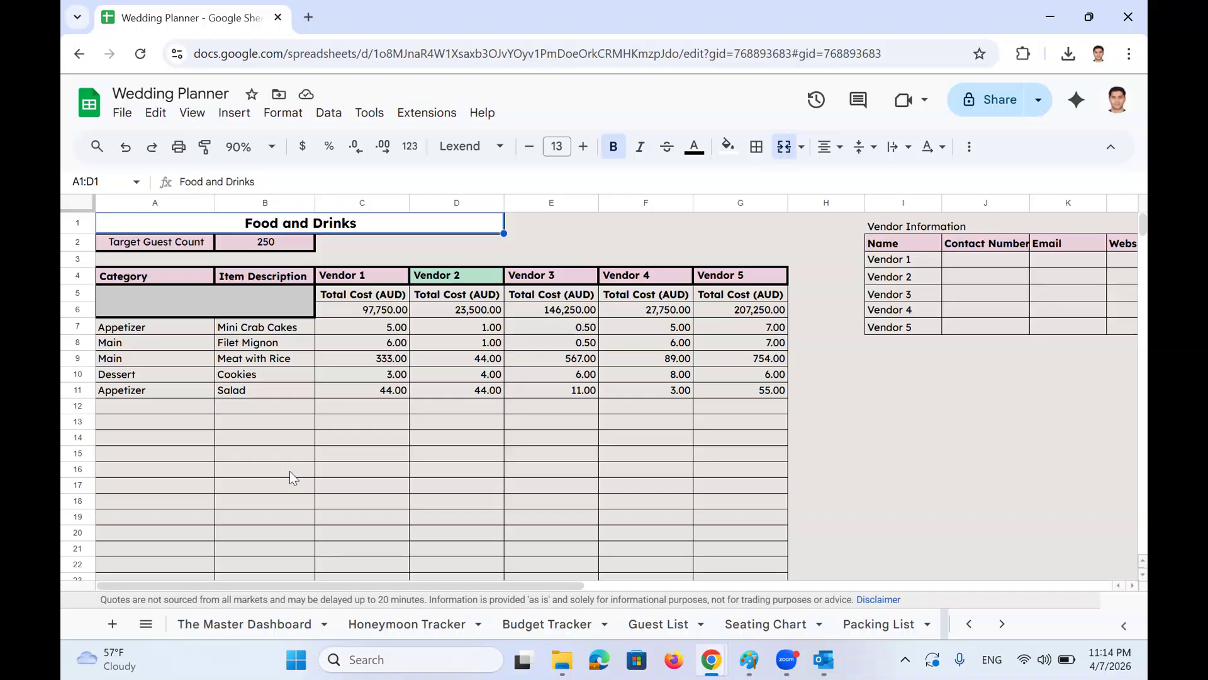
{"action": "left_click_drag", "start_coordinate": [355, 275], "coordinate": [730, 326]}
{"action": "scroll", "coordinate": [724, 274], "scroll_direction": "right", "scroll_amount": 3}
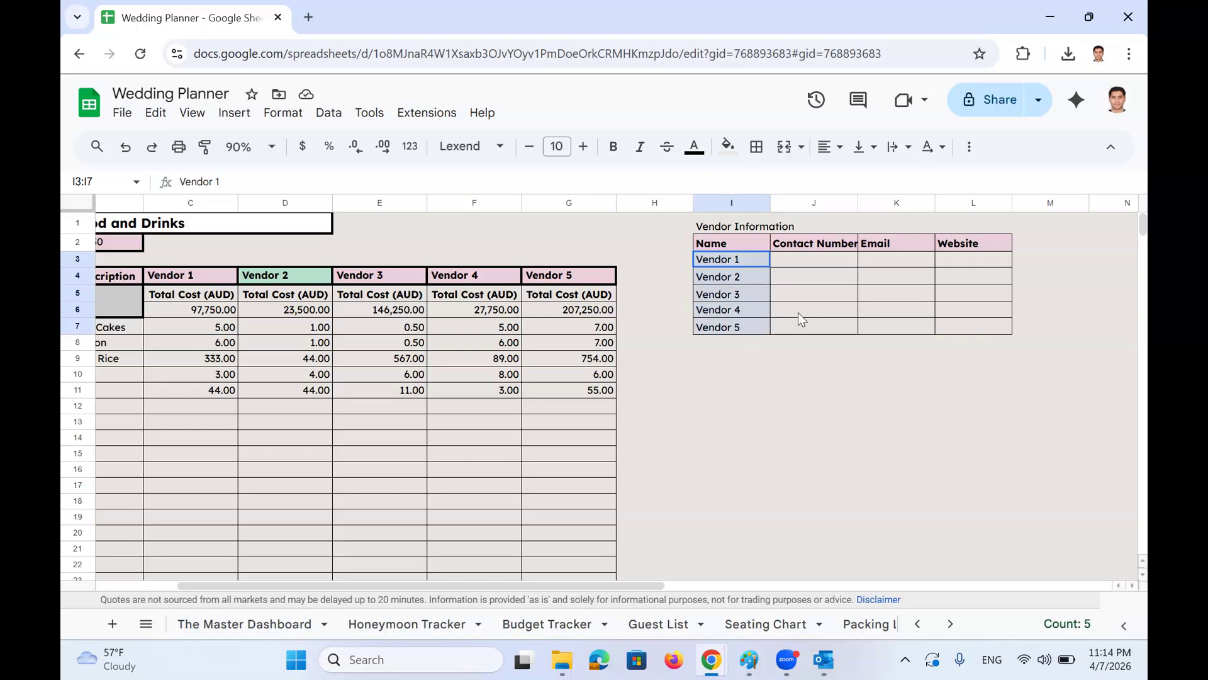
{"action": "left_click_drag", "start_coordinate": [819, 258], "coordinate": [854, 313]}
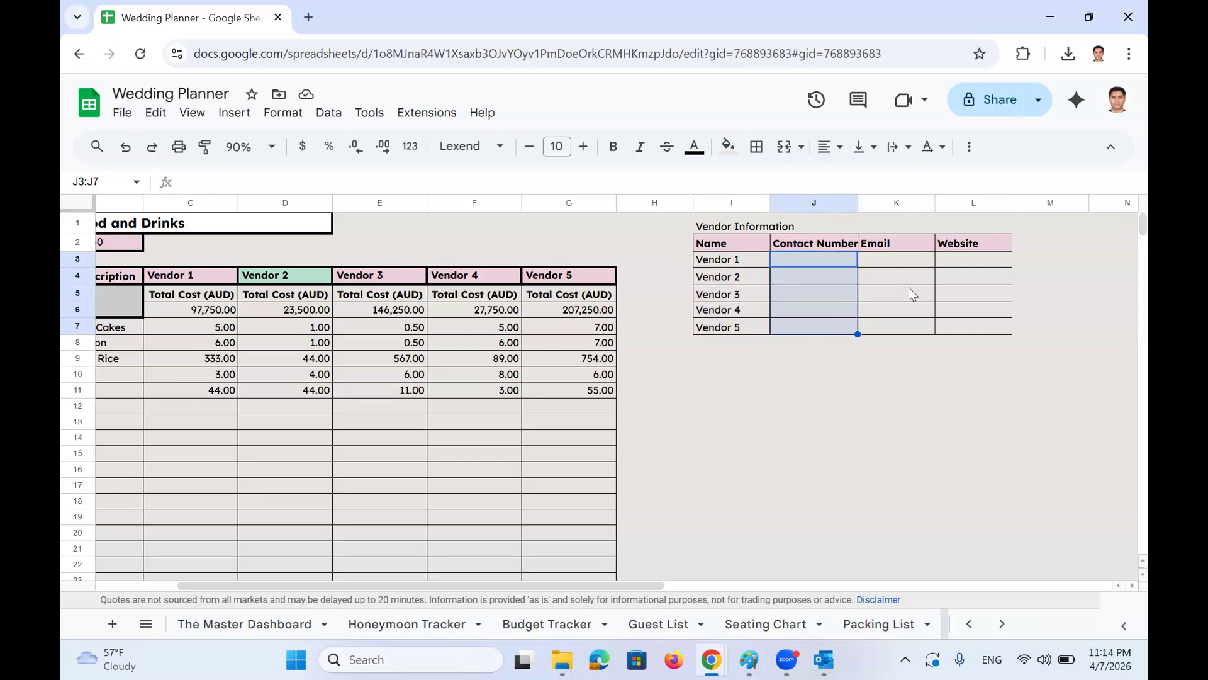
{"action": "left_click_drag", "start_coordinate": [904, 260], "coordinate": [911, 344]}
{"action": "left_click", "coordinate": [994, 246]}
{"action": "left_click", "coordinate": [980, 294]}
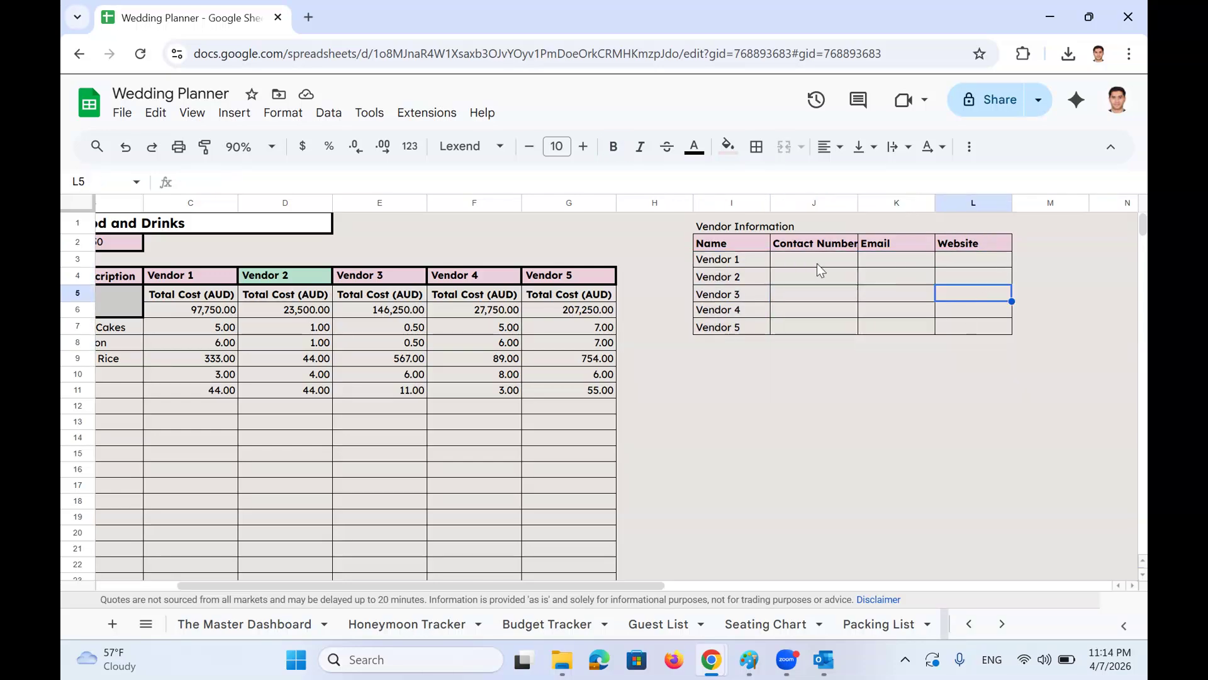
{"action": "left_click", "coordinate": [787, 228]}
{"action": "scroll", "coordinate": [742, 357], "scroll_direction": "left", "scroll_amount": 3}
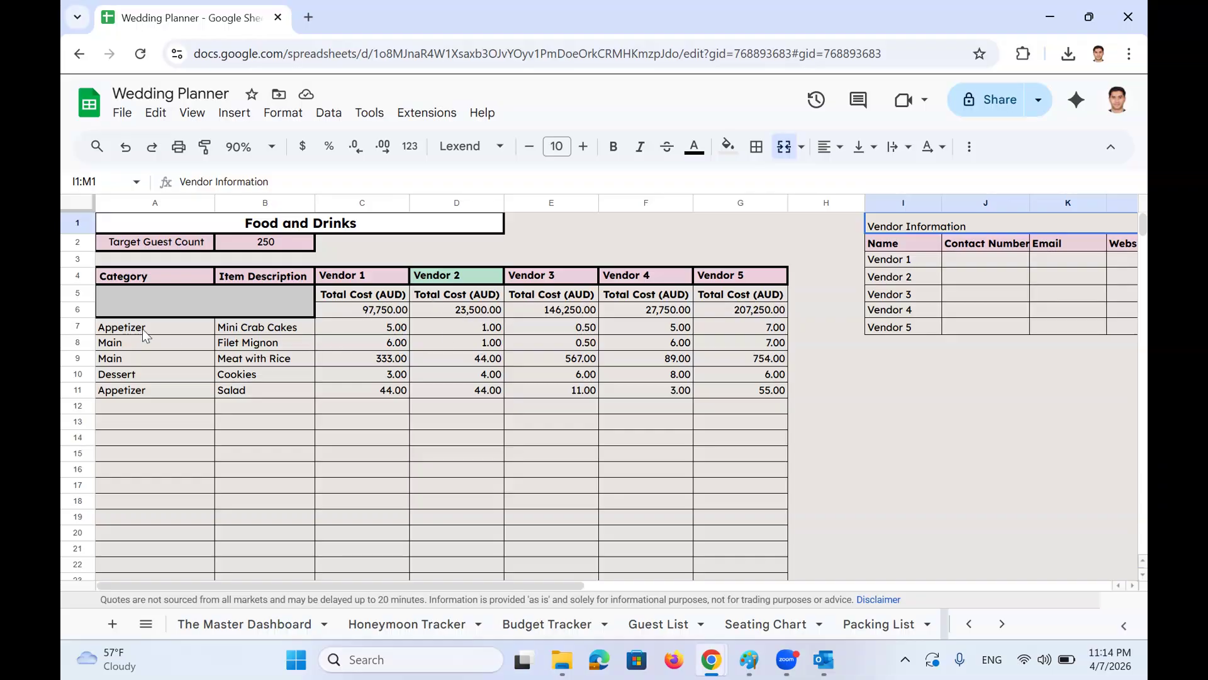
{"action": "left_click_drag", "start_coordinate": [142, 329], "coordinate": [128, 446]}
{"action": "left_click_drag", "start_coordinate": [123, 362], "coordinate": [126, 389]}
{"action": "left_click", "coordinate": [126, 389]}
{"action": "left_click_drag", "start_coordinate": [236, 326], "coordinate": [229, 388]}
{"action": "left_click_drag", "start_coordinate": [365, 328], "coordinate": [647, 323]}
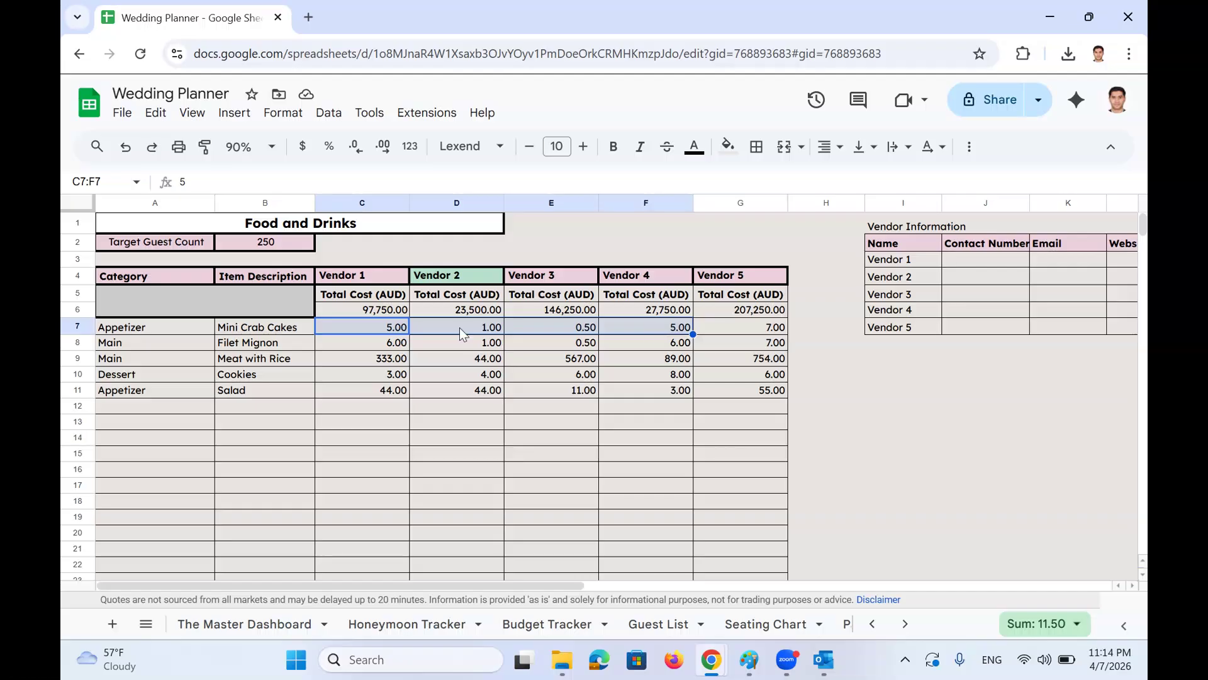
{"action": "left_click", "coordinate": [395, 333]}
{"action": "double_click", "coordinate": [394, 330]}
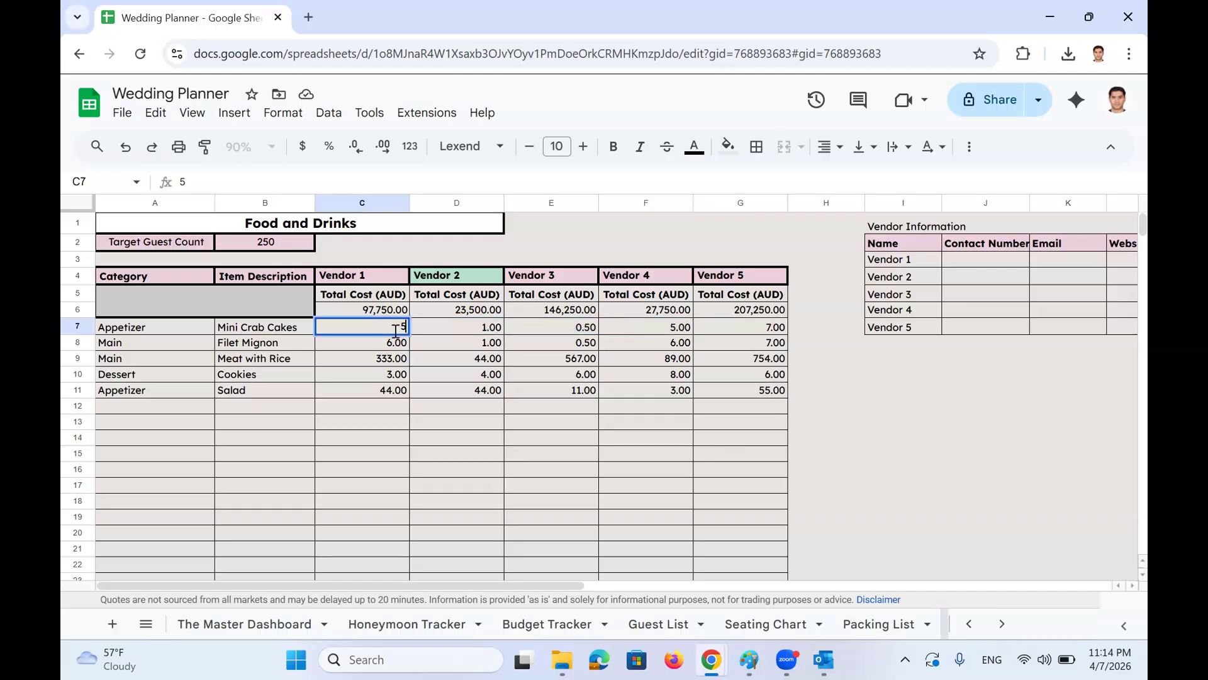
{"action": "left_click", "coordinate": [385, 310]}
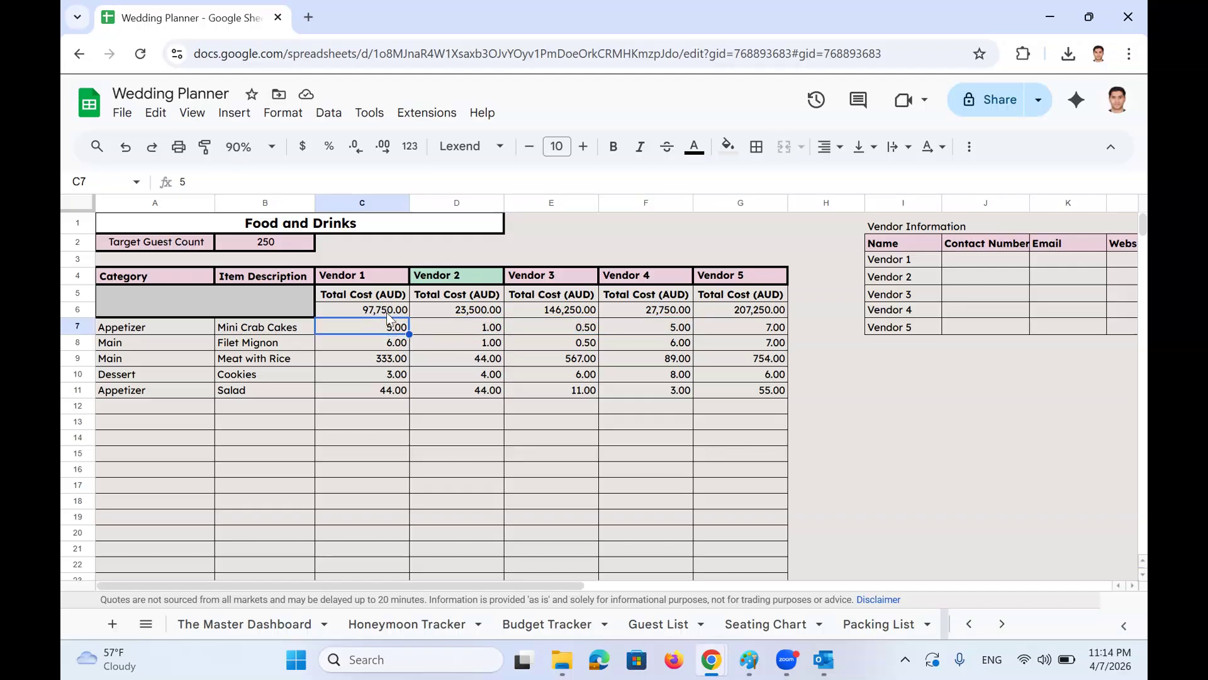
{"action": "double_click", "coordinate": [386, 310]}
{"action": "key", "text": "Escape"}
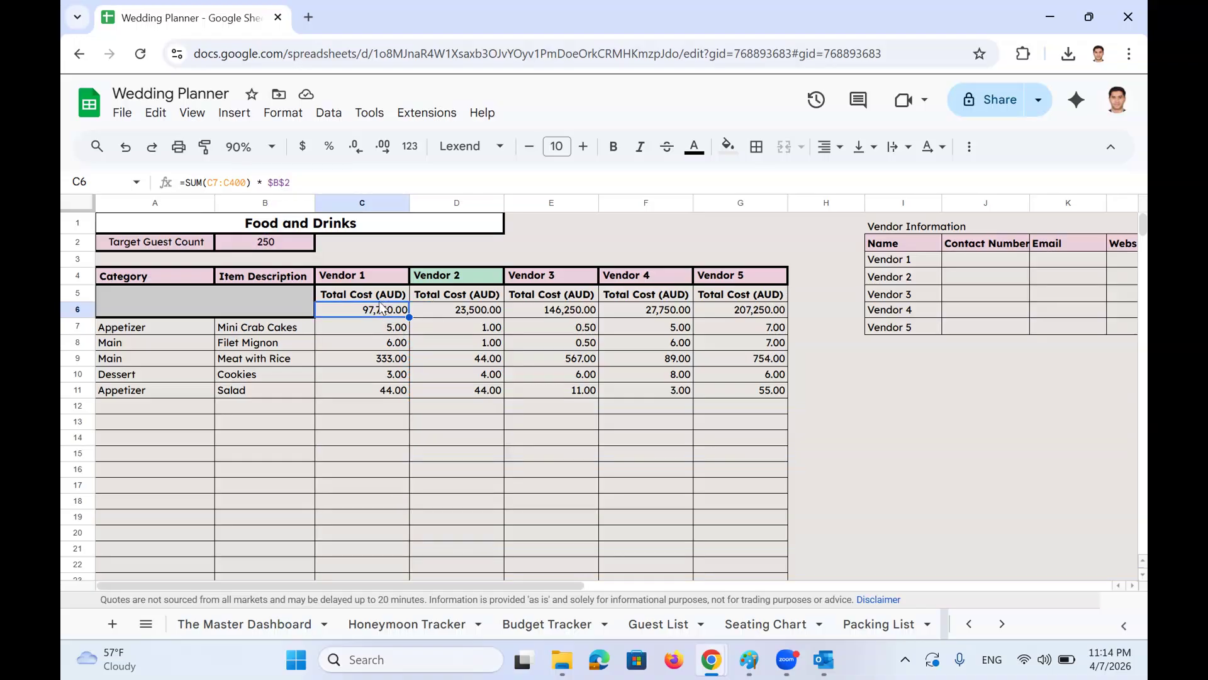
{"action": "key", "text": "ctrl+c"}
{"action": "key", "text": "Escape"}
{"action": "left_click", "coordinate": [287, 246]}
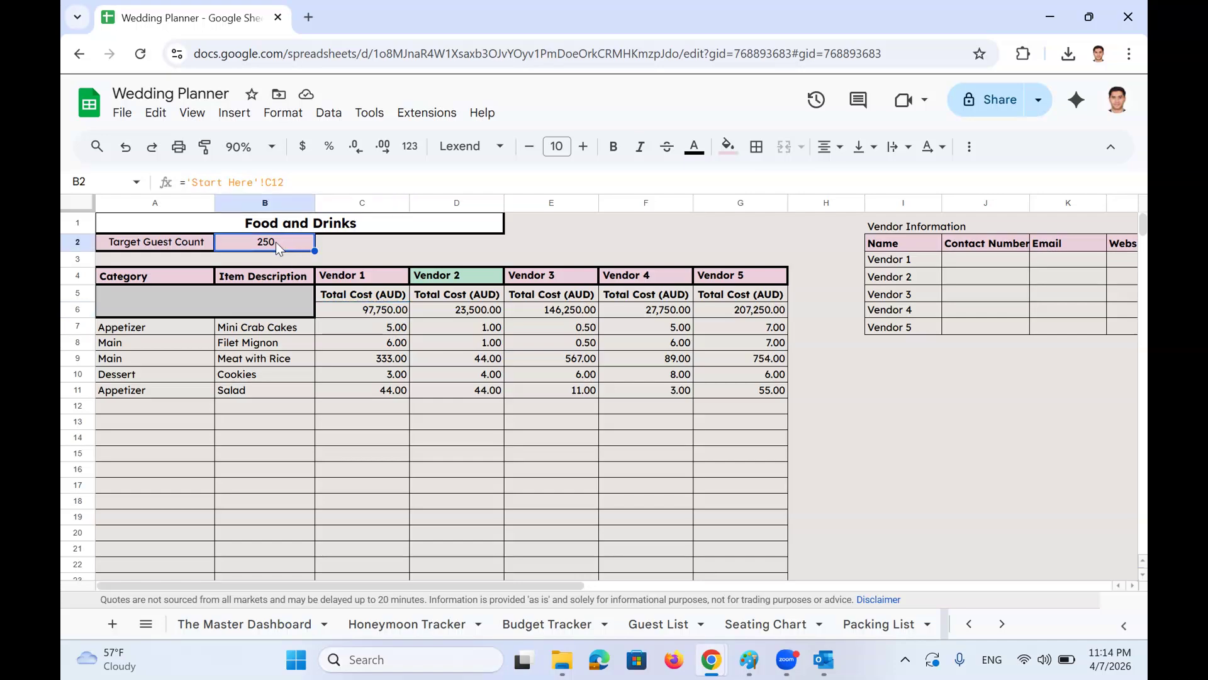
{"action": "left_click", "coordinate": [182, 248]}
{"action": "left_click", "coordinate": [259, 247]}
{"action": "left_click", "coordinate": [370, 334]}
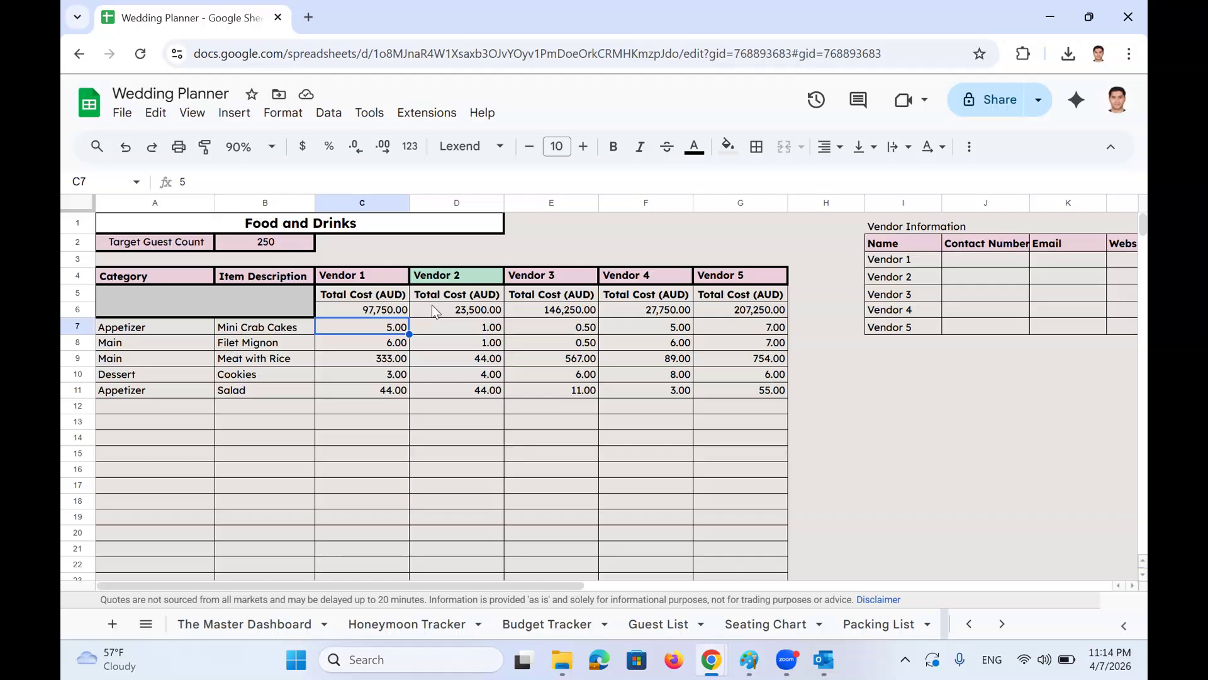
{"action": "left_click", "coordinate": [453, 280]}
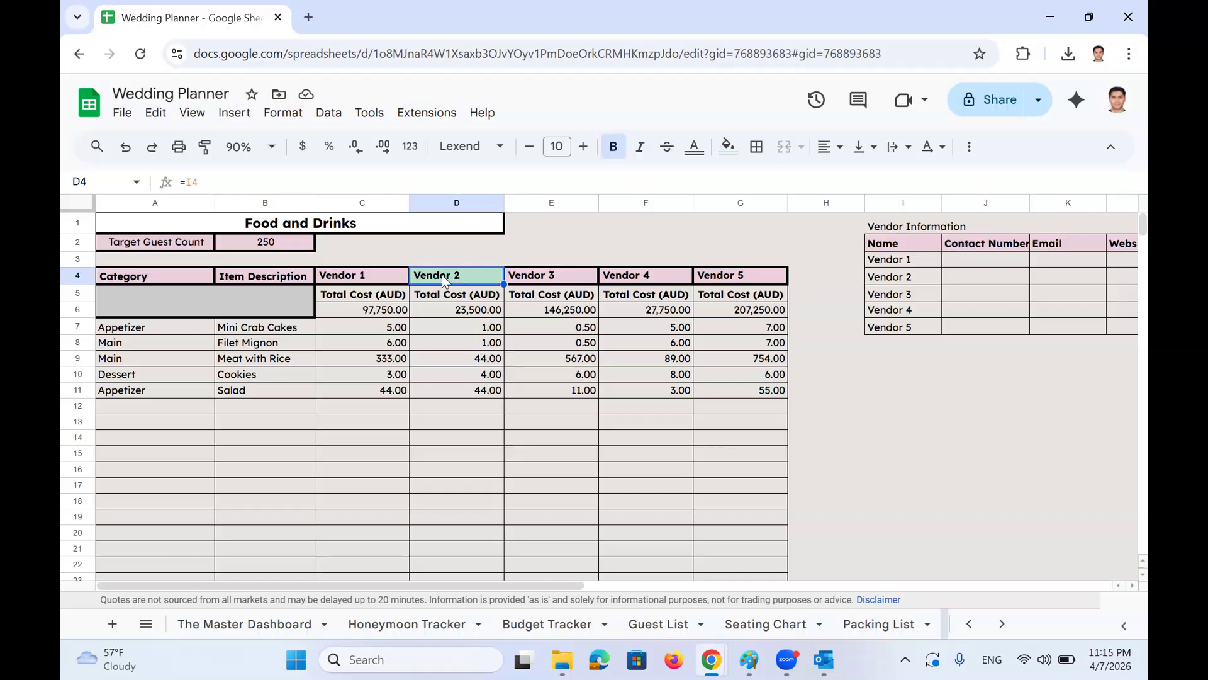
{"action": "left_click", "coordinate": [458, 310]}
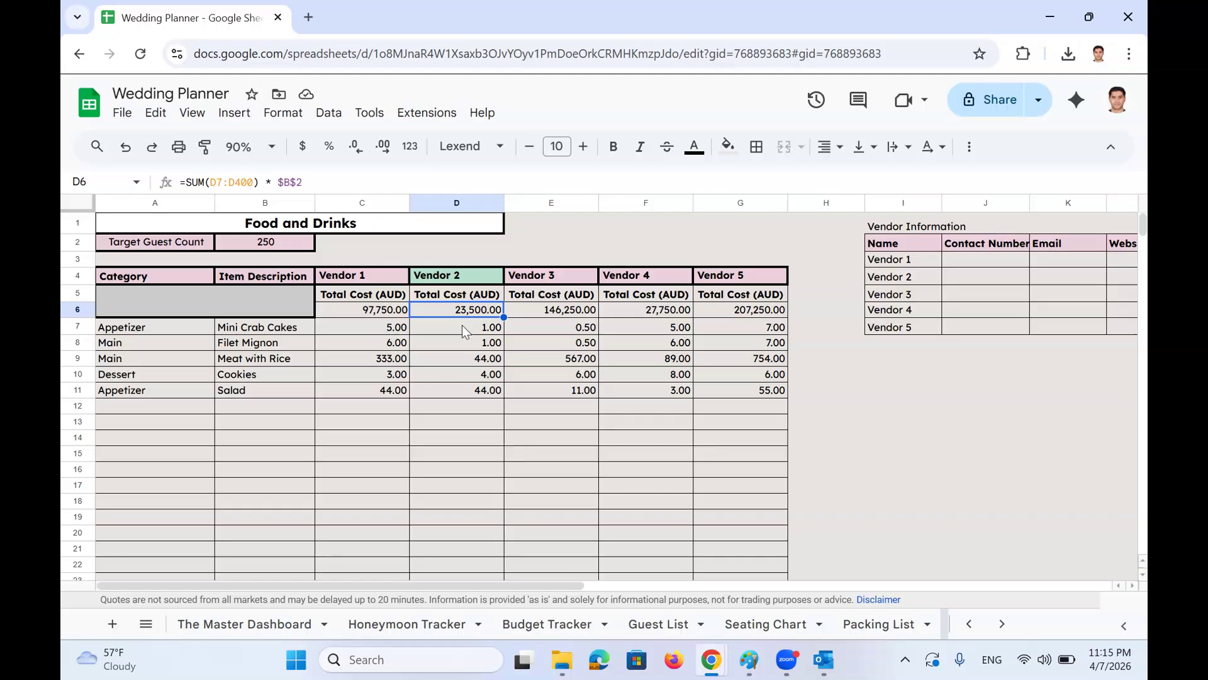
{"action": "left_click", "coordinate": [151, 627]}
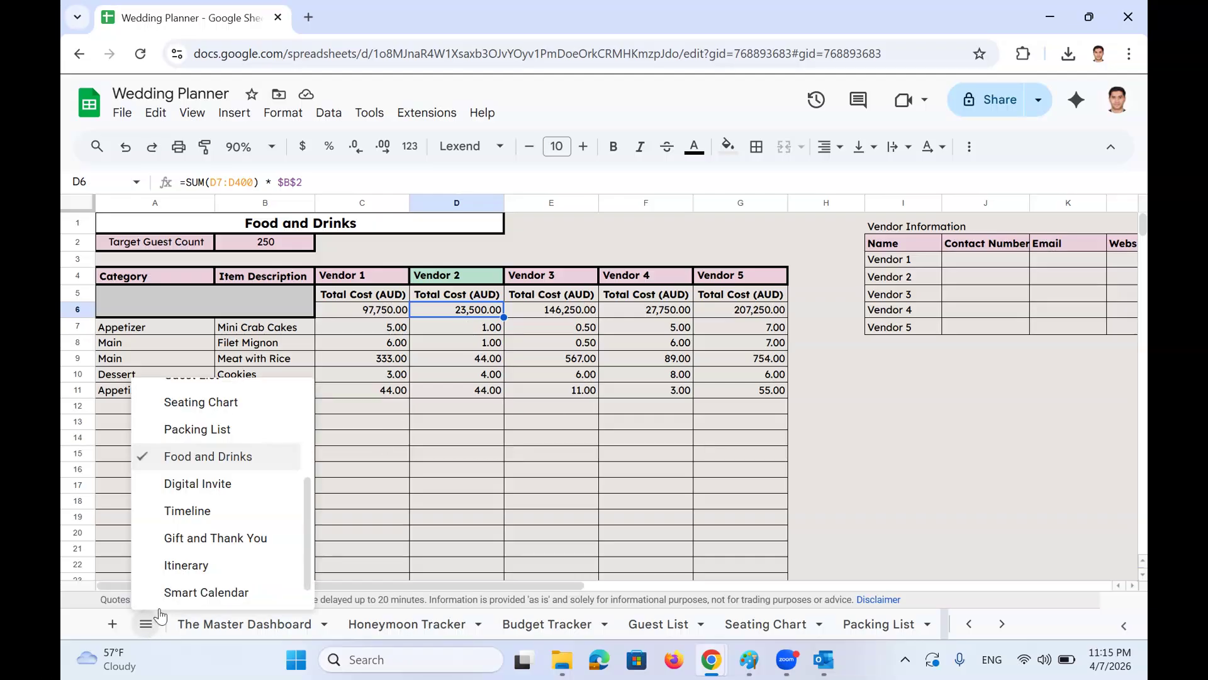
Switch to the Digital Invite sheet and scroll through the invitation
{"action": "left_click", "coordinate": [242, 484]}
{"action": "scroll", "coordinate": [400, 380], "scroll_direction": "down", "scroll_amount": 4}
{"action": "scroll", "coordinate": [401, 381], "scroll_direction": "up", "scroll_amount": 5}
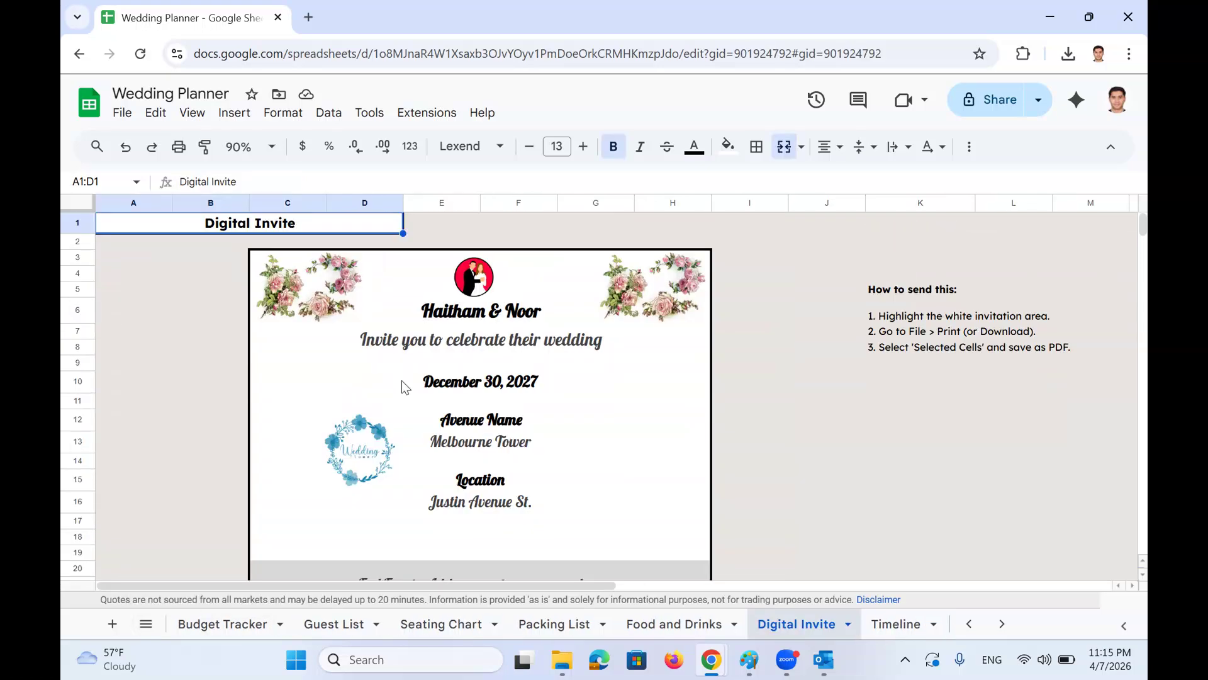
{"action": "scroll", "coordinate": [561, 408], "scroll_direction": "down", "scroll_amount": 1}
{"action": "scroll", "coordinate": [561, 408], "scroll_direction": "up", "scroll_amount": 1}
{"action": "scroll", "coordinate": [562, 410], "scroll_direction": "down", "scroll_amount": 1}
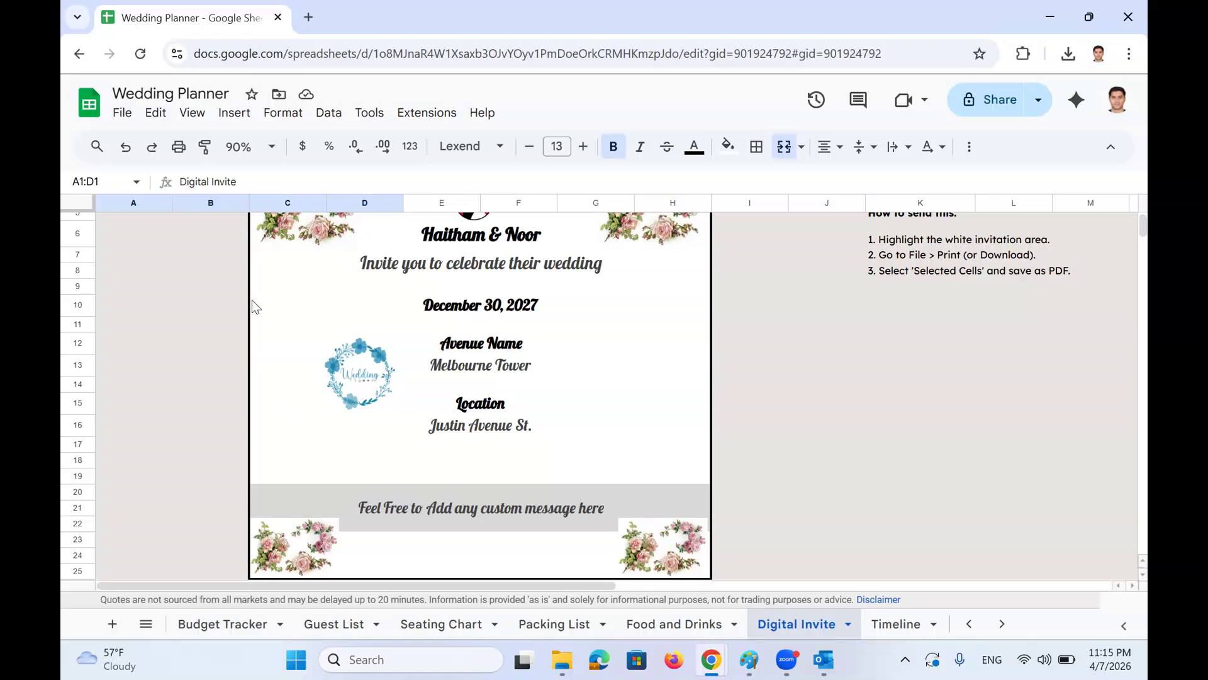
{"action": "left_click", "coordinate": [146, 624]}
{"action": "scroll", "coordinate": [201, 440], "scroll_direction": "up", "scroll_amount": 3}
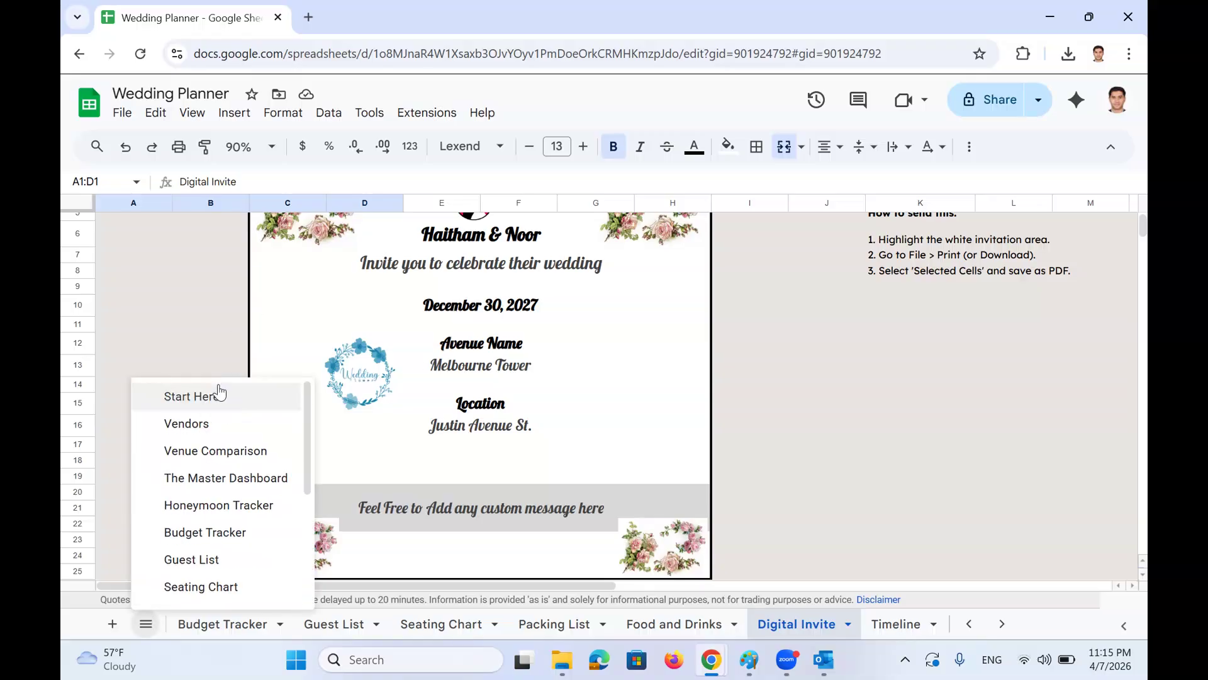
{"action": "left_click", "coordinate": [503, 402]}
{"action": "scroll", "coordinate": [502, 415], "scroll_direction": "up", "scroll_amount": 1}
Paste into the invite's header area C3:H6, then deselect the flower image
{"action": "left_click_drag", "start_coordinate": [395, 269], "coordinate": [342, 297]}
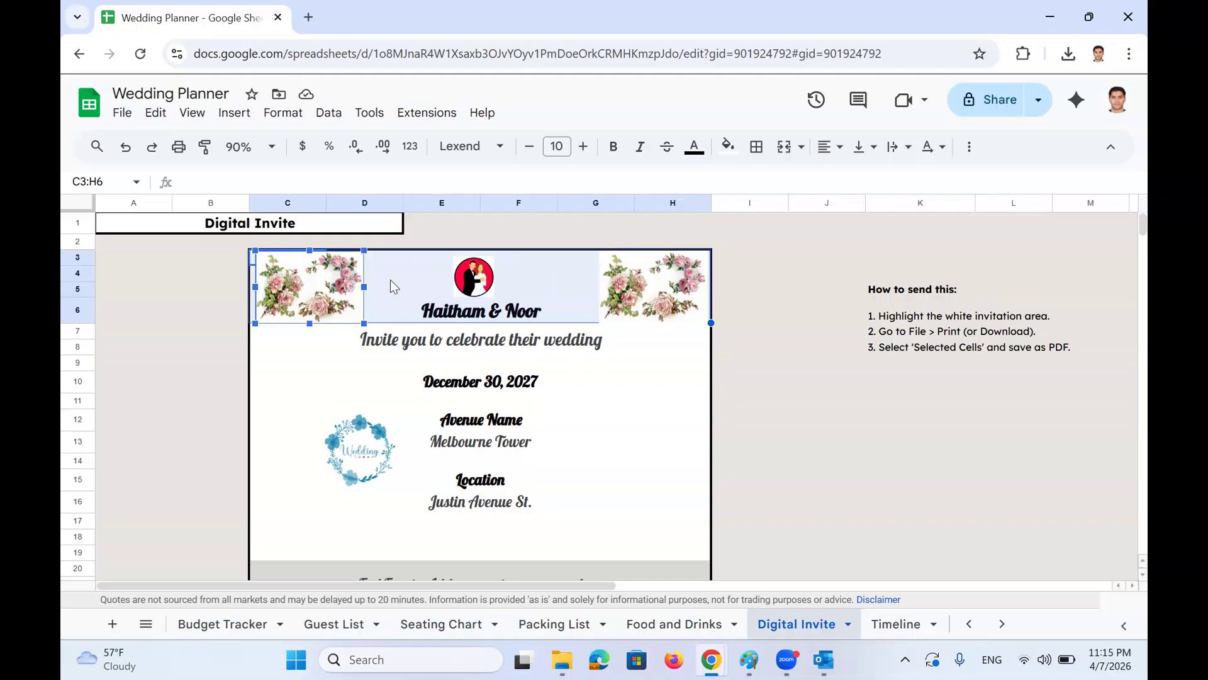
{"action": "key", "text": "ctrl+v"}
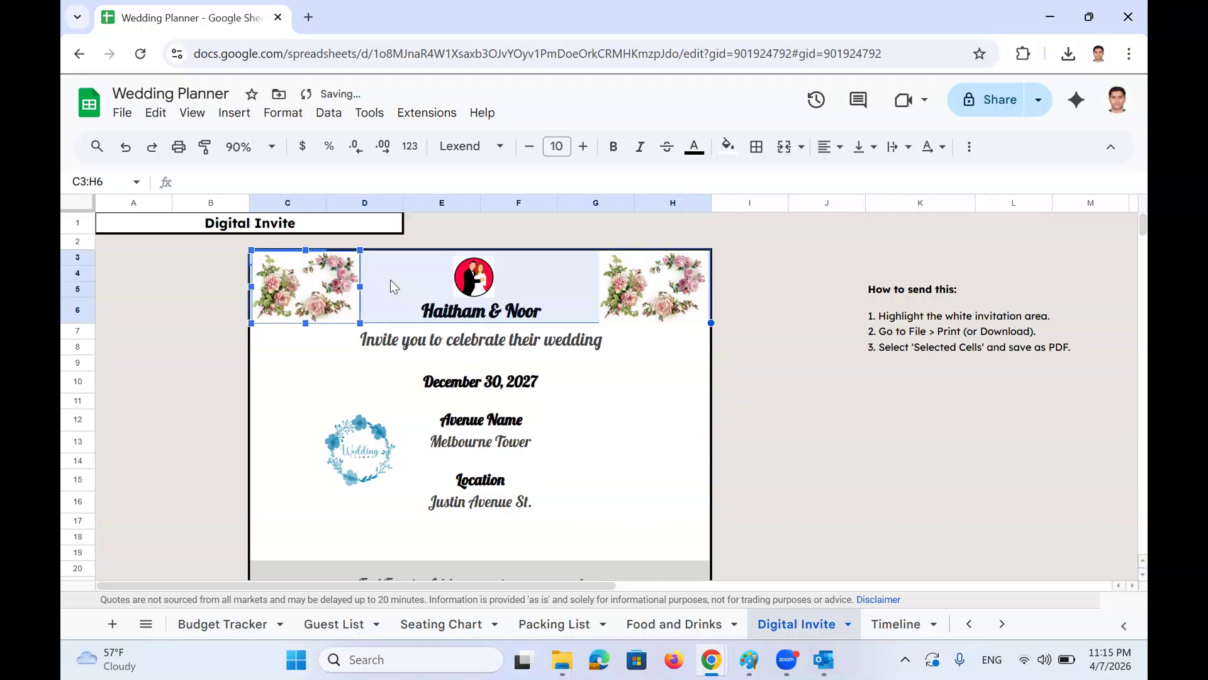
{"action": "left_click", "coordinate": [670, 439]}
{"action": "left_click", "coordinate": [392, 275]}
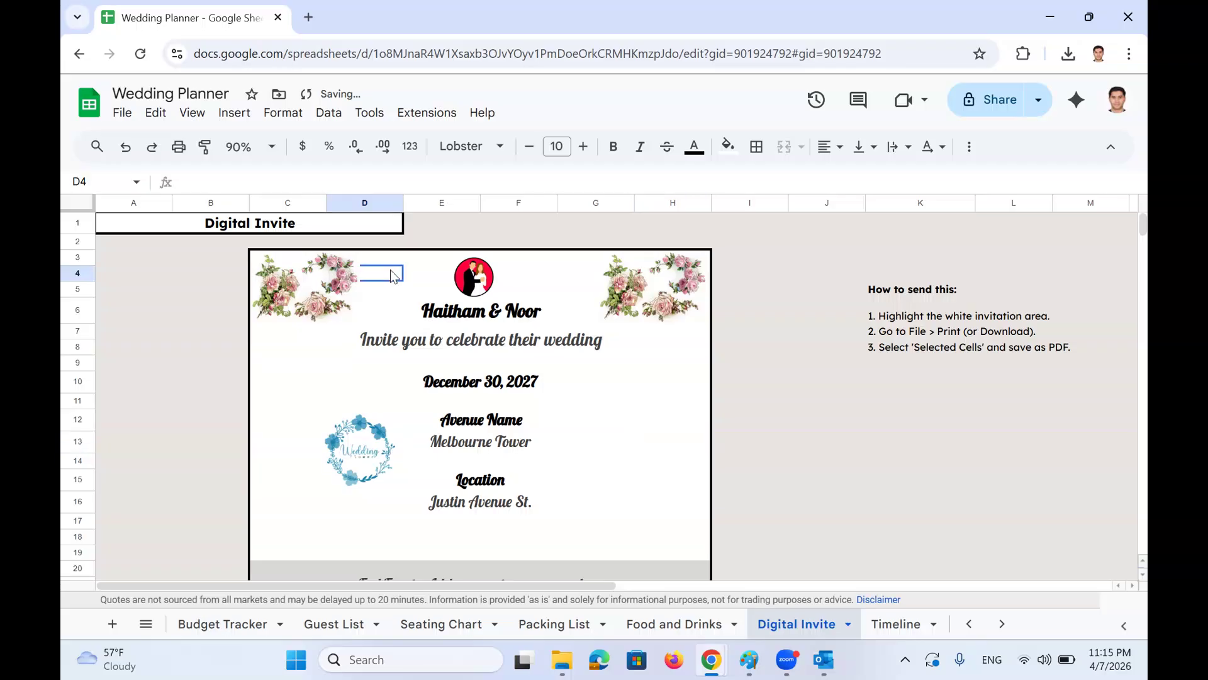
Select the invitation range C3:H25 and bring up its print settings with Ctrl+P
{"action": "left_click", "coordinate": [239, 255]}
{"action": "key", "text": "Right"}
{"action": "key", "text": "shift+Right"}
{"action": "key", "text": "shift+Right"}
{"action": "key", "text": "shift+Right"}
{"action": "key", "text": "shift+Right"}
{"action": "key", "text": "shift+Right"}
{"action": "key", "text": "shift+Right"}
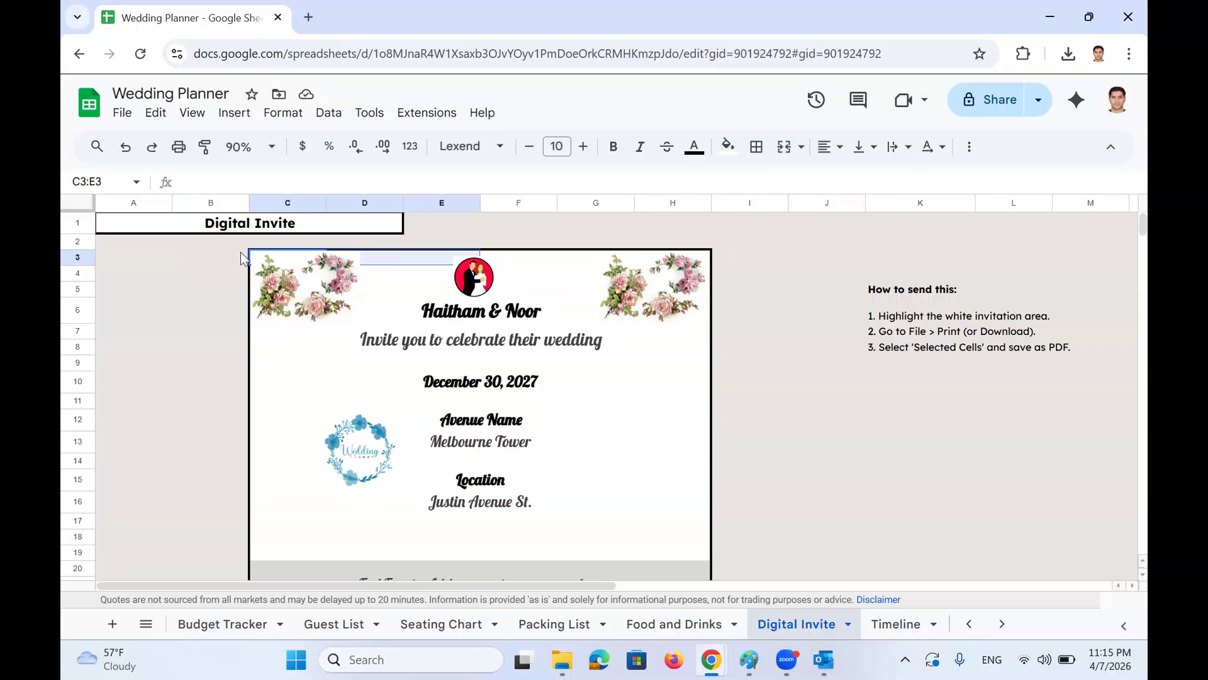
{"action": "key", "text": "shift+Left"}
{"action": "key", "text": "shift+Down"}
{"action": "key", "text": "shift+Down"}
{"action": "key", "text": "shift+Down"}
{"action": "key", "text": "shift+Down"}
{"action": "key", "text": "shift+Down"}
{"action": "key", "text": "shift+Down"}
{"action": "key", "text": "shift+Down"}
{"action": "key", "text": "shift+Down"}
{"action": "key", "text": "shift+Down"}
{"action": "key", "text": "shift+Down"}
{"action": "key", "text": "shift+Down"}
{"action": "key", "text": "shift+Down"}
{"action": "key", "text": "shift+Down"}
{"action": "key", "text": "shift+Down"}
{"action": "key", "text": "shift+Down"}
{"action": "key", "text": "shift+Down"}
{"action": "key", "text": "shift+Down"}
{"action": "key", "text": "shift+Down"}
{"action": "key", "text": "shift+Down"}
{"action": "key", "text": "shift+Down"}
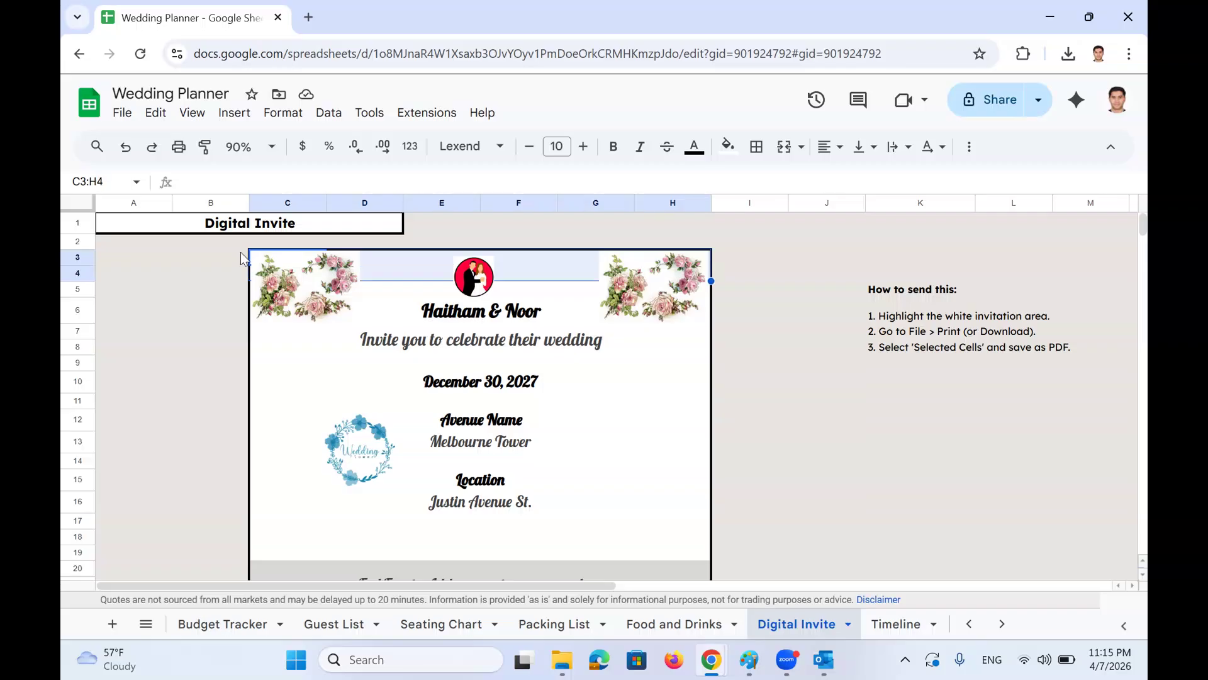
{"action": "key", "text": "shift+Up"}
{"action": "key", "text": "shift+Up"}
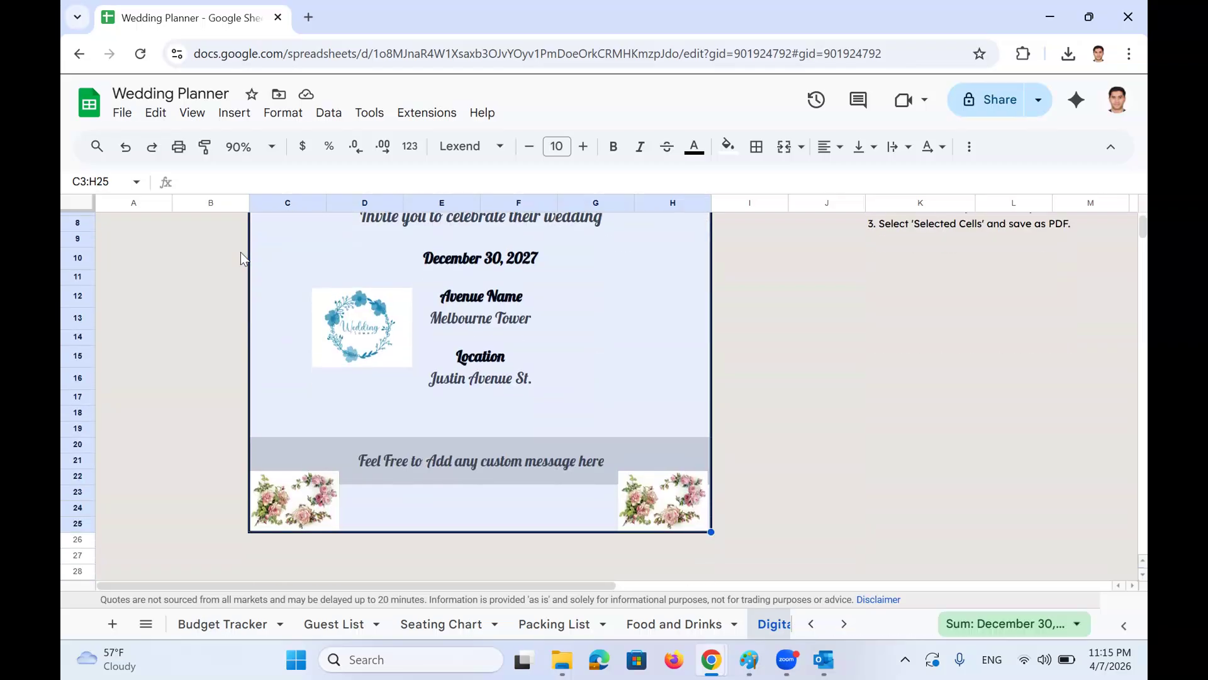
{"action": "key", "text": "ctrl+p"}
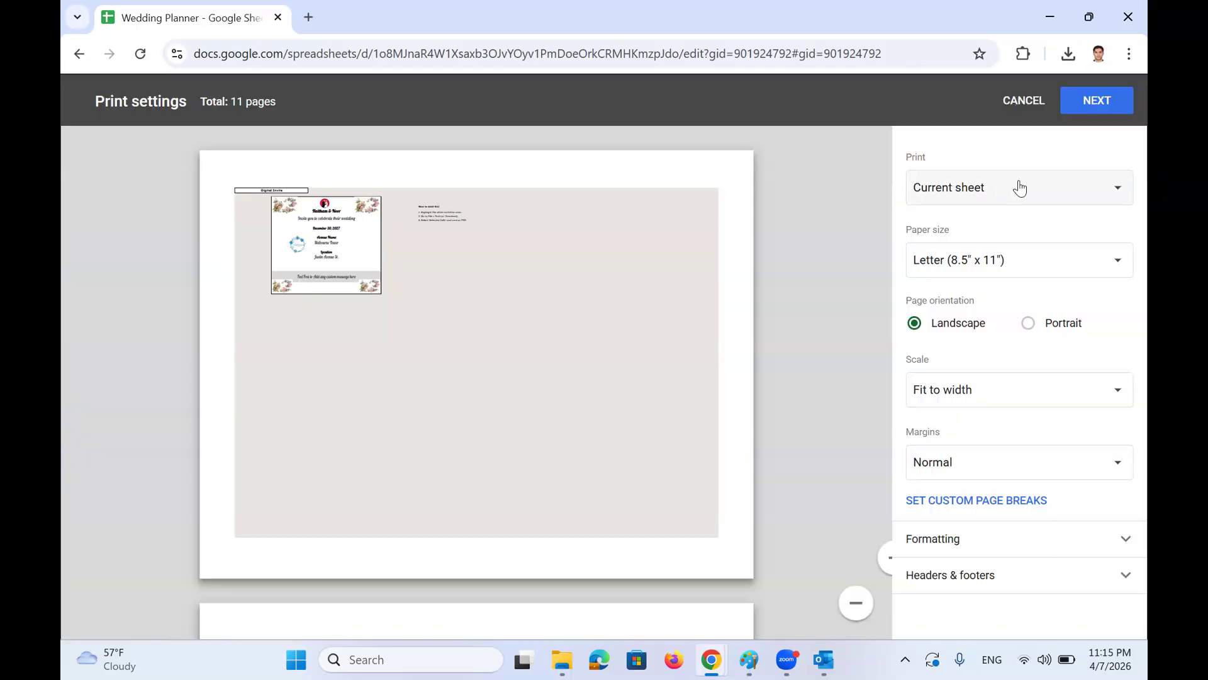
Print only the selected cells C3:H25, scaled to fit the page with narrow margins
{"action": "left_click", "coordinate": [1079, 189]}
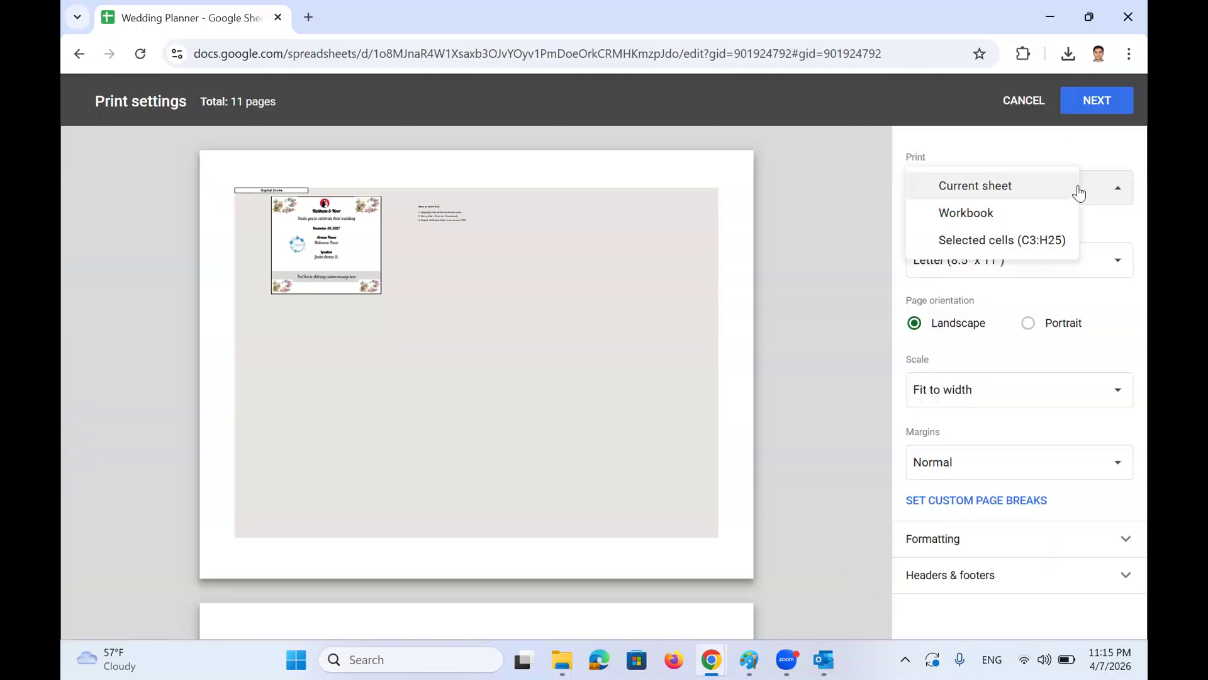
{"action": "left_click", "coordinate": [1037, 238]}
{"action": "left_click", "coordinate": [1017, 272]}
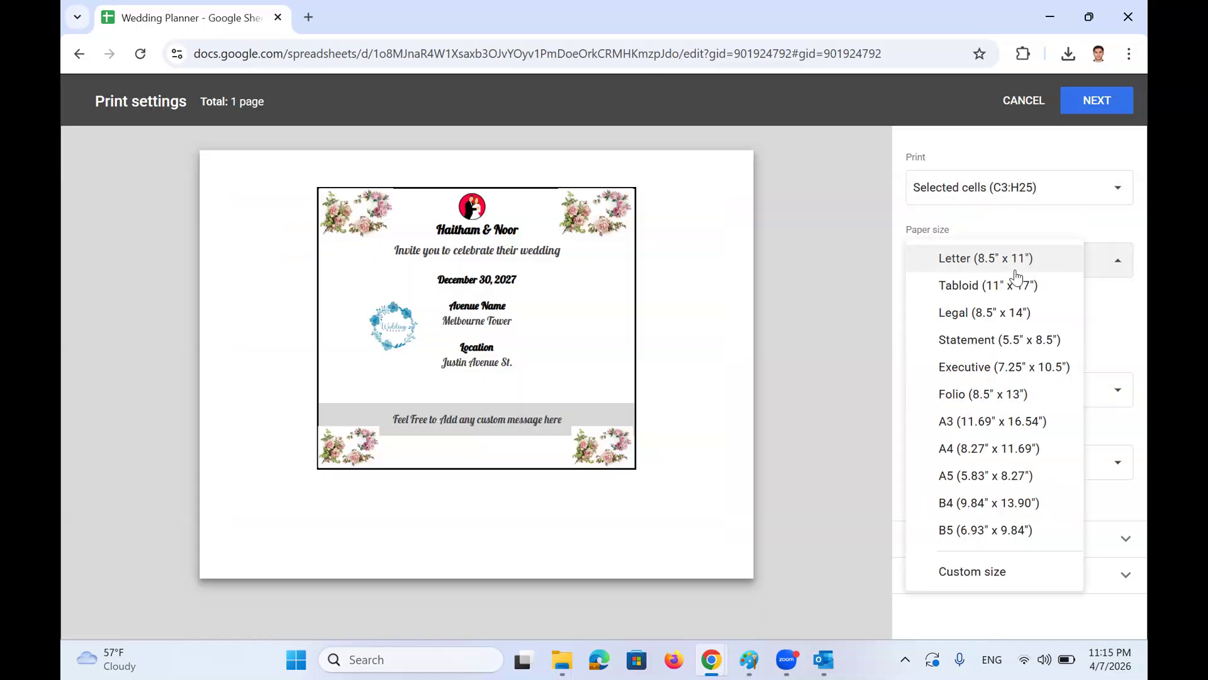
{"action": "left_click", "coordinate": [1017, 270]}
{"action": "left_click", "coordinate": [1023, 387]}
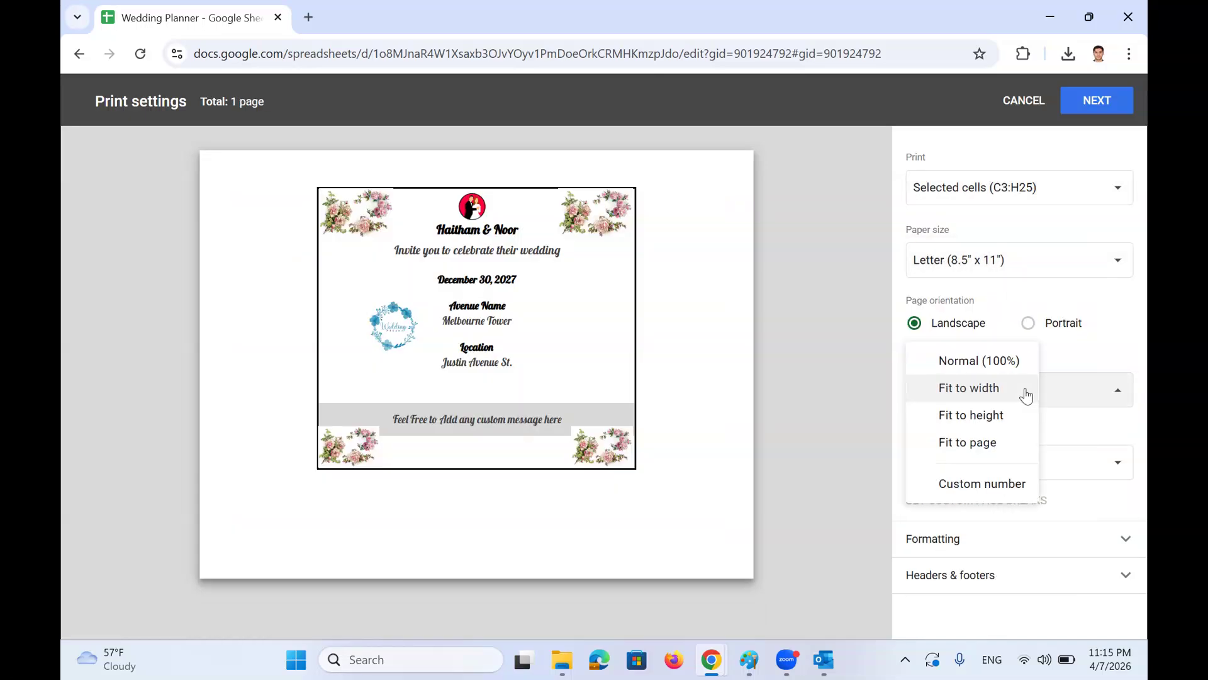
{"action": "left_click", "coordinate": [996, 414]}
{"action": "left_click", "coordinate": [992, 406]}
{"action": "left_click", "coordinate": [998, 415]}
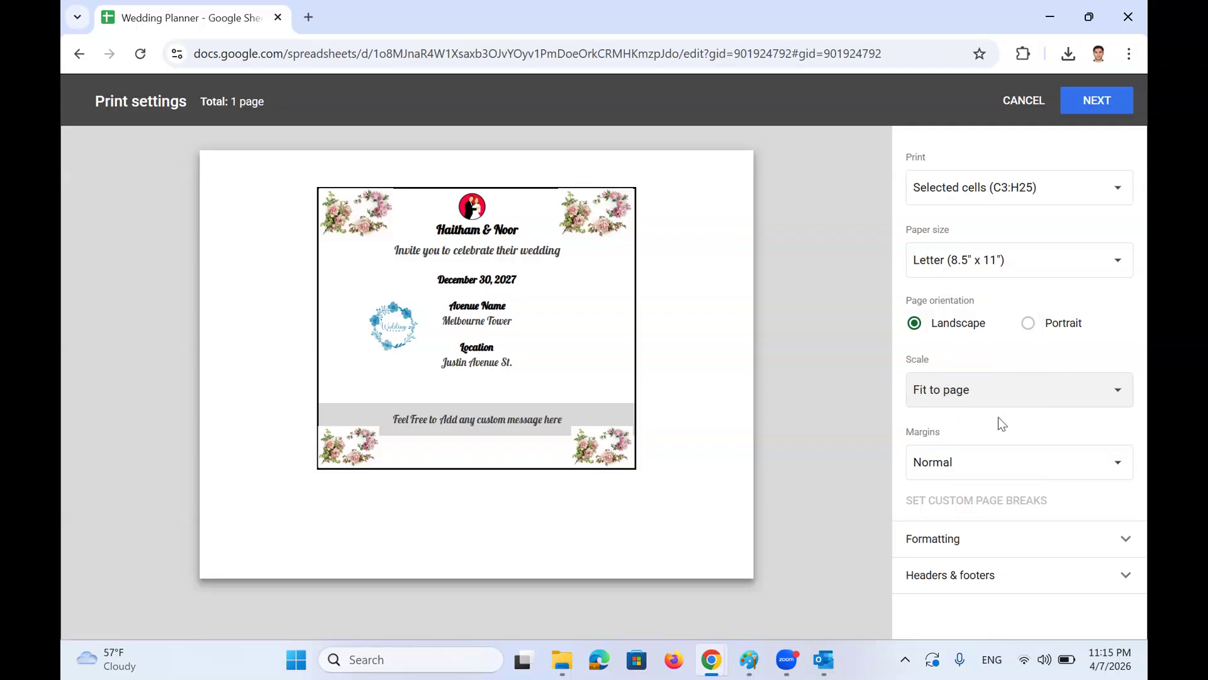
{"action": "left_click", "coordinate": [1011, 446]}
{"action": "left_click", "coordinate": [994, 488]}
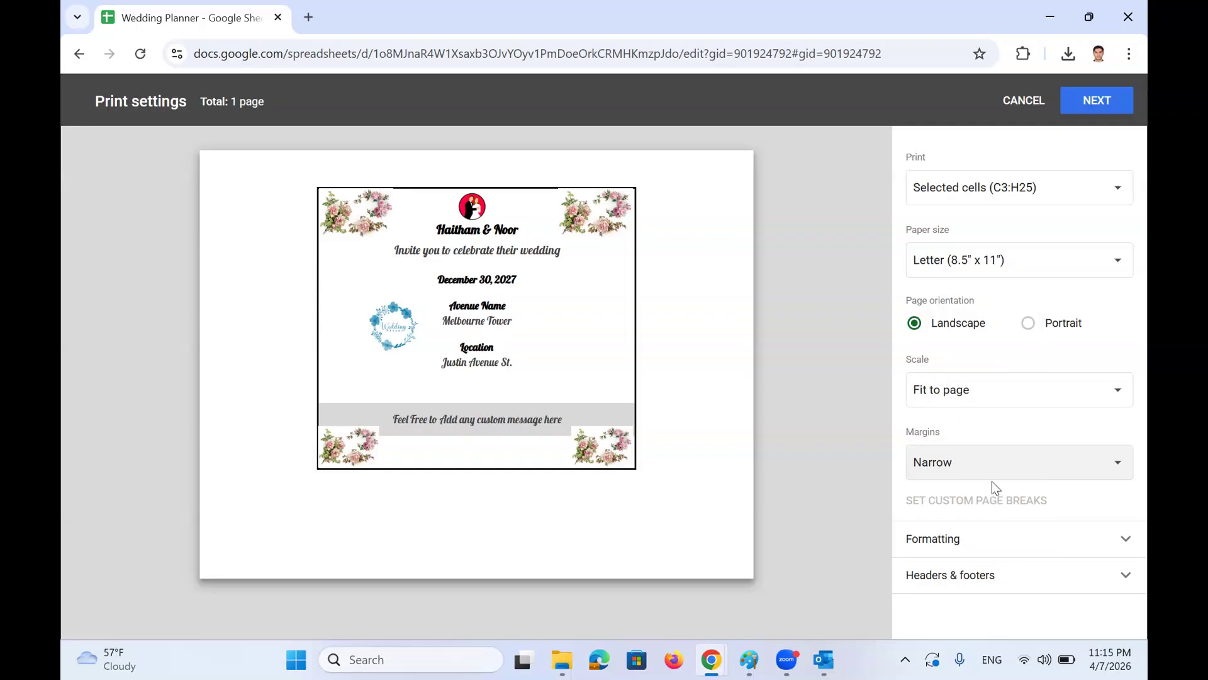
Switch the paper size to A4 and cancel the print settings without printing
{"action": "left_click", "coordinate": [993, 195]}
{"action": "left_click", "coordinate": [993, 198]}
{"action": "left_click", "coordinate": [997, 255]}
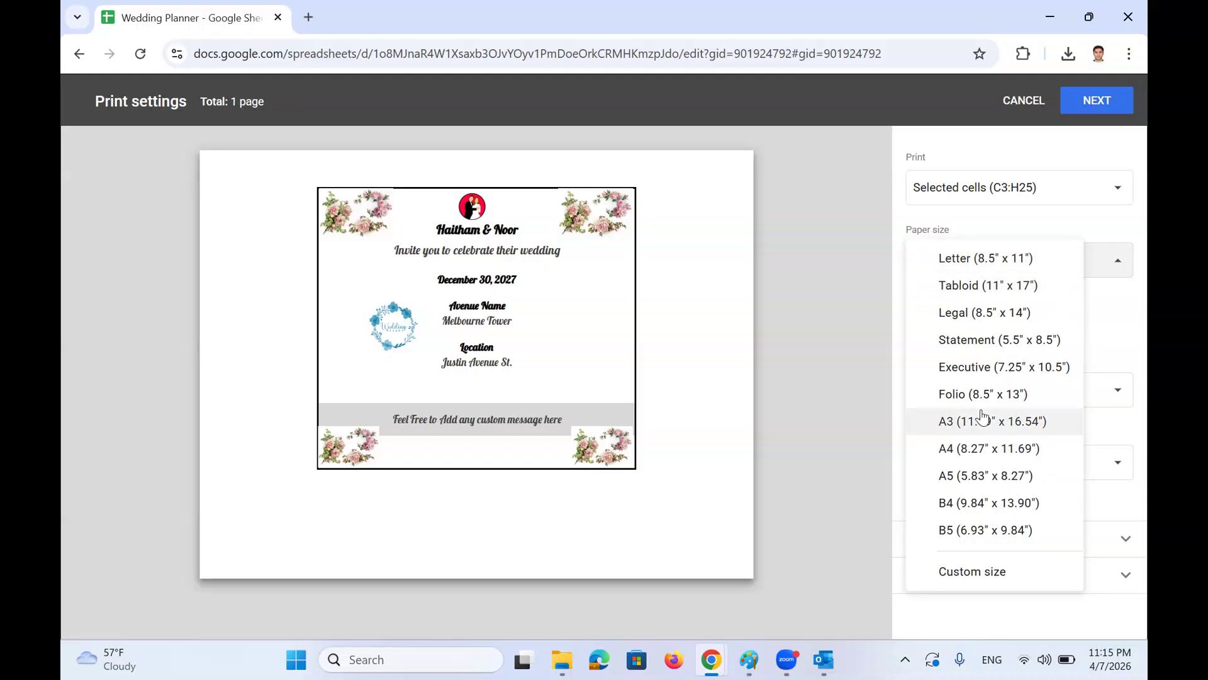
{"action": "left_click", "coordinate": [989, 446]}
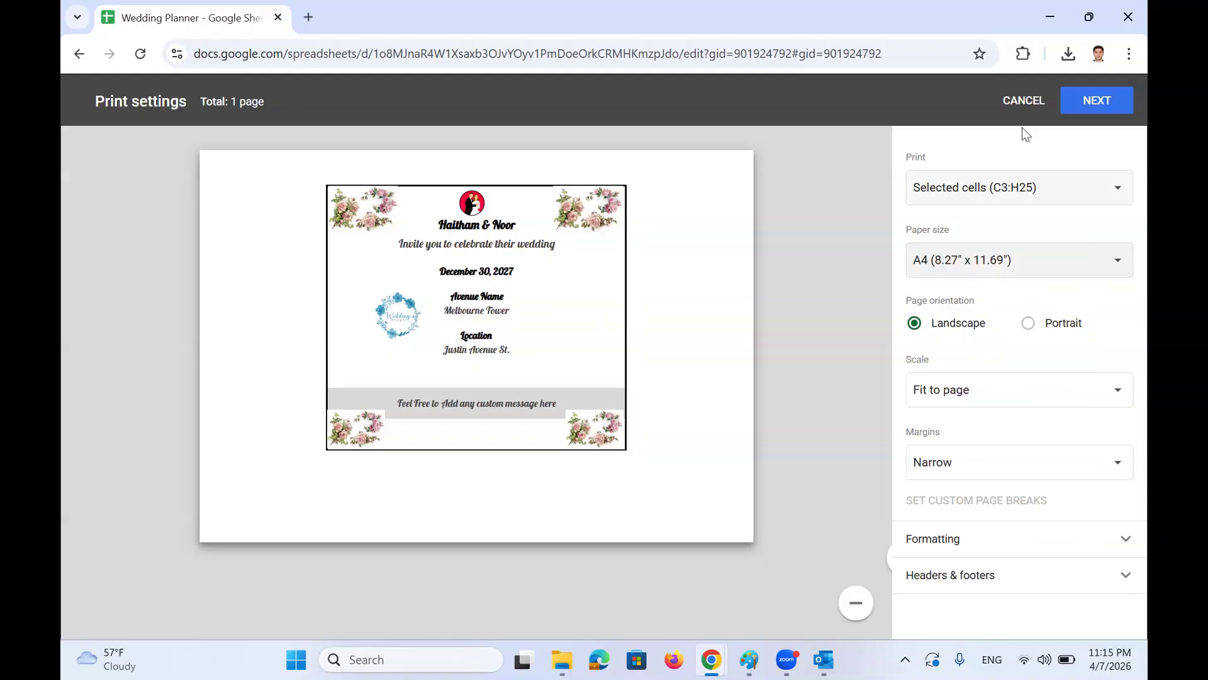
{"action": "mouse_move", "coordinate": [726, 303]}
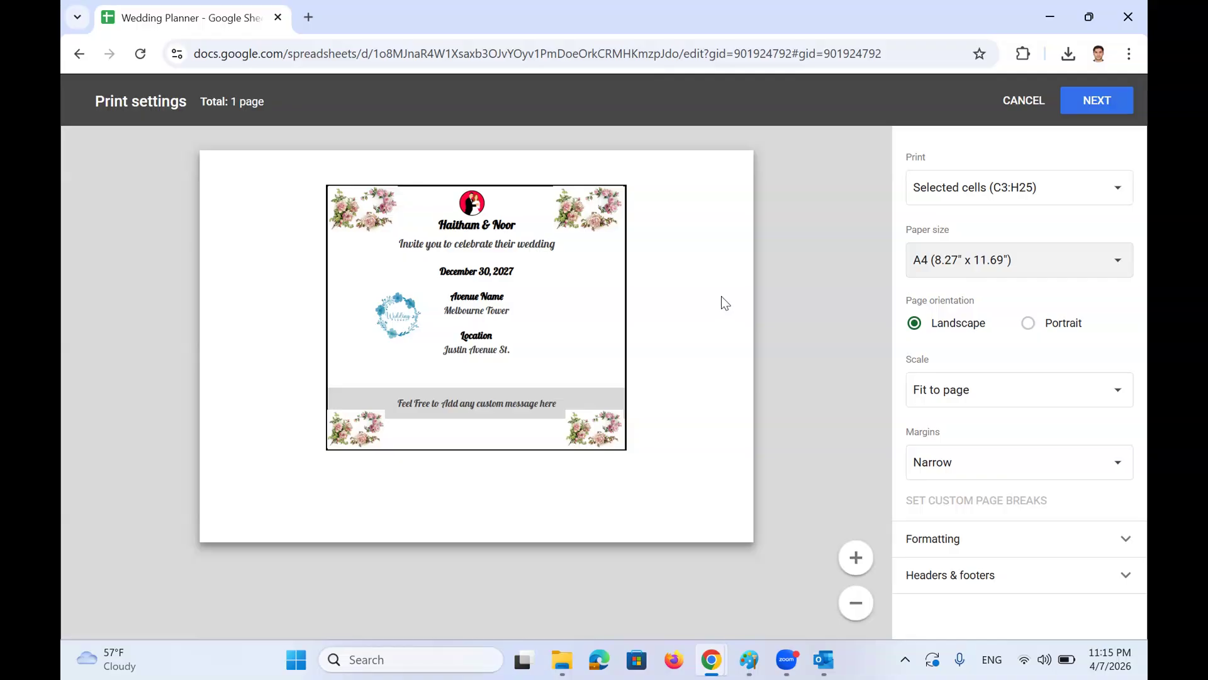
{"action": "left_click", "coordinate": [1023, 101]}
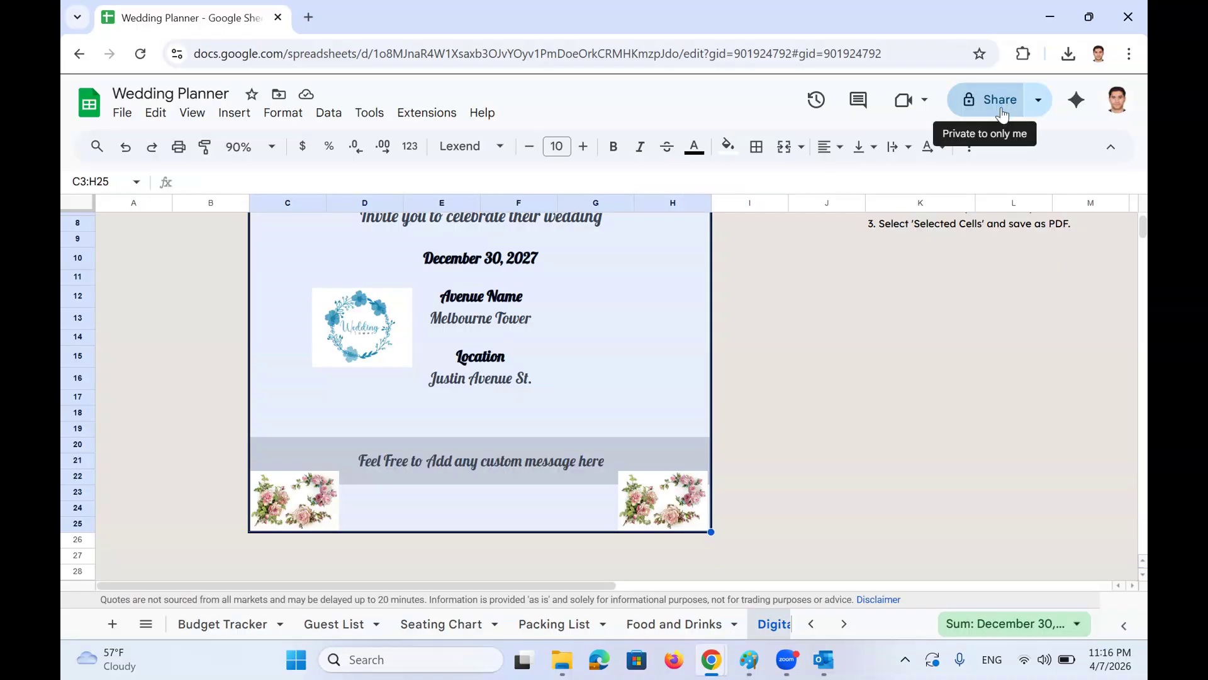
Go to the Timeline sheet with its four task deadlines and planning progress bar
{"action": "left_click", "coordinate": [146, 623]}
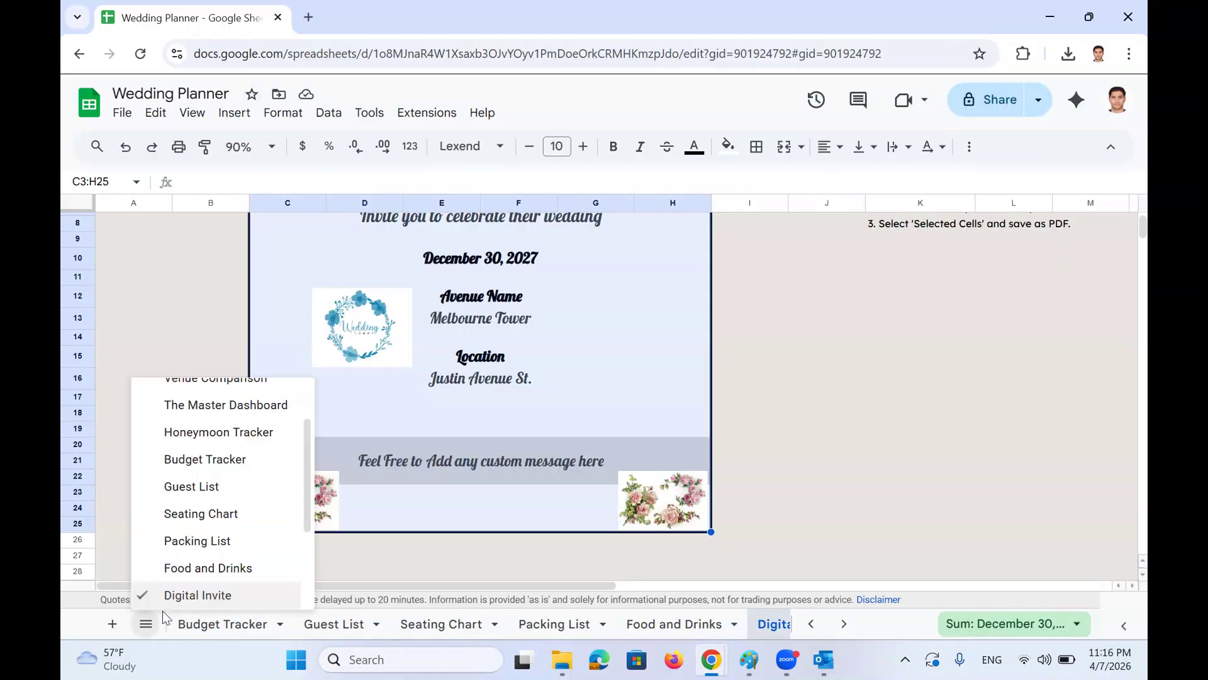
{"action": "scroll", "coordinate": [244, 513], "scroll_direction": "down", "scroll_amount": 2}
{"action": "scroll", "coordinate": [244, 513], "scroll_direction": "down", "scroll_amount": 1}
{"action": "left_click", "coordinate": [234, 484]}
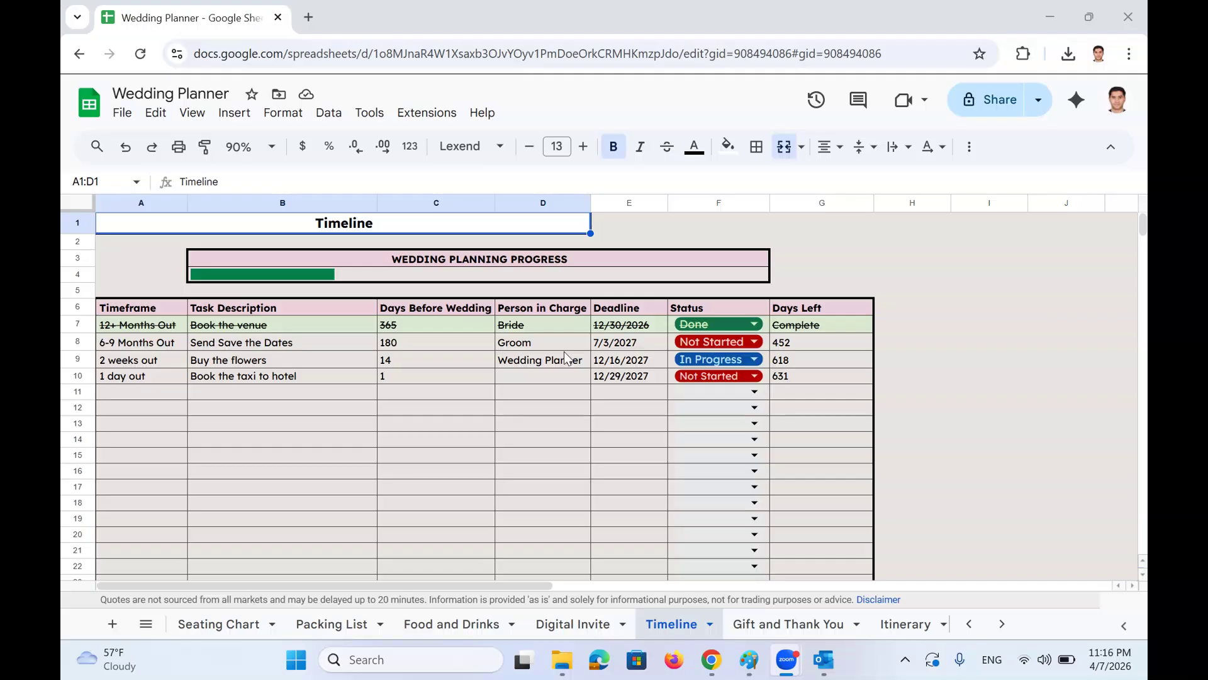
{"action": "left_click_drag", "start_coordinate": [245, 310], "coordinate": [248, 444]}
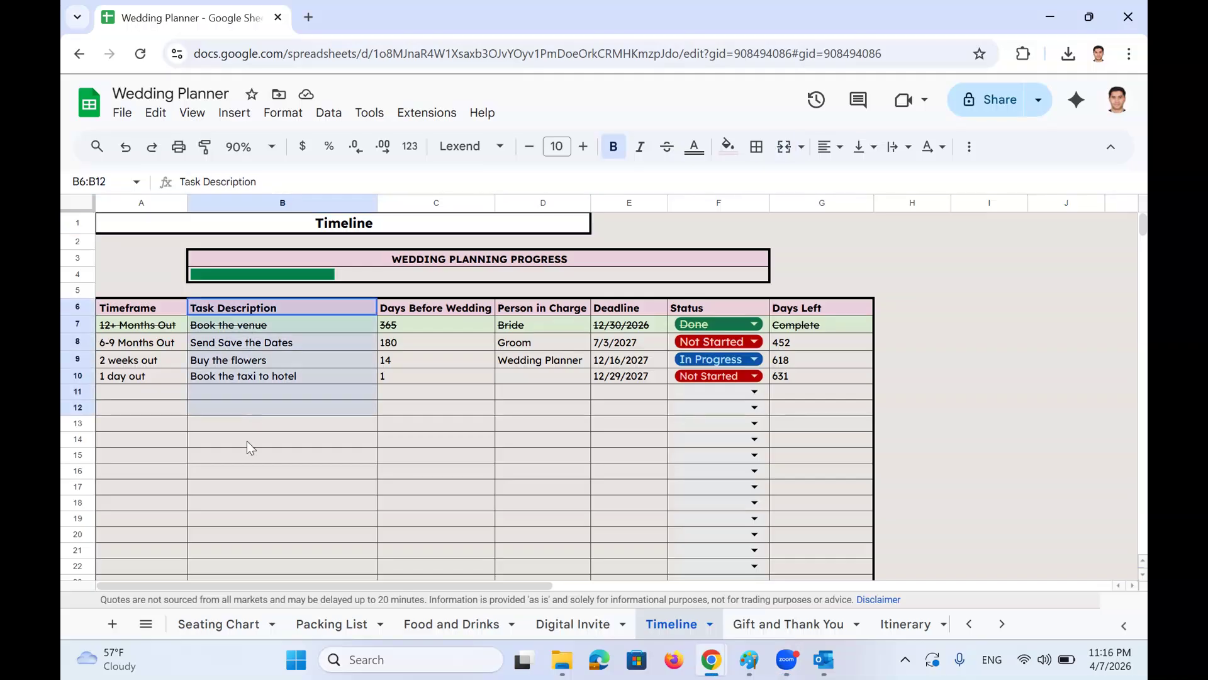
{"action": "left_click", "coordinate": [132, 343]}
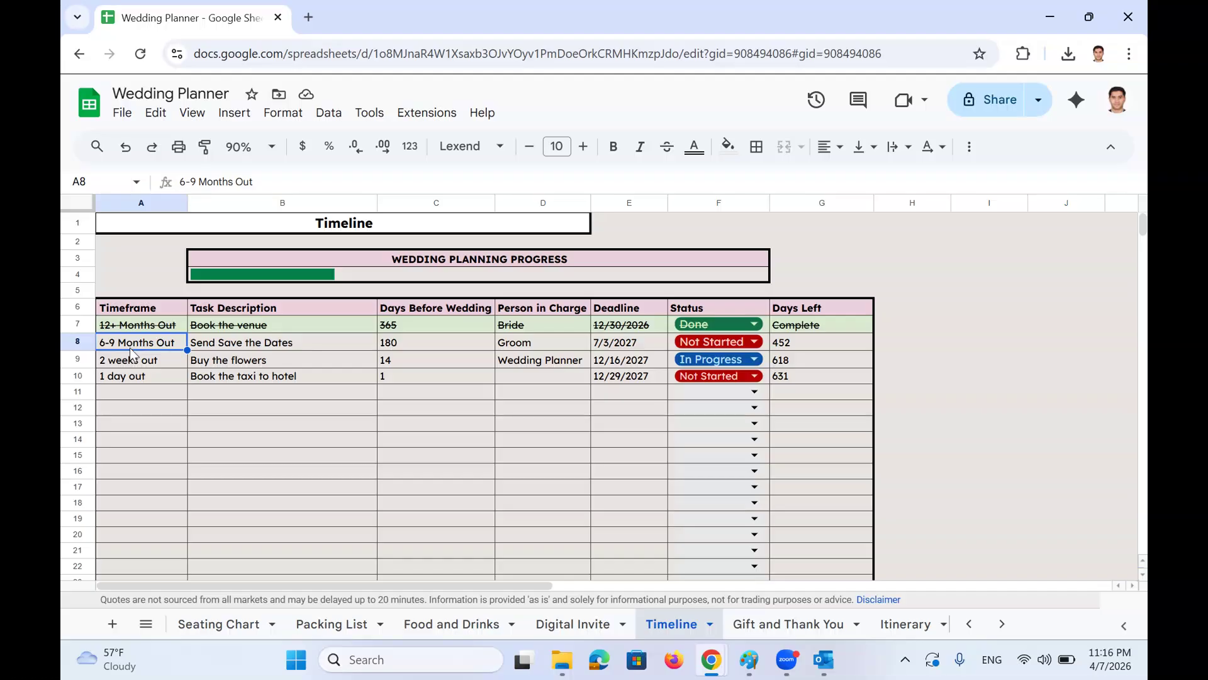
{"action": "left_click", "coordinate": [133, 367]}
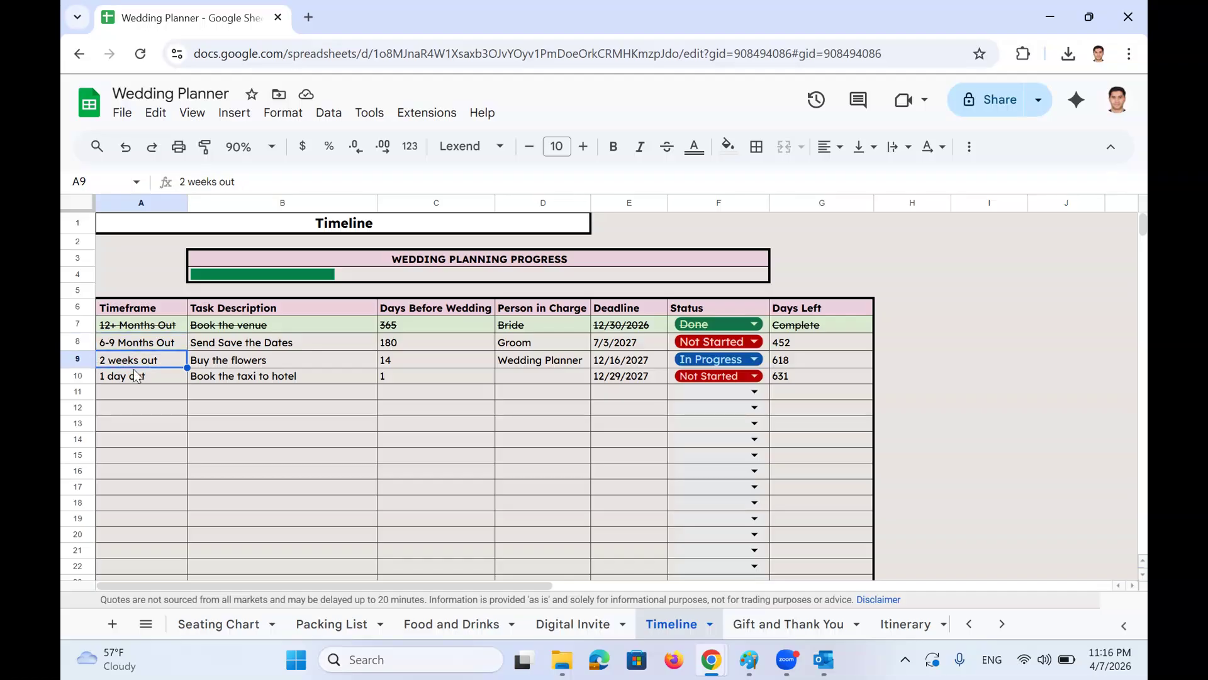
{"action": "left_click", "coordinate": [129, 377]}
{"action": "left_click", "coordinate": [131, 399]}
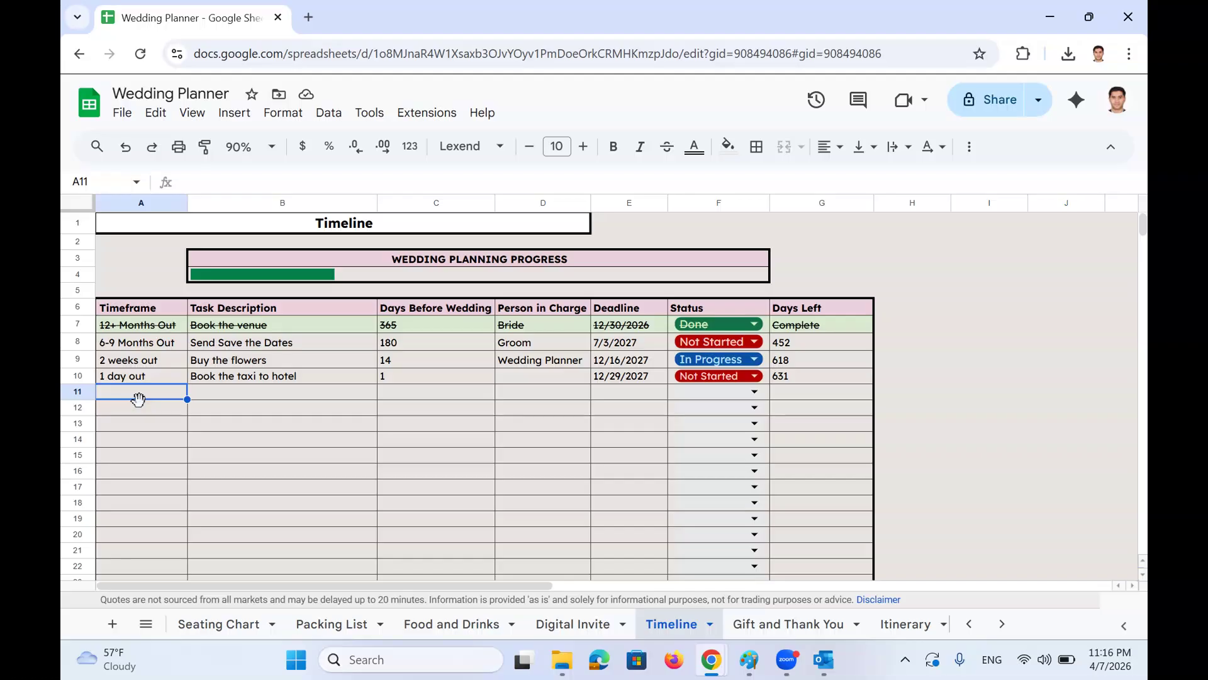
{"action": "left_click", "coordinate": [448, 326]}
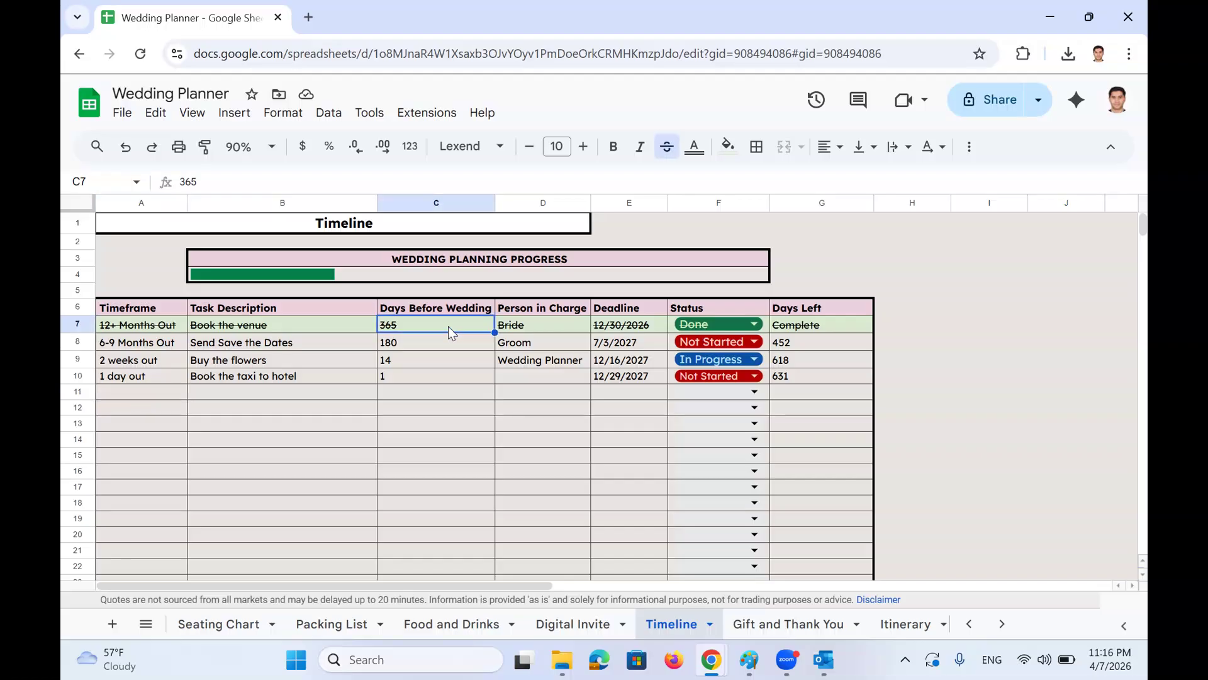
{"action": "left_click", "coordinate": [413, 343]}
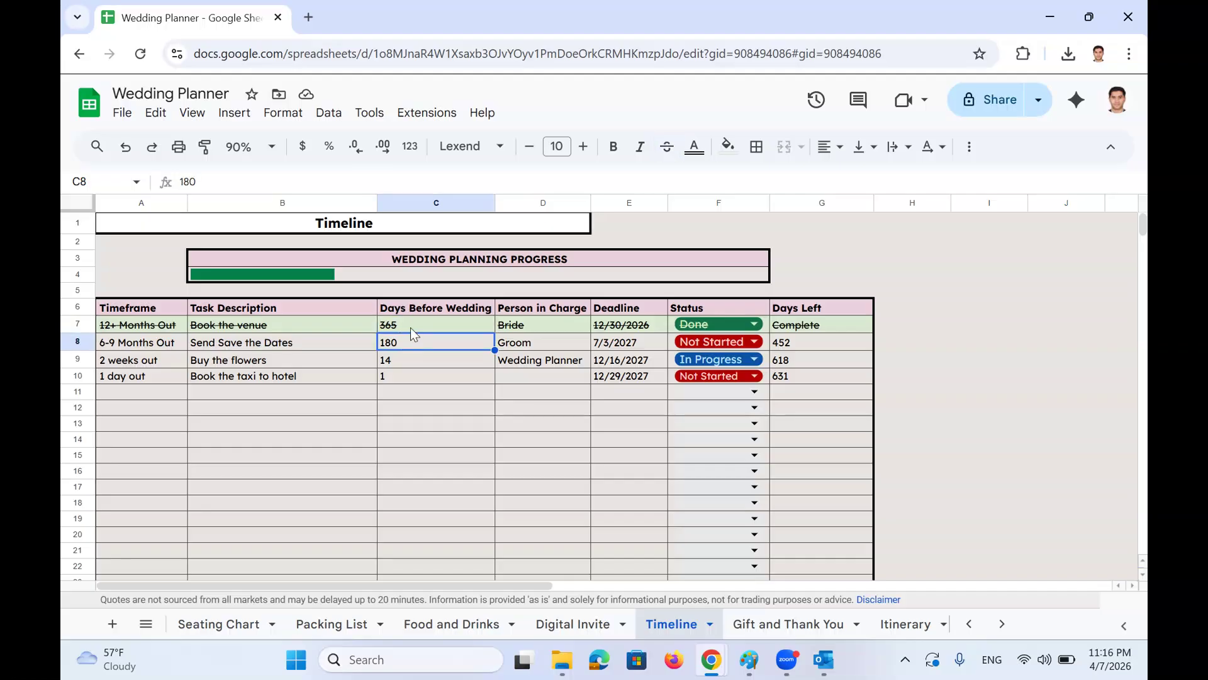
{"action": "left_click", "coordinate": [411, 328]}
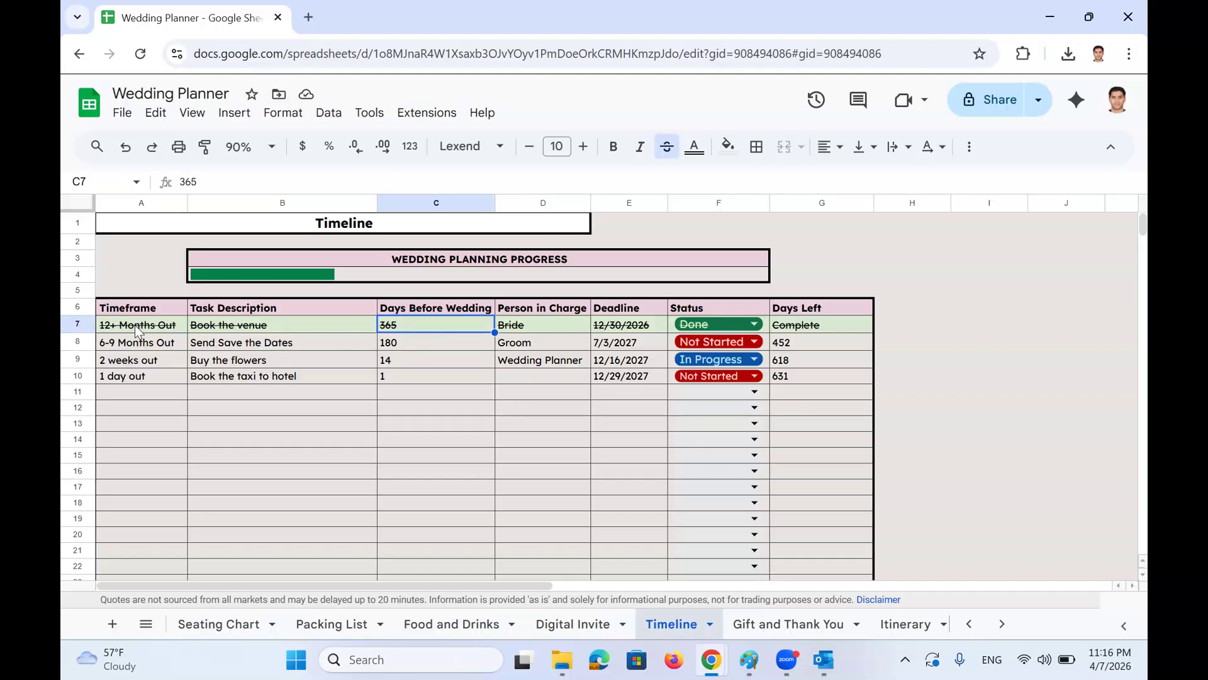
{"action": "left_click", "coordinate": [400, 342]}
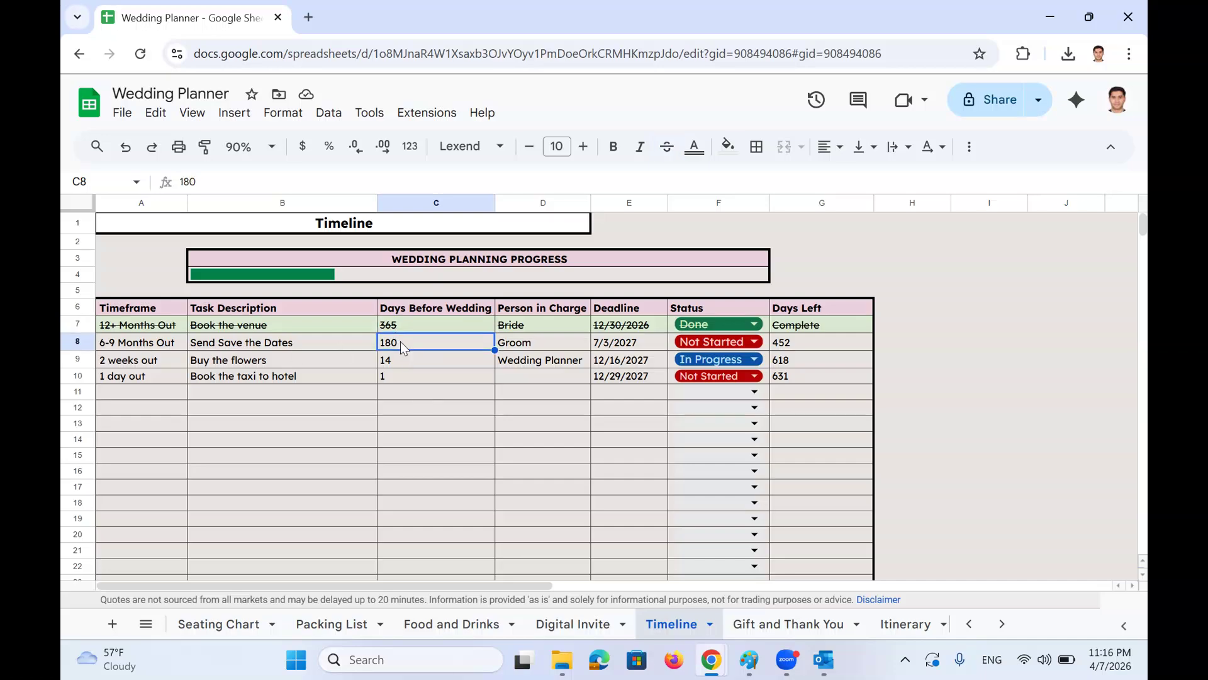
{"action": "left_click", "coordinate": [419, 362]}
{"action": "left_click_drag", "start_coordinate": [160, 327], "coordinate": [163, 381]}
{"action": "left_click_drag", "start_coordinate": [395, 323], "coordinate": [398, 381]}
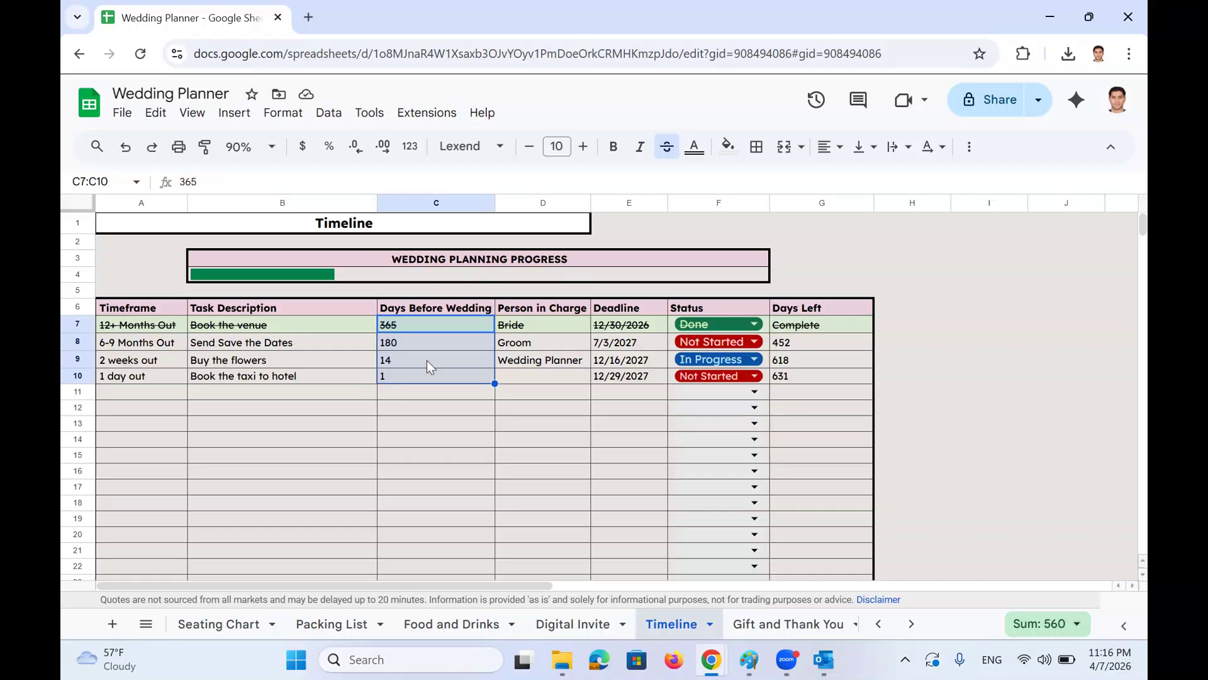
{"action": "left_click", "coordinate": [512, 328]}
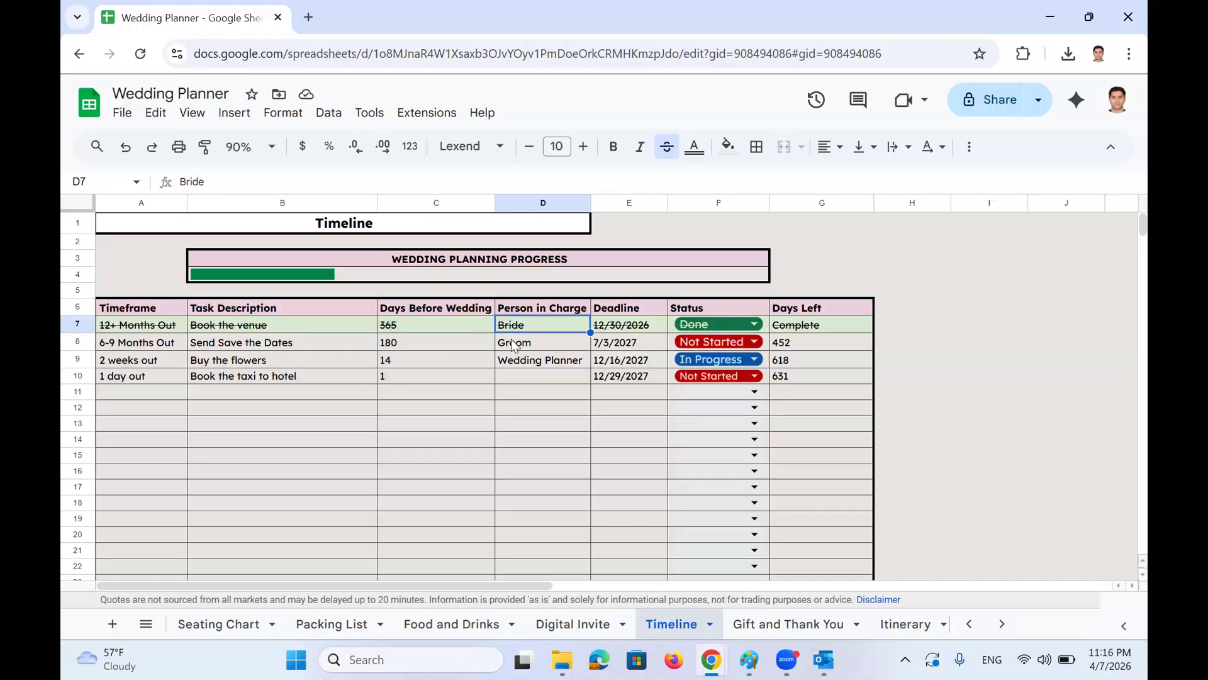
{"action": "left_click", "coordinate": [514, 340]}
{"action": "key", "text": "Up"}
{"action": "left_click", "coordinate": [524, 345]}
{"action": "left_click", "coordinate": [533, 362]}
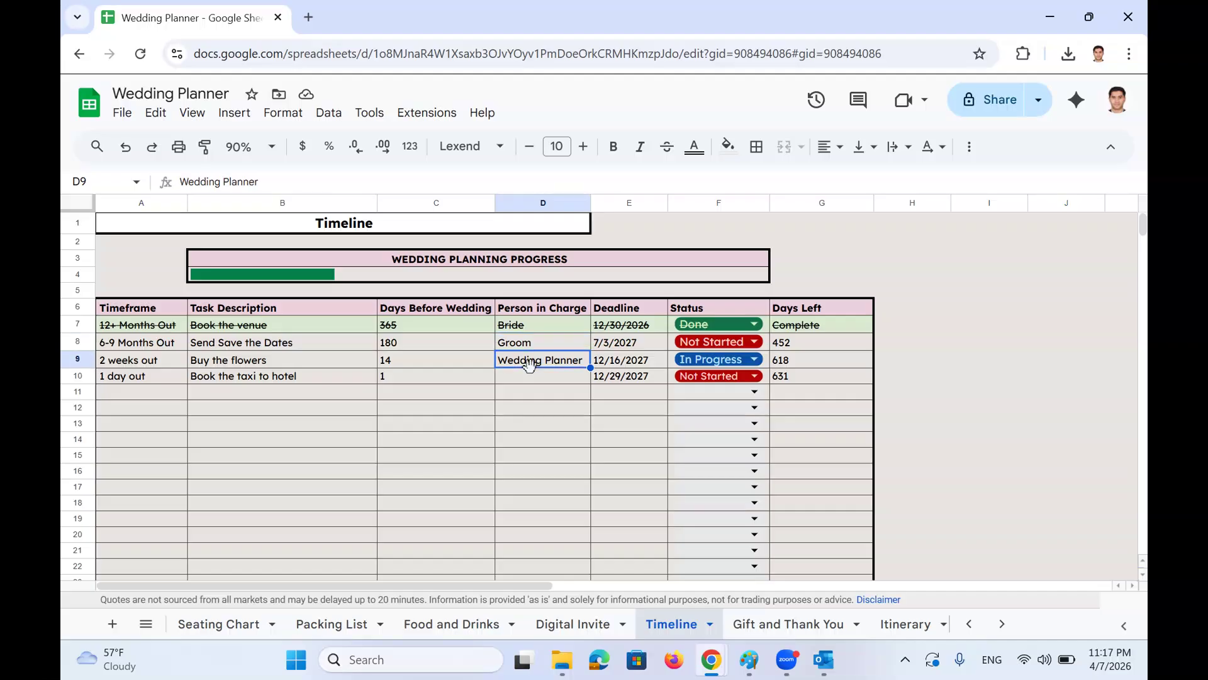
{"action": "left_click", "coordinate": [536, 377]}
{"action": "left_click", "coordinate": [616, 327]}
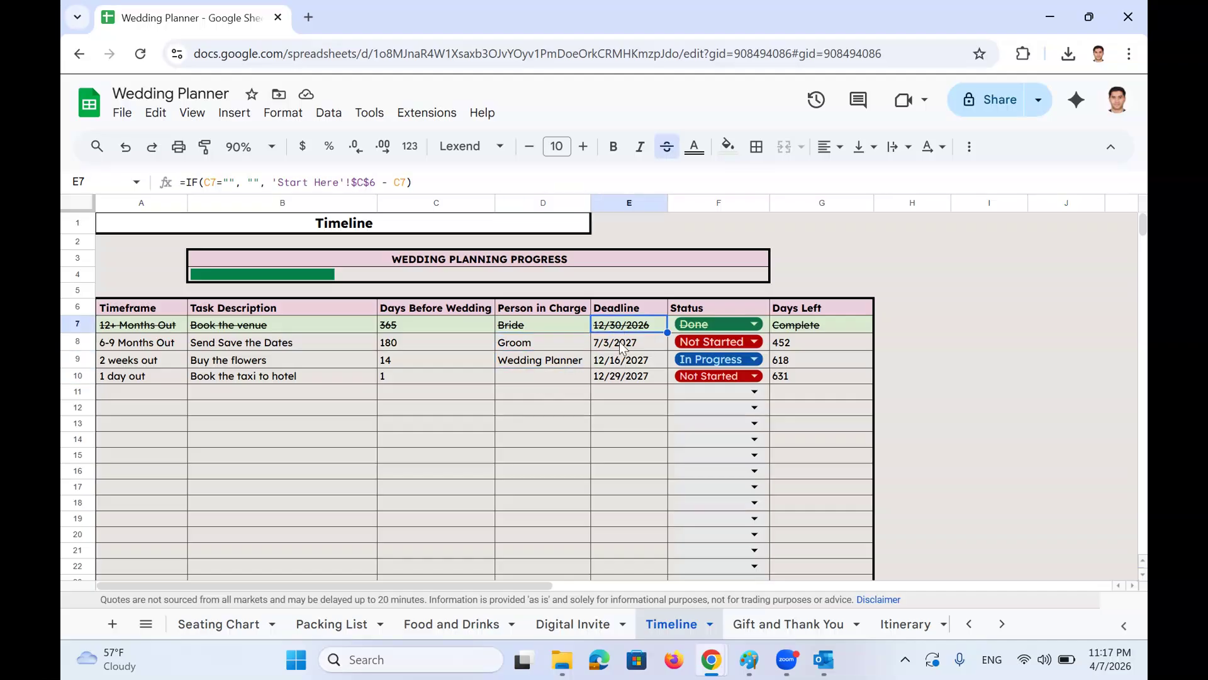
{"action": "double_click", "coordinate": [626, 327]}
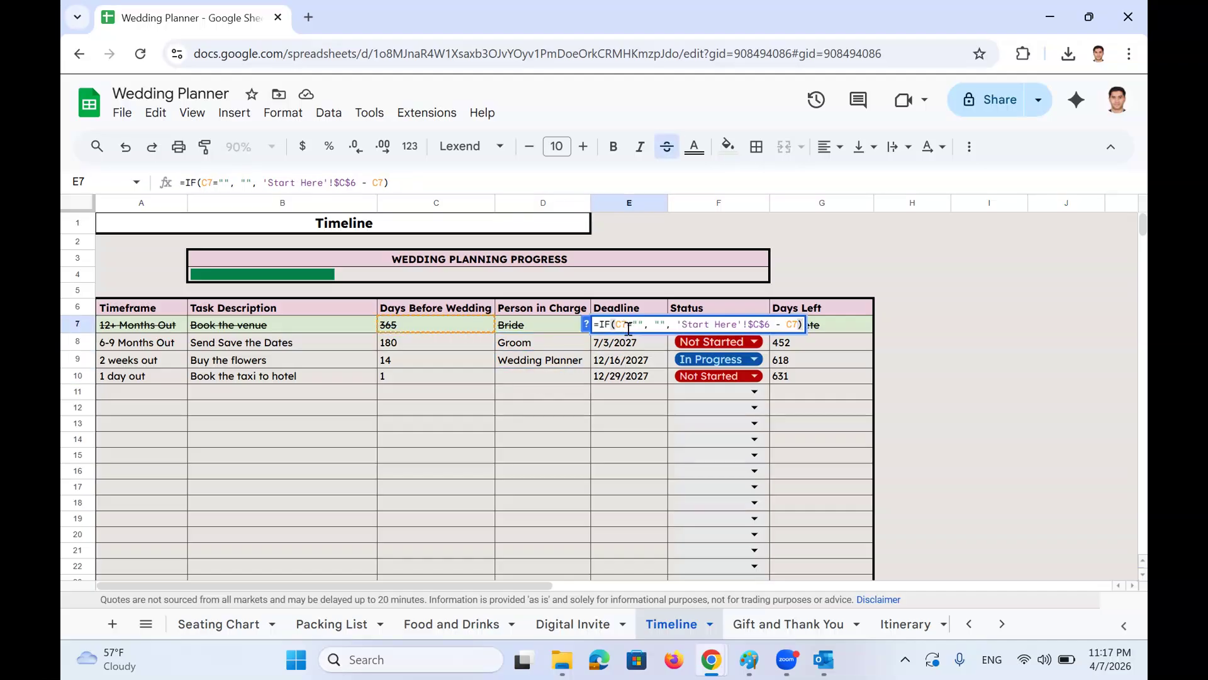
{"action": "key", "text": "Escape"}
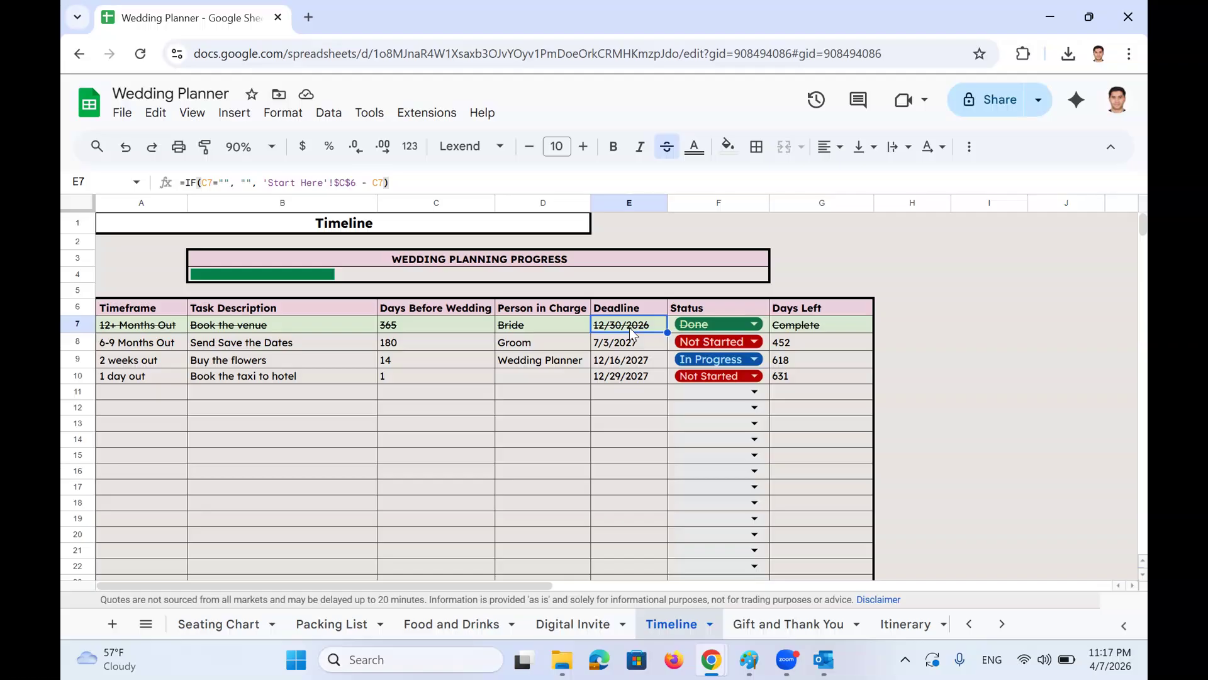
{"action": "left_click", "coordinate": [461, 332]}
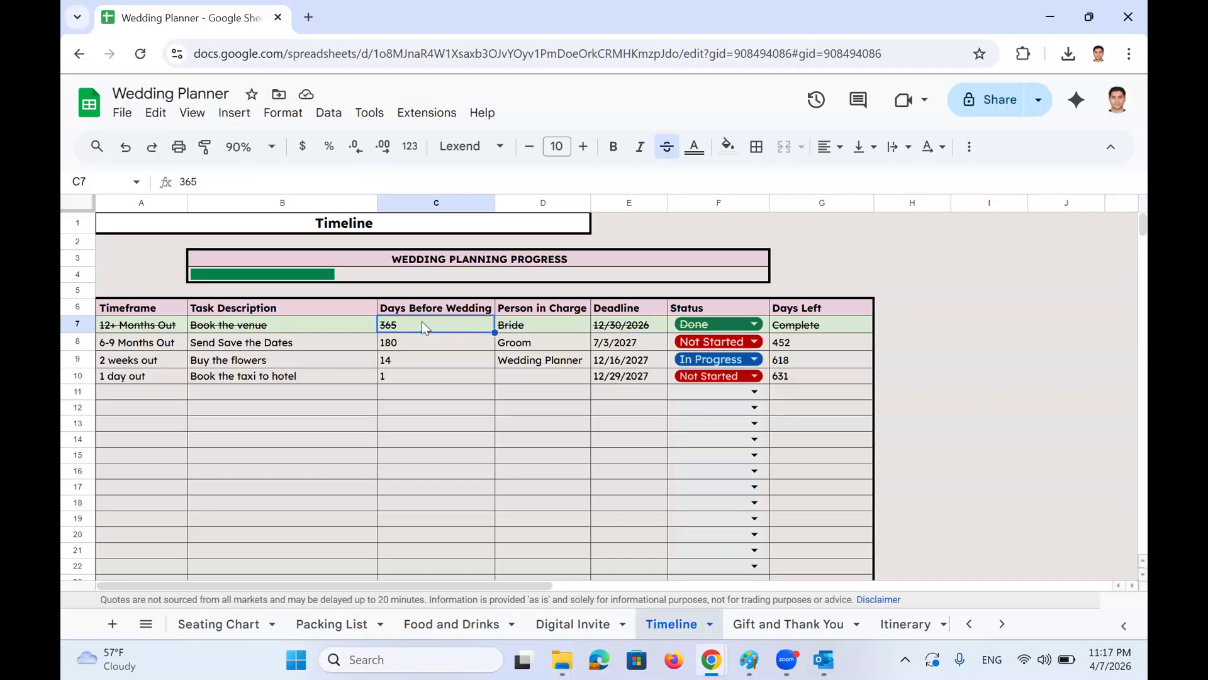
{"action": "left_click_drag", "start_coordinate": [422, 321], "coordinate": [434, 376]}
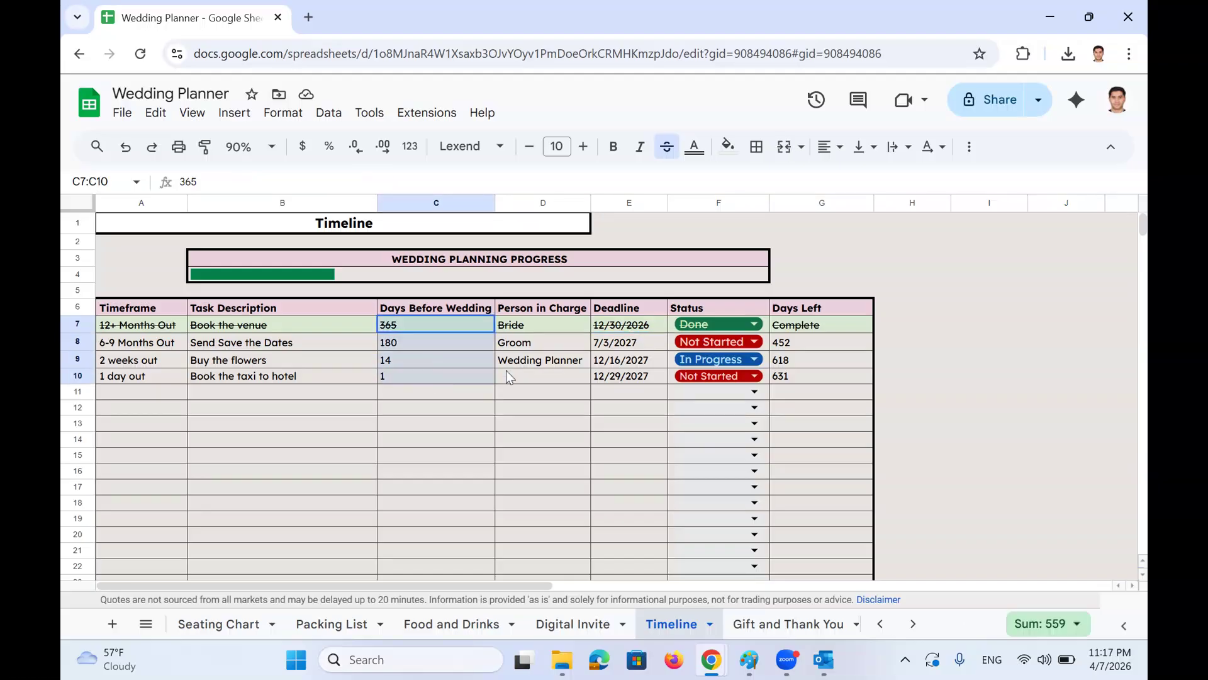
{"action": "left_click", "coordinate": [621, 327]}
{"action": "double_click", "coordinate": [621, 326]}
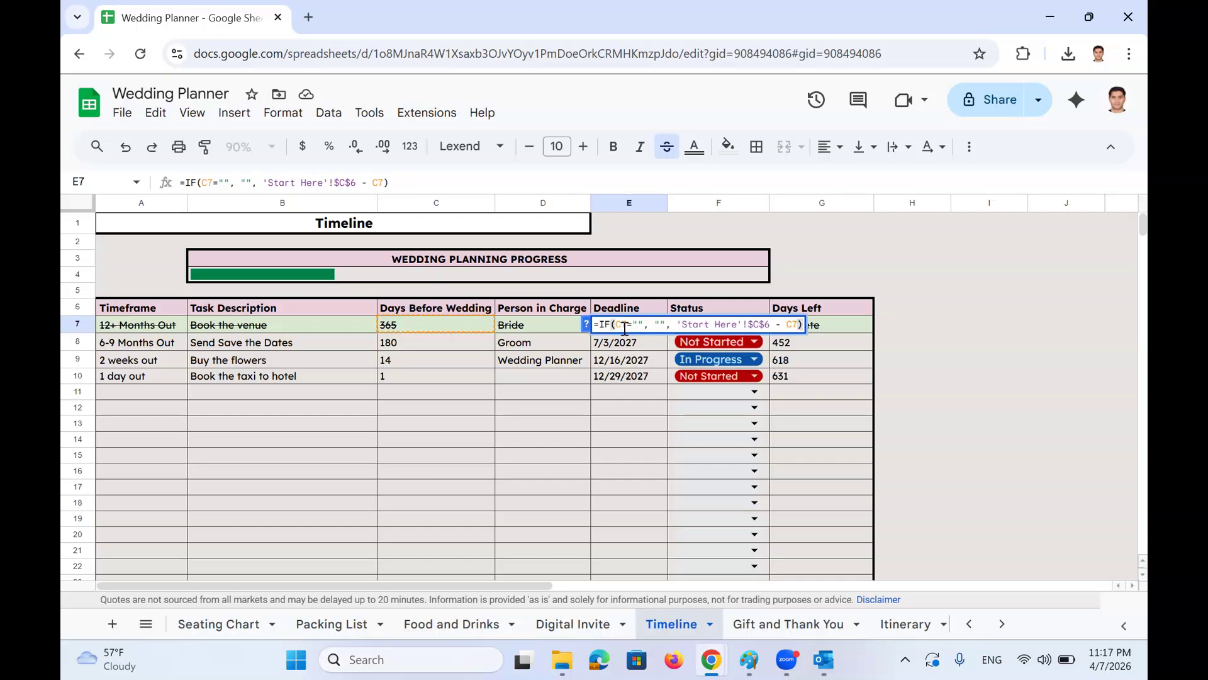
{"action": "key", "text": "Escape"}
{"action": "left_click", "coordinate": [146, 624]}
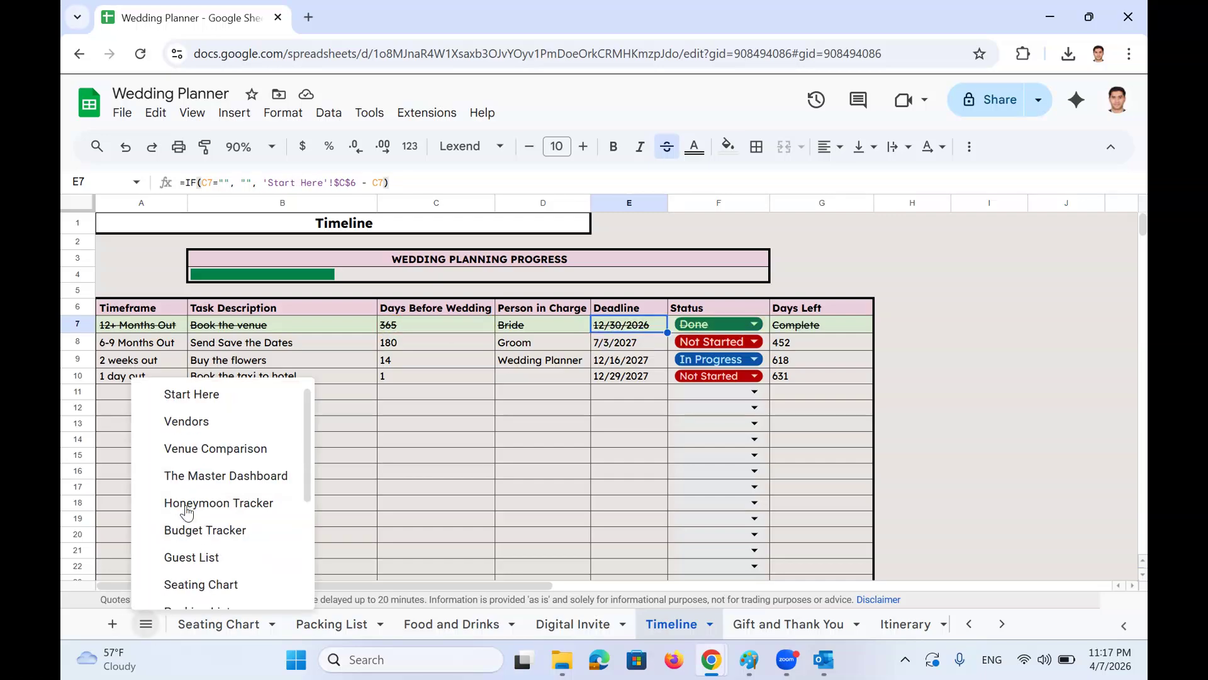
{"action": "left_click", "coordinate": [196, 396]}
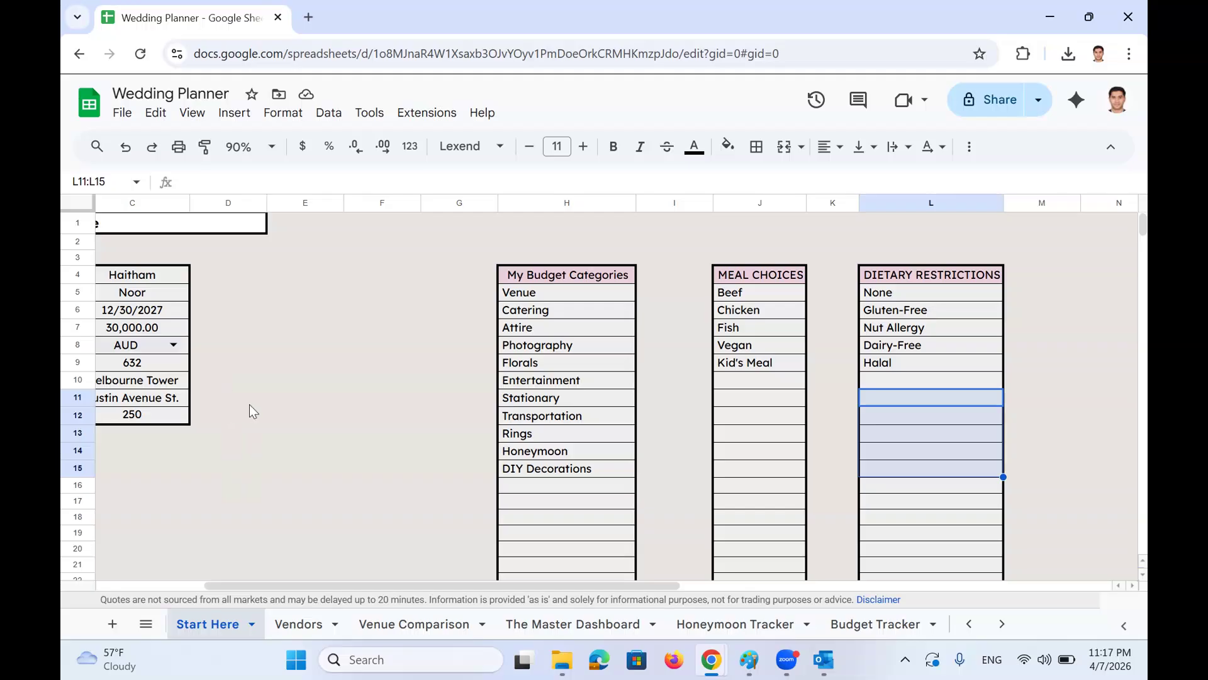
{"action": "left_click_drag", "start_coordinate": [250, 315], "coordinate": [338, 313]}
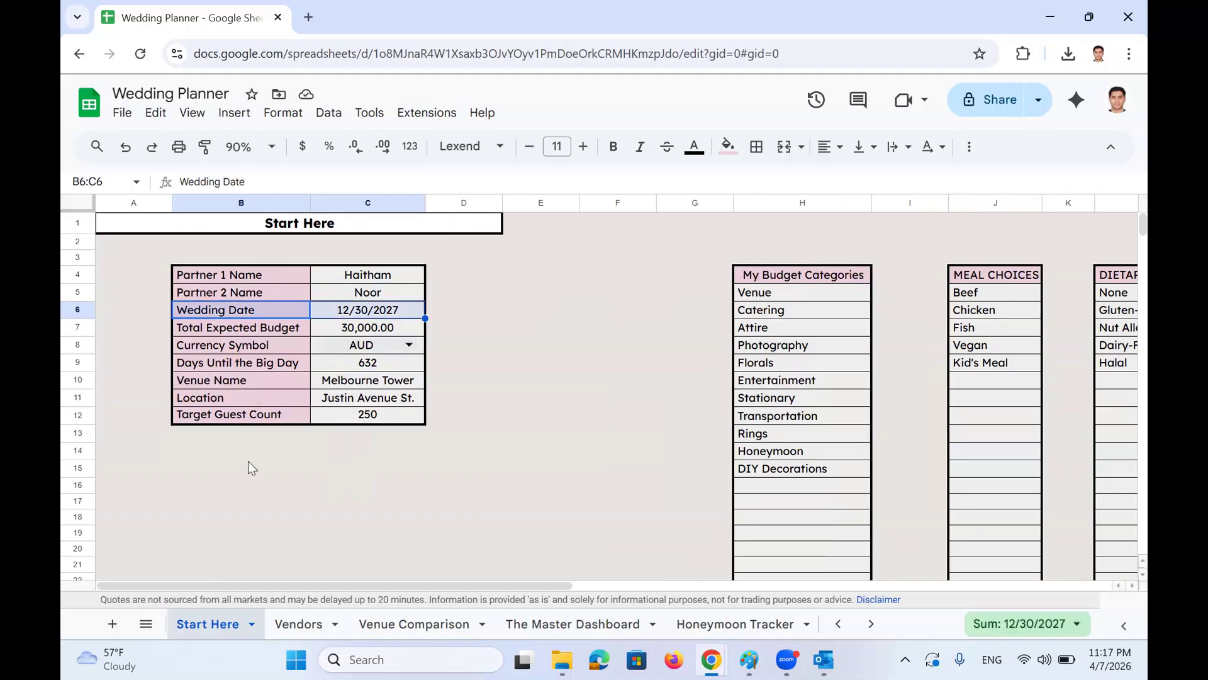
{"action": "left_click", "coordinate": [146, 623]}
{"action": "scroll", "coordinate": [188, 535], "scroll_direction": "down", "scroll_amount": 3}
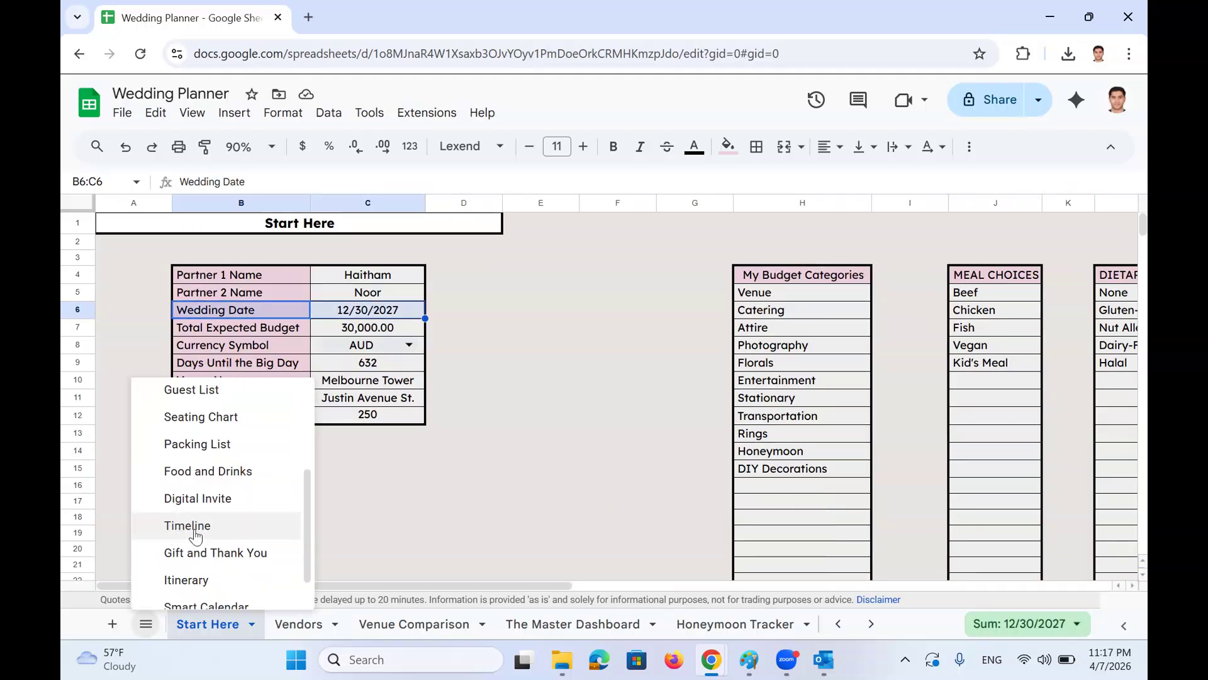
{"action": "left_click", "coordinate": [191, 527]}
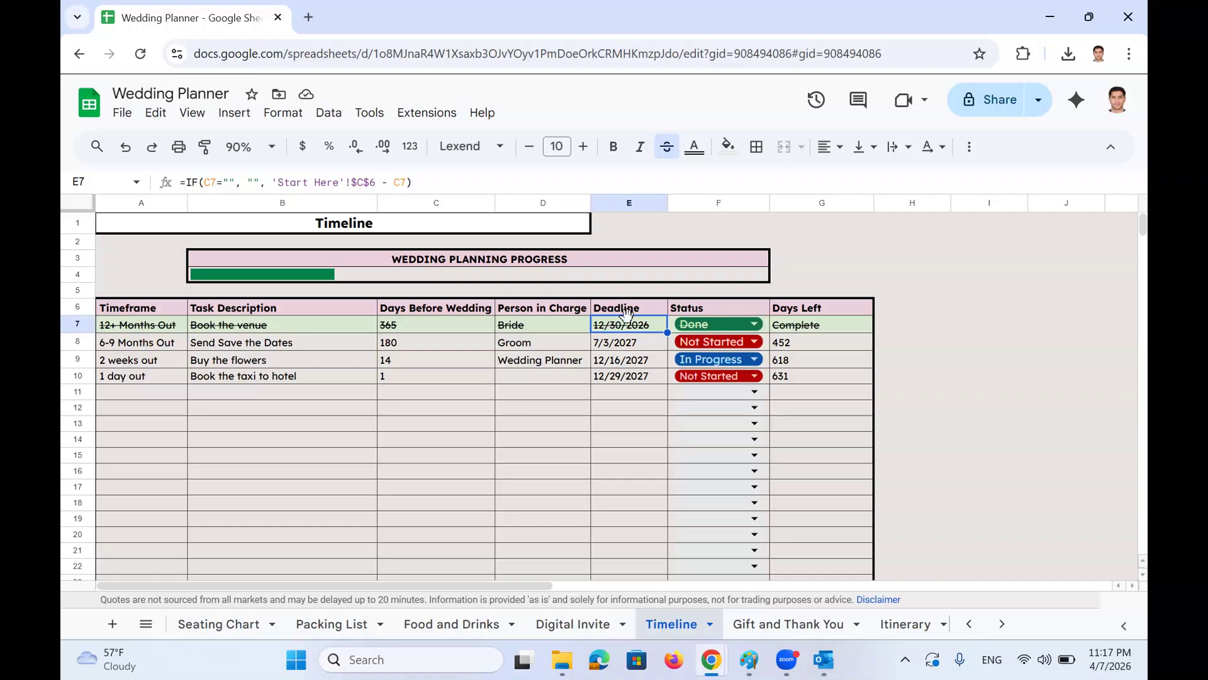
{"action": "left_click", "coordinate": [425, 326]}
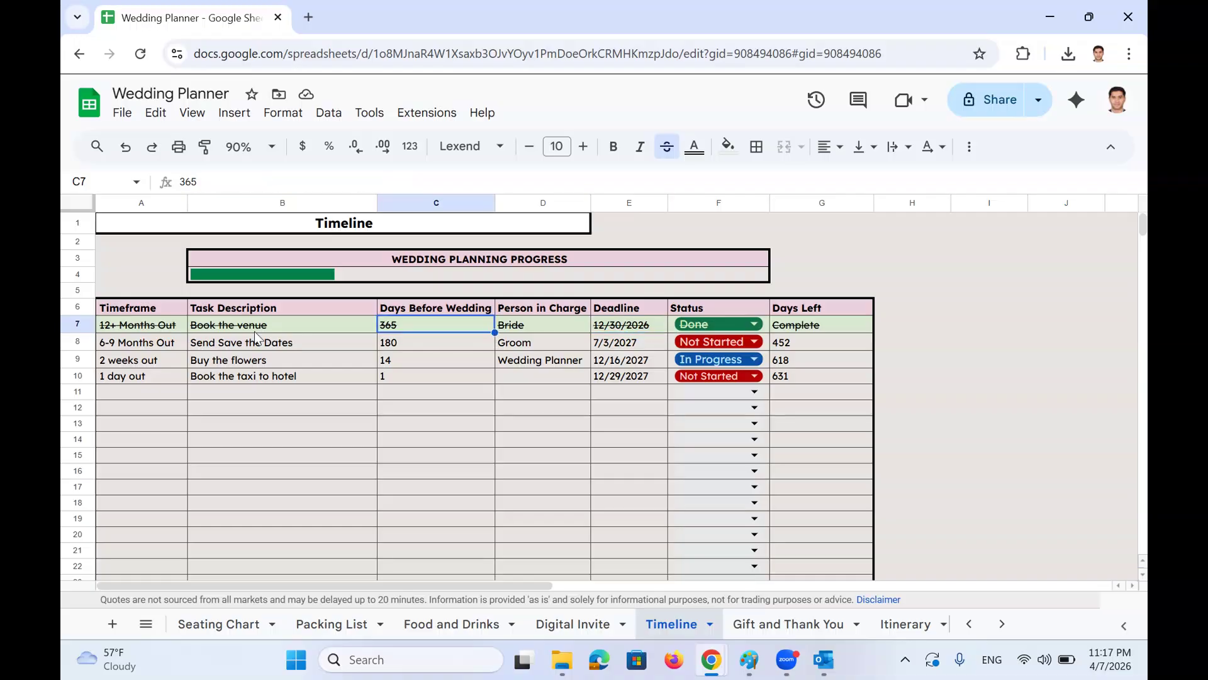
{"action": "left_click", "coordinate": [331, 327]}
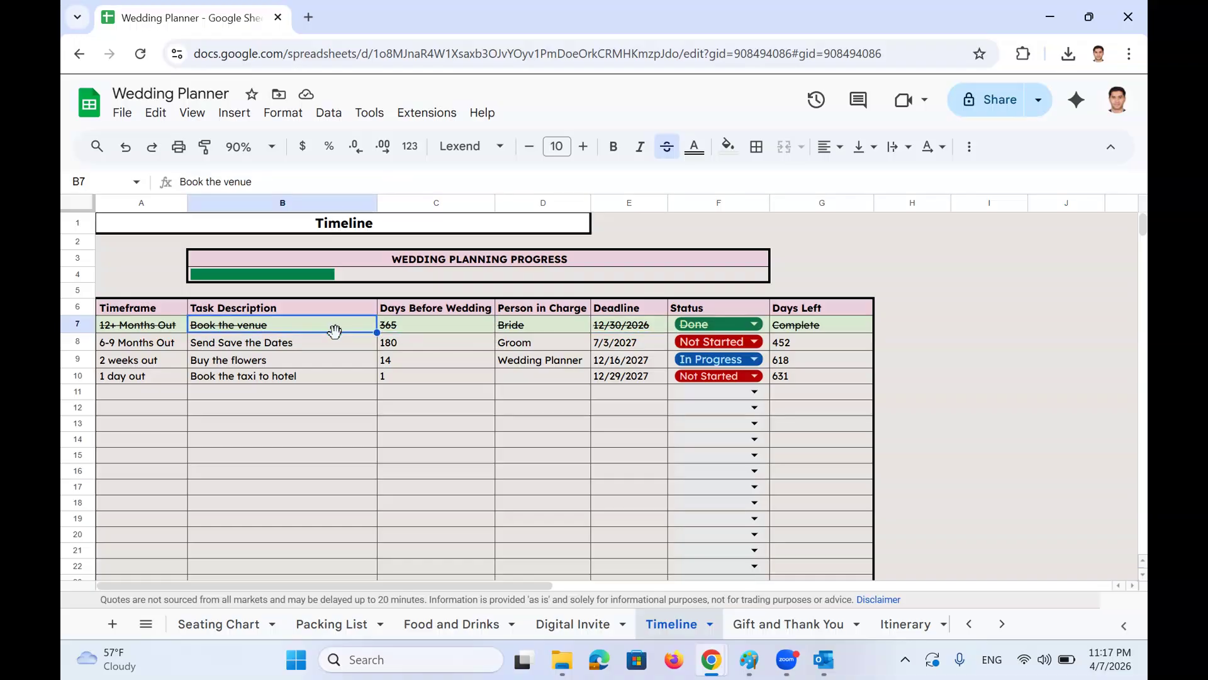
{"action": "left_click", "coordinate": [754, 324]}
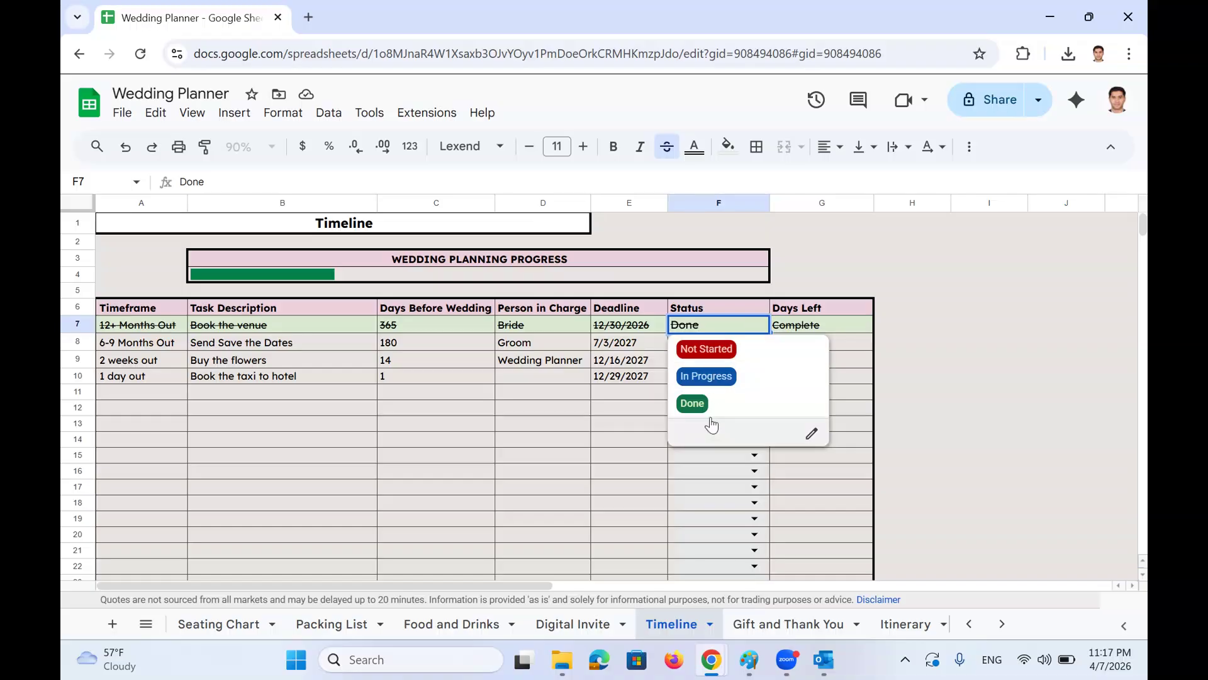
{"action": "left_click", "coordinate": [948, 376]}
{"action": "left_click", "coordinate": [831, 330]}
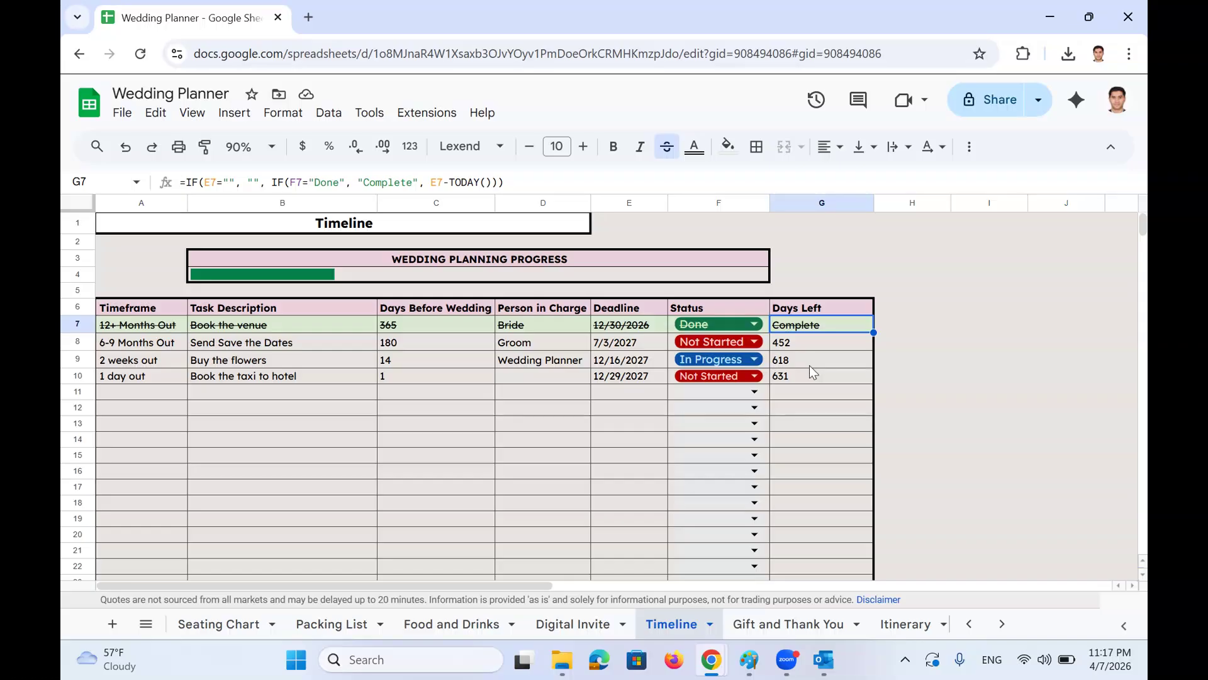
{"action": "left_click", "coordinate": [636, 342]}
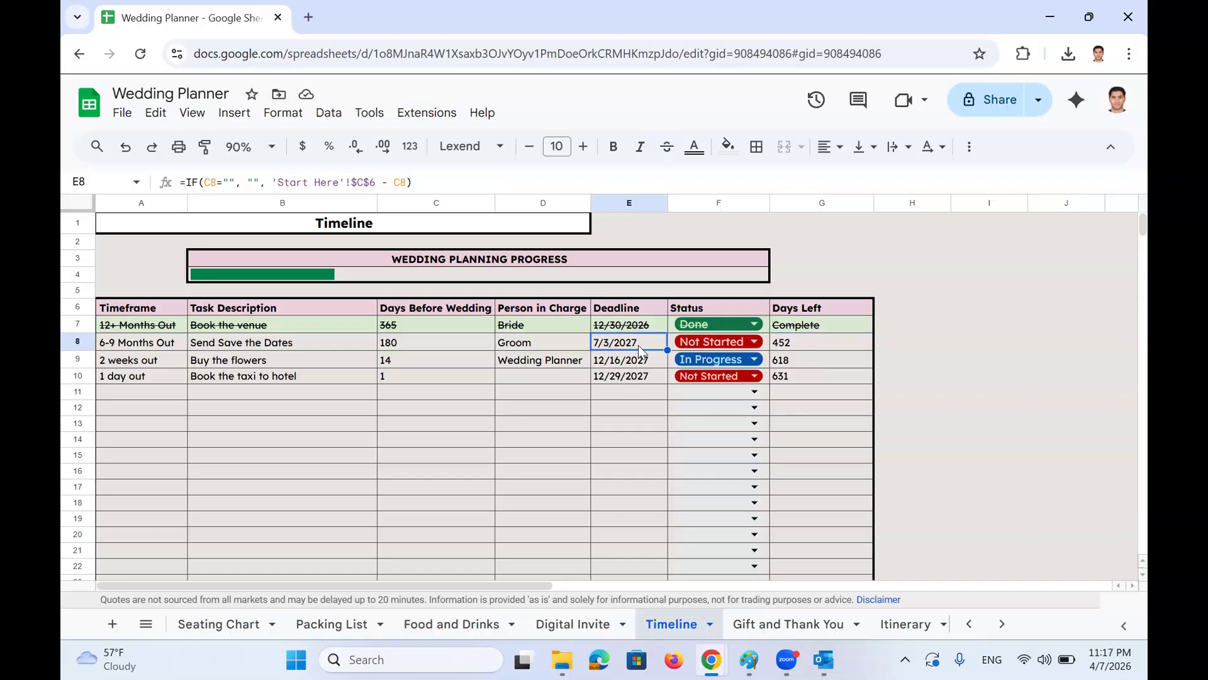
{"action": "left_click", "coordinate": [791, 345]}
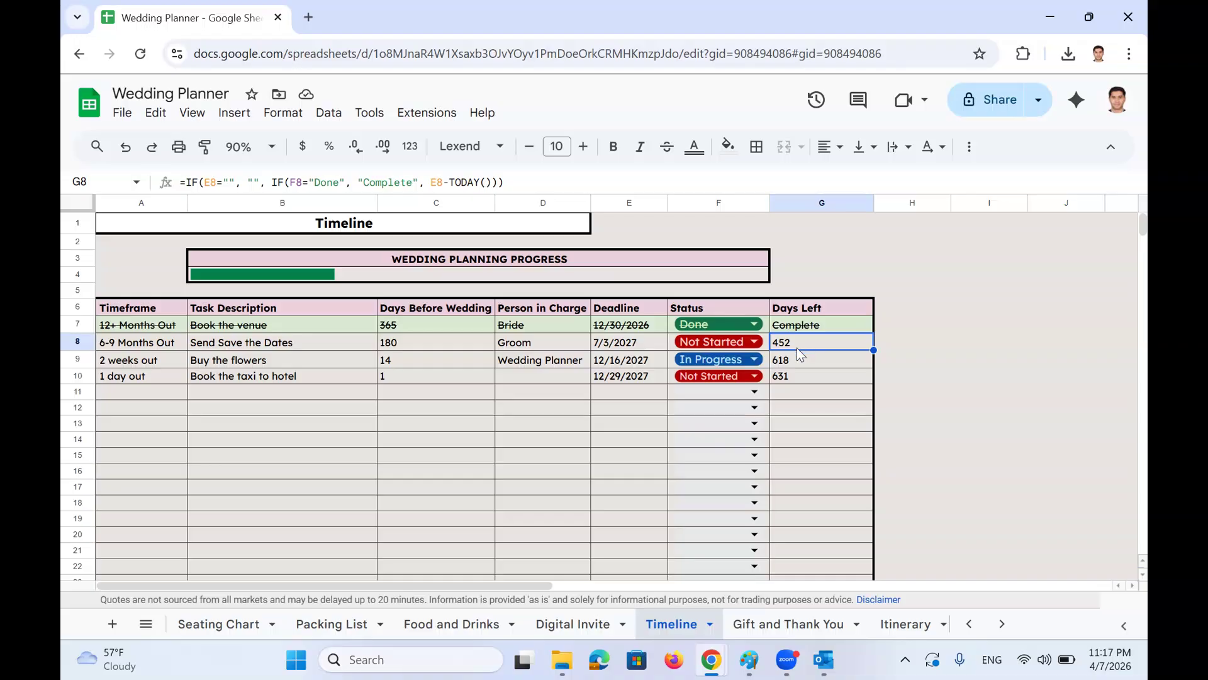
{"action": "left_click", "coordinate": [394, 346]}
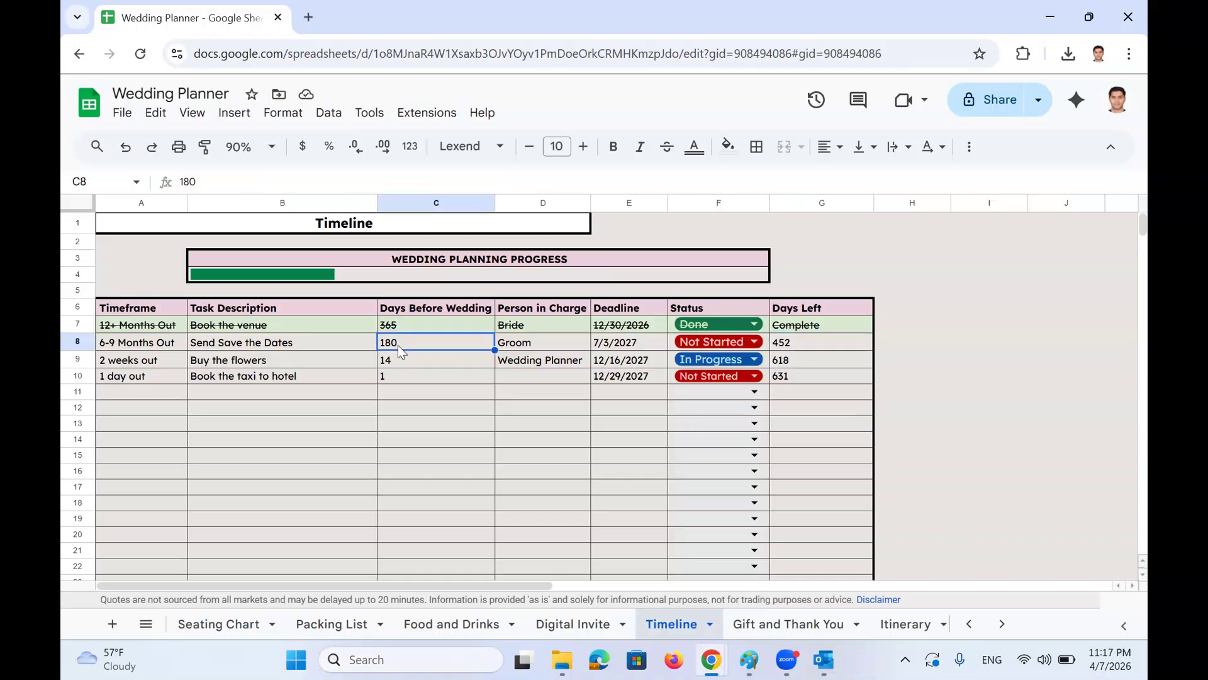
{"action": "scroll", "coordinate": [651, 408], "scroll_direction": "down", "scroll_amount": 2}
{"action": "scroll", "coordinate": [655, 405], "scroll_direction": "up", "scroll_amount": 2}
{"action": "left_click", "coordinate": [157, 615]}
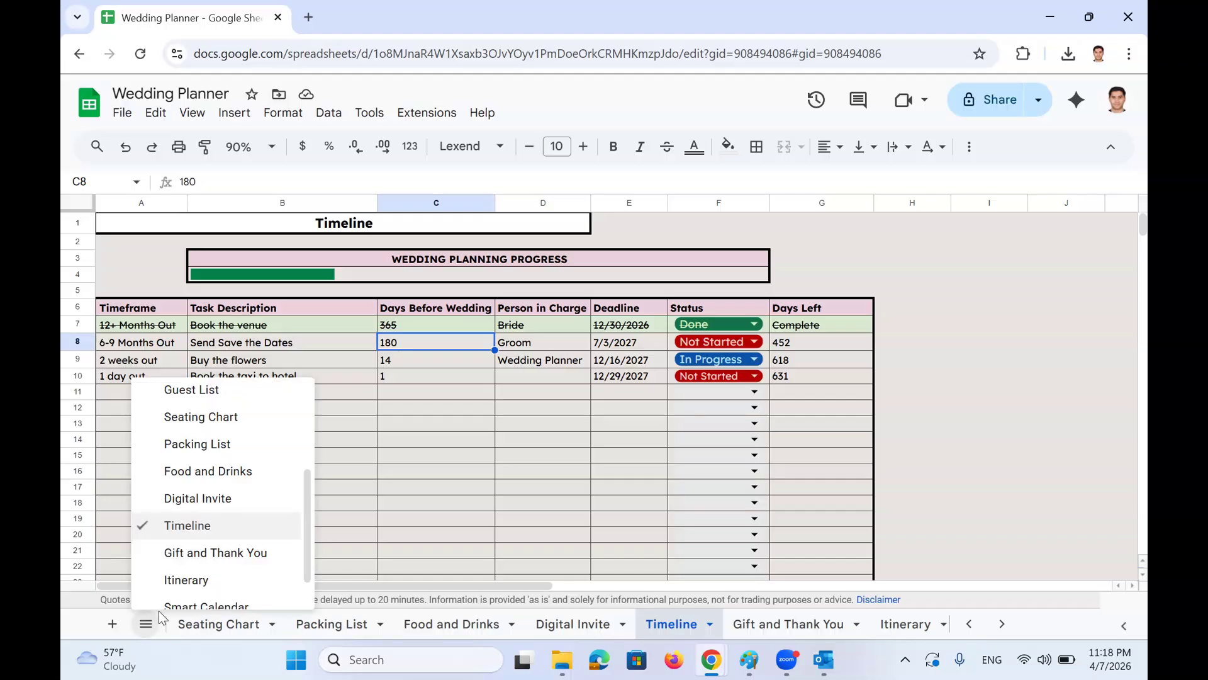
{"action": "scroll", "coordinate": [211, 526], "scroll_direction": "down", "scroll_amount": 1}
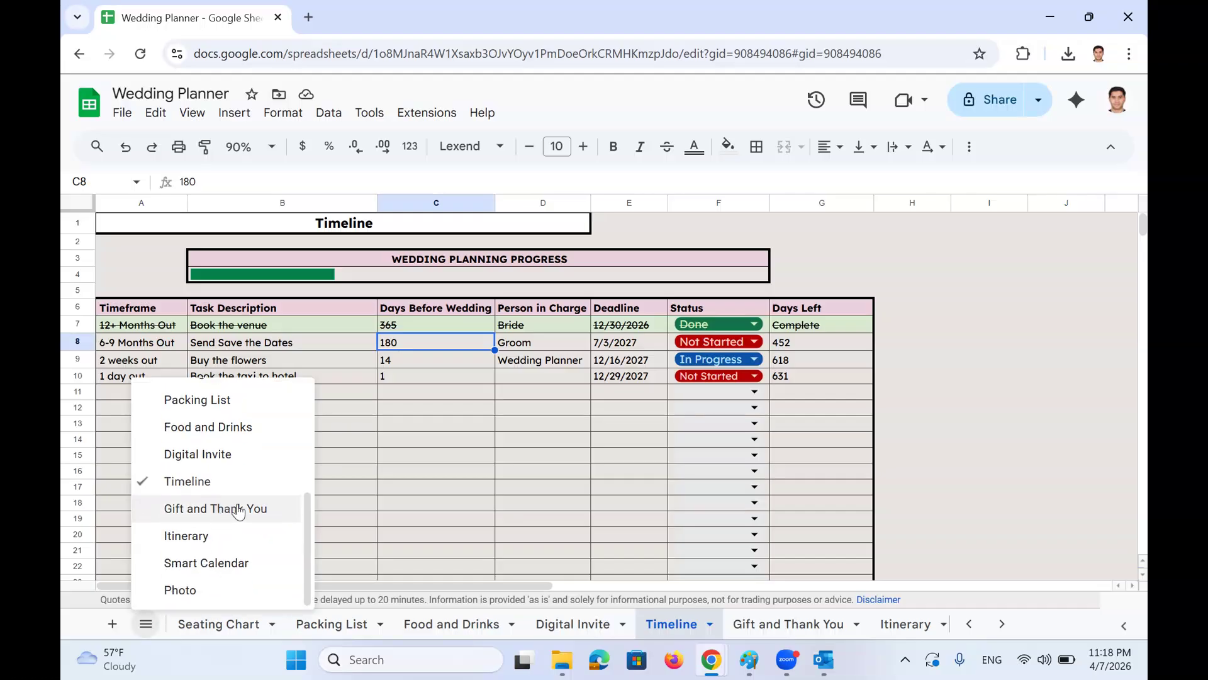
On the Gift and Thank You sheet, inspect the guest name and mailing address lookups
{"action": "left_click", "coordinate": [239, 512]}
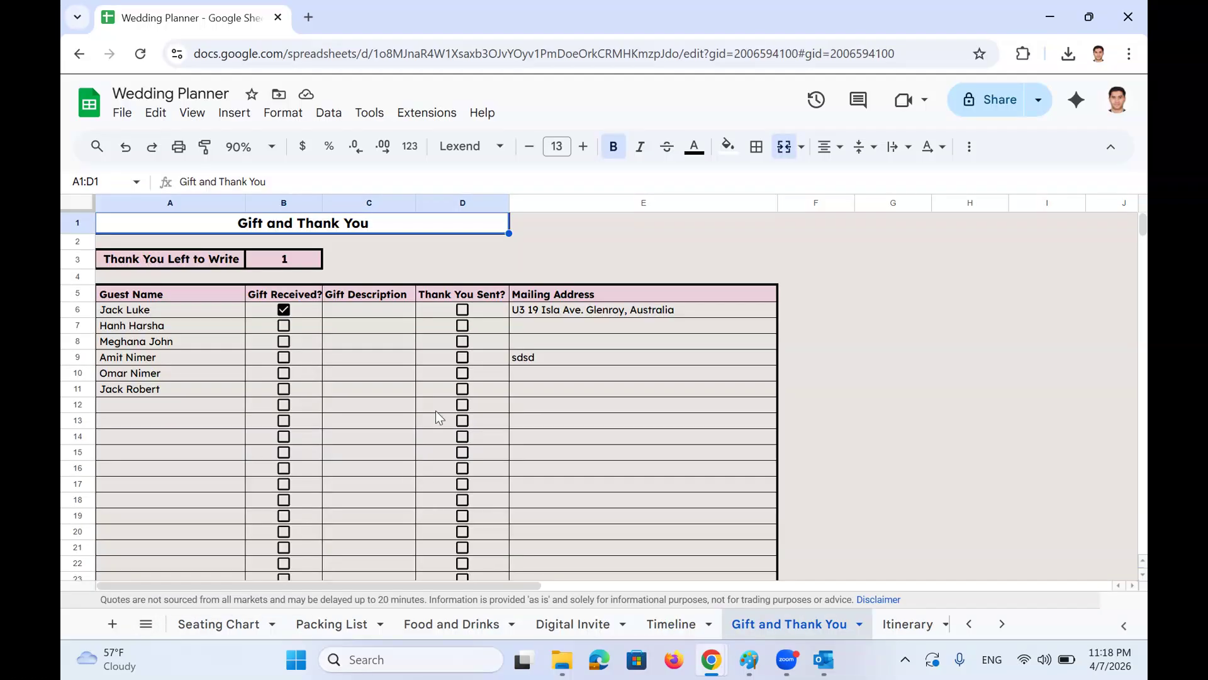
{"action": "left_click_drag", "start_coordinate": [188, 318], "coordinate": [187, 489]}
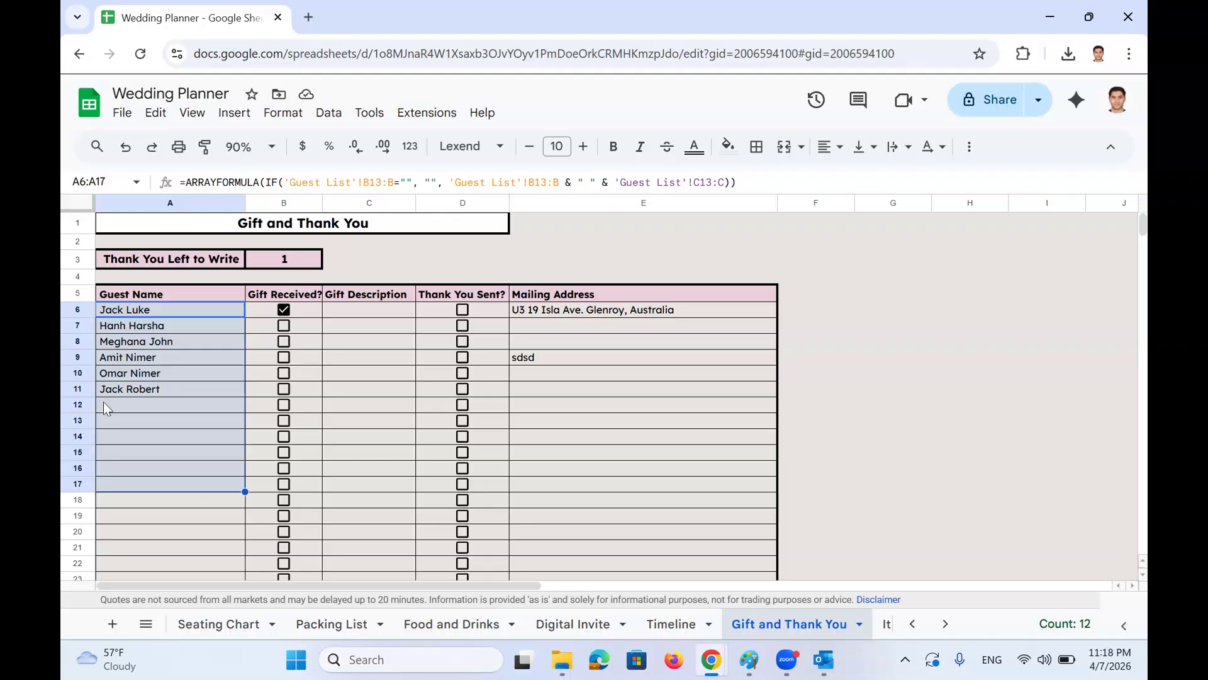
{"action": "left_click", "coordinate": [623, 315]}
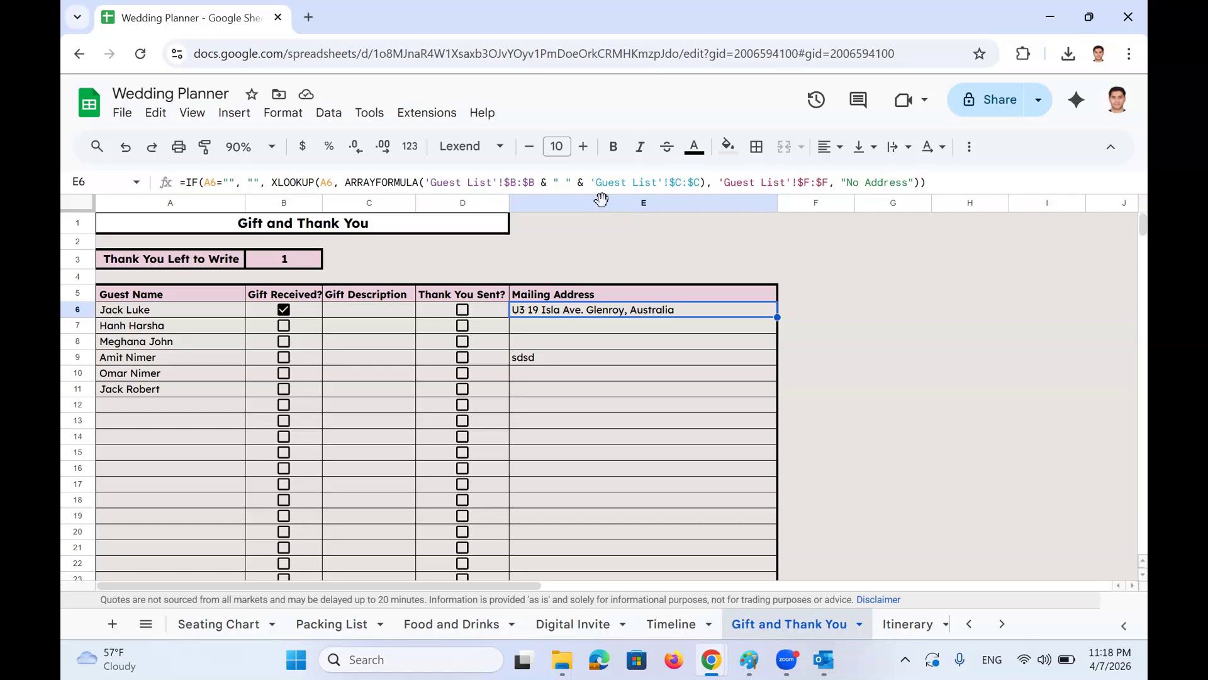
{"action": "left_click", "coordinate": [604, 203]}
{"action": "left_click", "coordinate": [195, 204], "text": "ctrl"}
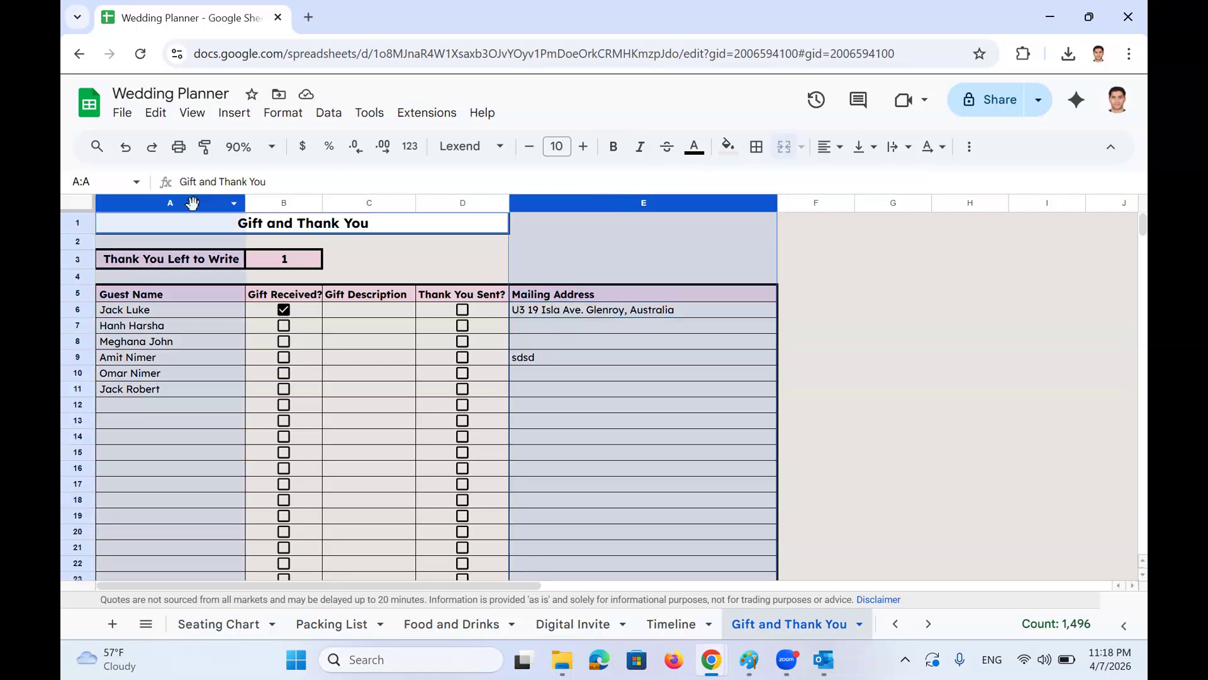
{"action": "left_click", "coordinate": [344, 316]}
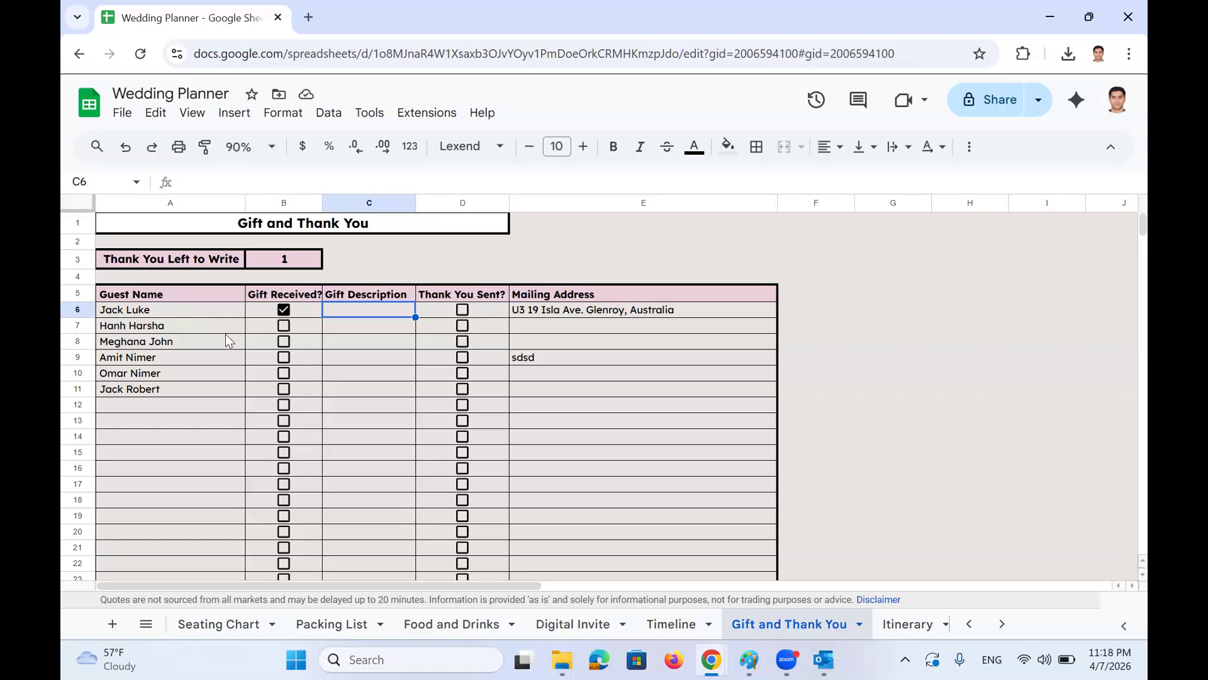
Leave the first guest's gift received ticked and untick their thank-you-sent box in D6
{"action": "left_click", "coordinate": [284, 310]}
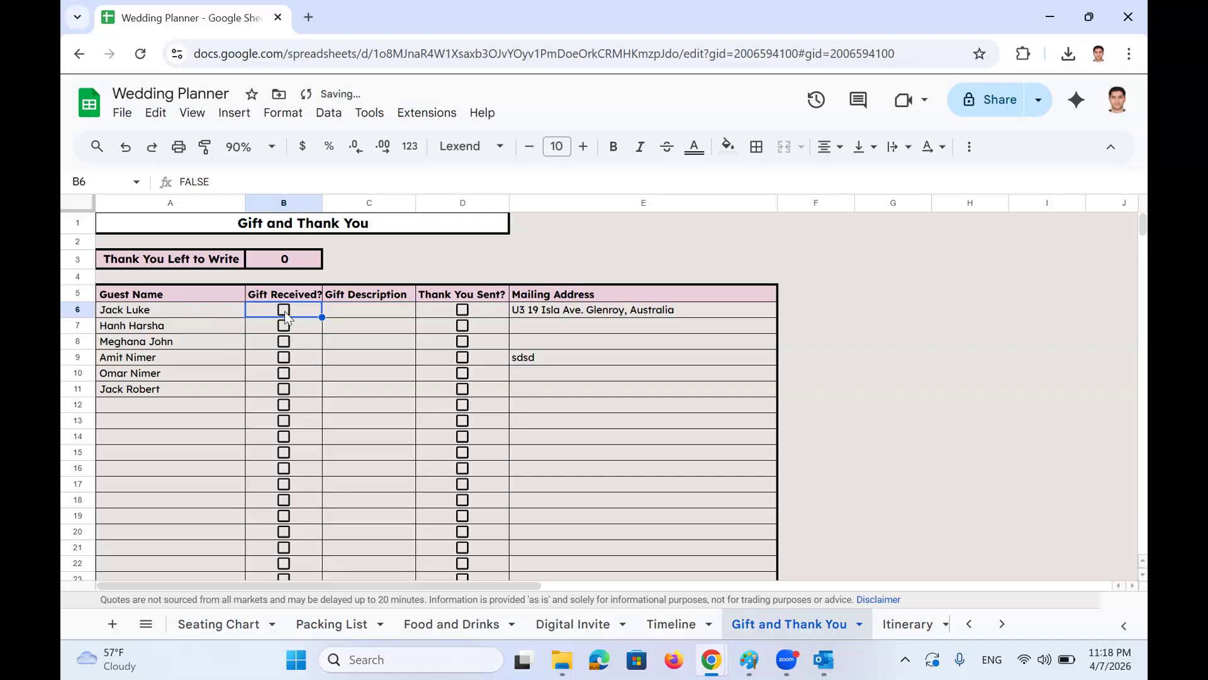
{"action": "left_click", "coordinate": [285, 311]}
{"action": "left_click", "coordinate": [463, 310]}
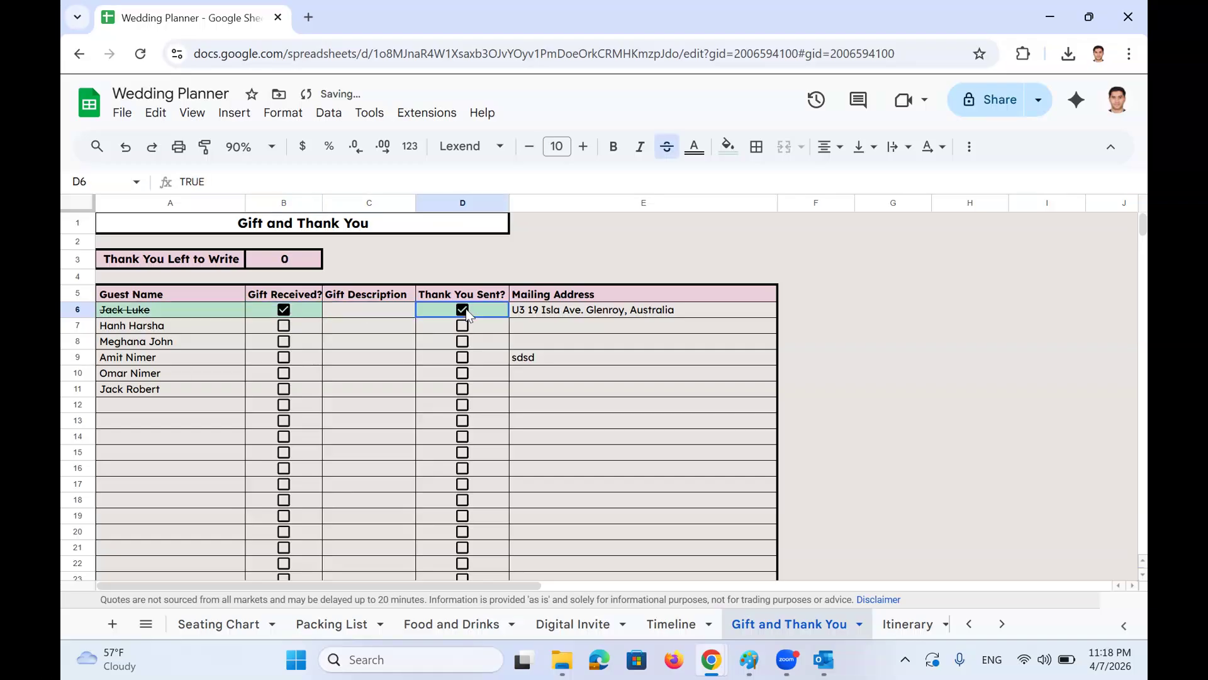
{"action": "left_click_drag", "start_coordinate": [214, 261], "coordinate": [284, 258]}
{"action": "left_click", "coordinate": [433, 309]}
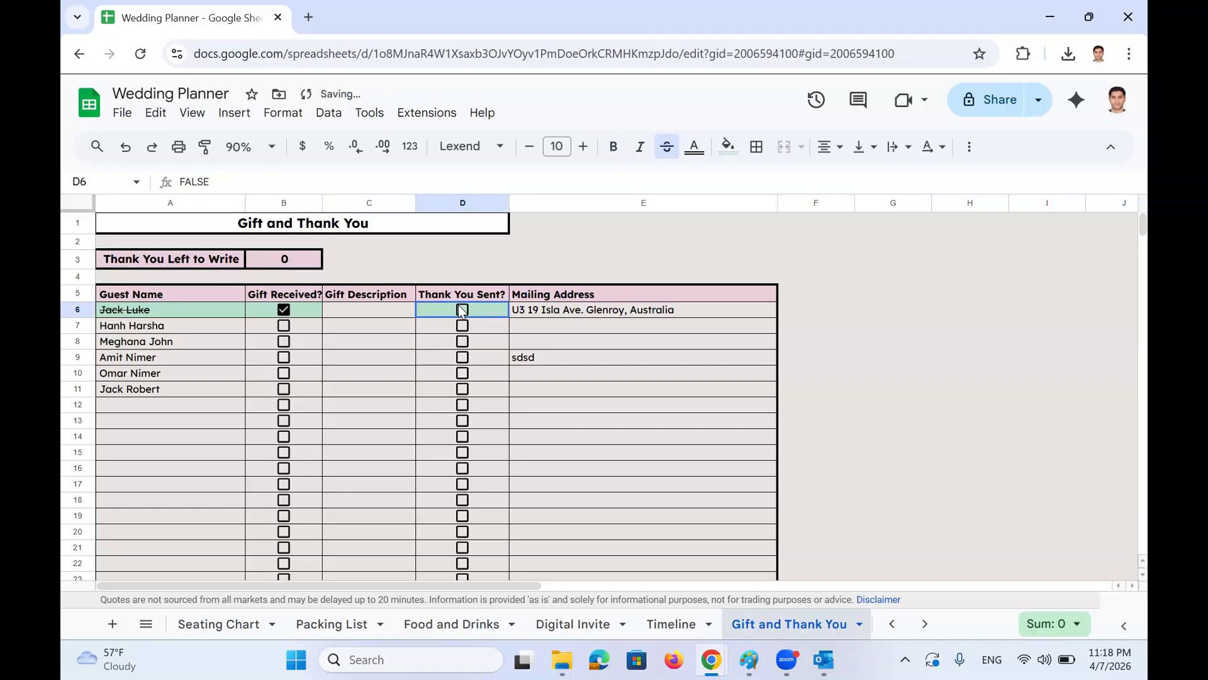
{"action": "left_click", "coordinate": [463, 309]}
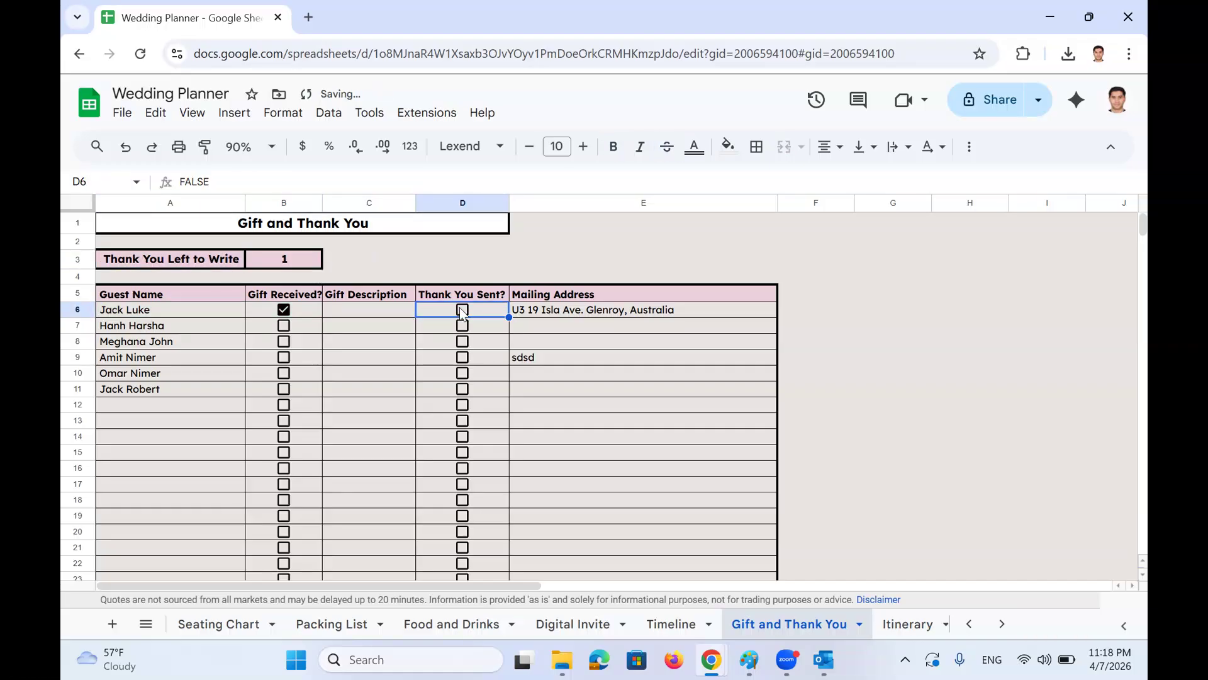
Check the B3 COUNTIFS count and guest-name formulas, then go to the Itinerary sheet
{"action": "left_click", "coordinate": [299, 265]}
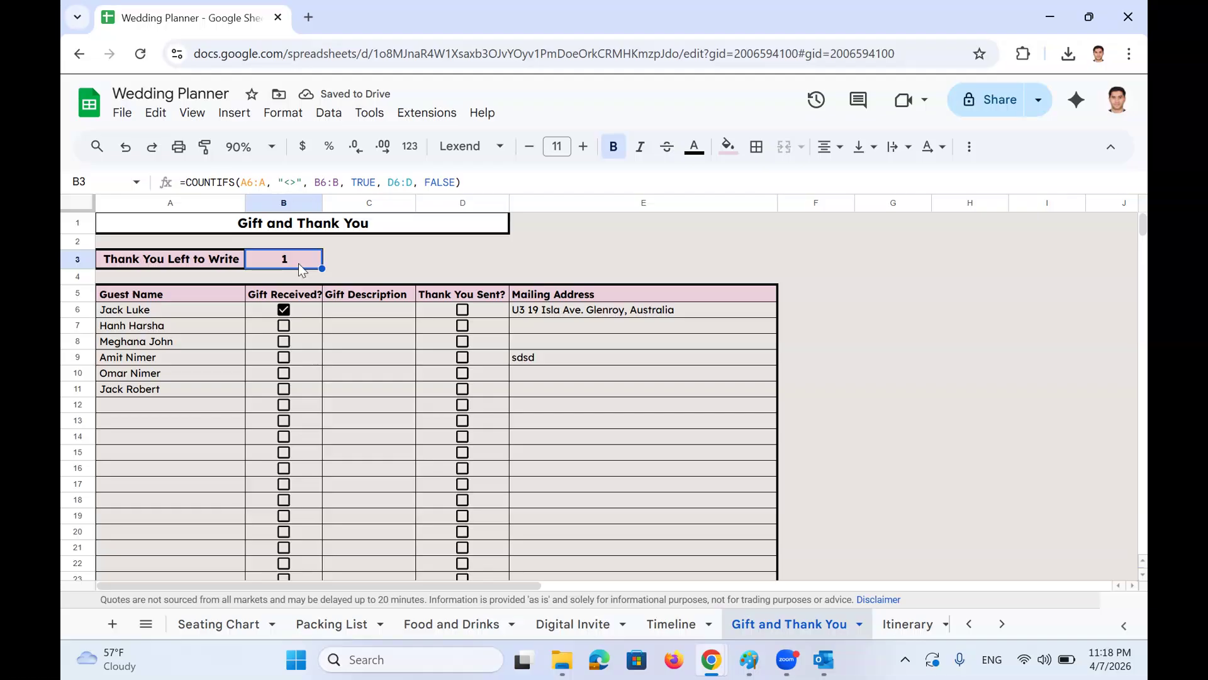
{"action": "left_click_drag", "start_coordinate": [177, 260], "coordinate": [285, 258]}
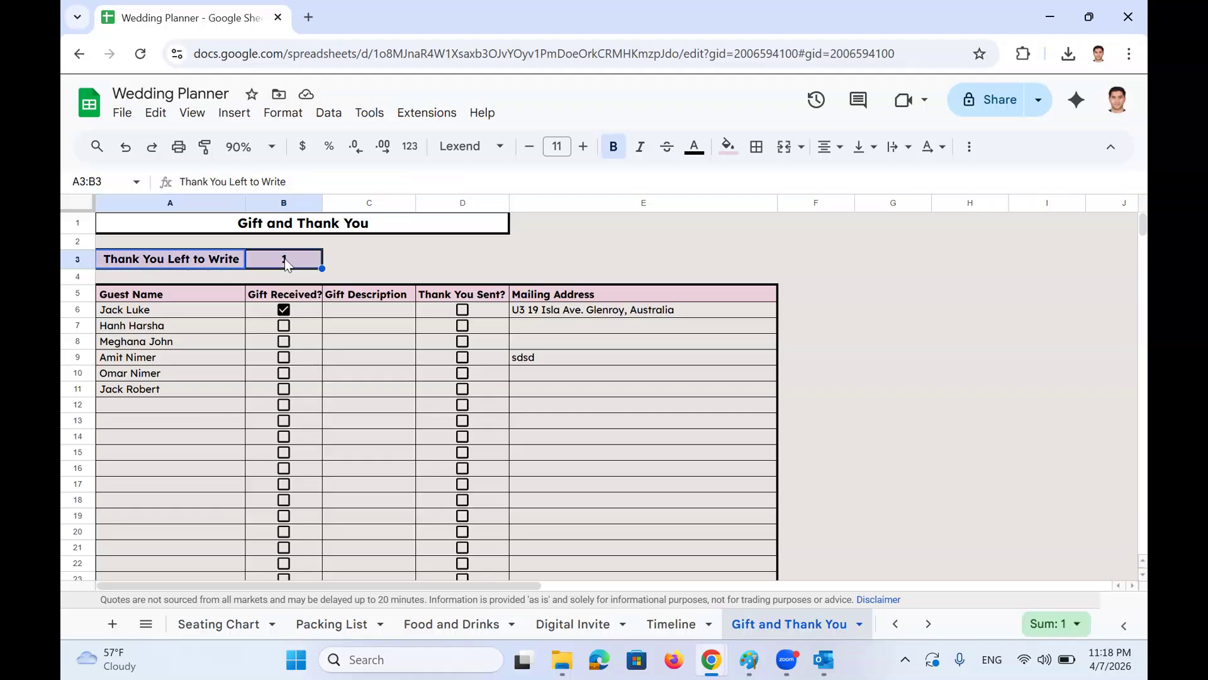
{"action": "left_click", "coordinate": [368, 257]}
{"action": "left_click", "coordinate": [205, 300]}
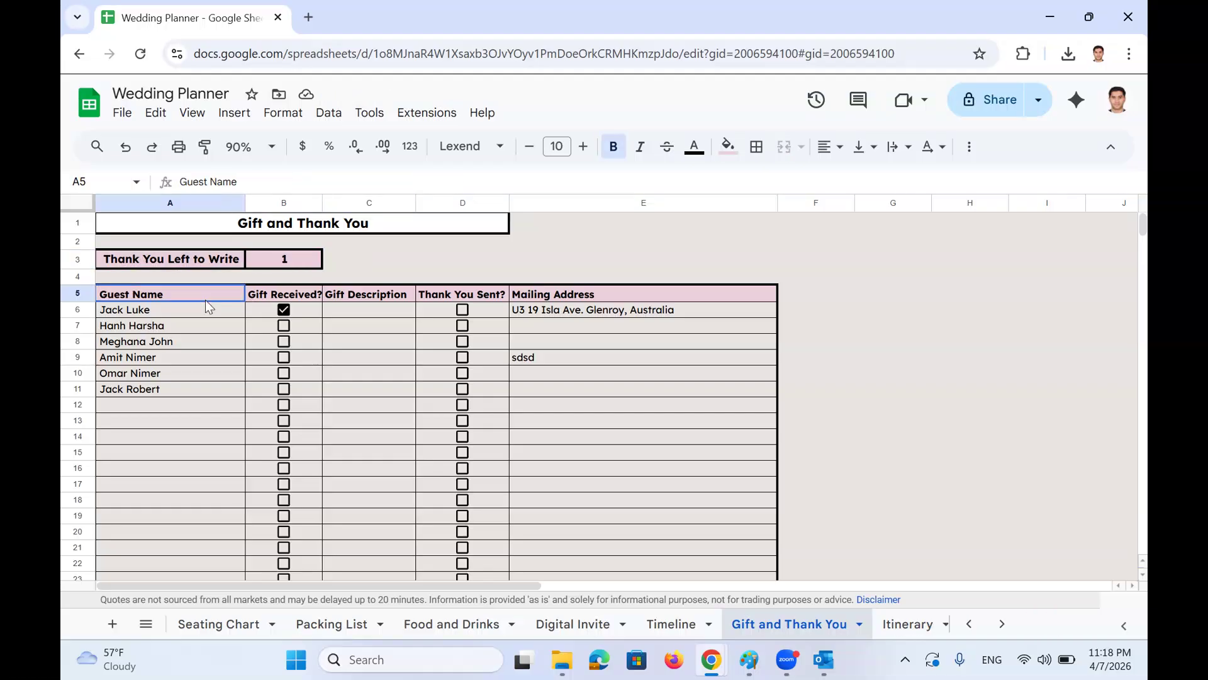
{"action": "left_click", "coordinate": [195, 311]}
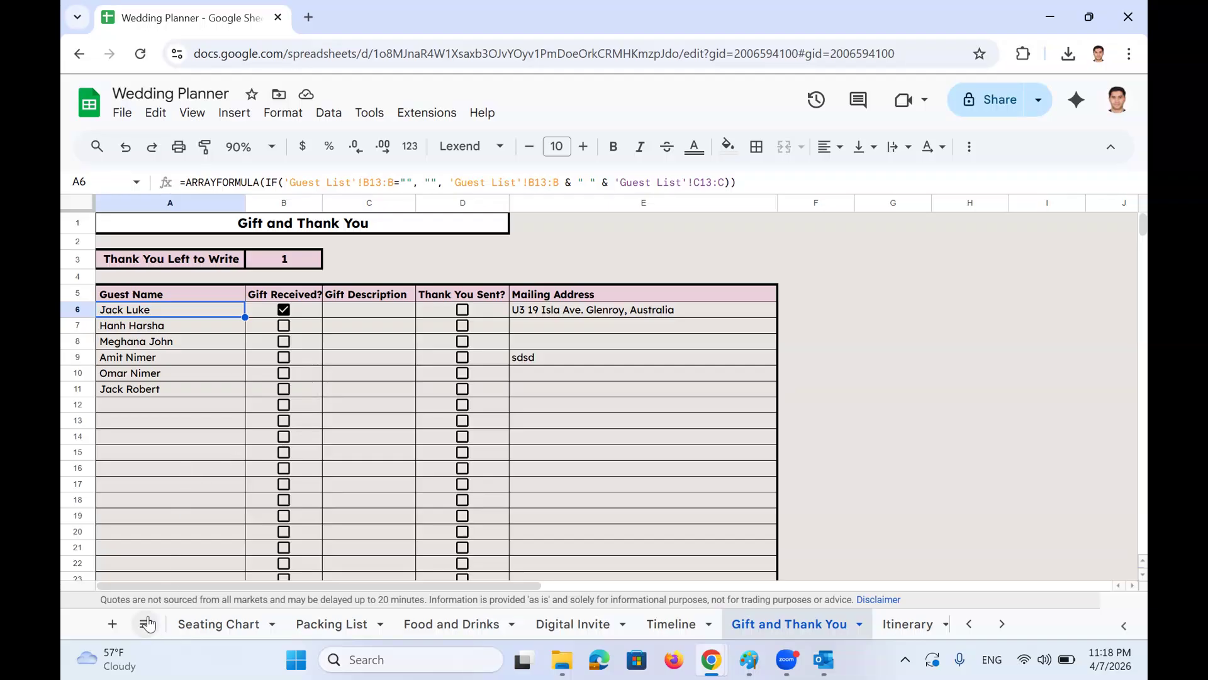
{"action": "left_click", "coordinate": [146, 624]}
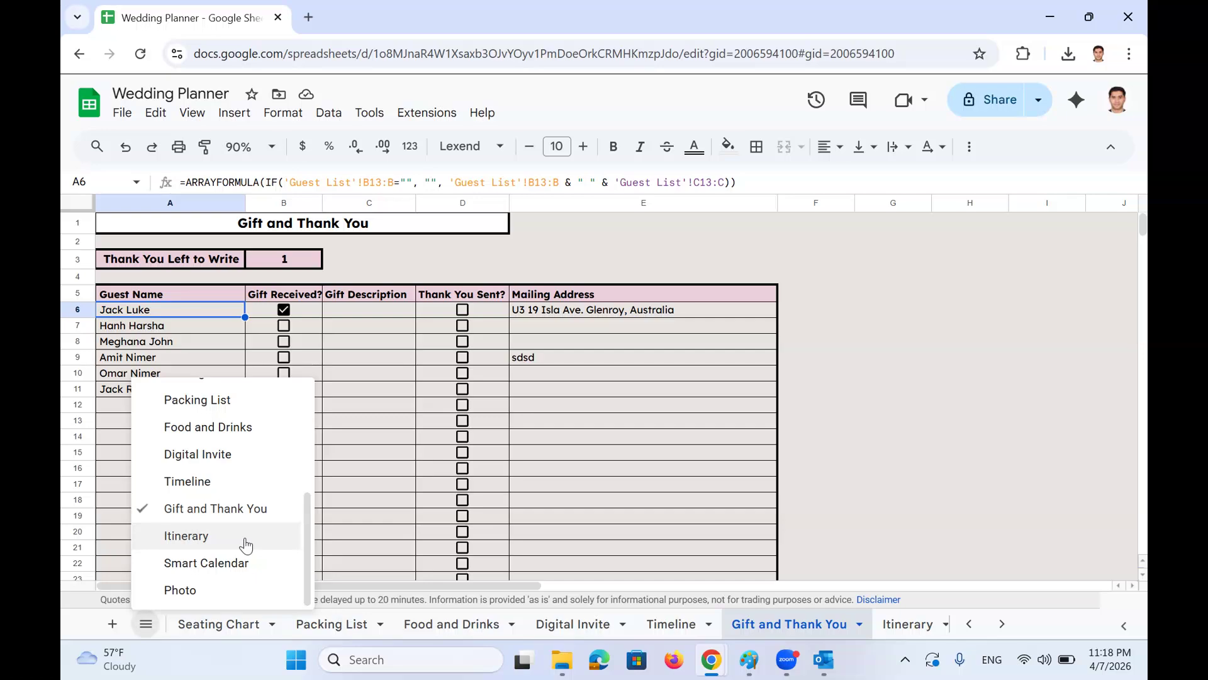
{"action": "left_click", "coordinate": [245, 542]}
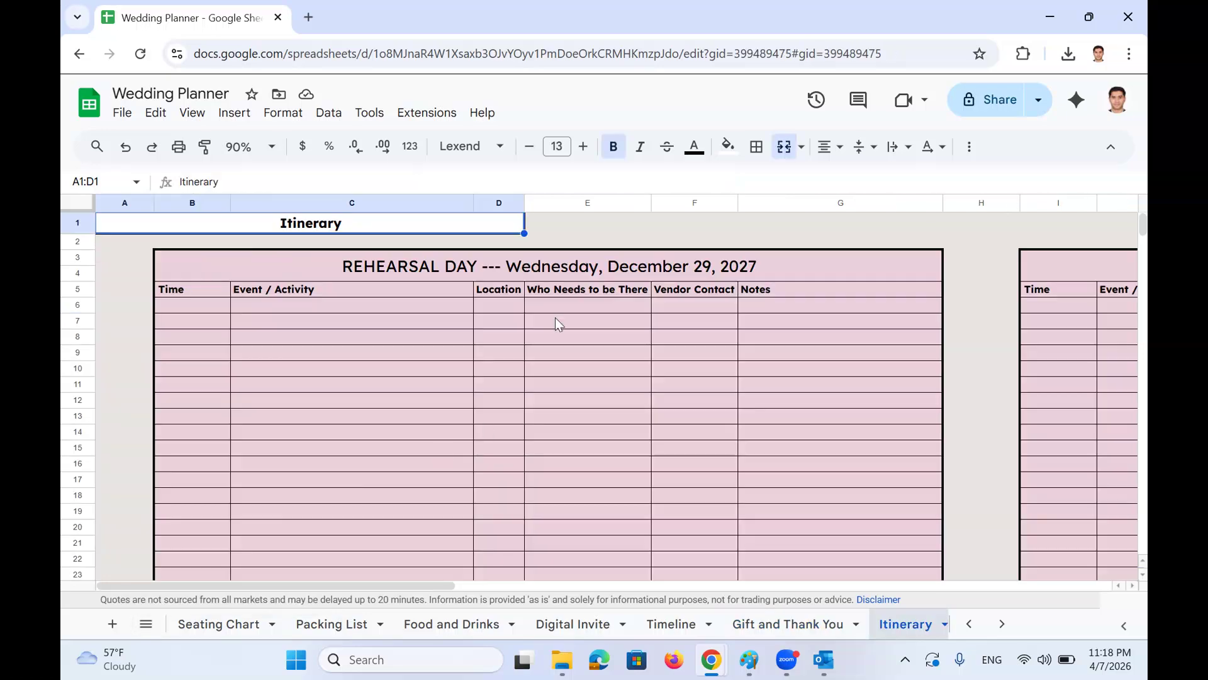
{"action": "left_click", "coordinate": [551, 269]}
{"action": "scroll", "coordinate": [550, 284], "scroll_direction": "right", "scroll_amount": 3}
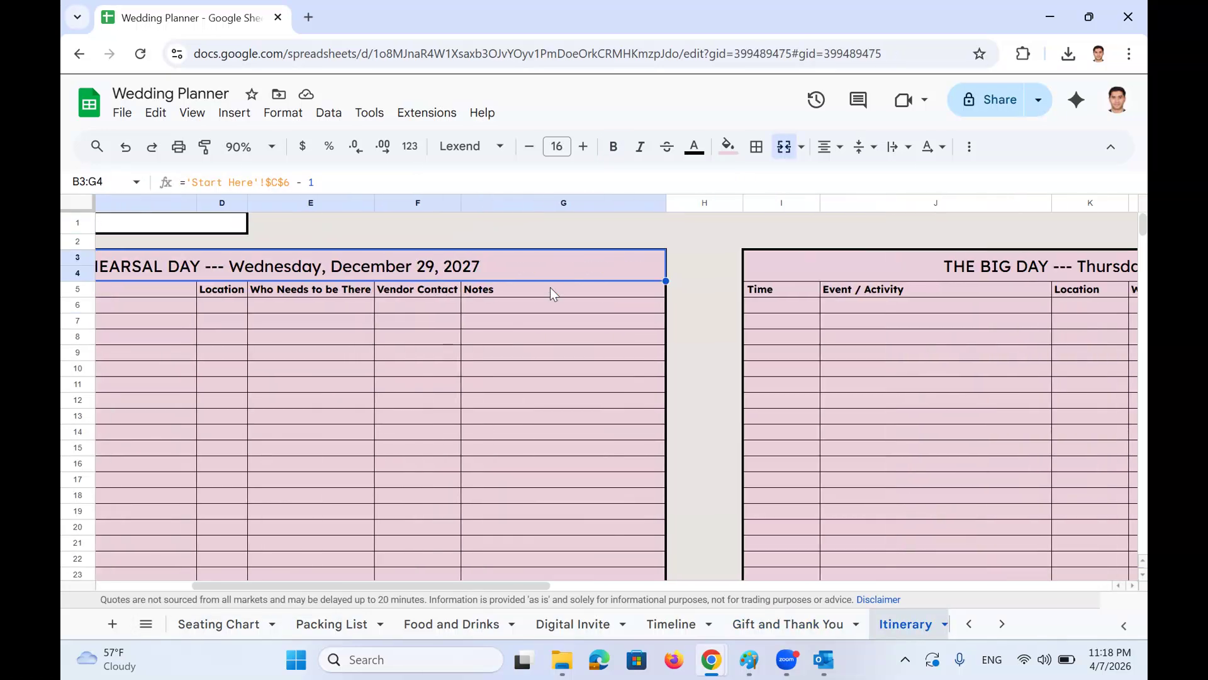
{"action": "scroll", "coordinate": [551, 293], "scroll_direction": "right", "scroll_amount": 3}
{"action": "scroll", "coordinate": [557, 304], "scroll_direction": "left", "scroll_amount": 6}
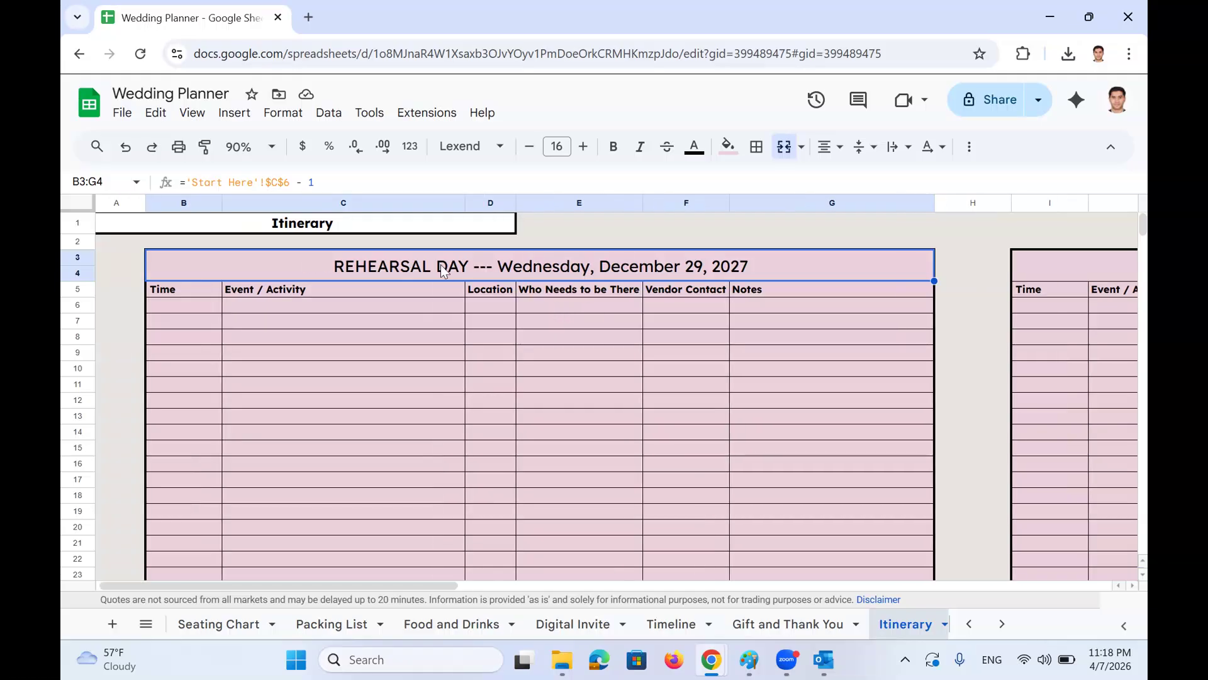
{"action": "scroll", "coordinate": [532, 282], "scroll_direction": "right", "scroll_amount": 1}
{"action": "scroll", "coordinate": [629, 266], "scroll_direction": "right", "scroll_amount": 5}
{"action": "left_click", "coordinate": [664, 265]}
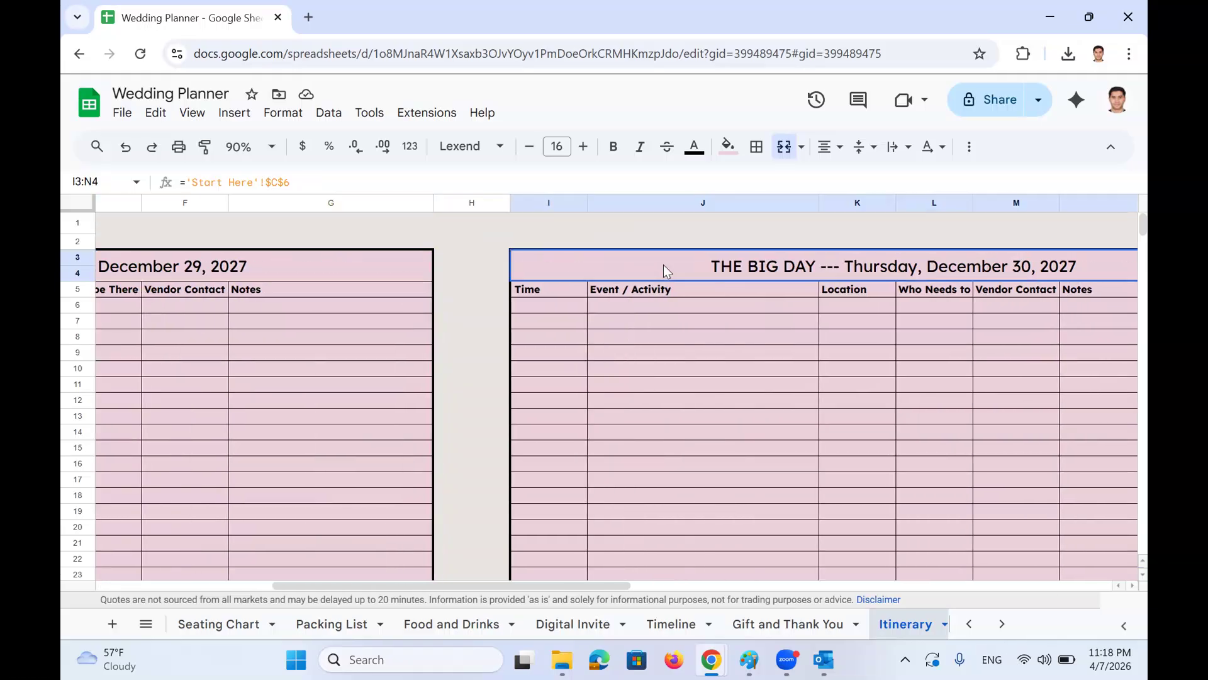
{"action": "scroll", "coordinate": [665, 265], "scroll_direction": "right", "scroll_amount": 6}
{"action": "scroll", "coordinate": [892, 267], "scroll_direction": "right", "scroll_amount": 3}
{"action": "left_click", "coordinate": [842, 268]}
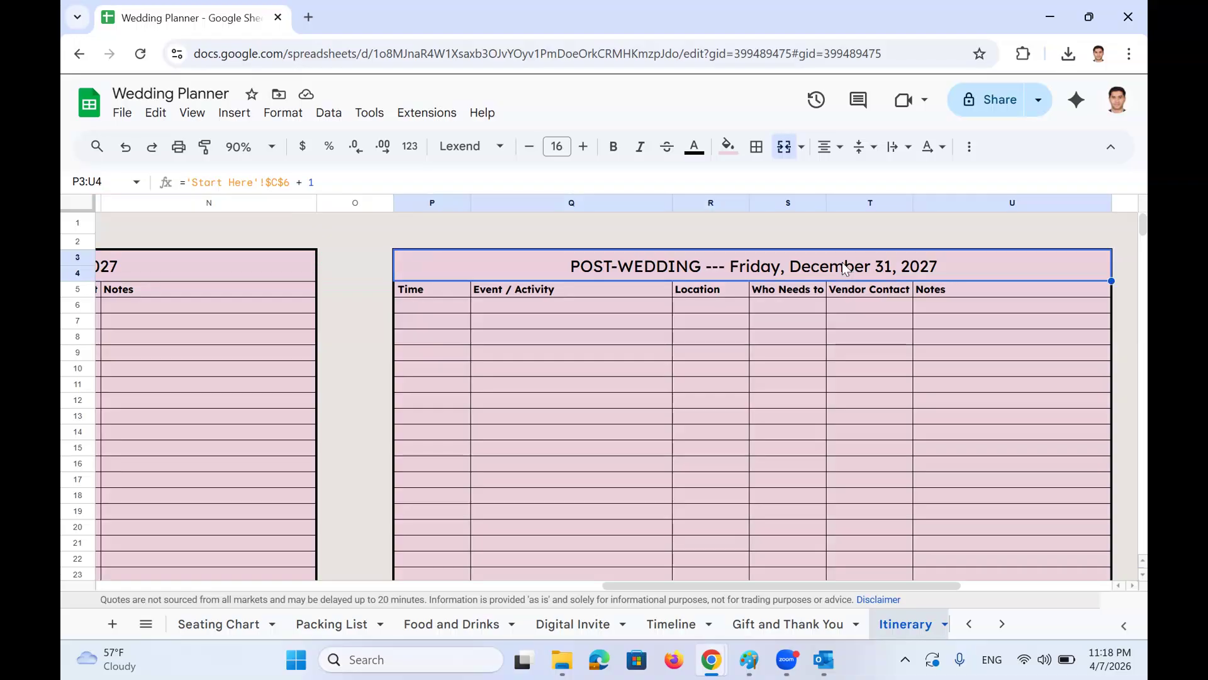
{"action": "scroll", "coordinate": [841, 268], "scroll_direction": "left", "scroll_amount": 8}
{"action": "scroll", "coordinate": [634, 391], "scroll_direction": "down", "scroll_amount": 17}
{"action": "scroll", "coordinate": [634, 390], "scroll_direction": "left", "scroll_amount": 2}
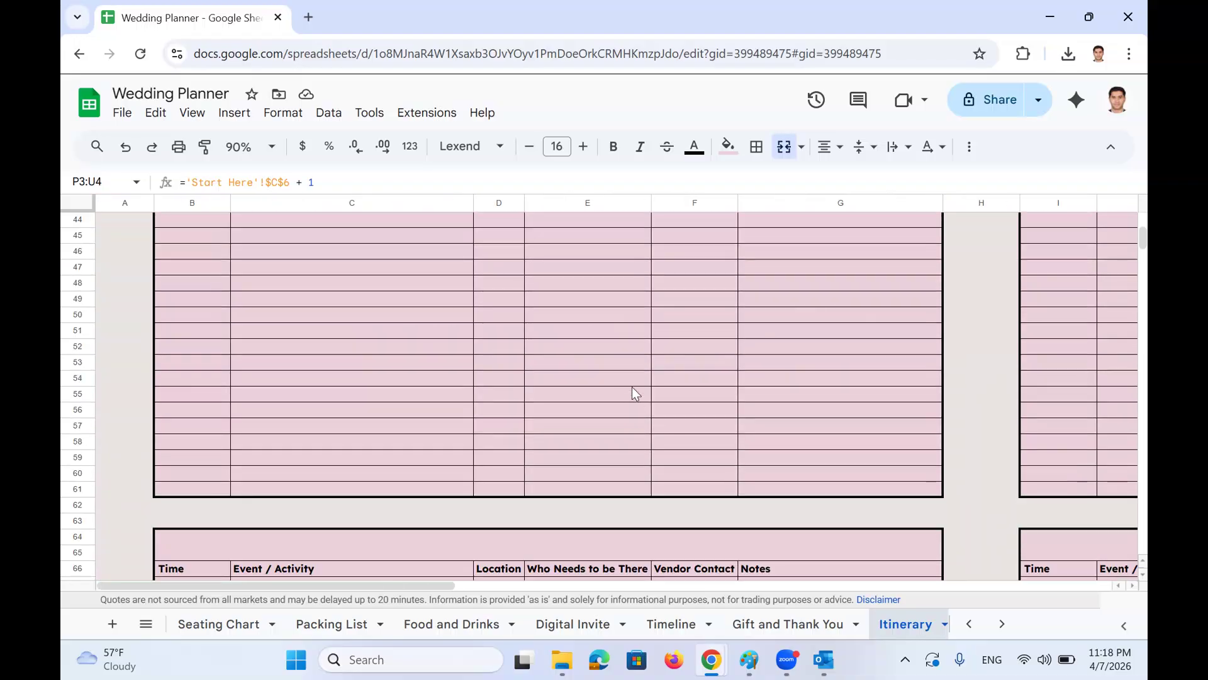
{"action": "left_click", "coordinate": [544, 403]}
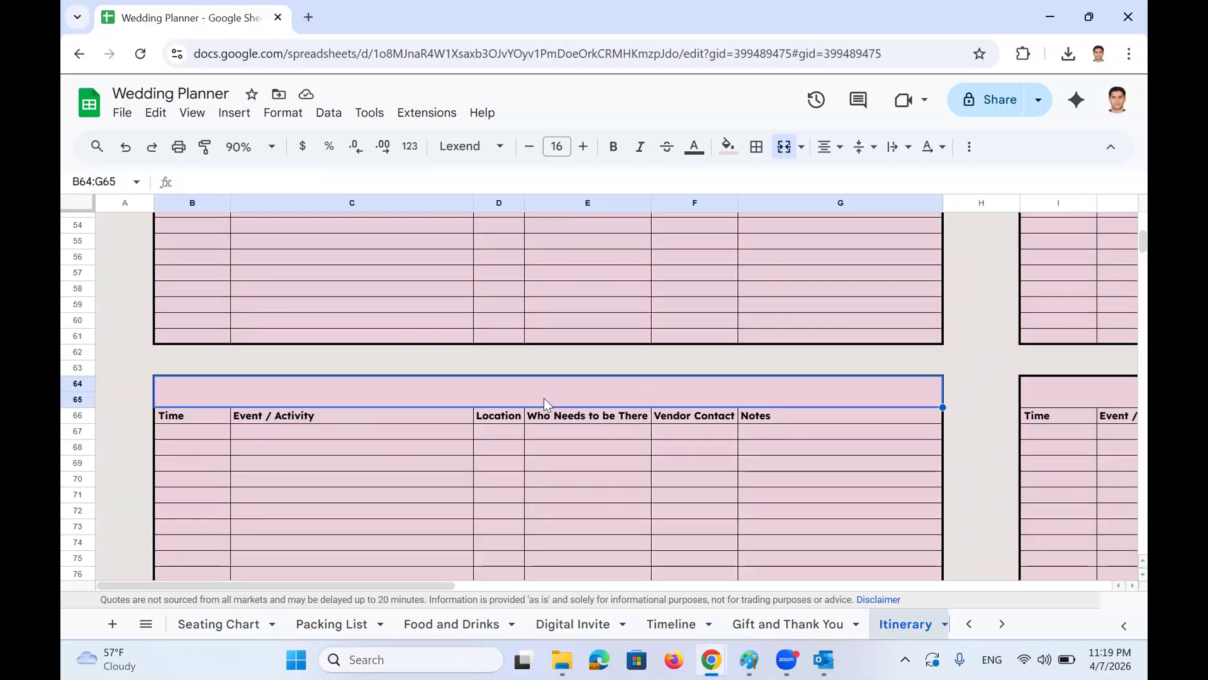
{"action": "scroll", "coordinate": [576, 409], "scroll_direction": "up", "scroll_amount": 17}
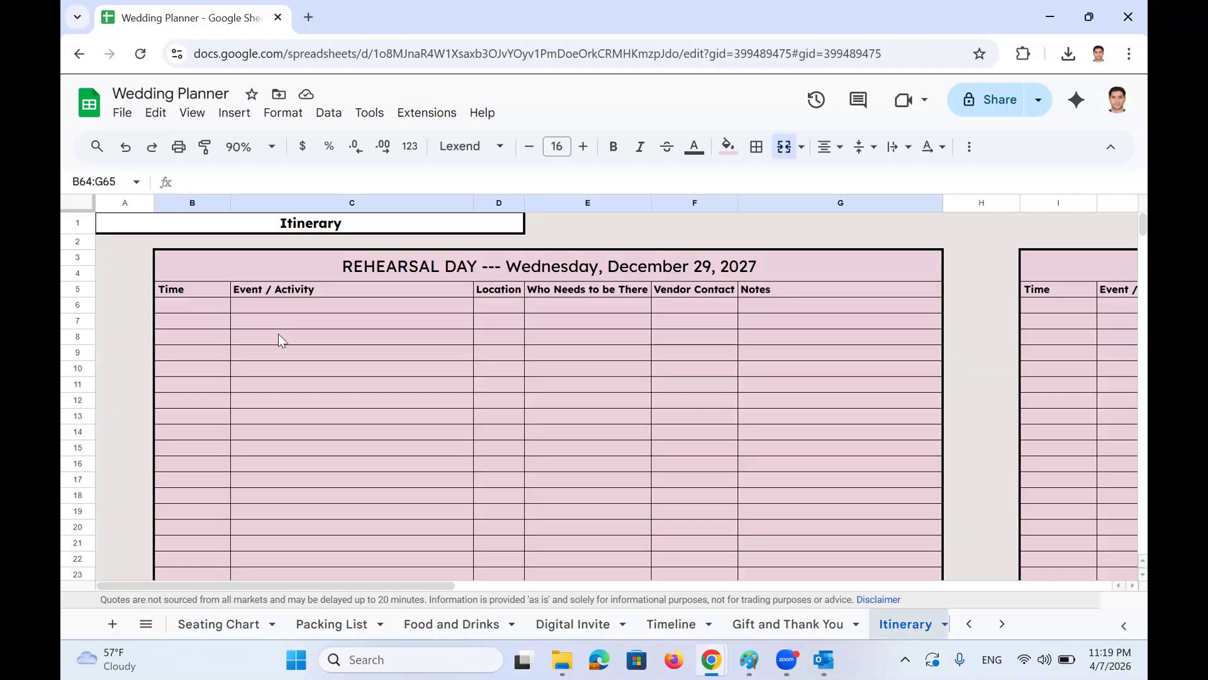
Enter start time 8:15 and activity 'Make you go to the photo session centre'
{"action": "left_click", "coordinate": [223, 308]}
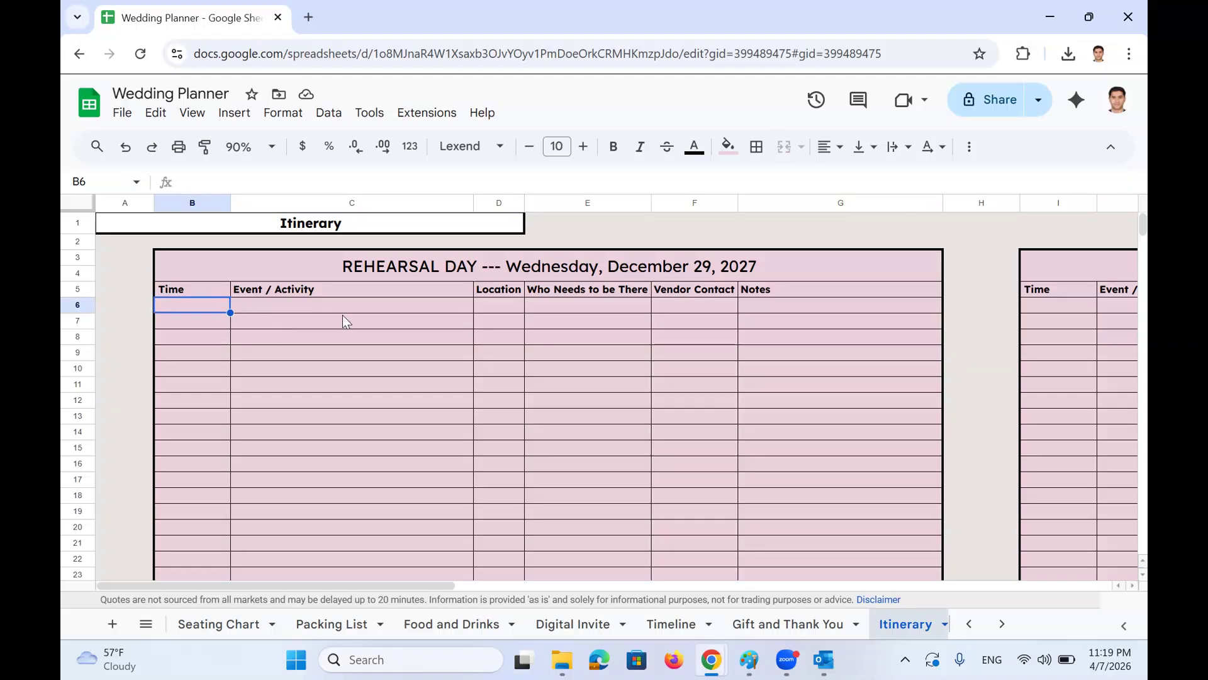
{"action": "left_click_drag", "start_coordinate": [197, 303], "coordinate": [195, 350]}
{"action": "left_click", "coordinate": [190, 303]}
{"action": "type", "text": "8:"}
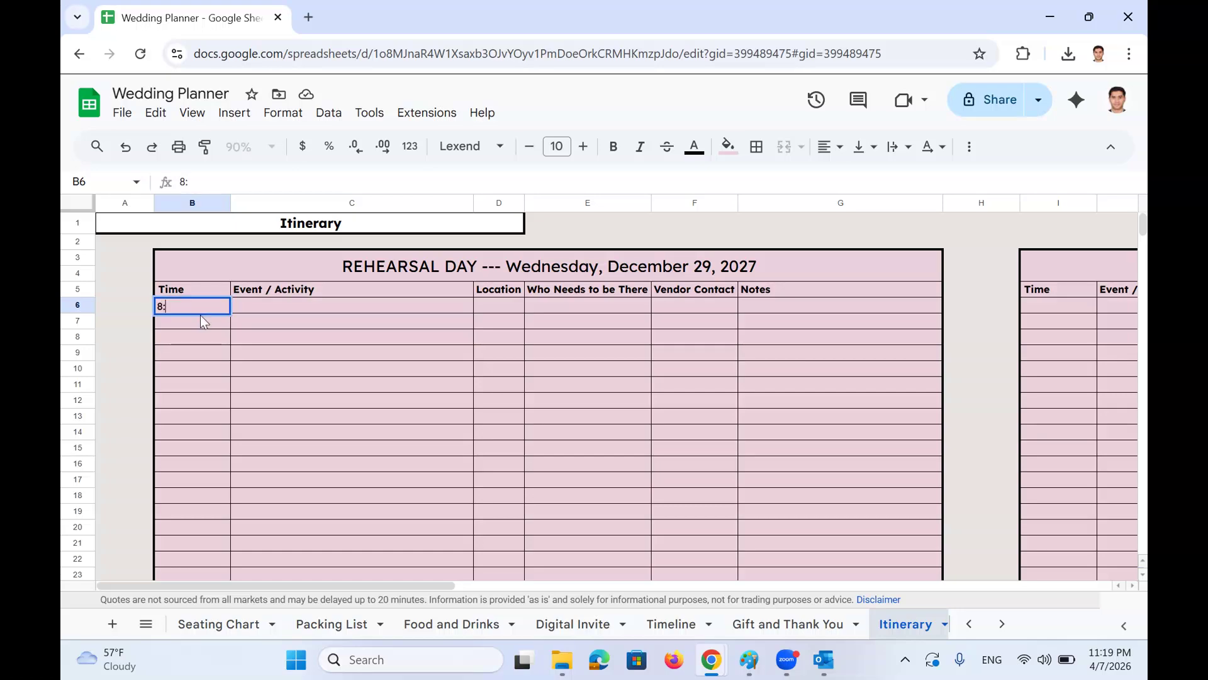
{"action": "type", "text": "15"}
{"action": "key", "text": "Return"}
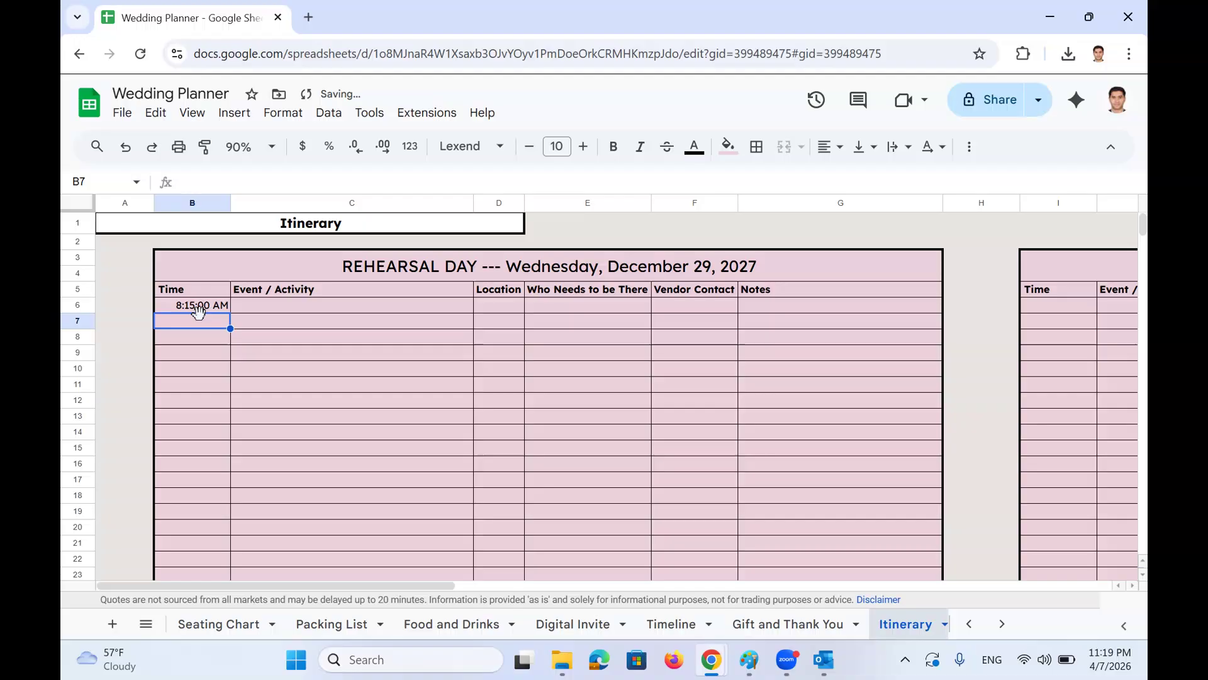
{"action": "left_click", "coordinate": [283, 305]}
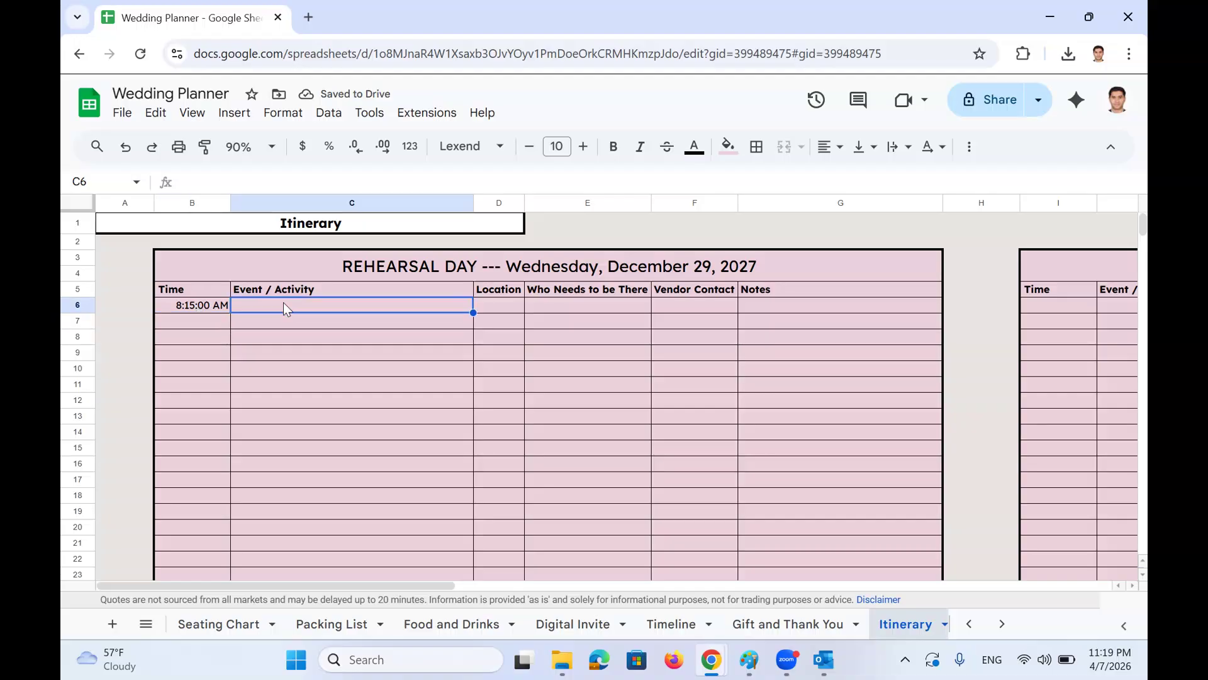
{"action": "type", "text": "Mk"}
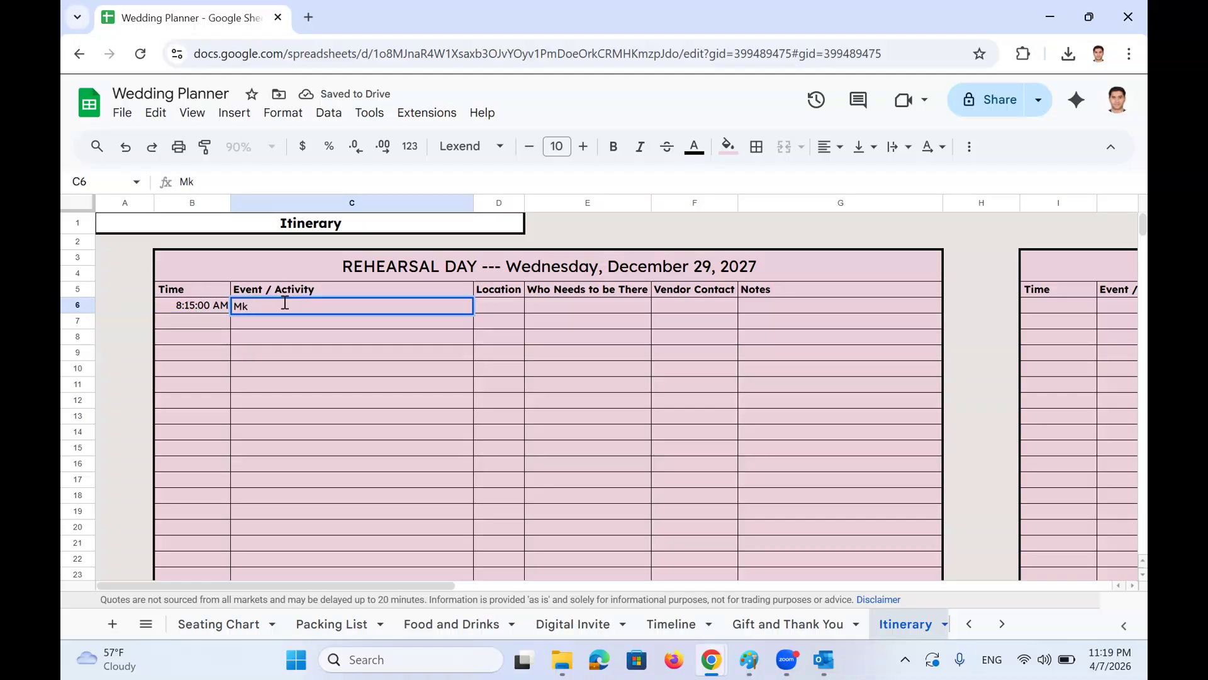
{"action": "key", "text": "BackSpace"}
{"action": "type", "text": "ake you go "}
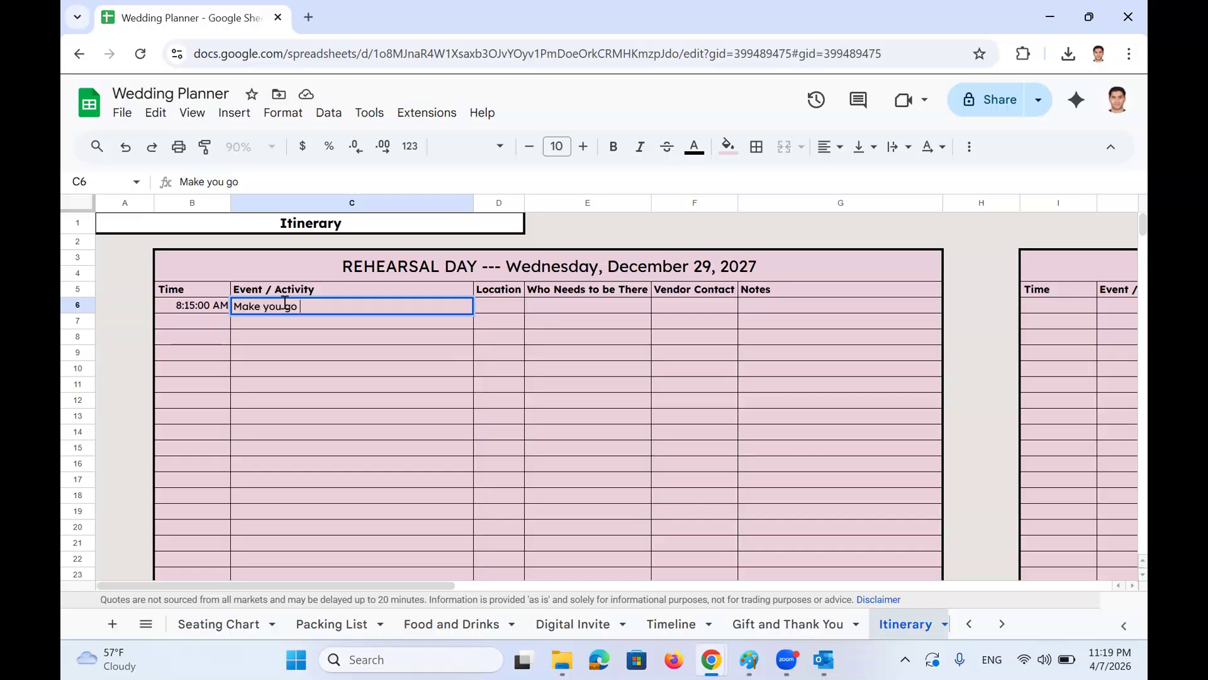
{"action": "type", "text": "to the photo session"}
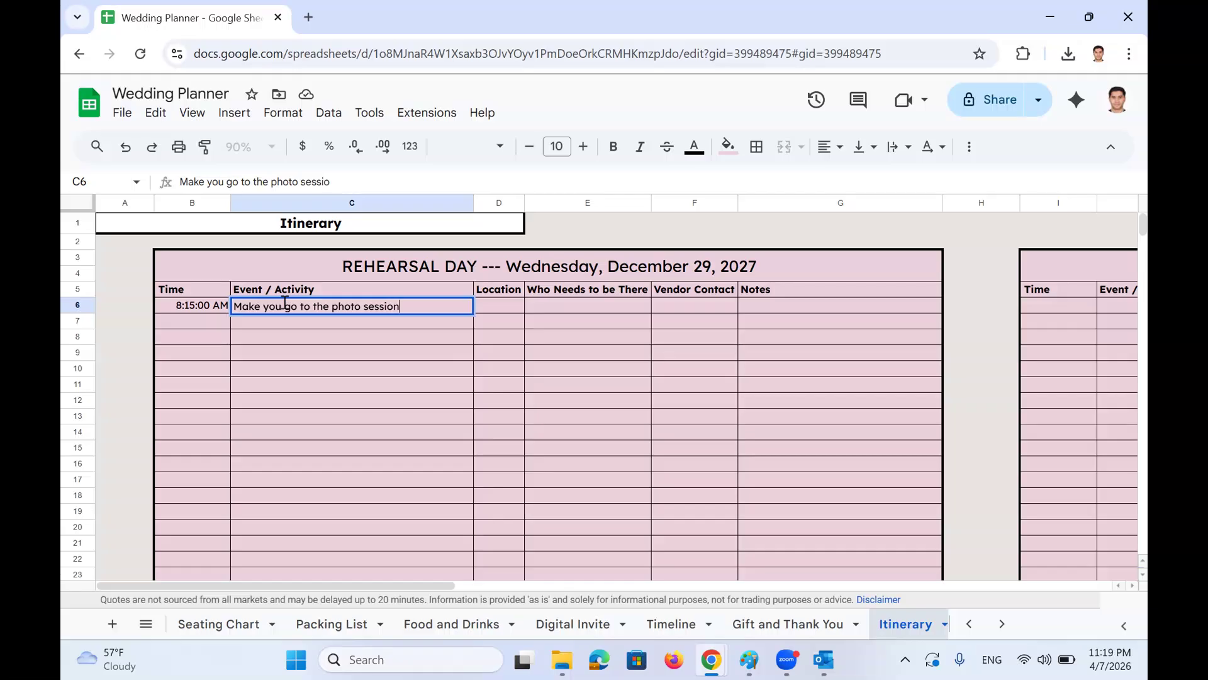
{"action": "type", "text": " centre"}
{"action": "key", "text": "Return"}
Set the location to Sydney and the attendees to Bride & Groom
{"action": "right_click", "coordinate": [489, 307]}
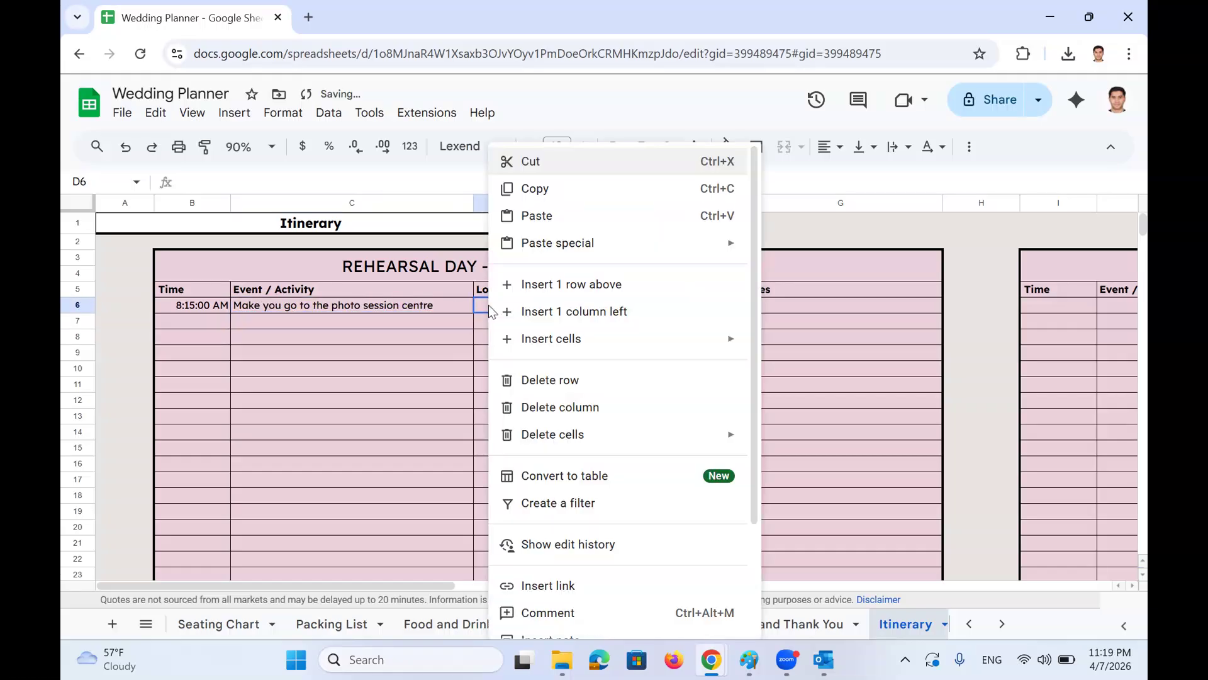
{"action": "left_click", "coordinate": [490, 309]}
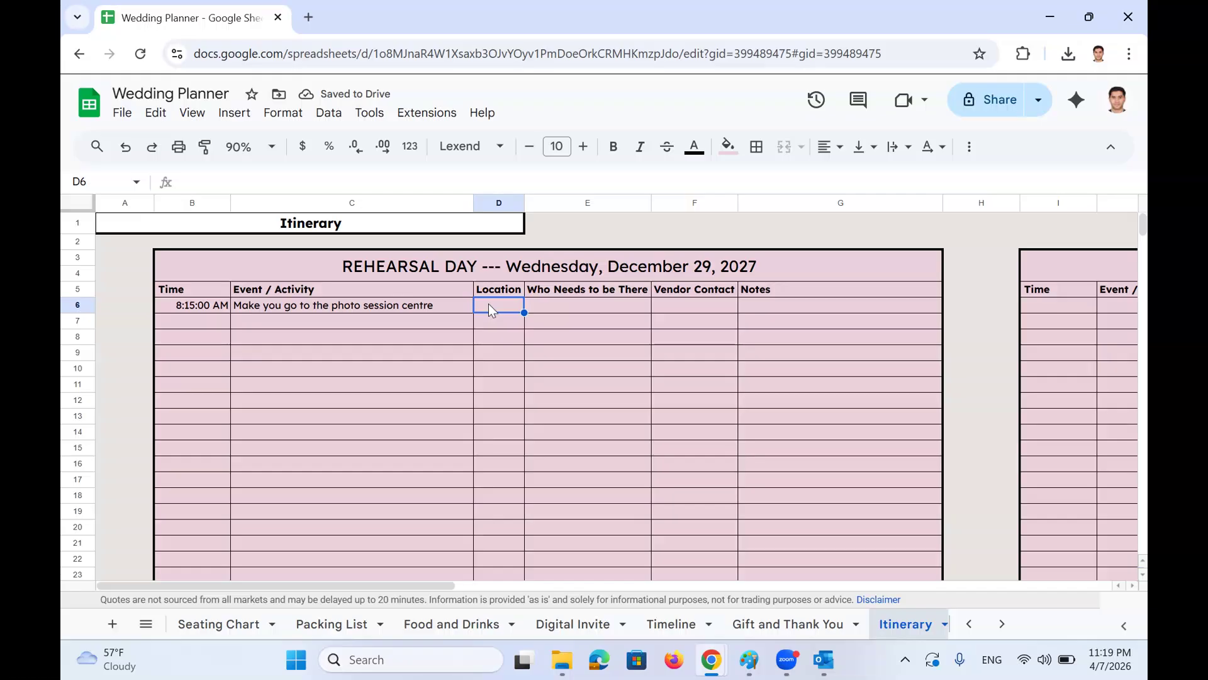
{"action": "type", "text": "Sydney"}
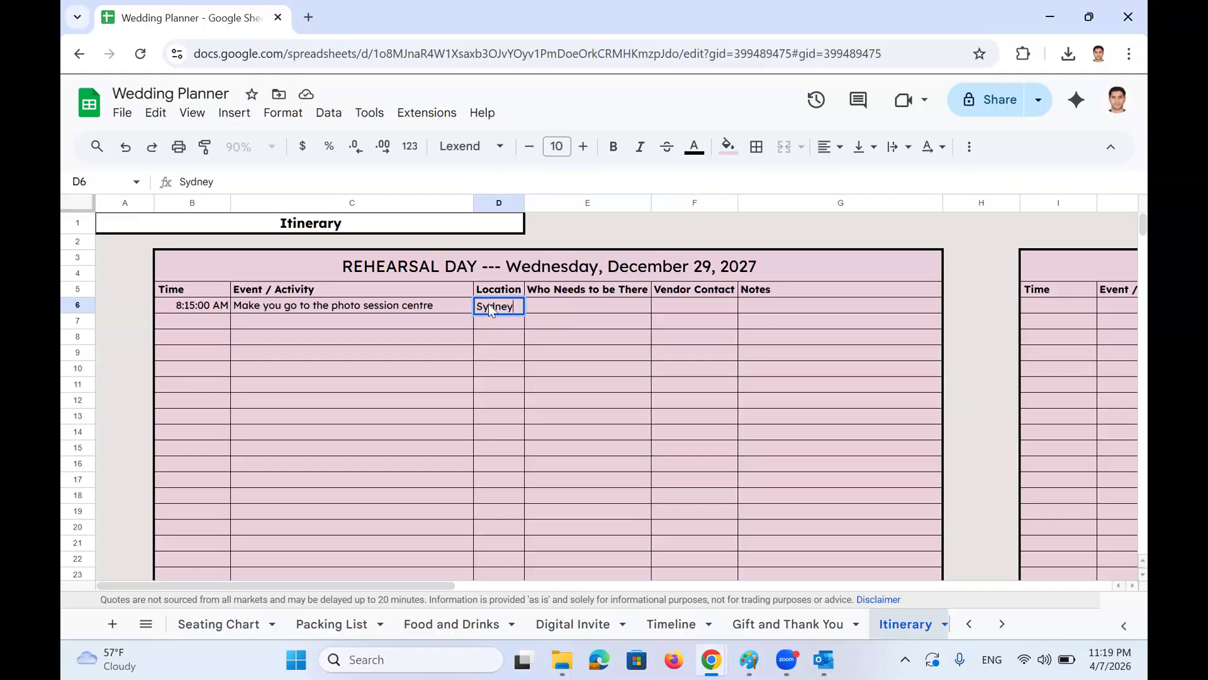
{"action": "key", "text": "Return"}
{"action": "left_click", "coordinate": [551, 306]}
{"action": "type", "text": "B"}
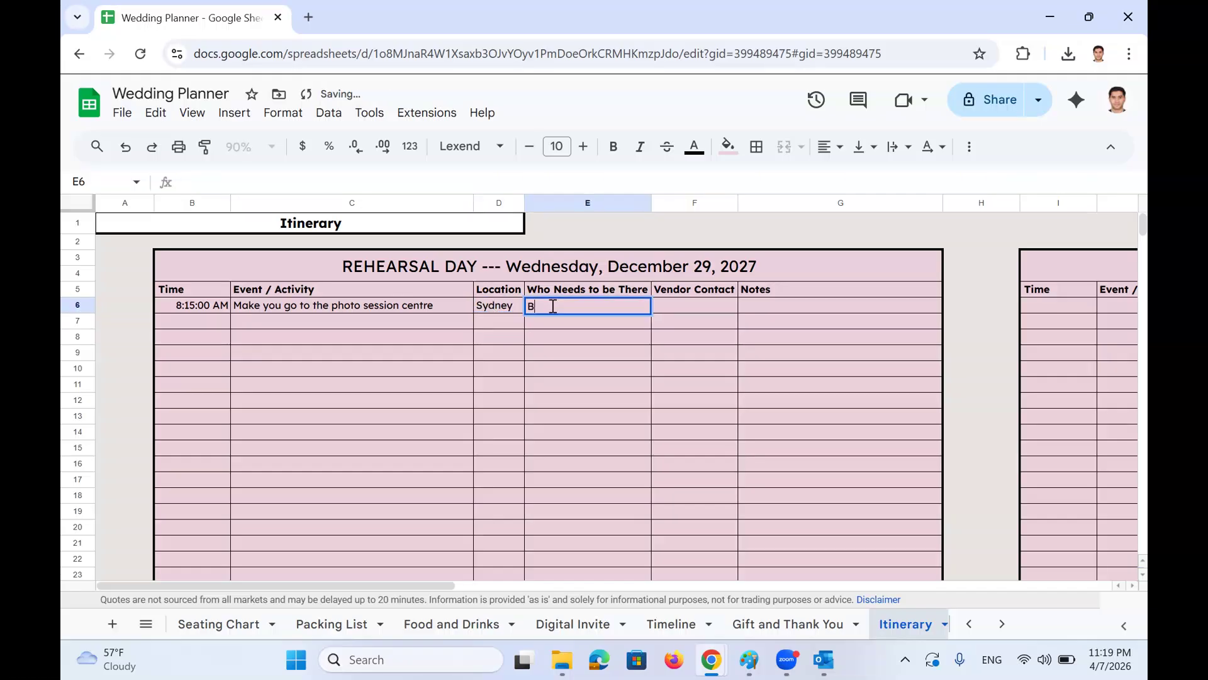
{"action": "type", "text": "ride"}
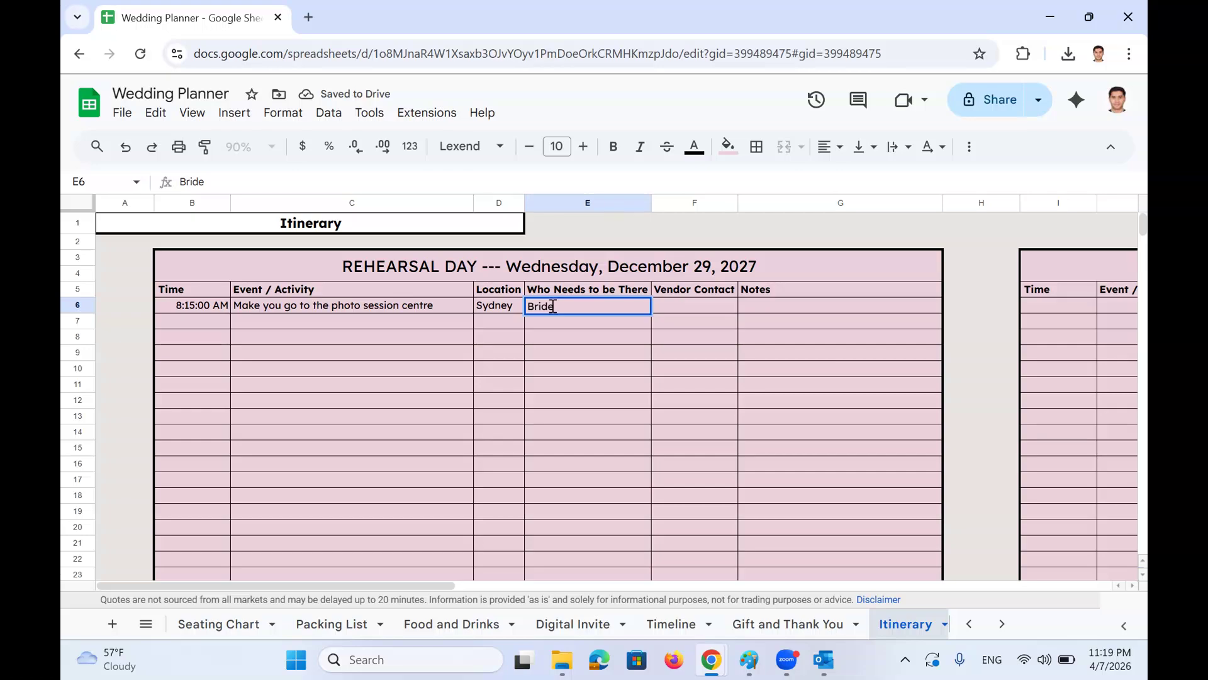
{"action": "type", "text": " & G"}
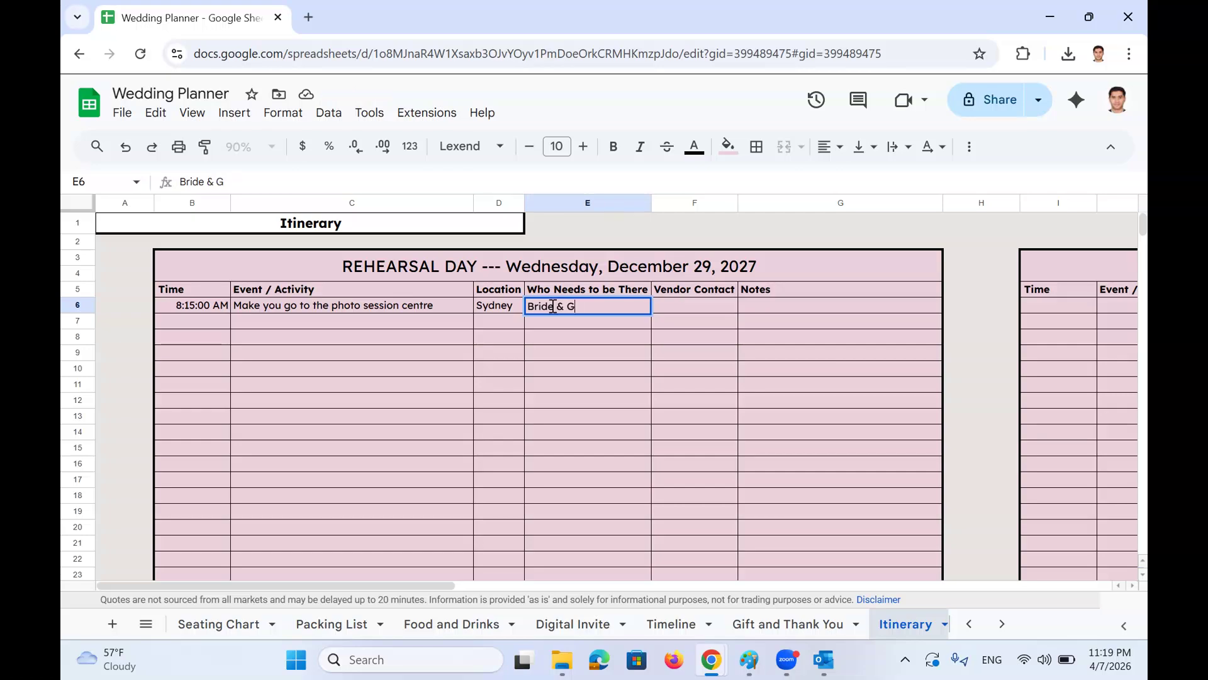
{"action": "type", "text": "room"}
{"action": "key", "text": "Return"}
Fill in the vendor's e-mail address and the note 'nothing'
{"action": "left_click", "coordinate": [675, 306]}
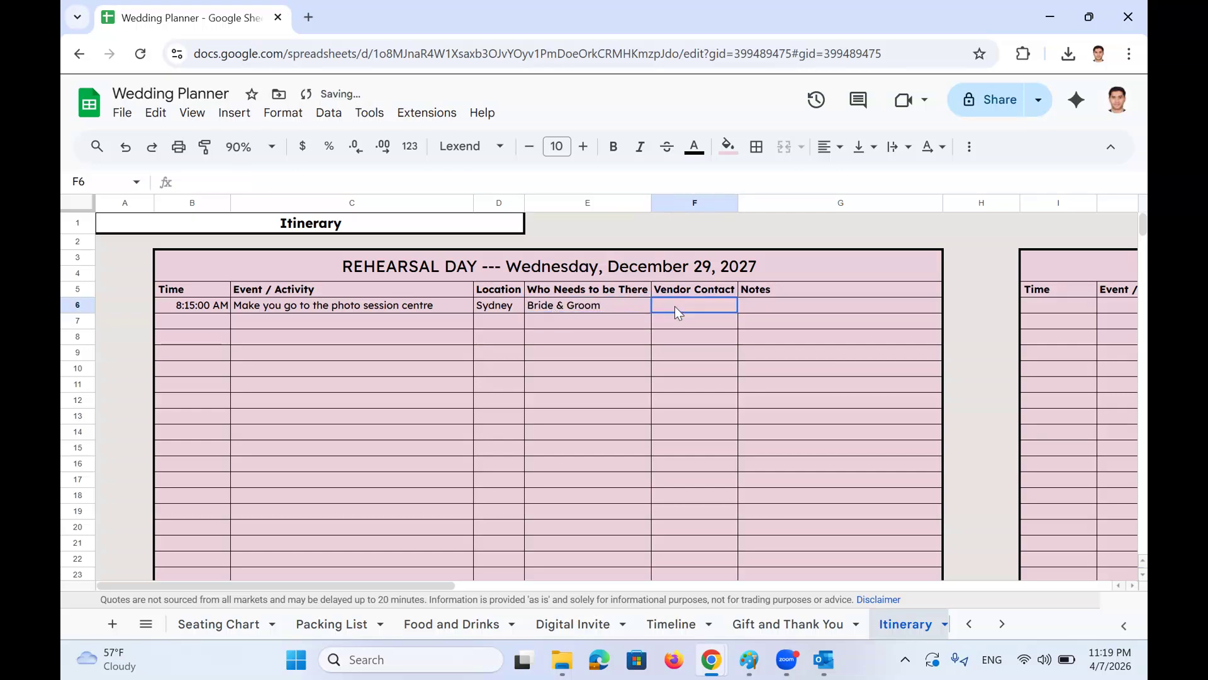
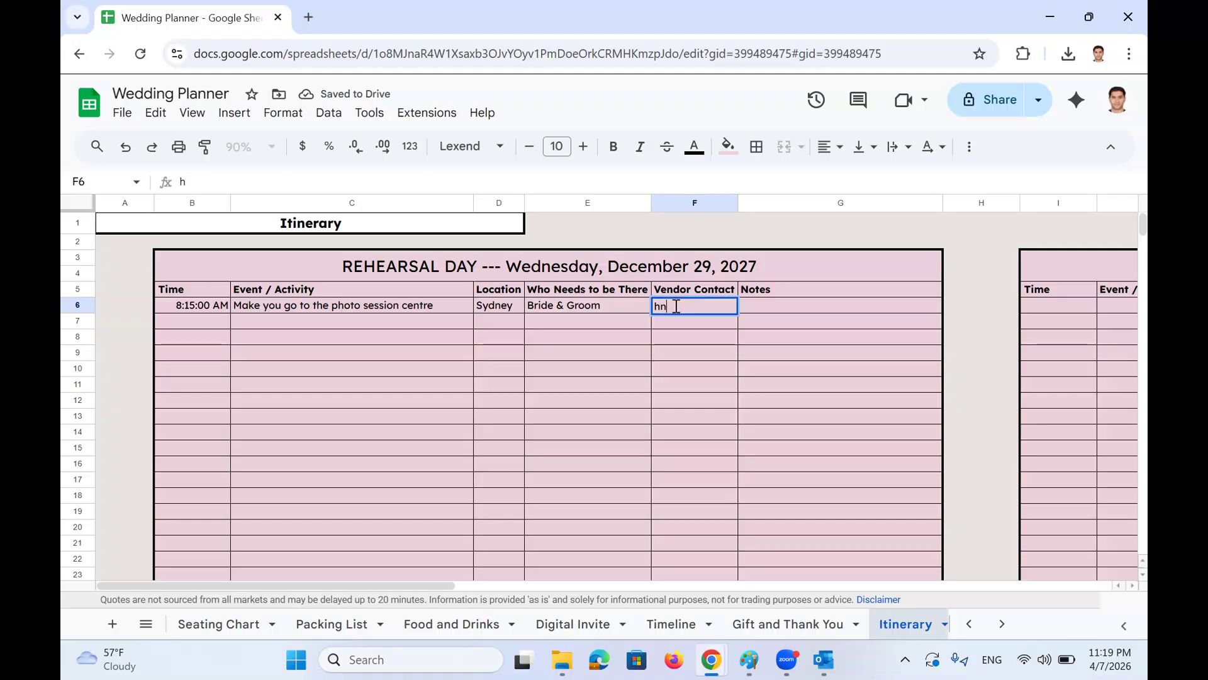
{"action": "key", "text": "Return"}
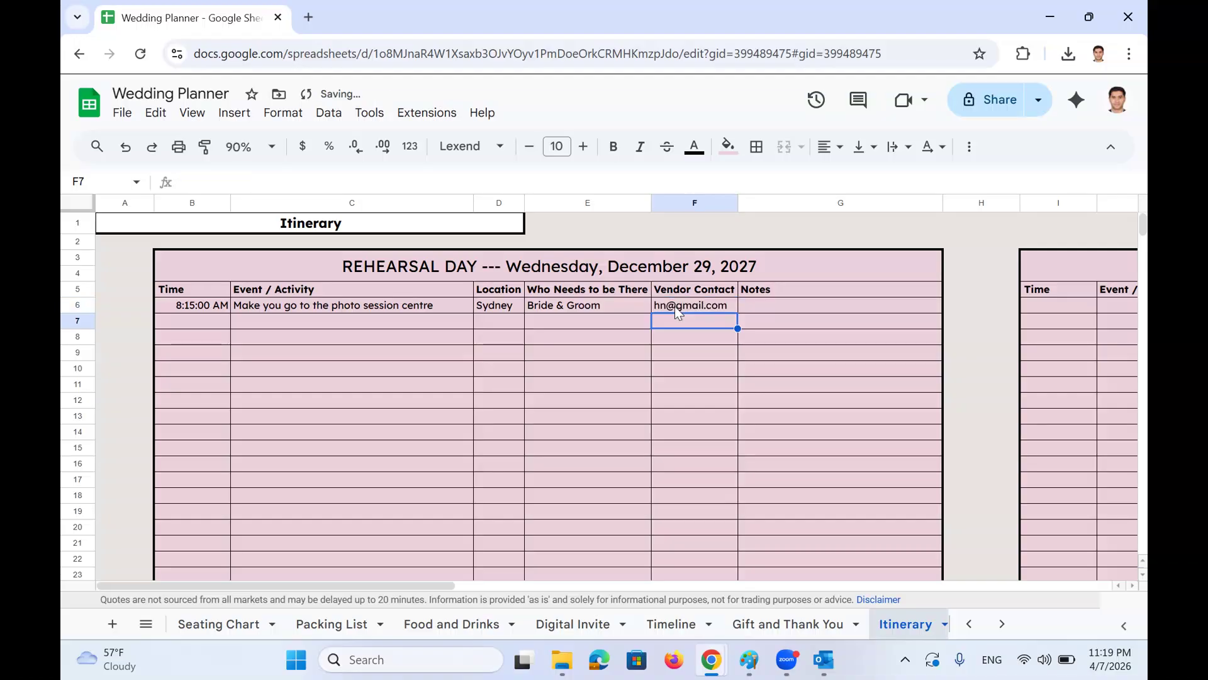
{"action": "left_click", "coordinate": [764, 310]}
{"action": "type", "text": "nothing"}
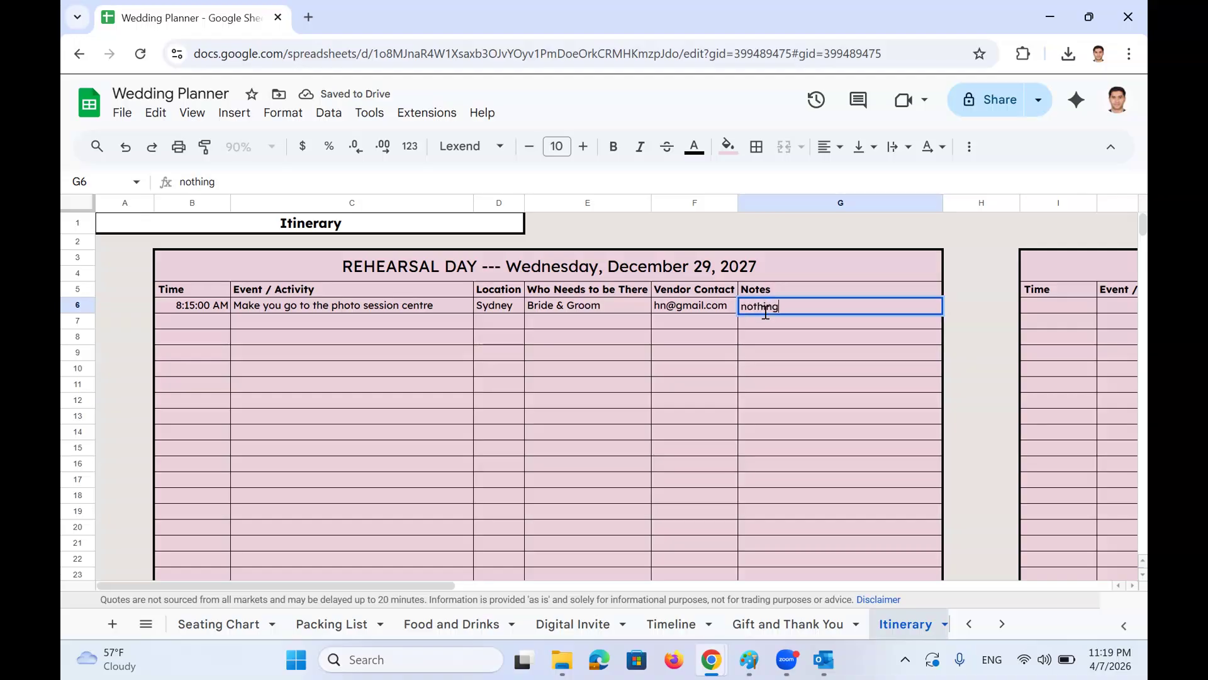
{"action": "key", "text": "Return"}
Review the completed 8:15:00 AM row and move up to the Rehearsal Day title
{"action": "left_click", "coordinate": [212, 311]}
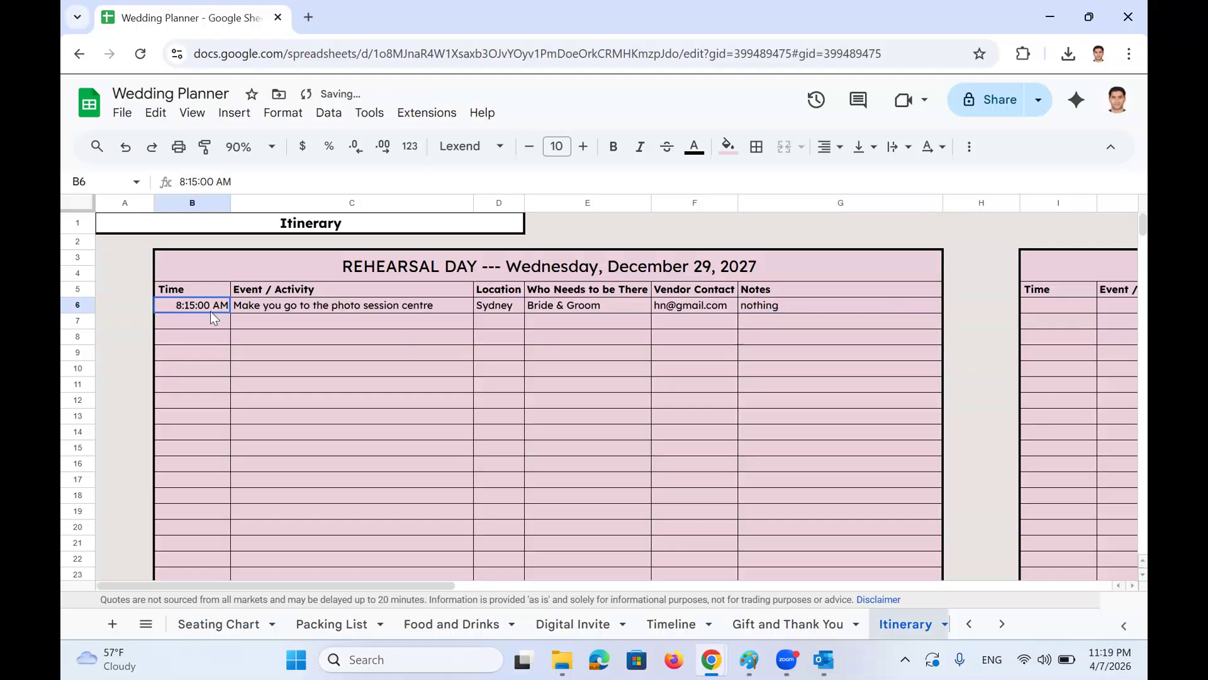
{"action": "key", "text": "Left"}
{"action": "left_click", "coordinate": [212, 311]}
{"action": "key", "text": "Down"}
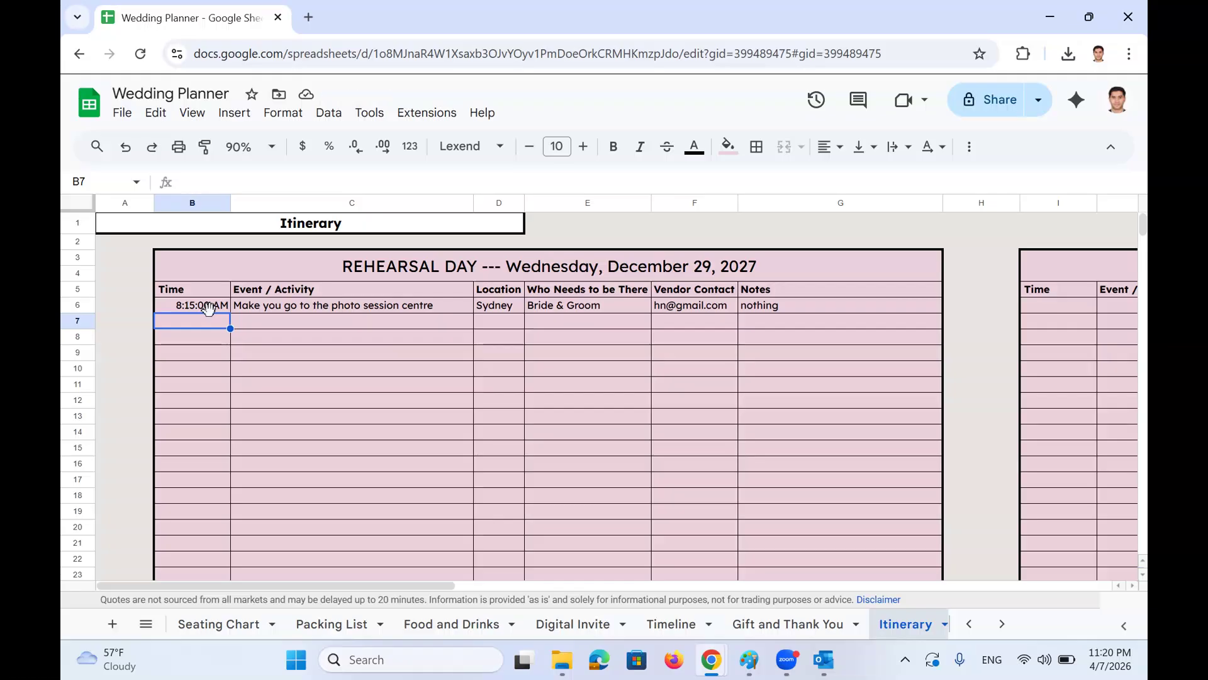
{"action": "key", "text": "Up"}
{"action": "key", "text": "Up"}
{"action": "key", "text": "Up"}
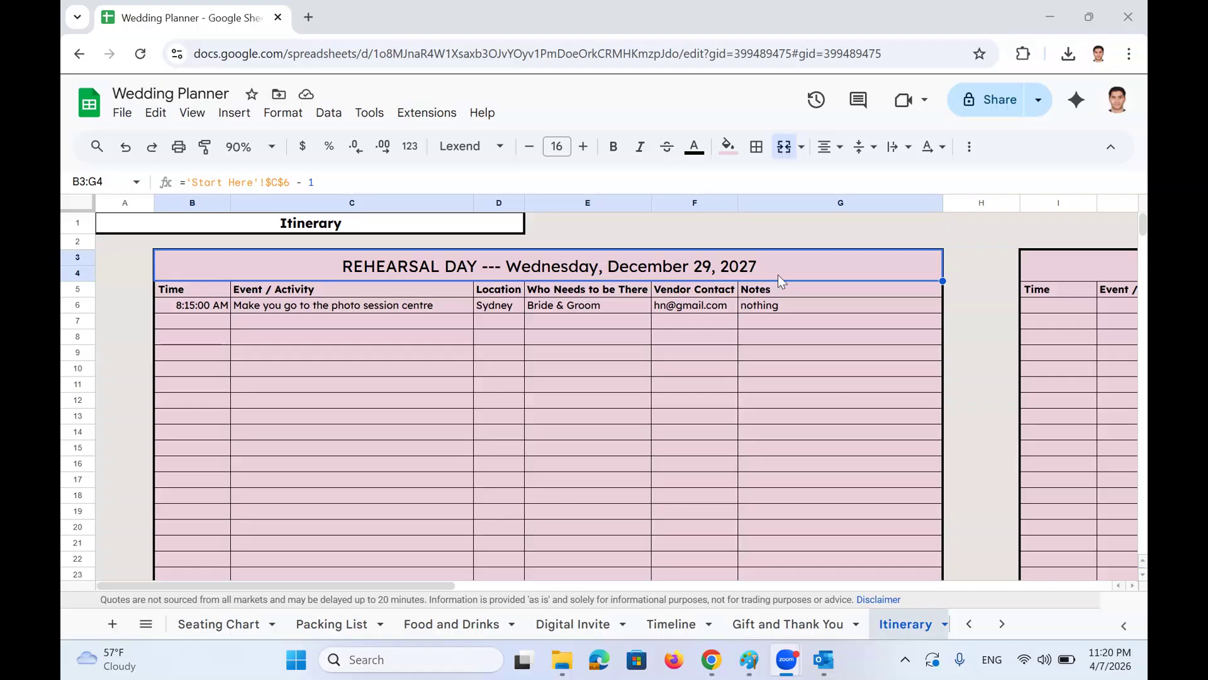
Inspect the empty THE BIG DAY and POST-WEDDING tables, then bring up the sheet list
{"action": "scroll", "coordinate": [778, 272], "scroll_direction": "right", "scroll_amount": 8}
{"action": "left_click", "coordinate": [729, 267]}
{"action": "scroll", "coordinate": [729, 266], "scroll_direction": "right", "scroll_amount": 5}
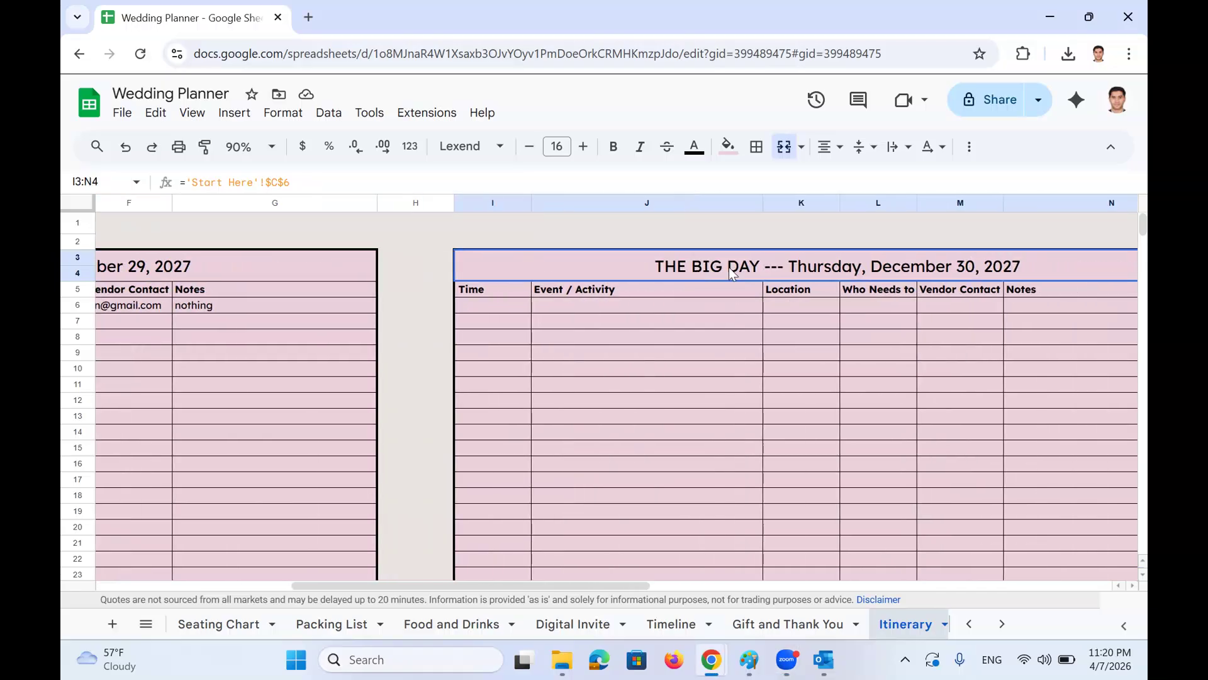
{"action": "left_click_drag", "start_coordinate": [311, 305], "coordinate": [323, 511]}
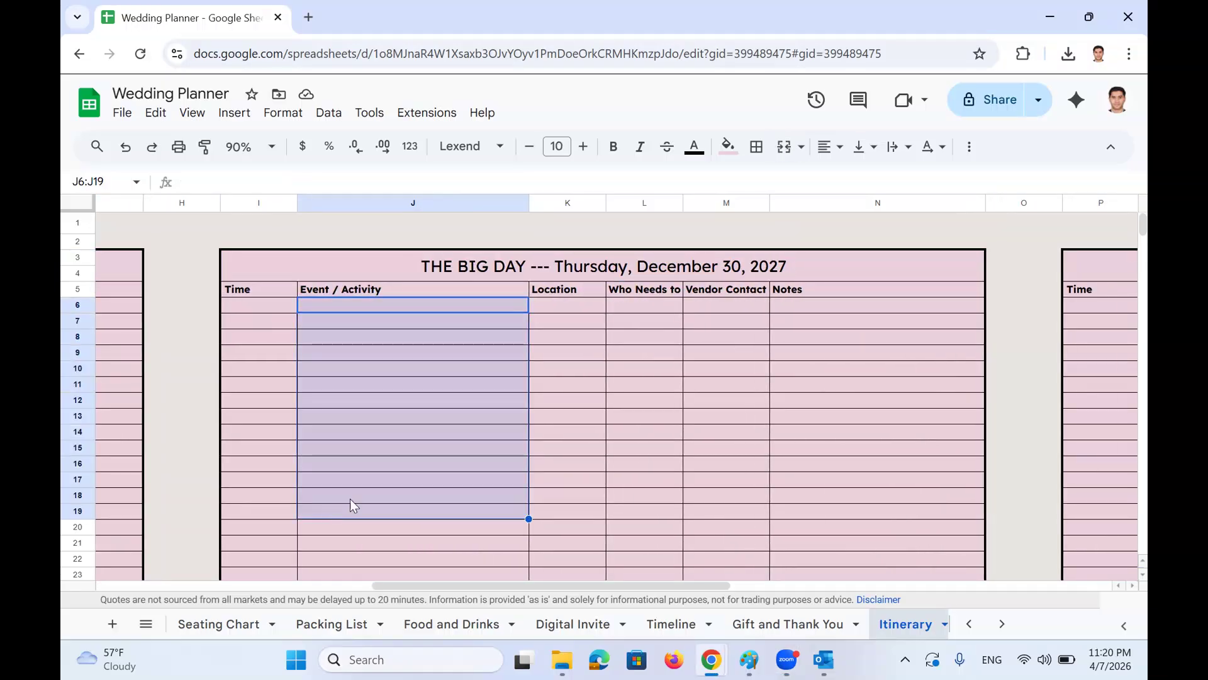
{"action": "scroll", "coordinate": [616, 372], "scroll_direction": "right", "scroll_amount": 5}
{"action": "left_click", "coordinate": [806, 274]}
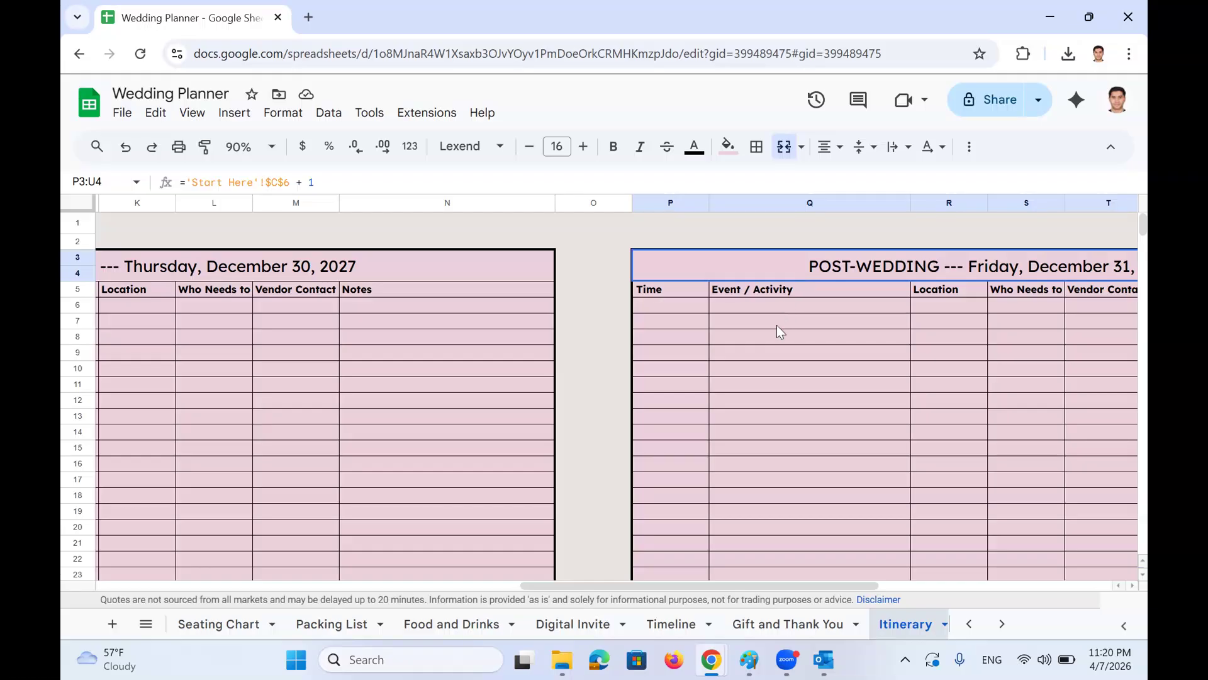
{"action": "left_click", "coordinate": [149, 624]}
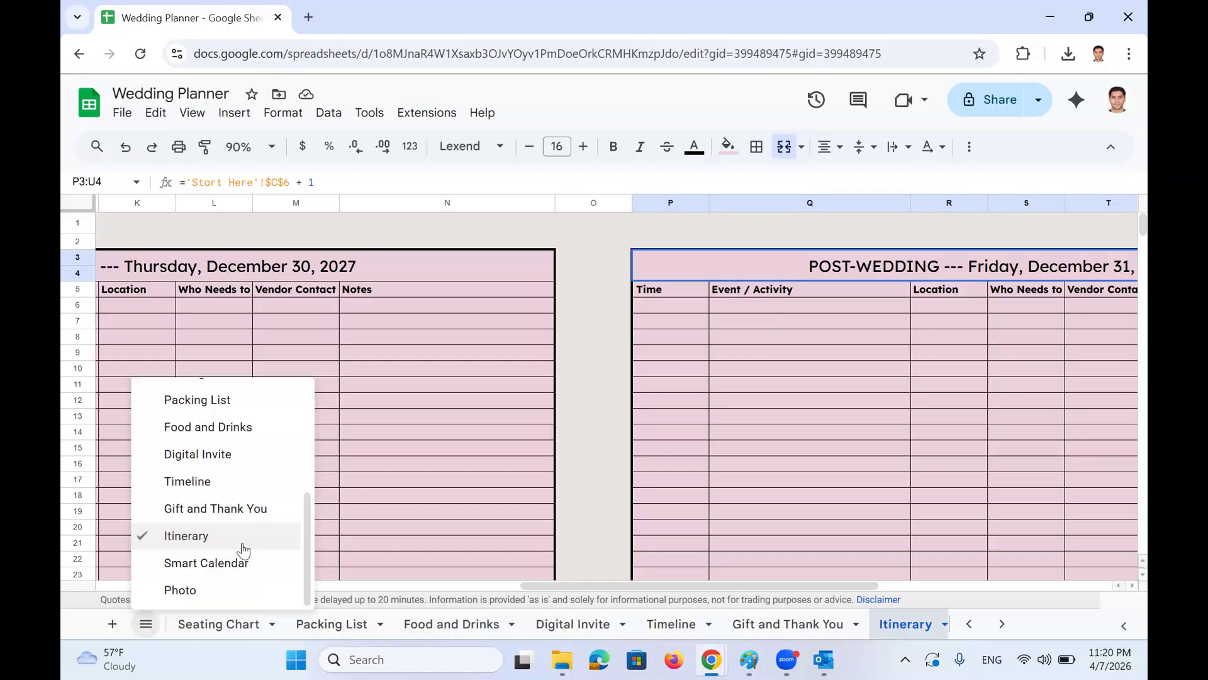
Open the Smart Calendar sheet at 50% zoom to see the whole December month
{"action": "left_click", "coordinate": [247, 571]}
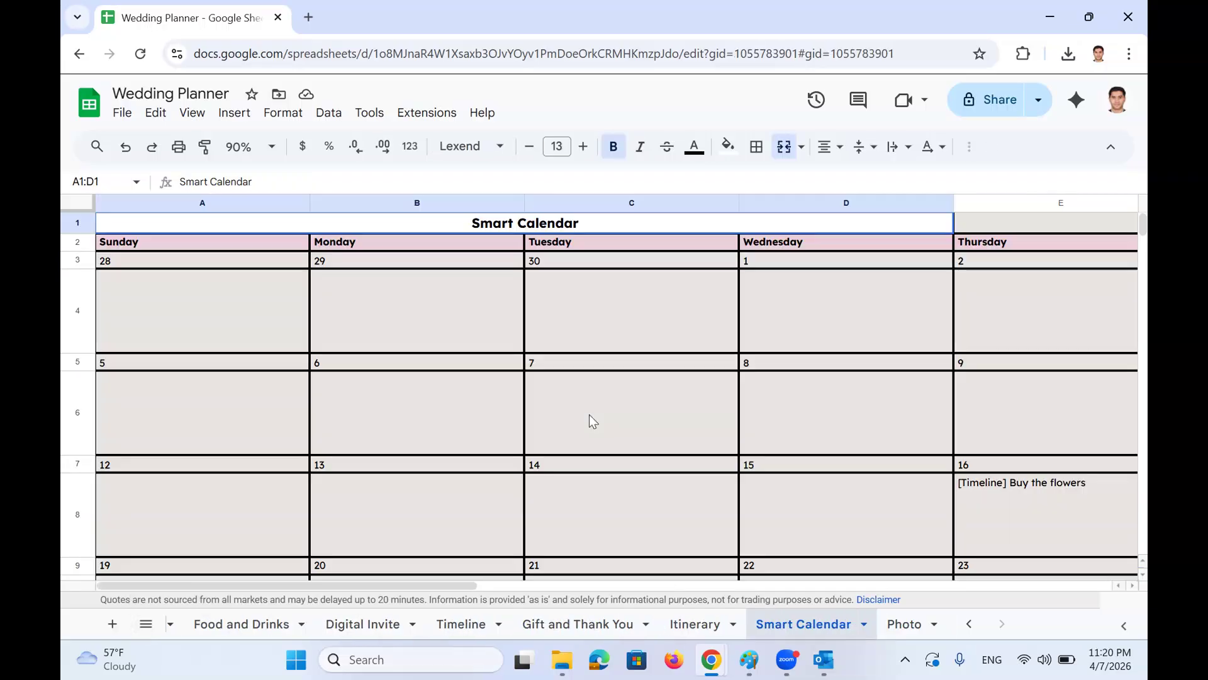
{"action": "left_click", "coordinate": [249, 146]}
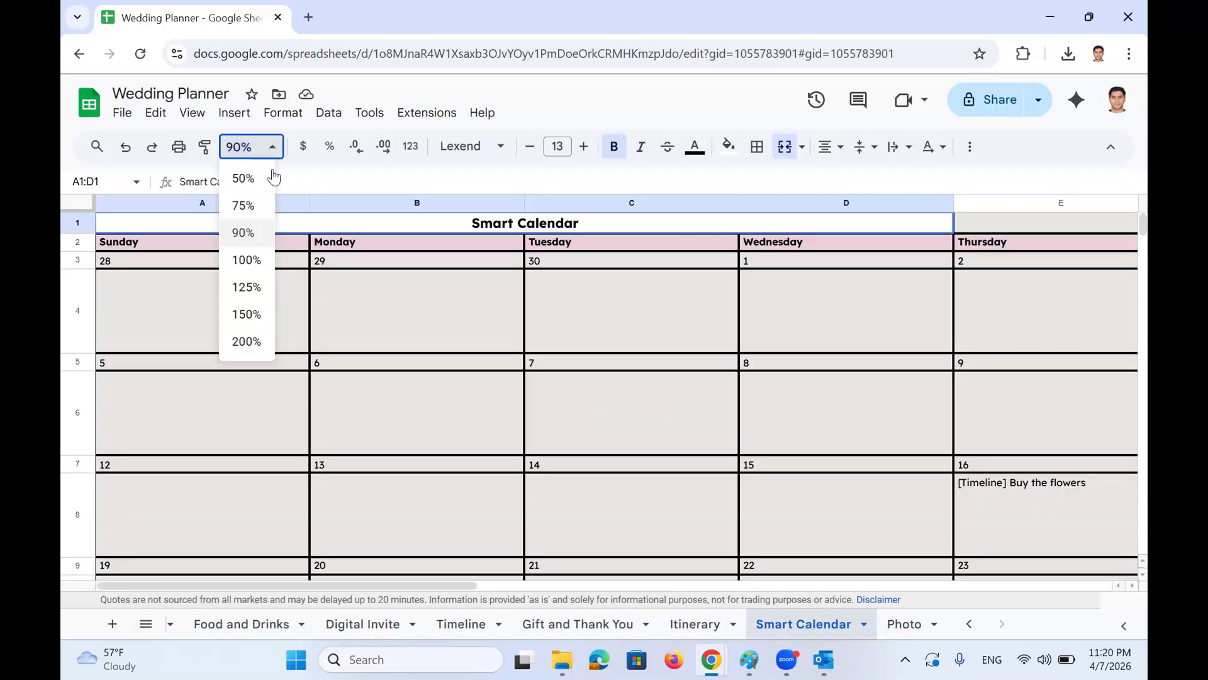
{"action": "left_click", "coordinate": [243, 176]}
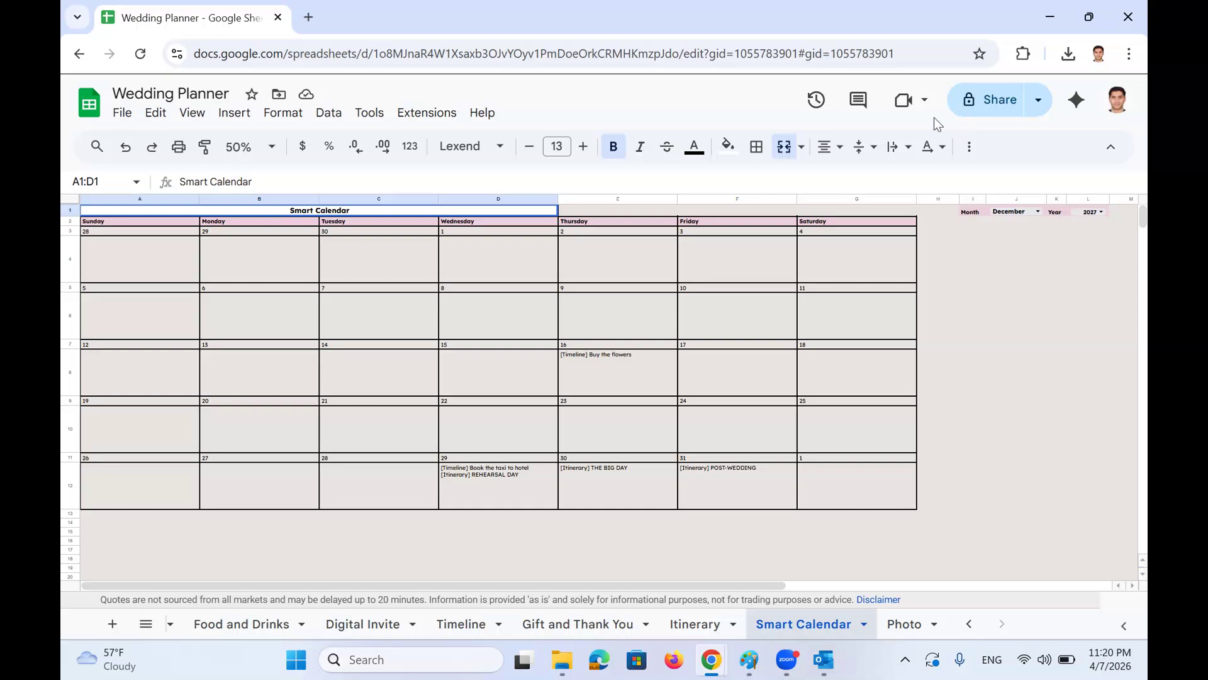
{"action": "scroll", "coordinate": [715, 382], "scroll_direction": "up", "scroll_amount": 5}
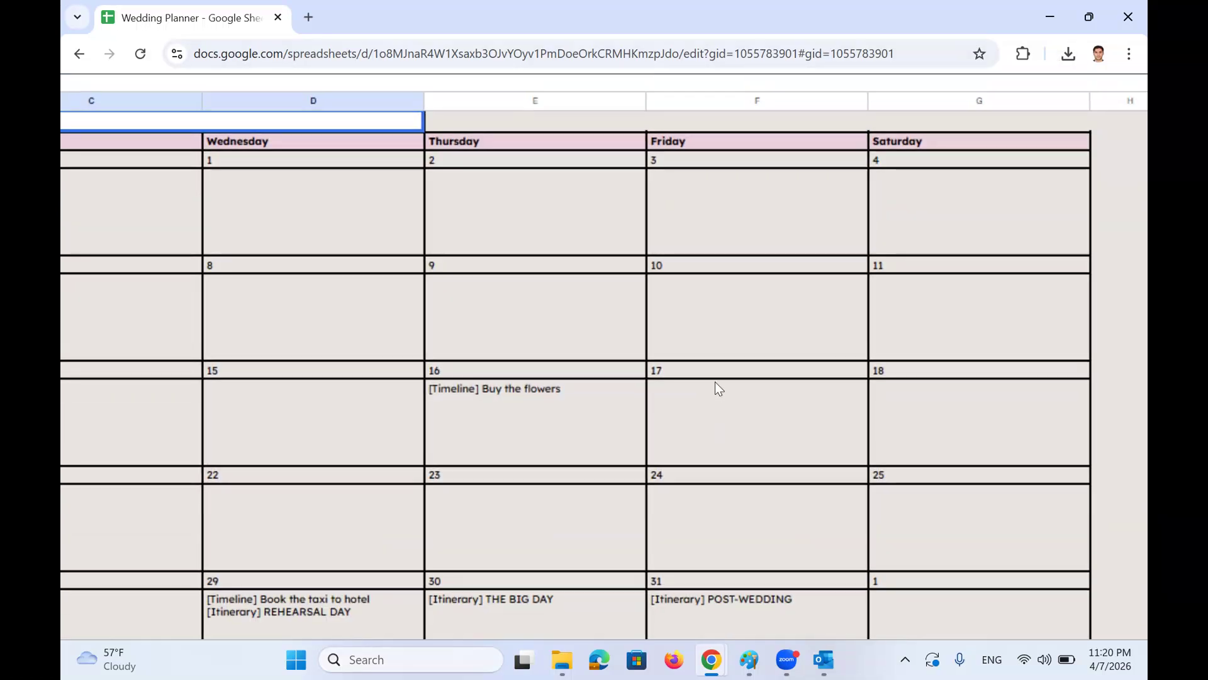
{"action": "scroll", "coordinate": [715, 381], "scroll_direction": "right", "scroll_amount": 10}
{"action": "scroll", "coordinate": [715, 381], "scroll_direction": "up", "scroll_amount": 1}
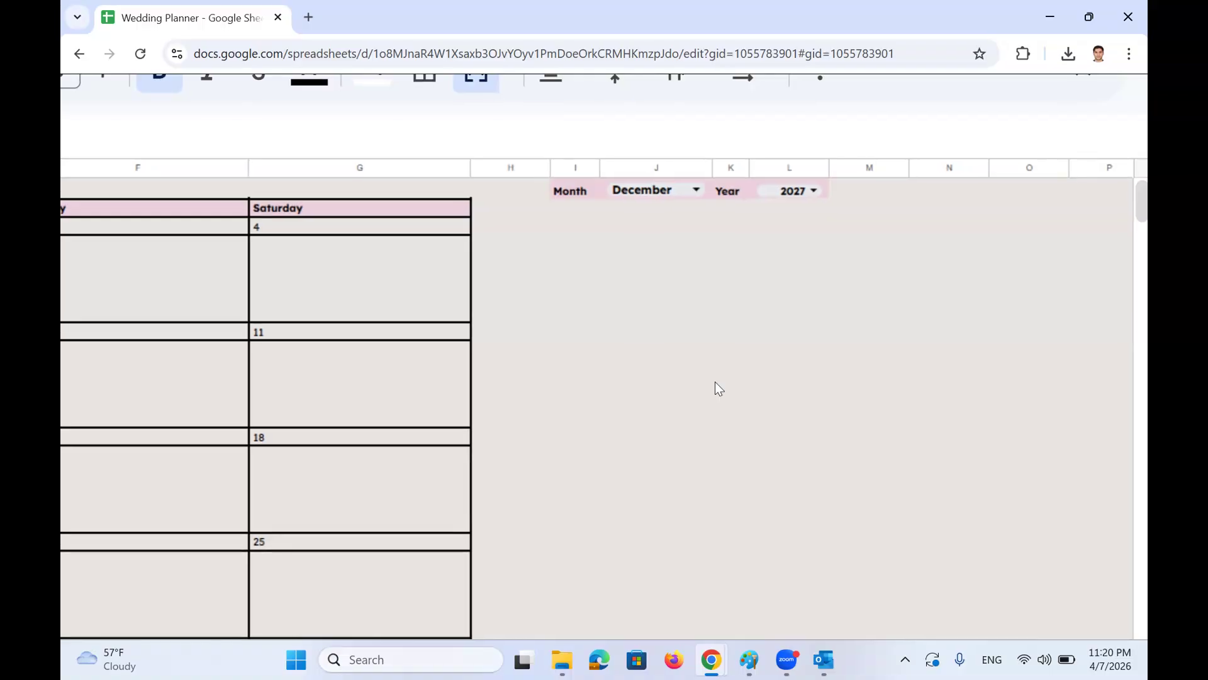
{"action": "scroll", "coordinate": [715, 381], "scroll_direction": "left", "scroll_amount": 12}
{"action": "scroll", "coordinate": [715, 381], "scroll_direction": "down", "scroll_amount": 2}
{"action": "scroll", "coordinate": [715, 381], "scroll_direction": "up", "scroll_amount": 2}
{"action": "scroll", "coordinate": [715, 381], "scroll_direction": "down", "scroll_amount": 2}
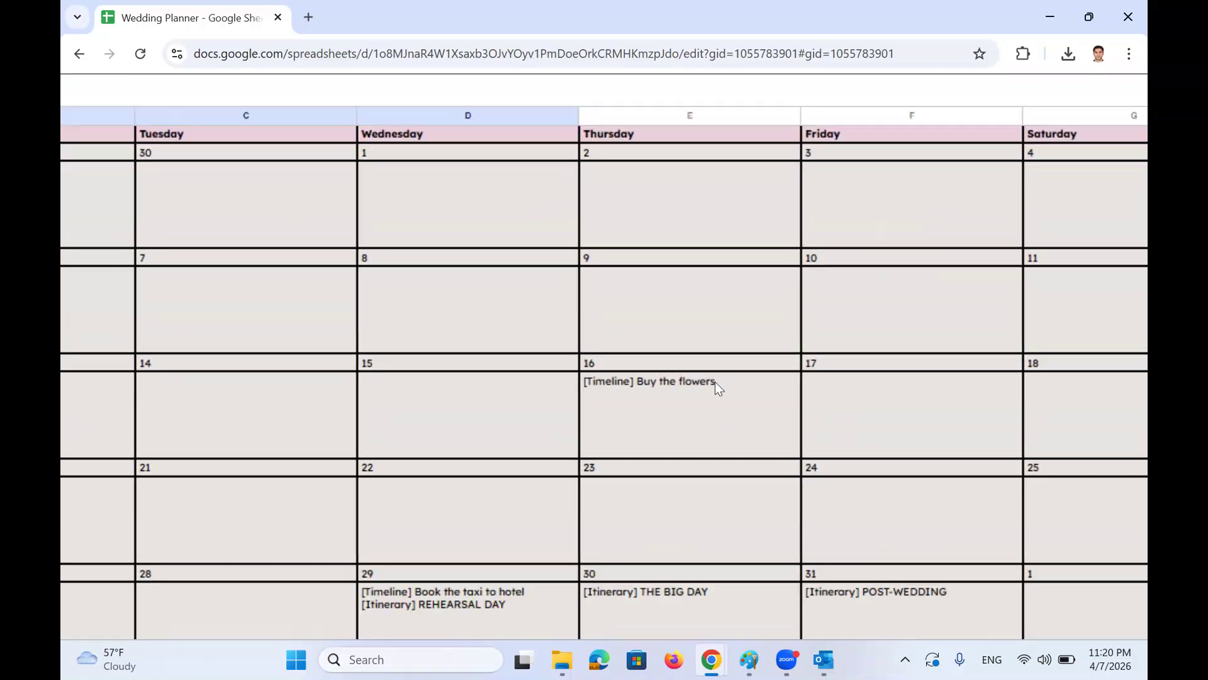
Inspect the flowers event cell and the December 29 cell holding two events
{"action": "right_click", "coordinate": [715, 382]}
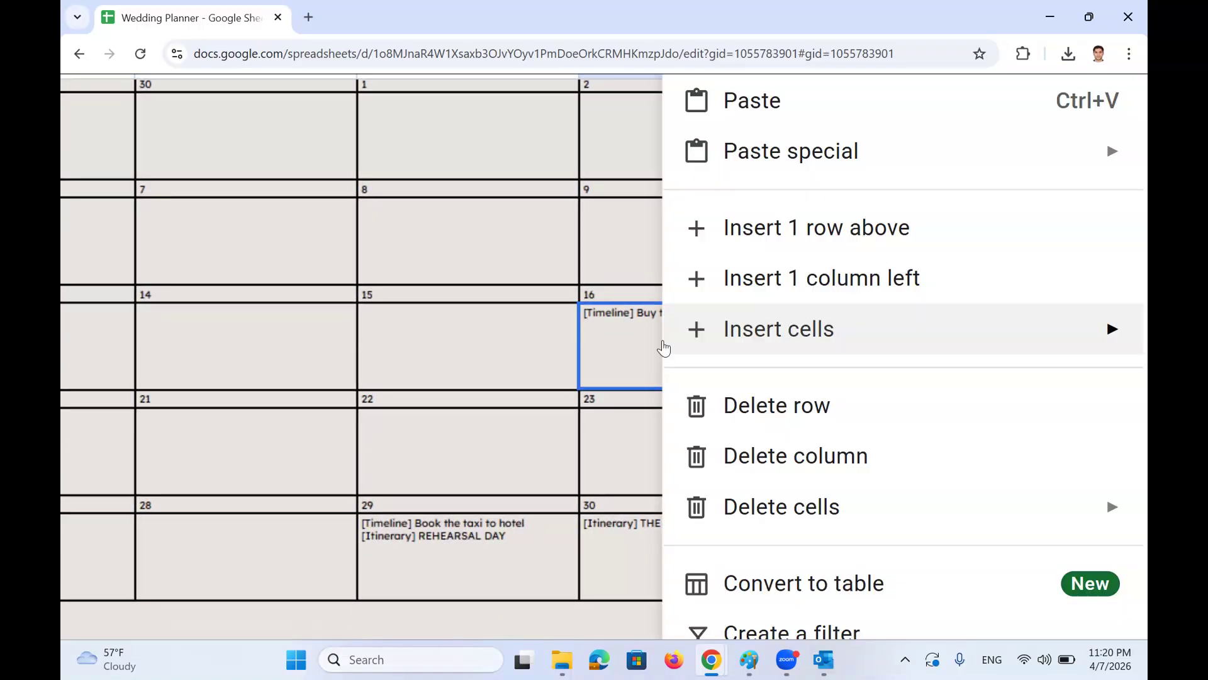
{"action": "left_click", "coordinate": [634, 313]}
{"action": "scroll", "coordinate": [1015, 497], "scroll_direction": "down", "scroll_amount": 4}
{"action": "scroll", "coordinate": [1027, 474], "scroll_direction": "right", "scroll_amount": 8}
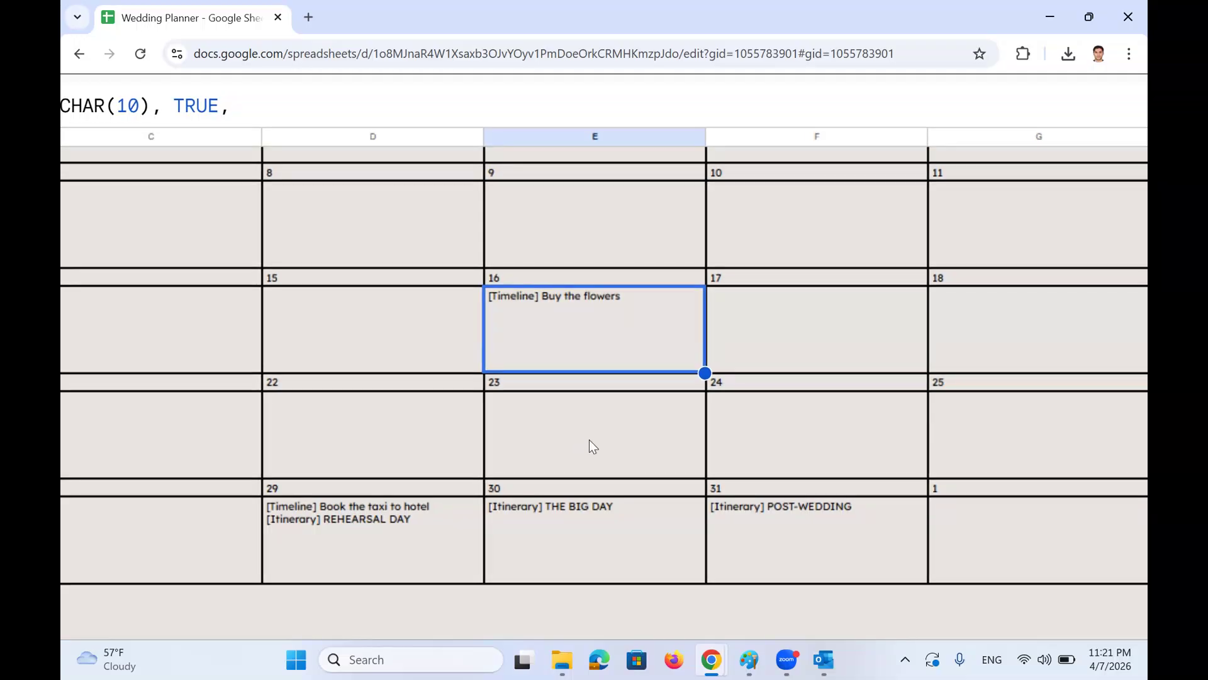
{"action": "scroll", "coordinate": [615, 405], "scroll_direction": "up", "scroll_amount": 4}
{"action": "scroll", "coordinate": [614, 405], "scroll_direction": "down", "scroll_amount": 4}
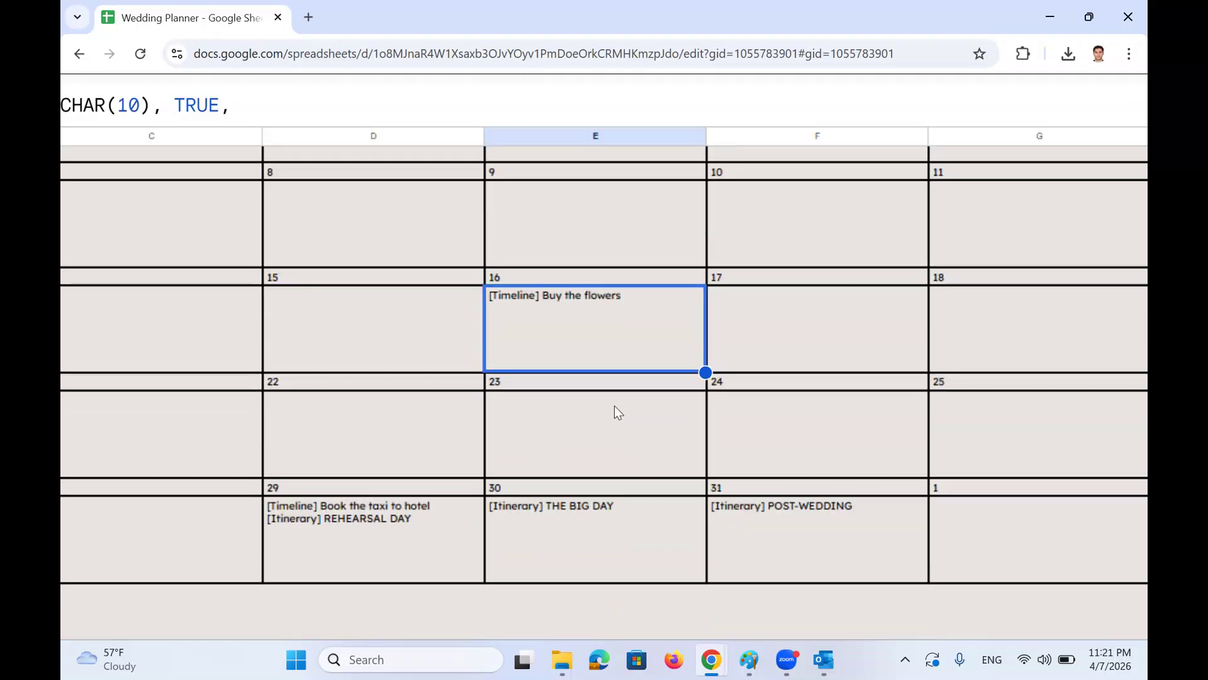
{"action": "scroll", "coordinate": [615, 405], "scroll_direction": "down", "scroll_amount": 5}
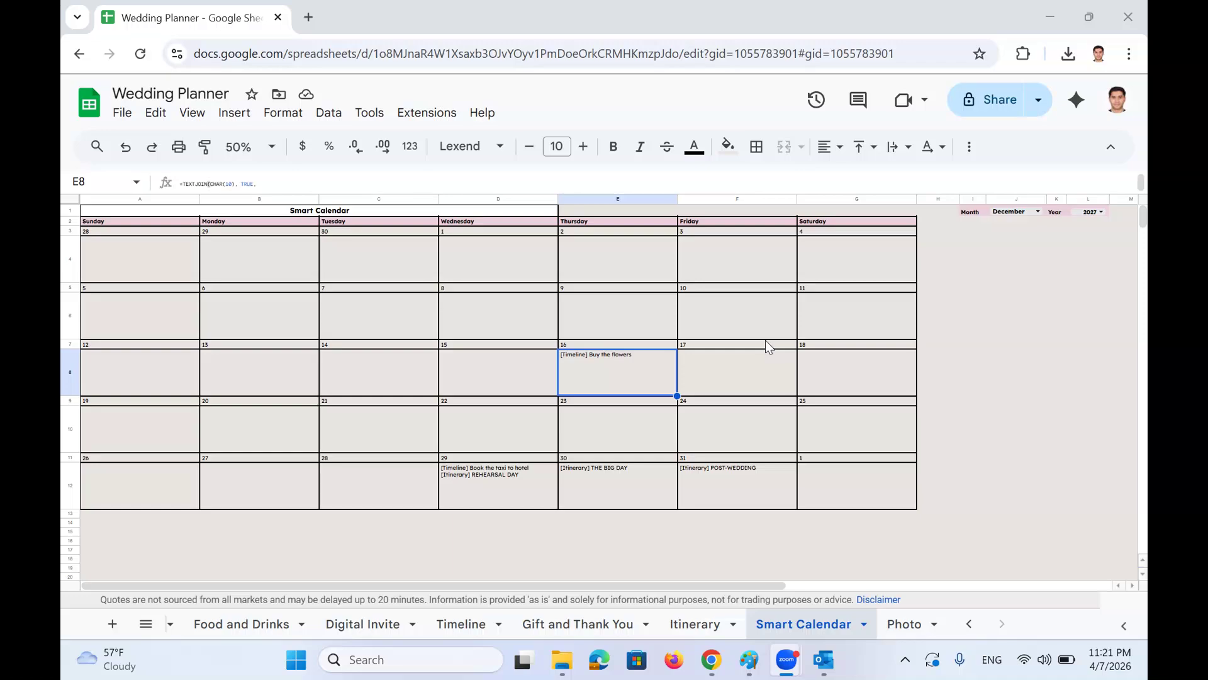
{"action": "left_click", "coordinate": [494, 489]}
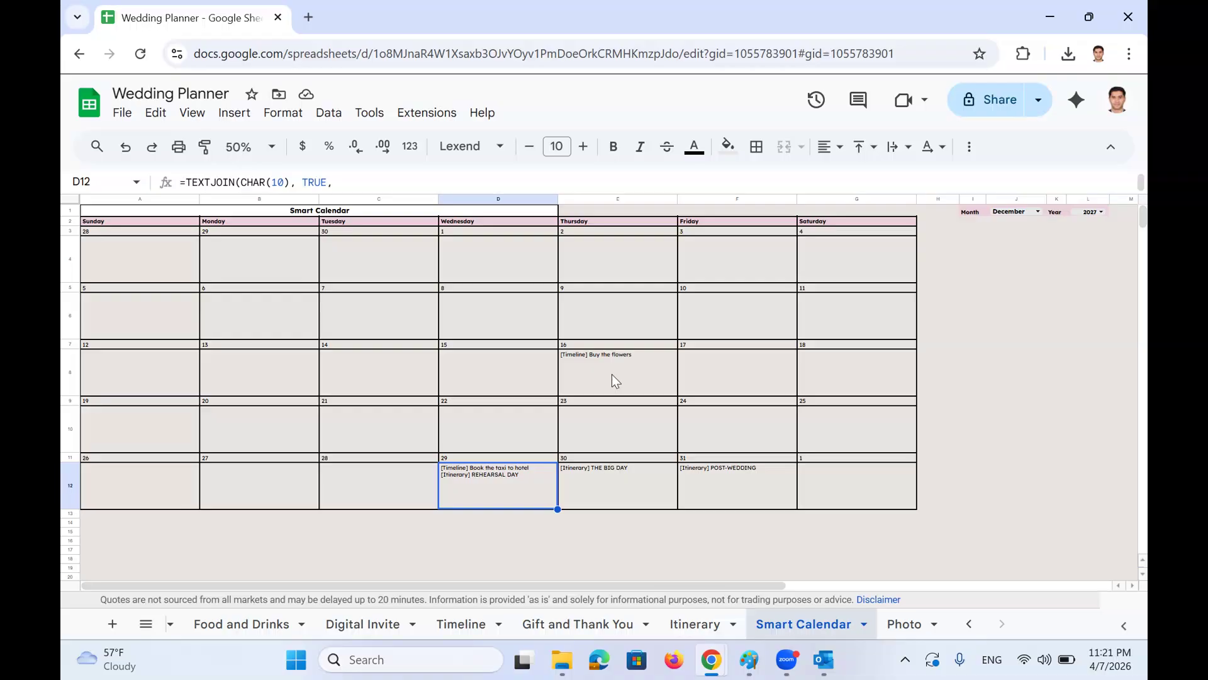
Change the J1 Month dropdown to February, back to December 2027, then bring up the sheet list
{"action": "left_click", "coordinate": [1034, 212]}
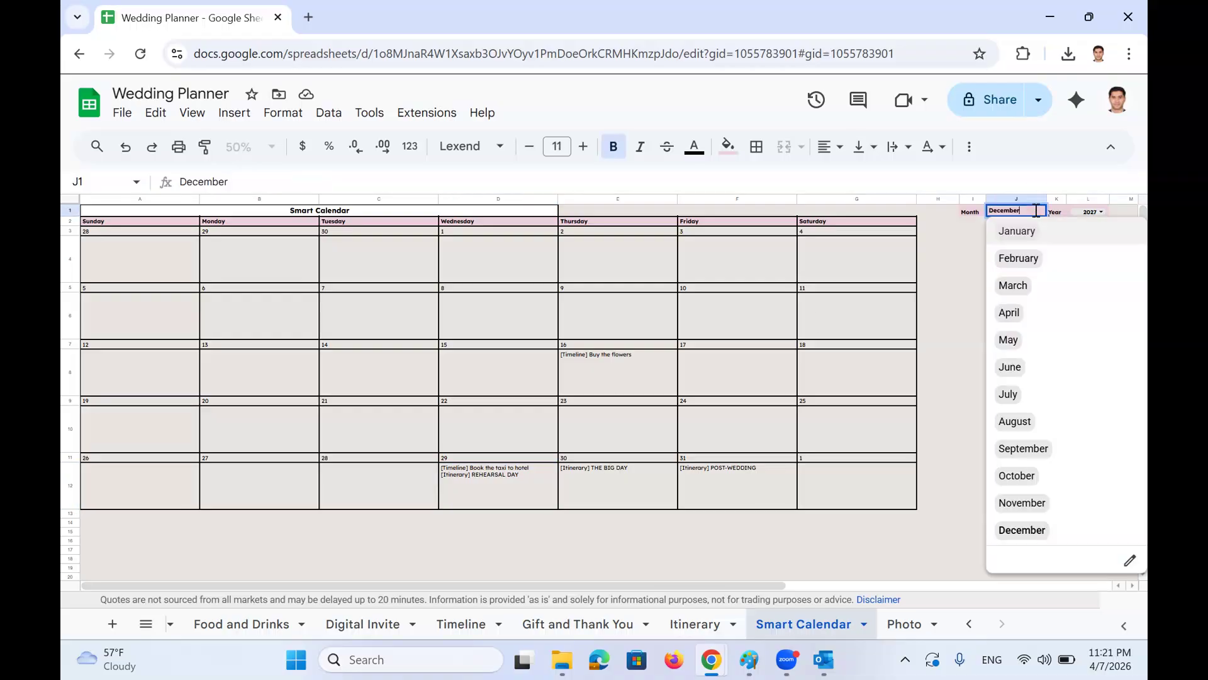
{"action": "left_click", "coordinate": [1026, 261]}
{"action": "left_click", "coordinate": [1036, 211]}
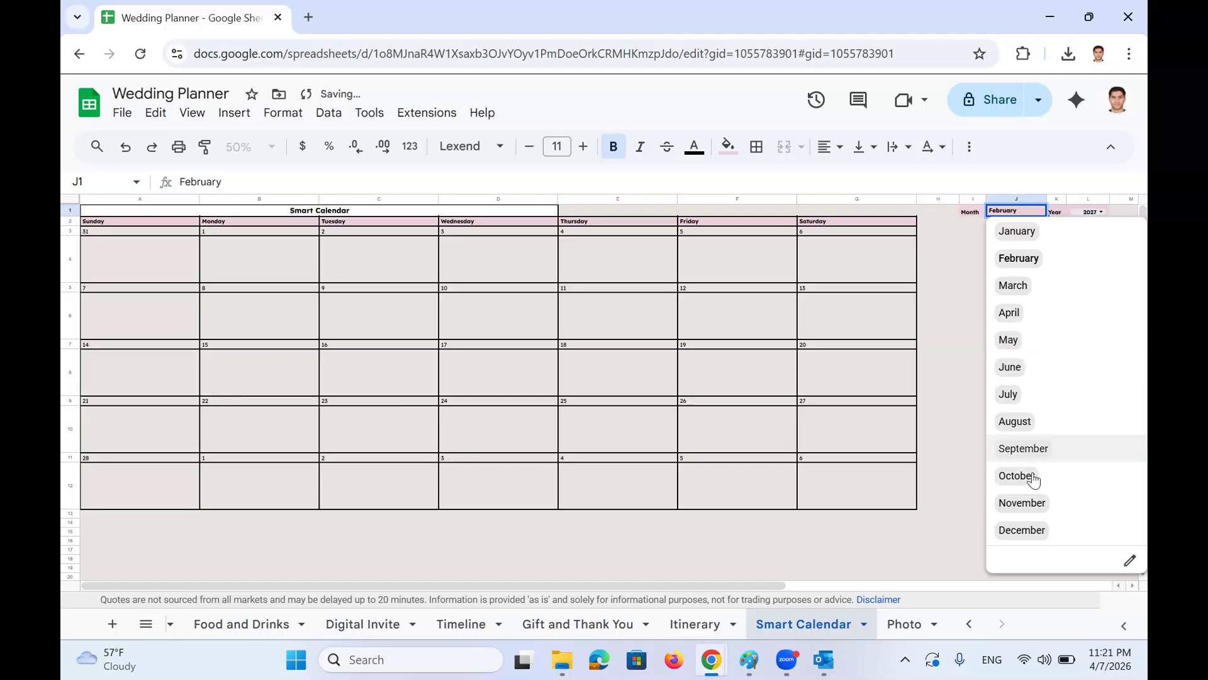
{"action": "left_click", "coordinate": [1030, 532]}
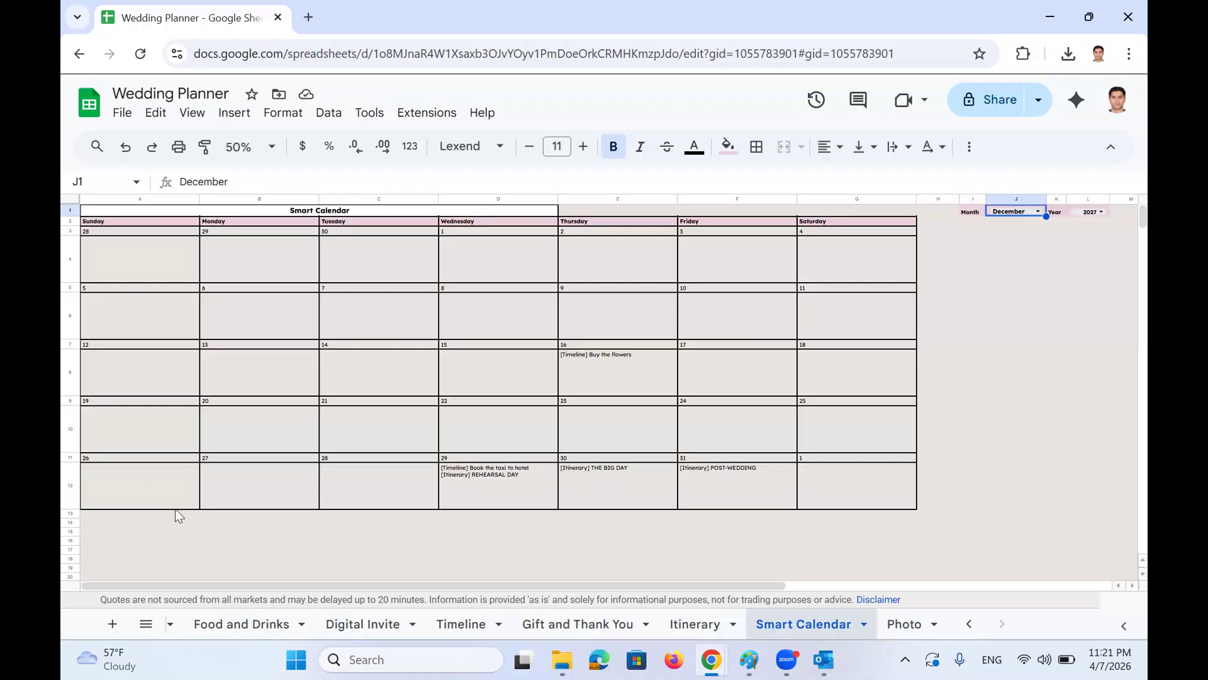
{"action": "left_click", "coordinate": [146, 624]}
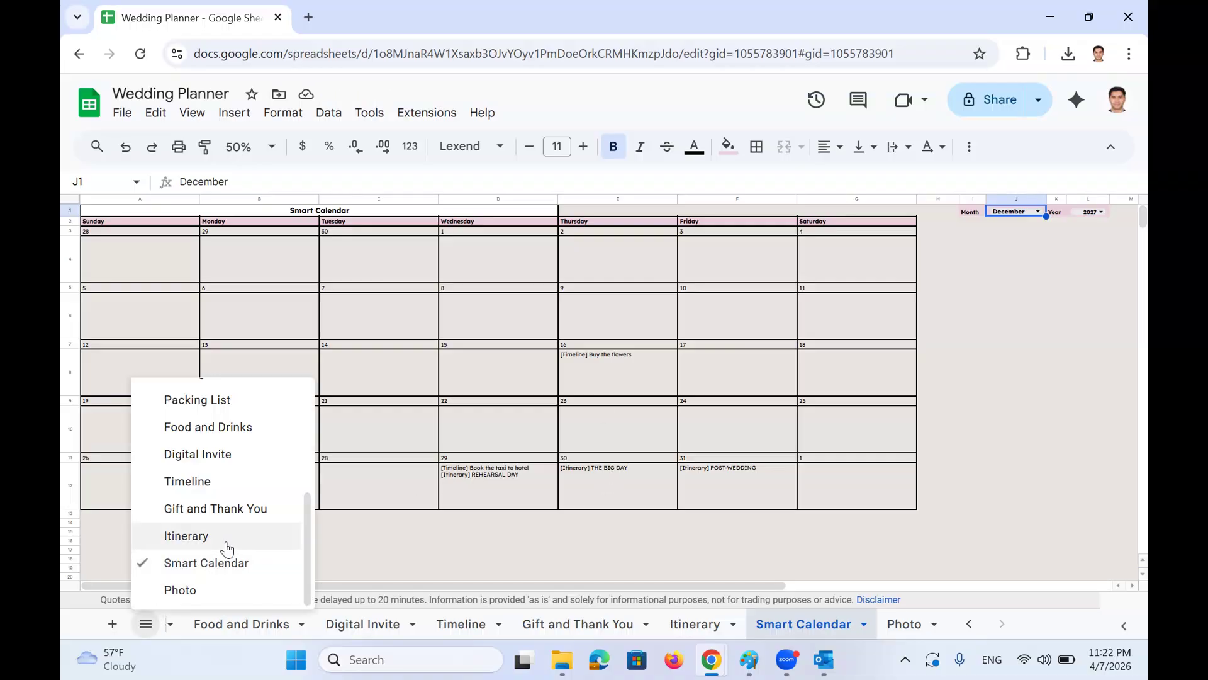
{"action": "scroll", "coordinate": [293, 573], "scroll_direction": "up", "scroll_amount": 4}
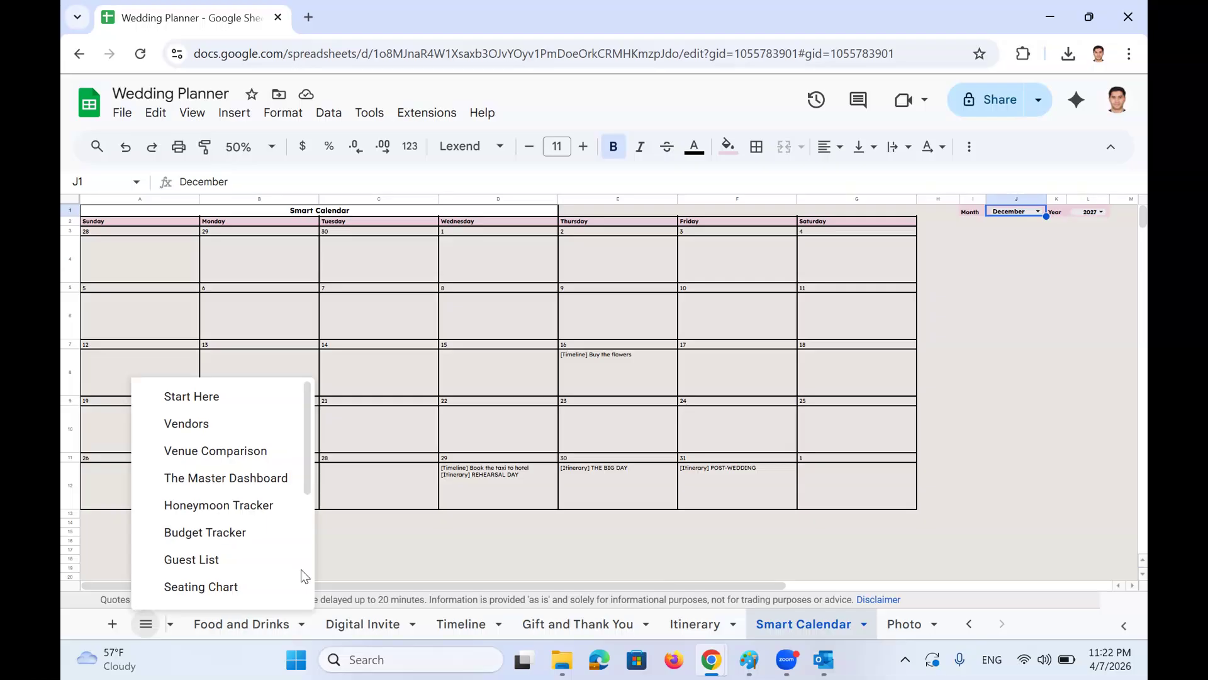
Open the Photo sheet and browse the dress, venue, floral, cake, bridesmaids and hair images
{"action": "left_click_drag", "start_coordinate": [308, 433], "coordinate": [302, 564]}
{"action": "left_click", "coordinate": [234, 590]}
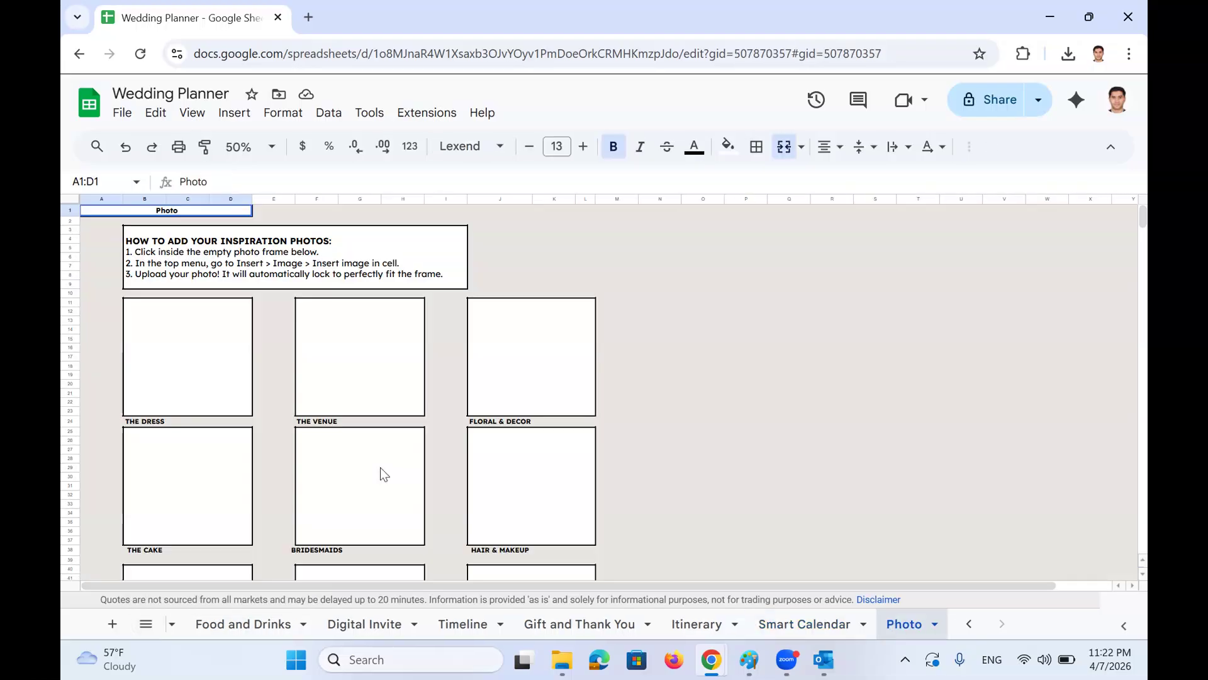
{"action": "scroll", "coordinate": [535, 431], "scroll_direction": "down", "scroll_amount": 5}
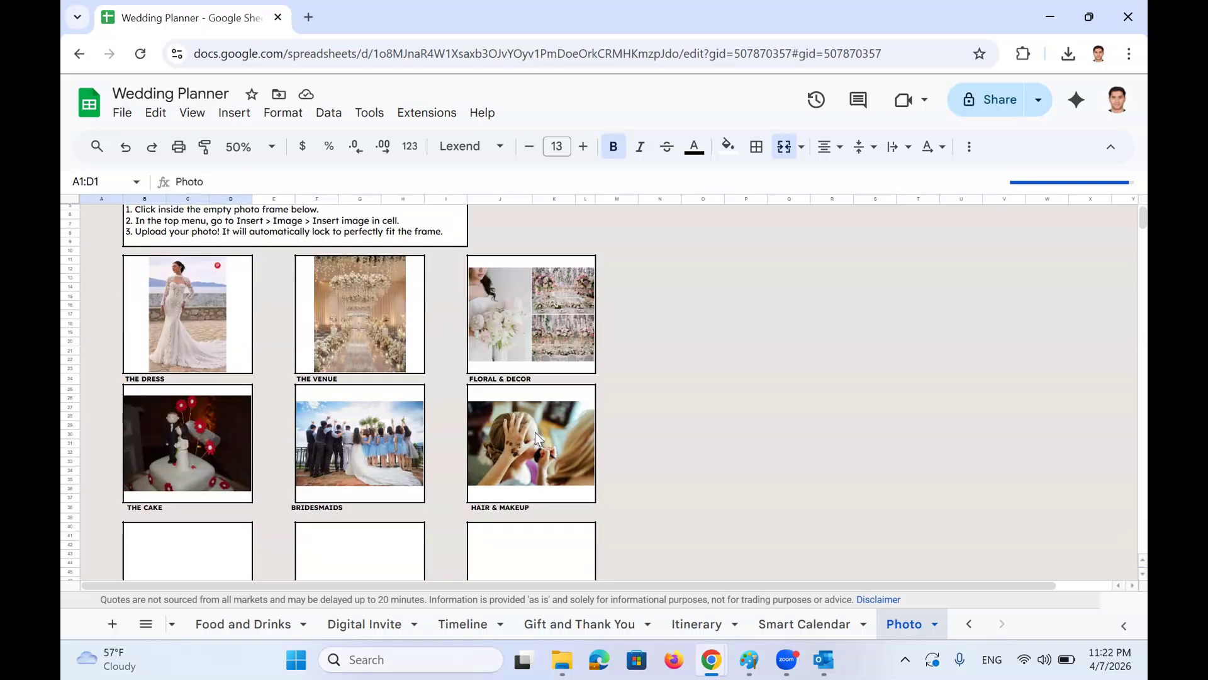
{"action": "scroll", "coordinate": [598, 451], "scroll_direction": "up", "scroll_amount": 5}
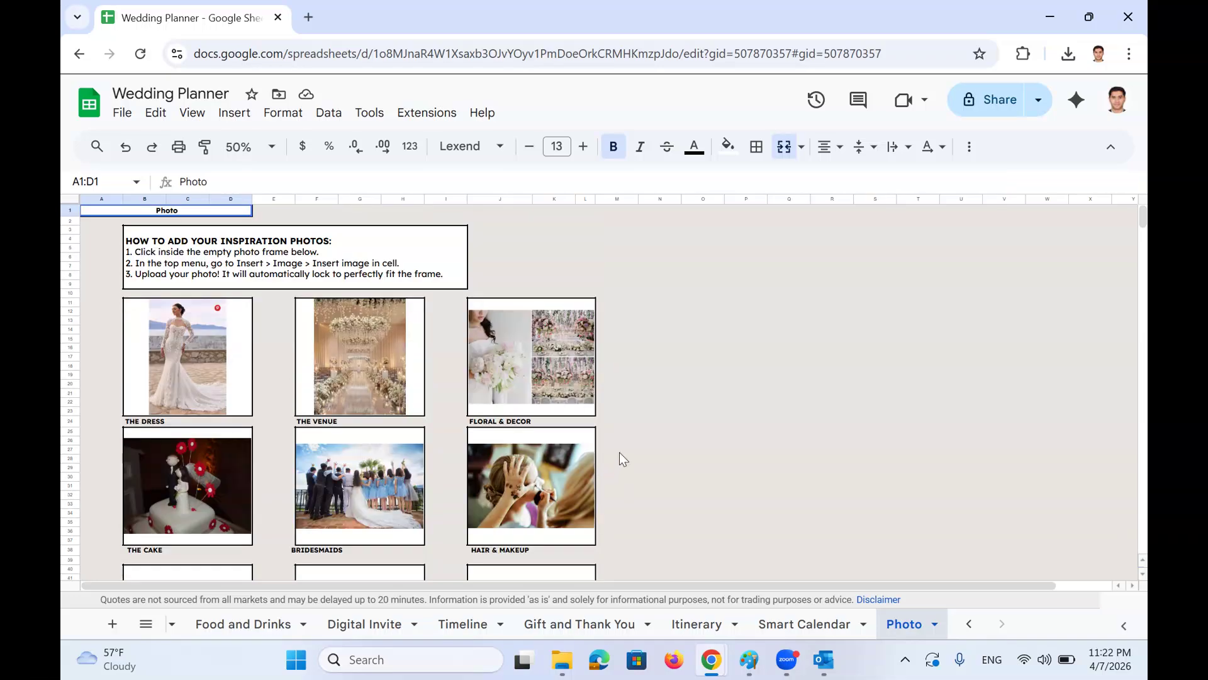
{"action": "scroll", "coordinate": [619, 415], "scroll_direction": "down", "scroll_amount": 1}
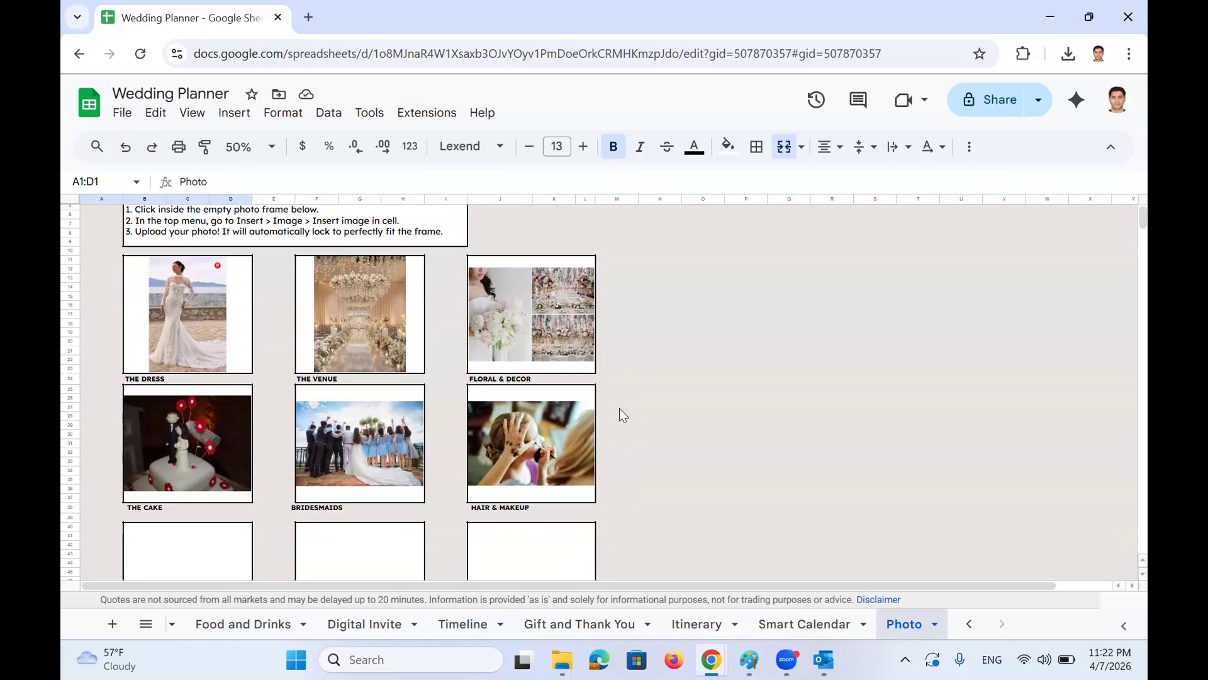
{"action": "scroll", "coordinate": [619, 412], "scroll_direction": "down", "scroll_amount": 2}
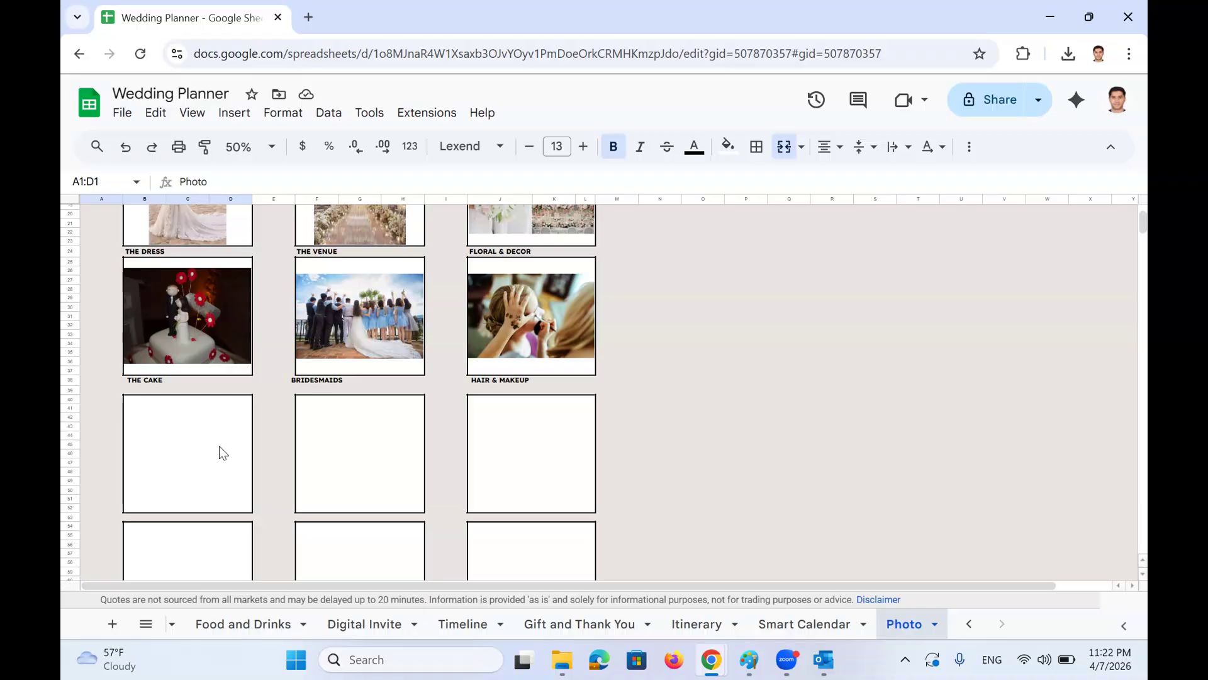
{"action": "scroll", "coordinate": [219, 446], "scroll_direction": "up", "scroll_amount": 3}
{"action": "left_click", "coordinate": [151, 262]}
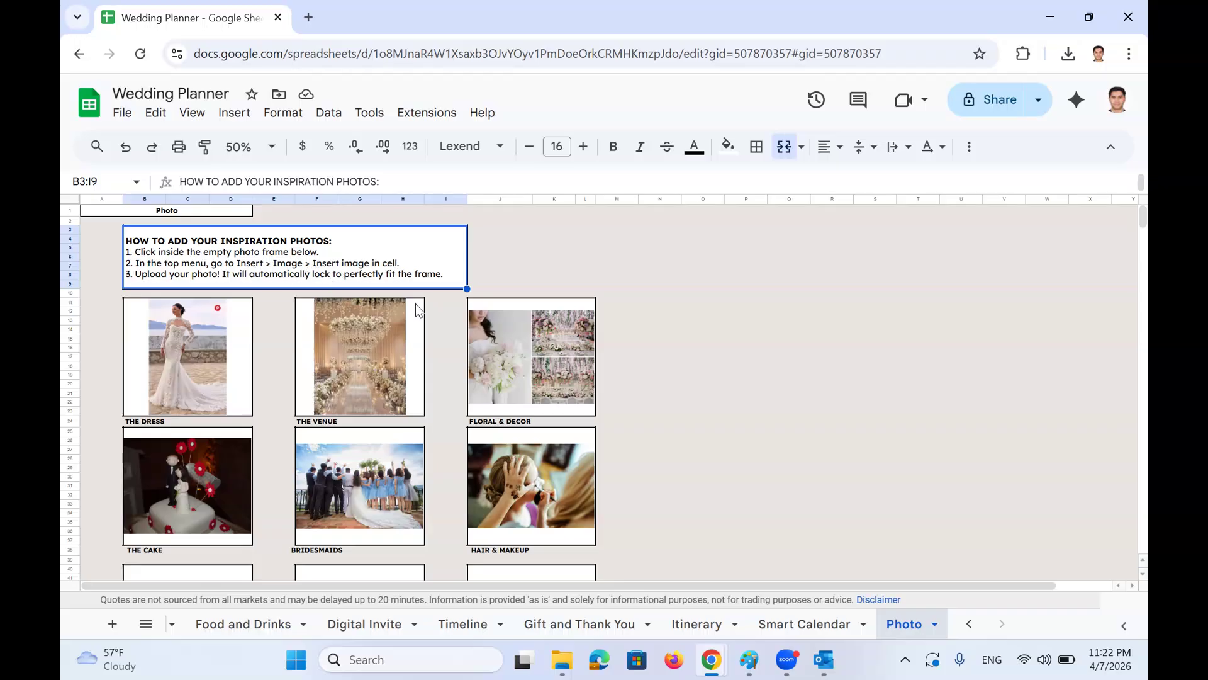
Start inserting an image into the empty B40:D52 frame, then cancel without adding a photo
{"action": "scroll", "coordinate": [380, 284], "scroll_direction": "down", "scroll_amount": 5}
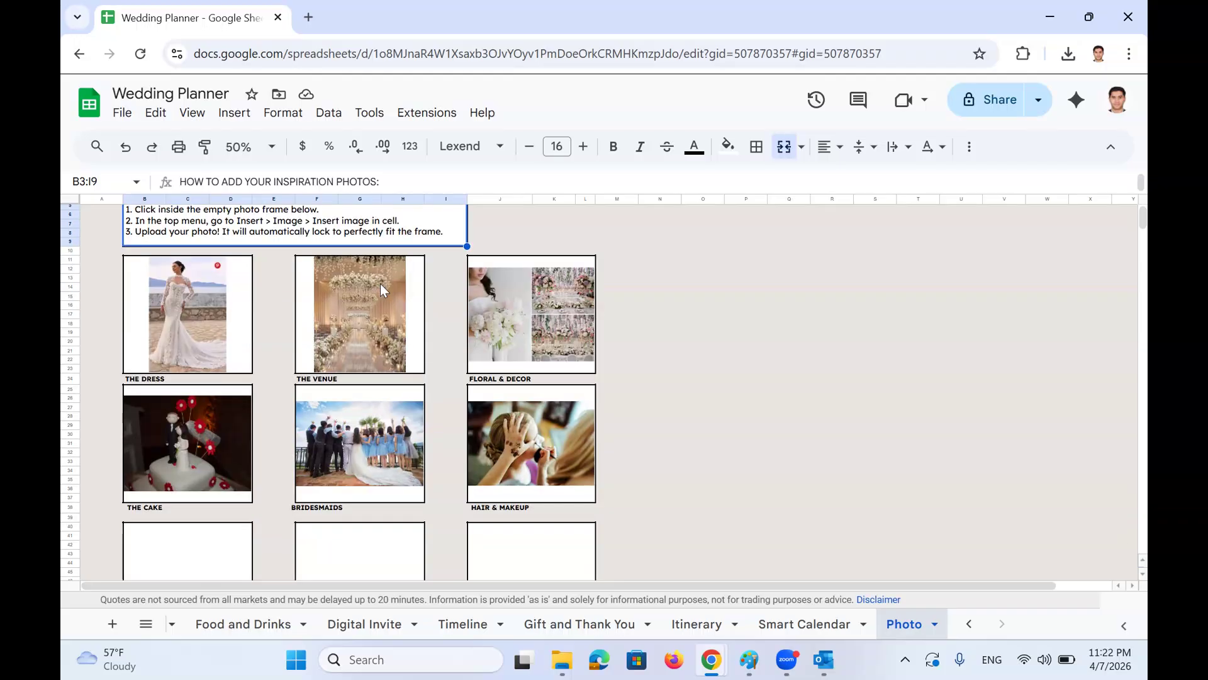
{"action": "left_click", "coordinate": [160, 424]}
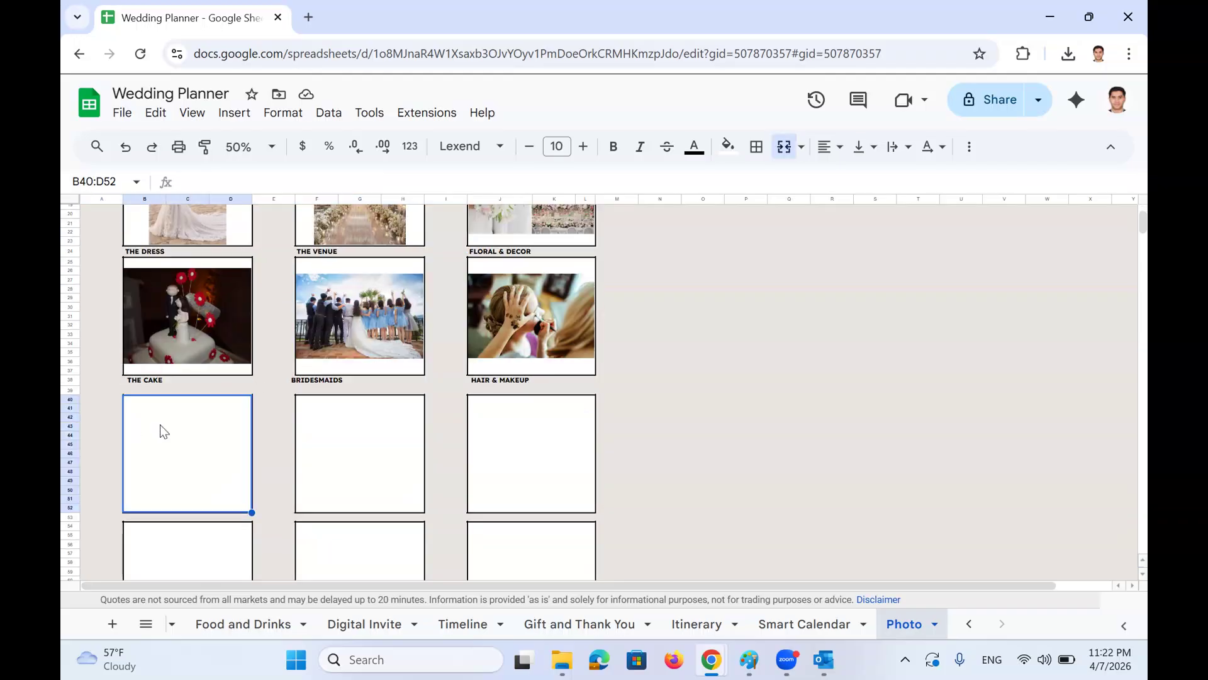
{"action": "left_click", "coordinate": [235, 113]}
{"action": "mouse_move", "coordinate": [418, 364]}
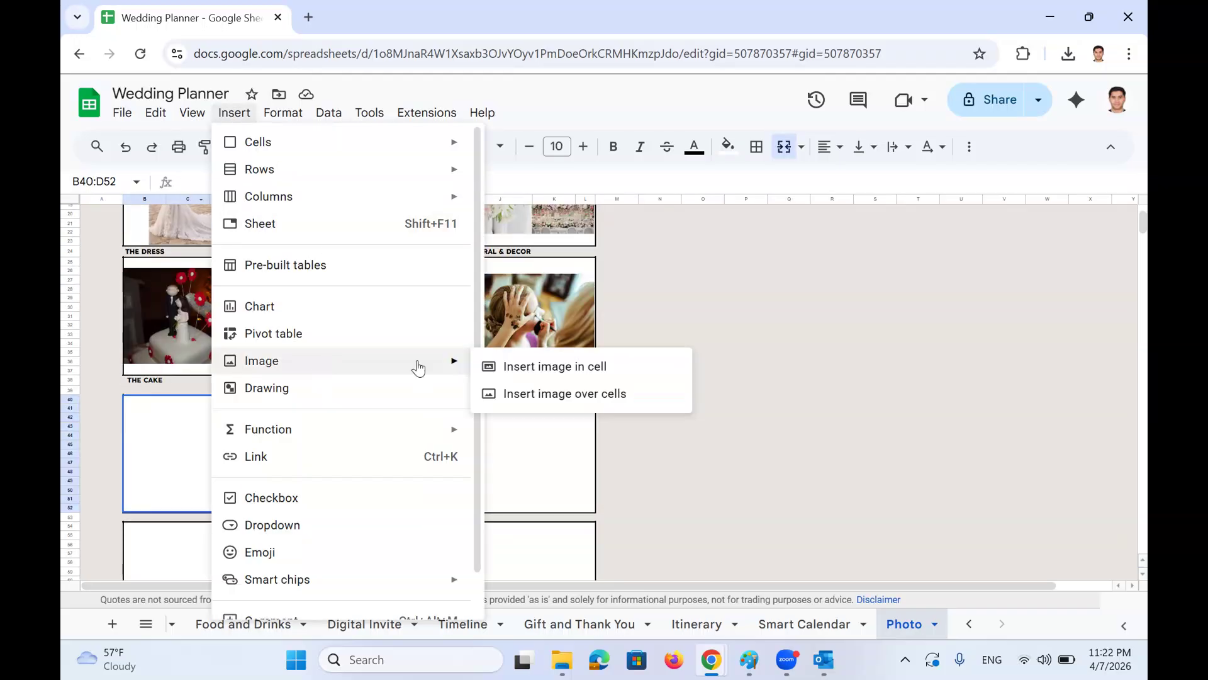
{"action": "left_click", "coordinate": [583, 367]}
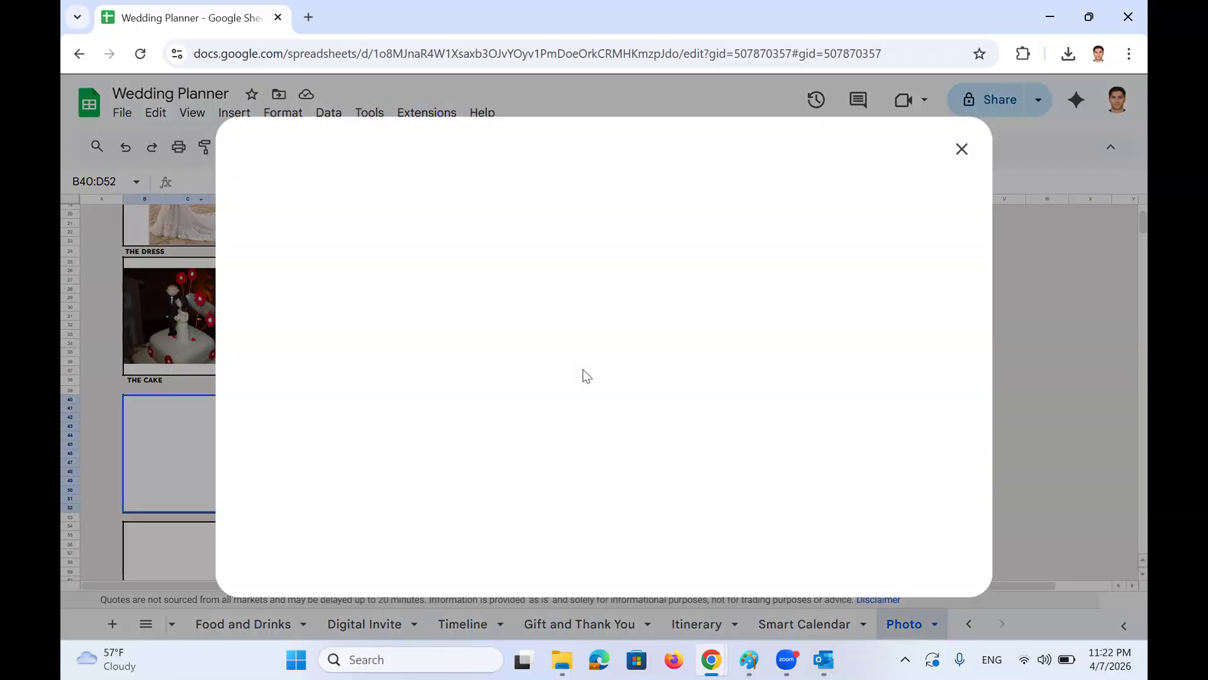
{"action": "left_click", "coordinate": [611, 462]}
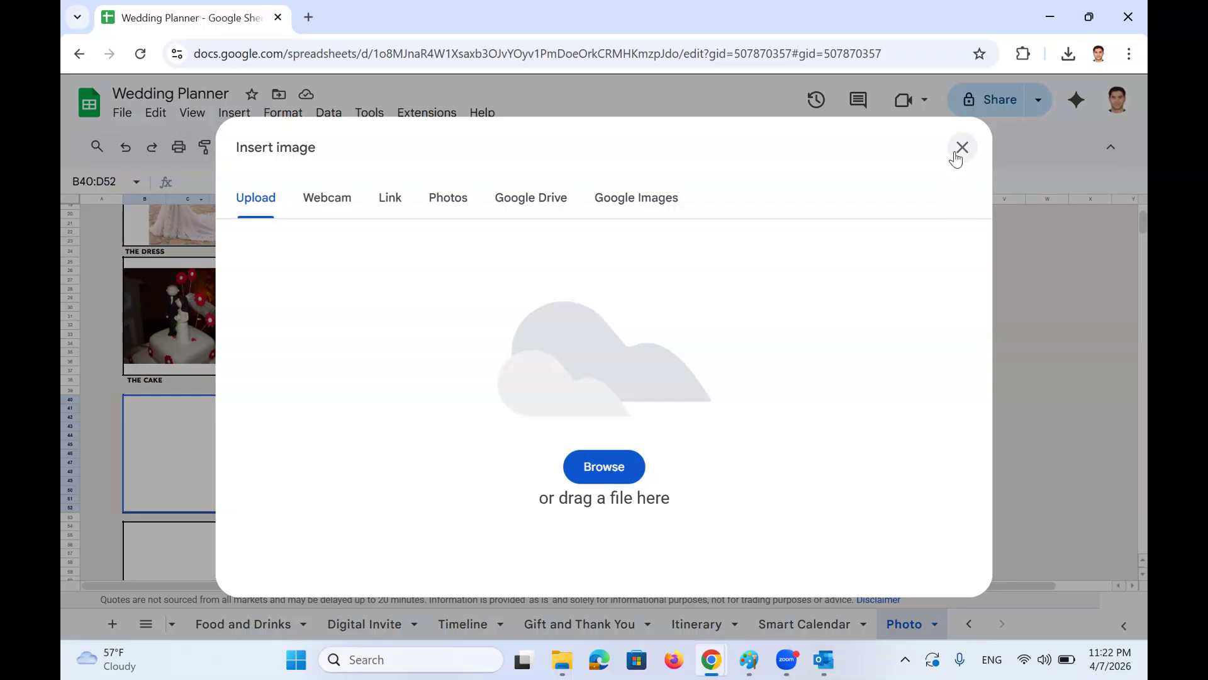
{"action": "left_click", "coordinate": [958, 148]}
{"action": "scroll", "coordinate": [503, 421], "scroll_direction": "up", "scroll_amount": 4}
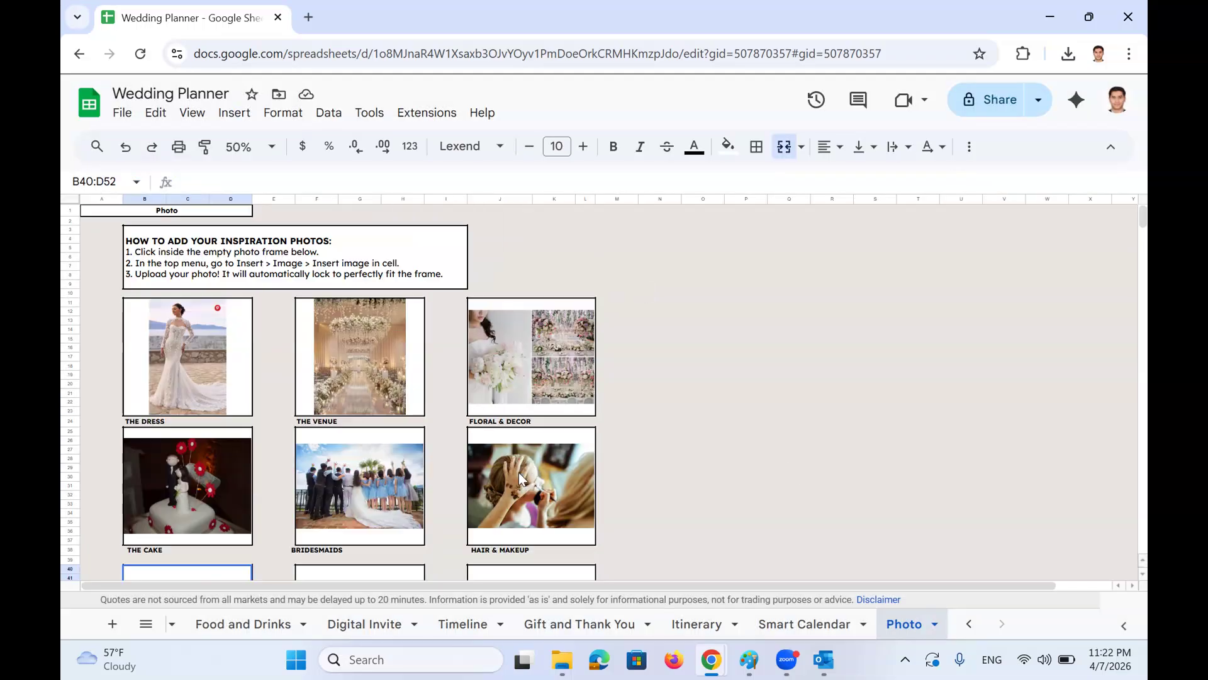
Switch to the Honeymoon Tracker sheet and set the zoom to 75%
{"action": "left_click", "coordinate": [145, 624]}
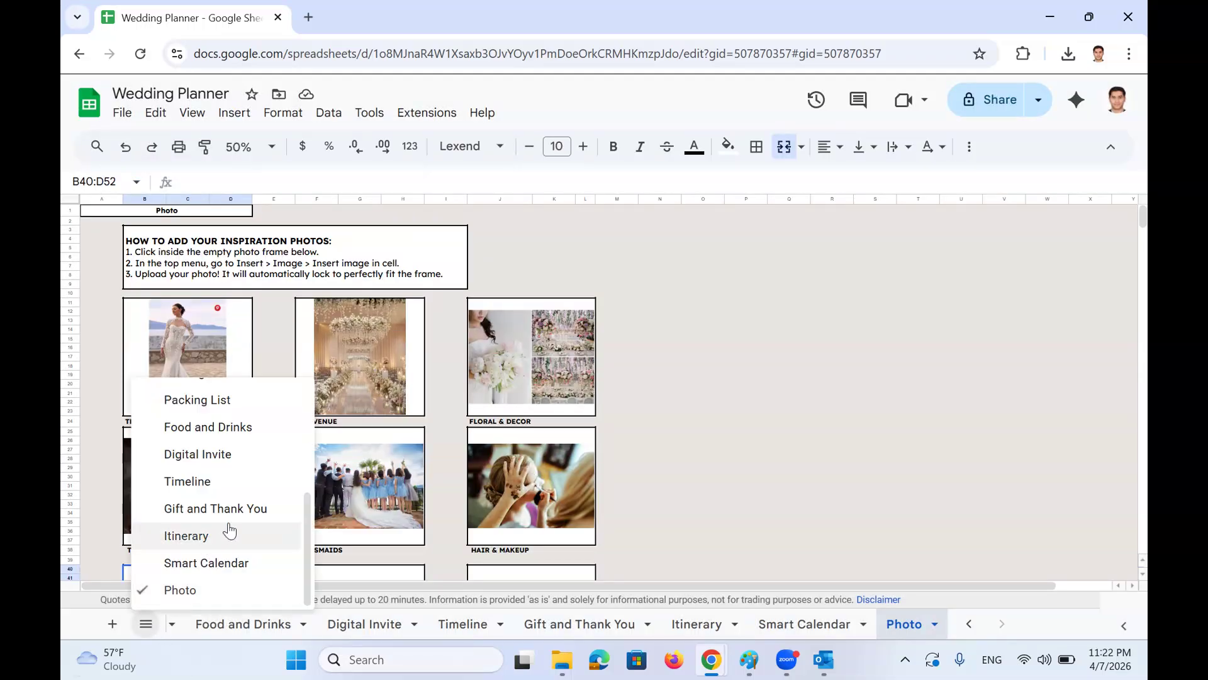
{"action": "scroll", "coordinate": [234, 530], "scroll_direction": "up", "scroll_amount": 3}
{"action": "left_click", "coordinate": [243, 466]}
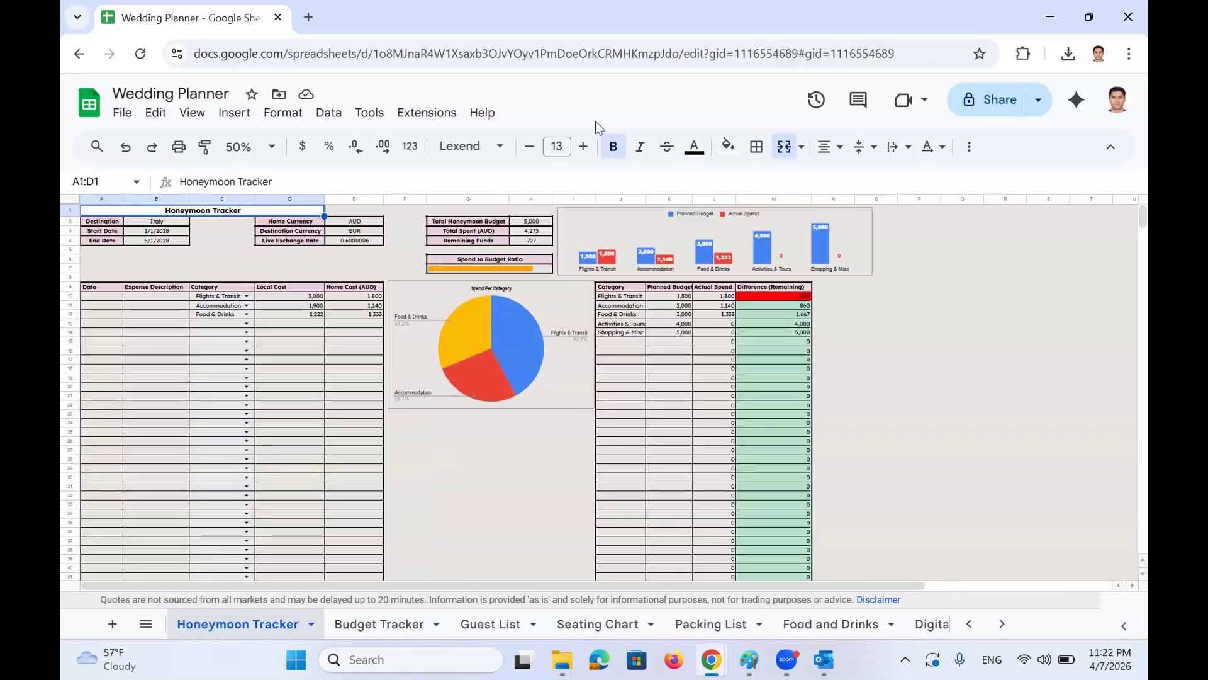
{"action": "left_click", "coordinate": [249, 146]}
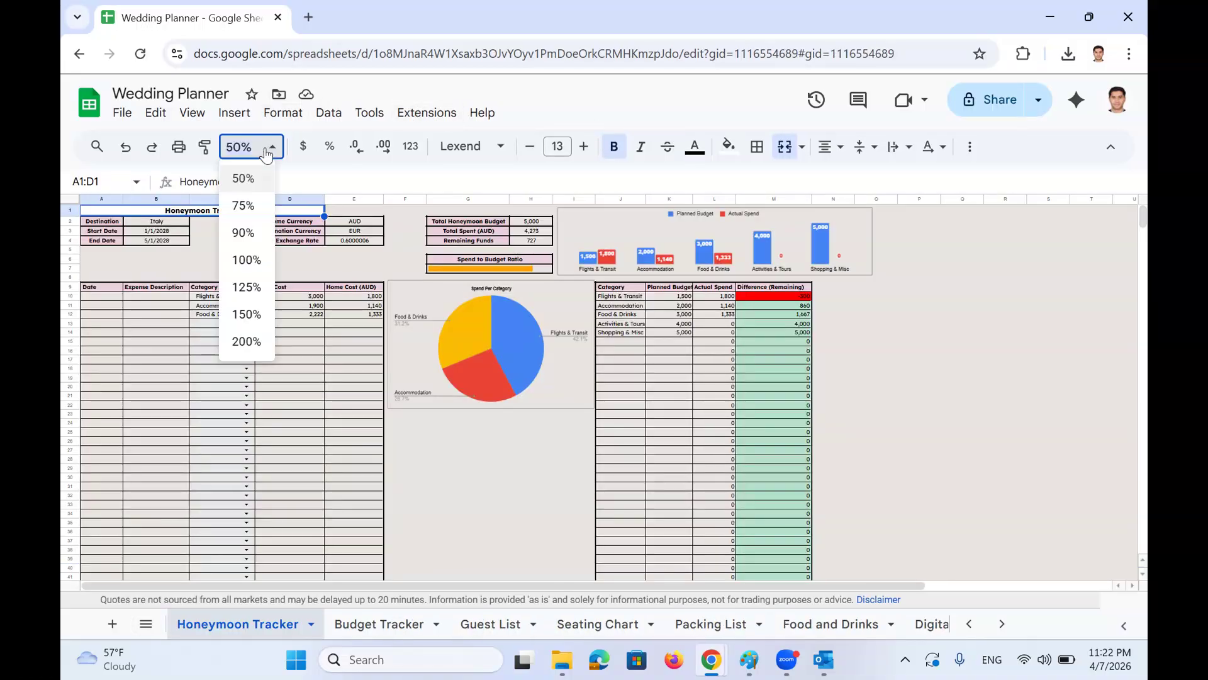
{"action": "left_click", "coordinate": [247, 202]}
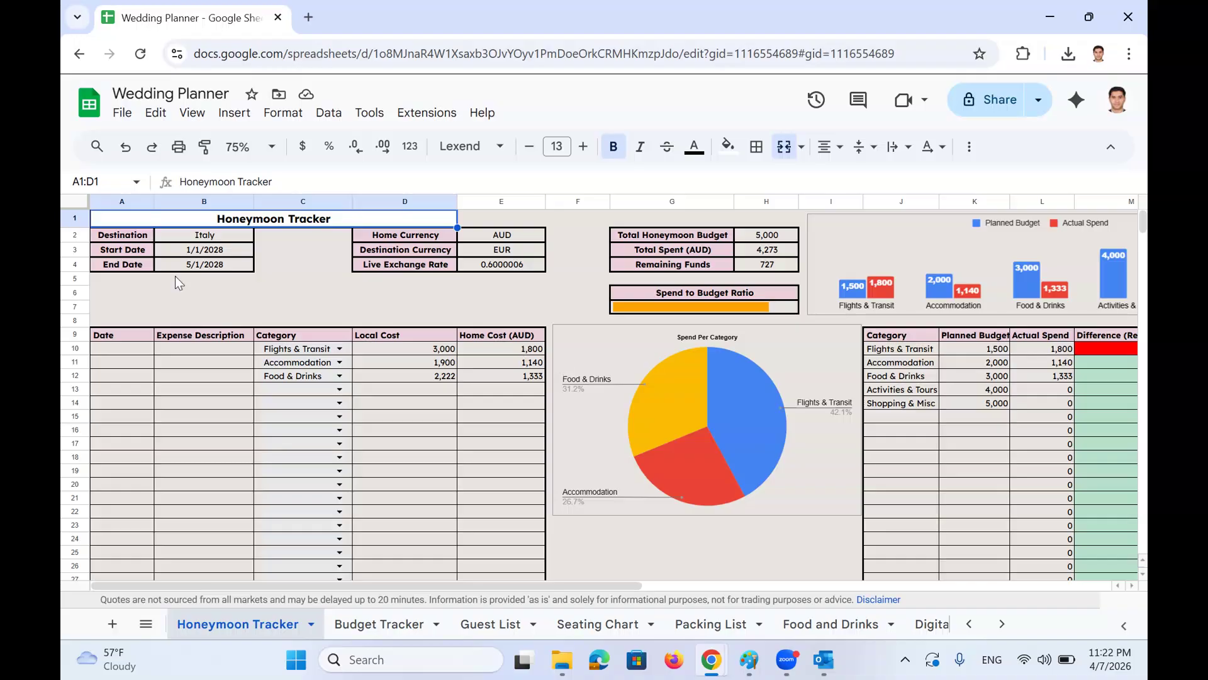
Review destination Italy, the travel dates, and the E2–E4 currency and live exchange rate formulas
{"action": "left_click", "coordinate": [201, 238]}
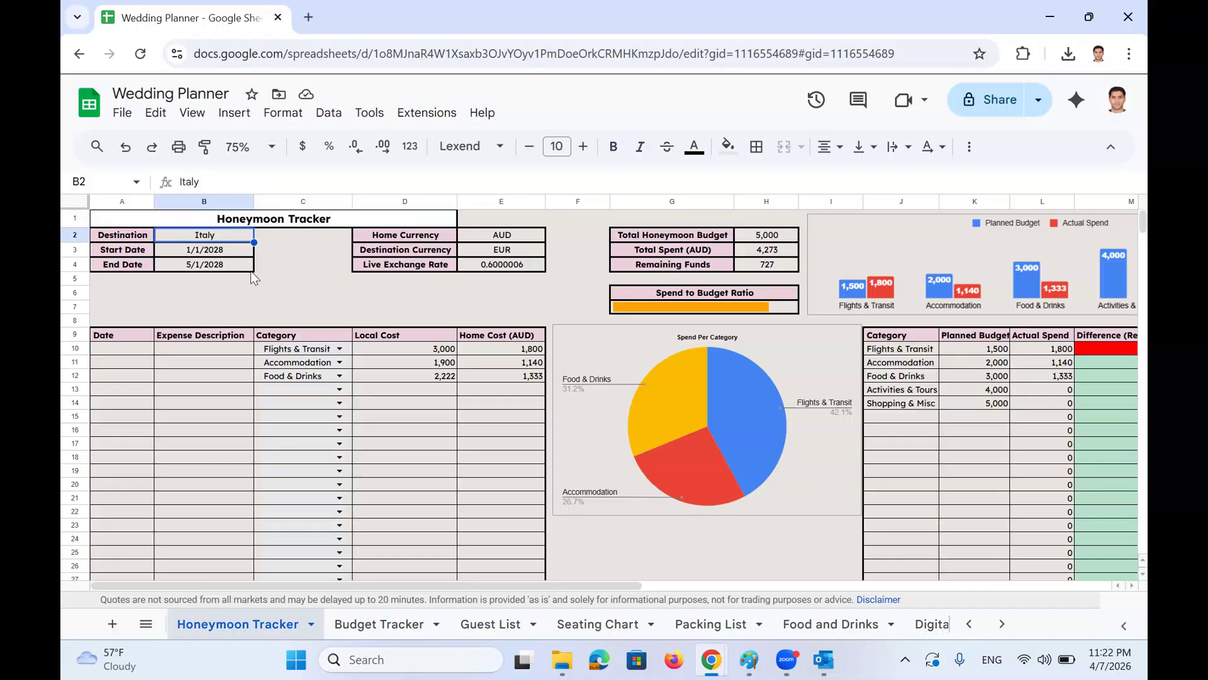
{"action": "key", "text": "Down"}
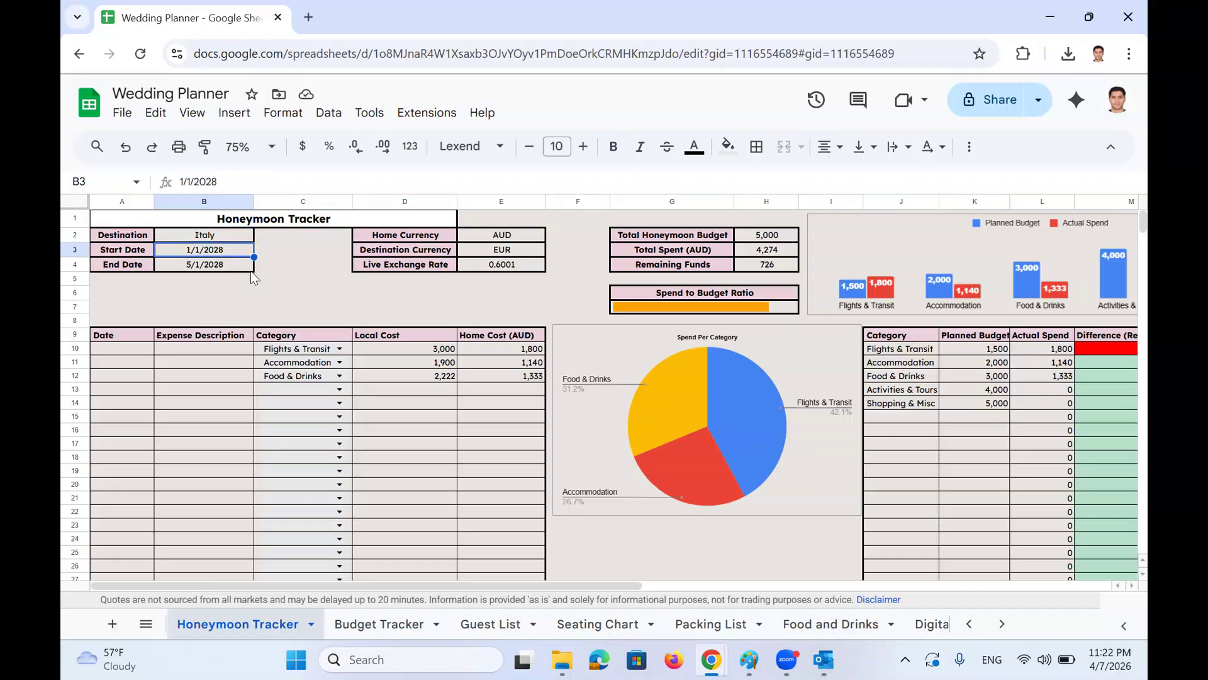
{"action": "key", "text": "Down"}
{"action": "key", "text": "Page_Down"}
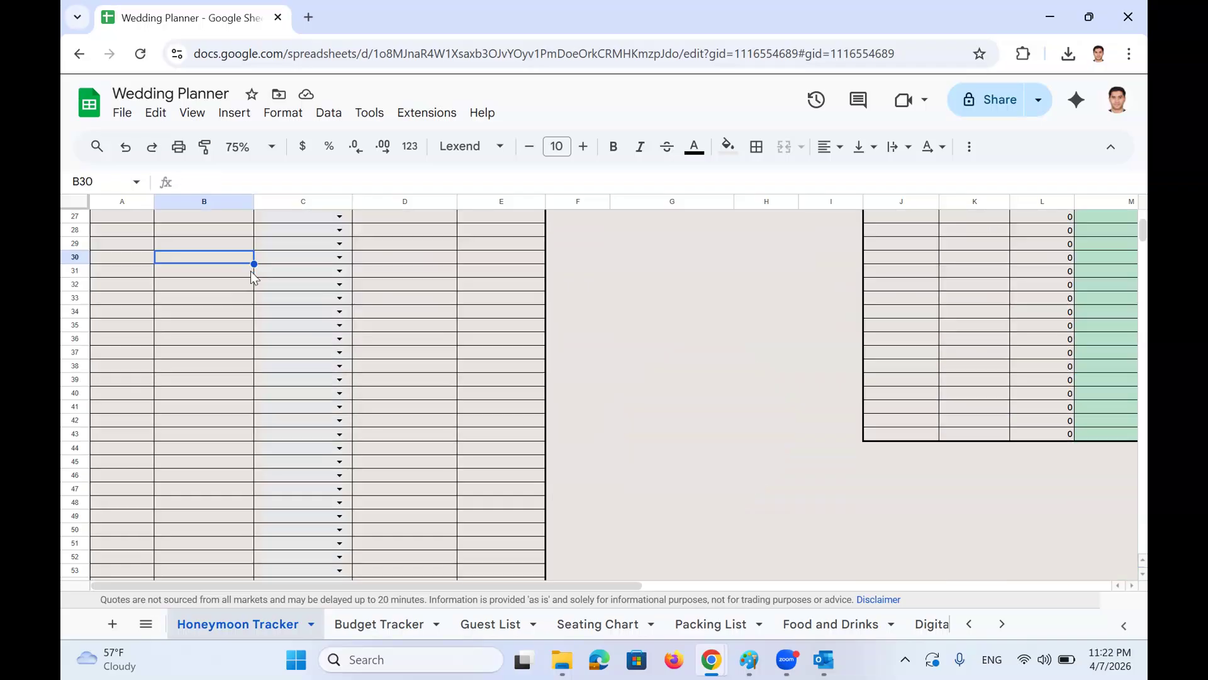
{"action": "key", "text": "Page_Up"}
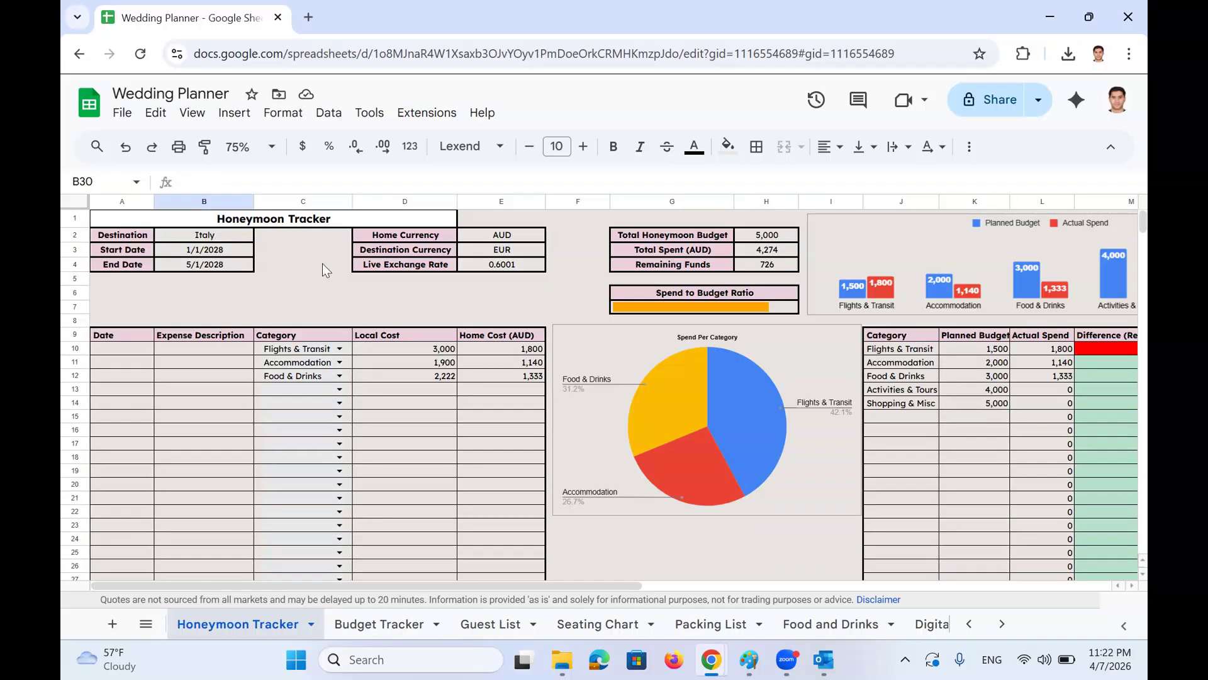
{"action": "left_click", "coordinate": [490, 242]}
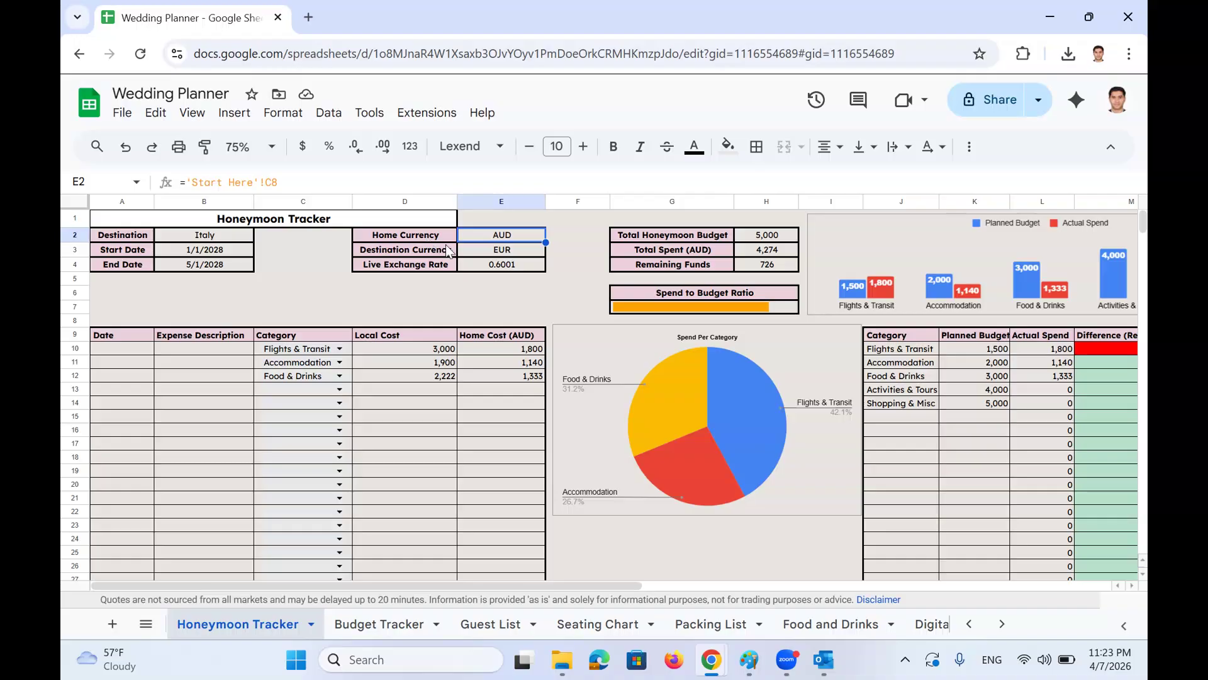
{"action": "left_click", "coordinate": [469, 249]}
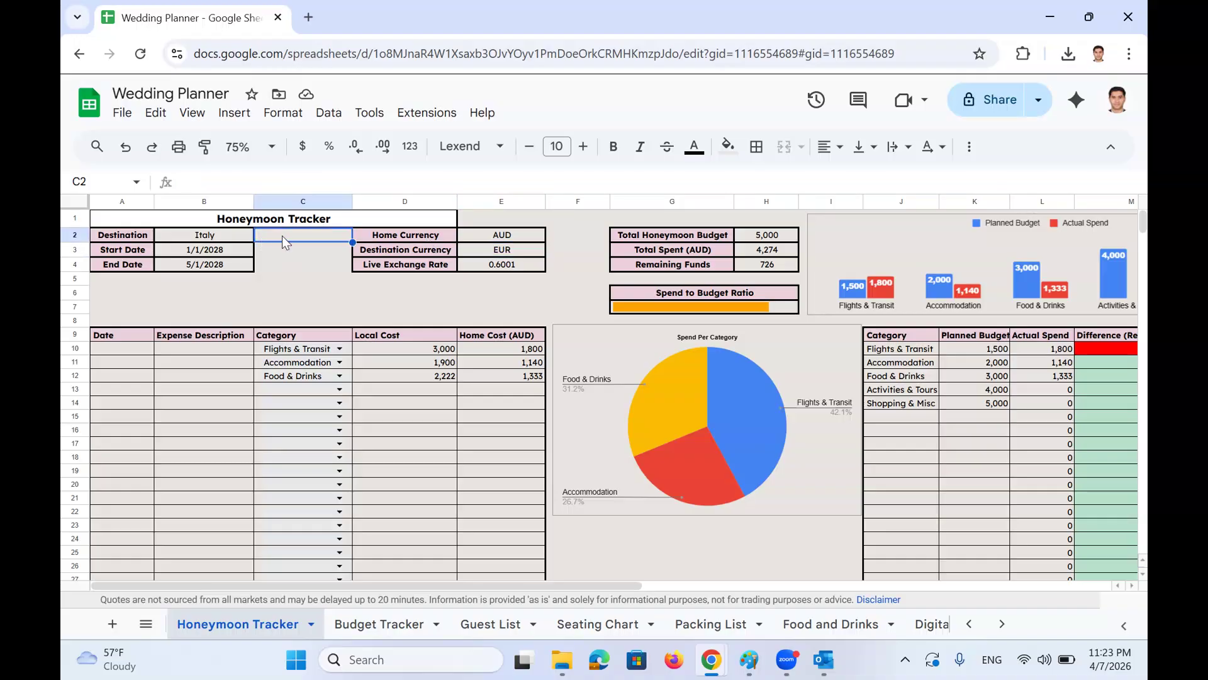
{"action": "left_click", "coordinate": [489, 266]}
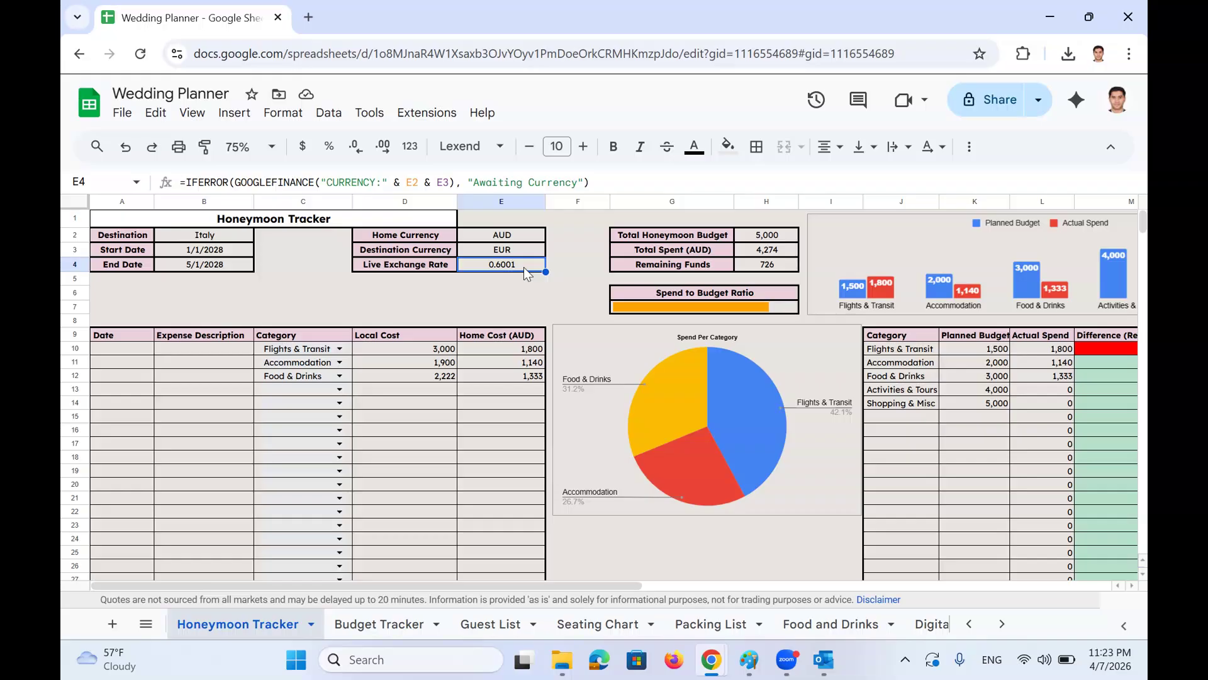
Change the destination currency in E3 to USD
{"action": "left_click", "coordinate": [521, 247]}
{"action": "type", "text": "USD"}
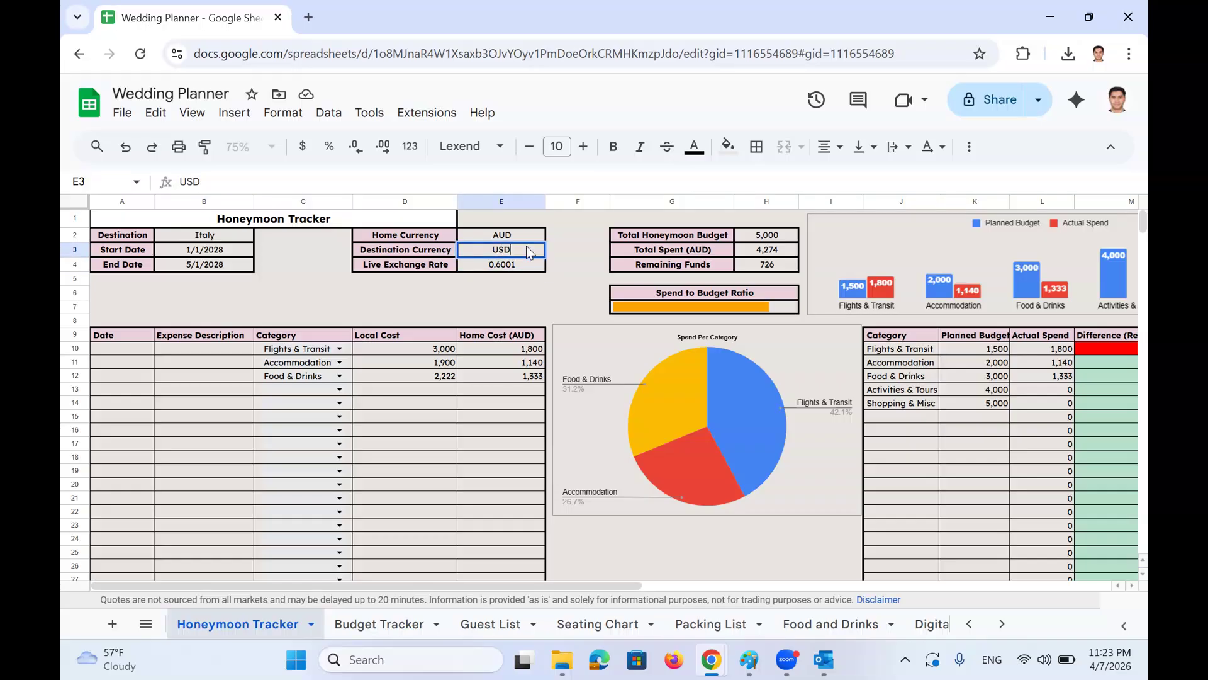
{"action": "key", "text": "Return"}
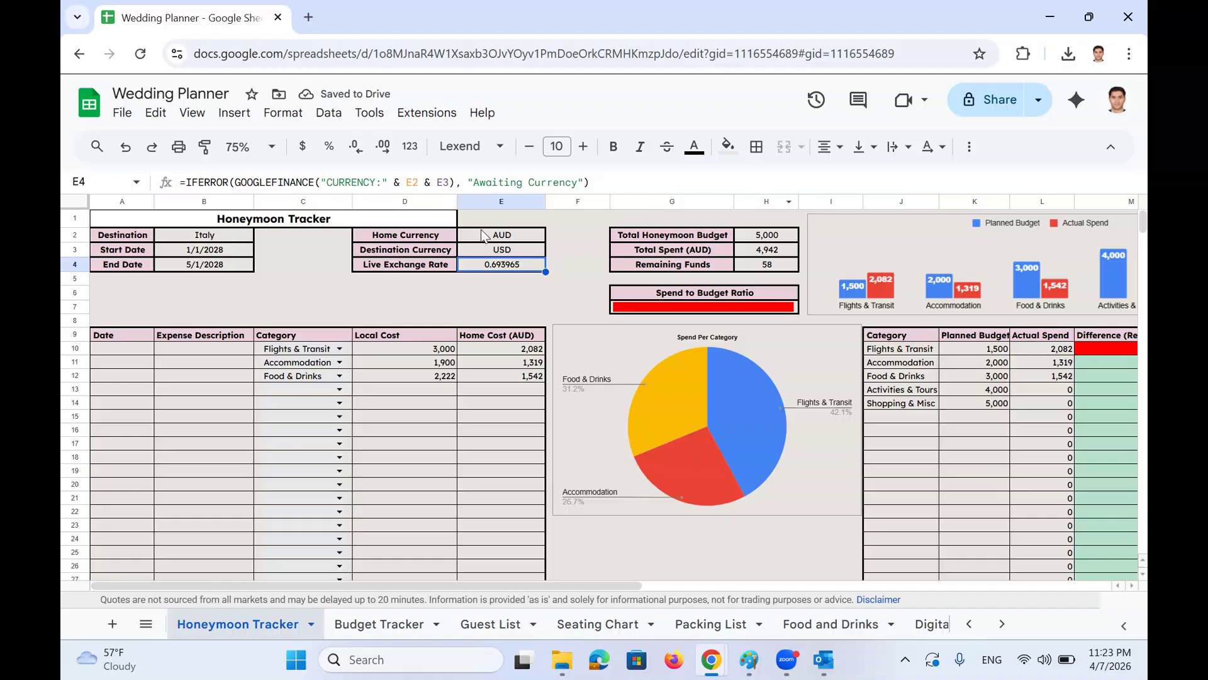
Check the 5,000 budget in H2 and the total spent formula in H3 together
{"action": "left_click", "coordinate": [679, 239]}
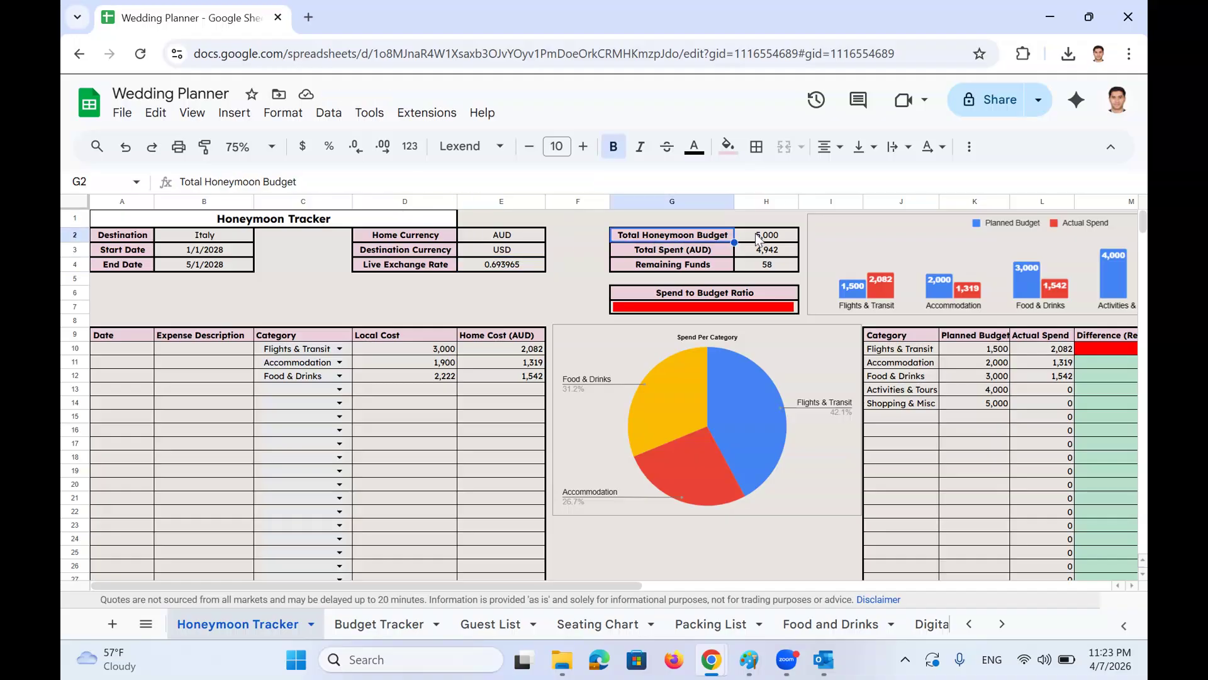
{"action": "left_click", "coordinate": [761, 238]}
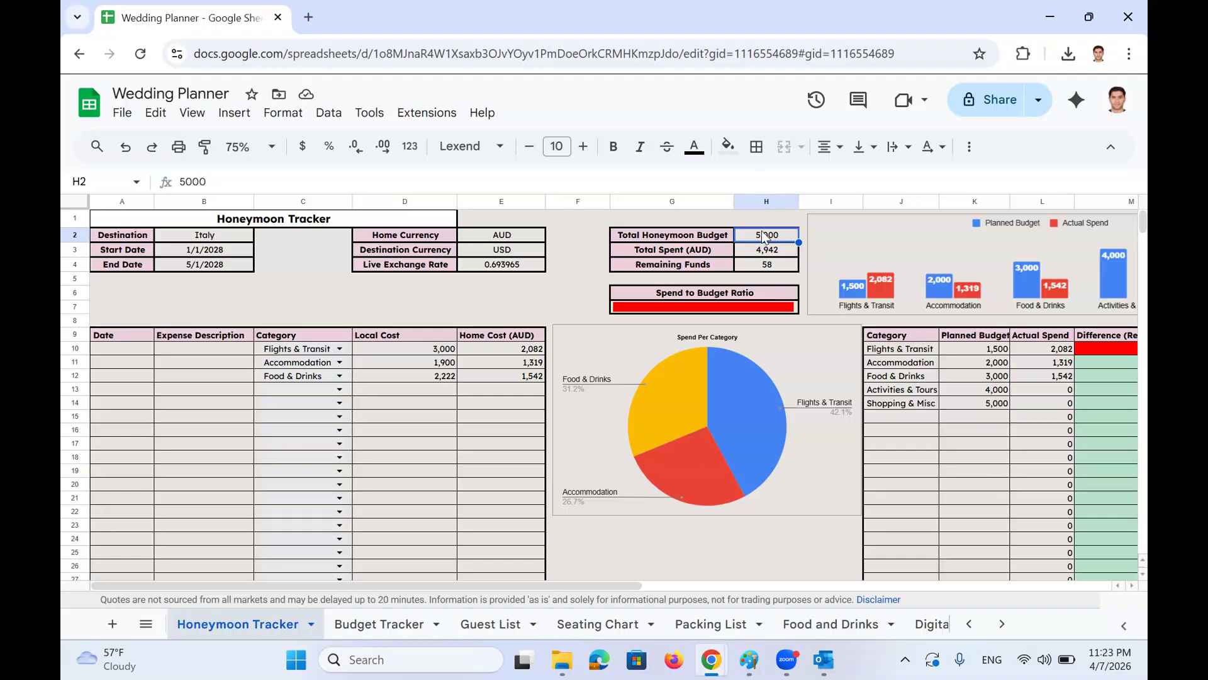
{"action": "left_click", "coordinate": [767, 252]}
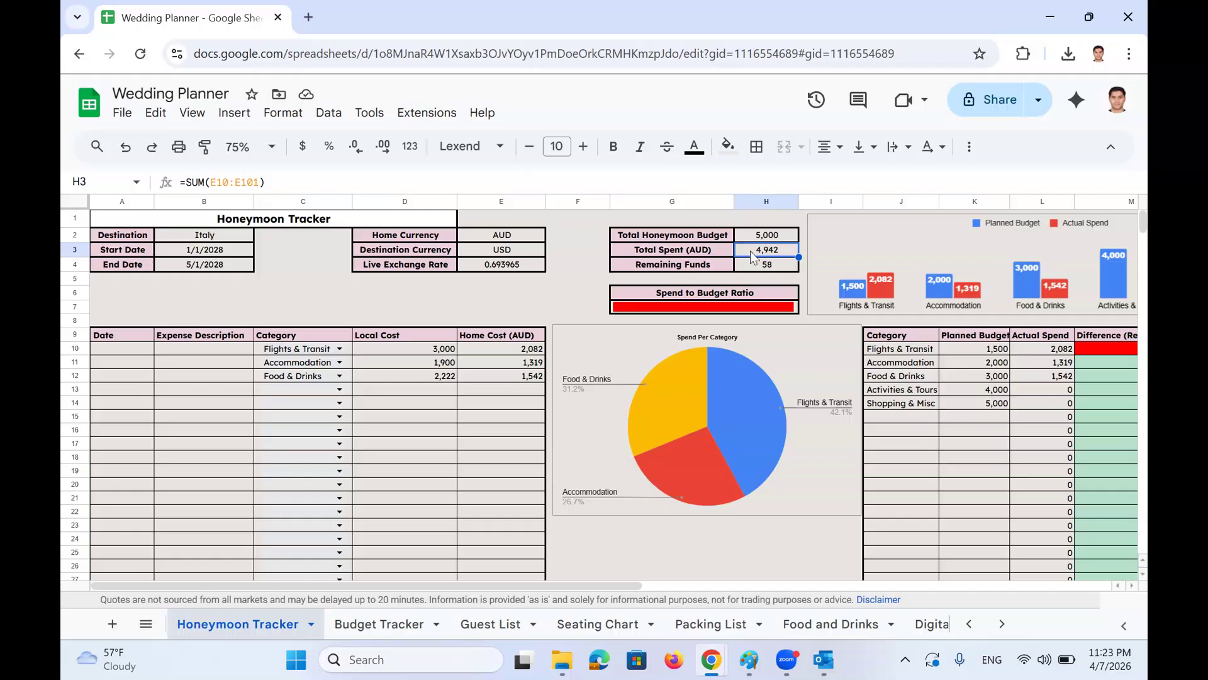
{"action": "left_click", "coordinate": [763, 266]}
{"action": "left_click_drag", "start_coordinate": [766, 252], "coordinate": [767, 241]}
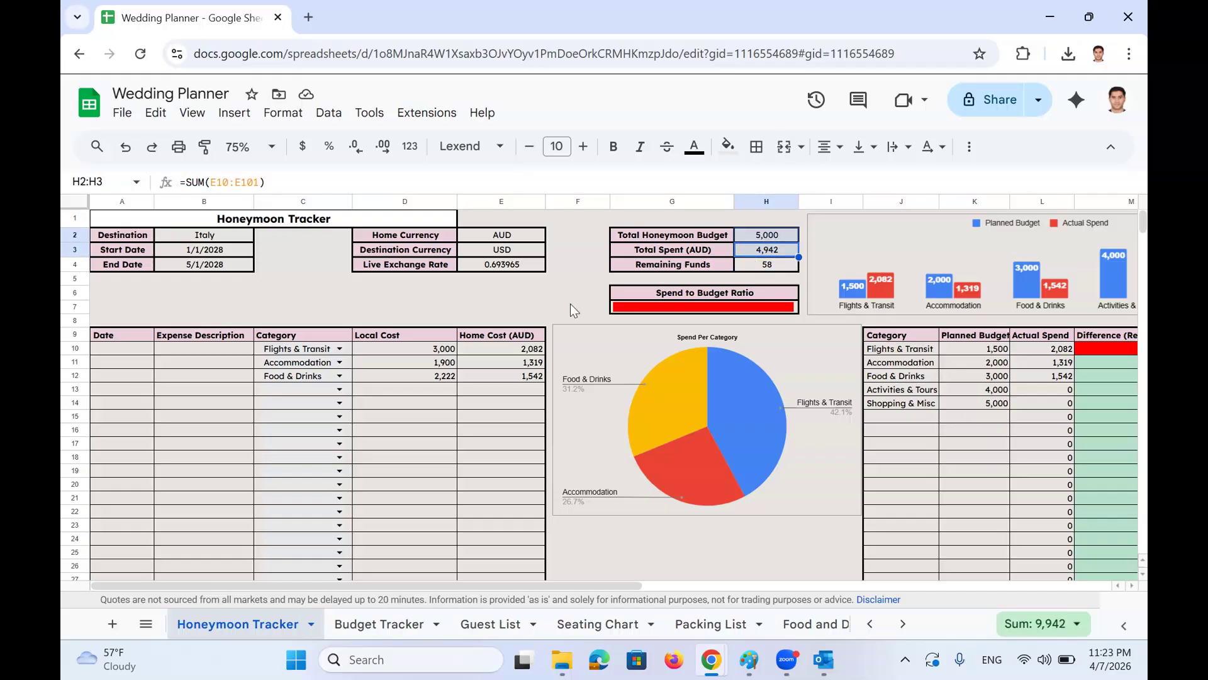
{"action": "scroll", "coordinate": [570, 303], "scroll_direction": "right", "scroll_amount": 3}
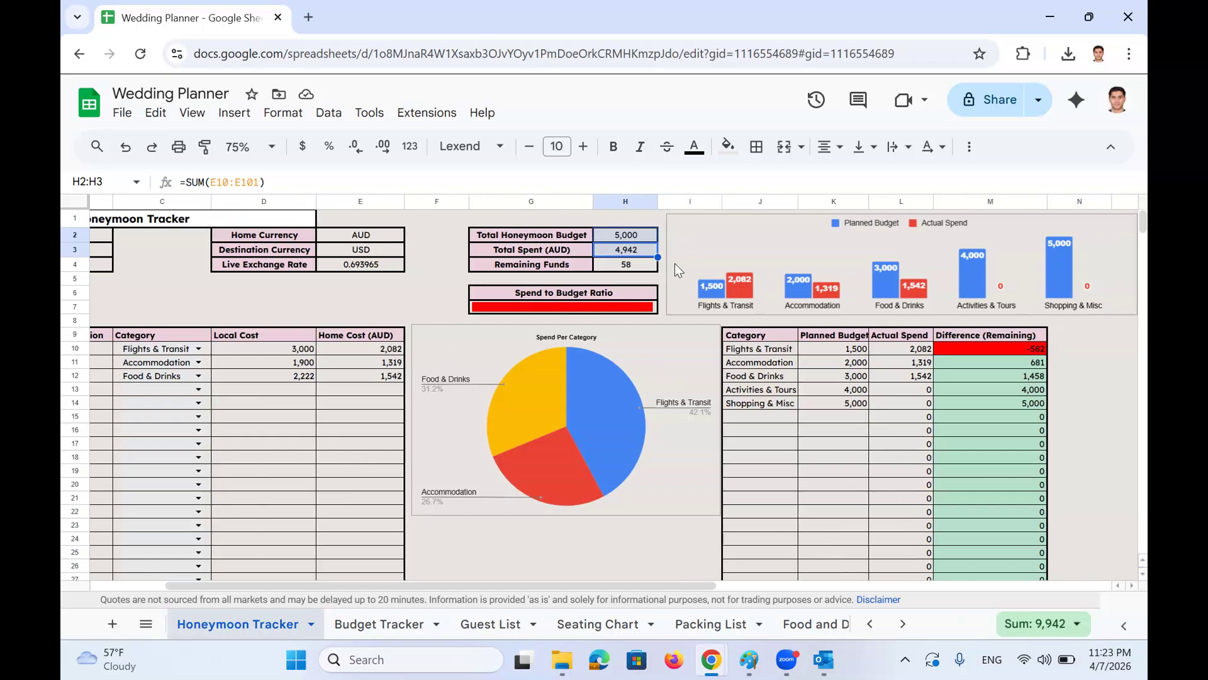
{"action": "left_click", "coordinate": [781, 256]}
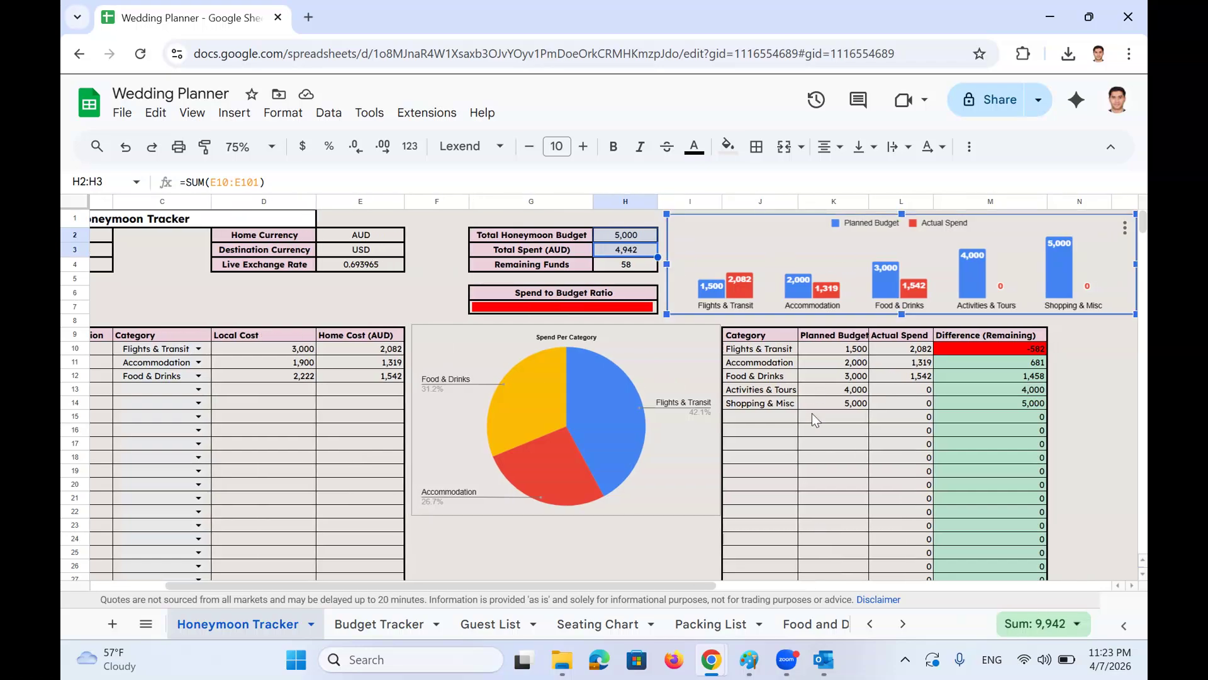
{"action": "scroll", "coordinate": [812, 413], "scroll_direction": "left", "scroll_amount": 3}
{"action": "left_click", "coordinate": [206, 372]}
{"action": "left_click", "coordinate": [146, 352]}
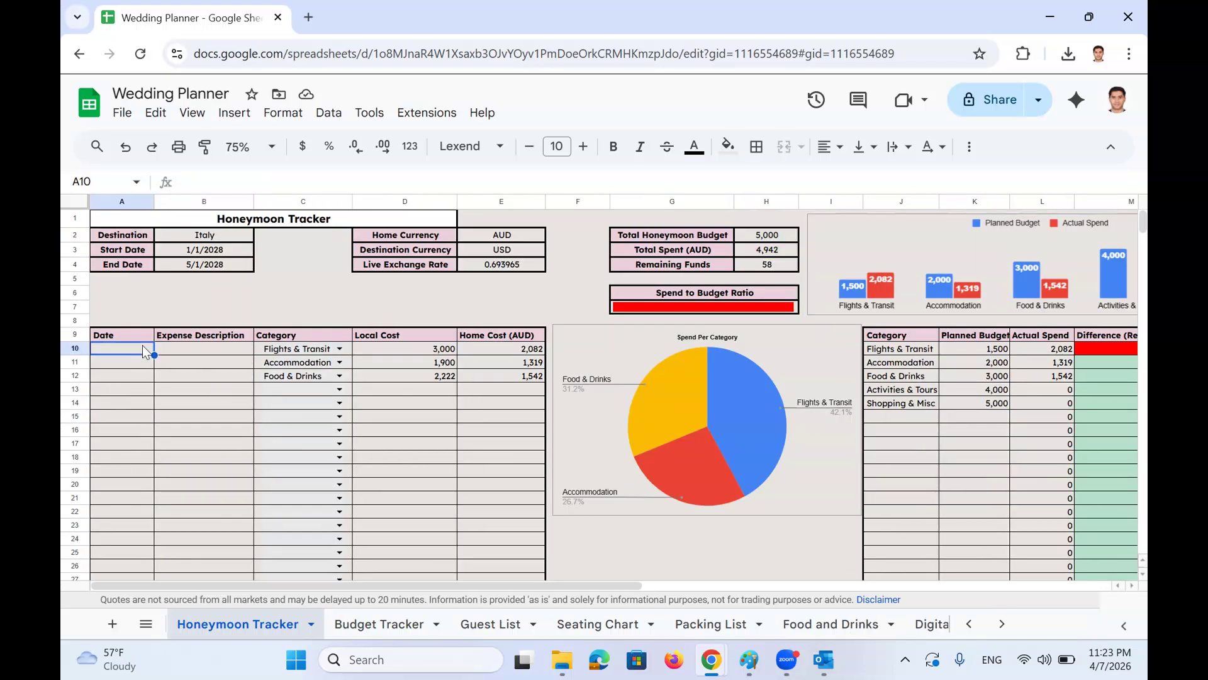
{"action": "scroll", "coordinate": [929, 403], "scroll_direction": "right", "scroll_amount": 6}
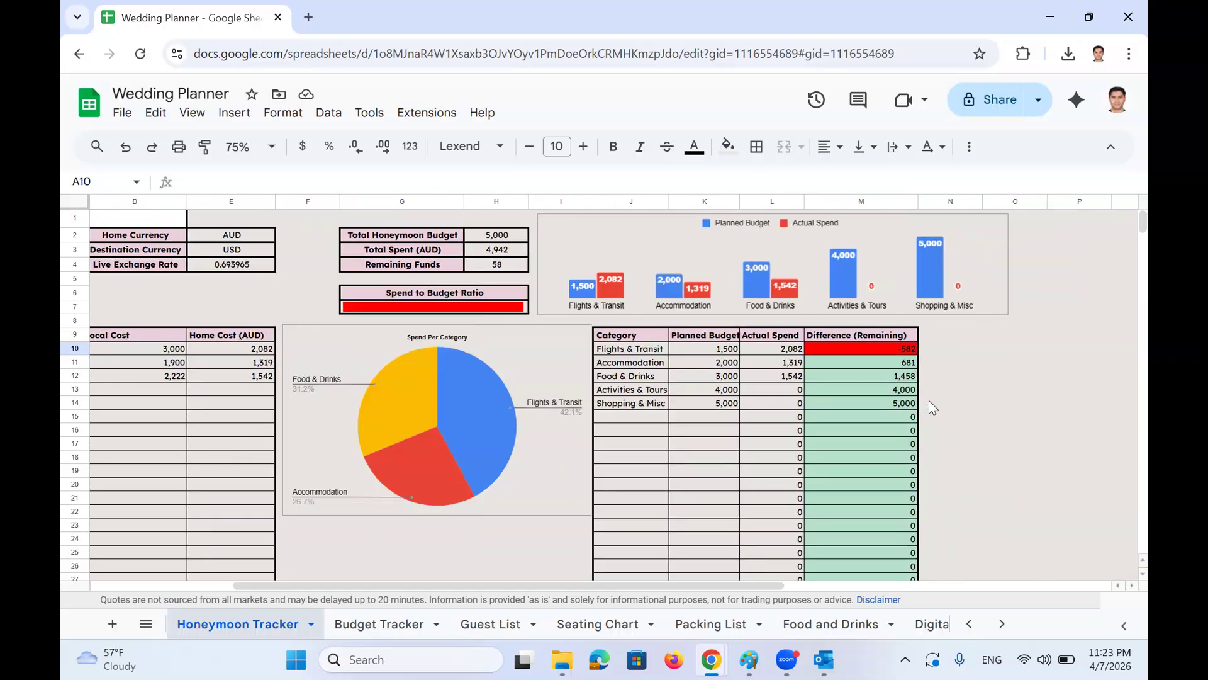
{"action": "scroll", "coordinate": [929, 403], "scroll_direction": "left", "scroll_amount": 6}
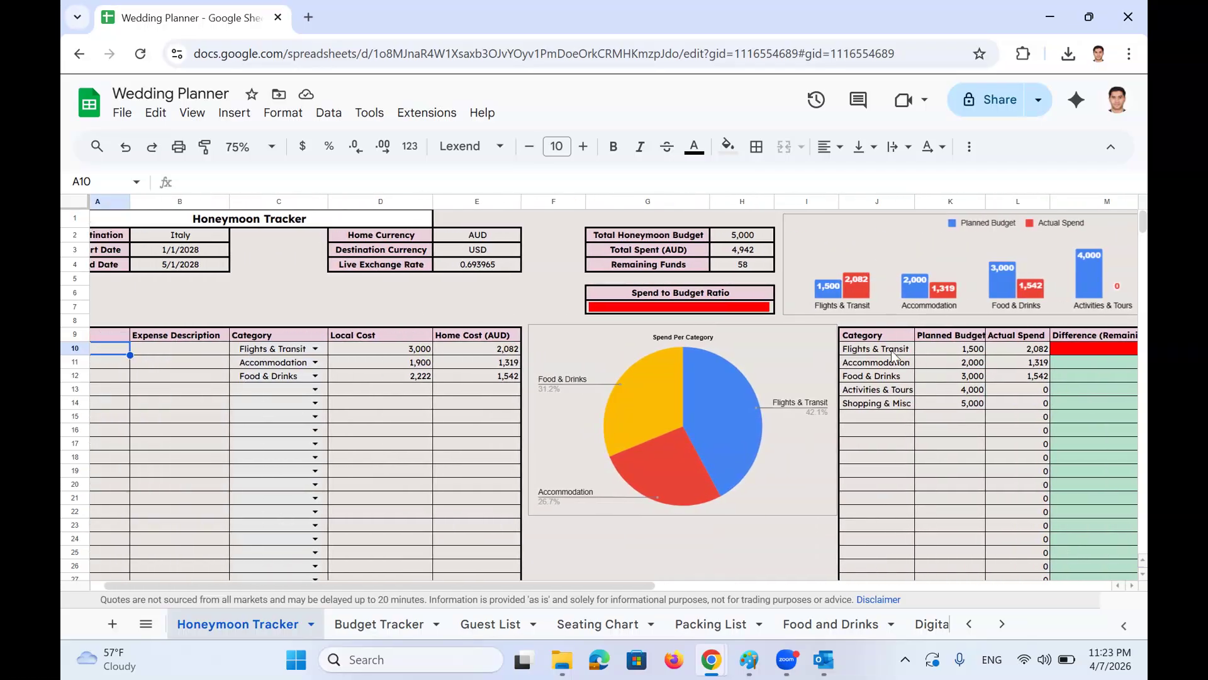
{"action": "left_click_drag", "start_coordinate": [894, 353], "coordinate": [888, 402]}
{"action": "left_click", "coordinate": [889, 358]}
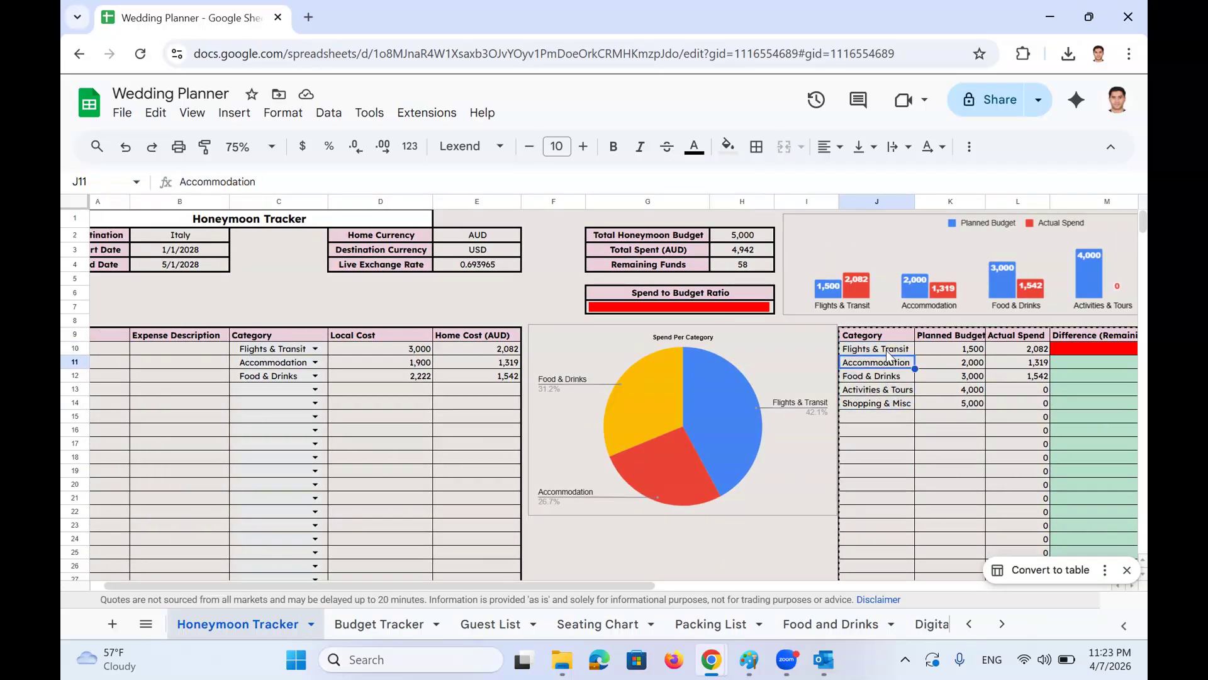
{"action": "left_click", "coordinate": [888, 351]}
{"action": "scroll", "coordinate": [907, 359], "scroll_direction": "right", "scroll_amount": 2}
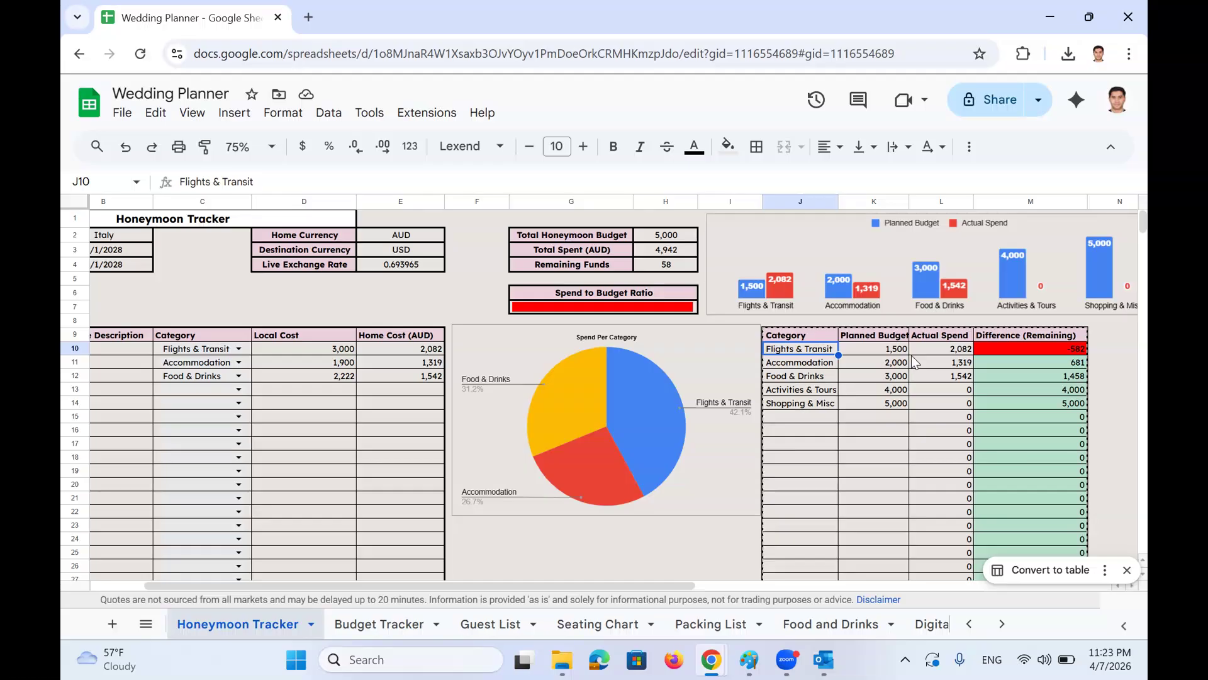
{"action": "key", "text": "Page_Down"}
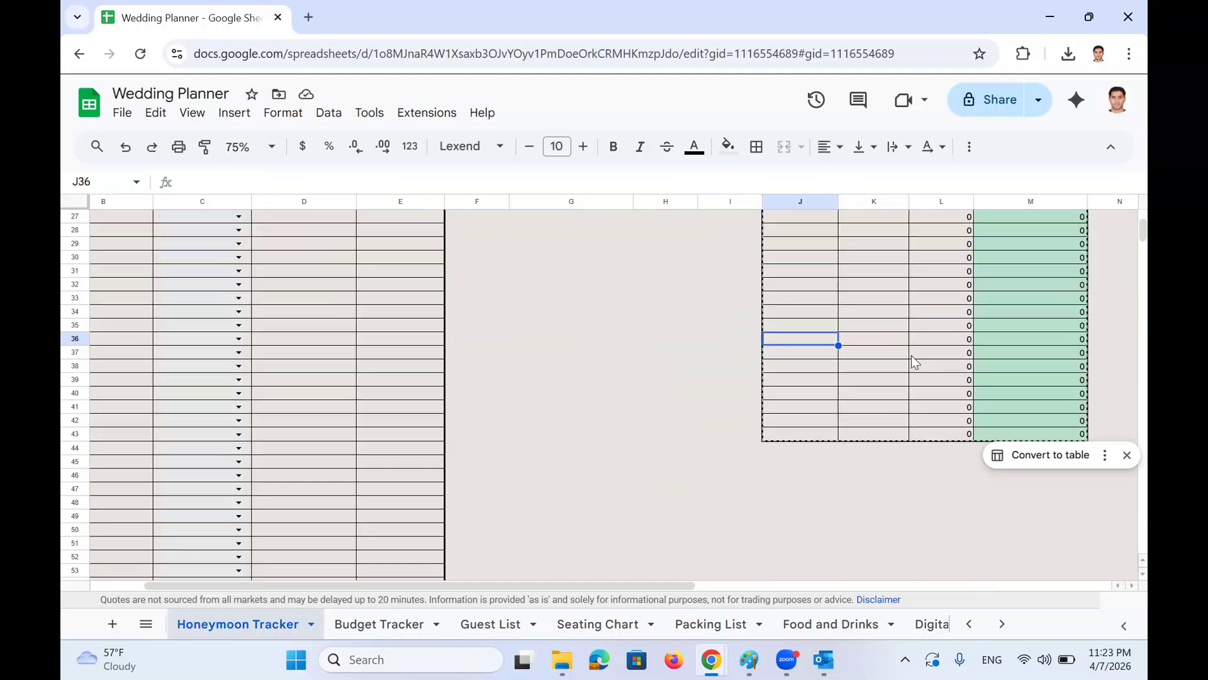
{"action": "key", "text": "Page_Up"}
{"action": "left_click", "coordinate": [894, 353]}
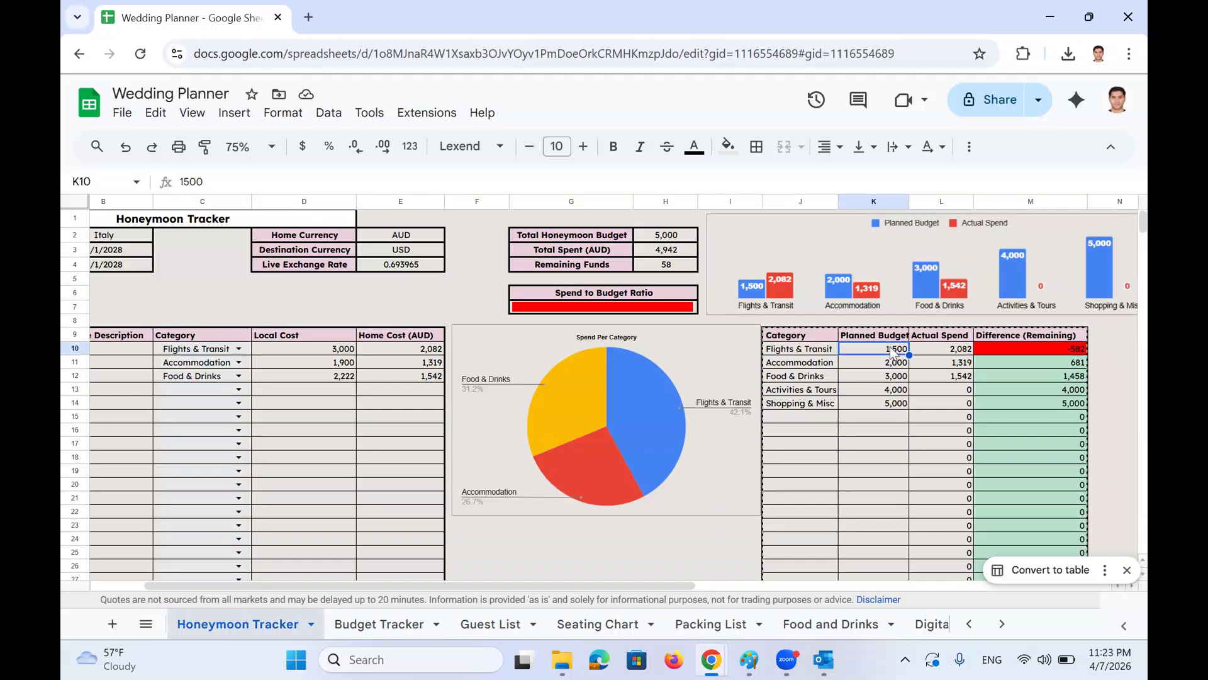
{"action": "left_click", "coordinate": [926, 350]}
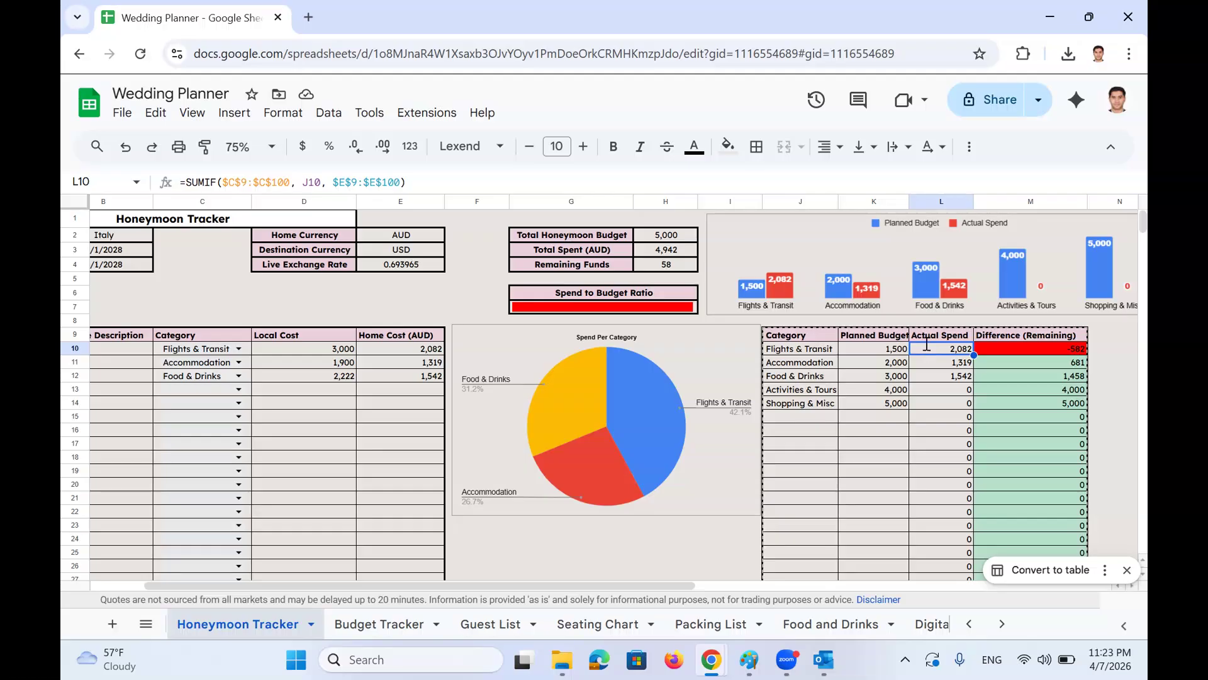
{"action": "double_click", "coordinate": [926, 345]}
{"action": "key", "text": "Escape"}
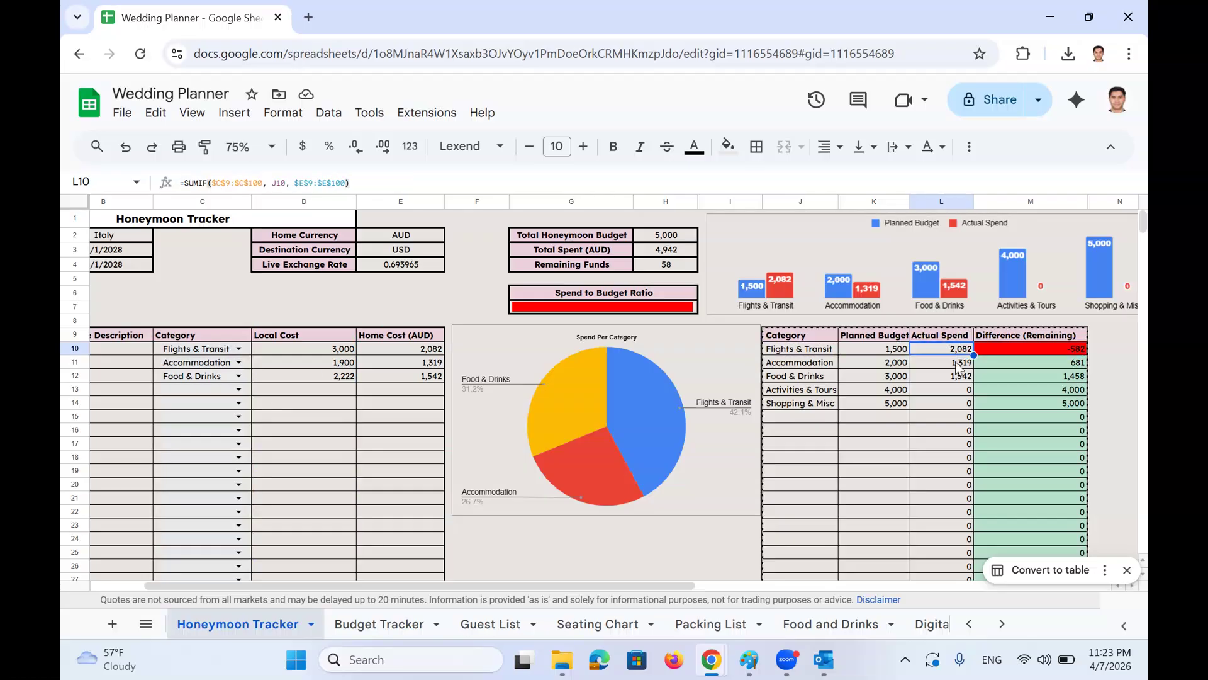
{"action": "left_click", "coordinate": [824, 349]}
{"action": "left_click_drag", "start_coordinate": [824, 347], "coordinate": [873, 456]}
{"action": "left_click", "coordinate": [809, 358]}
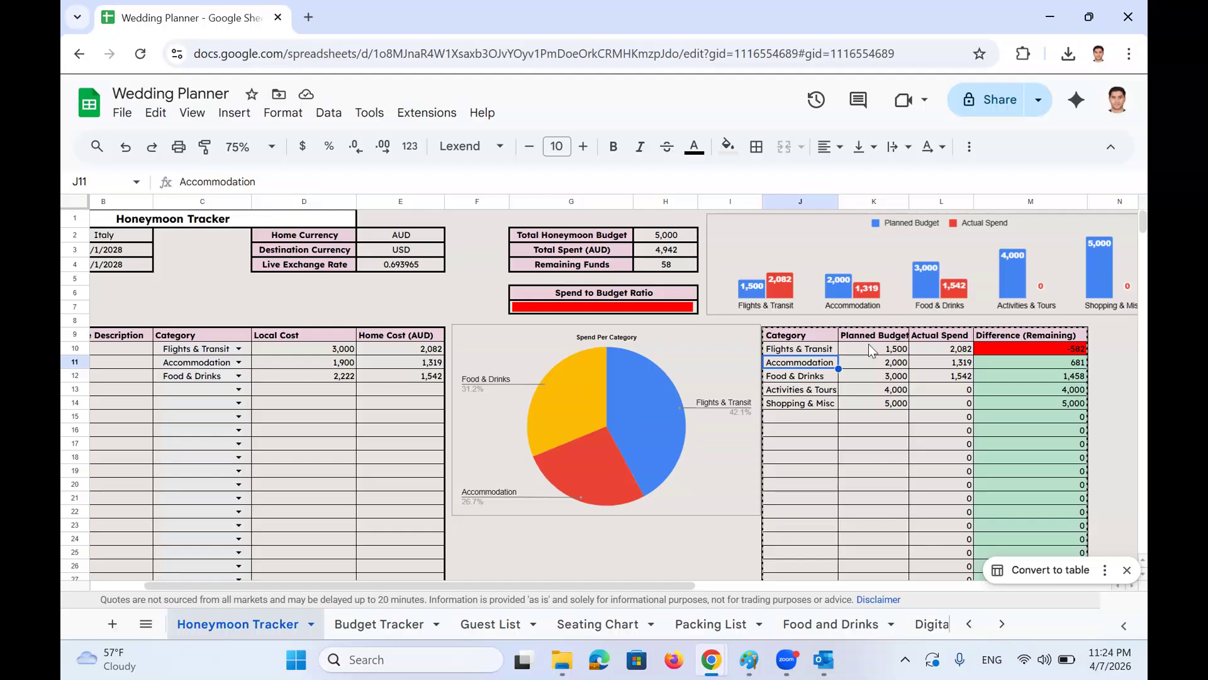
{"action": "left_click", "coordinate": [869, 345]}
{"action": "left_click", "coordinate": [987, 348]}
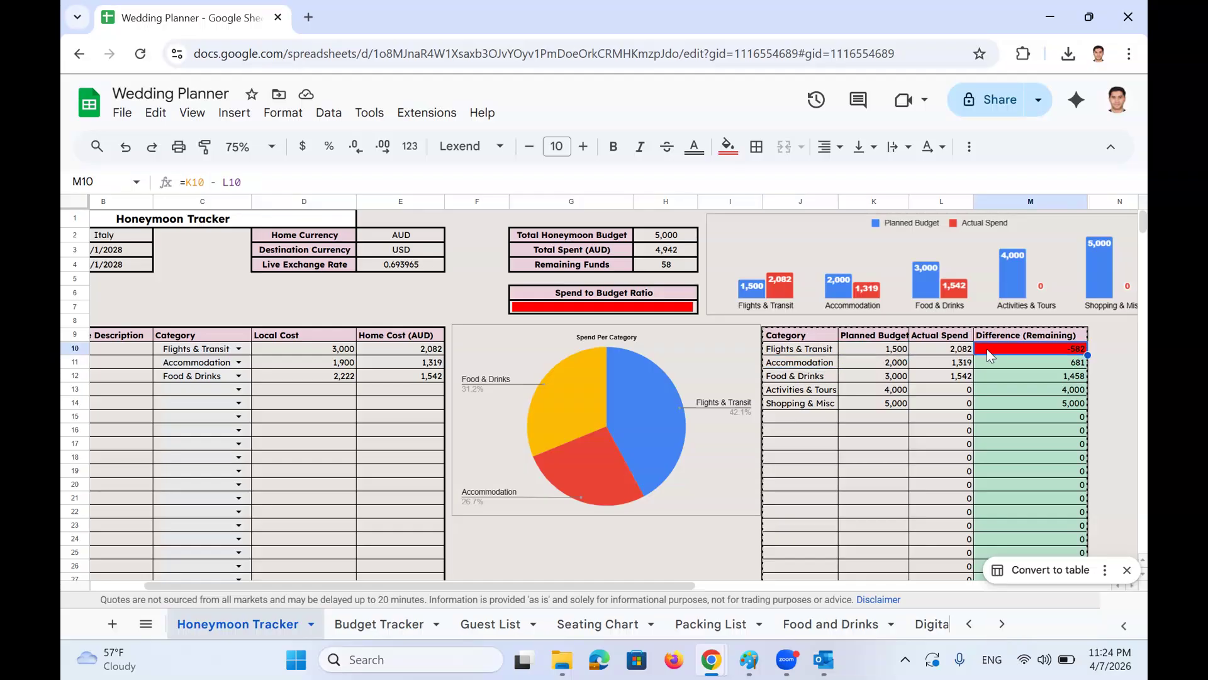
{"action": "left_click", "coordinate": [958, 353]}
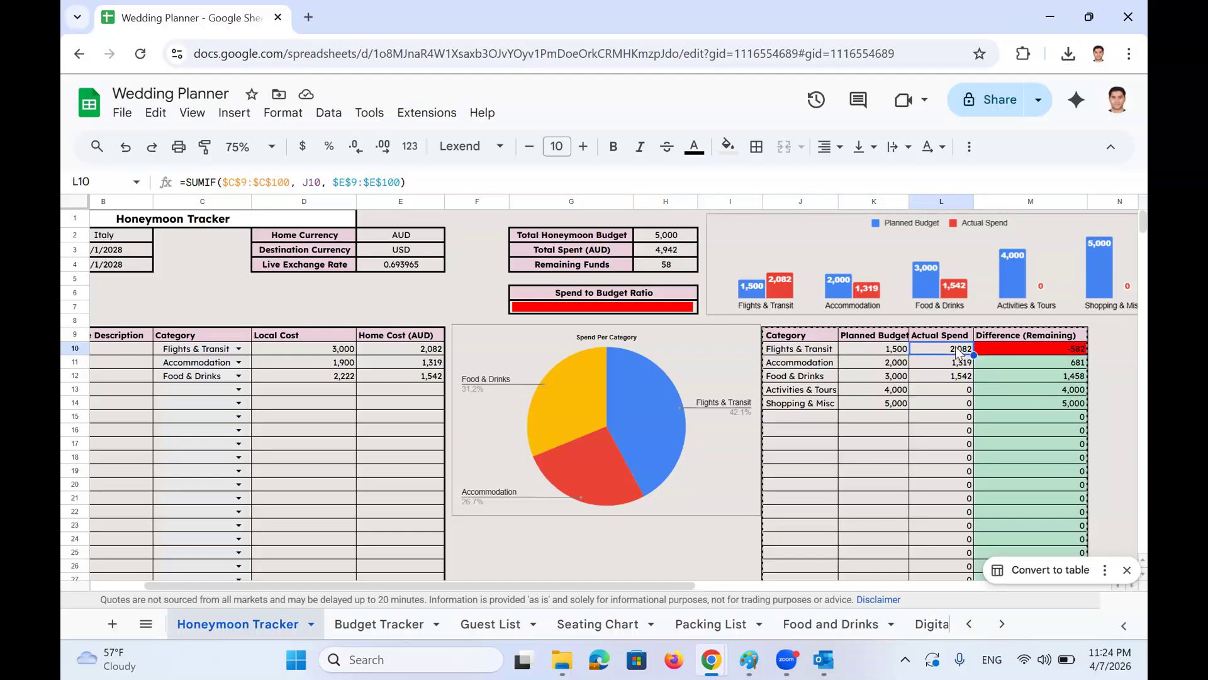
{"action": "left_click", "coordinate": [260, 389]}
{"action": "scroll", "coordinate": [158, 356], "scroll_direction": "left", "scroll_amount": 3}
Enter 3/3/2026 as the first expense date in A10, fixing a mistyped year
{"action": "scroll", "coordinate": [158, 357], "scroll_direction": "left", "scroll_amount": 1}
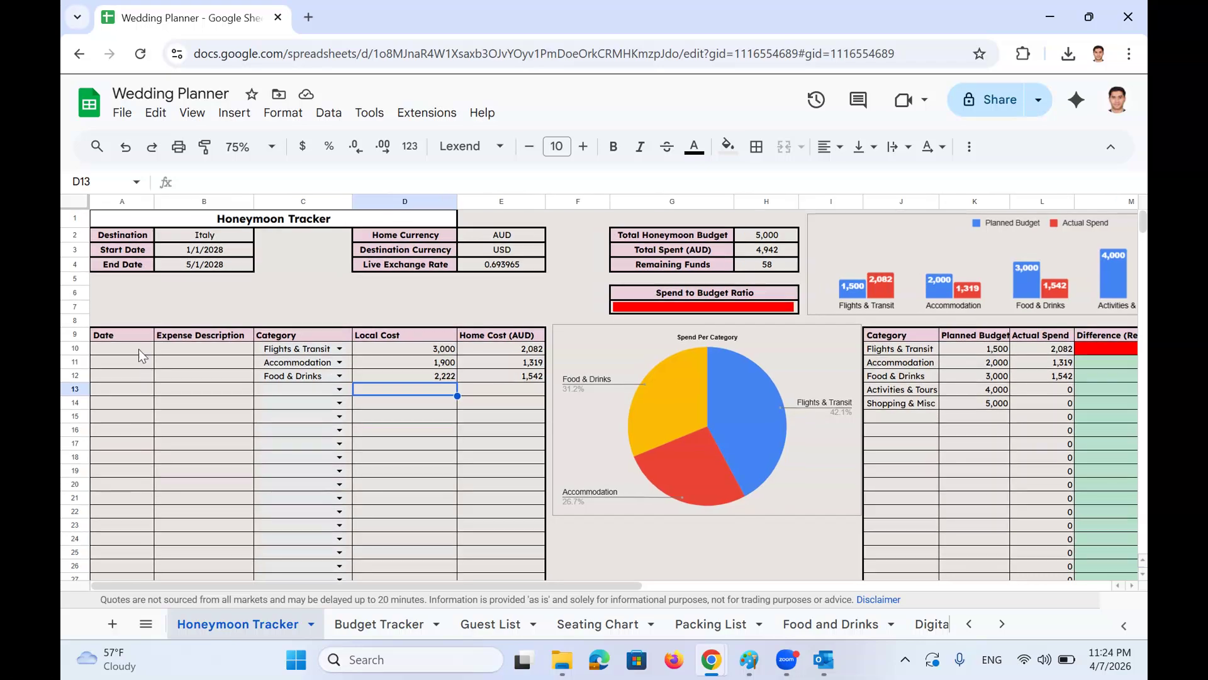
{"action": "left_click", "coordinate": [138, 350]}
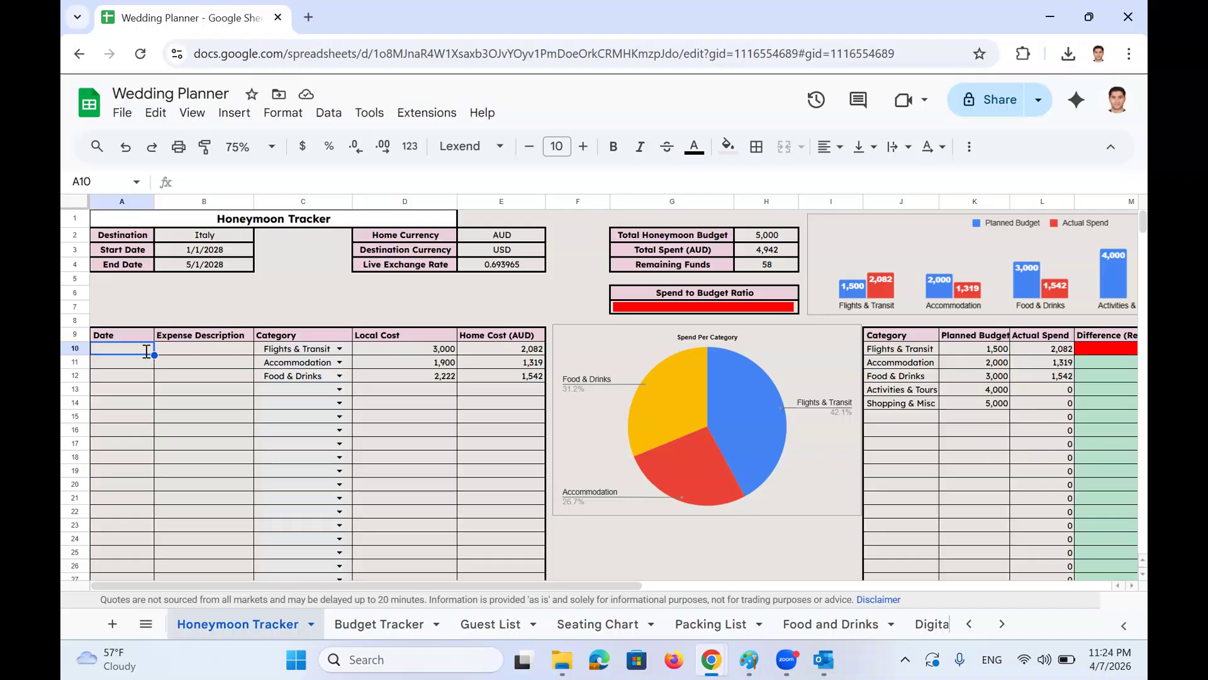
{"action": "type", "text": "3/3/"}
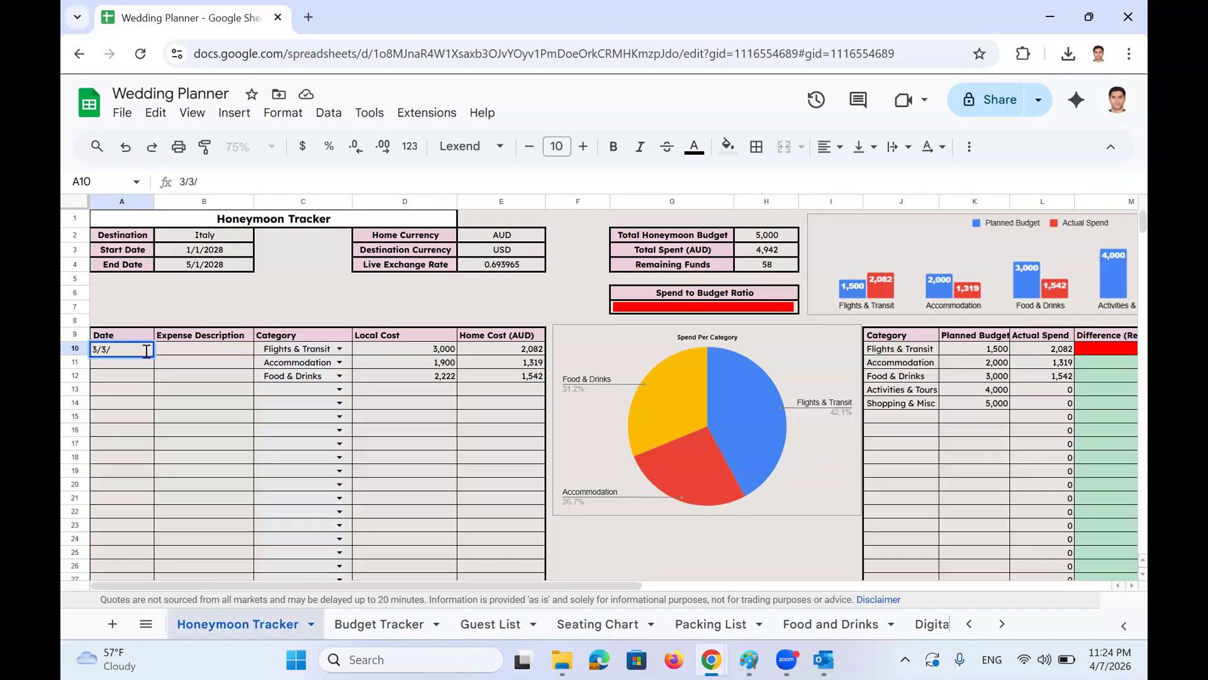
{"action": "type", "text": "3036"}
{"action": "key", "text": "Return"}
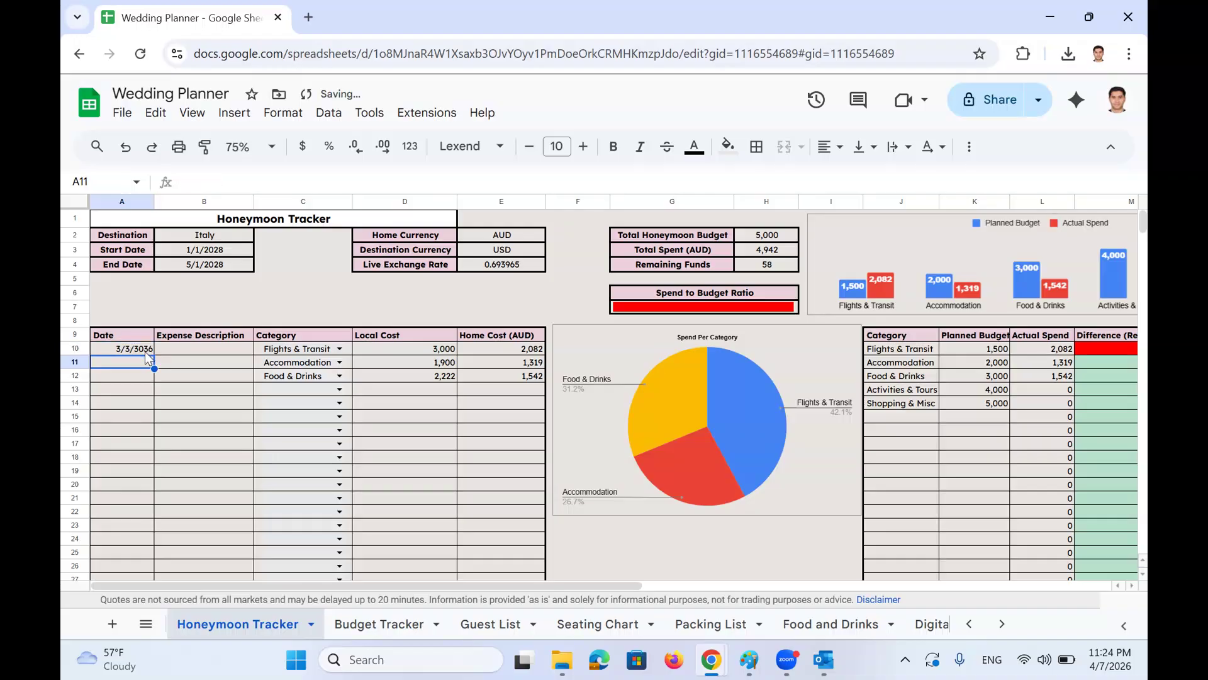
{"action": "left_click", "coordinate": [146, 350]}
{"action": "left_click_drag", "start_coordinate": [208, 178], "coordinate": [315, 175]}
{"action": "type", "text": "3/3/2026"}
{"action": "key", "text": "Return"}
Describe the first expense as 'Buying flight tickets' and check its category, 3,000 cost and conversion
{"action": "left_click", "coordinate": [213, 351]}
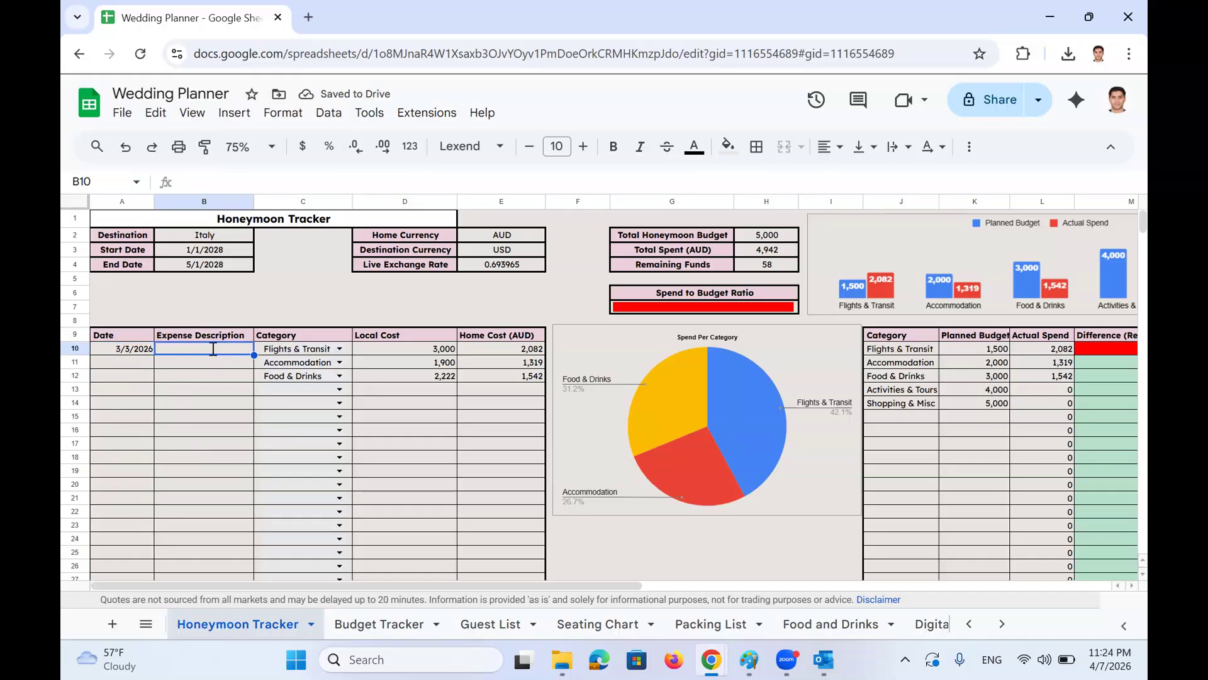
{"action": "type", "text": "Buying fl"}
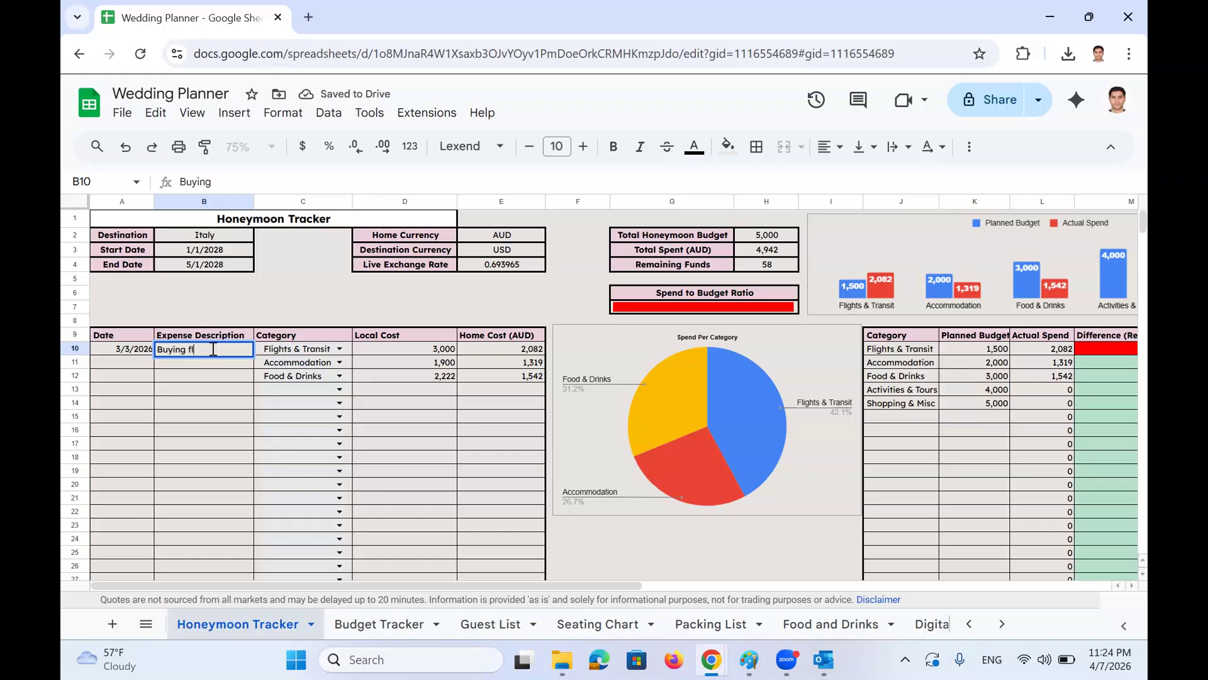
{"action": "type", "text": "ight tickets"}
{"action": "key", "text": "Return"}
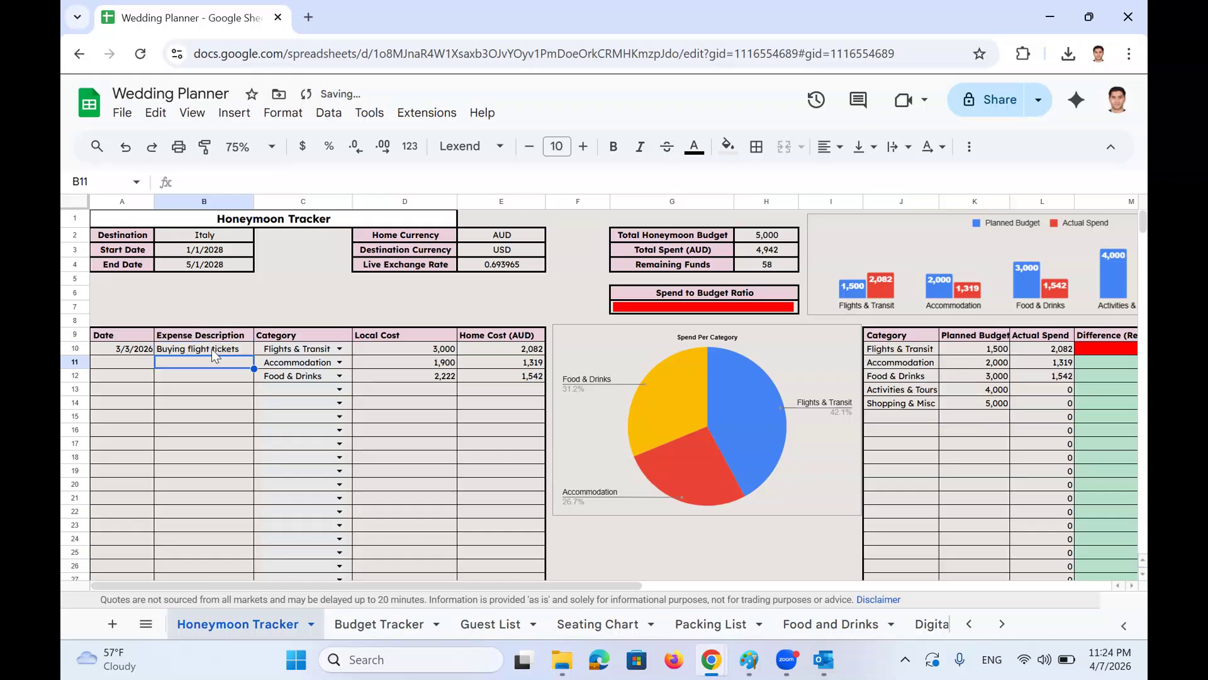
{"action": "left_click", "coordinate": [340, 350]}
{"action": "left_click", "coordinate": [867, 351]}
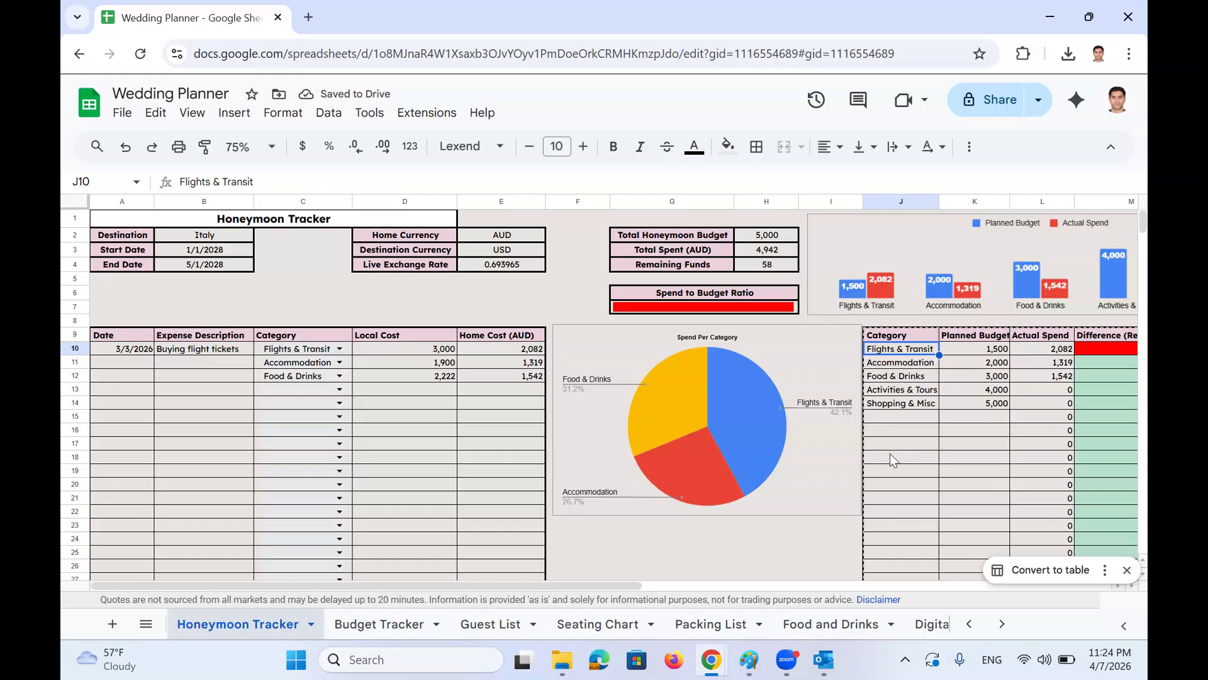
{"action": "left_click", "coordinate": [432, 352]}
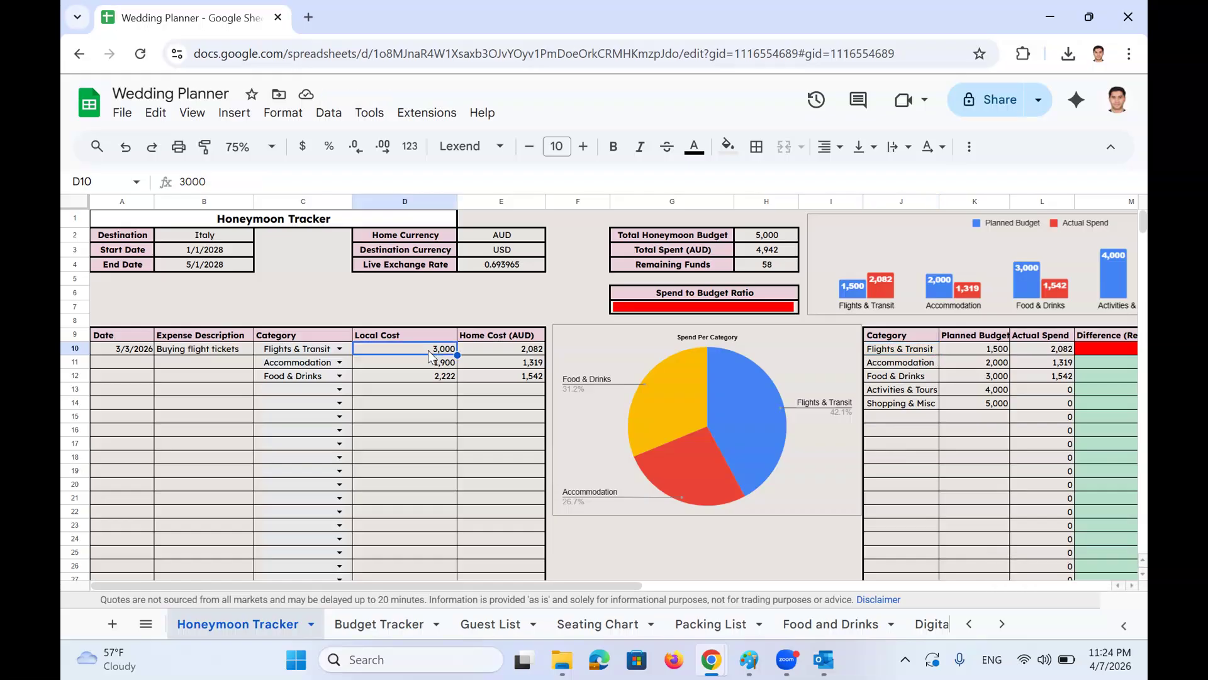
{"action": "left_click", "coordinate": [501, 352]}
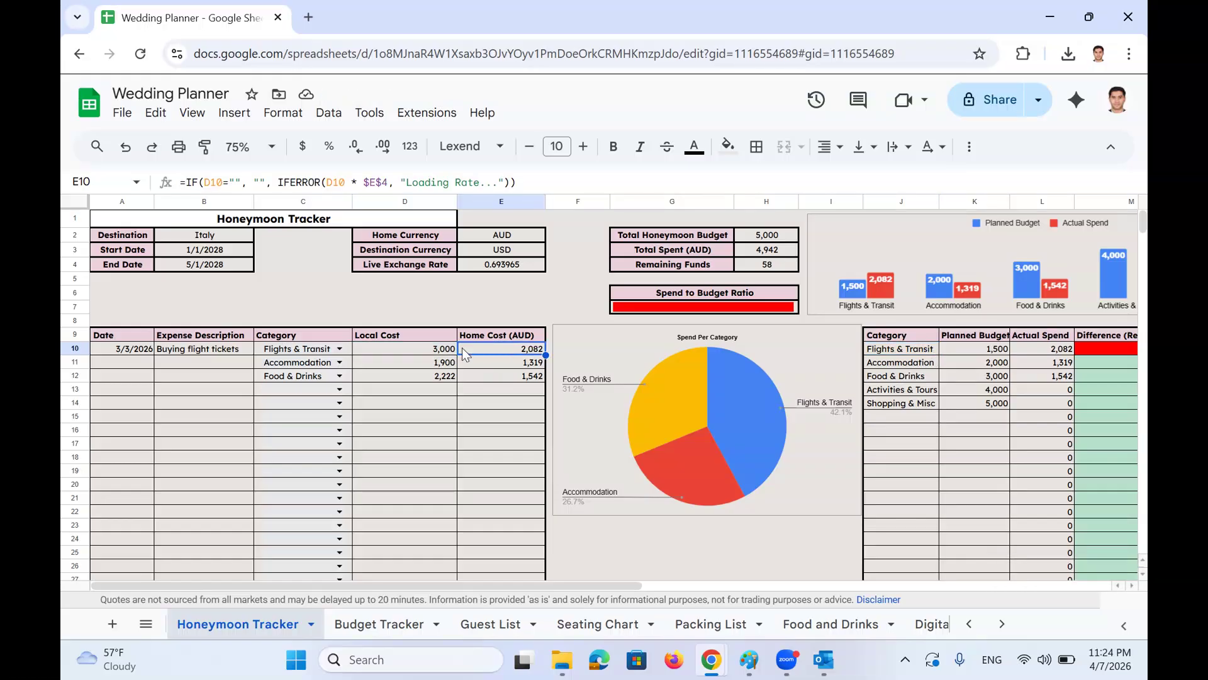
Swap the Local Cost and Home Cost (AUD) headings, bold Local Cost, and recheck the conversion
{"action": "left_click", "coordinate": [418, 337]}
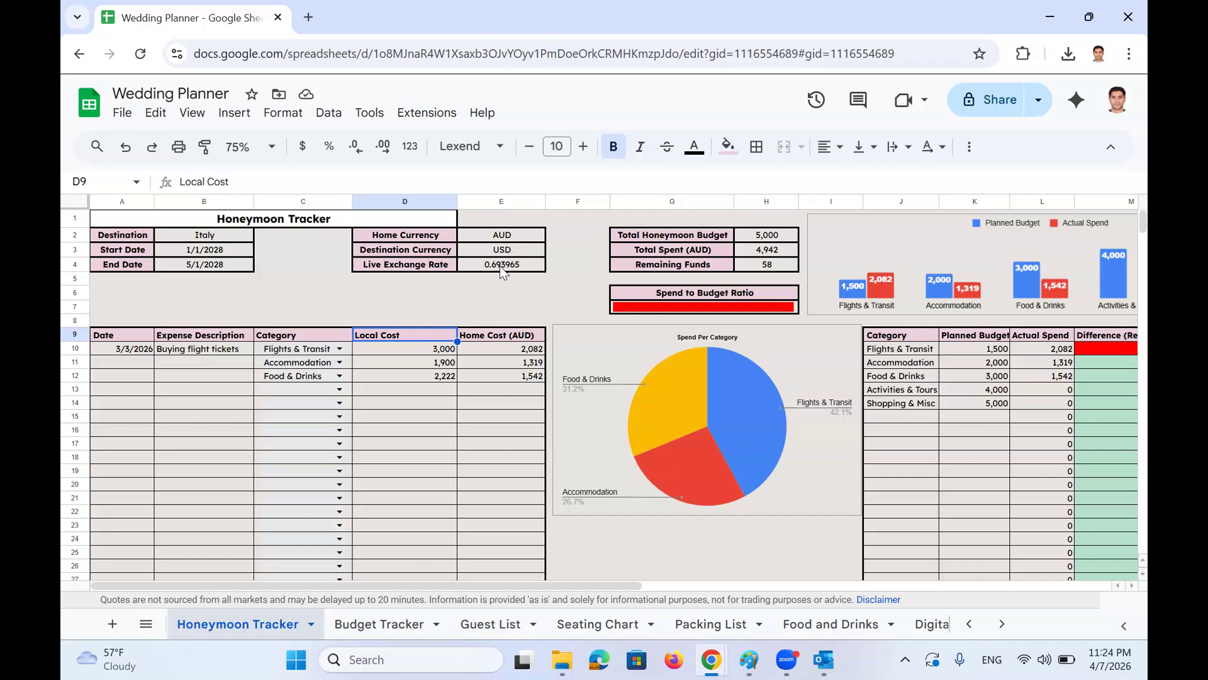
{"action": "key", "text": "Right"}
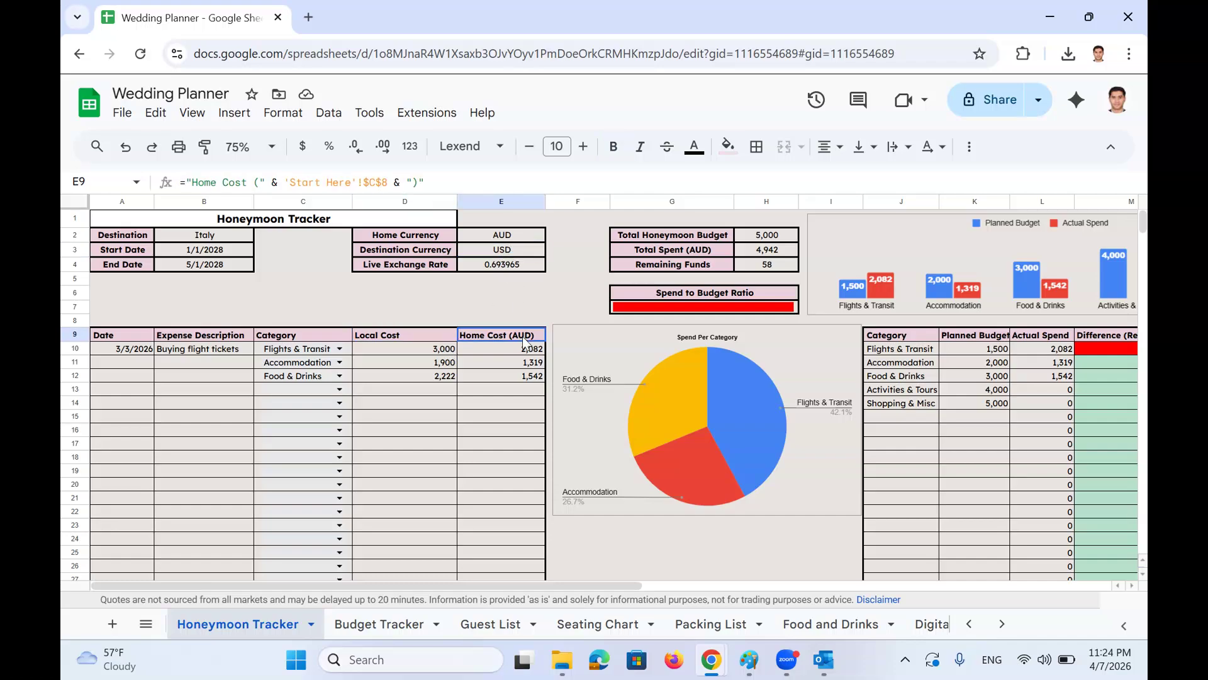
{"action": "left_click", "coordinate": [532, 352]}
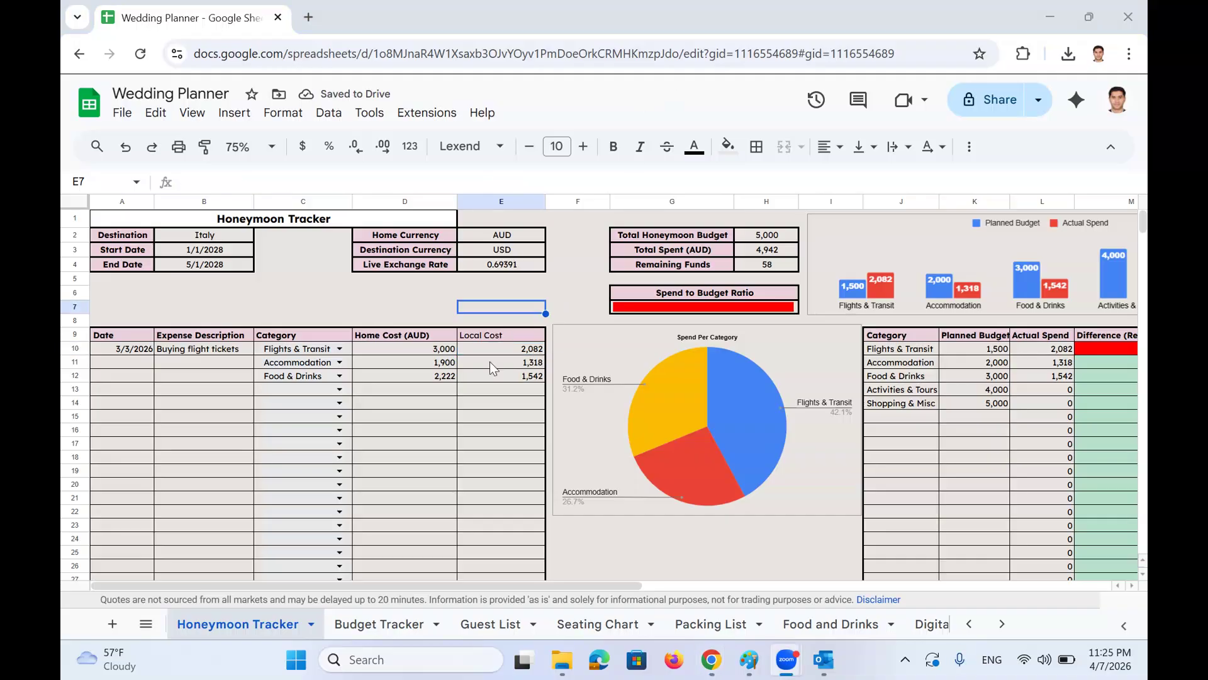
{"action": "left_click", "coordinate": [464, 340]}
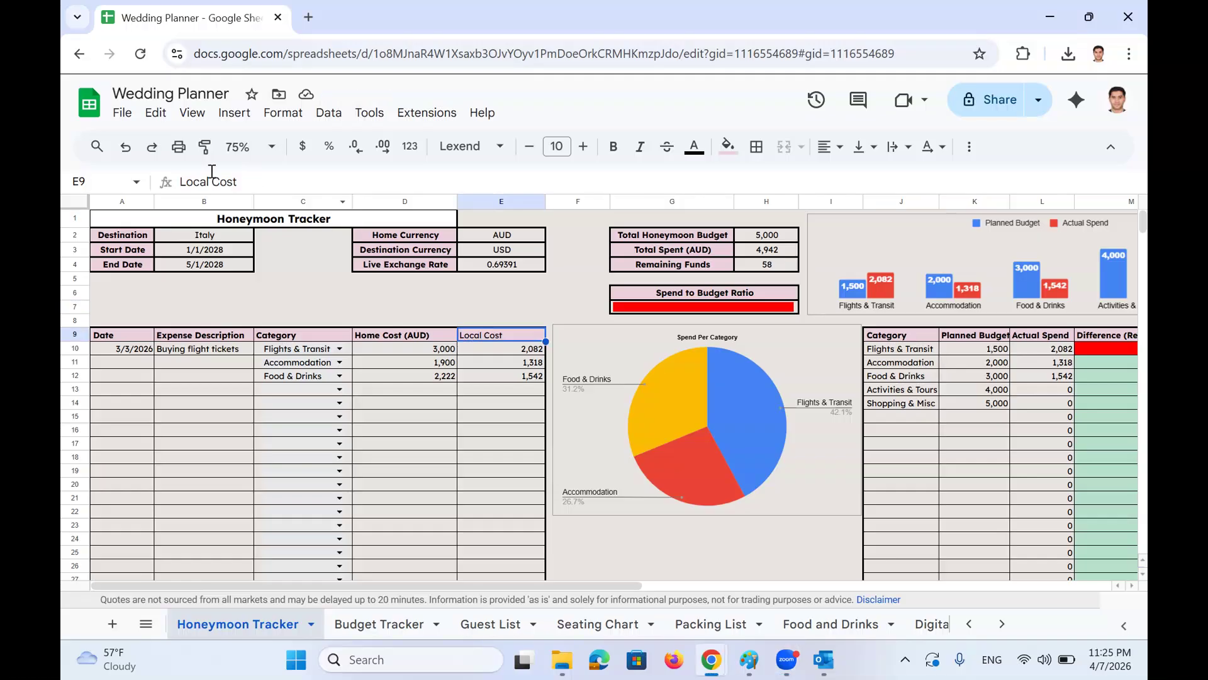
{"action": "left_click", "coordinate": [614, 146]}
{"action": "left_click", "coordinate": [406, 337]}
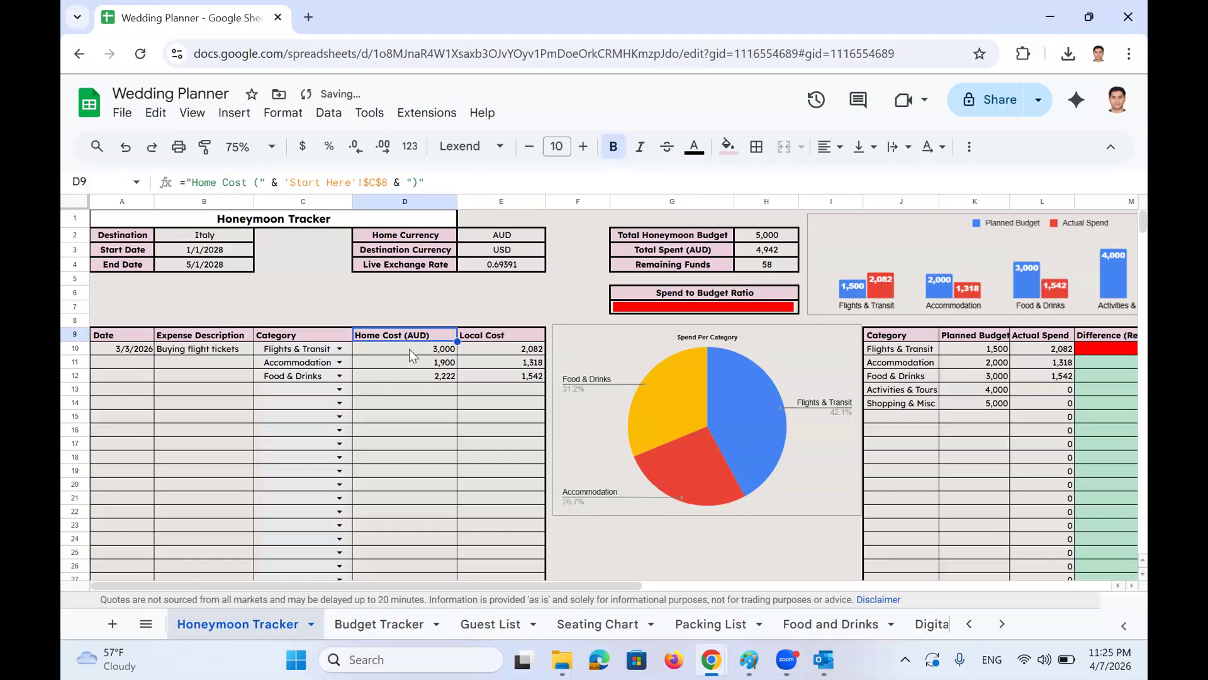
{"action": "left_click", "coordinate": [409, 348]}
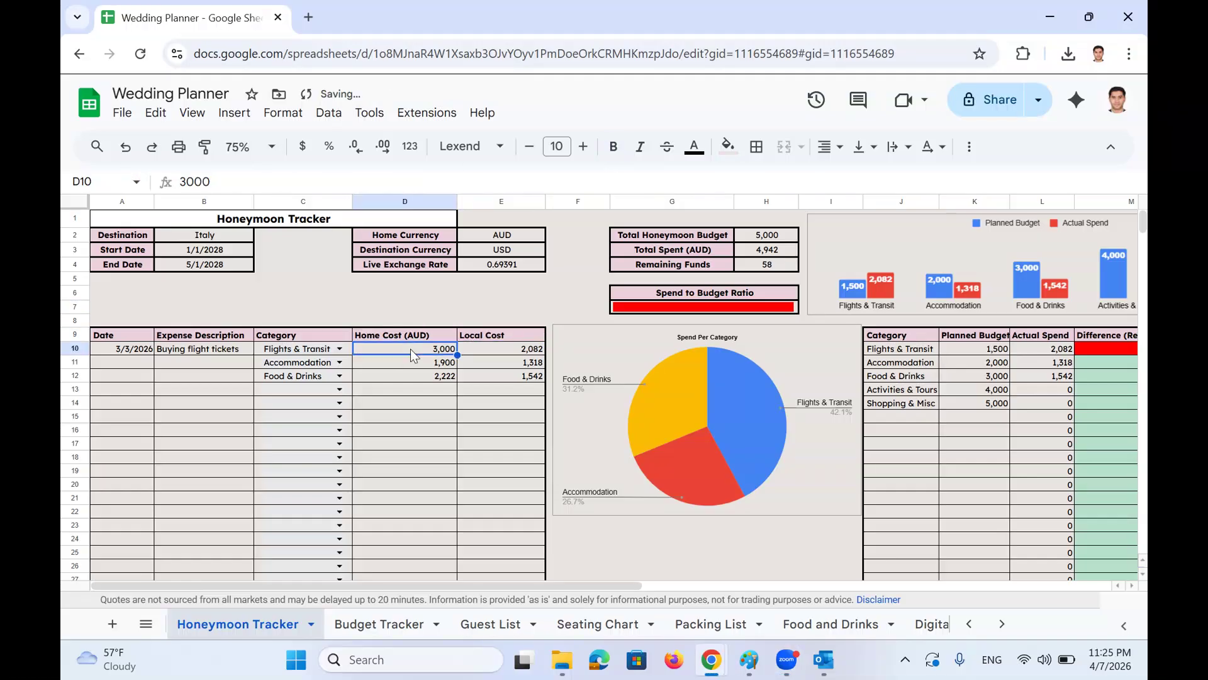
{"action": "left_click", "coordinate": [498, 348]}
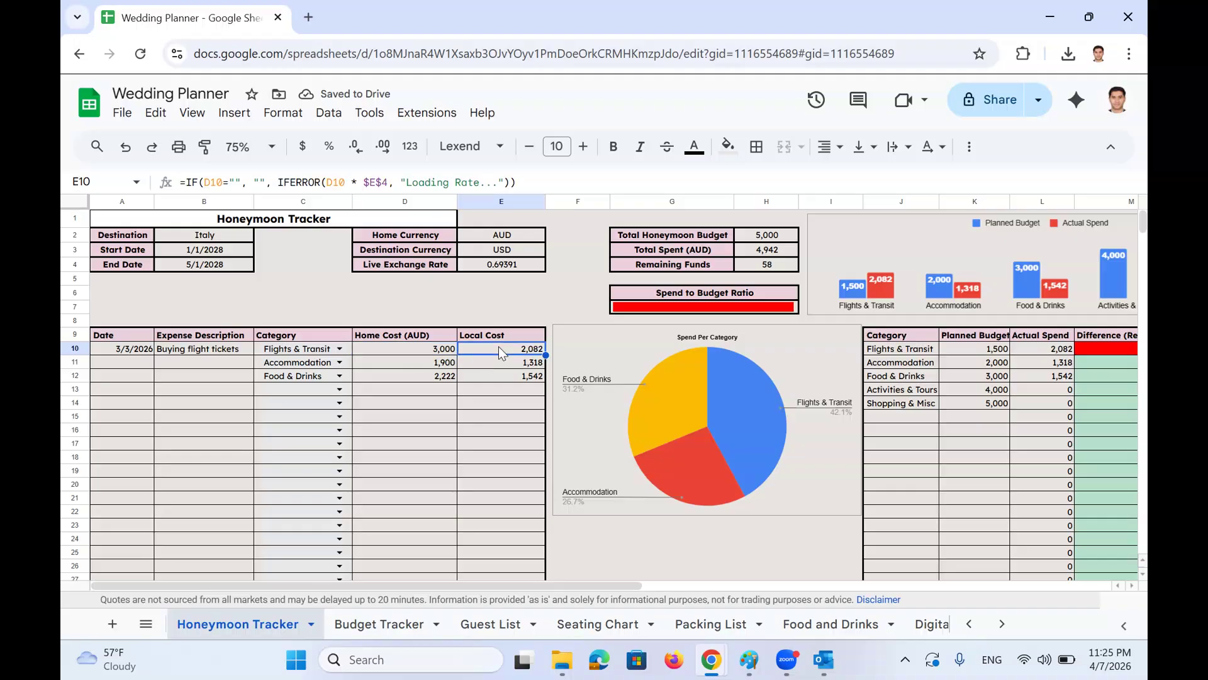
{"action": "left_click", "coordinate": [521, 248]}
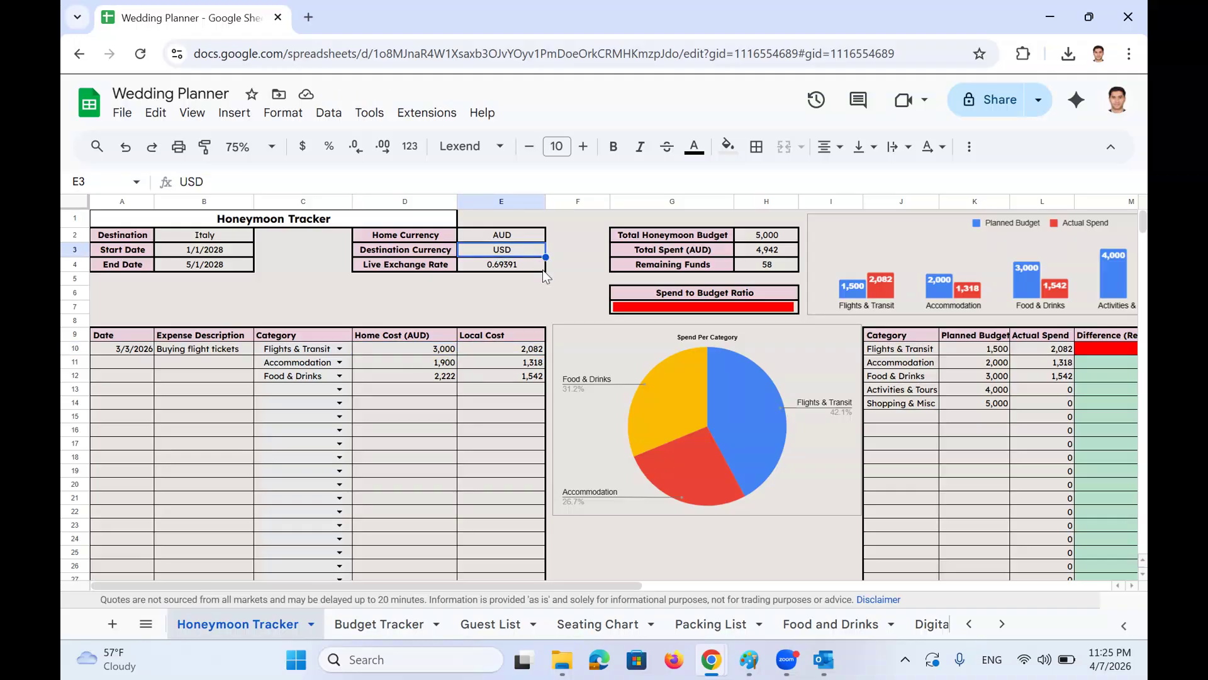
{"action": "scroll", "coordinate": [957, 485], "scroll_direction": "right", "scroll_amount": 3}
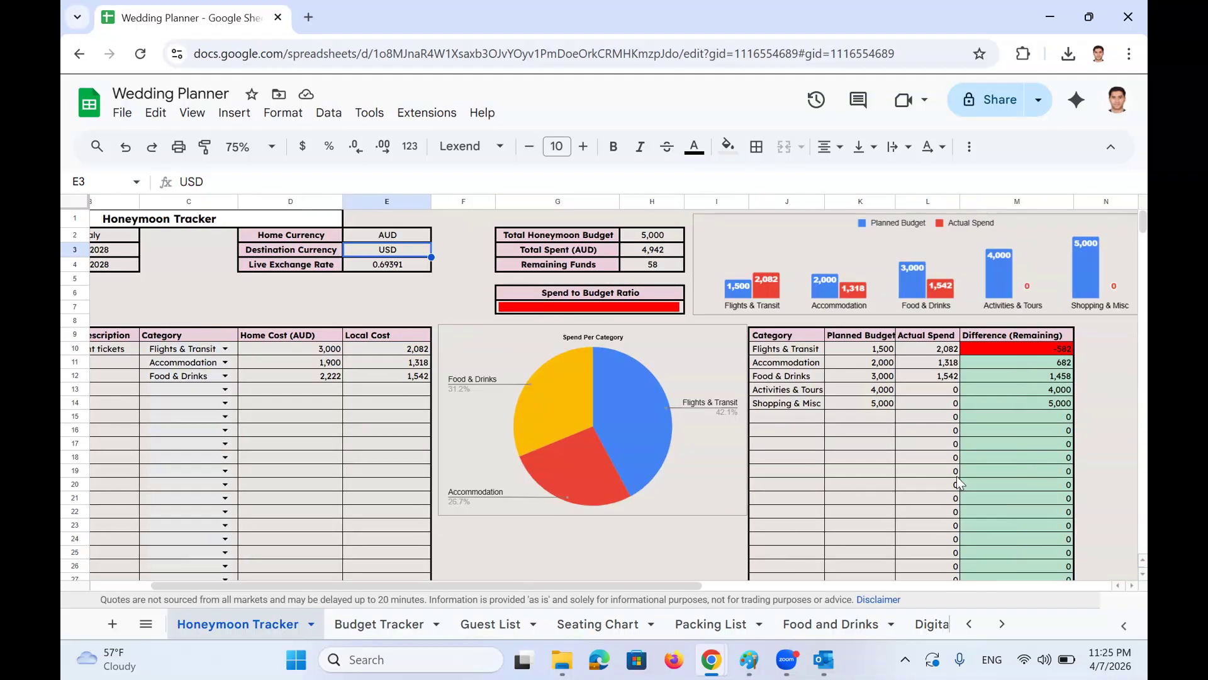
{"action": "double_click", "coordinate": [636, 234]}
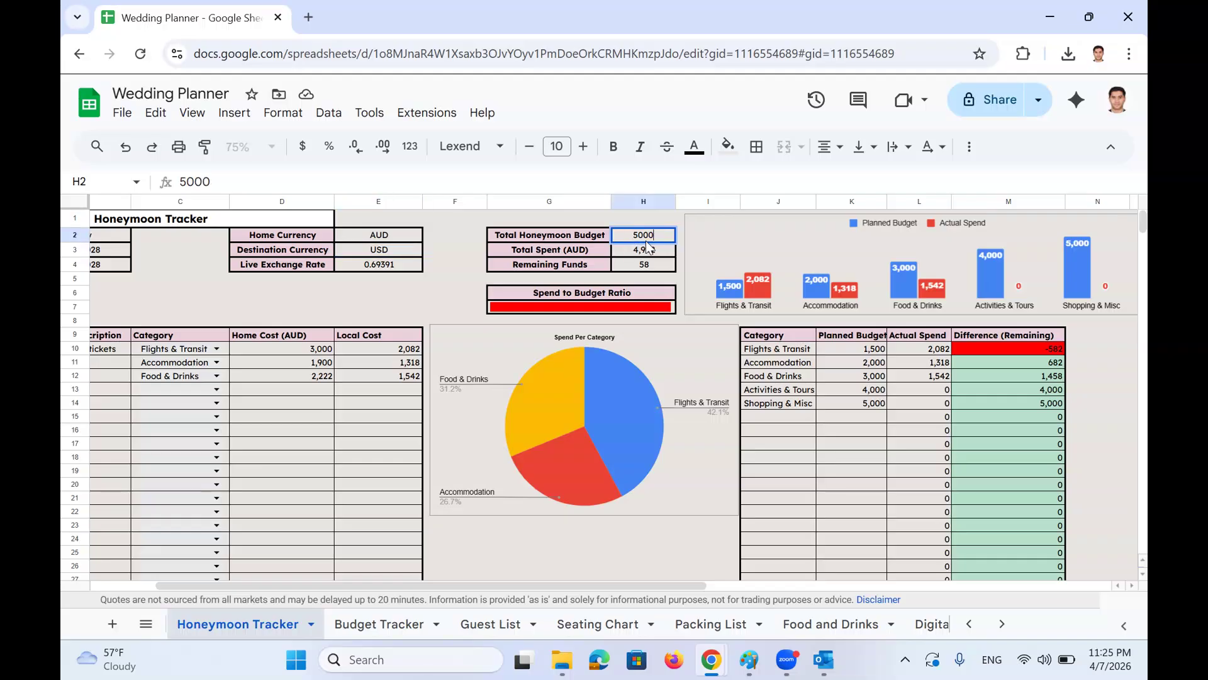
{"action": "key", "text": "Escape"}
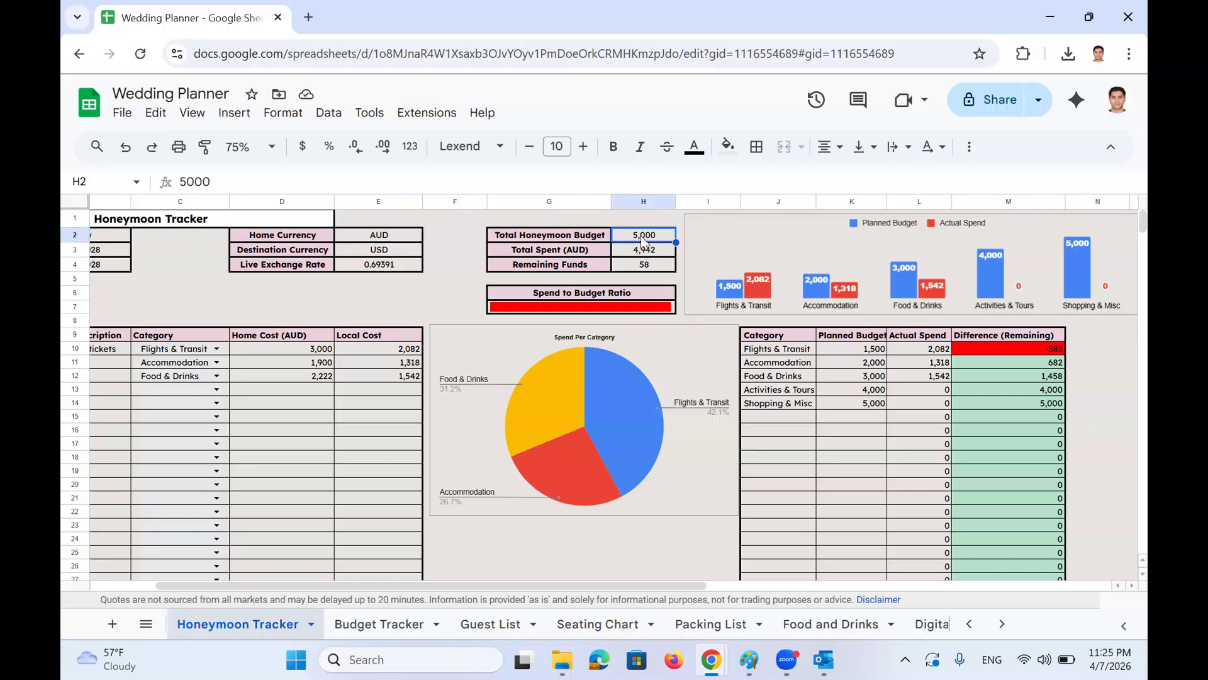
{"action": "double_click", "coordinate": [637, 249]}
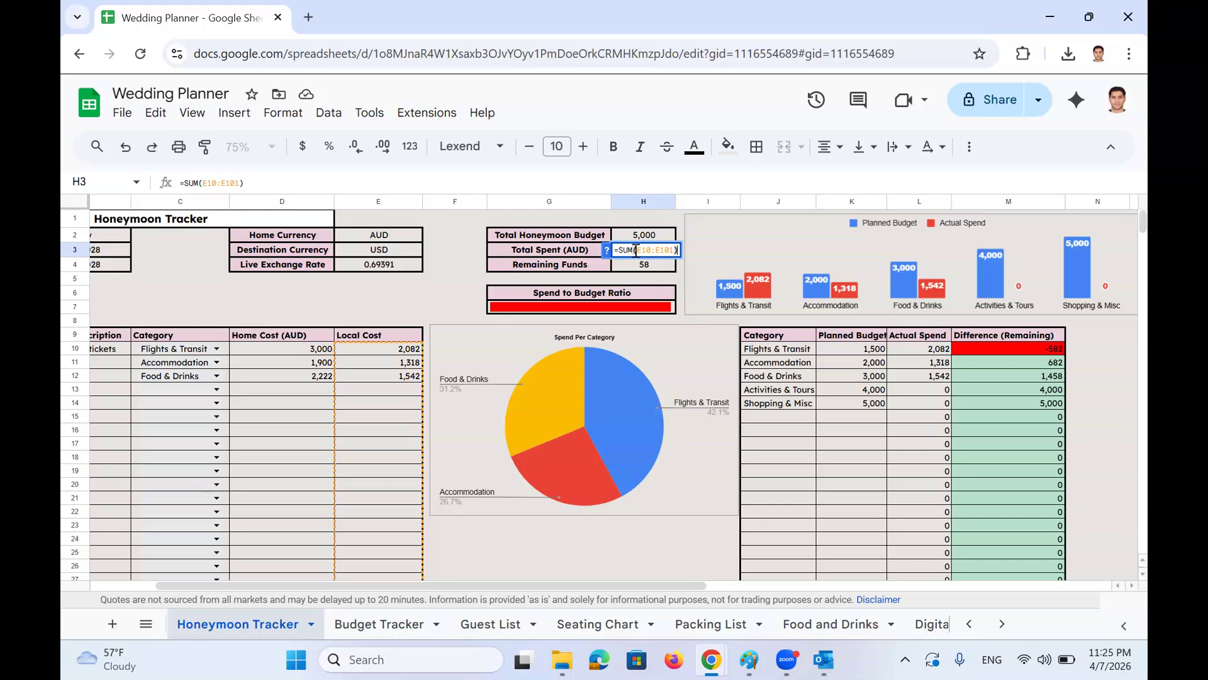
{"action": "key", "text": "Escape"}
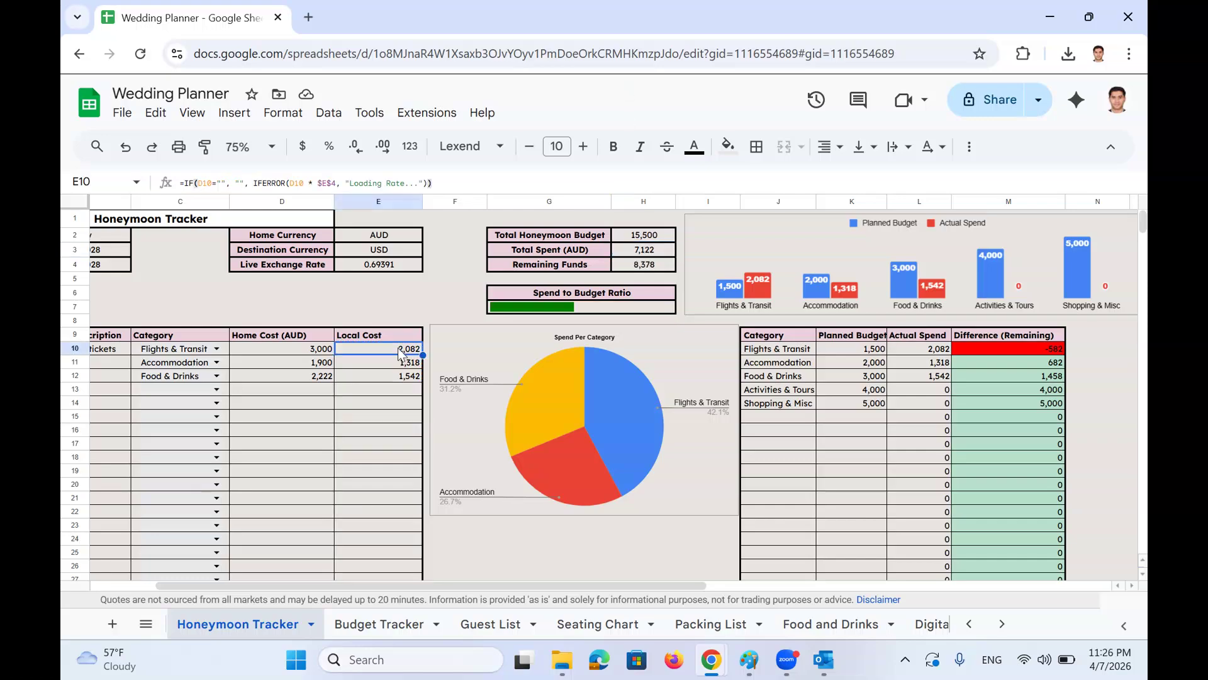
{"action": "left_click", "coordinate": [642, 241]}
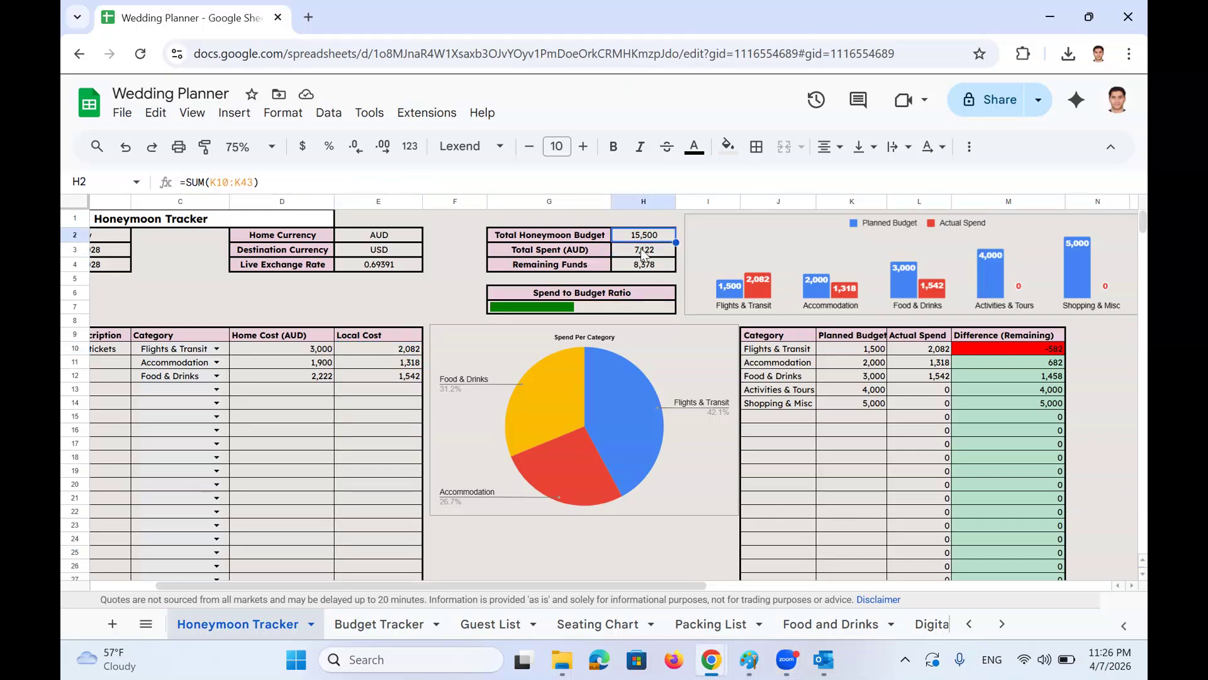
{"action": "left_click", "coordinate": [641, 251]}
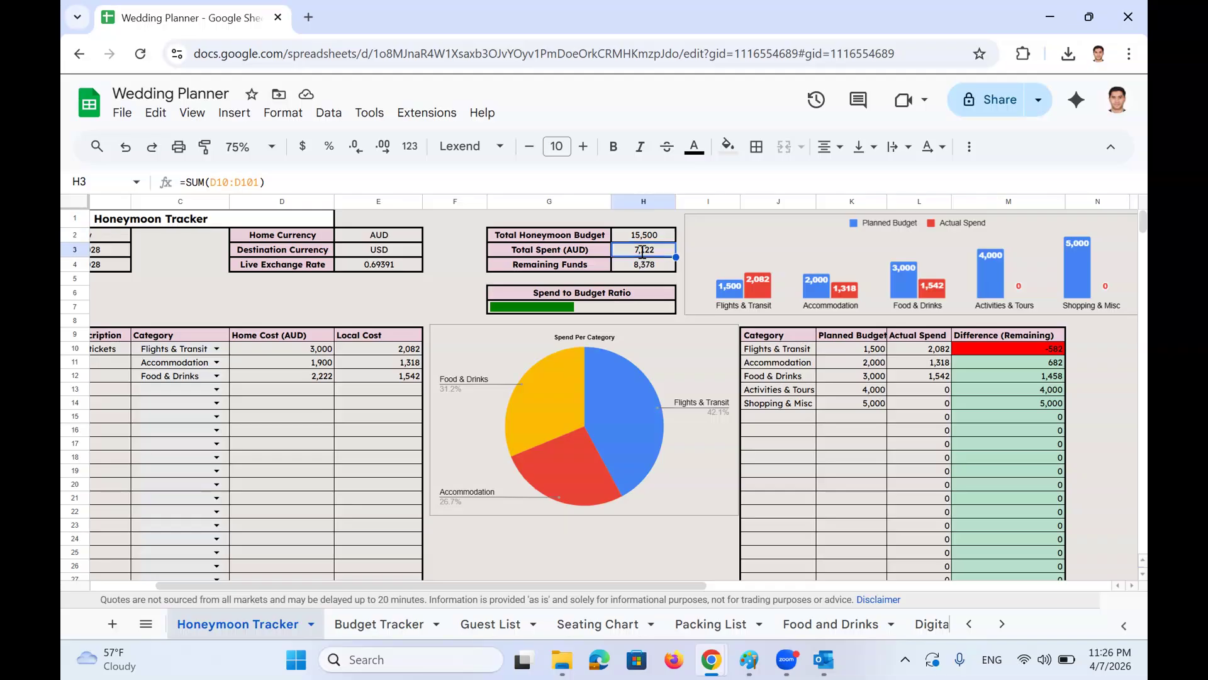
{"action": "left_click", "coordinate": [641, 265]}
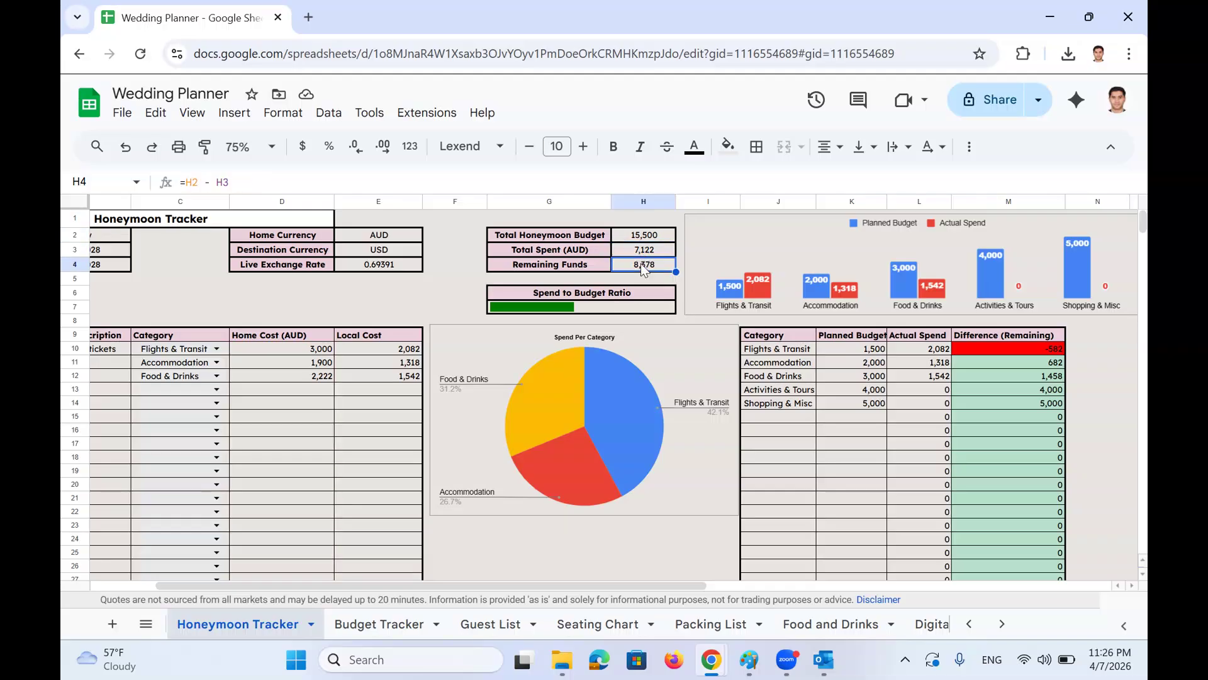
{"action": "left_click", "coordinate": [603, 305]}
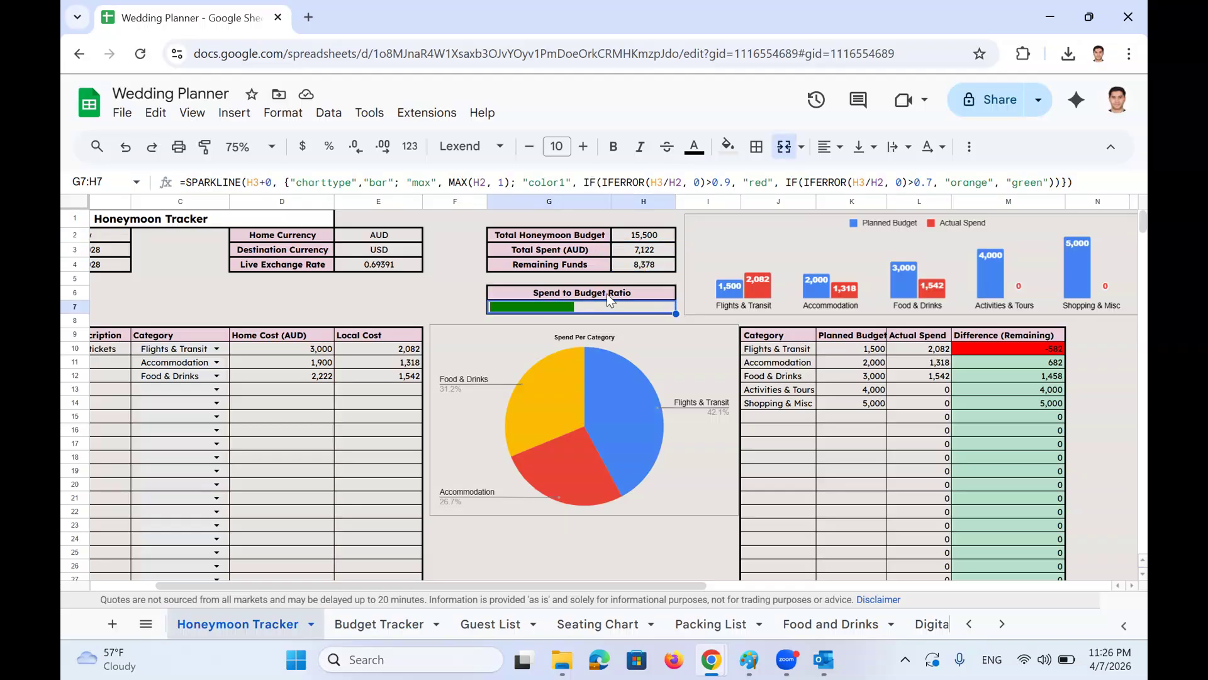
{"action": "left_click", "coordinate": [606, 293]}
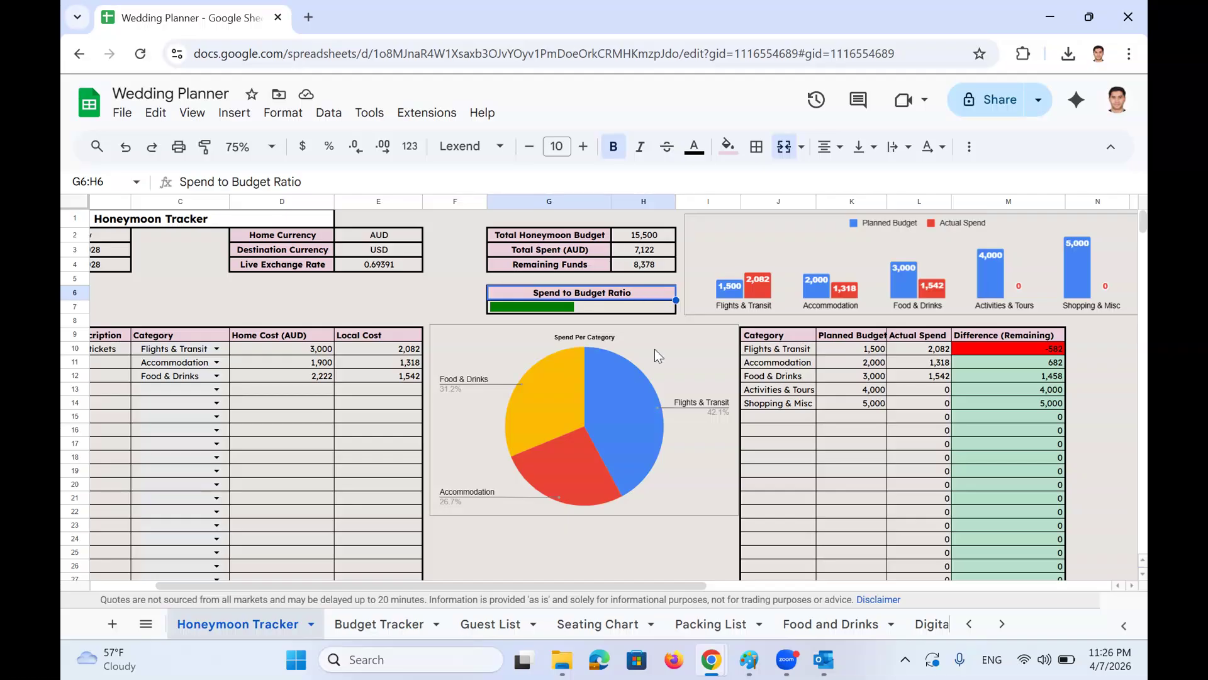
Go to The Master Dashboard sheet from the sheet list
{"action": "left_click", "coordinate": [146, 623]}
{"action": "scroll", "coordinate": [265, 498], "scroll_direction": "down", "scroll_amount": 3}
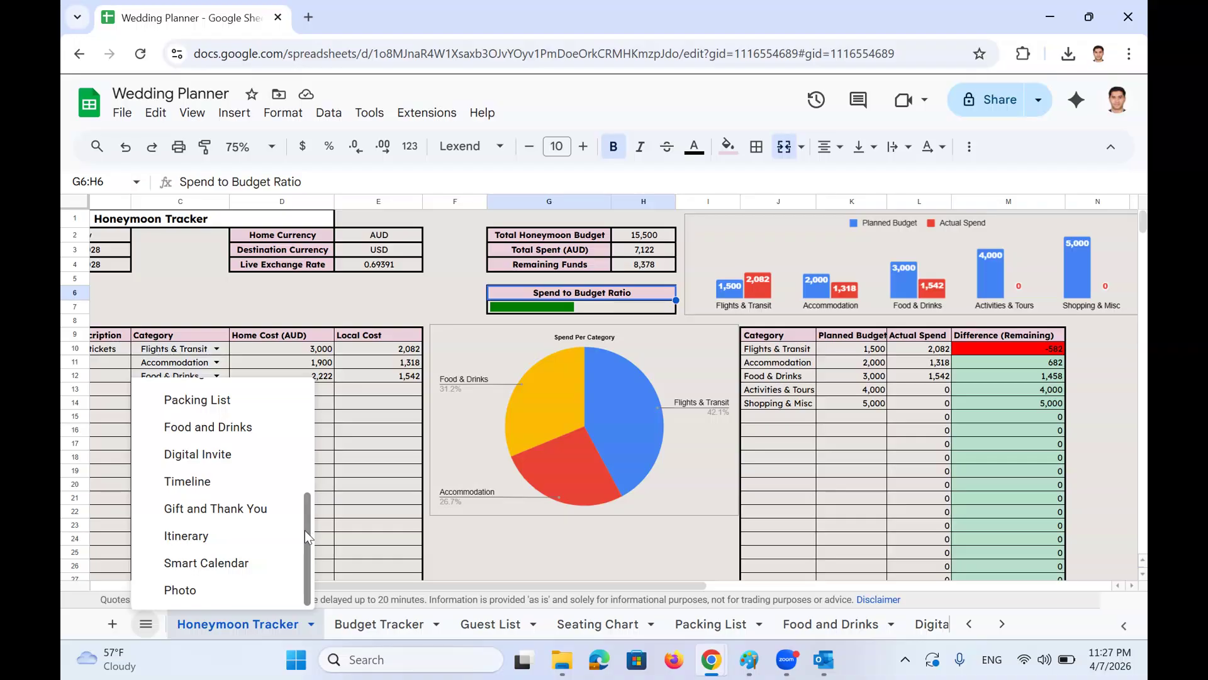
{"action": "left_click_drag", "start_coordinate": [305, 530], "coordinate": [312, 421]}
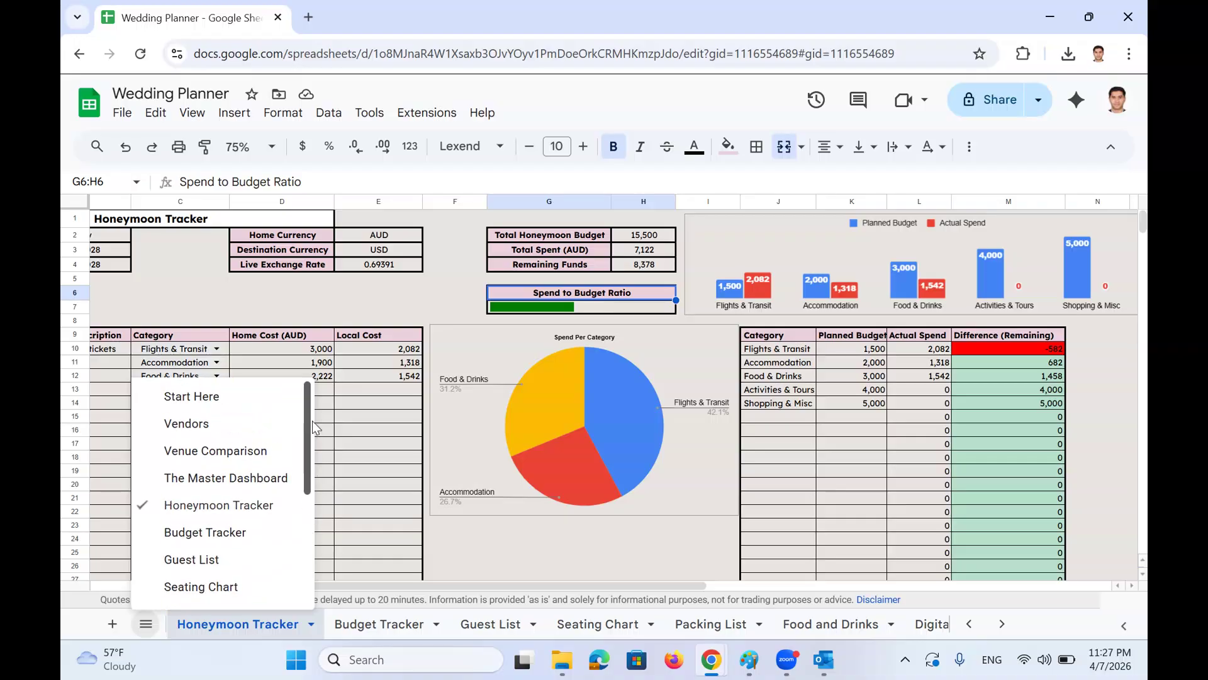
{"action": "left_click", "coordinate": [251, 478]}
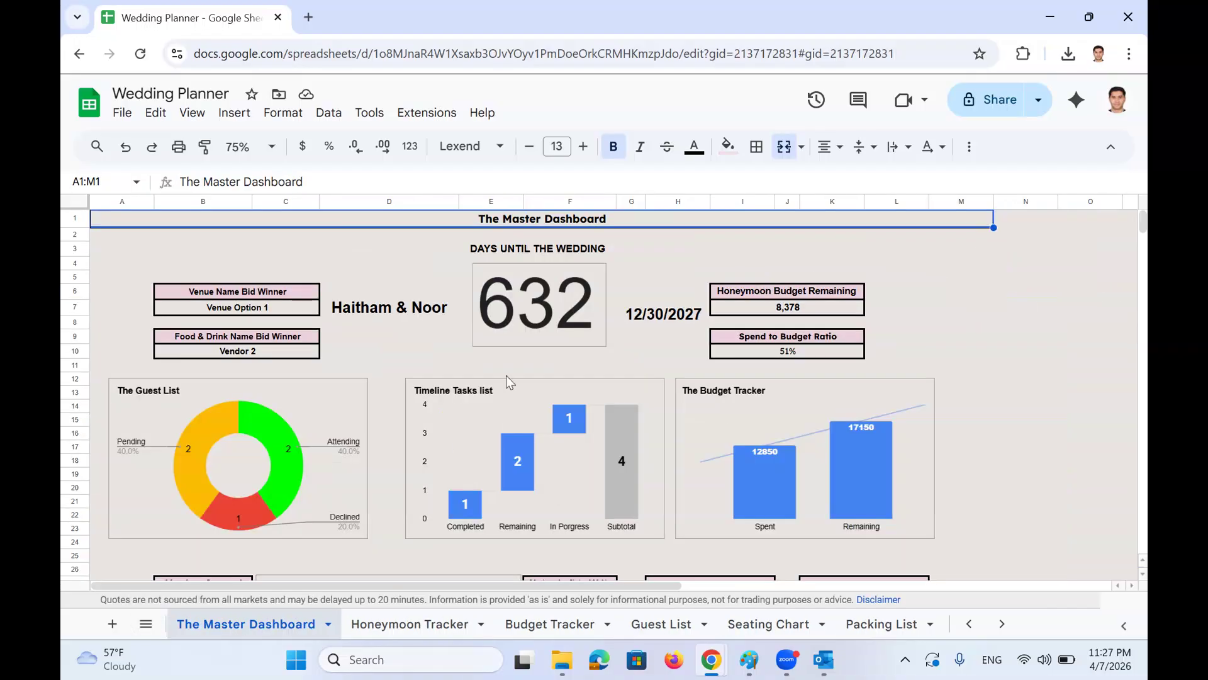
Inspect the days-until-wedding counter, names, wedding date, honeymoon budget, spend ratio and bid-winner formulas
{"action": "left_click", "coordinate": [538, 313]}
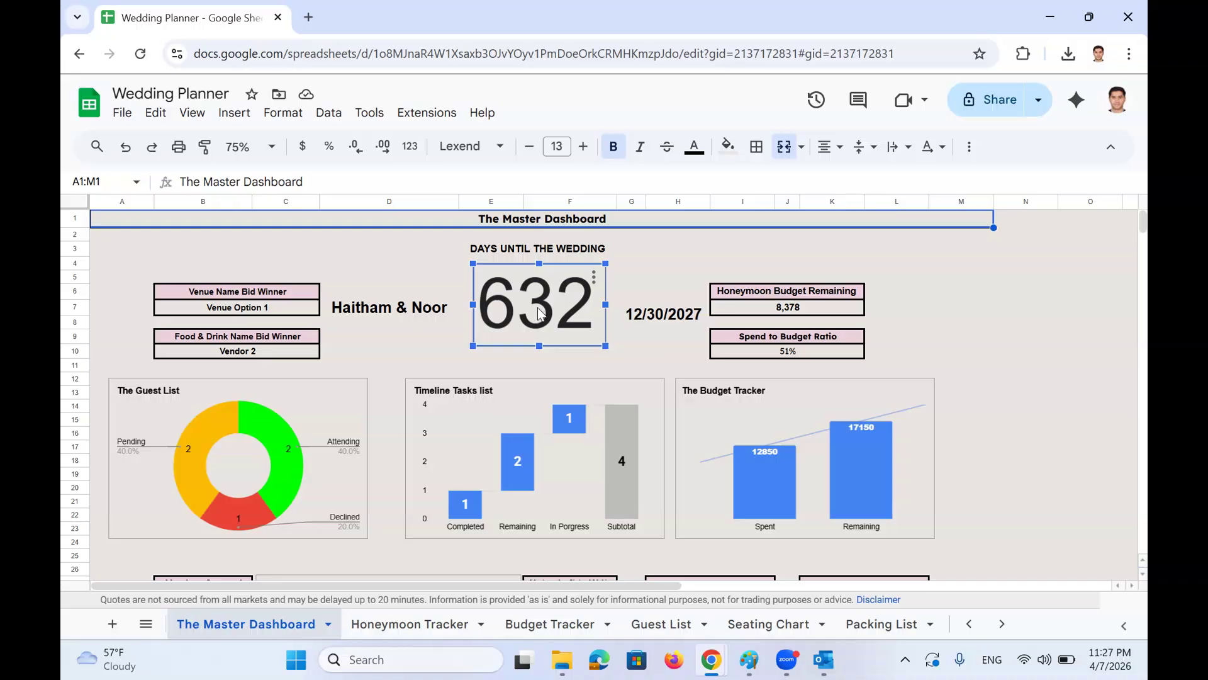
{"action": "left_click", "coordinate": [376, 306]}
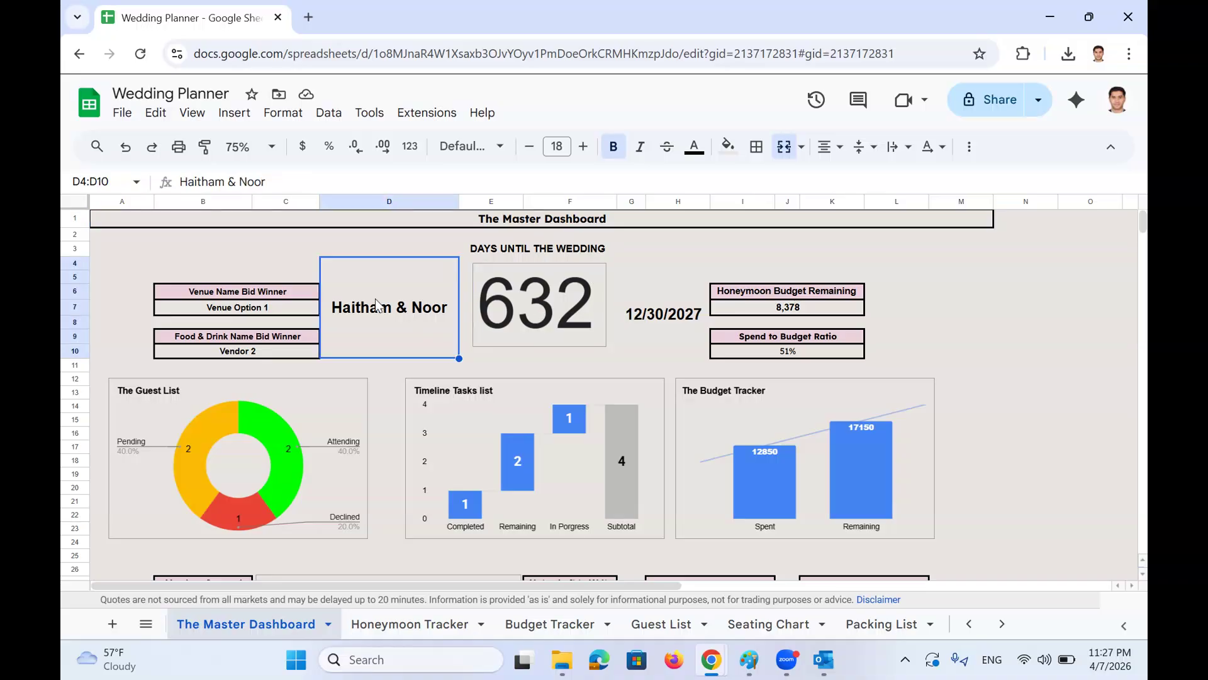
{"action": "left_click", "coordinate": [648, 314]}
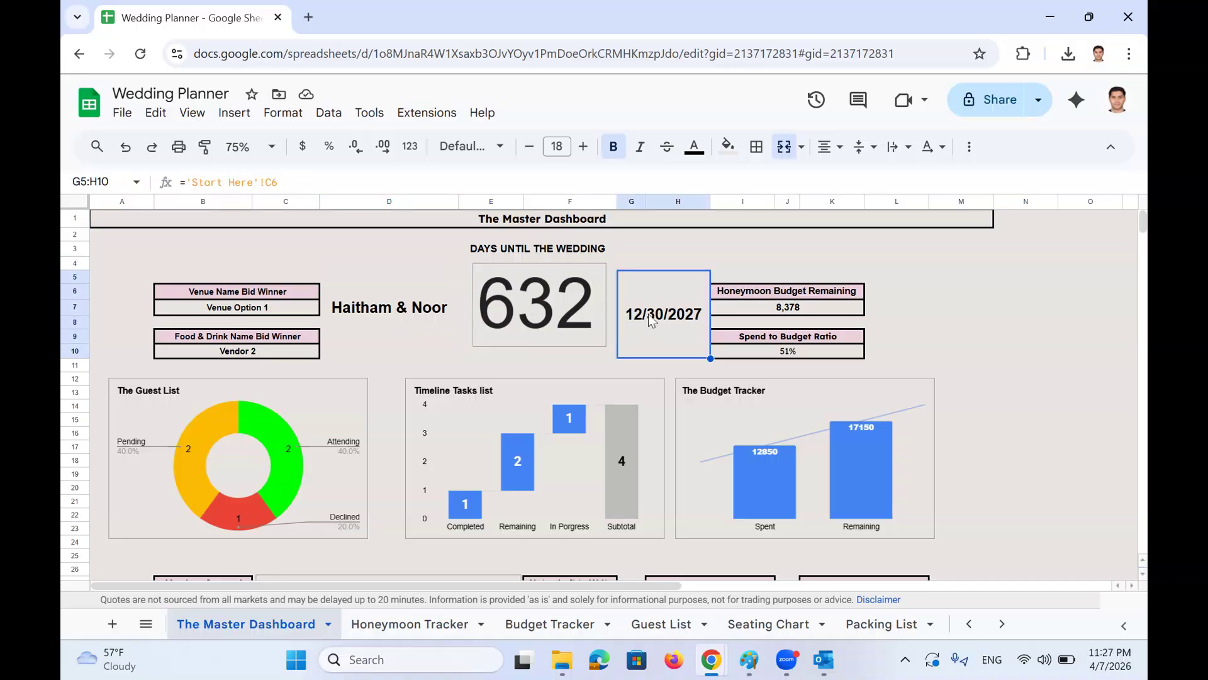
{"action": "left_click", "coordinate": [772, 310]}
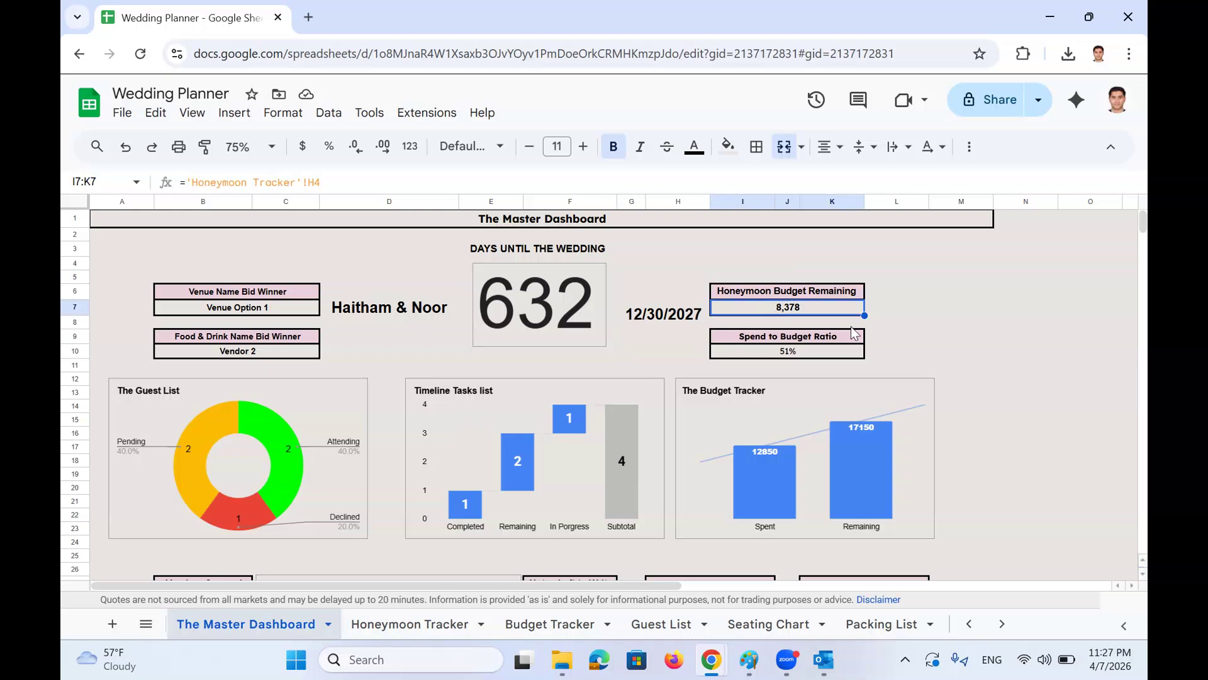
{"action": "left_click", "coordinate": [788, 355]}
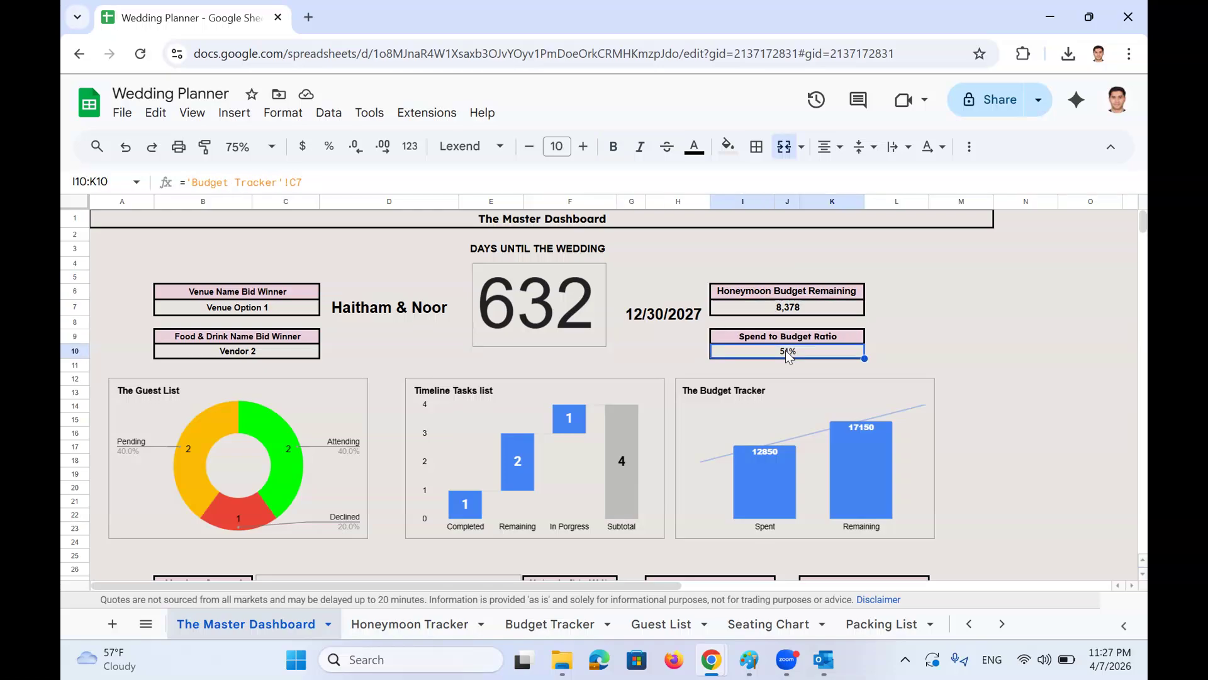
{"action": "left_click", "coordinate": [205, 310]}
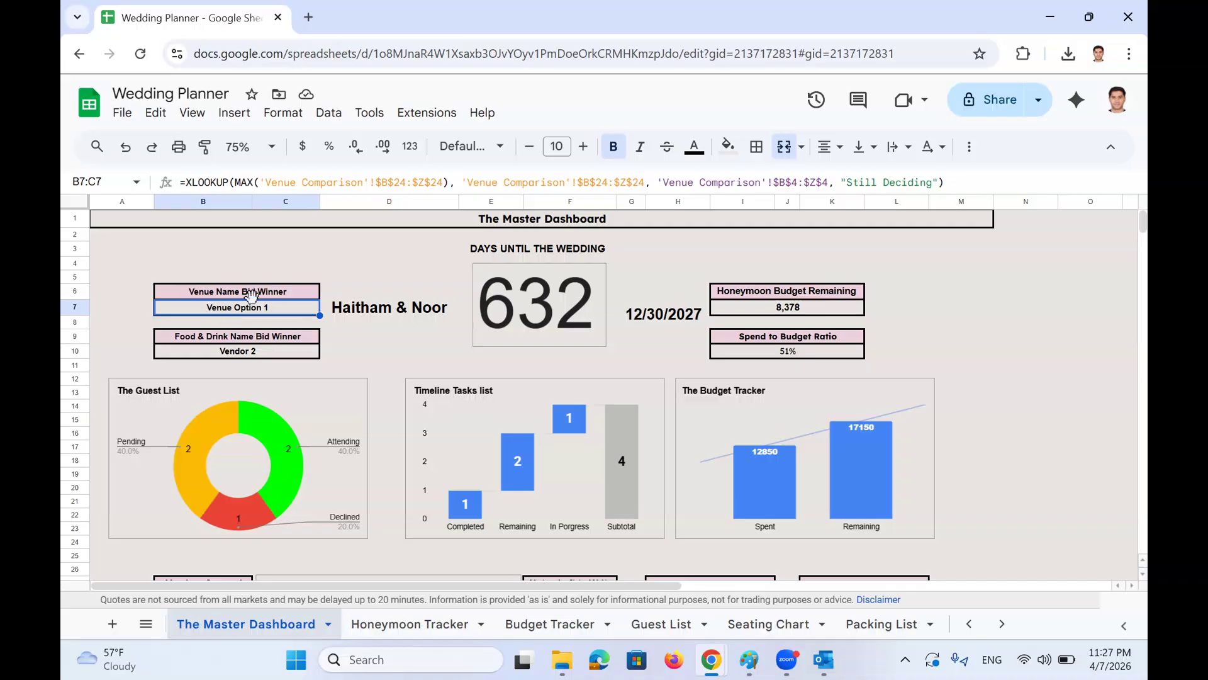
{"action": "left_click", "coordinate": [228, 354]}
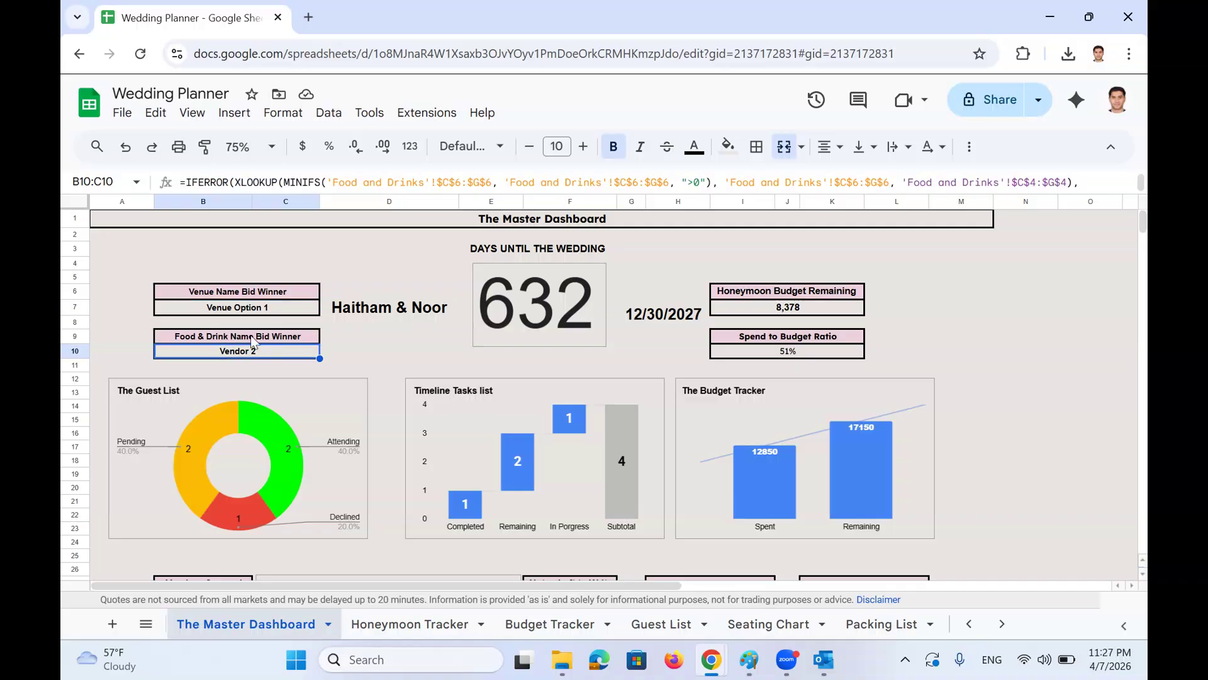
{"action": "scroll", "coordinate": [261, 345], "scroll_direction": "down", "scroll_amount": 5}
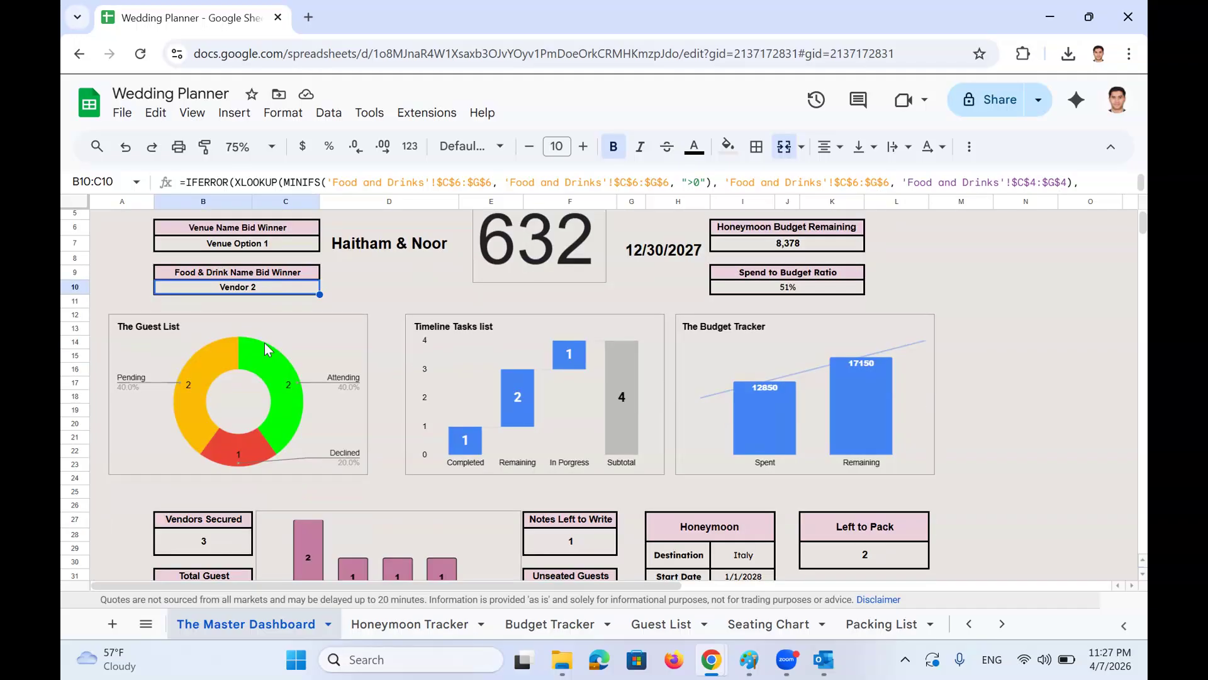
{"action": "left_click", "coordinate": [171, 280]}
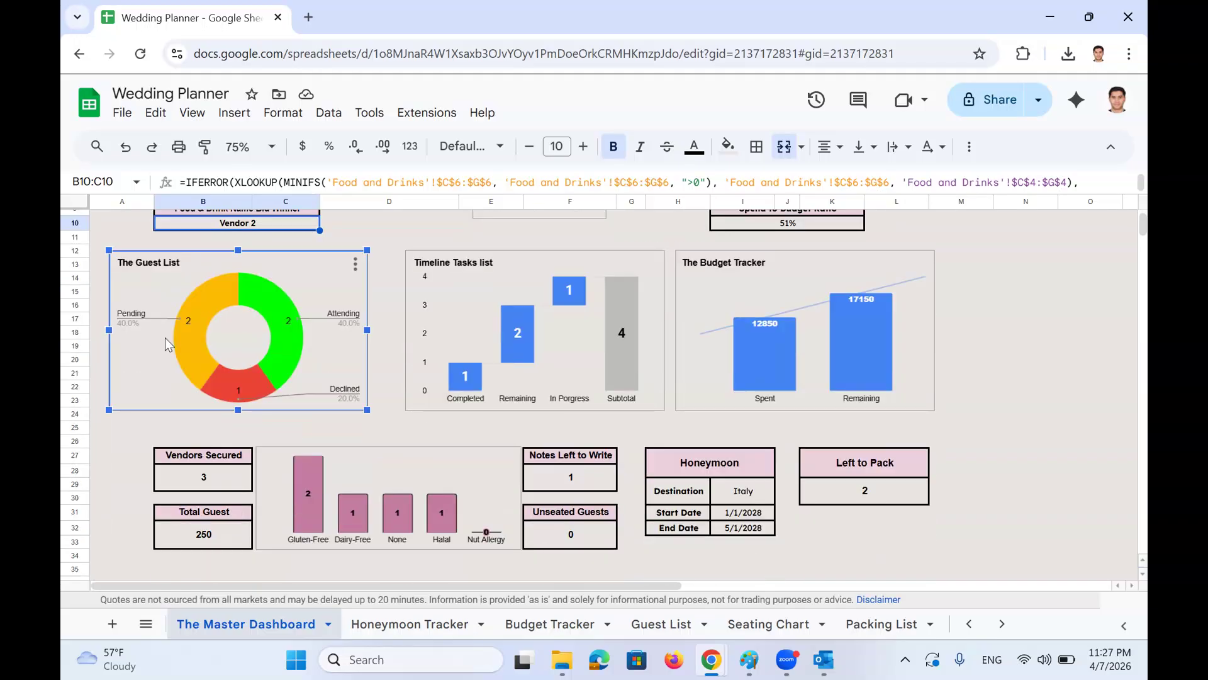
{"action": "mouse_move", "coordinate": [179, 345]}
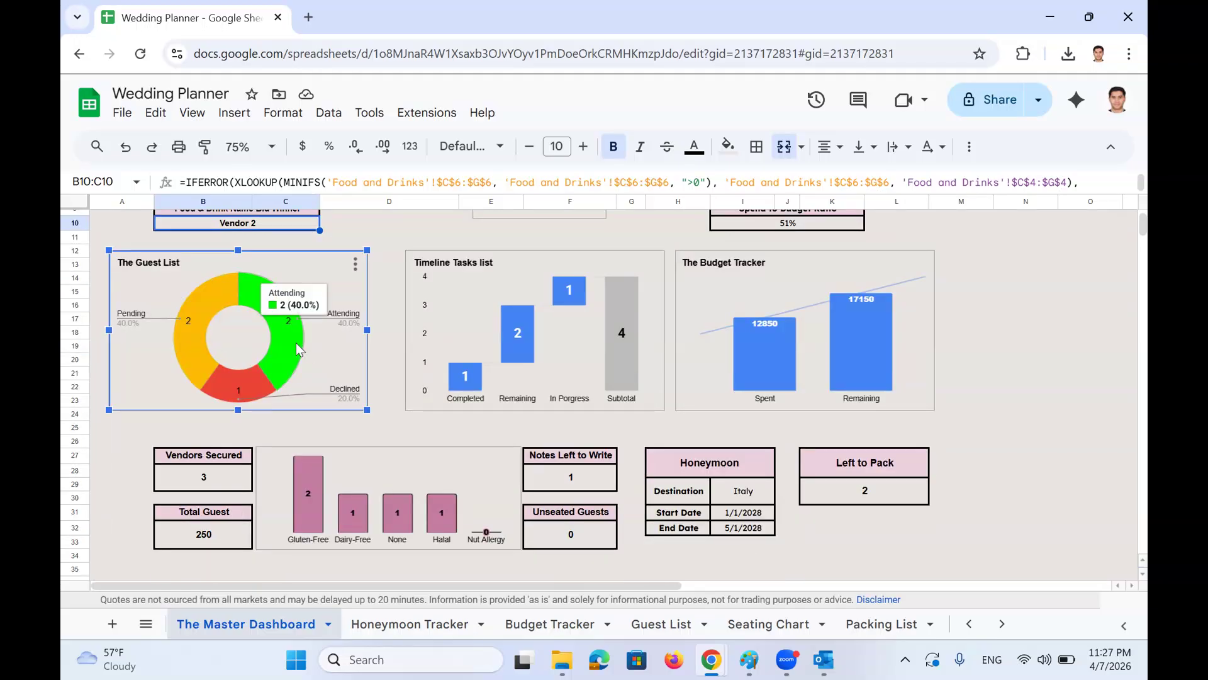
{"action": "mouse_move", "coordinate": [211, 394]}
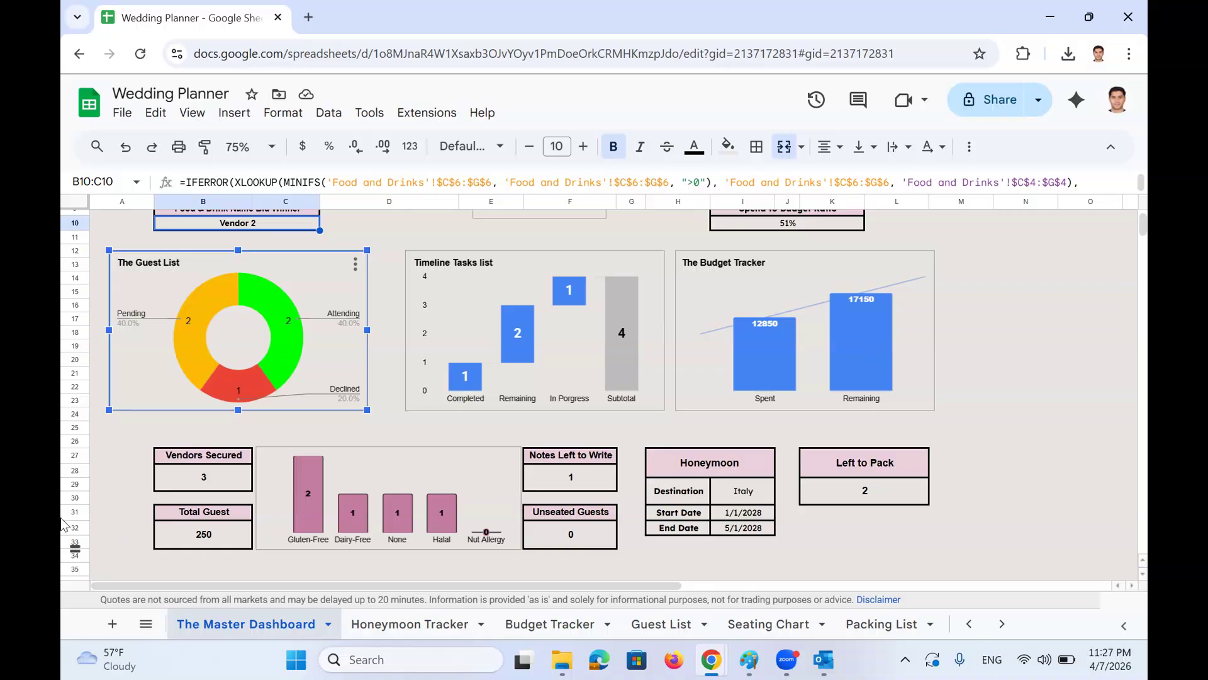
{"action": "left_click", "coordinate": [166, 482]}
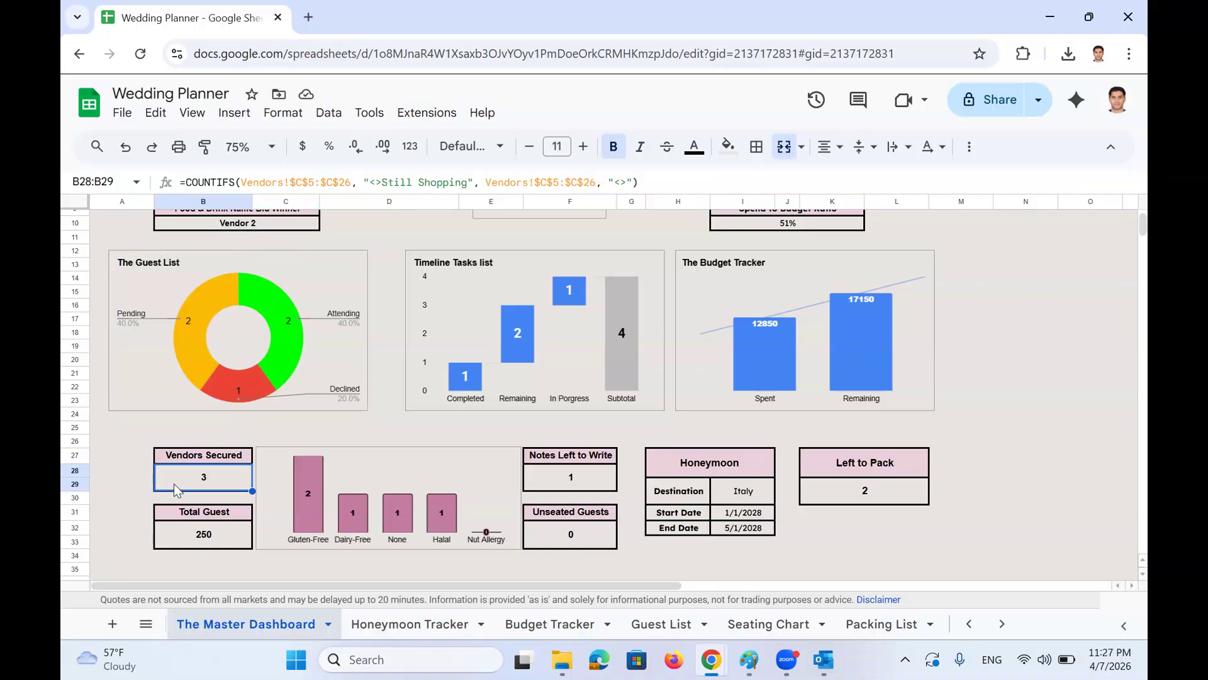
{"action": "left_click", "coordinate": [202, 535]}
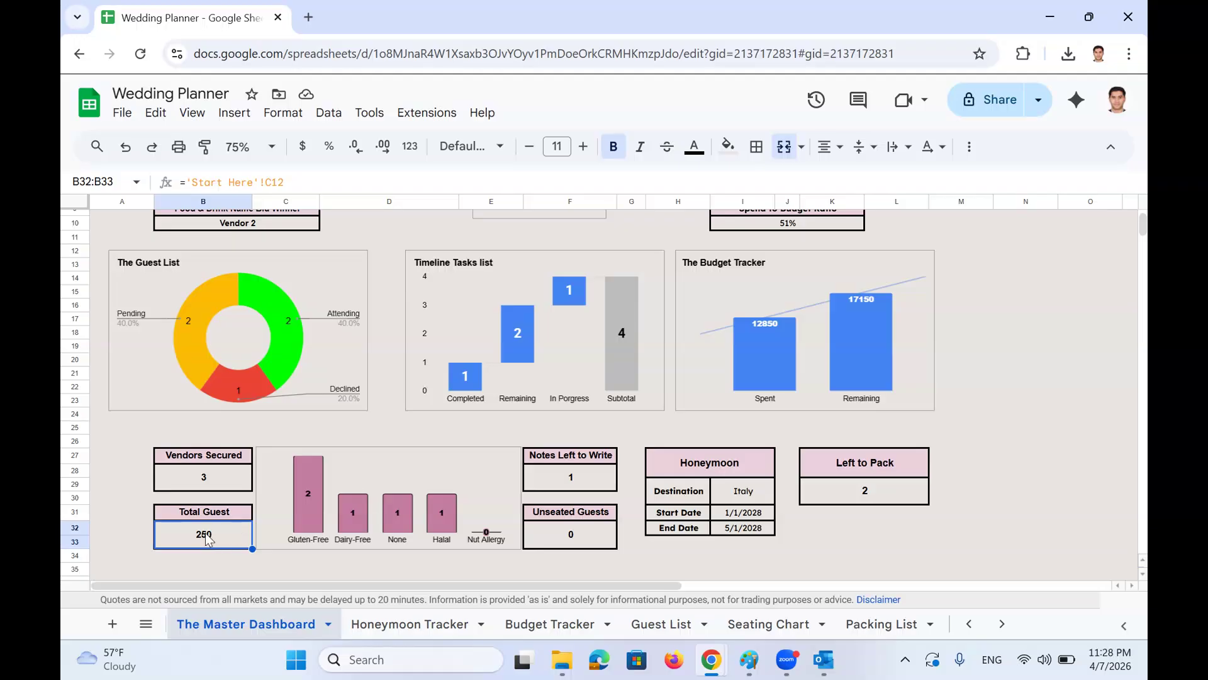
{"action": "left_click", "coordinate": [304, 513]}
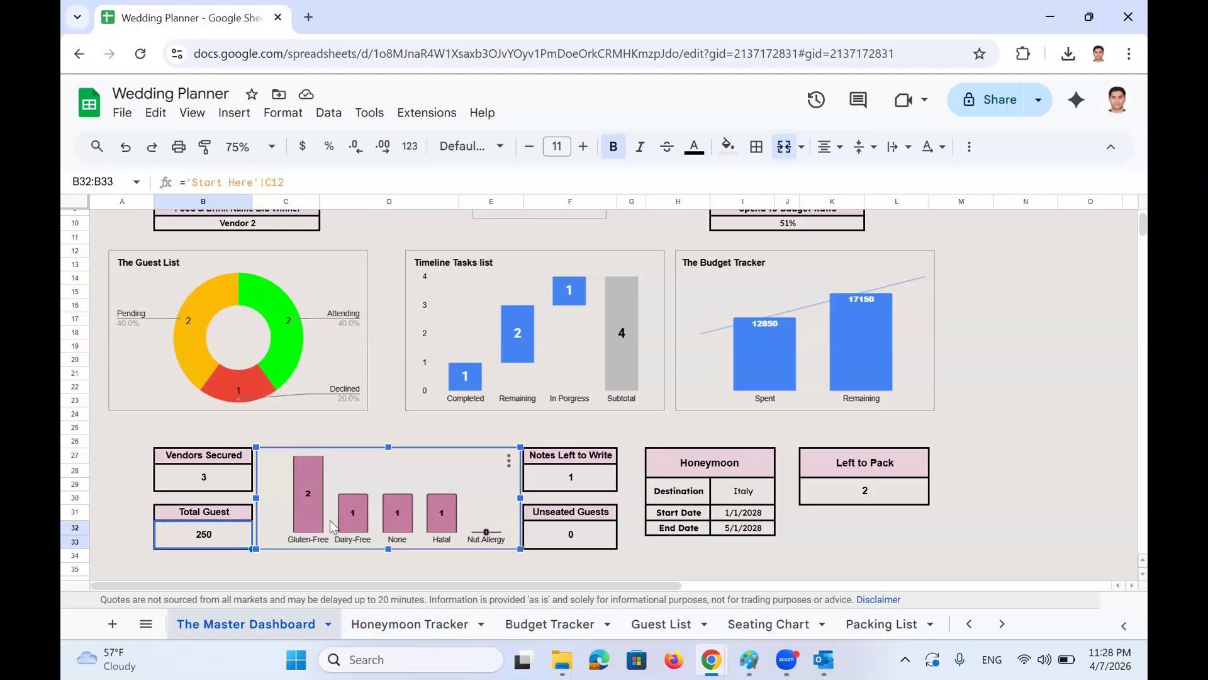
{"action": "mouse_move", "coordinate": [314, 517]}
{"action": "left_click", "coordinate": [593, 476]}
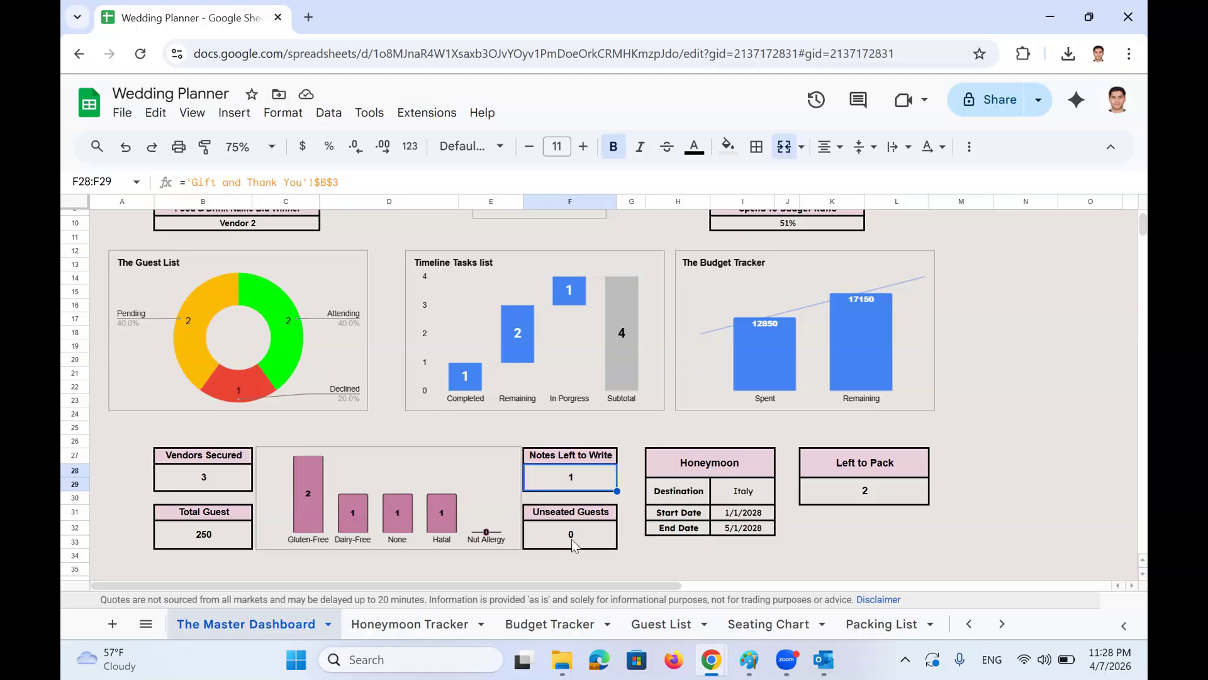
{"action": "left_click", "coordinate": [574, 545]}
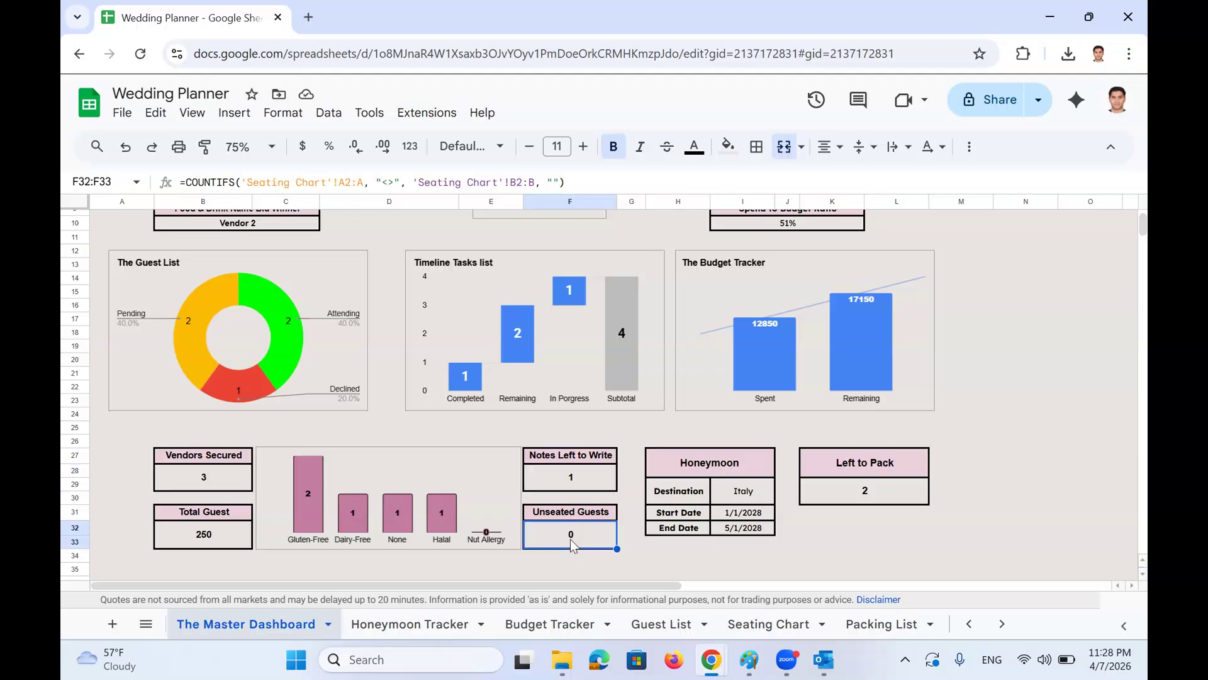
Check a Seating Chart table number, then inspect the dashboard's honeymoon links and Left to Pack formula
{"action": "left_click", "coordinate": [768, 624]}
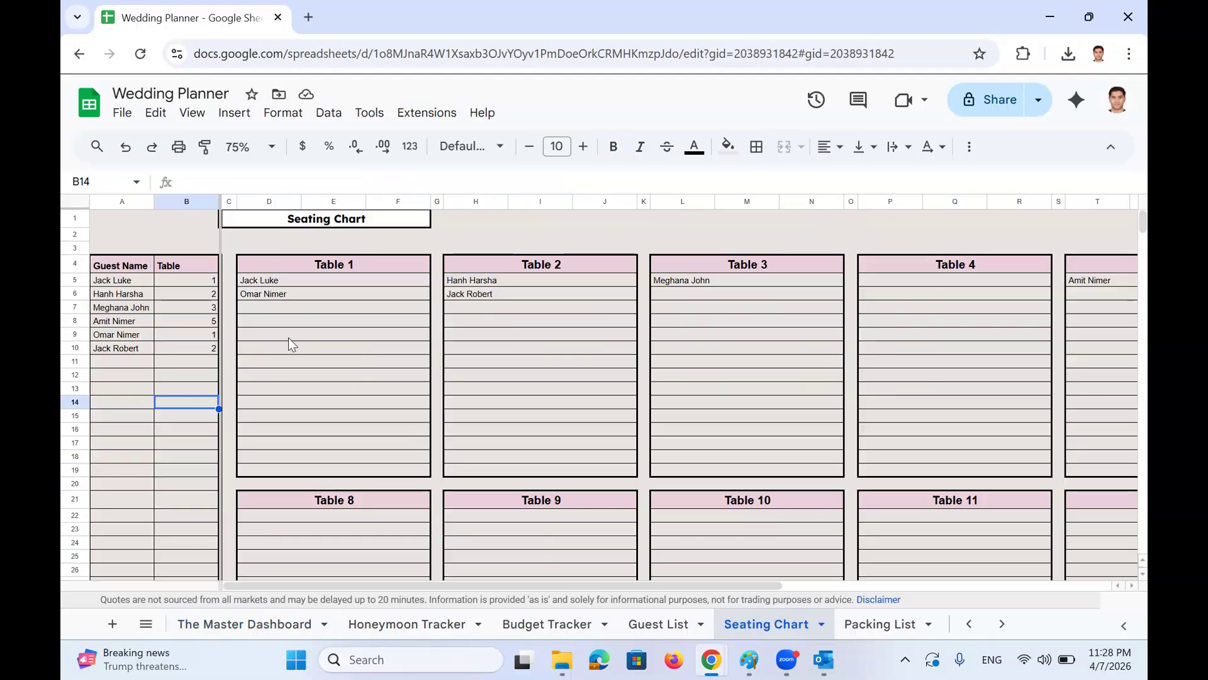
{"action": "left_click", "coordinate": [209, 349]}
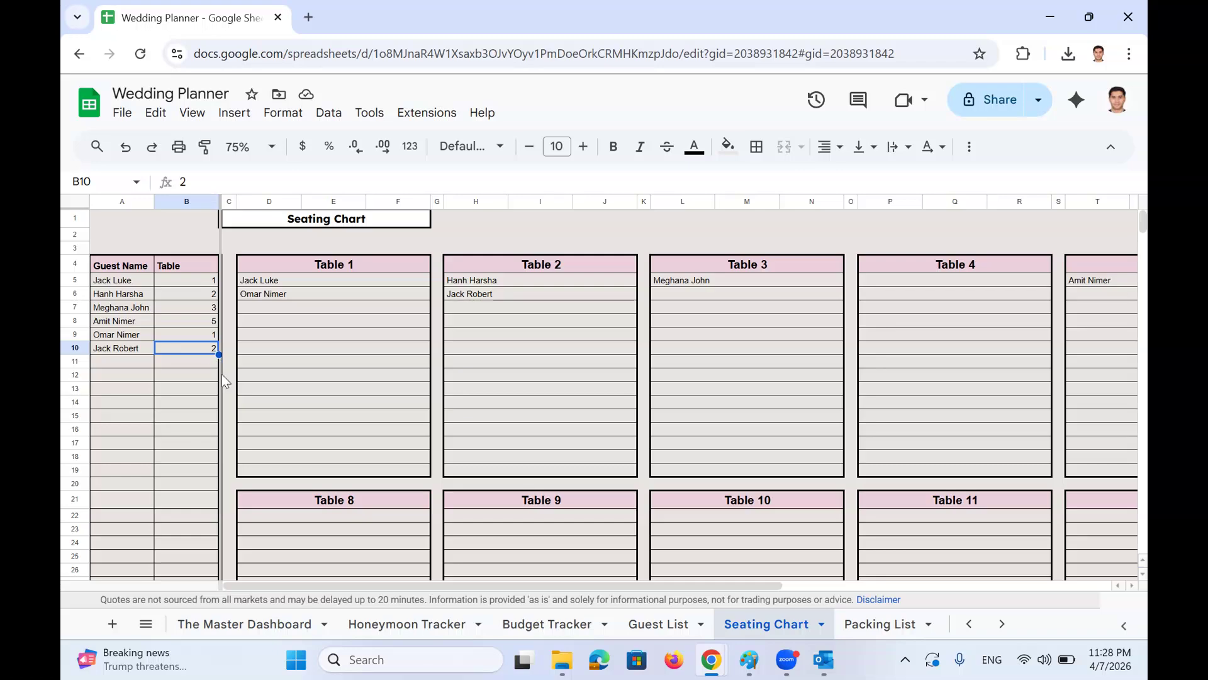
{"action": "left_click", "coordinate": [189, 624]}
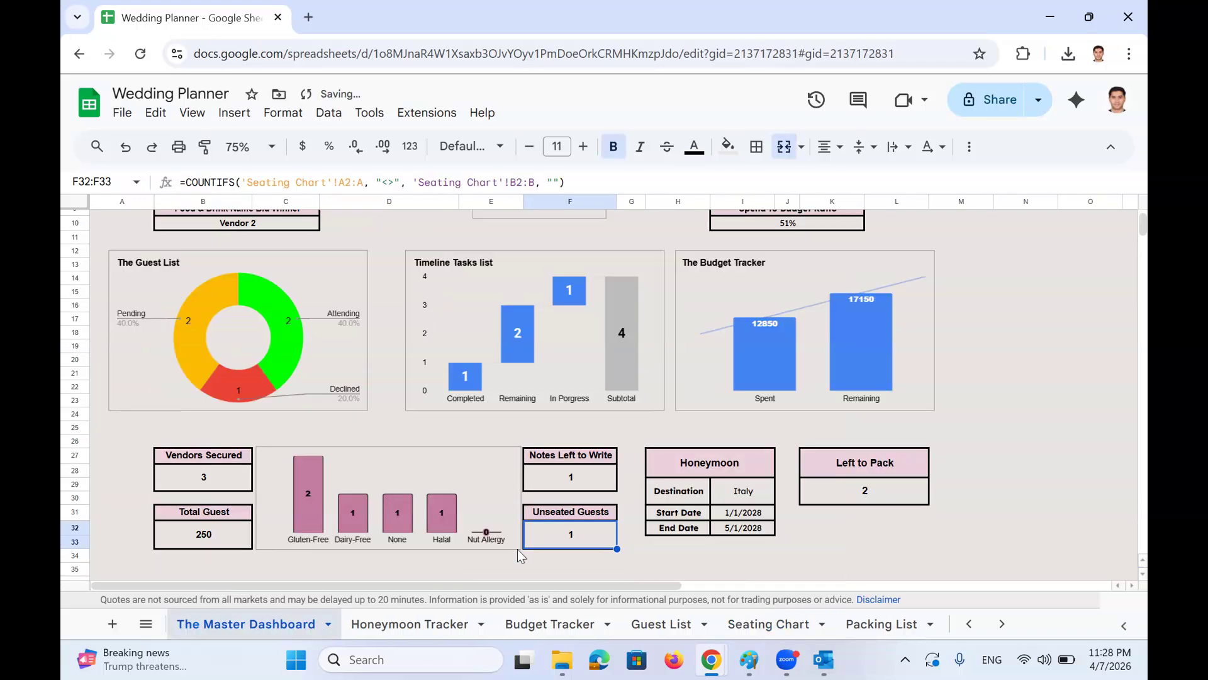
{"action": "left_click", "coordinate": [722, 497]}
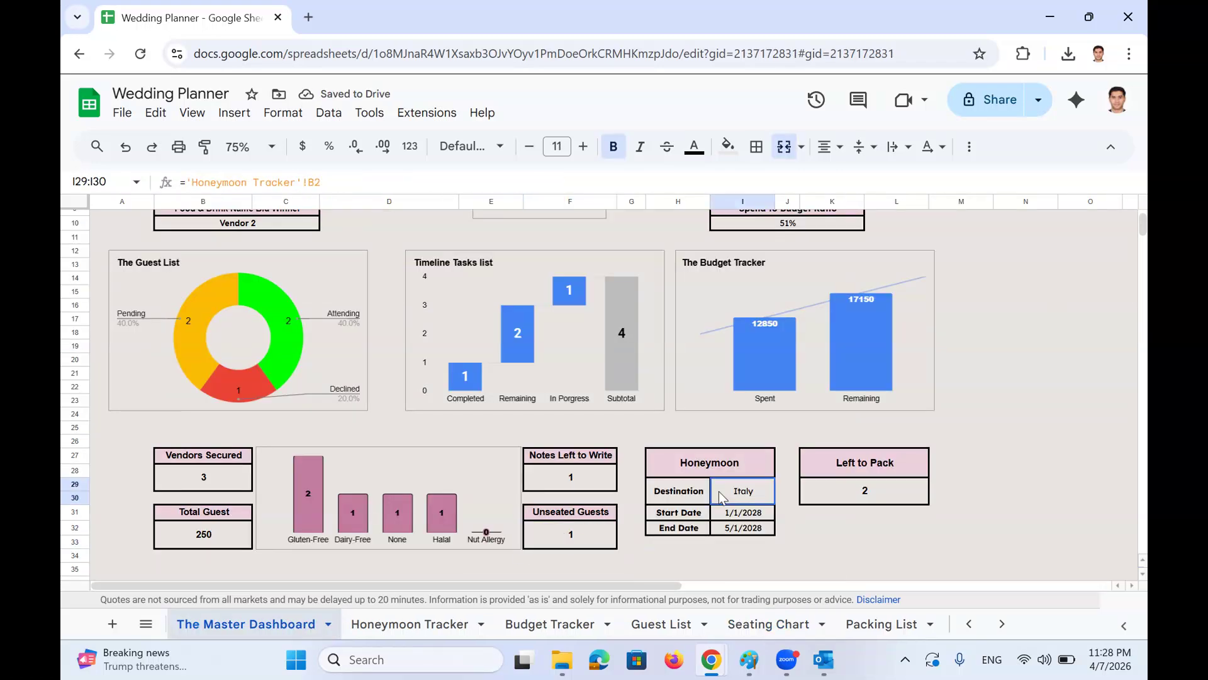
{"action": "left_click", "coordinate": [728, 514]}
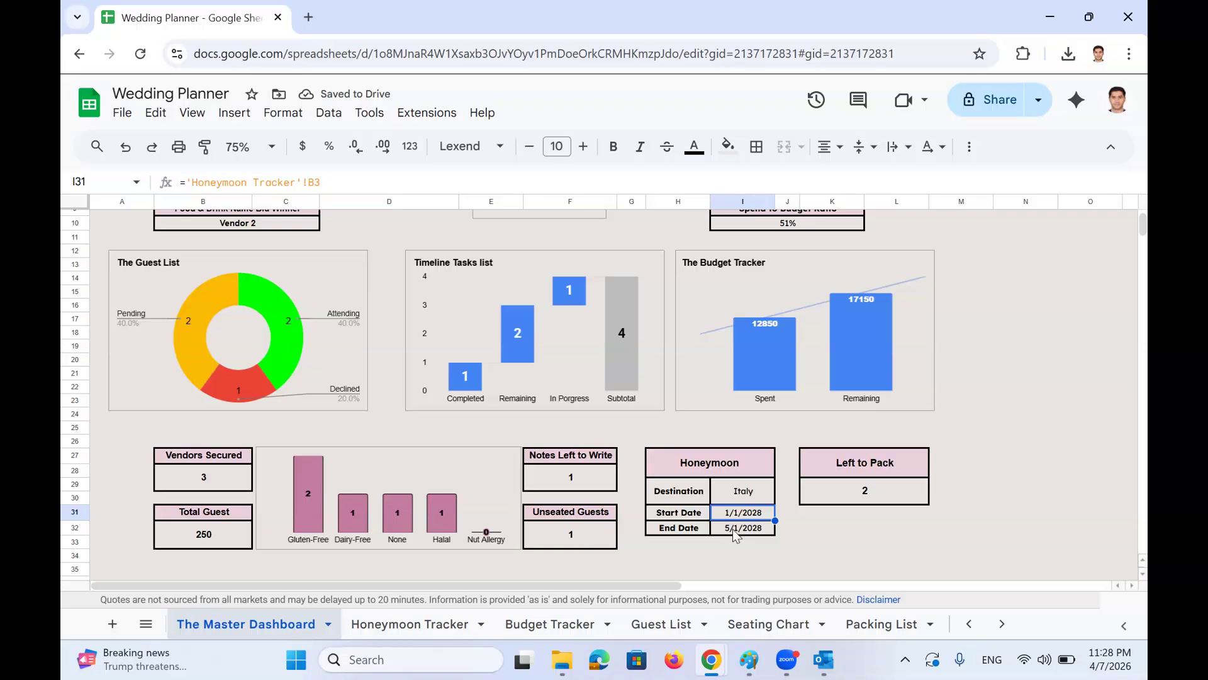
{"action": "left_click", "coordinate": [735, 532]}
{"action": "left_click", "coordinate": [880, 511]}
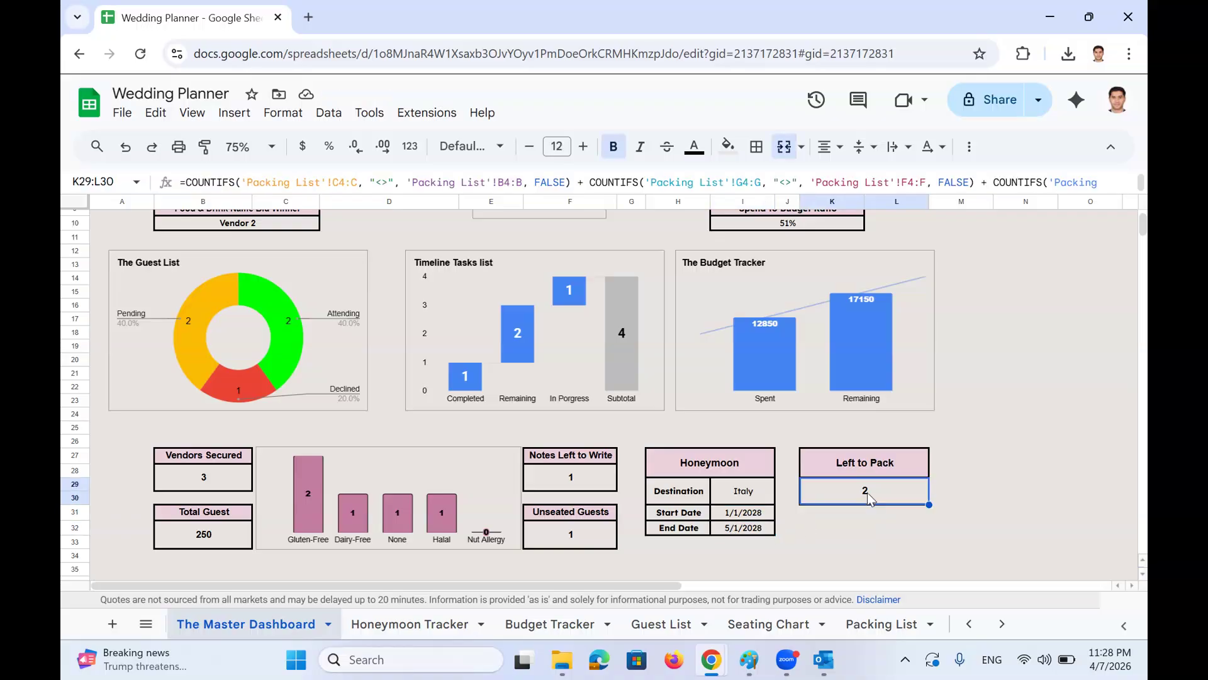
Tick Mini sewing kit and Stain remover pen as packed on the Packing List
{"action": "left_click", "coordinate": [881, 624]}
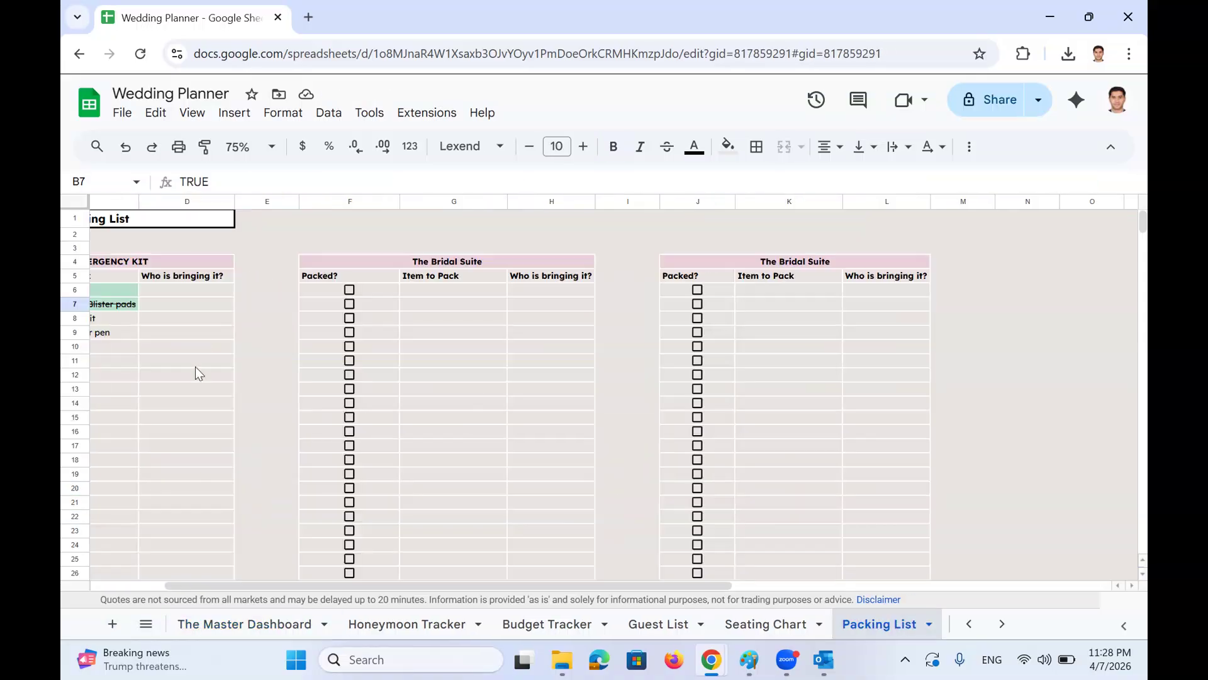
{"action": "scroll", "coordinate": [216, 412], "scroll_direction": "left", "scroll_amount": 3}
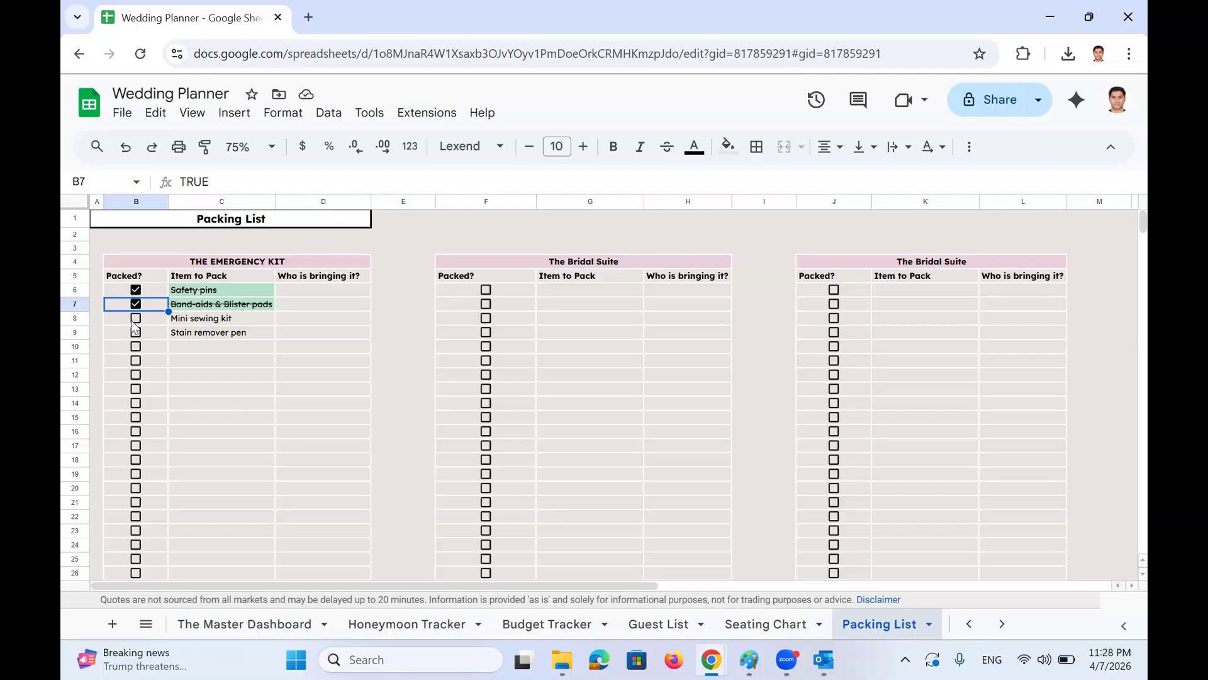
{"action": "left_click", "coordinate": [135, 317]}
{"action": "left_click", "coordinate": [136, 333]}
{"action": "left_click", "coordinate": [260, 623]}
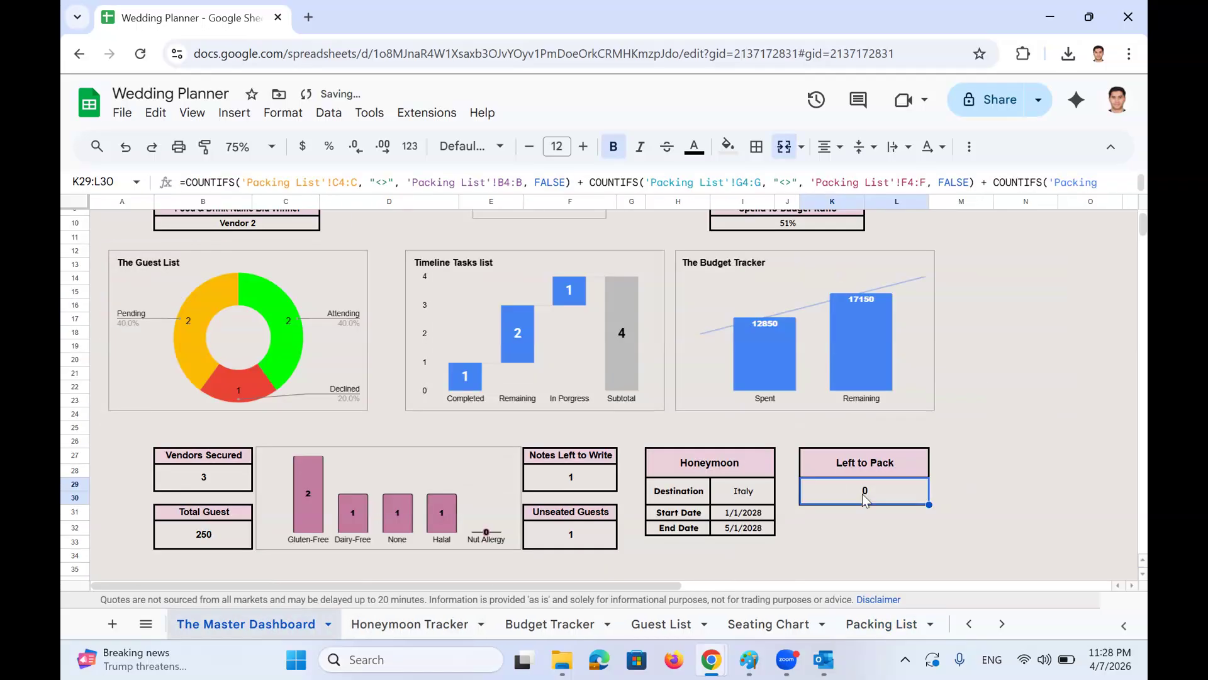